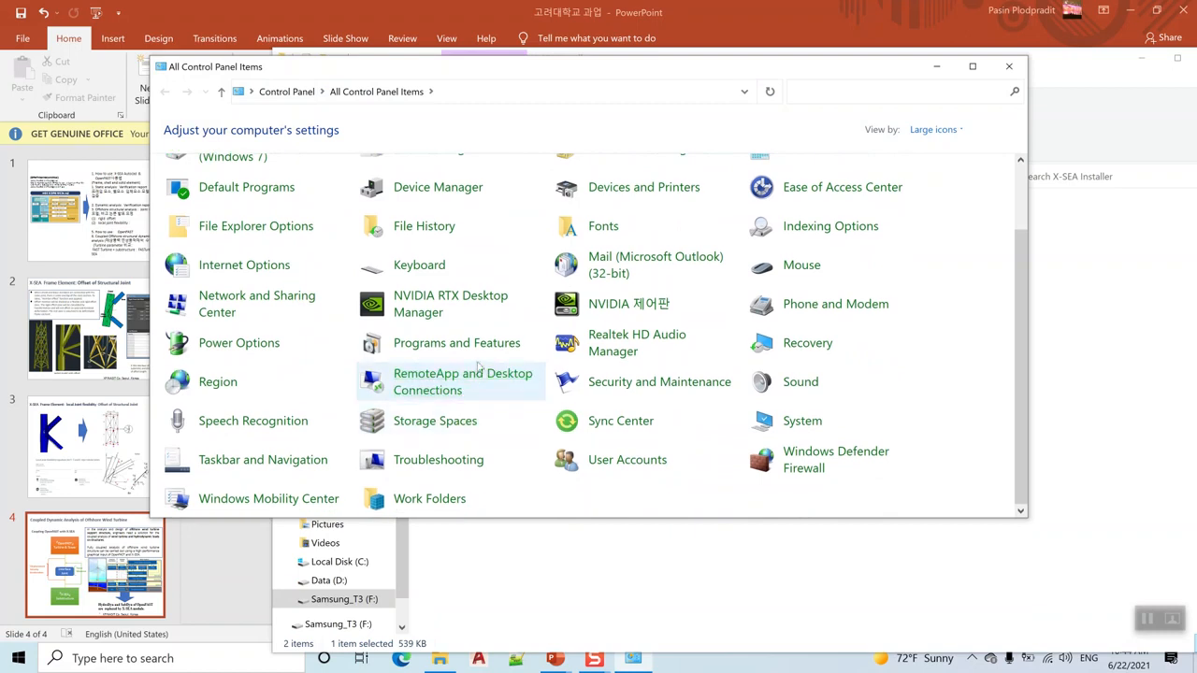
Step: Uninstall the XSEA program published by XFINASIT from the list of installed Windows programs
{"action": "left_click", "coordinate": [418, 361]}
{"action": "scroll", "coordinate": [418, 363], "scroll_direction": "down", "scroll_amount": 12}
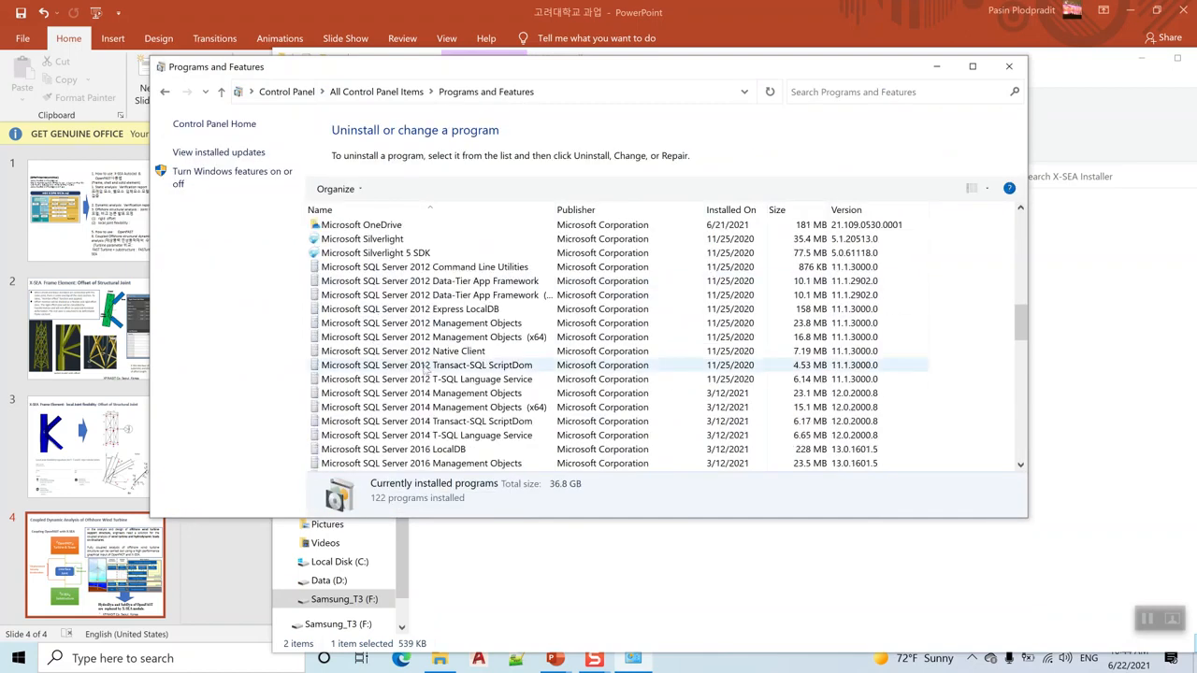
{"action": "scroll", "coordinate": [426, 369], "scroll_direction": "down", "scroll_amount": 15}
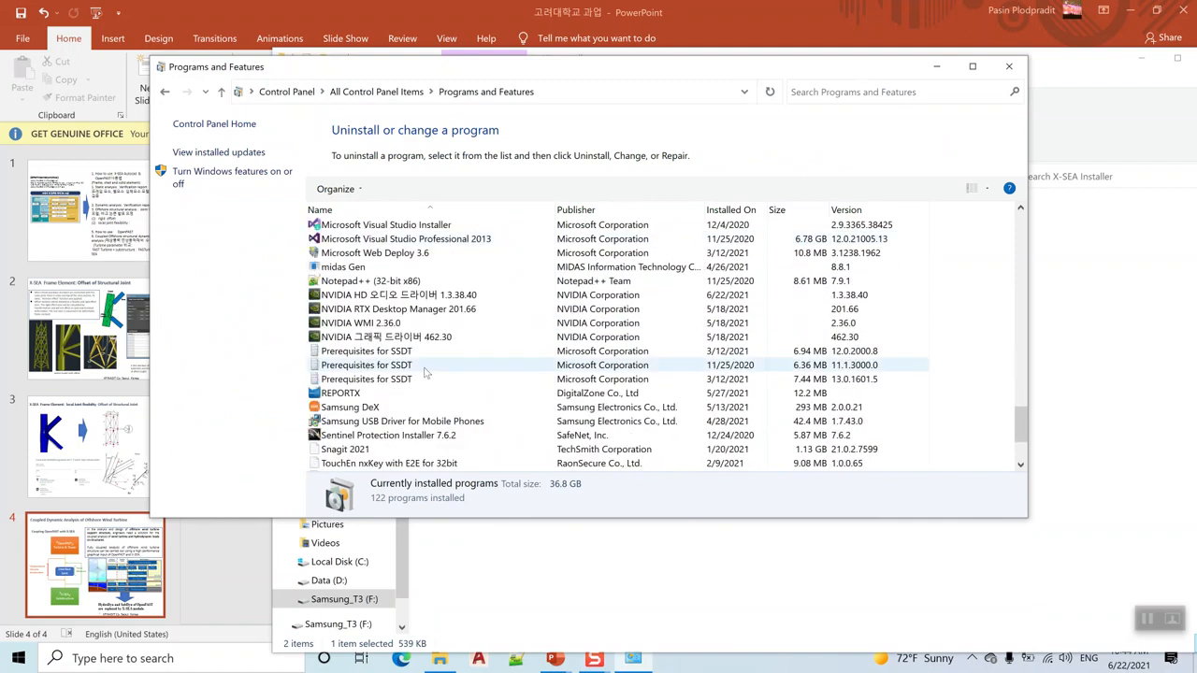
{"action": "scroll", "coordinate": [426, 373], "scroll_direction": "down", "scroll_amount": 3}
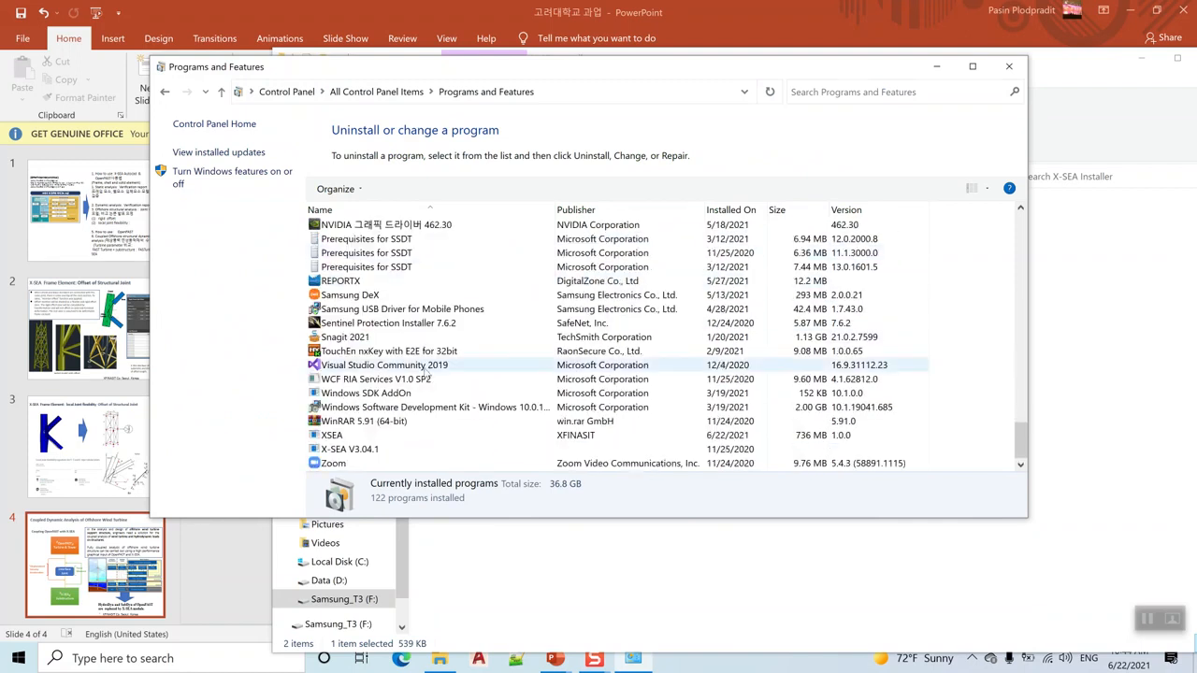
{"action": "left_click", "coordinate": [356, 436]}
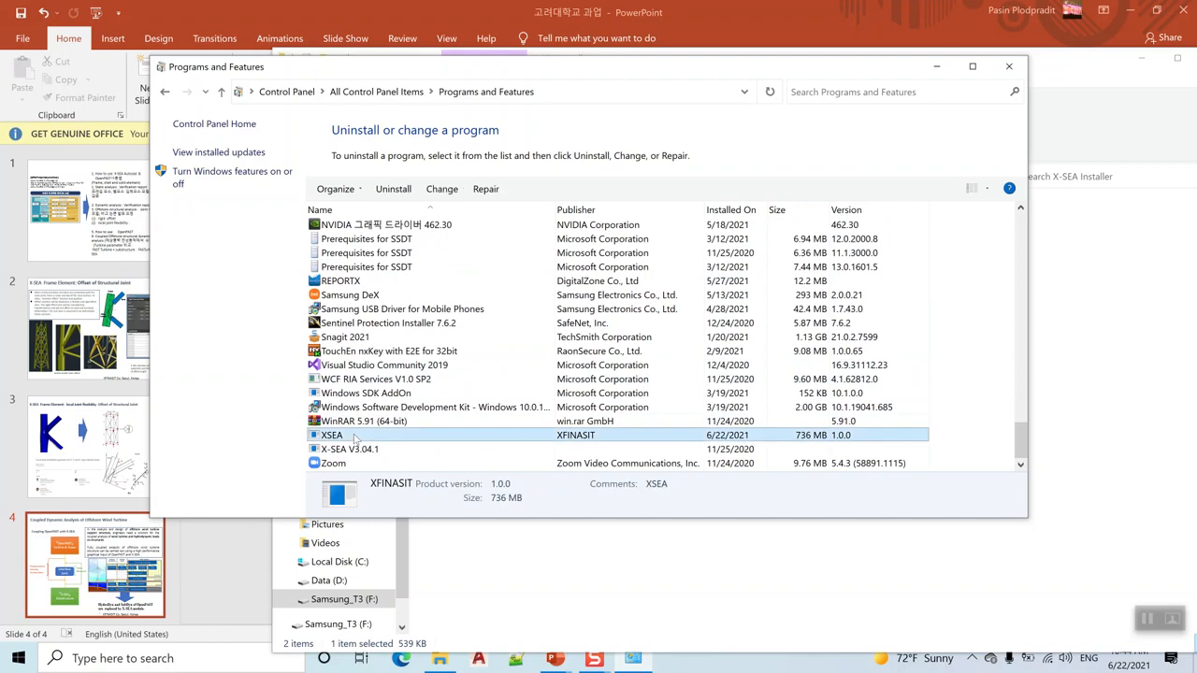
{"action": "left_click", "coordinate": [393, 188]}
{"action": "left_click", "coordinate": [677, 329]}
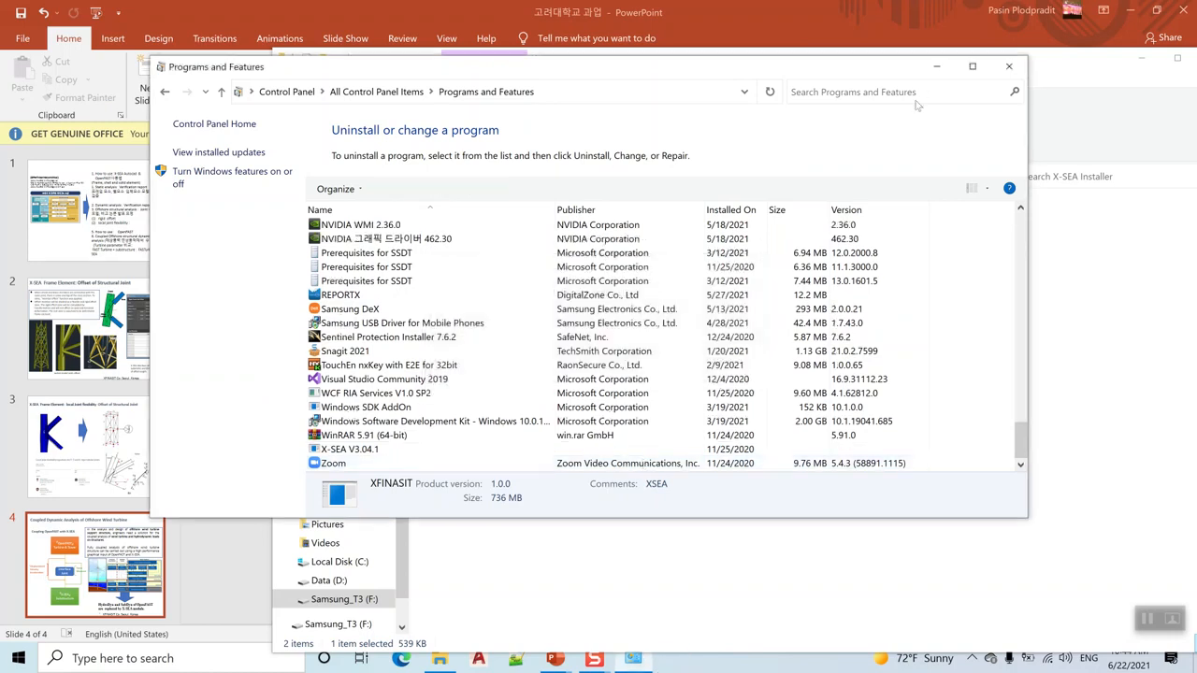
Step: Minimize the open windows to reach the desktop and postpone the Snagit update
{"action": "left_click", "coordinate": [936, 73]}
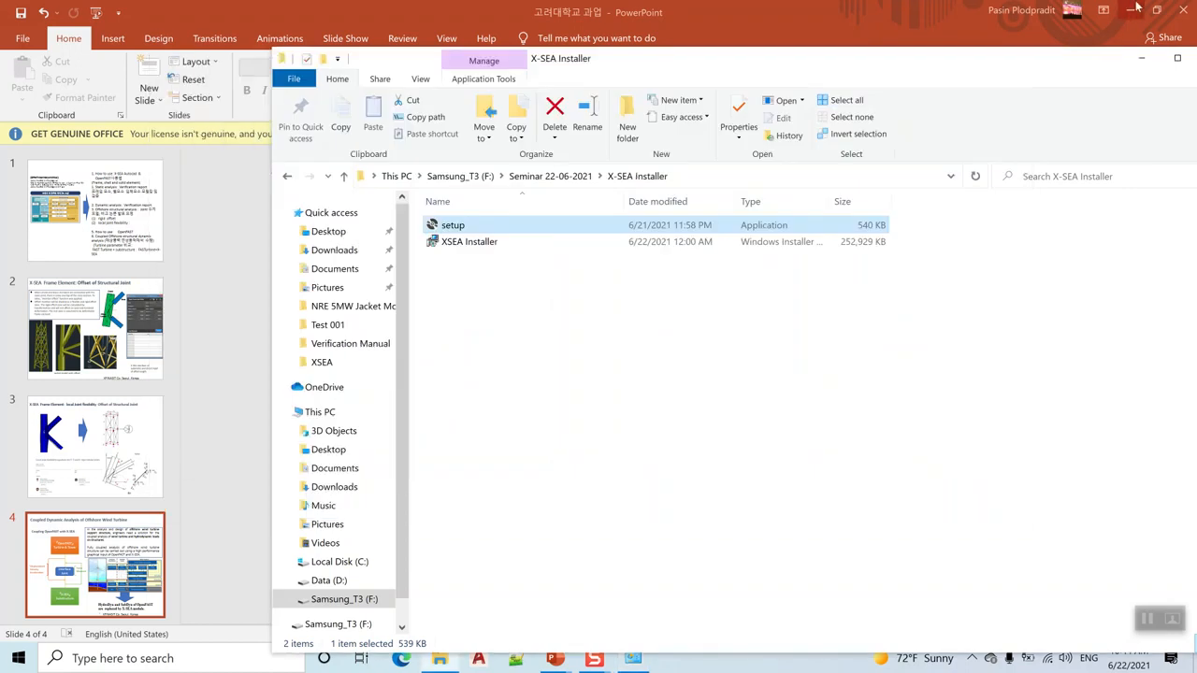
{"action": "left_click", "coordinate": [1134, 11]}
{"action": "left_click", "coordinate": [1140, 58]}
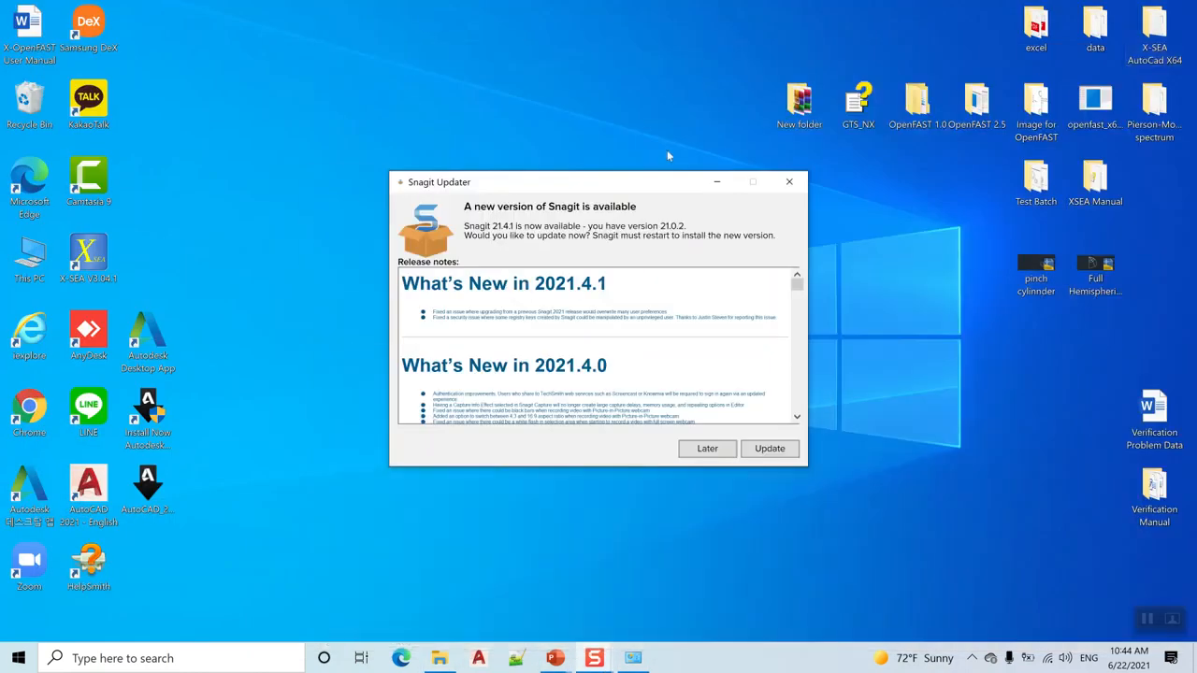
{"action": "left_click", "coordinate": [725, 455]}
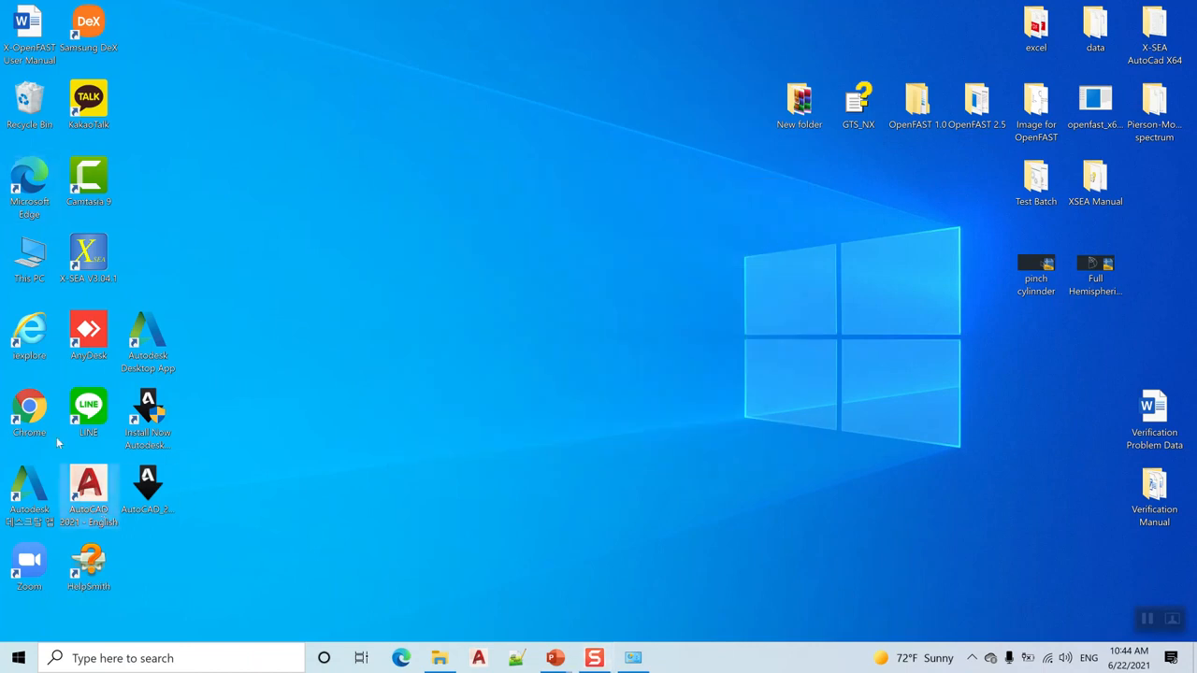
Step: Launch AutoCAD 2020 and start a new drawing to check its ribbon without XSEA installed
{"action": "left_click", "coordinate": [478, 659]}
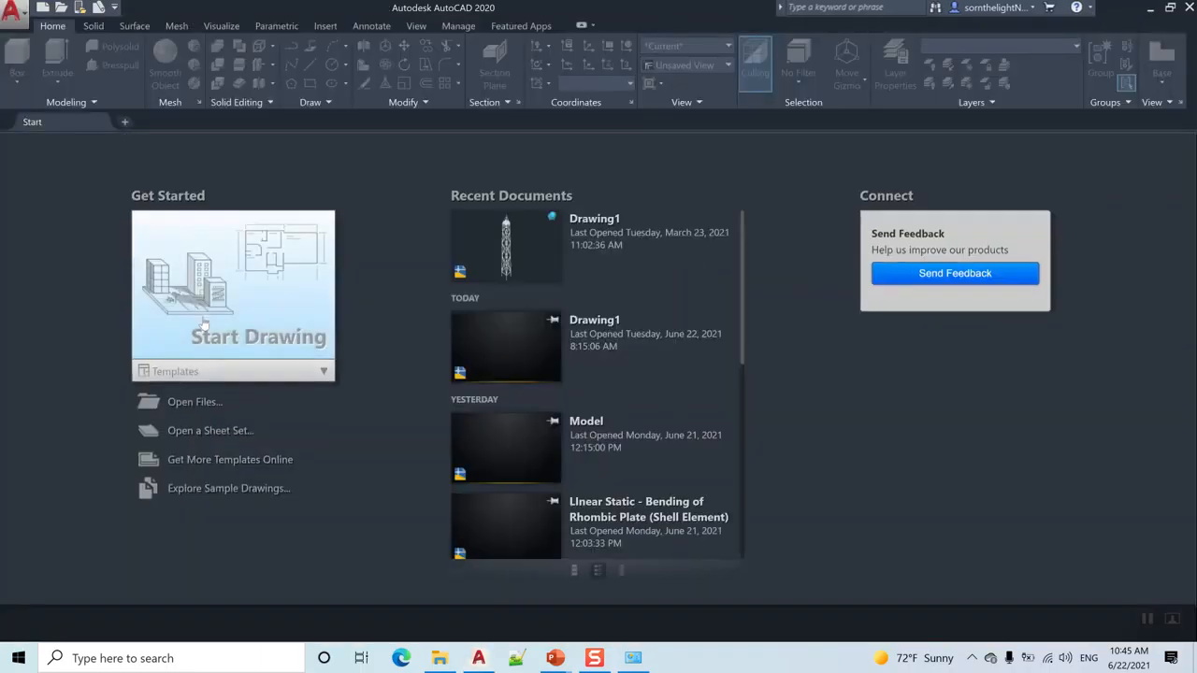
{"action": "left_click", "coordinate": [230, 331]}
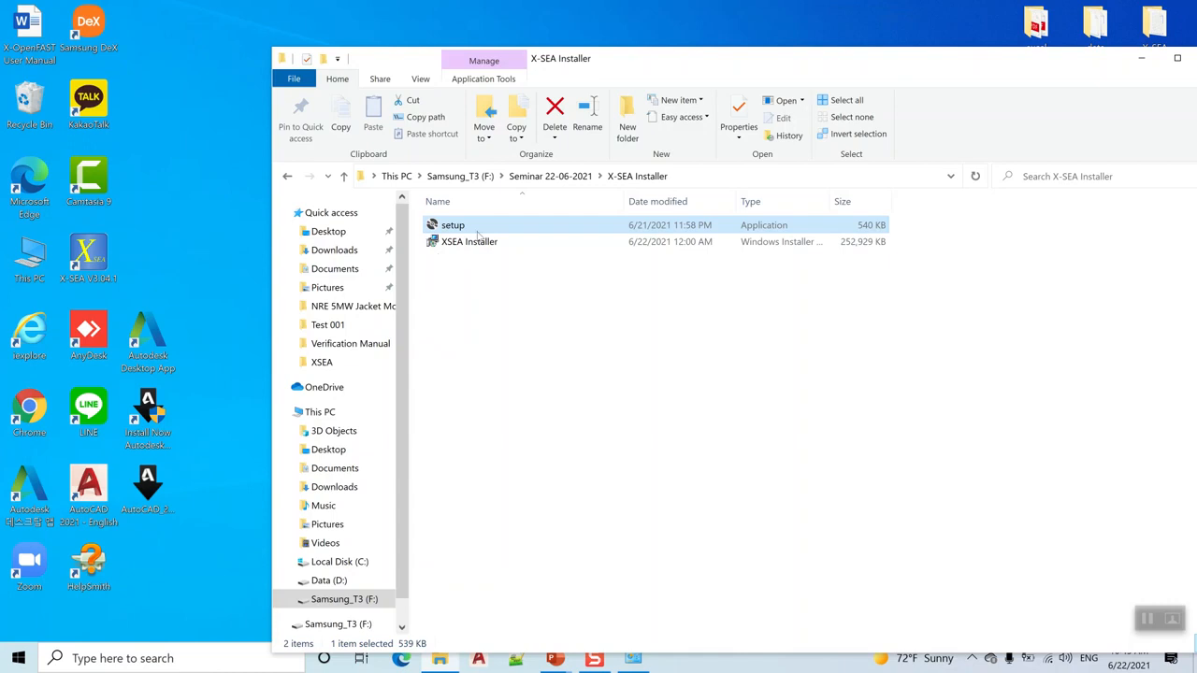
Step: Run setup from the X-SEA Installer folder and install XSEA to the default XFINASIT program folder with the Just me option
{"action": "key", "text": "Return"}
{"action": "left_click", "coordinate": [673, 452]}
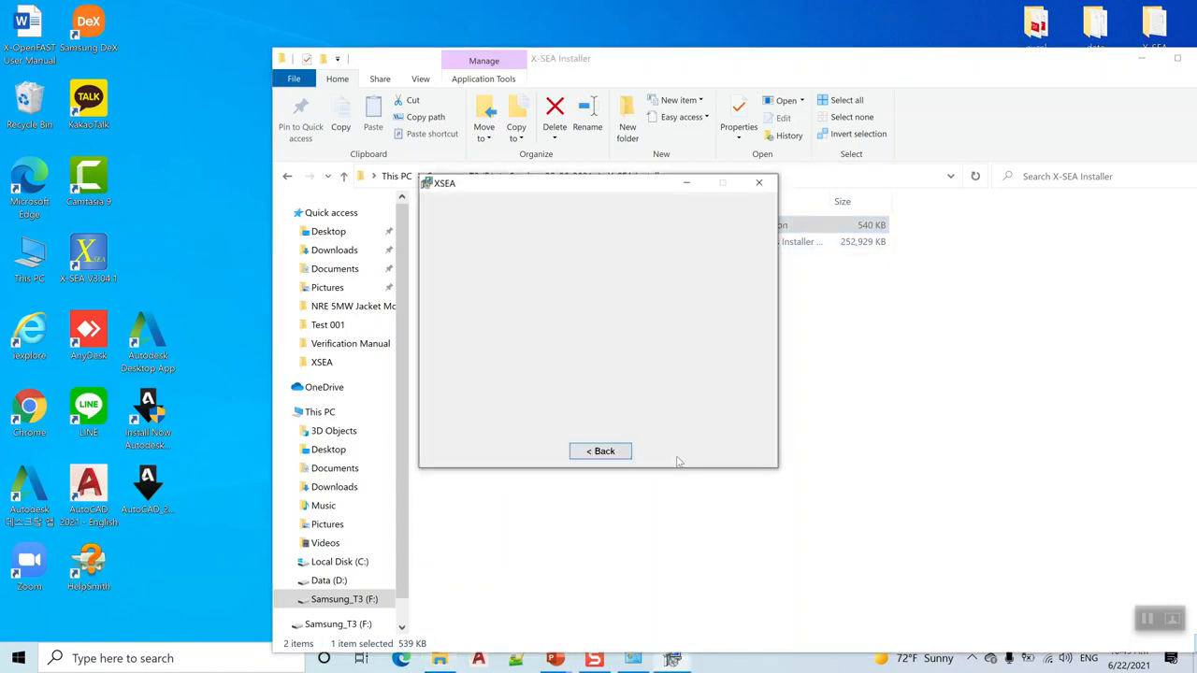
{"action": "left_click", "coordinate": [574, 420]}
{"action": "left_click", "coordinate": [670, 452]}
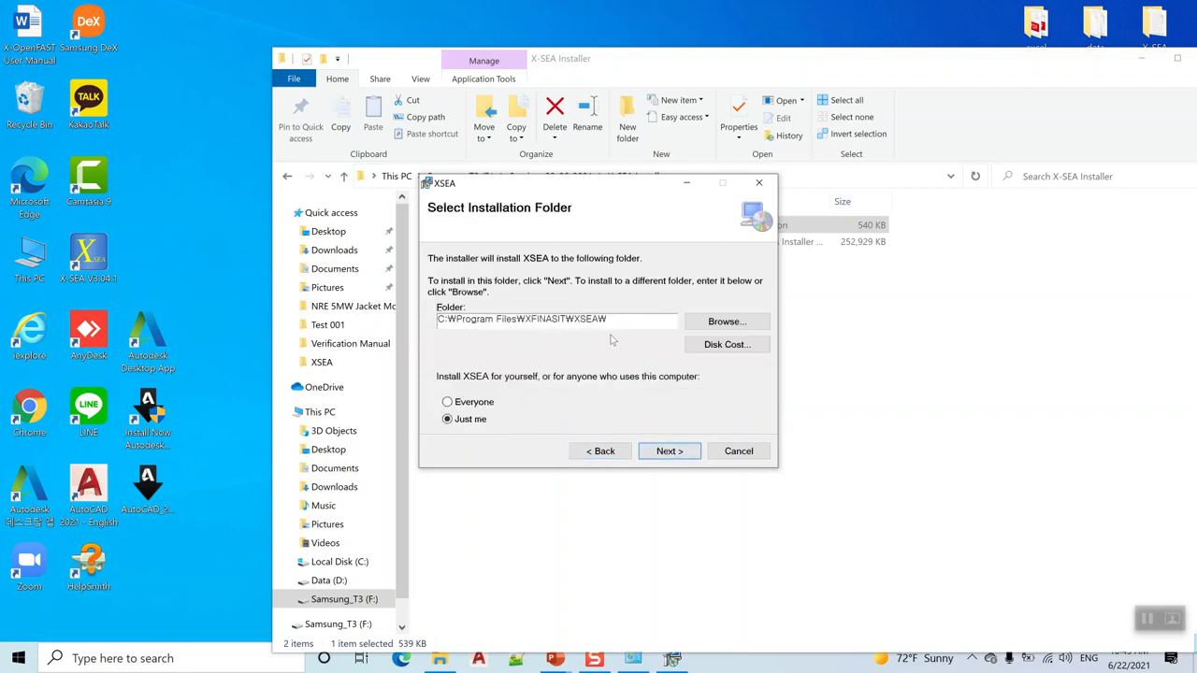
{"action": "left_click", "coordinate": [672, 458]}
{"action": "left_click", "coordinate": [673, 458]}
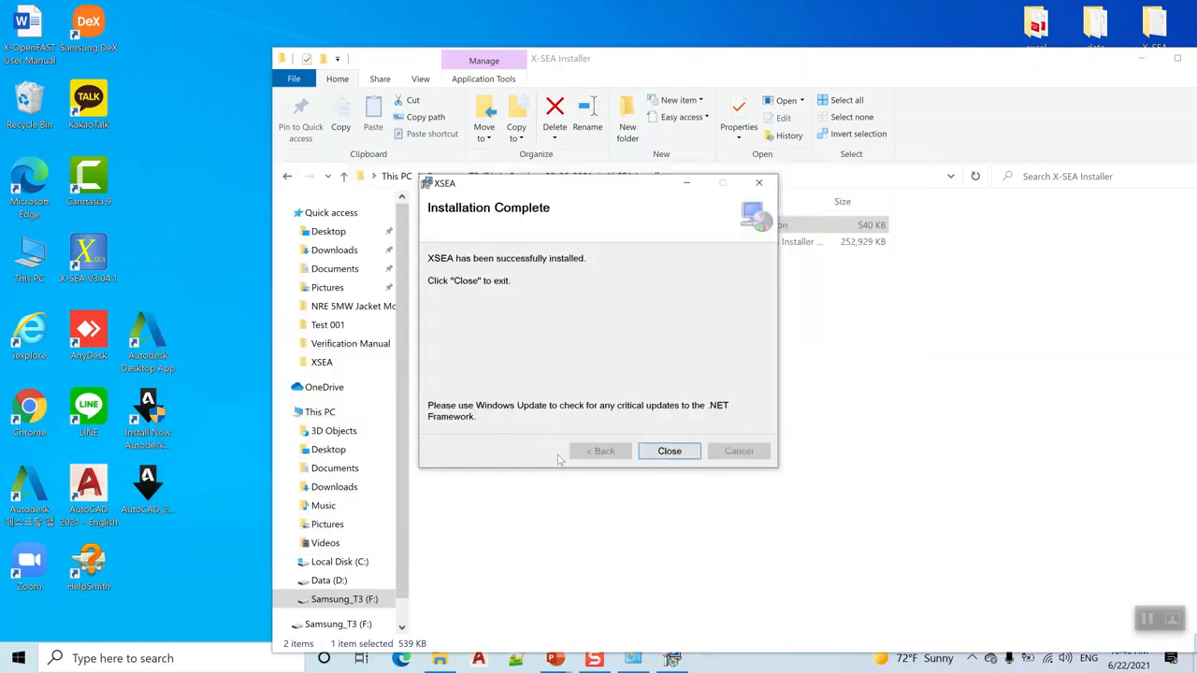
{"action": "left_click", "coordinate": [664, 451]}
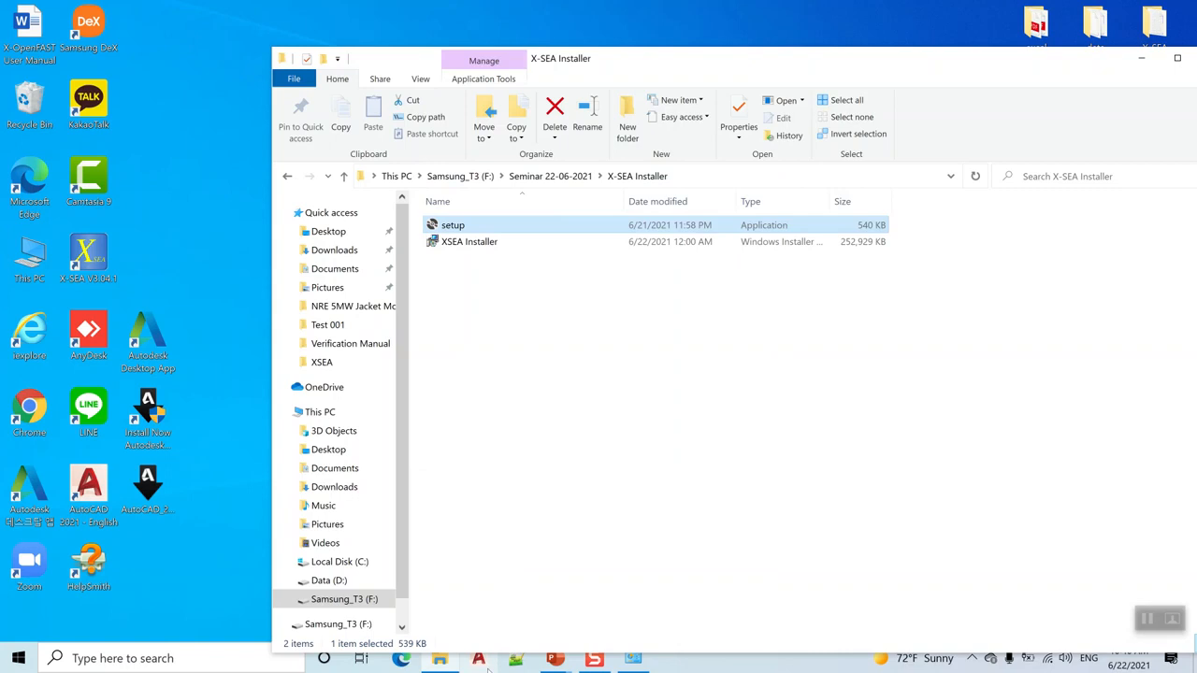
Step: Launch AutoCAD 2020, start a new drawing, and look through the X-SEA drawing, preprocessing, OpenFAST, calculation and postprocessing commands
{"action": "left_click", "coordinate": [478, 658]}
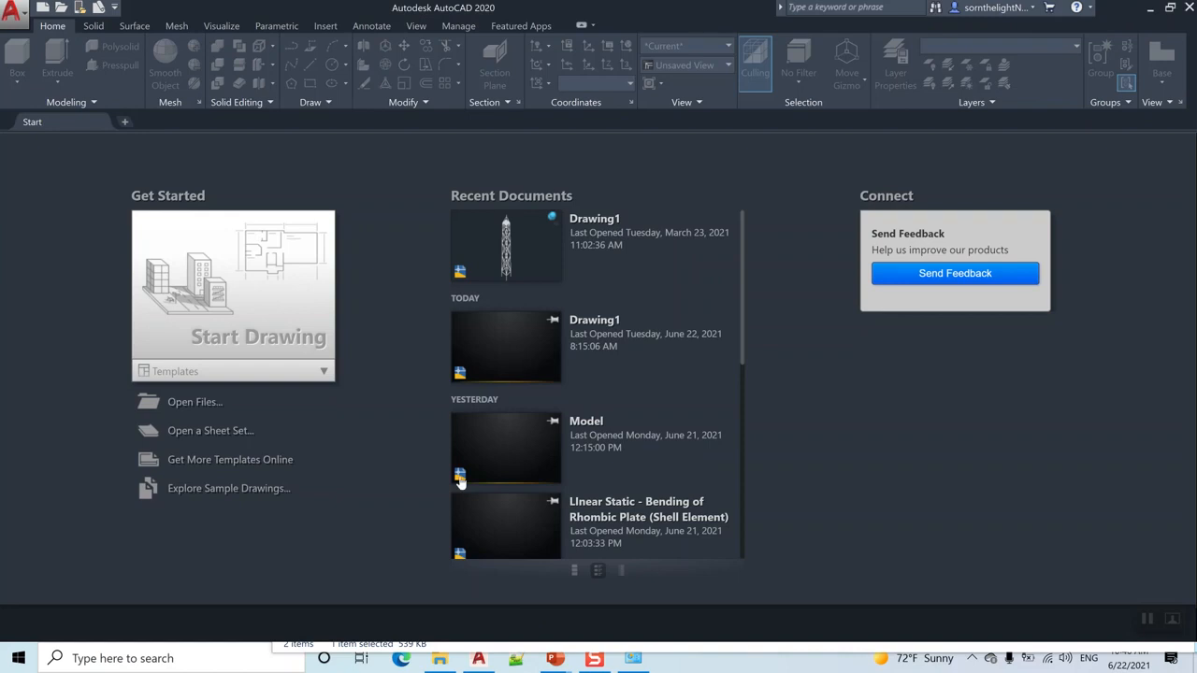
{"action": "left_click", "coordinate": [266, 327]}
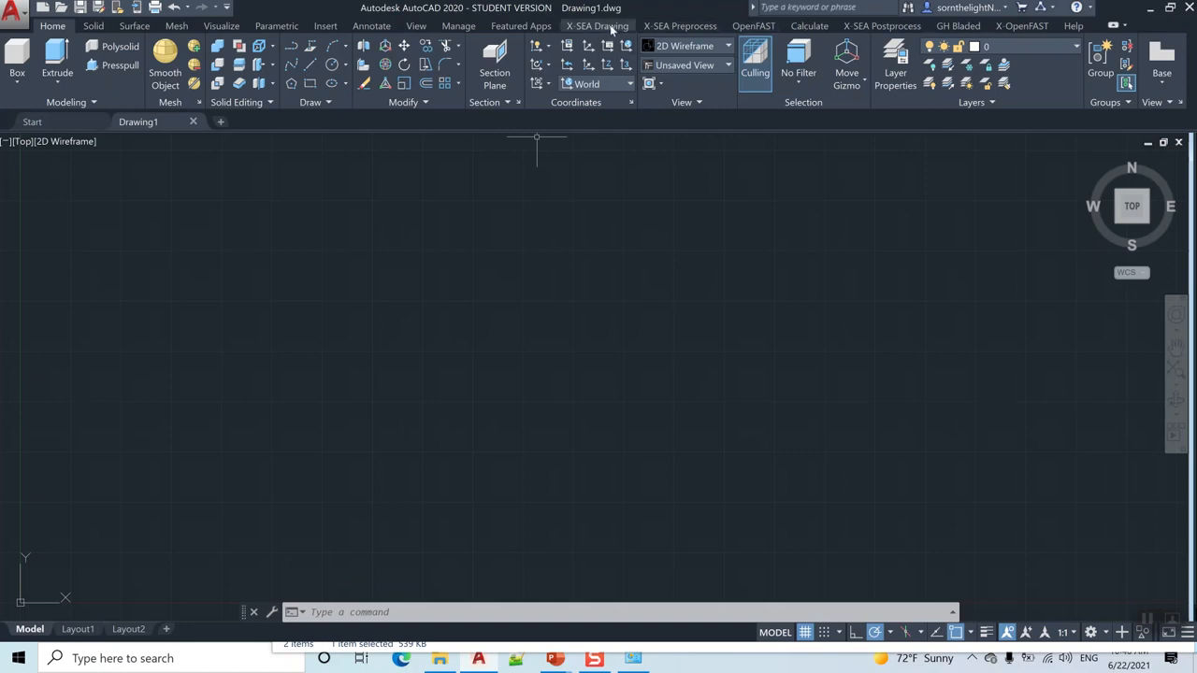
{"action": "left_click", "coordinate": [676, 29]}
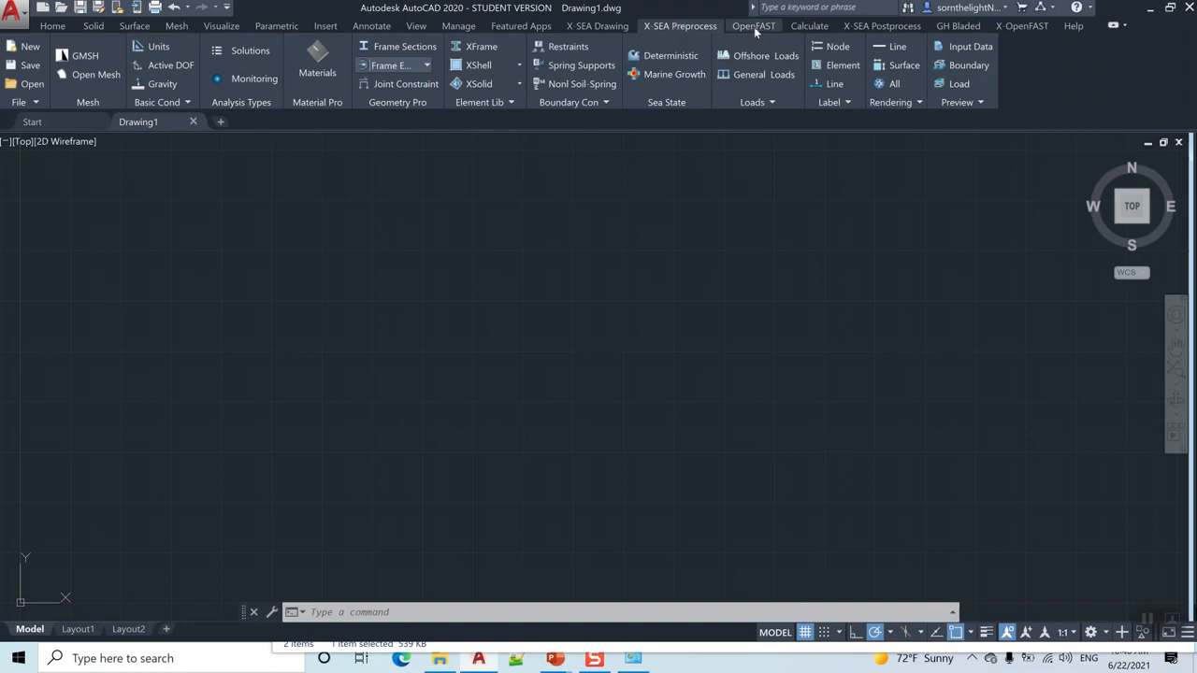
{"action": "left_click", "coordinate": [753, 26]}
{"action": "left_click", "coordinate": [808, 26]}
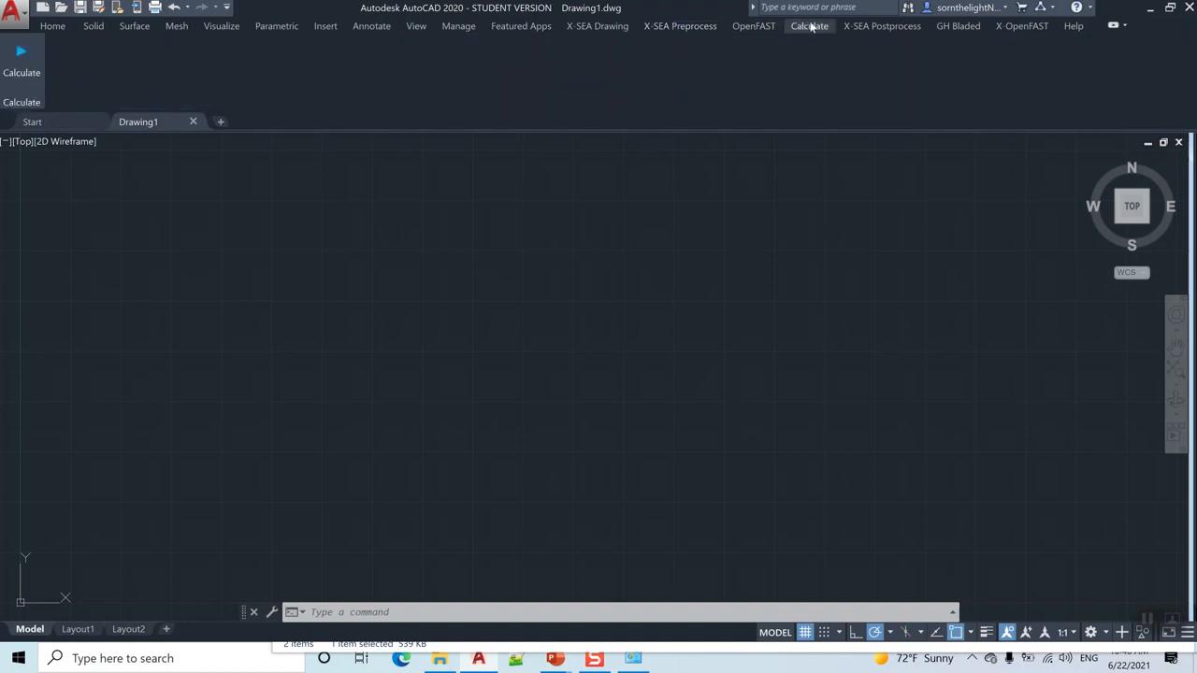
{"action": "left_click", "coordinate": [868, 28]}
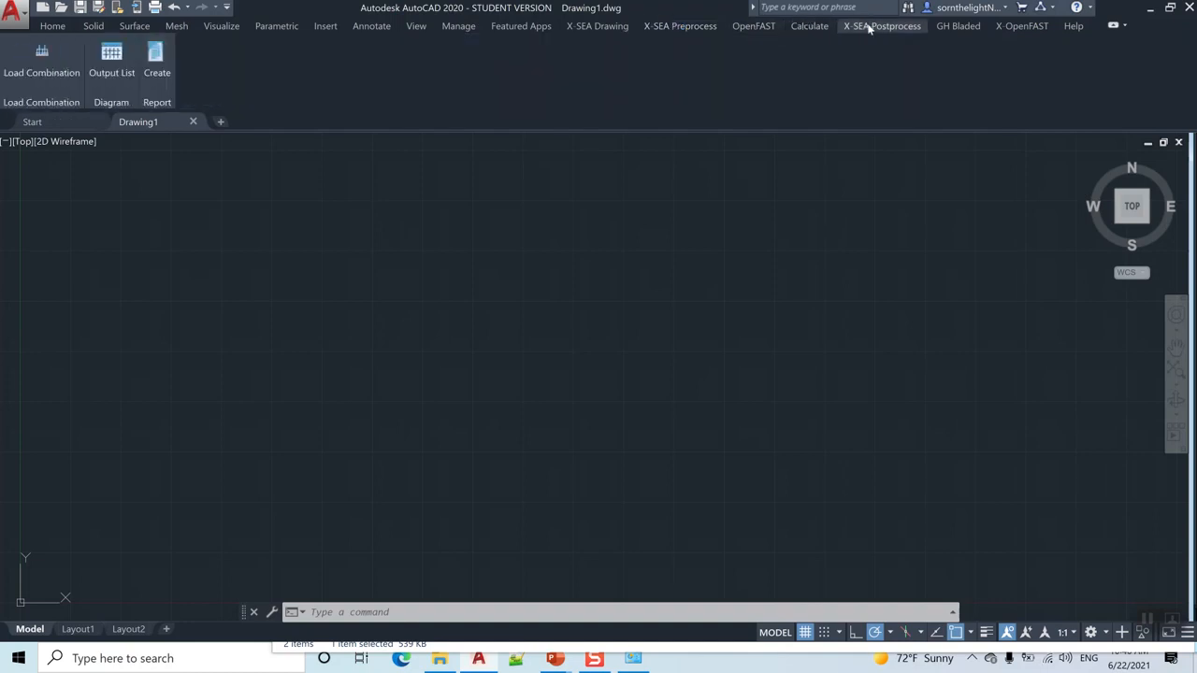
{"action": "left_click", "coordinate": [612, 28]}
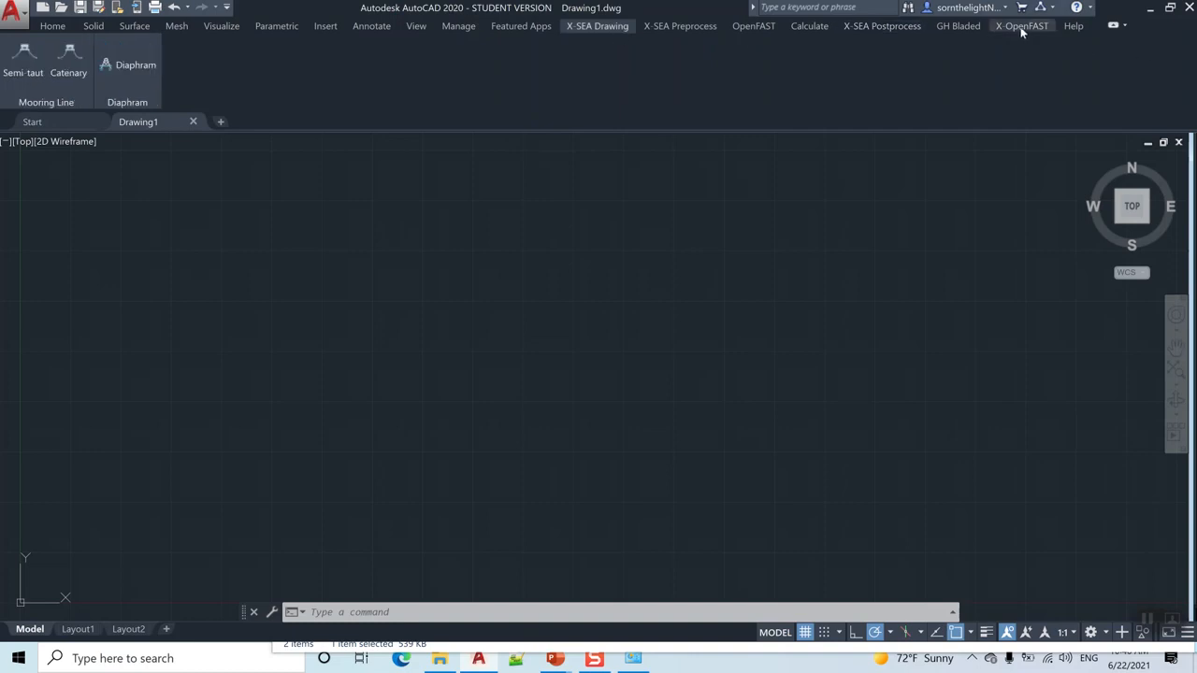
{"action": "left_click", "coordinate": [696, 27]}
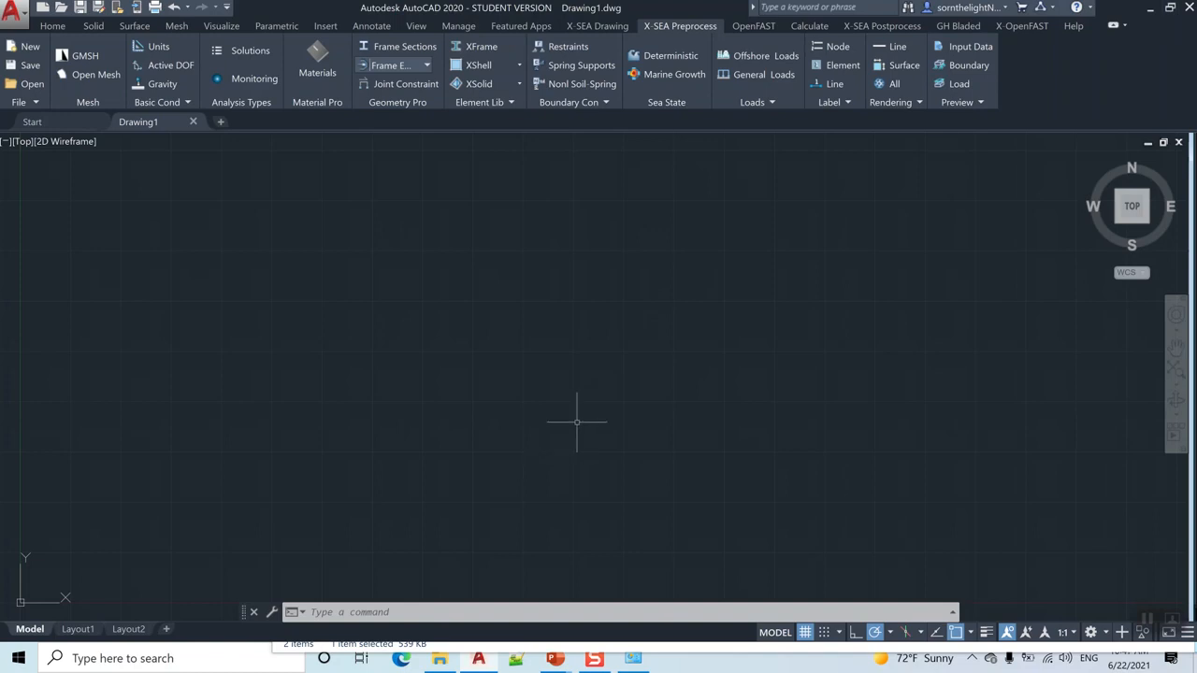
Step: Minimize the open windows and choose a larger scale for text, apps and other items in the Windows display settings
{"action": "right_click", "coordinate": [738, 659]}
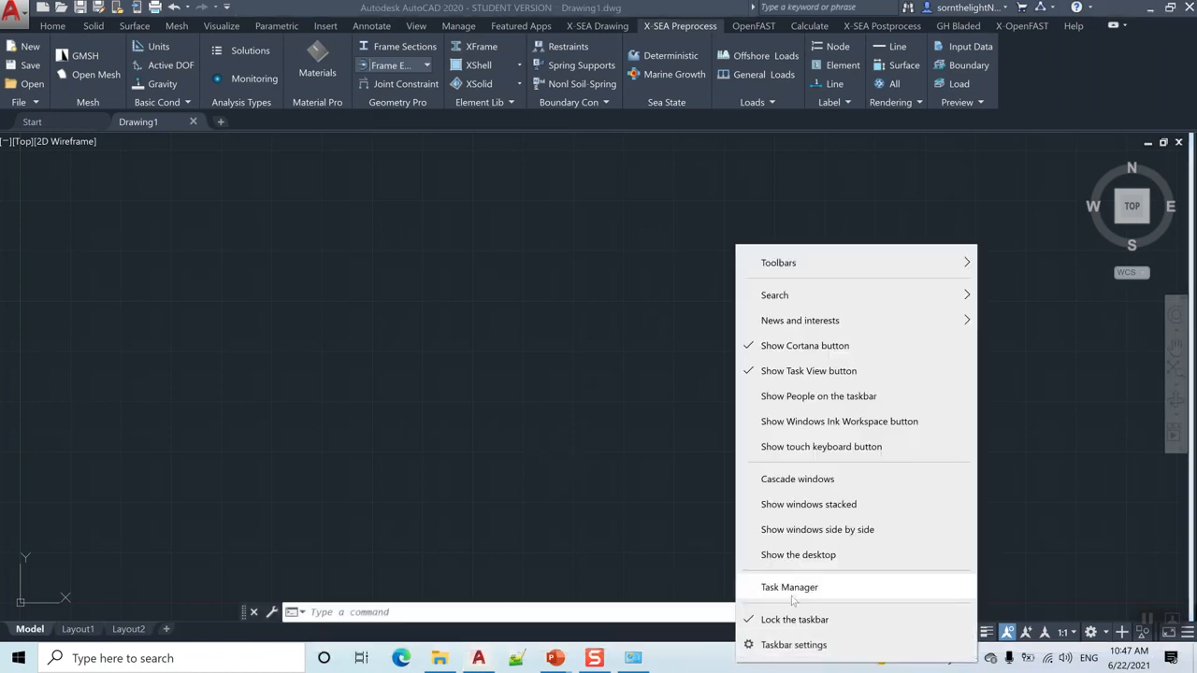
{"action": "left_click", "coordinate": [1151, 11]}
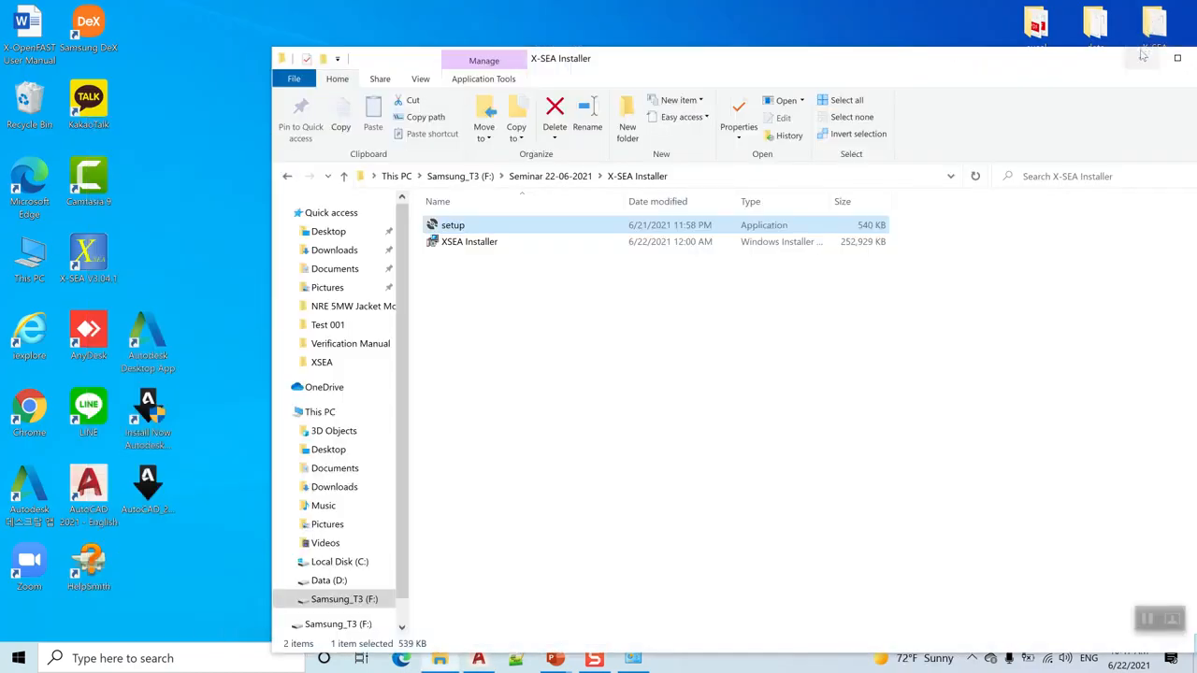
{"action": "left_click", "coordinate": [1140, 58]}
{"action": "right_click", "coordinate": [916, 178]}
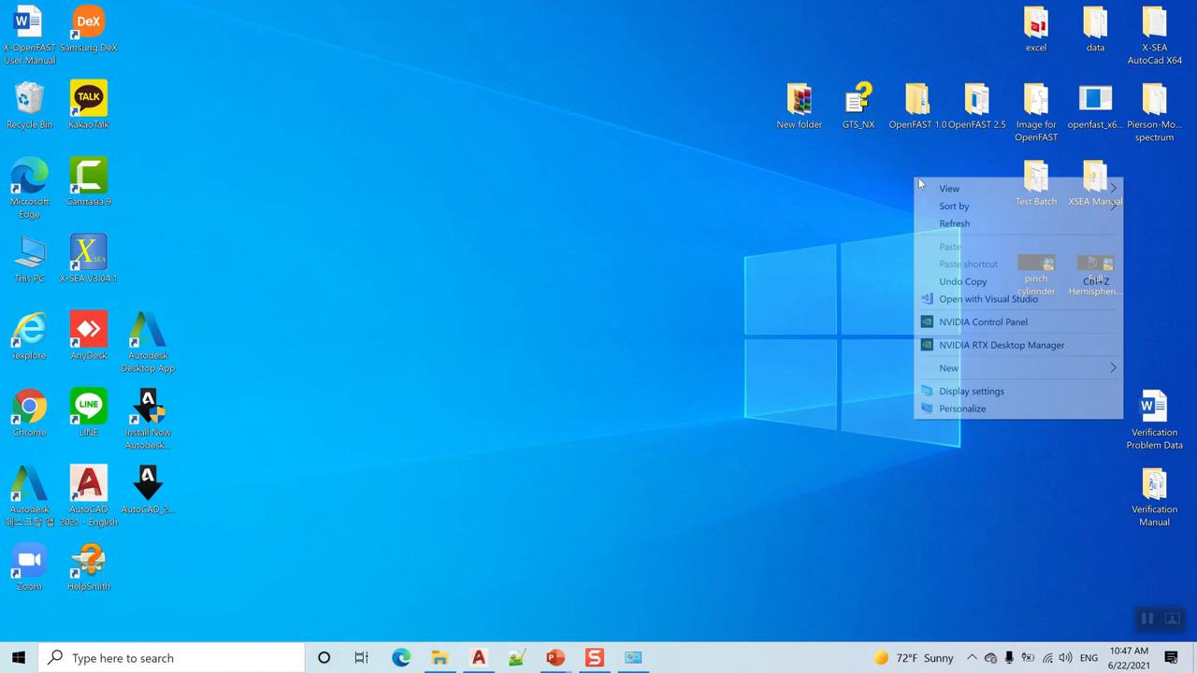
{"action": "left_click", "coordinate": [1000, 392]}
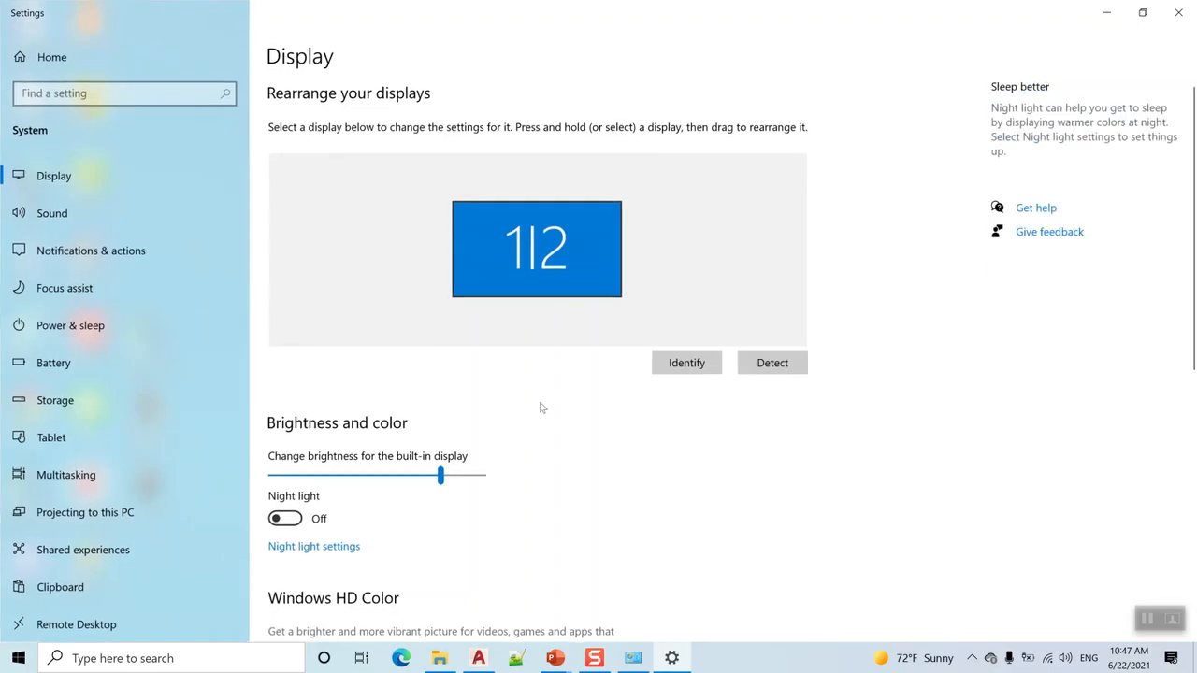
{"action": "scroll", "coordinate": [447, 510], "scroll_direction": "down", "scroll_amount": 3}
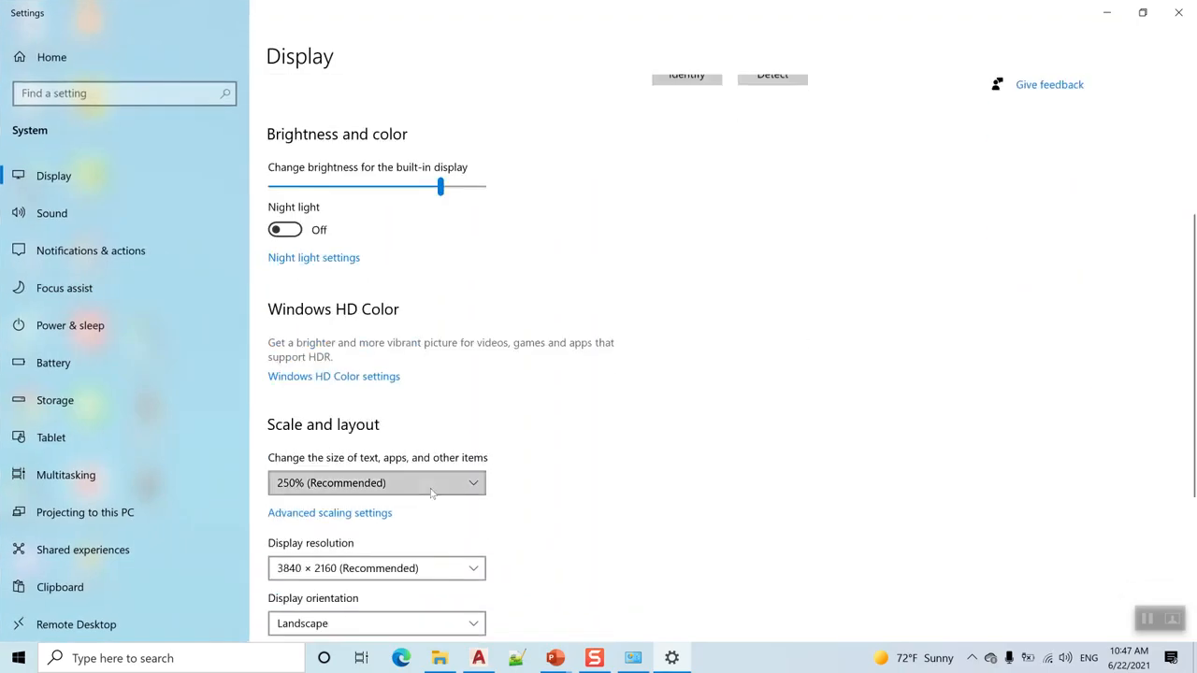
{"action": "left_click", "coordinate": [427, 492]}
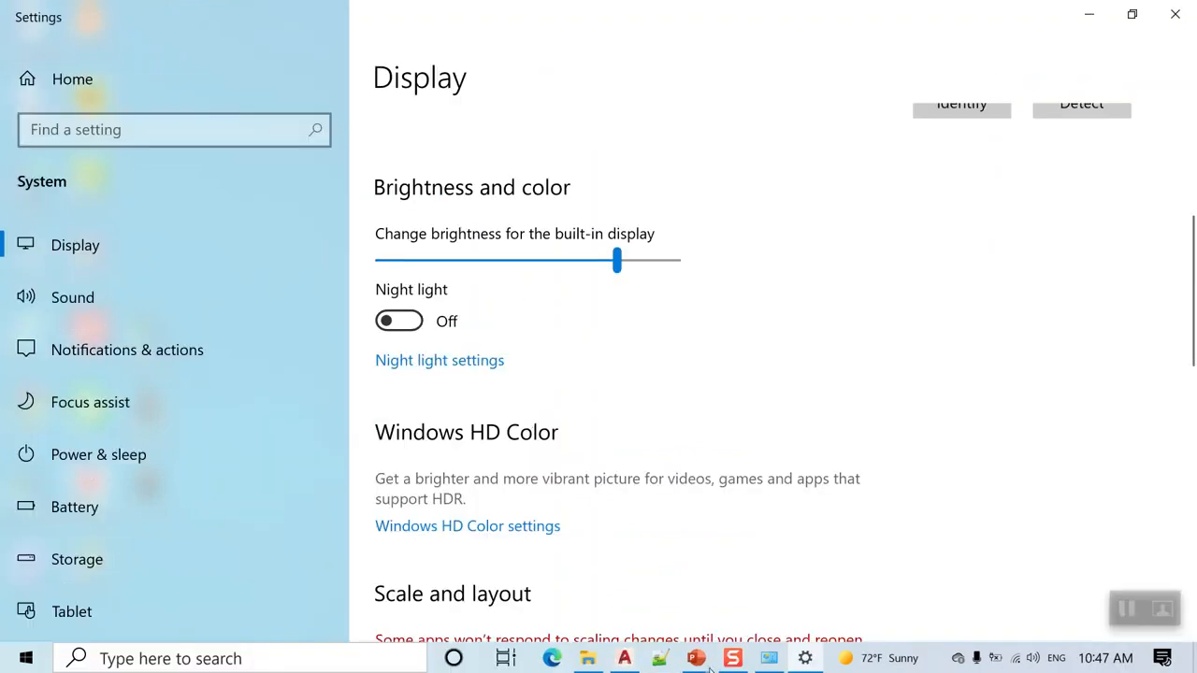
Step: Minimize the X-SEA Installer folder window and switch back to the AutoCAD drawing
{"action": "left_click", "coordinate": [605, 669]}
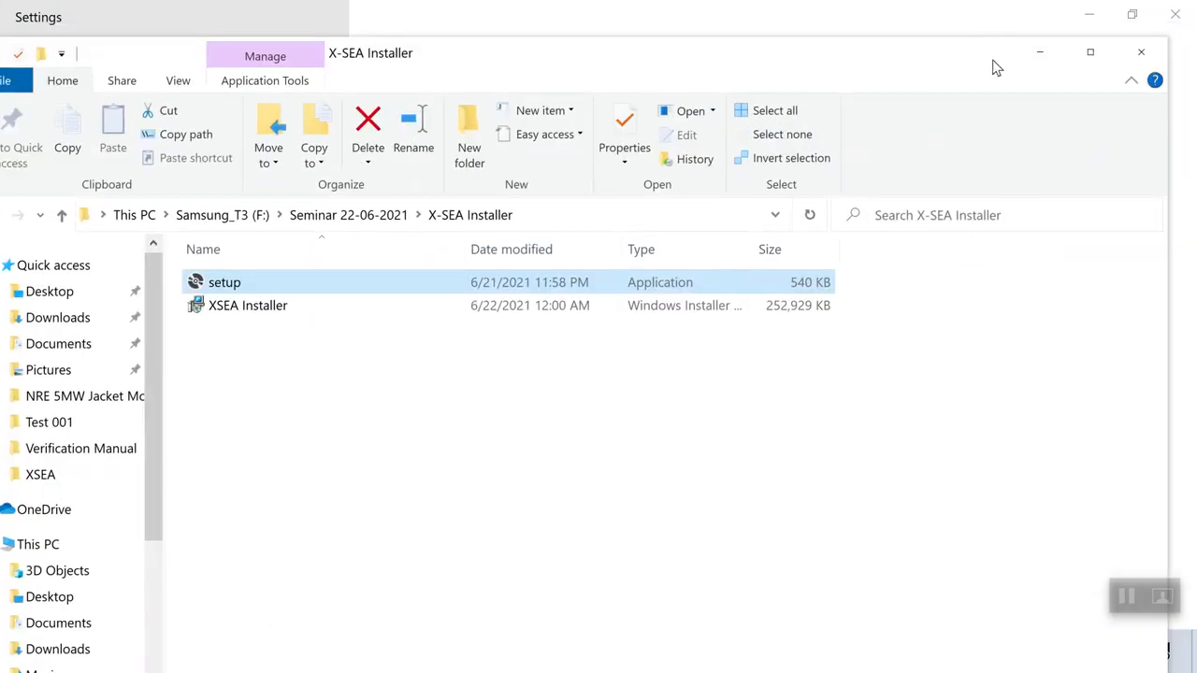
{"action": "left_click", "coordinate": [1067, 56]}
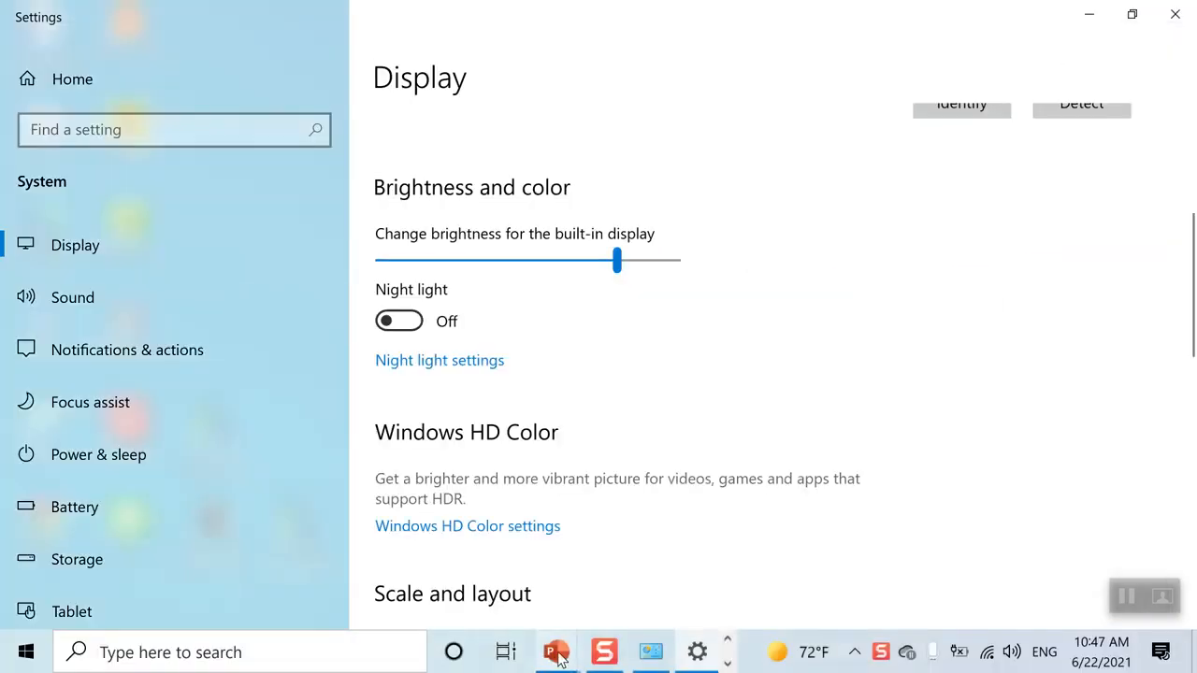
{"action": "left_click", "coordinate": [728, 640]}
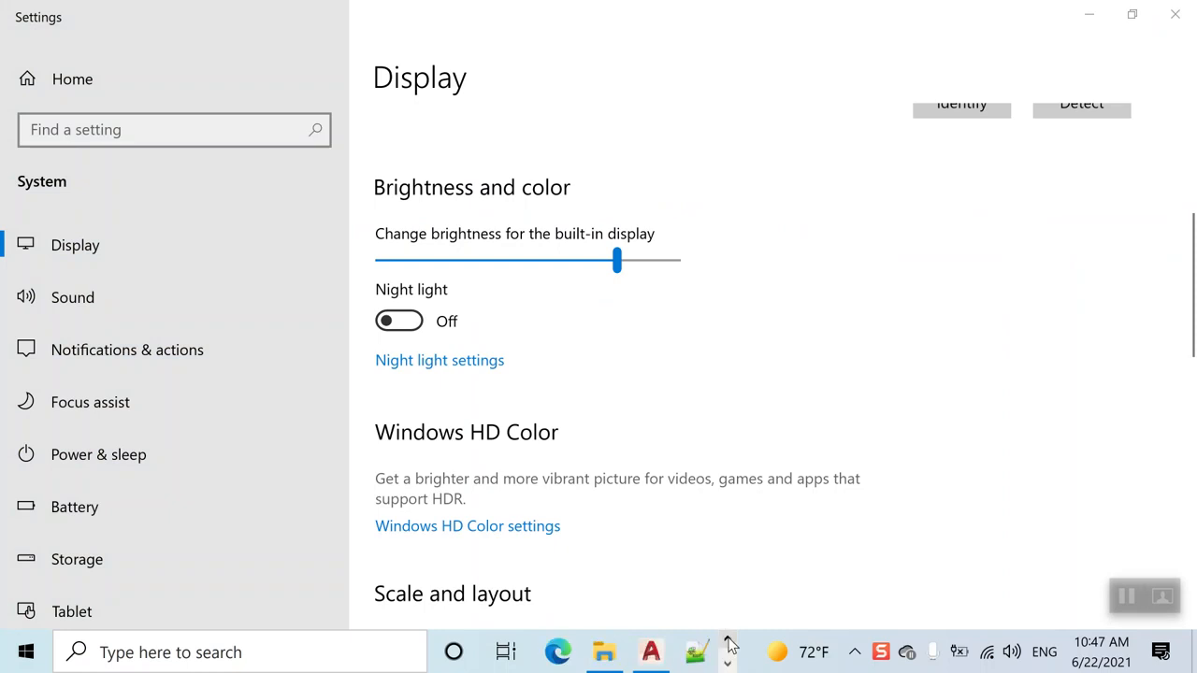
{"action": "left_click", "coordinate": [652, 660]}
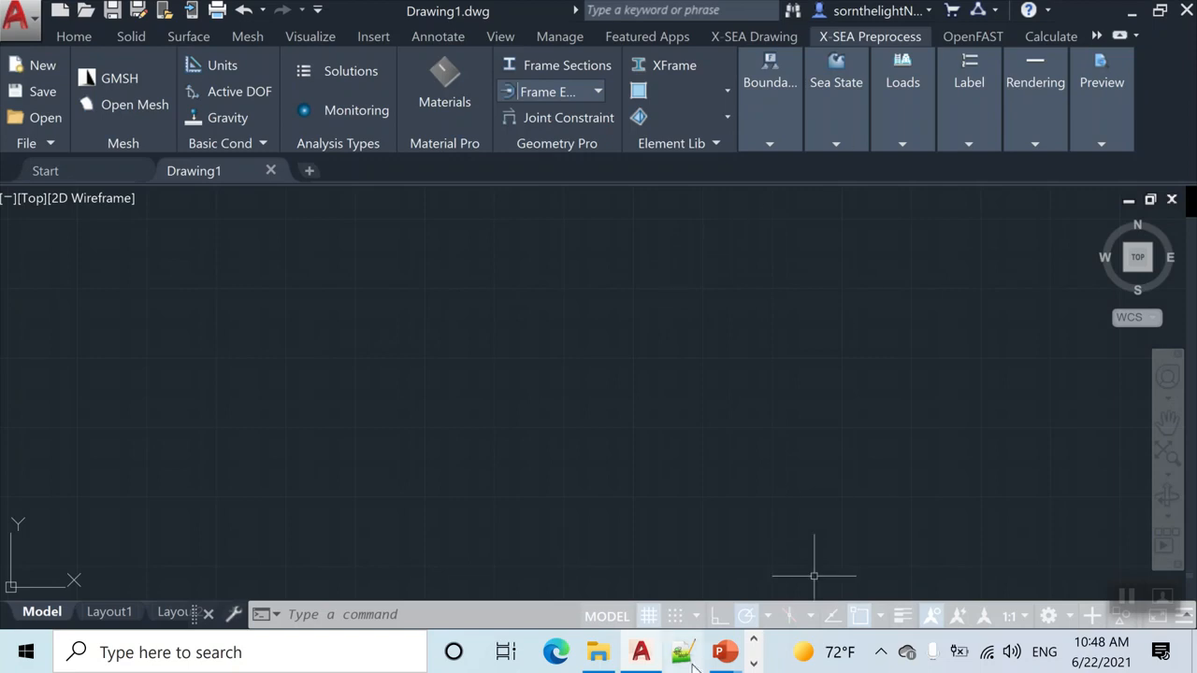
Step: View the contents of the Seminar 22-06-2021 folder on the Samsung_T3 (F:) drive, and minimize the folder and AutoCAD windows
{"action": "left_click", "coordinate": [598, 652]}
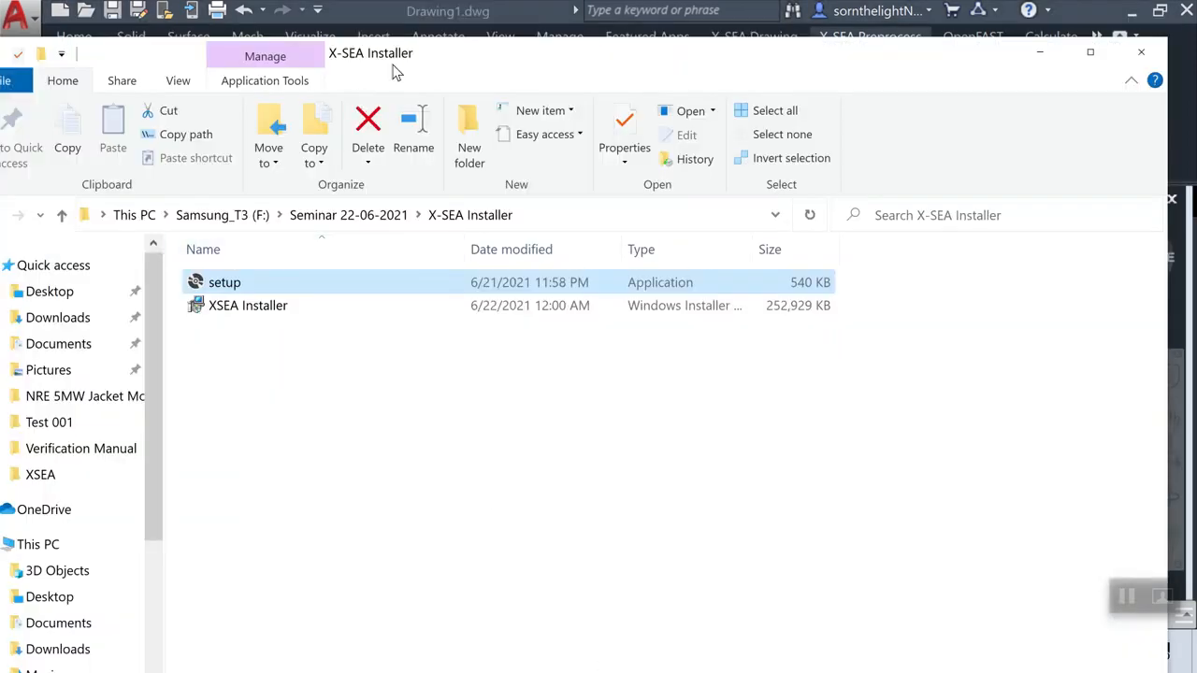
{"action": "left_click_drag", "start_coordinate": [401, 59], "coordinate": [504, 44]}
{"action": "scroll", "coordinate": [160, 544], "scroll_direction": "down", "scroll_amount": 3}
{"action": "left_click", "coordinate": [161, 566]}
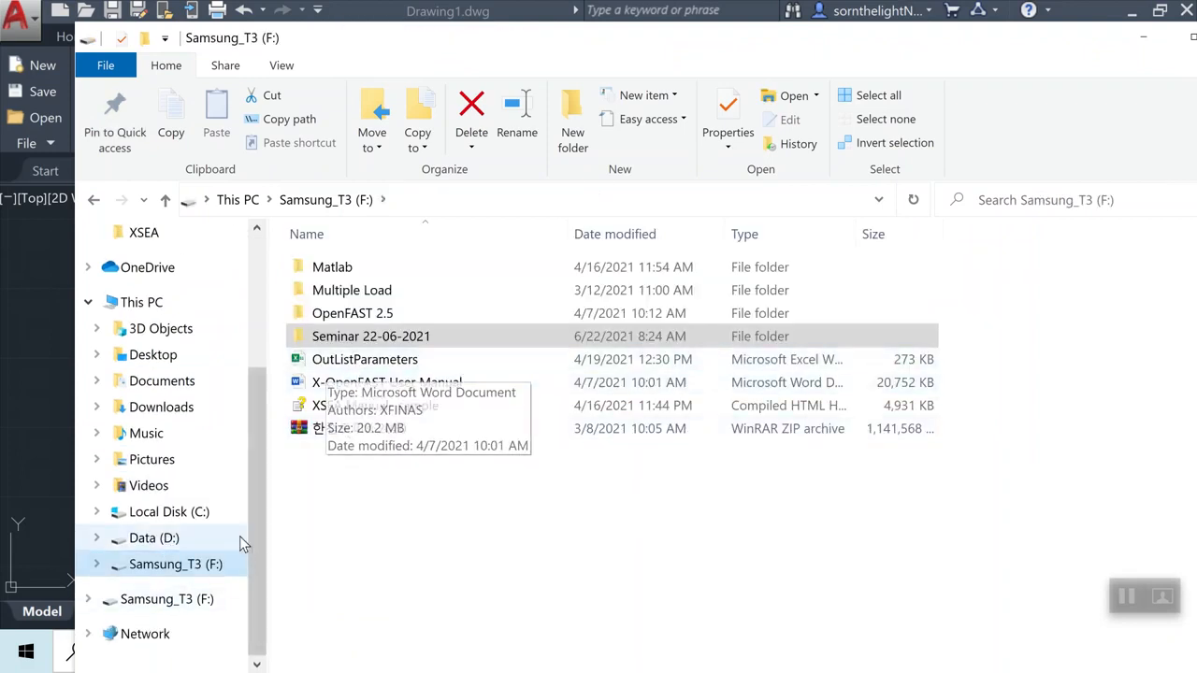
{"action": "double_click", "coordinate": [396, 336]}
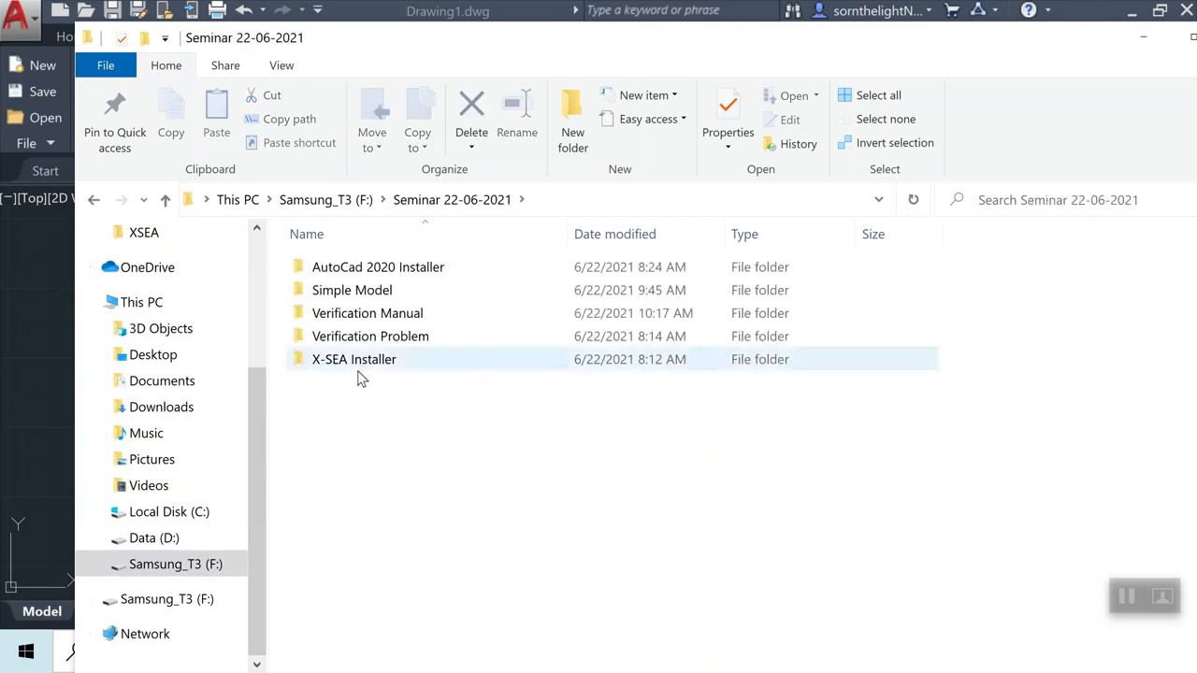
{"action": "left_click", "coordinate": [1143, 37]}
{"action": "left_click", "coordinate": [1132, 15]}
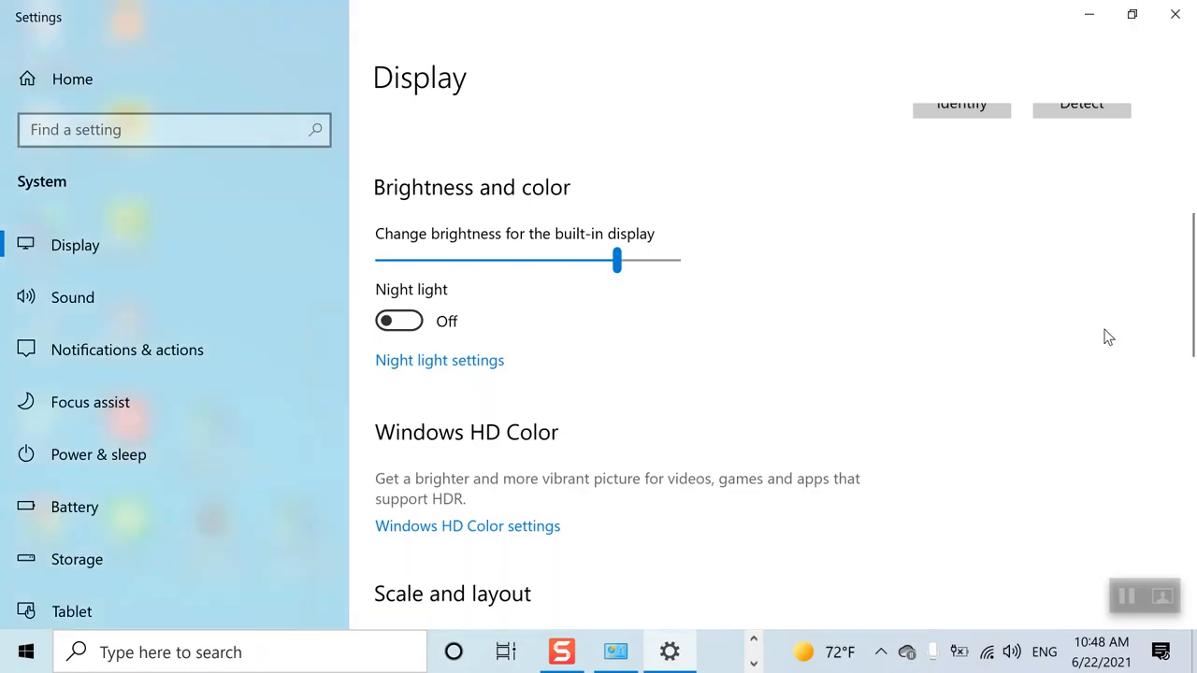
Step: Open the Verification Problem Data document from the desktop in Word and dismiss the Office licence notice
{"action": "left_click", "coordinate": [1078, 17]}
{"action": "left_click", "coordinate": [987, 565]}
{"action": "double_click", "coordinate": [979, 529]}
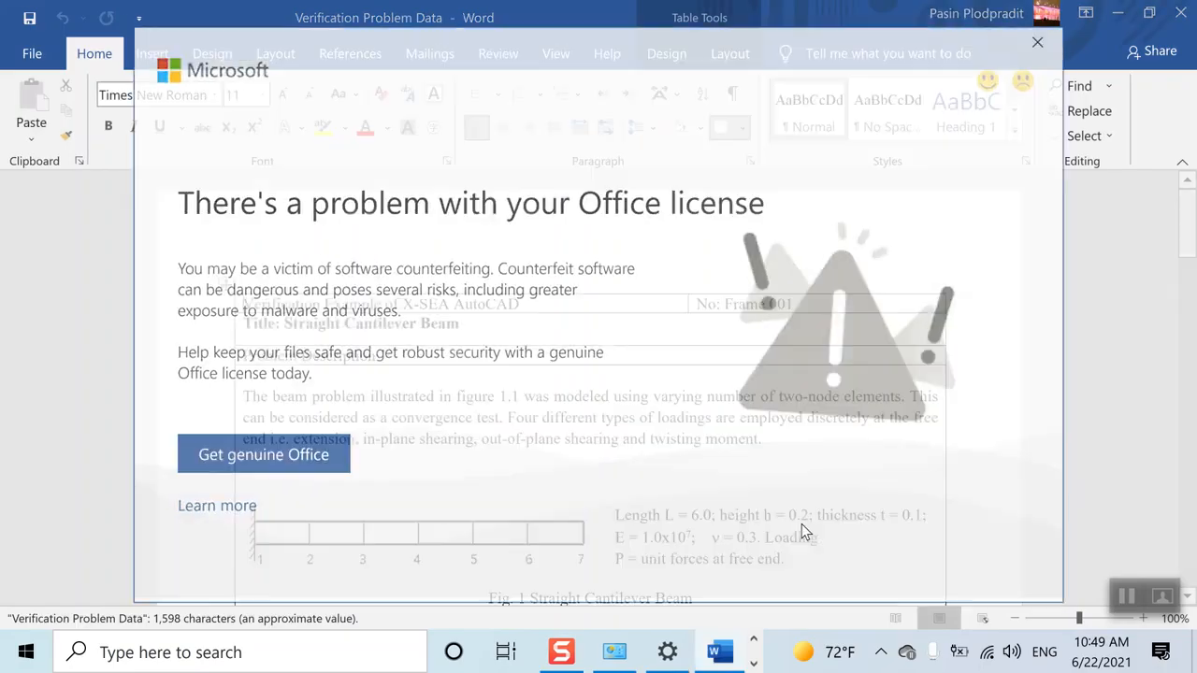
{"action": "left_click", "coordinate": [1043, 41]}
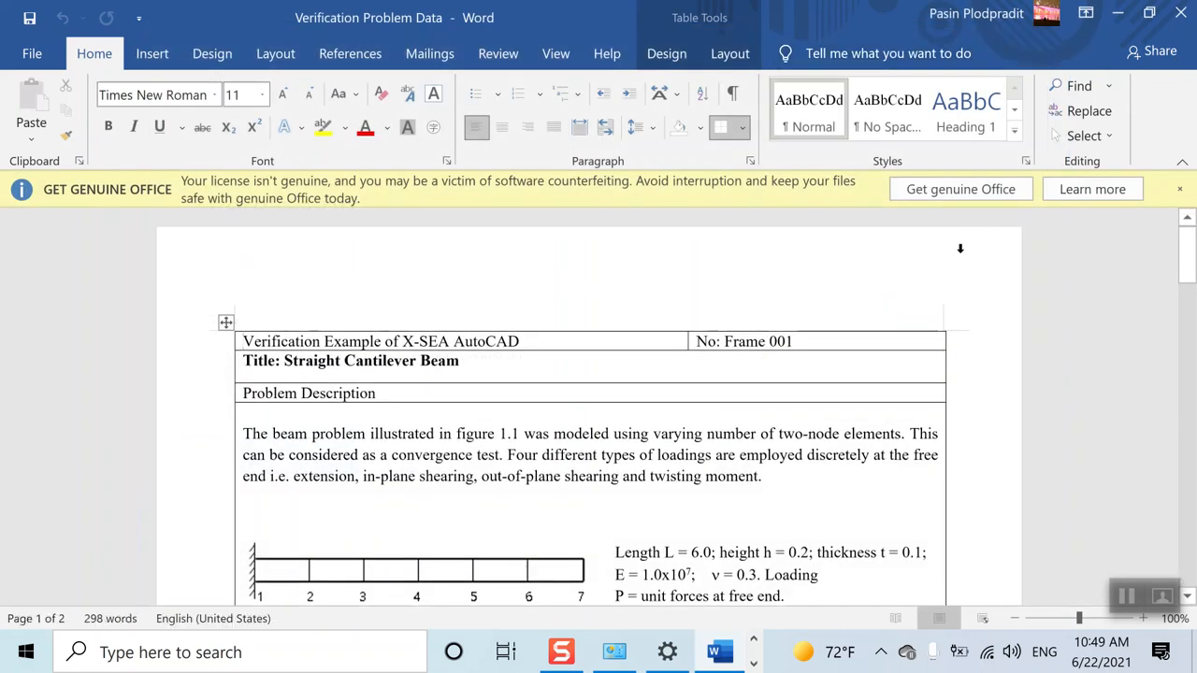
Step: Read the straight cantilever beam's title and problem description, including its length, height, thickness, material and load data
{"action": "scroll", "coordinate": [708, 439], "scroll_direction": "down", "scroll_amount": 2}
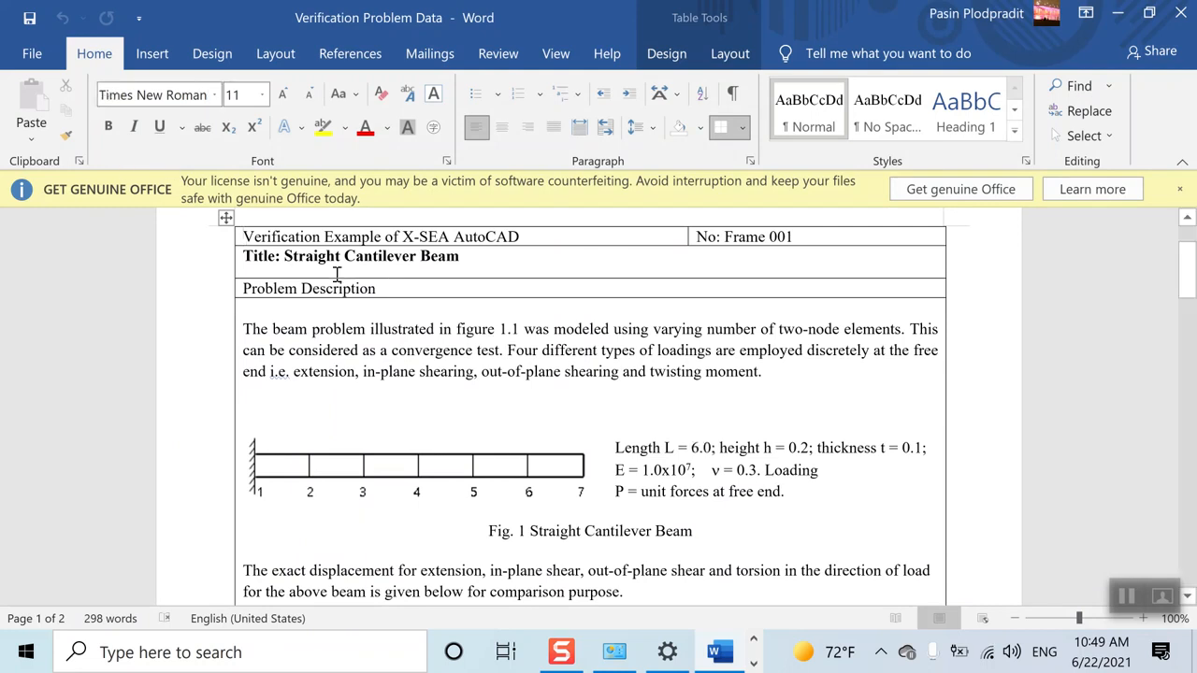
{"action": "left_click_drag", "start_coordinate": [294, 262], "coordinate": [443, 255]}
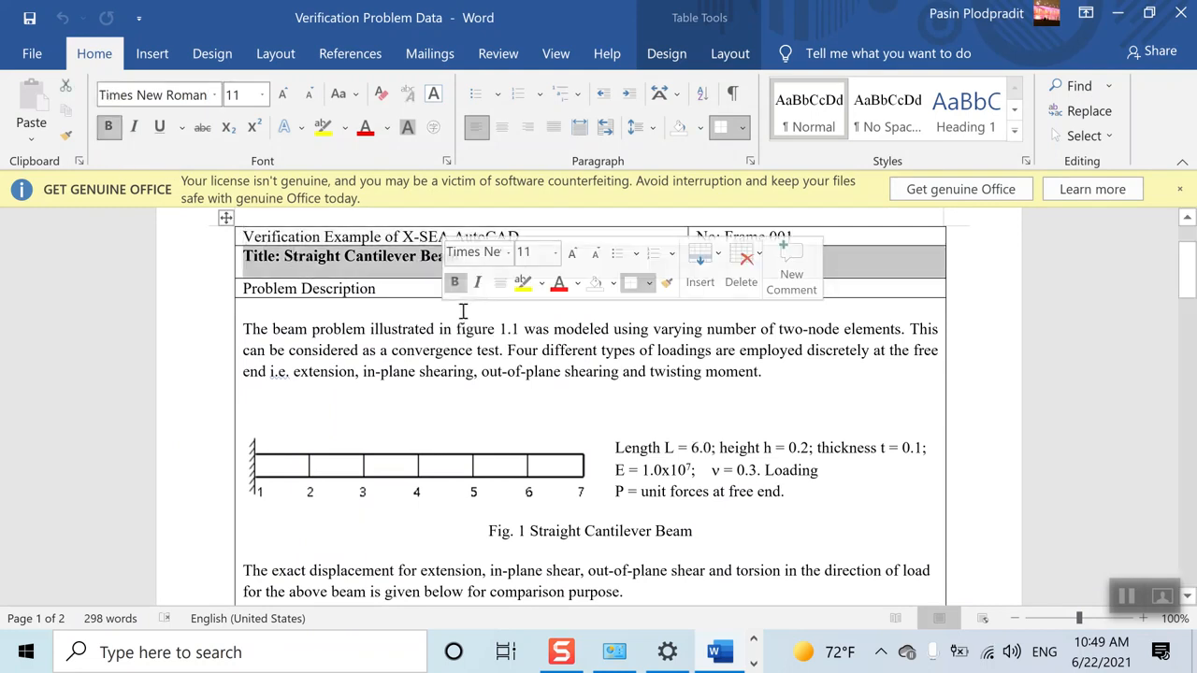
{"action": "left_click", "coordinate": [396, 346]}
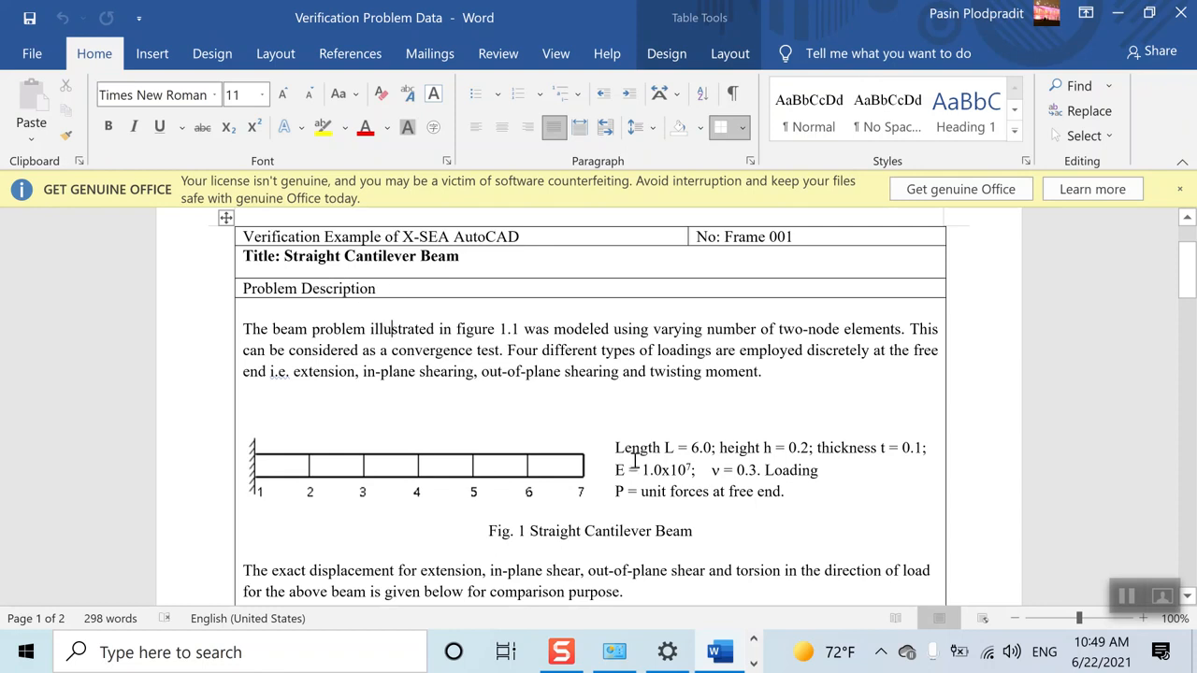
{"action": "scroll", "coordinate": [605, 452], "scroll_direction": "down", "scroll_amount": 1}
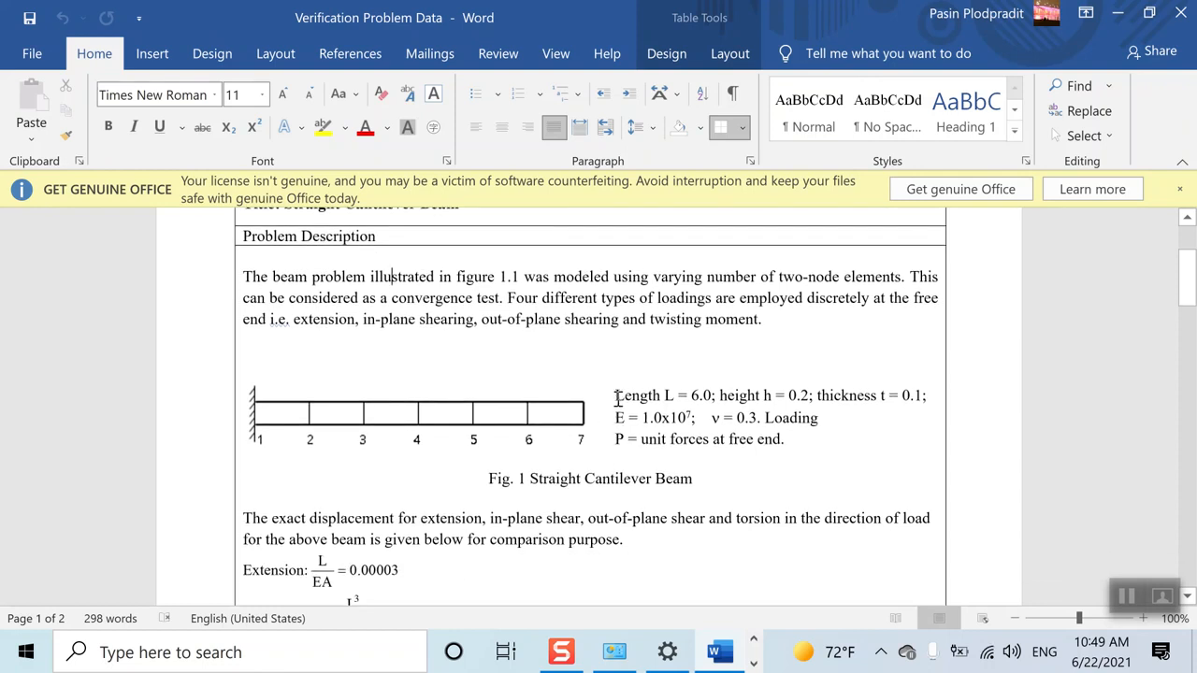
{"action": "left_click_drag", "start_coordinate": [615, 396], "coordinate": [662, 399]}
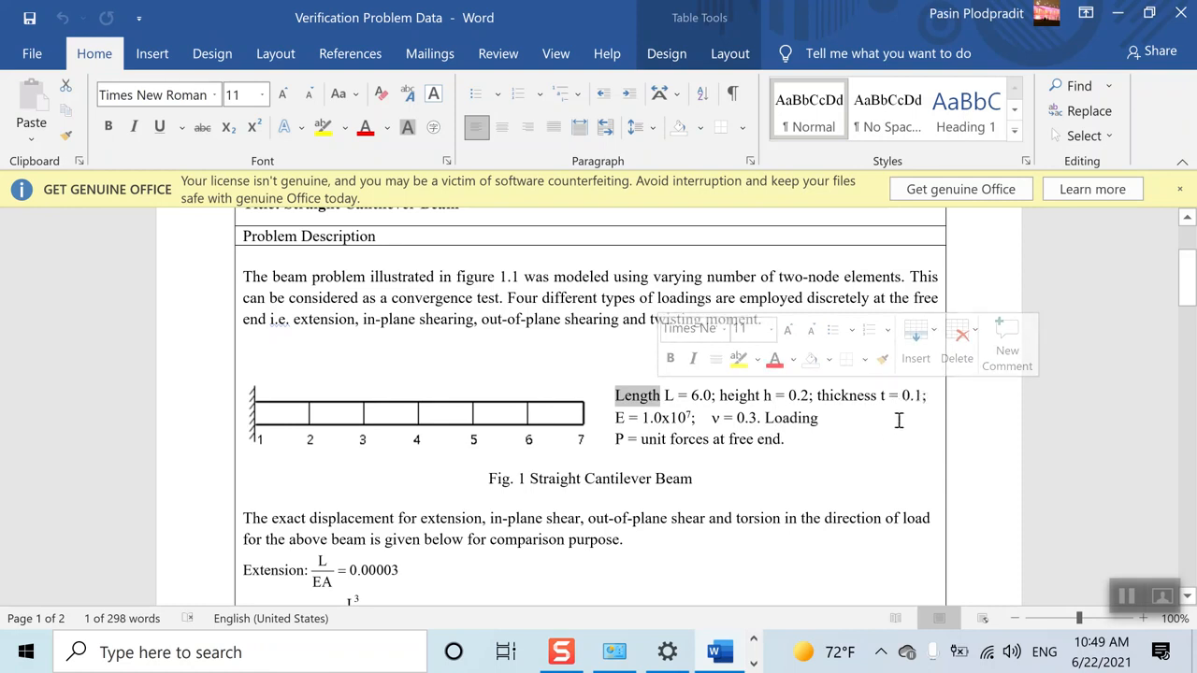
{"action": "left_click", "coordinate": [759, 417]}
{"action": "type", "text": "."}
{"action": "scroll", "coordinate": [603, 433], "scroll_direction": "down", "scroll_amount": 1}
{"action": "scroll", "coordinate": [608, 429], "scroll_direction": "down", "scroll_amount": 1}
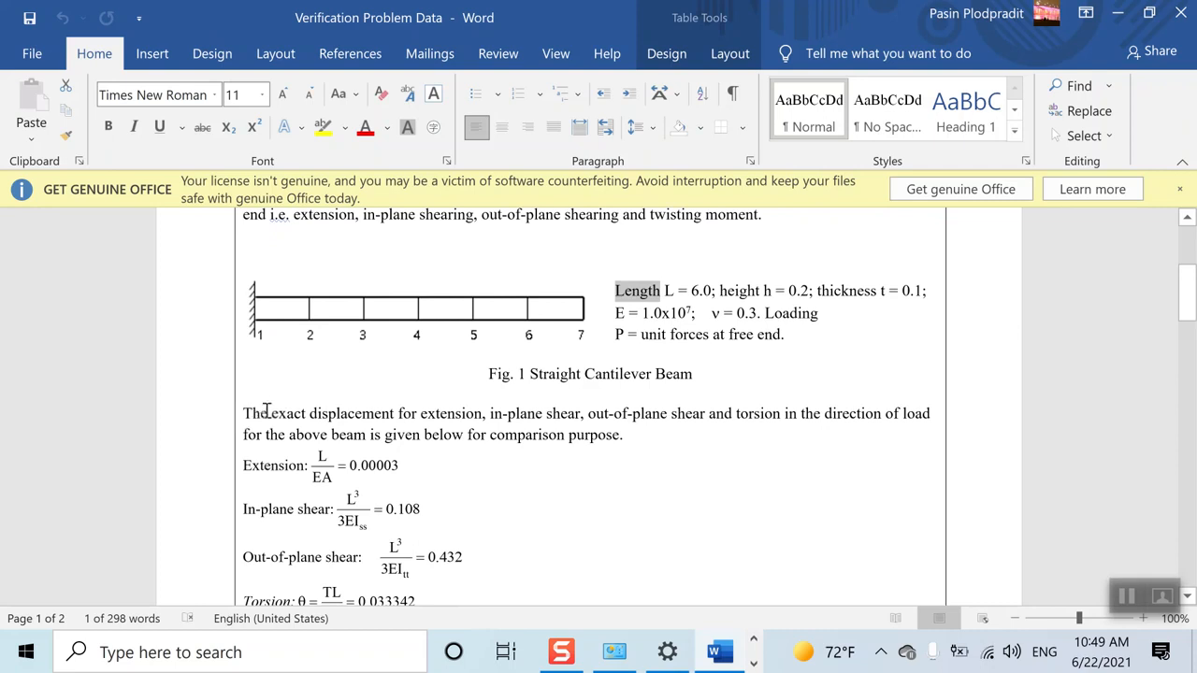
Step: Examine the beam's exact displacement formulas for extension, in-plane shear, out-of-plane shear and torsion
{"action": "left_click_drag", "start_coordinate": [243, 466], "coordinate": [422, 475]}
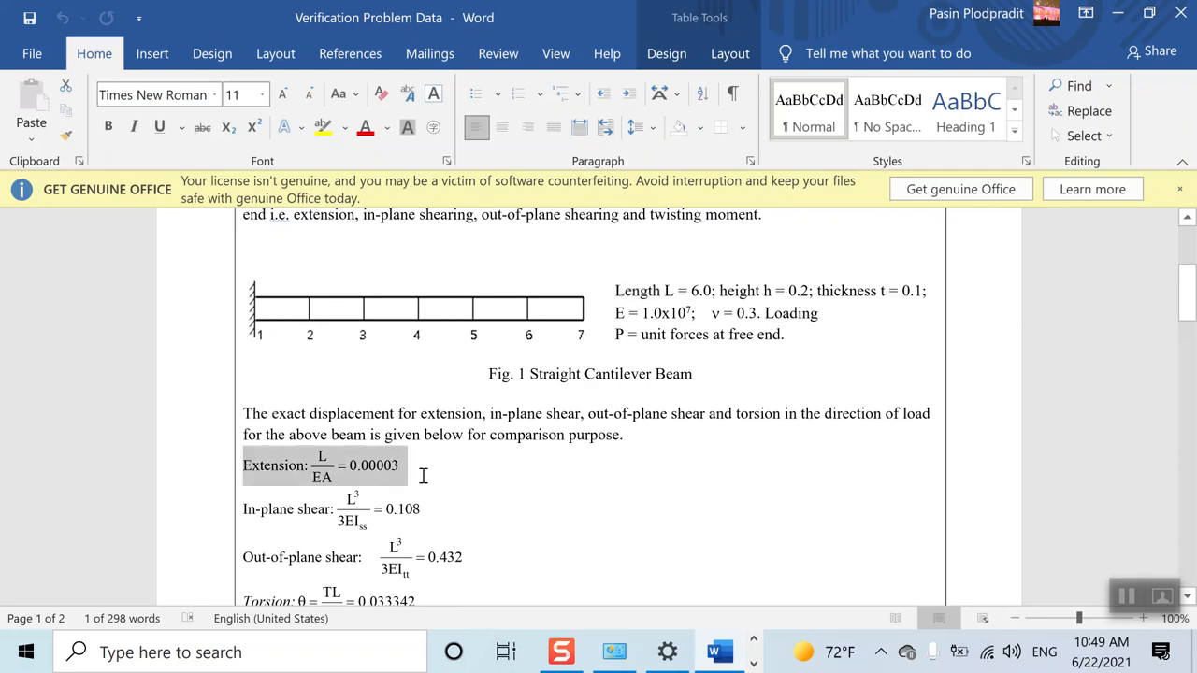
{"action": "left_click", "coordinate": [402, 474]}
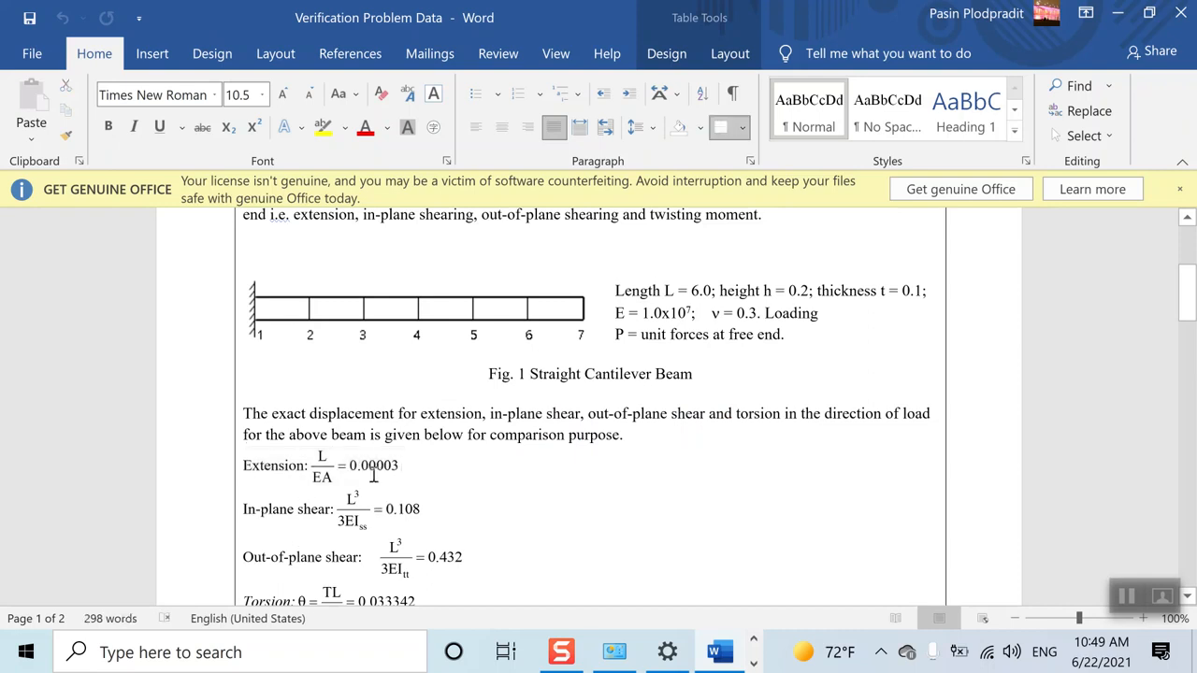
{"action": "left_click", "coordinate": [355, 472]}
{"action": "left_click", "coordinate": [470, 488]}
{"action": "left_click", "coordinate": [410, 457]}
{"action": "left_click", "coordinate": [421, 467]}
{"action": "left_click", "coordinate": [373, 469]}
{"action": "left_click", "coordinate": [243, 467]}
{"action": "left_click_drag", "start_coordinate": [244, 510], "coordinate": [422, 520]}
{"action": "left_click_drag", "start_coordinate": [243, 558], "coordinate": [454, 574]}
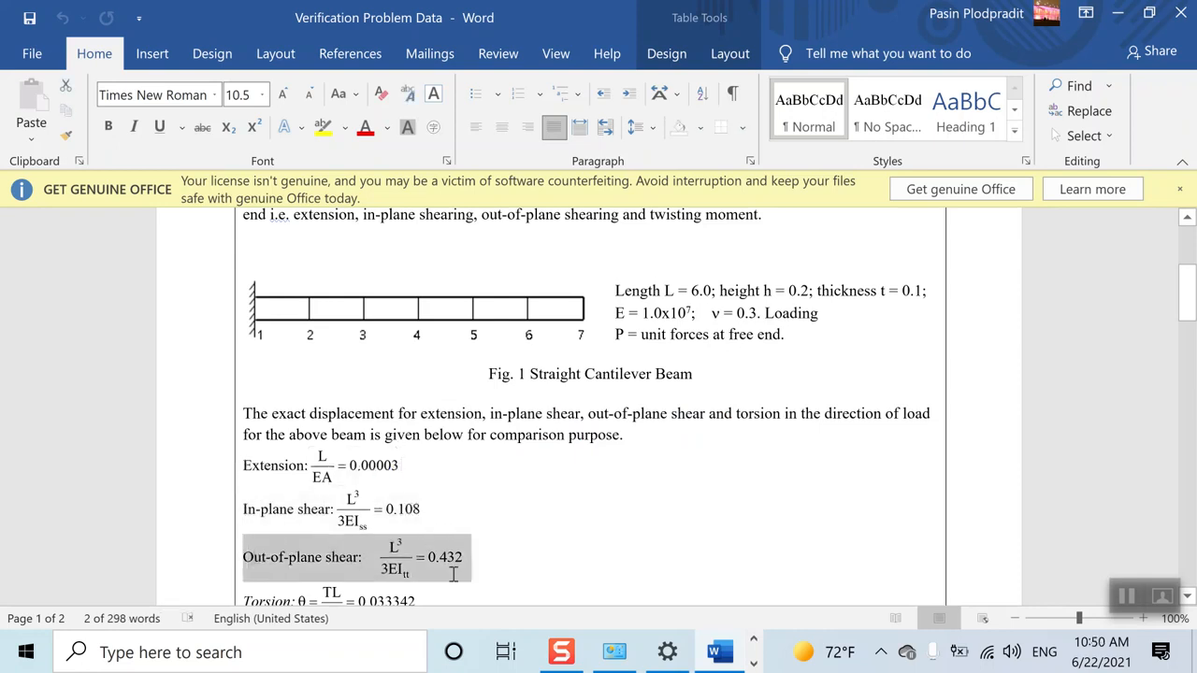
{"action": "scroll", "coordinate": [454, 574], "scroll_direction": "down", "scroll_amount": 3}
{"action": "left_click", "coordinate": [430, 444]}
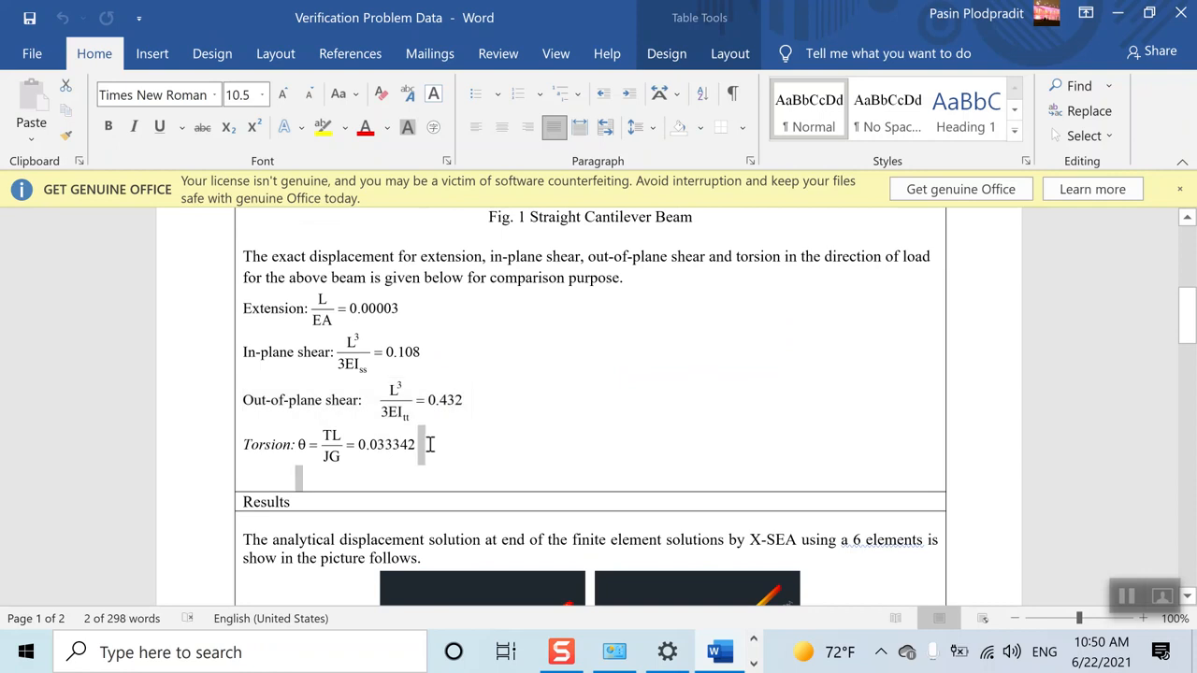
Step: Minimize the Word document and switch back to the AutoCAD drawing
{"action": "left_click", "coordinate": [1118, 13]}
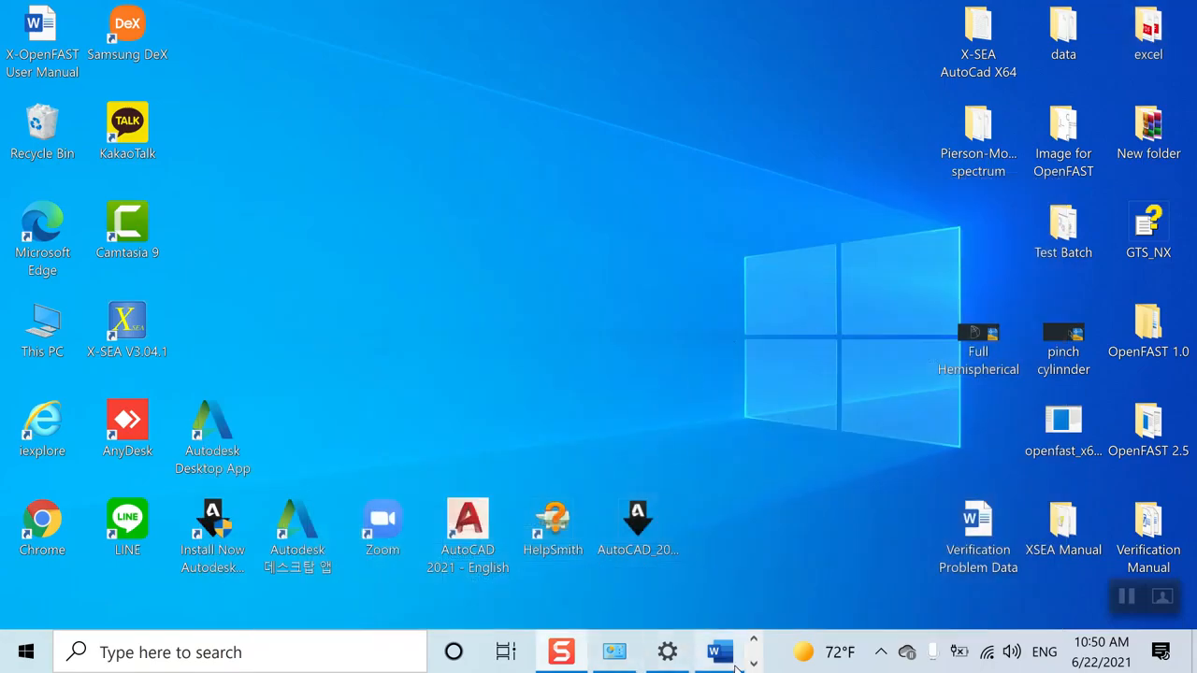
{"action": "left_click", "coordinate": [756, 663]}
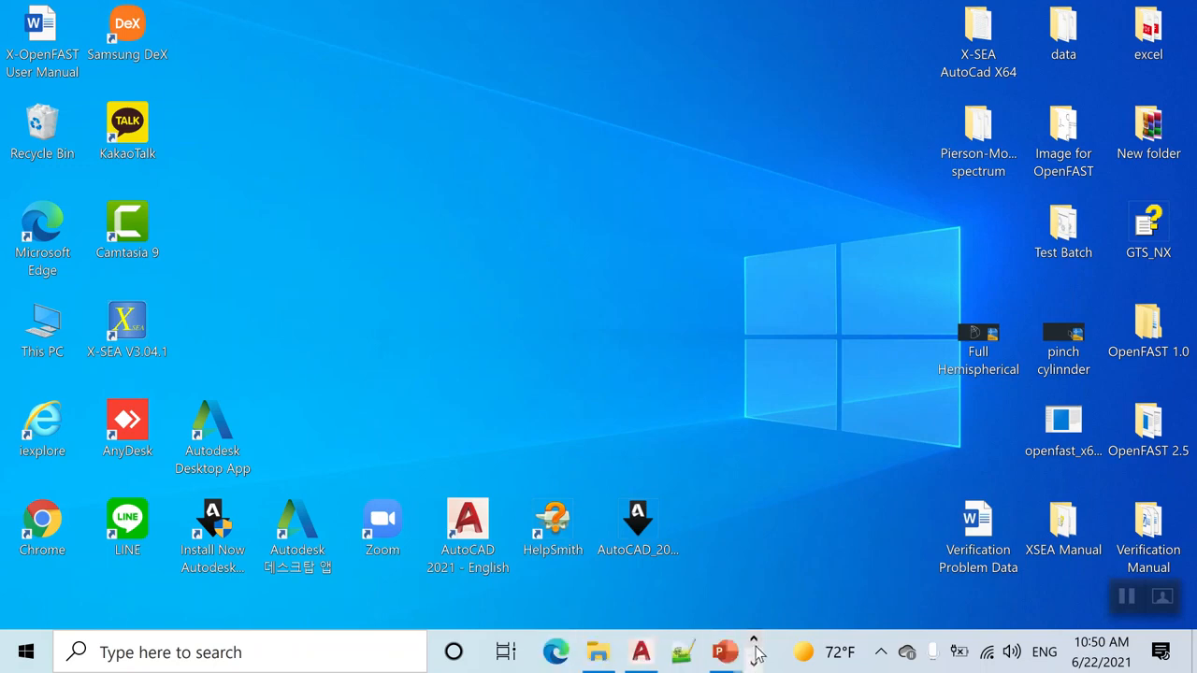
{"action": "left_click", "coordinate": [640, 651]}
Step: Move the command line off the status bar so that it sits just above the layout names
{"action": "mouse_move", "coordinate": [253, 478]}
{"action": "middle_mouse_down"}
{"action": "mouse_move", "coordinate": [404, 378]}
{"action": "mouse_move", "coordinate": [464, 361]}
{"action": "middle_mouse_up"}
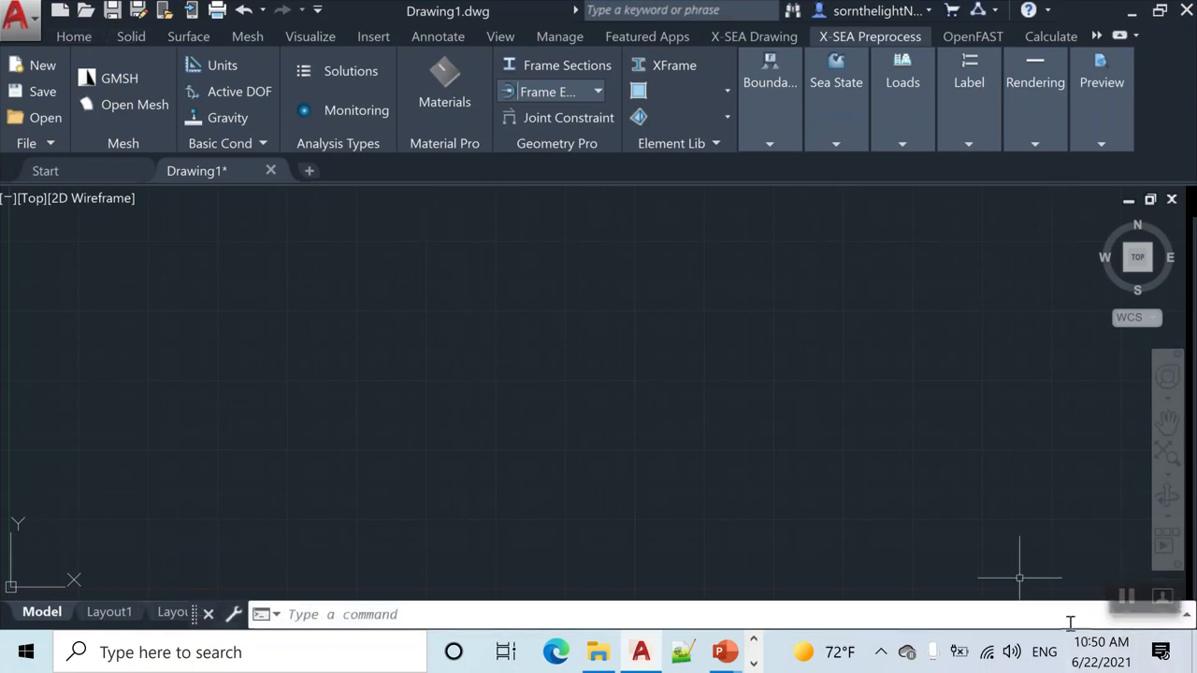
{"action": "left_click", "coordinate": [877, 563]}
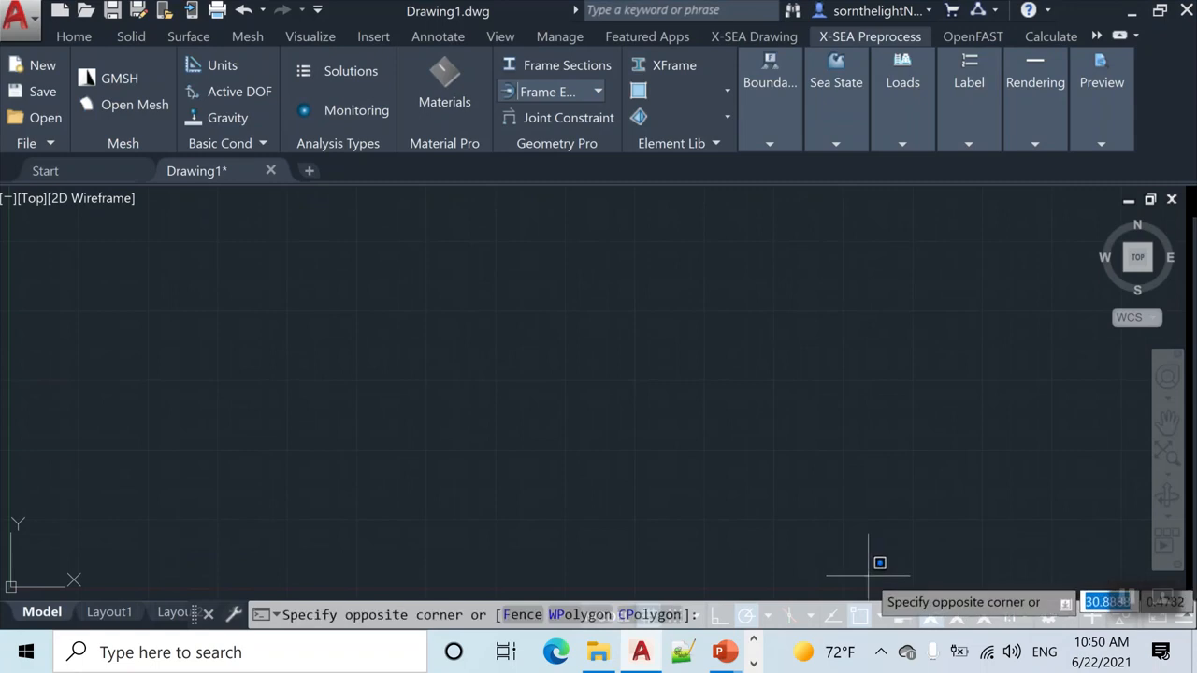
{"action": "key", "text": "Escape"}
{"action": "key", "text": "Escape"}
{"action": "key", "text": "Escape"}
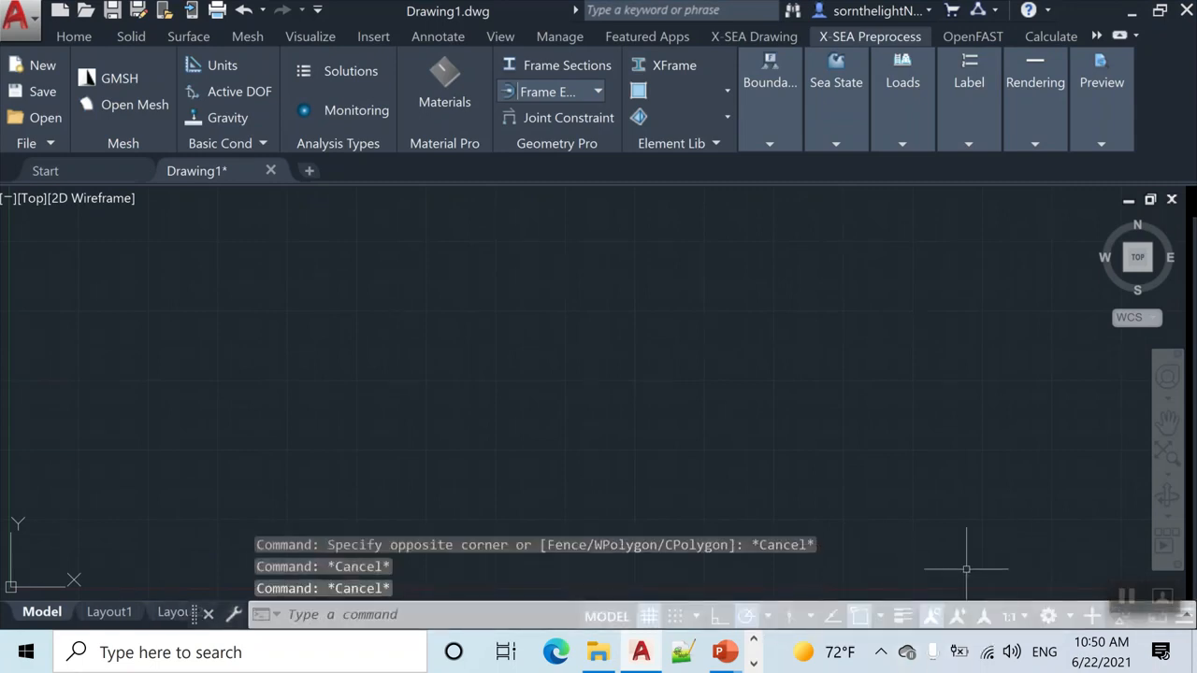
{"action": "left_click", "coordinate": [261, 609]}
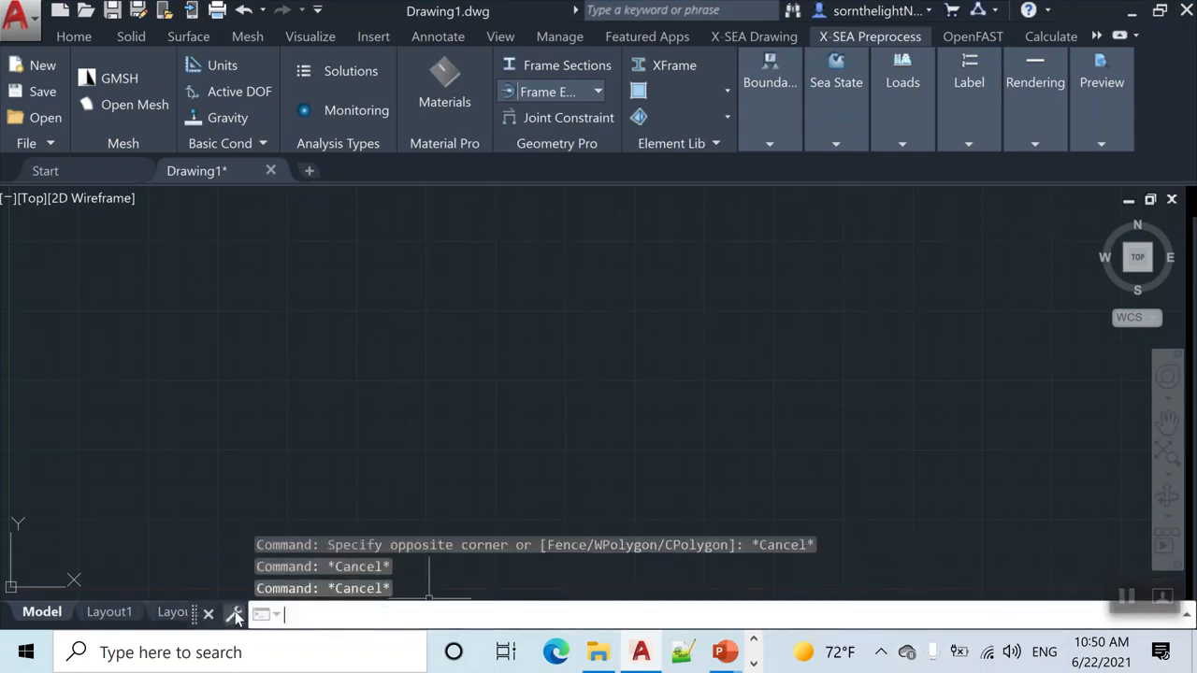
{"action": "left_click_drag", "start_coordinate": [195, 613], "coordinate": [69, 586]}
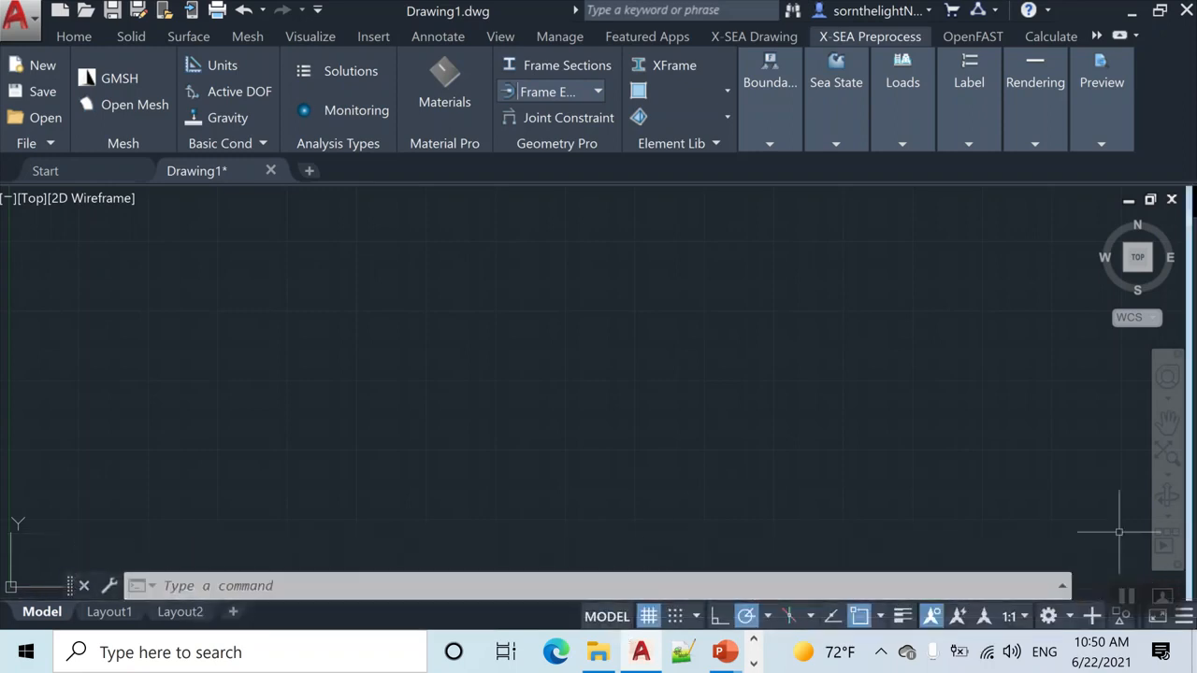
Step: Check the active workspace among the available ones, and display the Home set of drawing and modeling commands
{"action": "left_click", "coordinate": [1069, 623]}
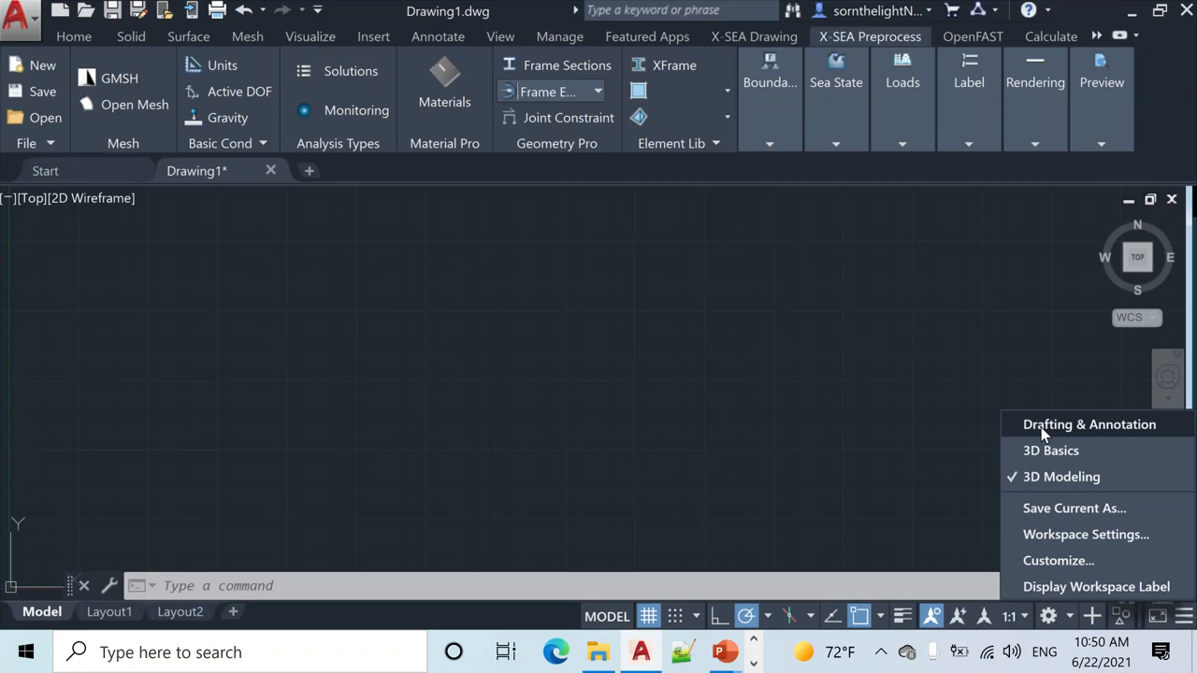
{"action": "left_click", "coordinate": [323, 423]}
{"action": "middle_click_drag", "start_coordinate": [323, 423], "coordinate": [482, 380]}
{"action": "left_click", "coordinate": [91, 36]}
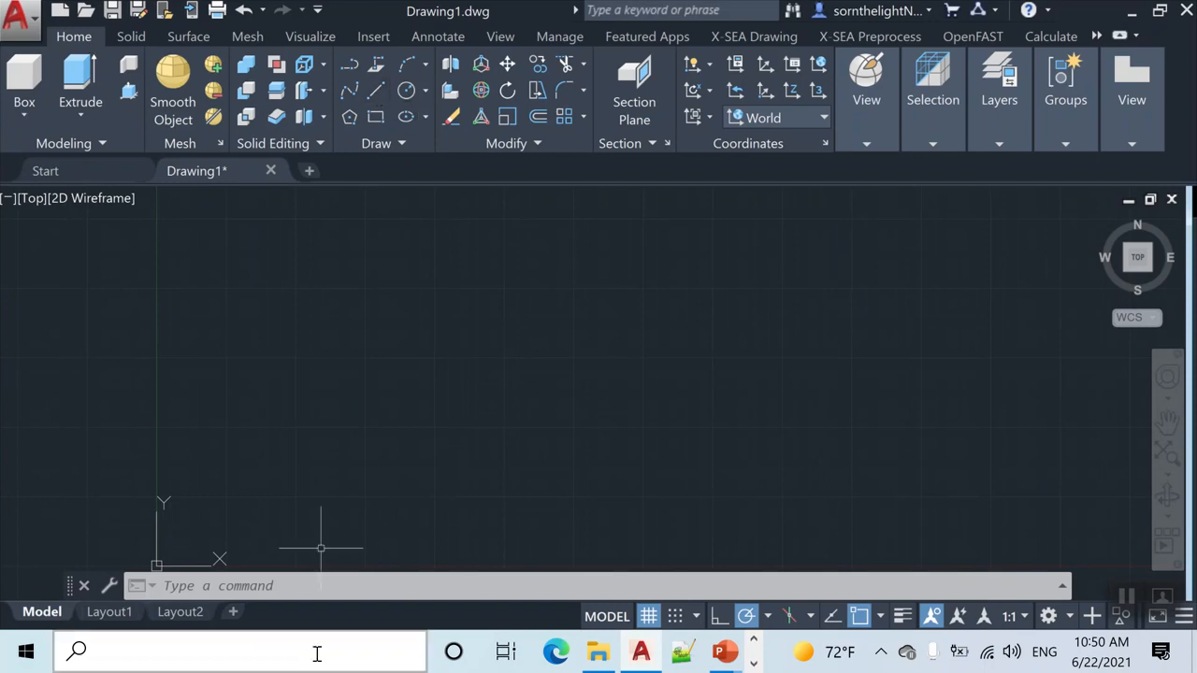
{"action": "key", "text": "Escape"}
{"action": "key", "text": "Escape"}
{"action": "key", "text": "Escape"}
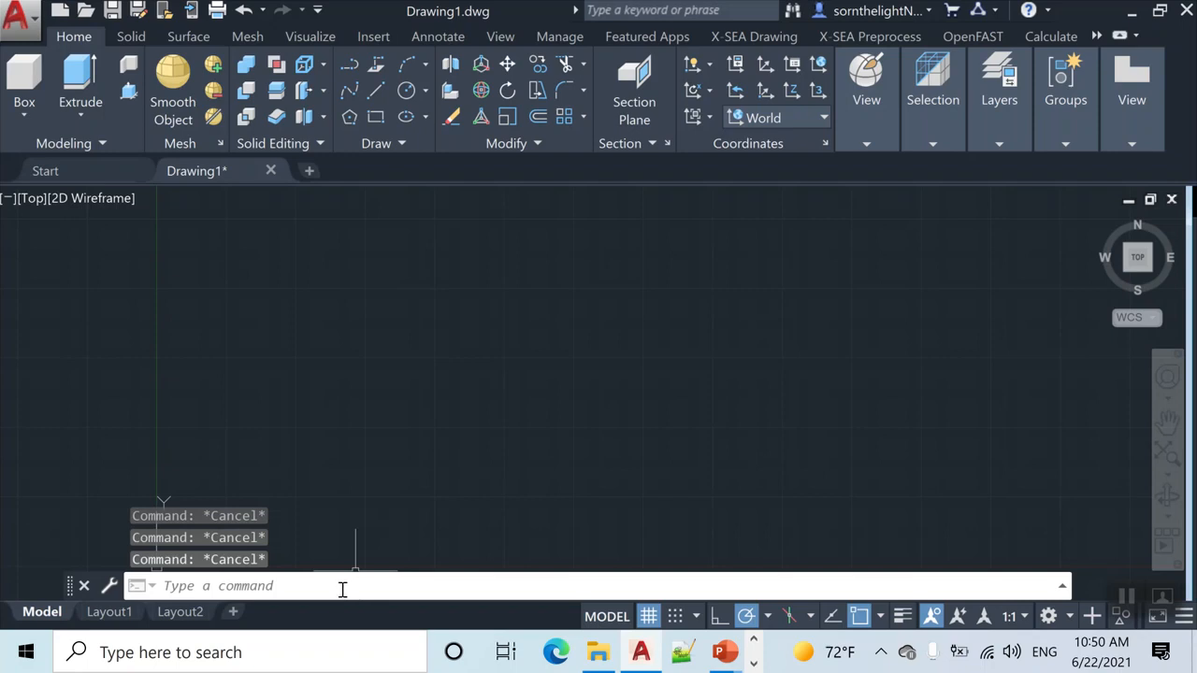
Step: Set the drawing's insertion scale units to Meters with the UNITS command
{"action": "left_click", "coordinate": [342, 588]}
{"action": "type", "text": "units"}
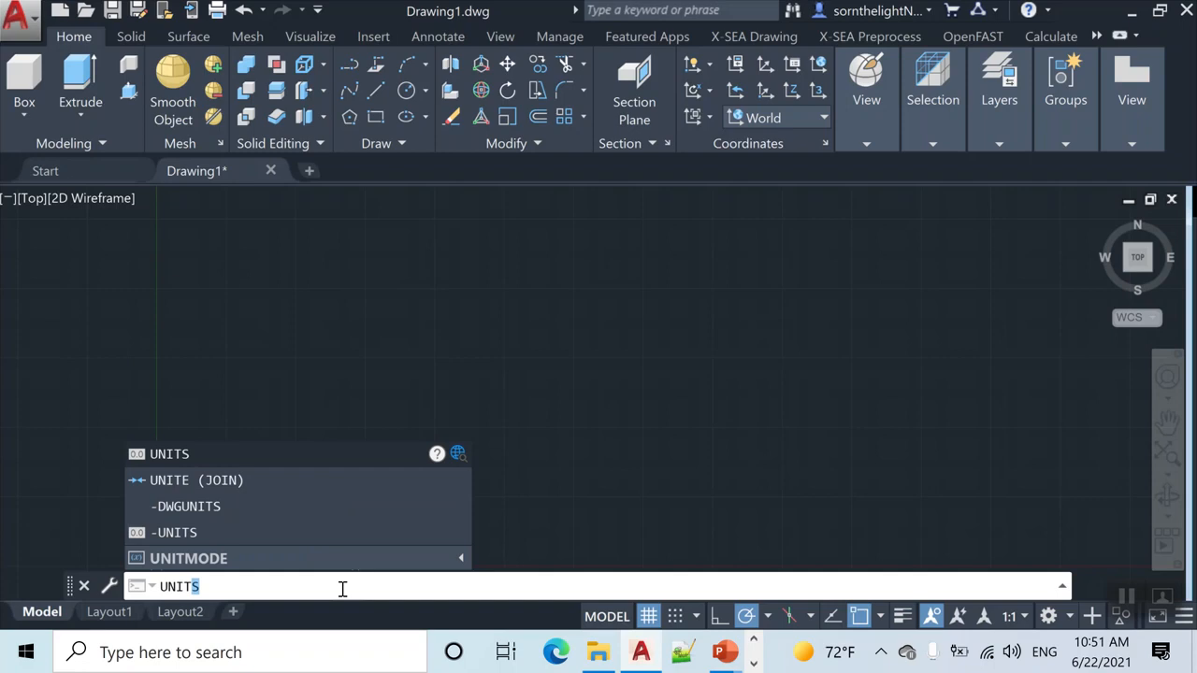
{"action": "key", "text": "Return"}
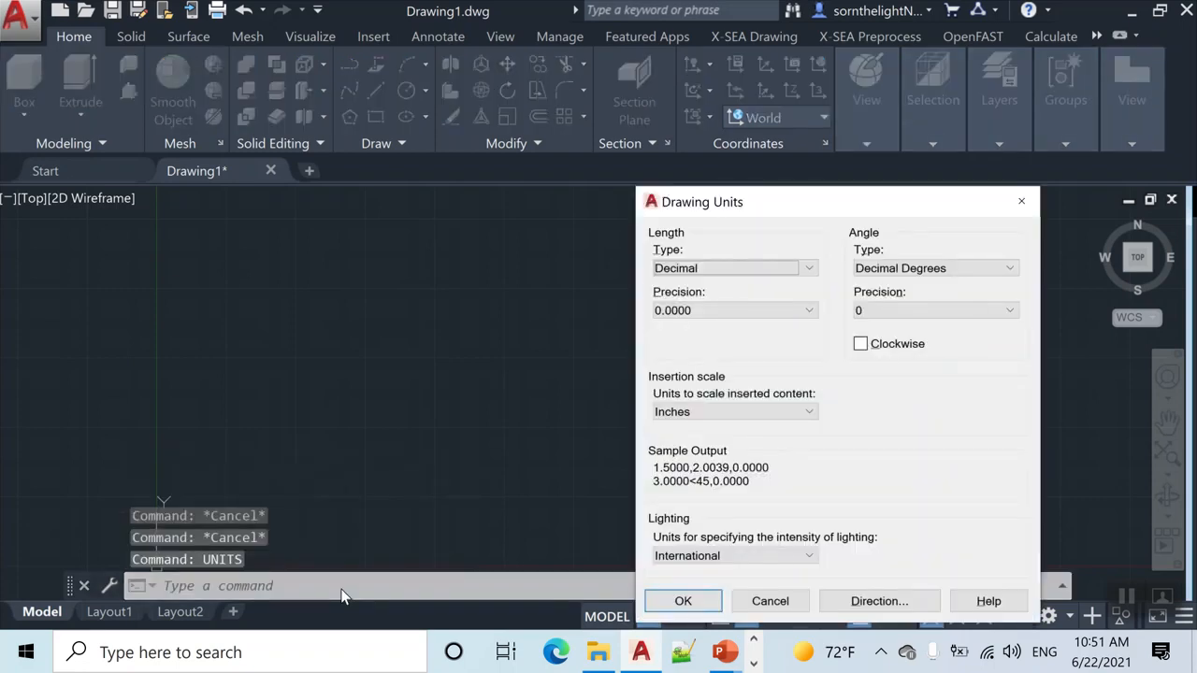
{"action": "mouse_move", "coordinate": [934, 199]}
{"action": "left_mouse_down"}
{"action": "mouse_move", "coordinate": [815, 117]}
{"action": "mouse_move", "coordinate": [800, 138]}
{"action": "left_mouse_up"}
{"action": "left_click", "coordinate": [643, 344]}
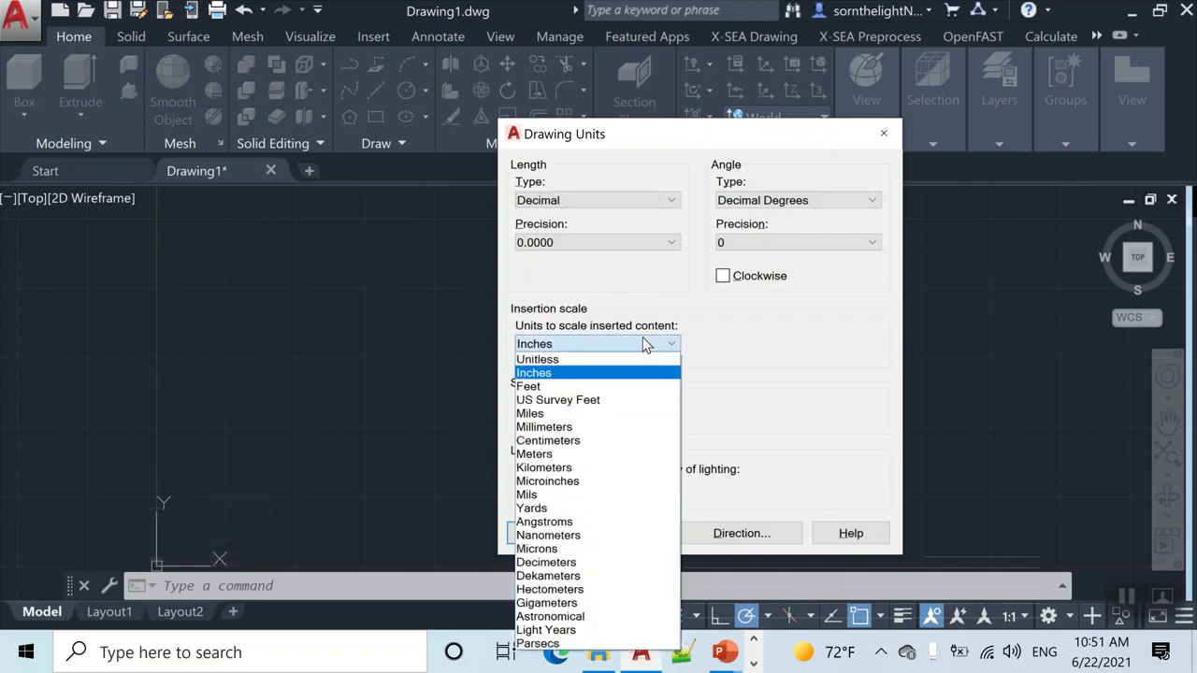
{"action": "left_click", "coordinate": [584, 455]}
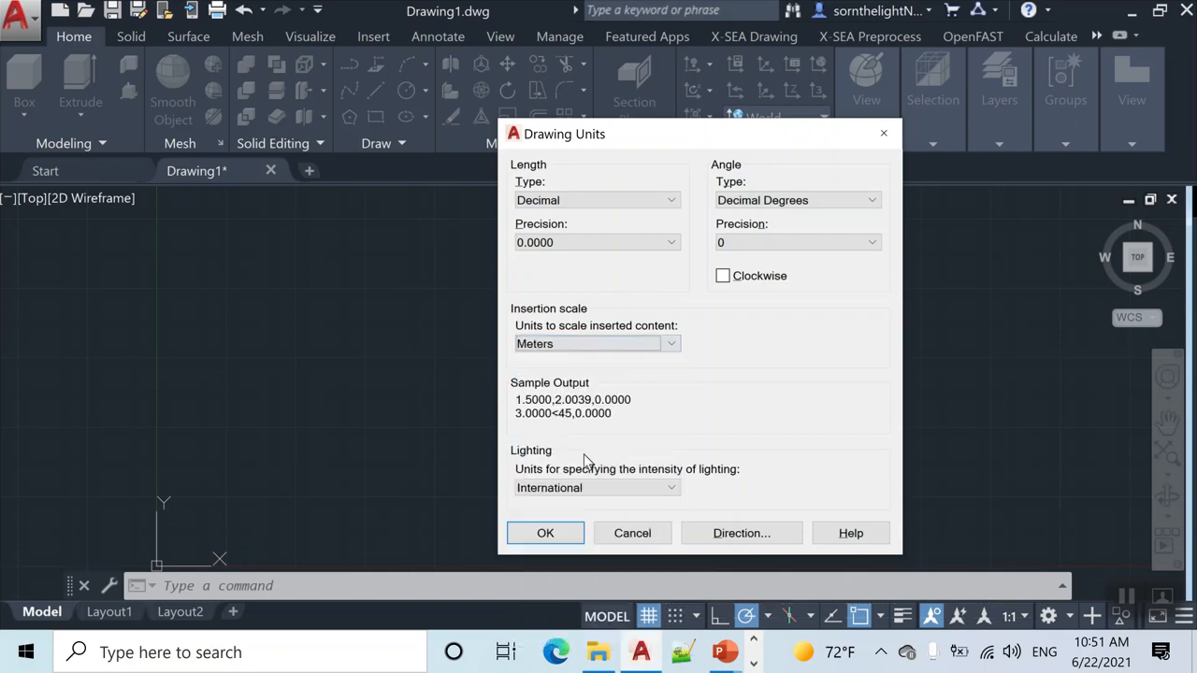
{"action": "left_click", "coordinate": [542, 537]}
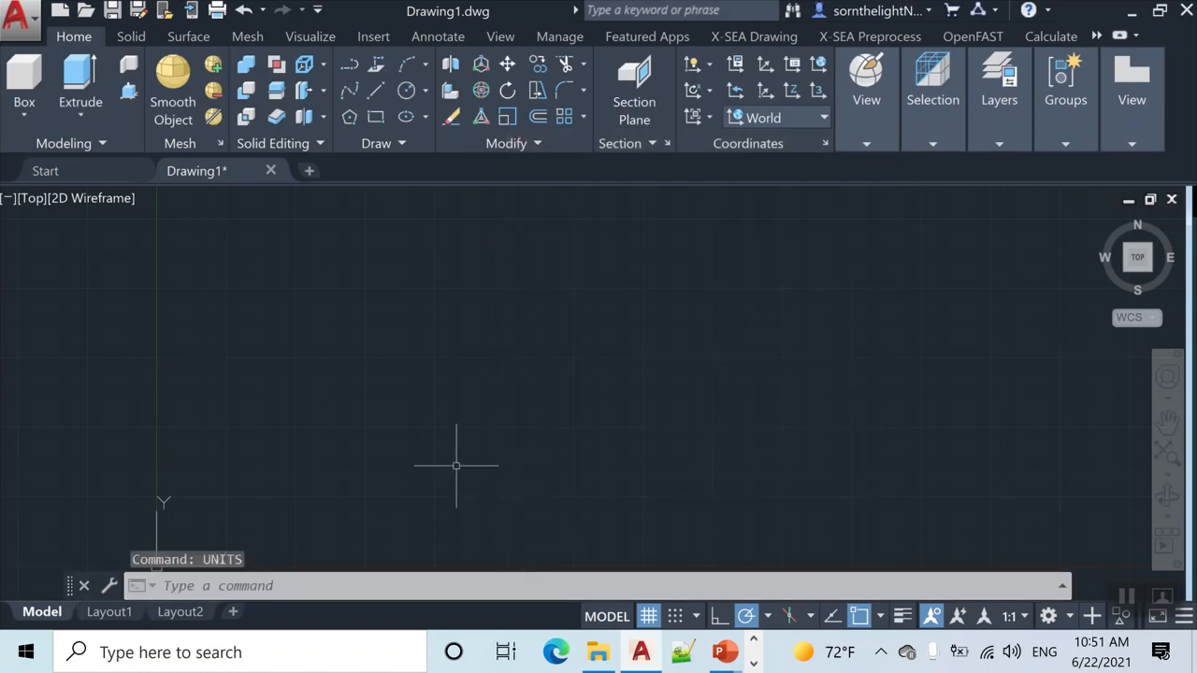
Step: Turn on snap mode and draw a horizontal line 6 units long from the origin along the X axis
{"action": "middle_click_drag", "start_coordinate": [346, 508], "coordinate": [440, 416]}
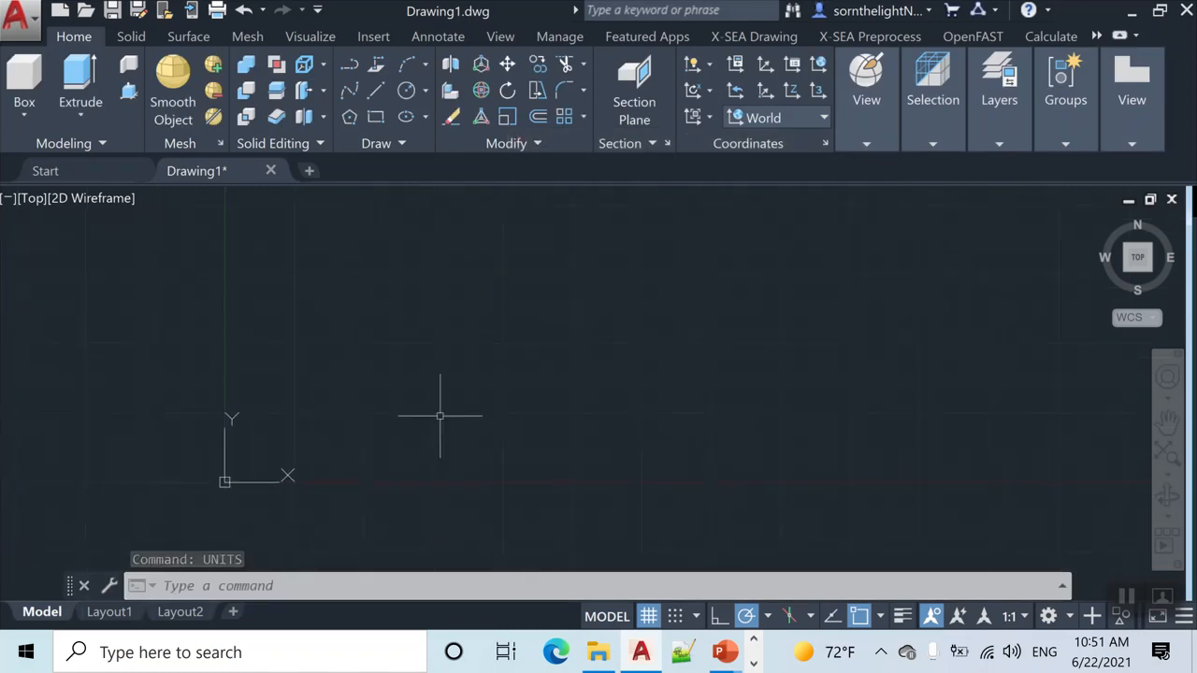
{"action": "left_click", "coordinate": [377, 81]}
{"action": "left_click", "coordinate": [675, 616]}
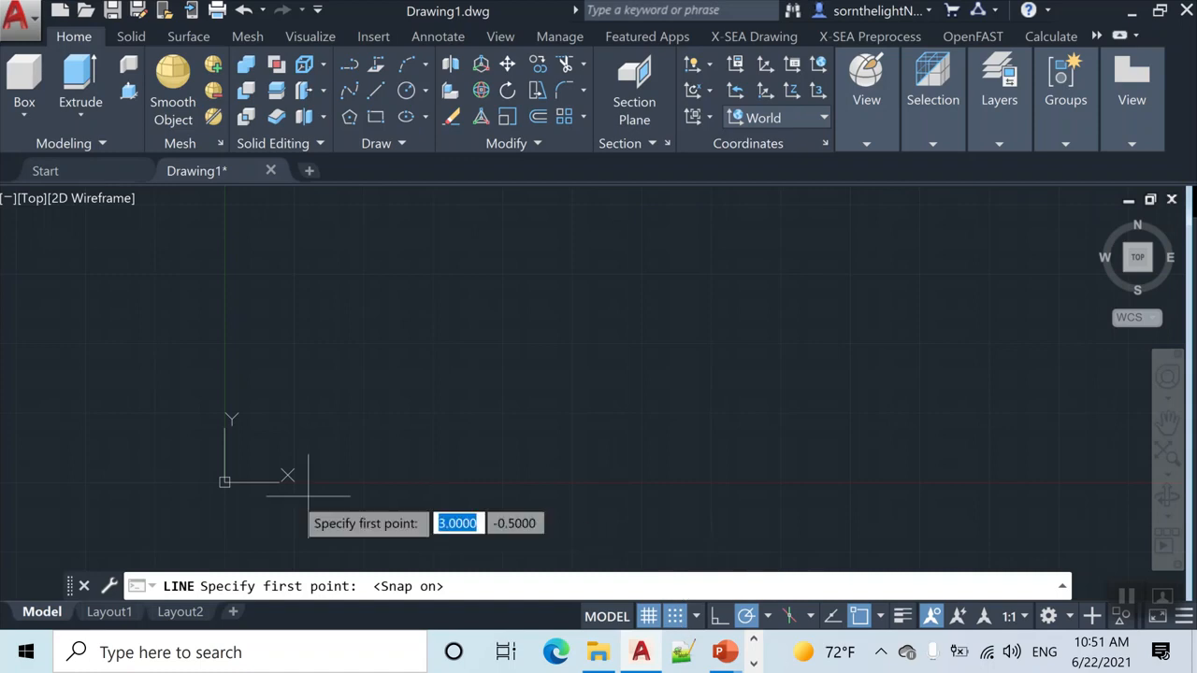
{"action": "left_click", "coordinate": [224, 481]}
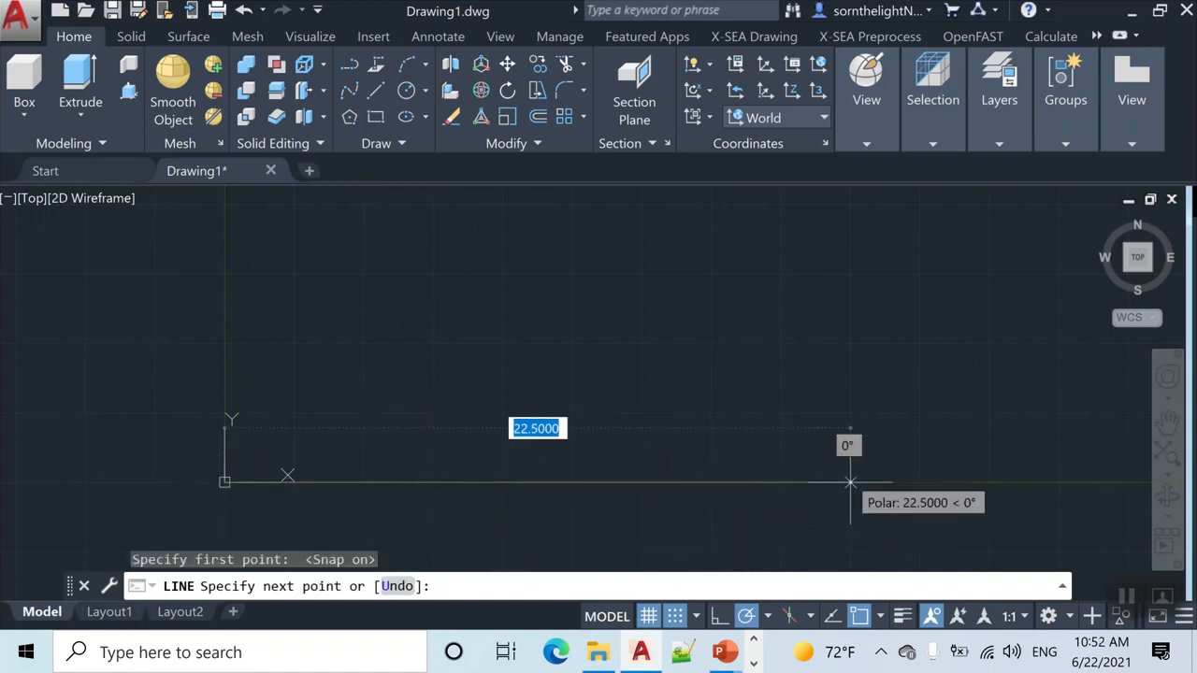
{"action": "type", "text": "6"}
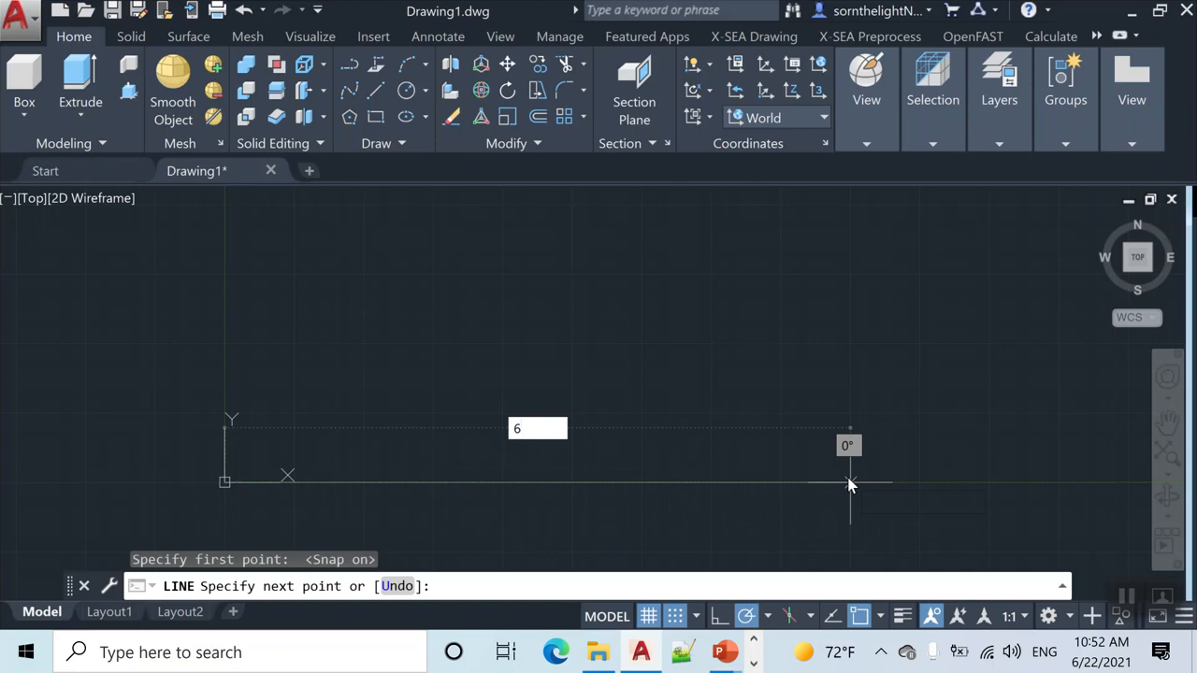
{"action": "key", "text": "Return"}
{"action": "key", "text": "Escape"}
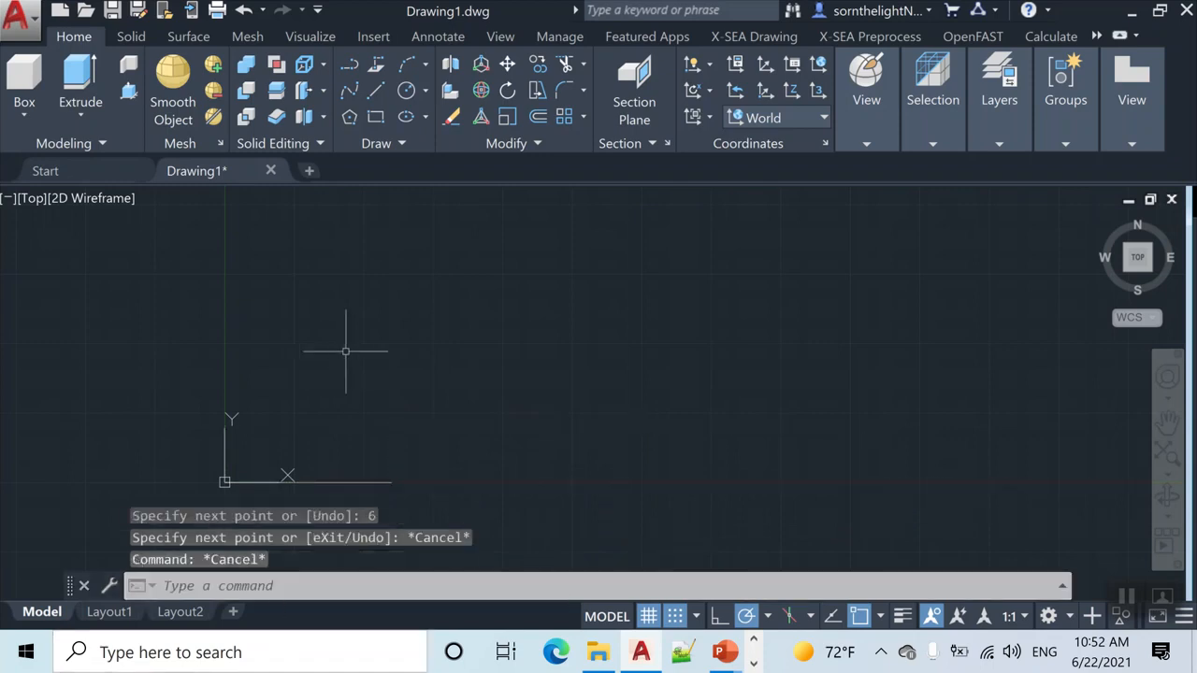
Step: Select the horizontal beam line with a crossing window
{"action": "middle_click_drag", "start_coordinate": [342, 342], "coordinate": [450, 279]}
{"action": "left_click", "coordinate": [531, 487]}
{"action": "left_click", "coordinate": [330, 343]}
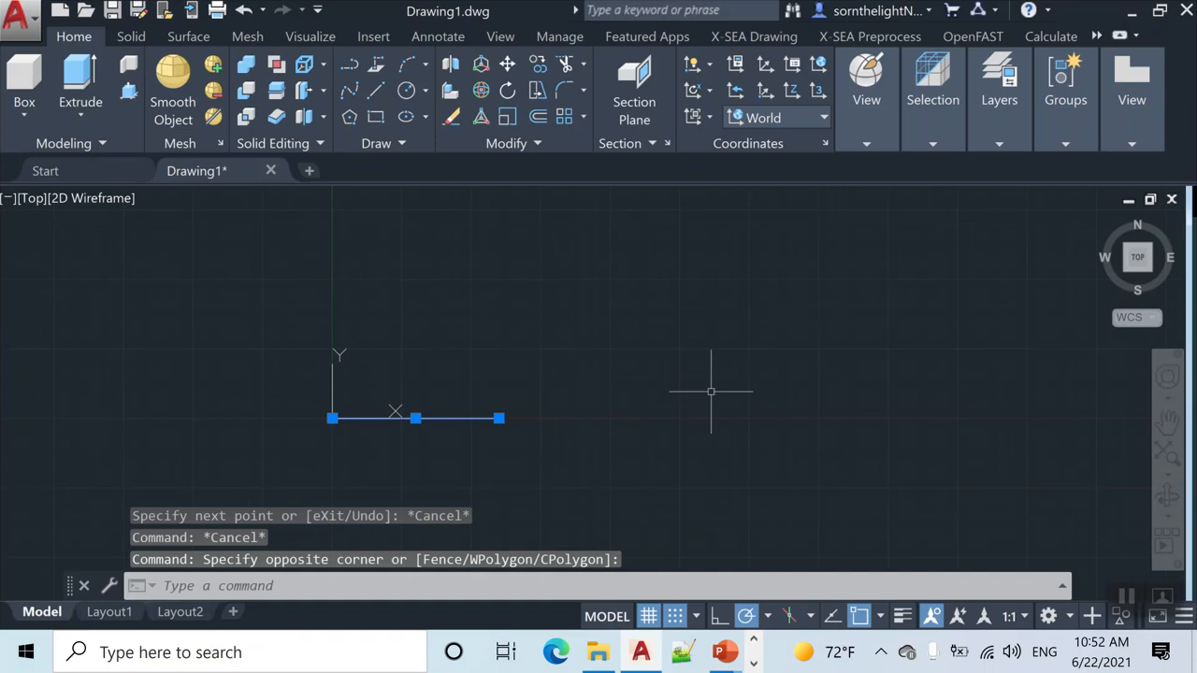
{"action": "key", "text": "Escape"}
{"action": "left_click", "coordinate": [619, 470]}
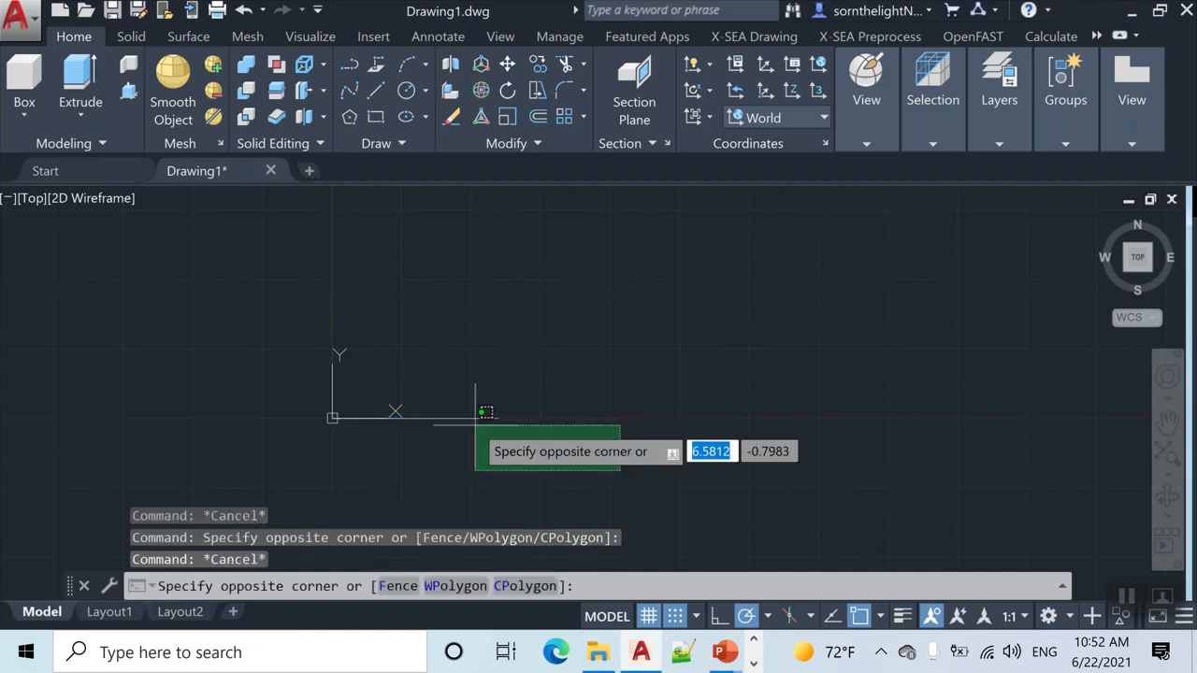
{"action": "left_click", "coordinate": [308, 401]}
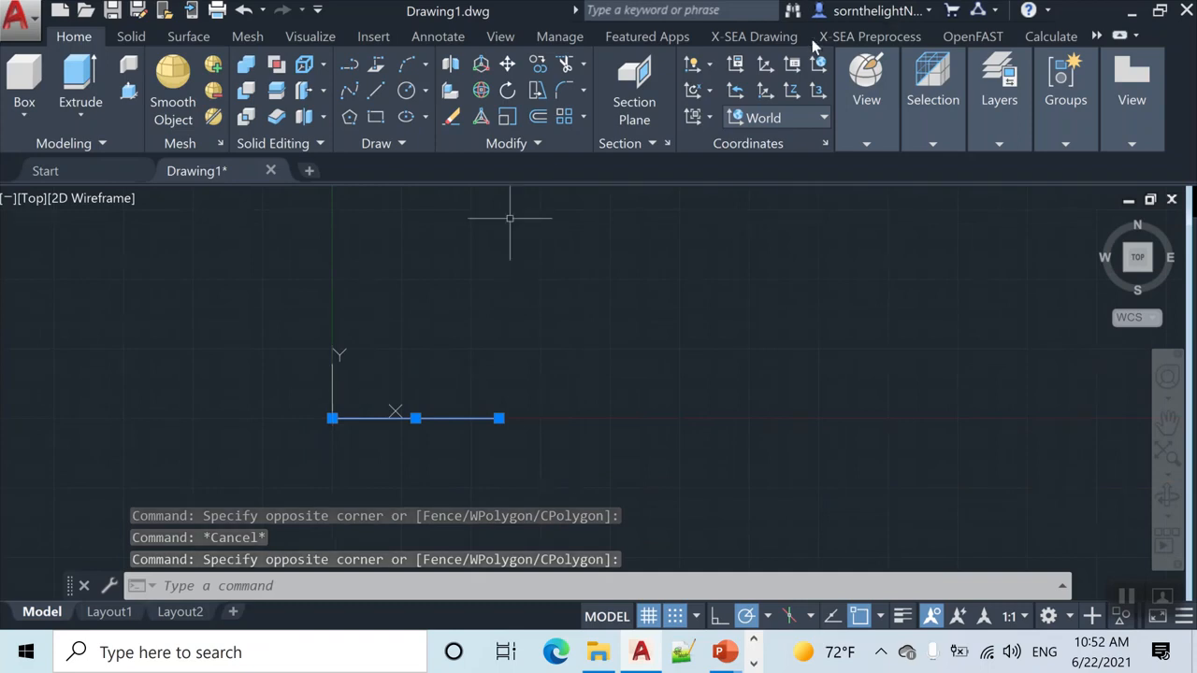
Step: Open the selected beam line in Gmsh through X-SEA Preprocess and start defining a transfinite curve for its mesh
{"action": "left_click", "coordinate": [860, 39]}
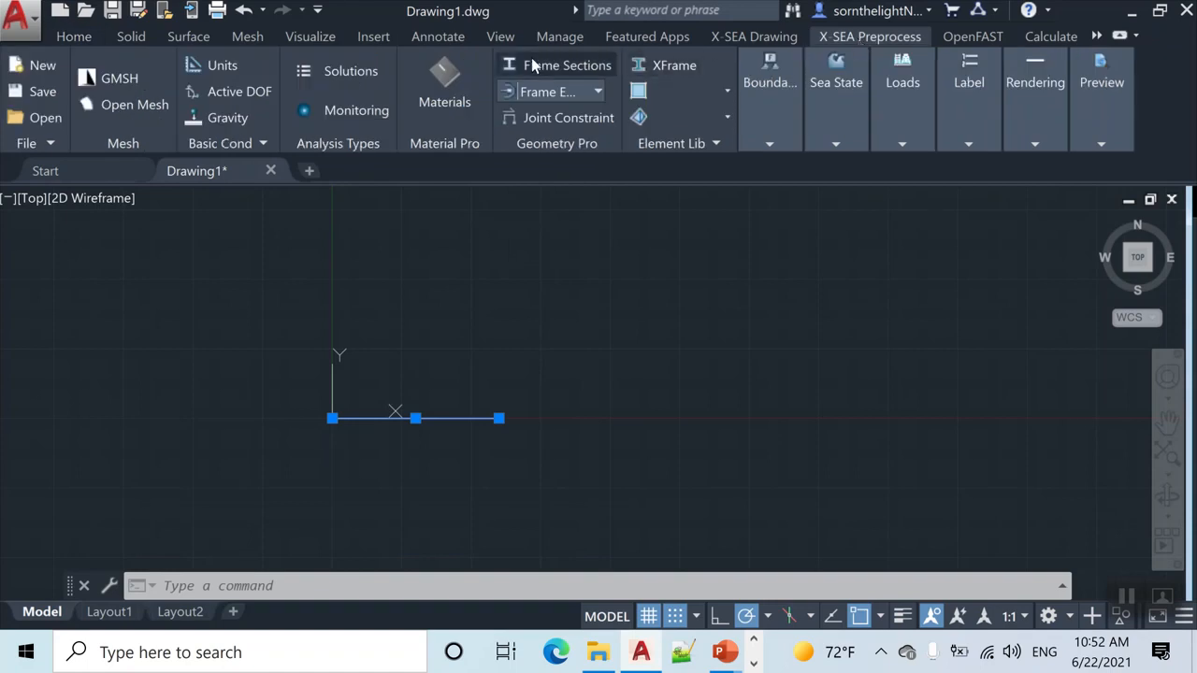
{"action": "left_click", "coordinate": [127, 80]}
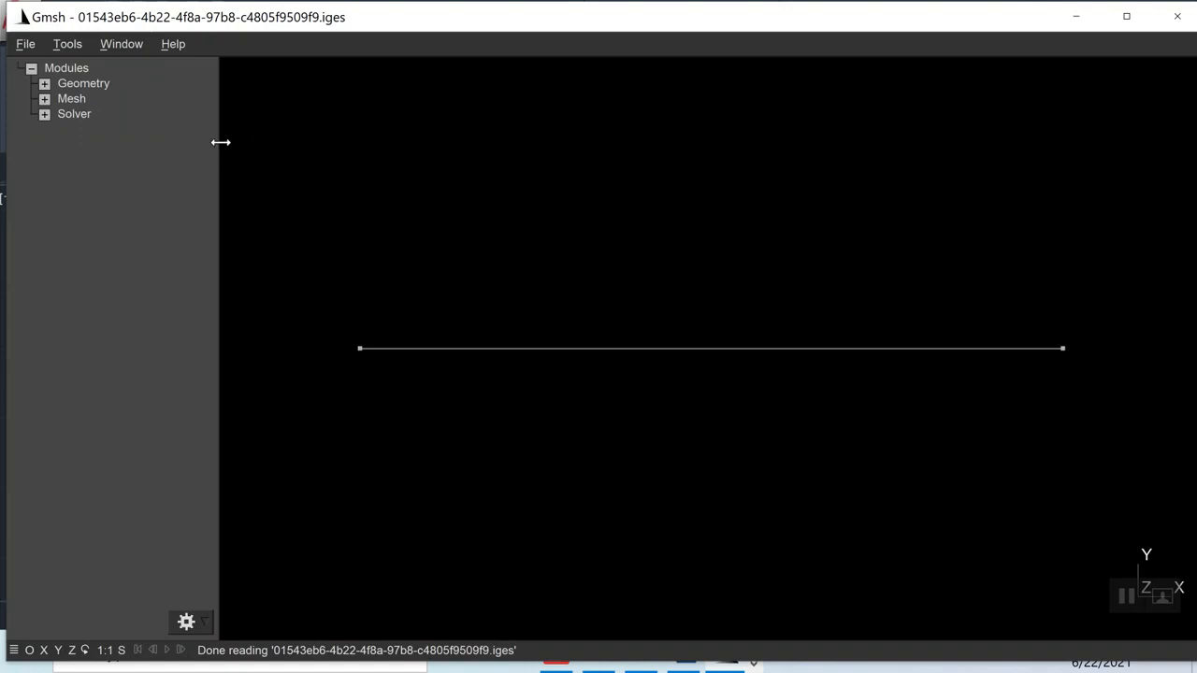
{"action": "left_click", "coordinate": [45, 99]}
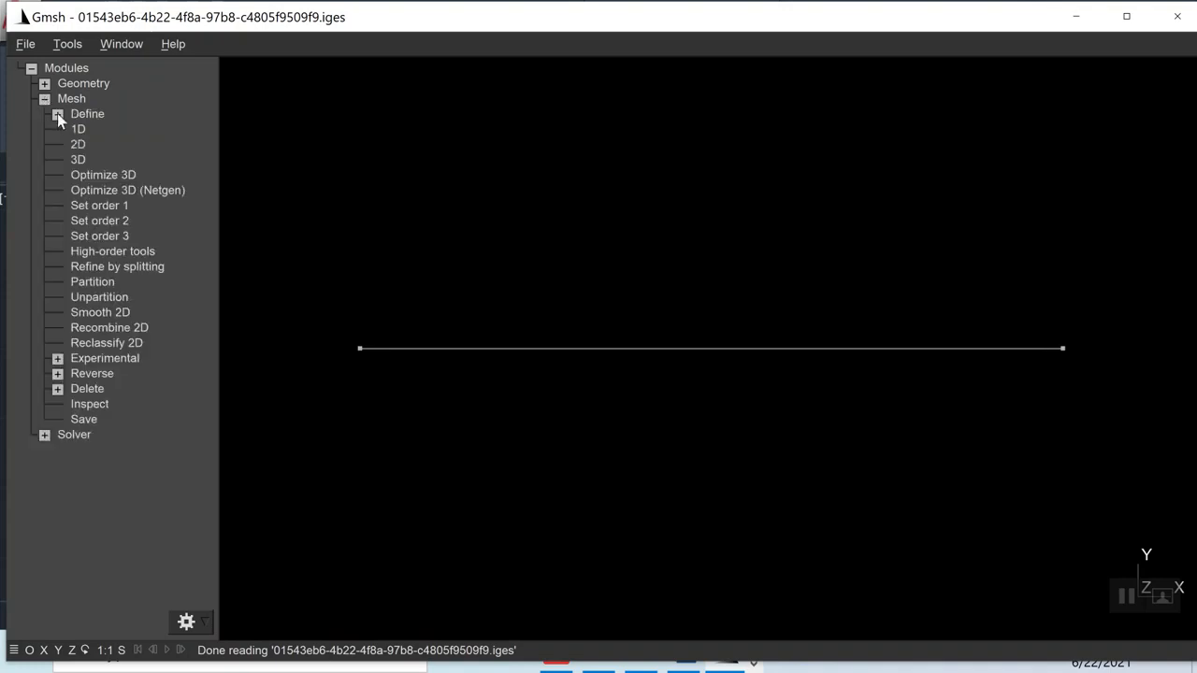
{"action": "left_click", "coordinate": [57, 114]}
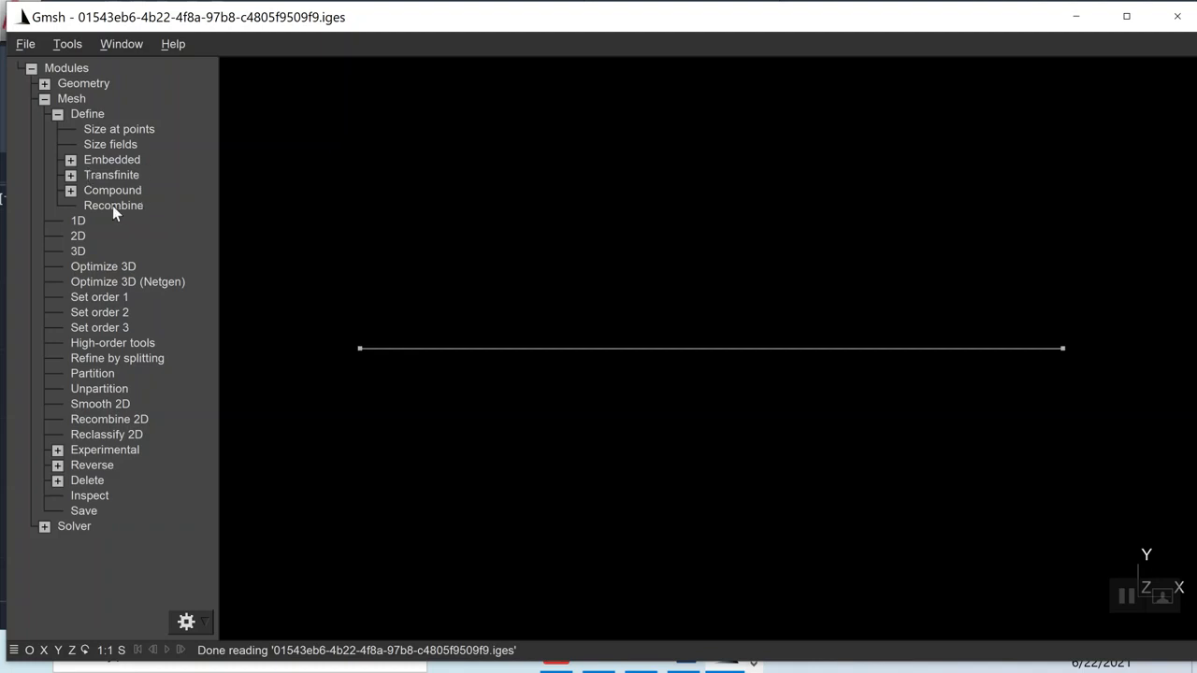
{"action": "left_click", "coordinate": [71, 176]}
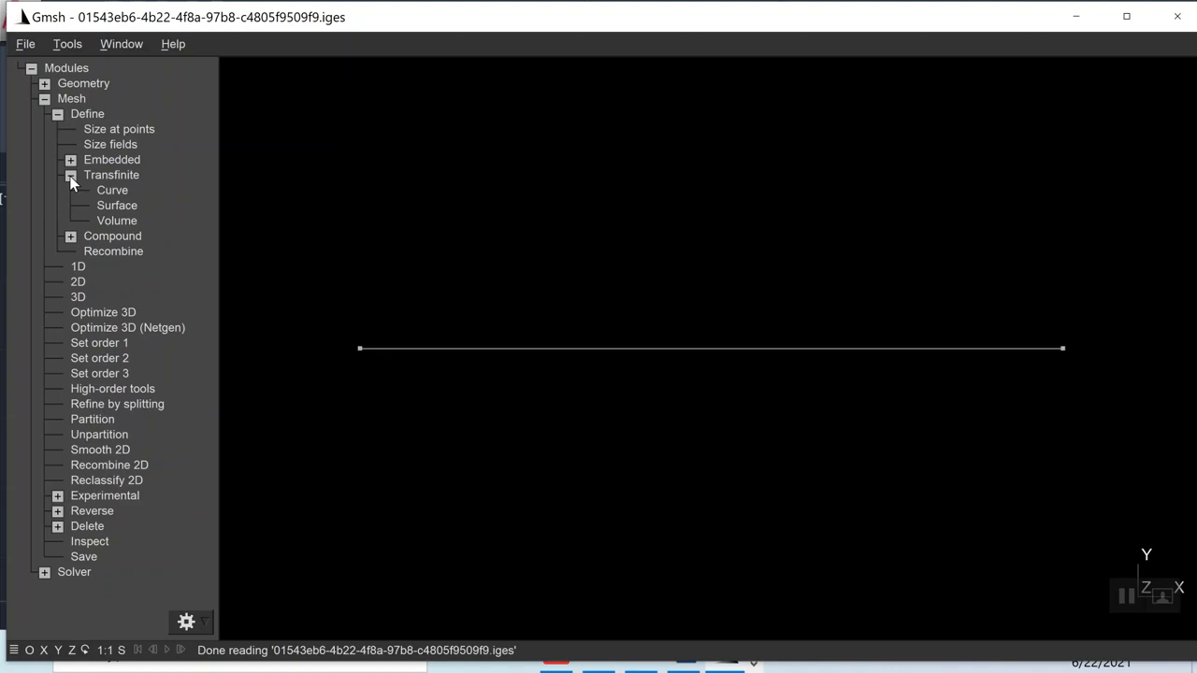
{"action": "left_click", "coordinate": [115, 190]}
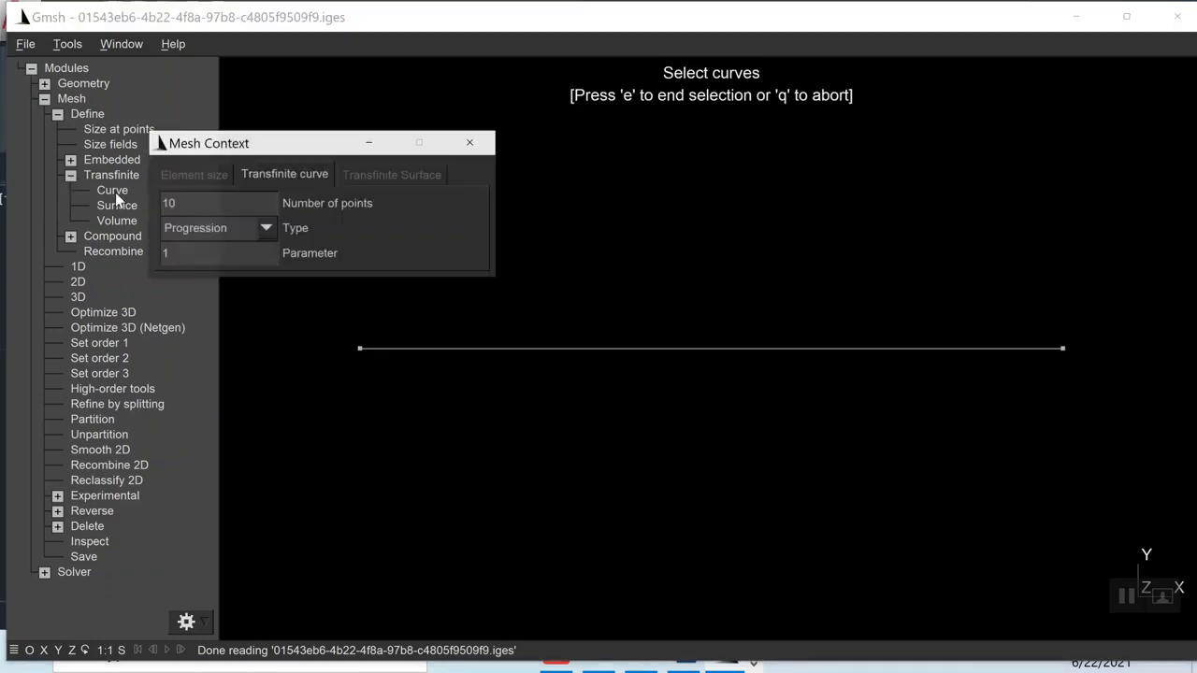
Step: Define the beam line as a transfinite curve with 7 points, proceeding with the existing IGES file, and end curve selection
{"action": "left_click_drag", "start_coordinate": [272, 141], "coordinate": [407, 112]}
{"action": "left_click_drag", "start_coordinate": [374, 176], "coordinate": [255, 183]}
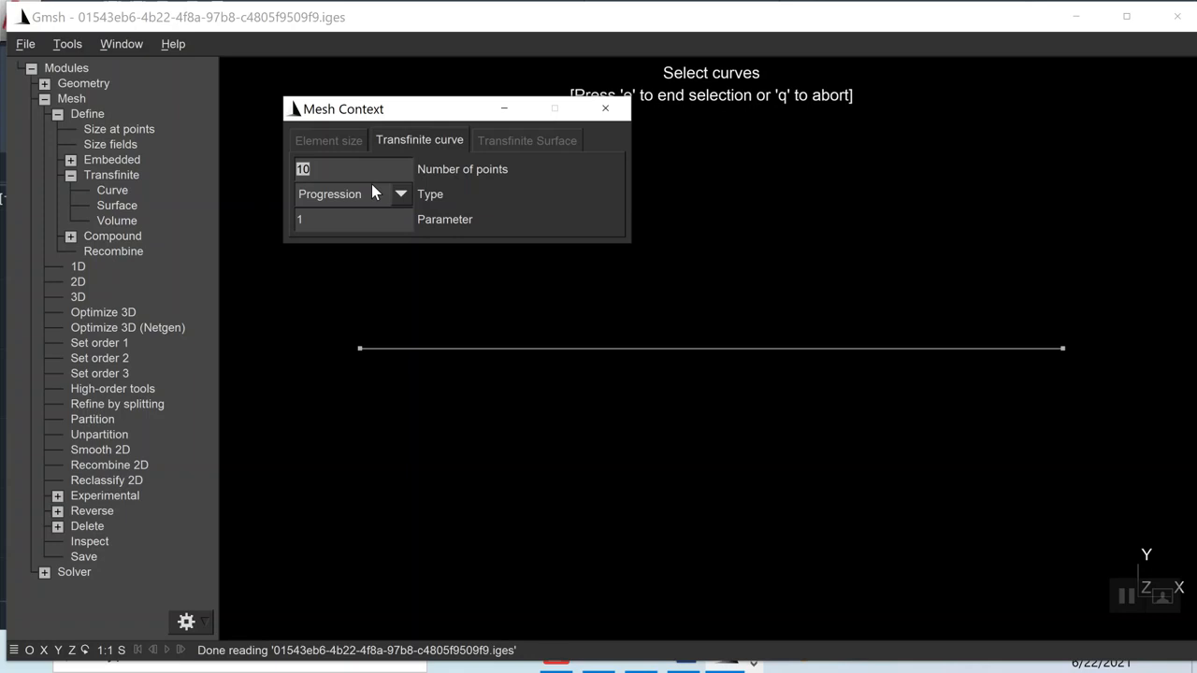
{"action": "type", "text": "7"}
{"action": "left_click_drag", "start_coordinate": [450, 116], "coordinate": [340, 130]}
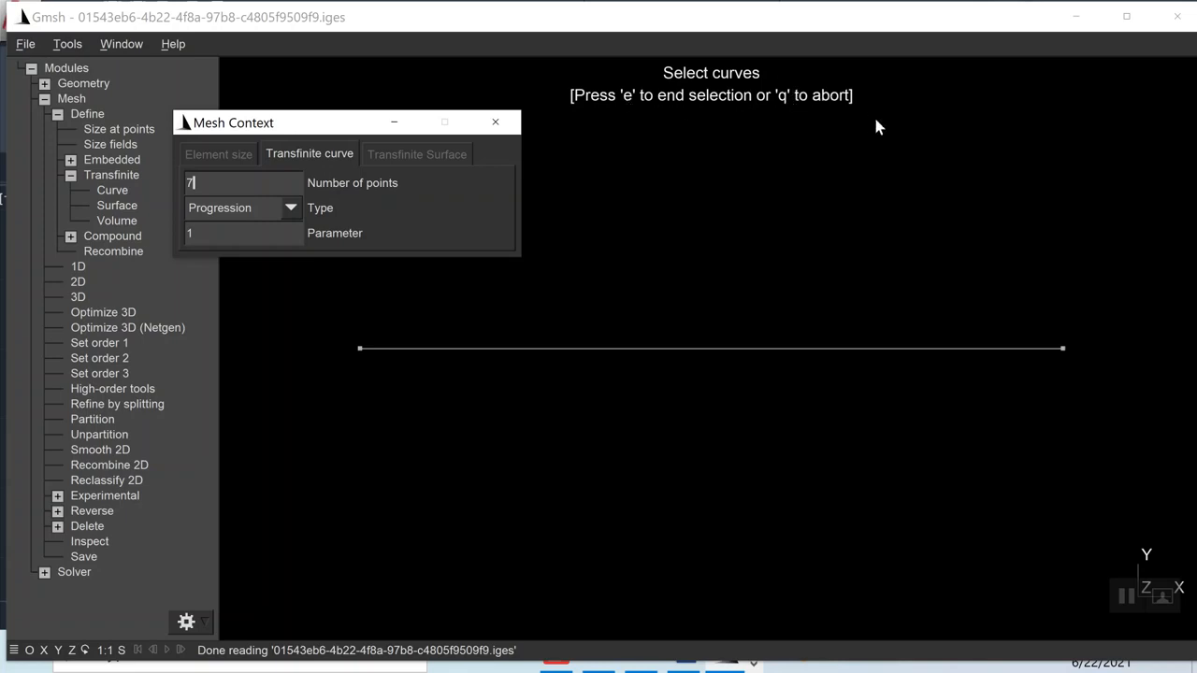
{"action": "left_click", "coordinate": [780, 348]}
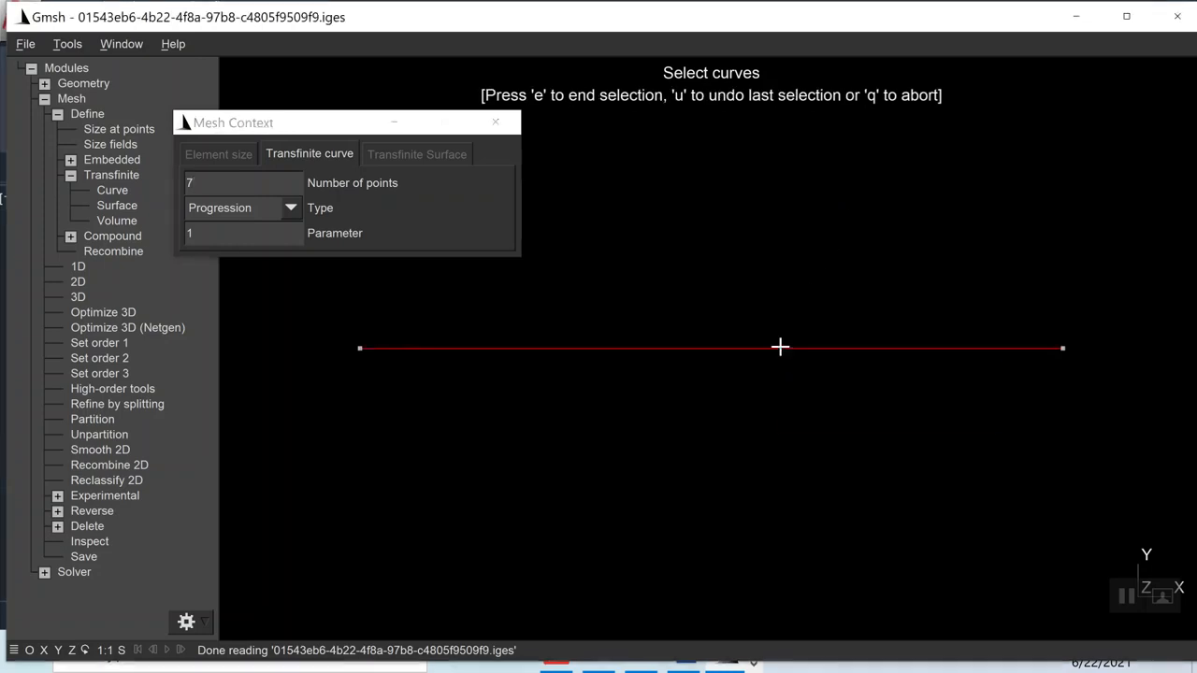
{"action": "key", "text": "e"}
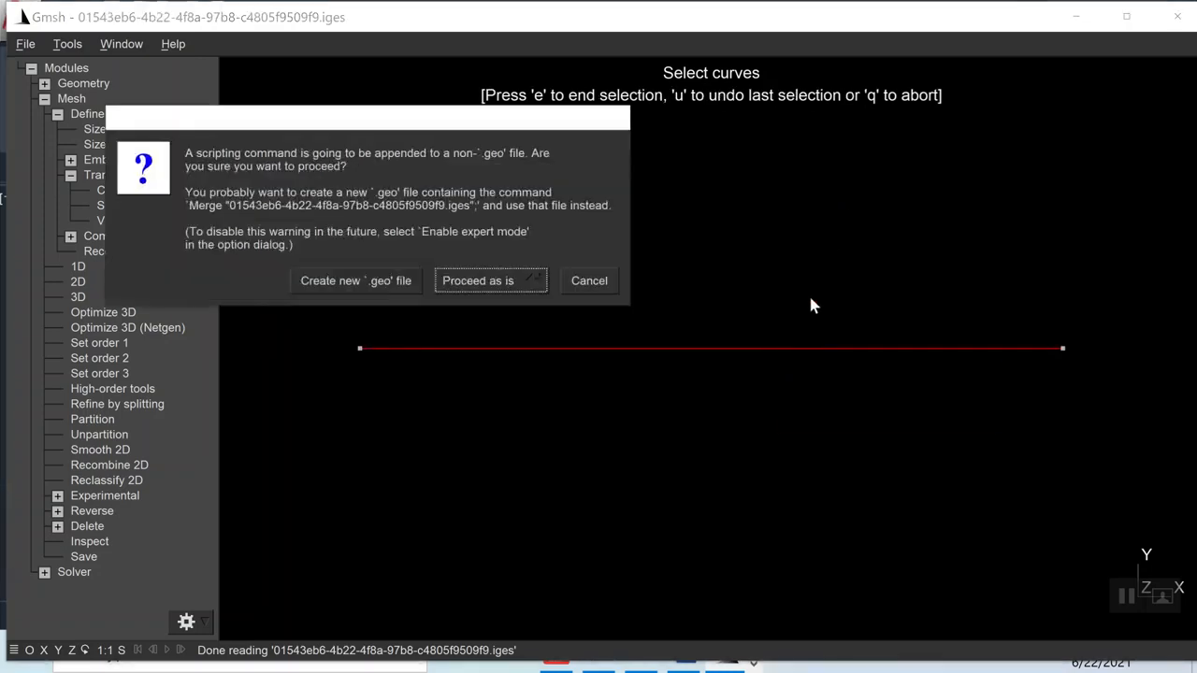
{"action": "left_click", "coordinate": [511, 288]}
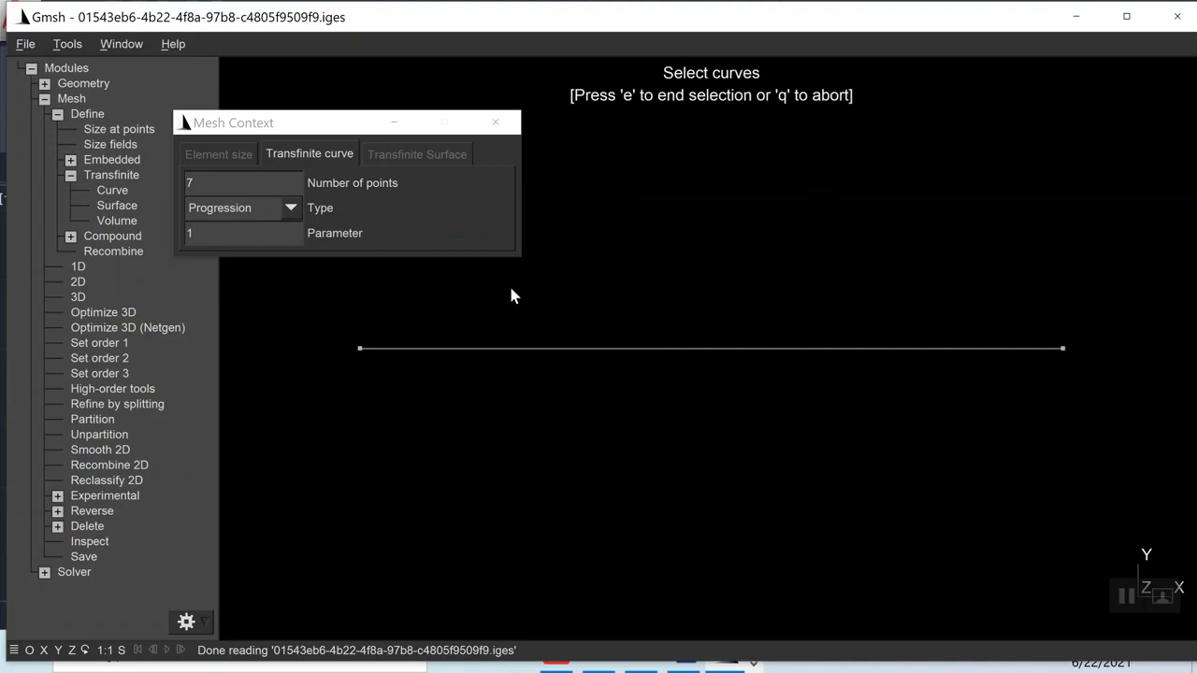
{"action": "key", "text": "q"}
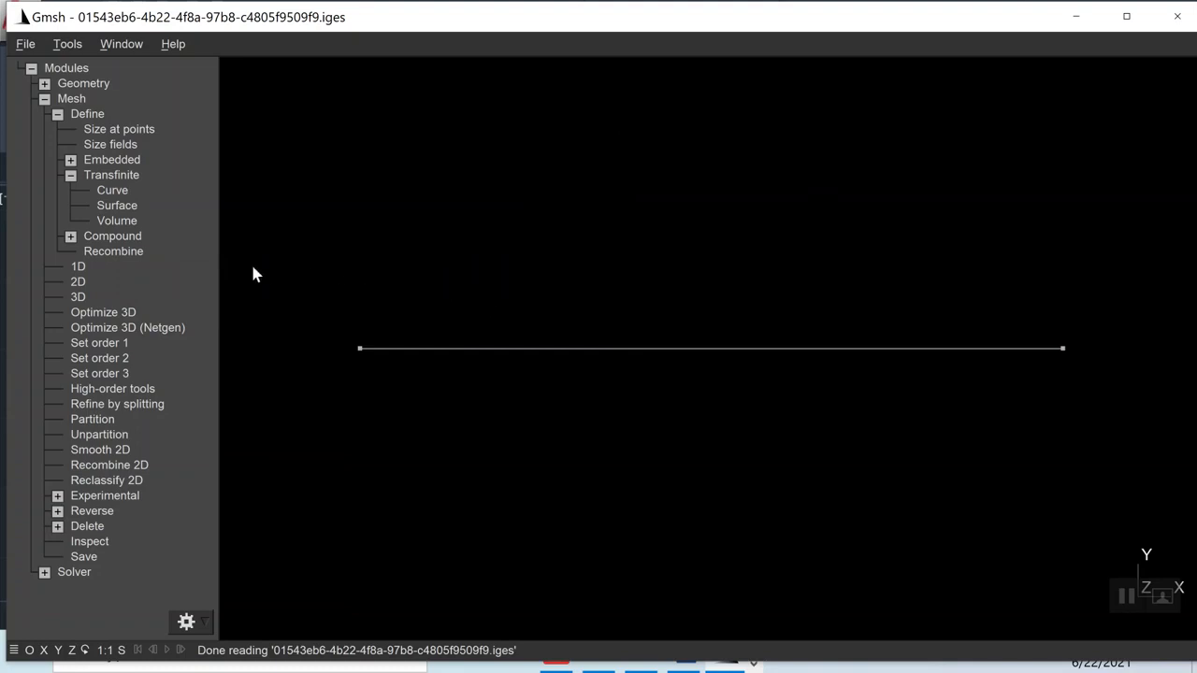
Step: Generate the 1D mesh of the beam line and show its node labels and 1D element labels
{"action": "left_click", "coordinate": [86, 268]}
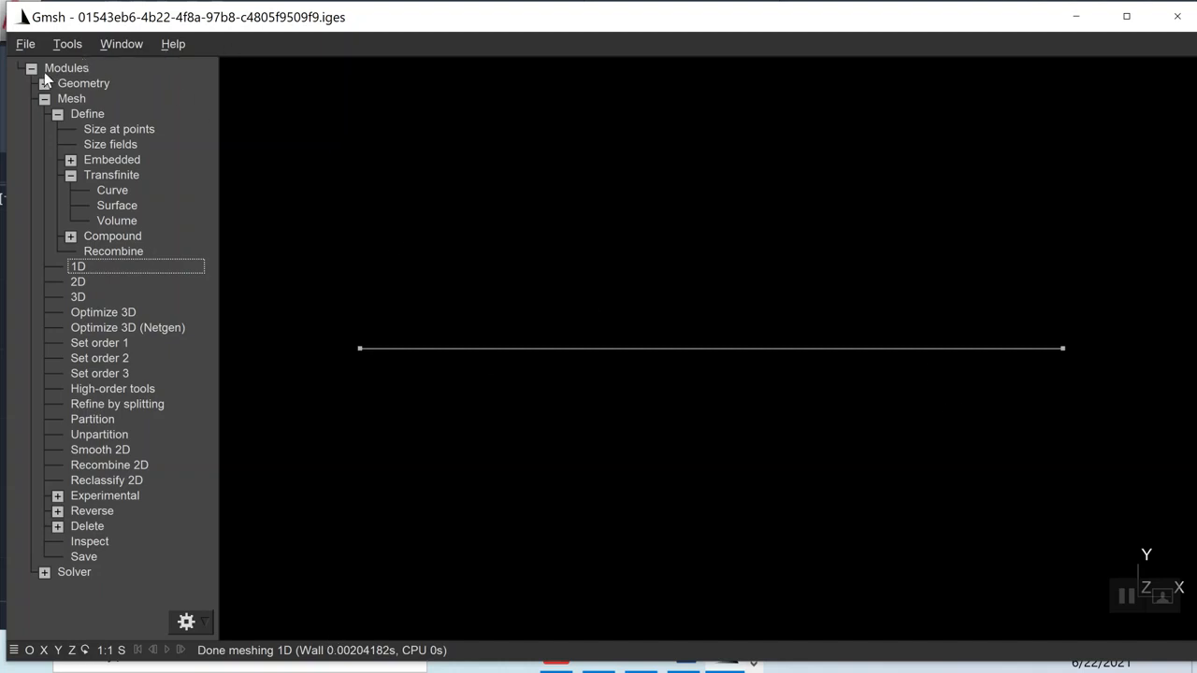
{"action": "left_click", "coordinate": [68, 45]}
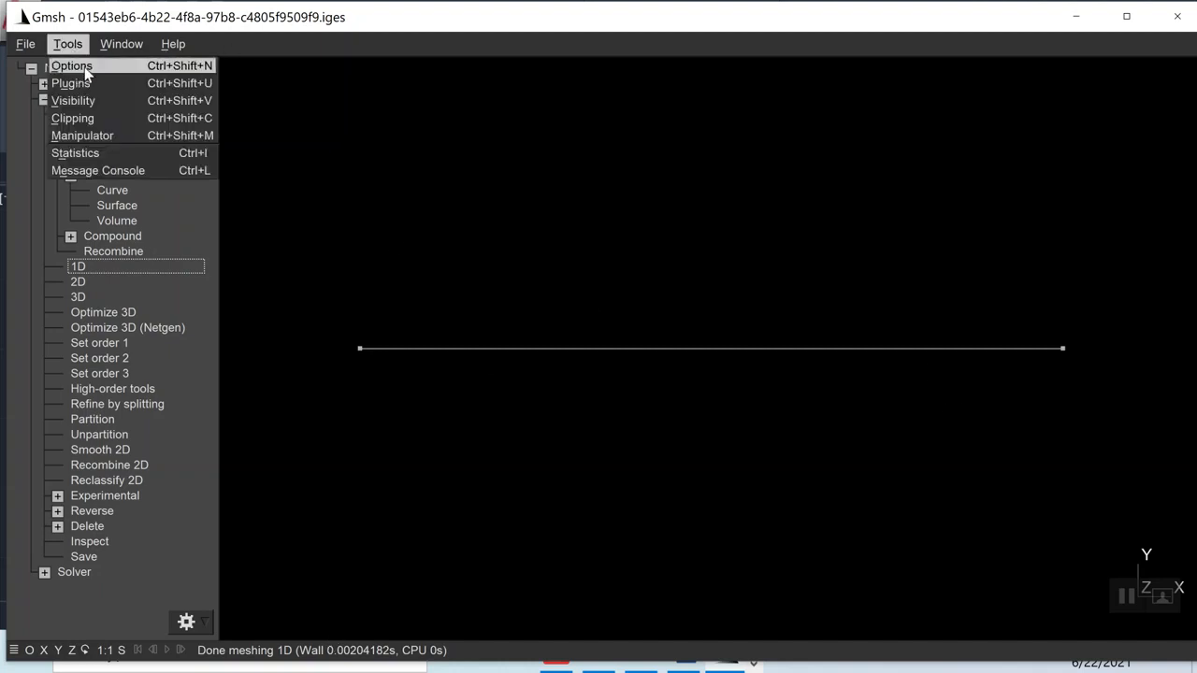
{"action": "left_click", "coordinate": [84, 68]}
{"action": "left_click", "coordinate": [103, 114]}
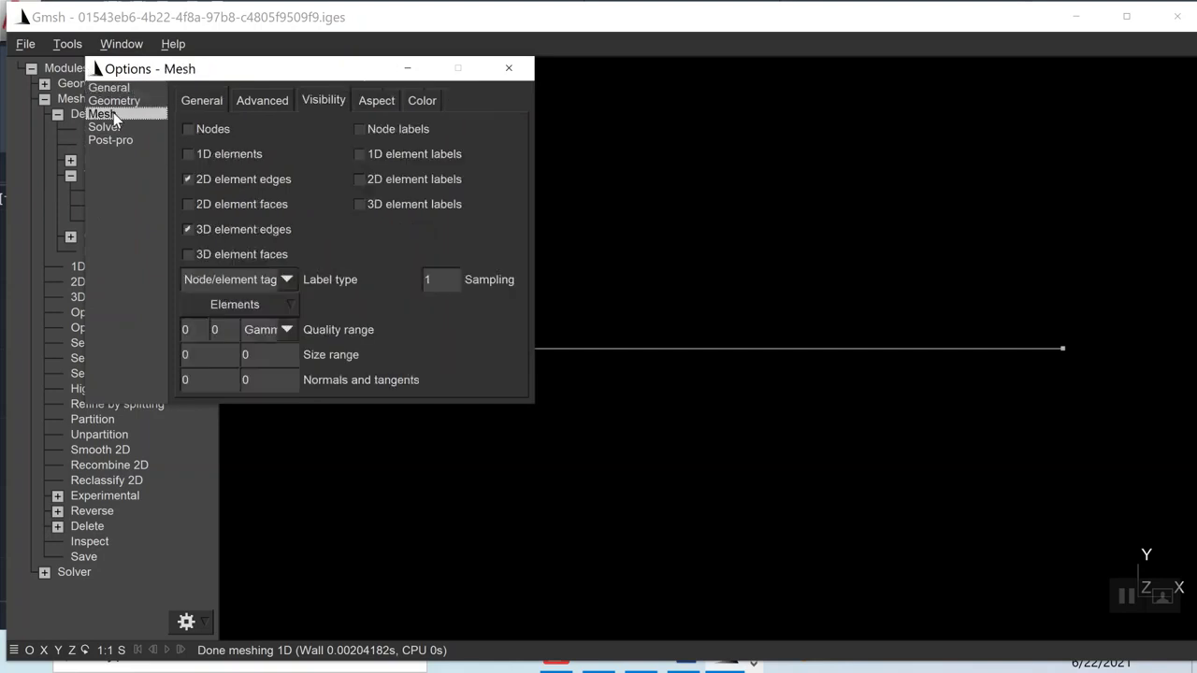
{"action": "left_click", "coordinate": [423, 127]}
{"action": "left_click", "coordinate": [427, 155]}
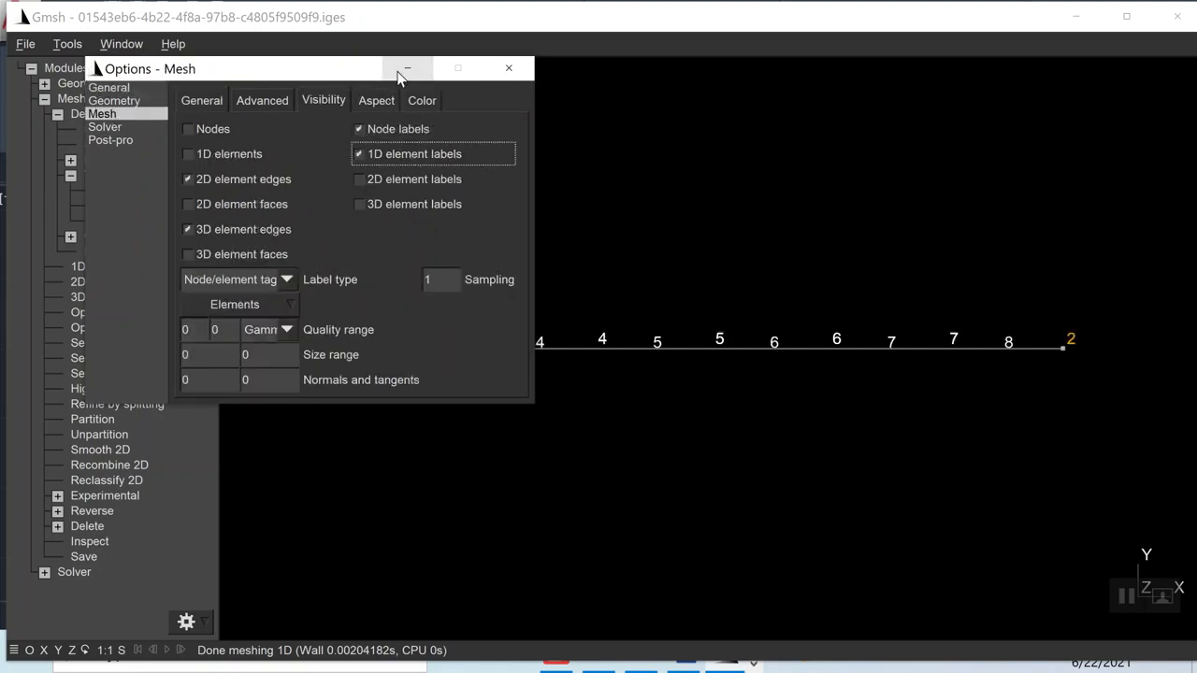
{"action": "left_click_drag", "start_coordinate": [365, 70], "coordinate": [429, 279]}
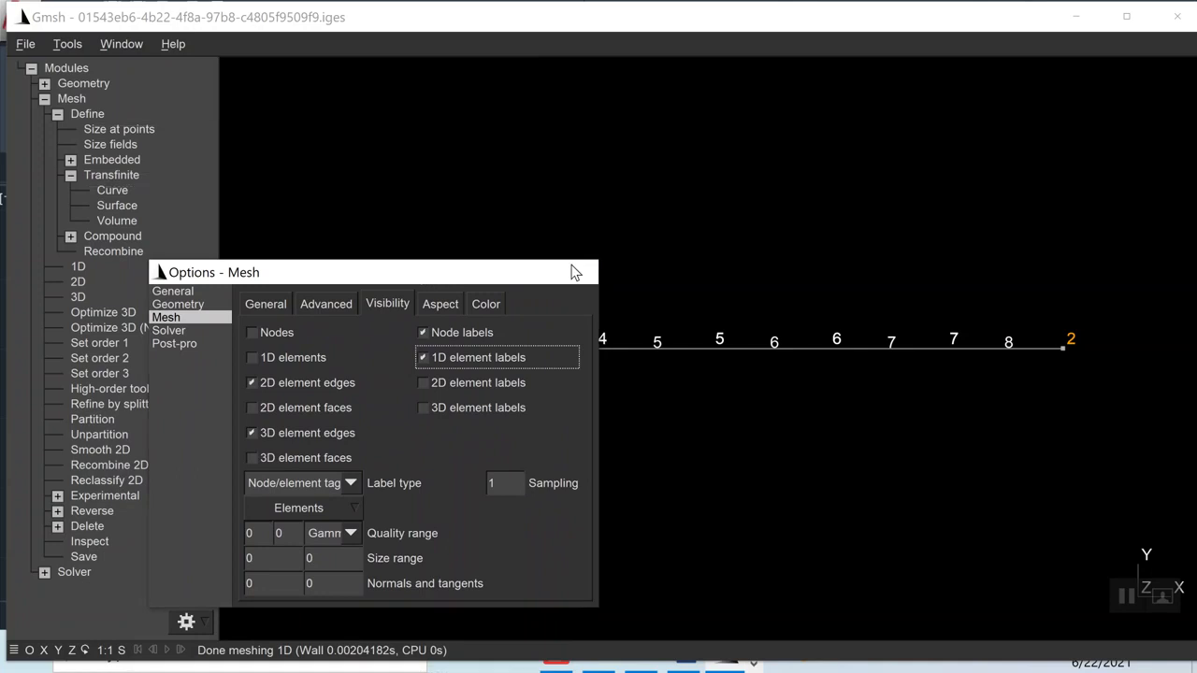
{"action": "left_click", "coordinate": [569, 272]}
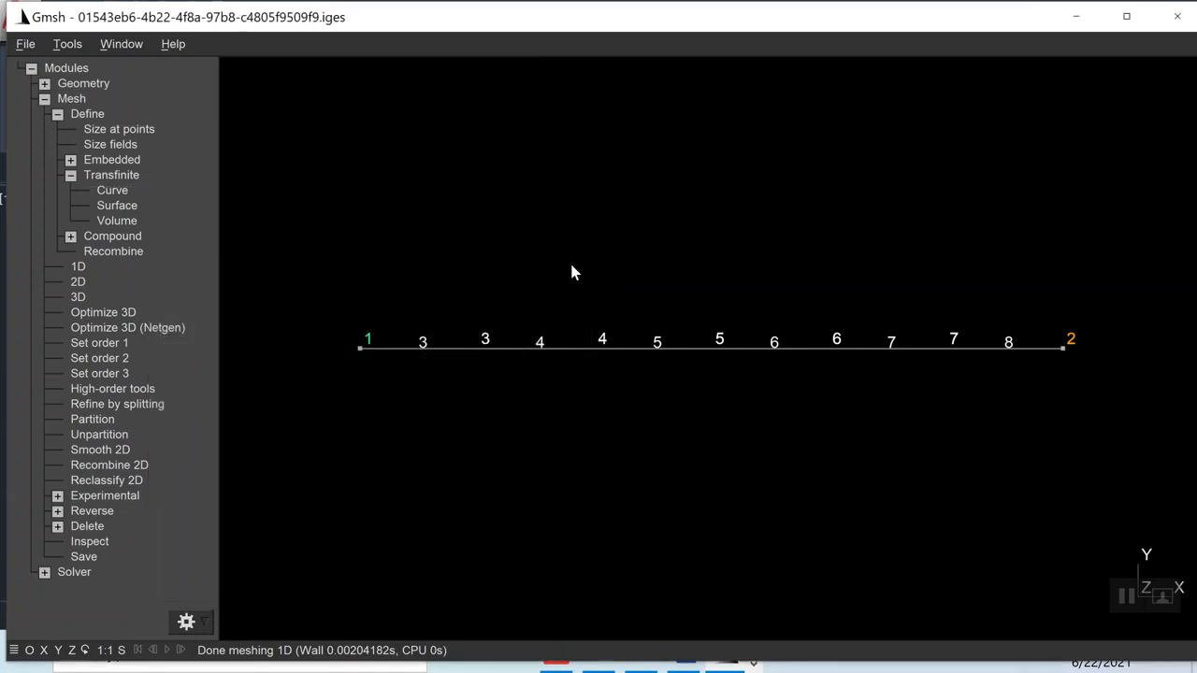
Step: Save the beam mesh and quit Gmsh to return to AutoCAD
{"action": "left_click", "coordinate": [31, 48]}
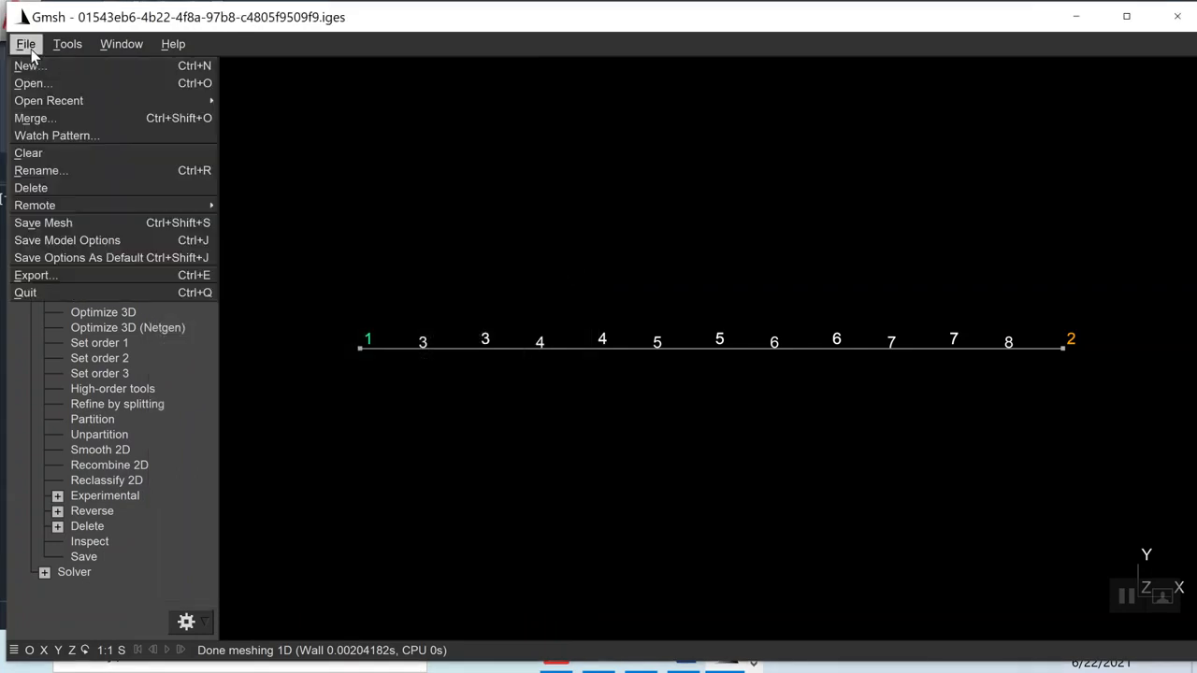
{"action": "left_click", "coordinate": [79, 224]}
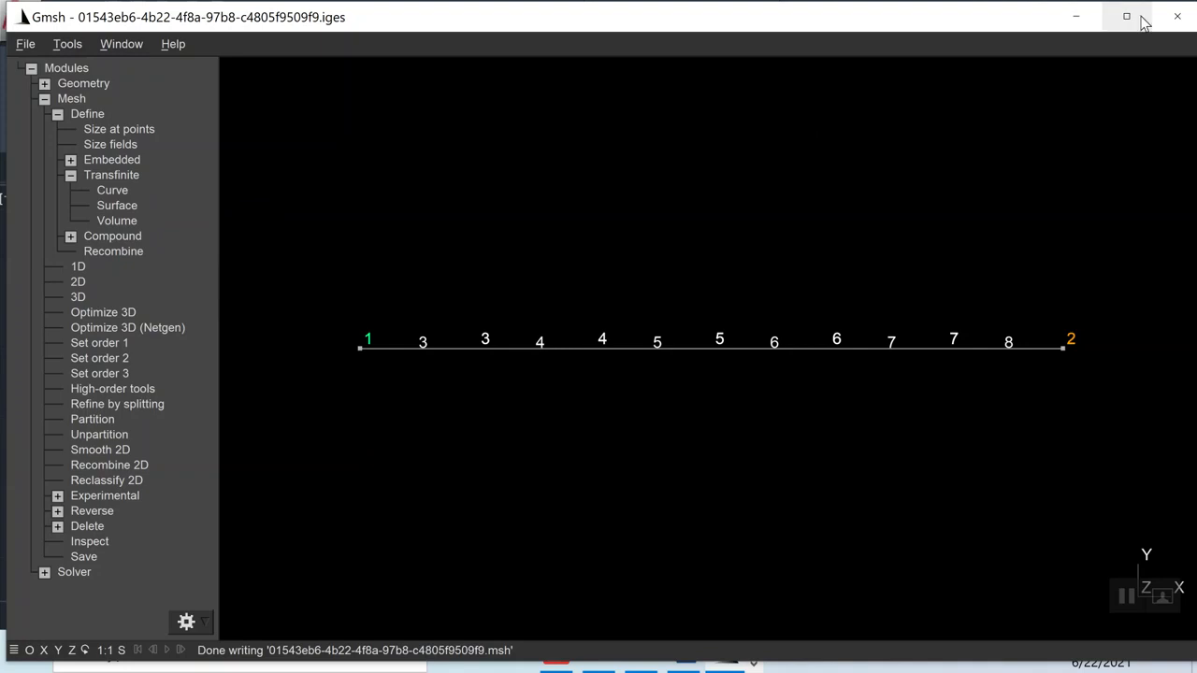
{"action": "left_click", "coordinate": [28, 47]}
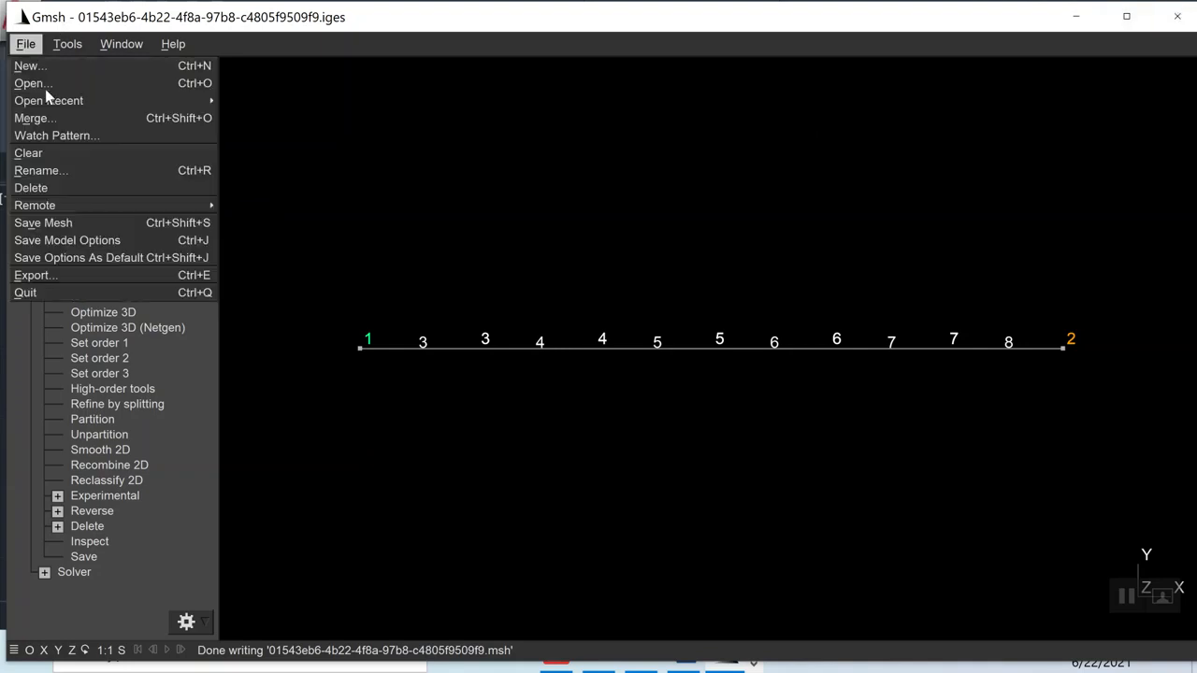
{"action": "left_click", "coordinate": [81, 296]}
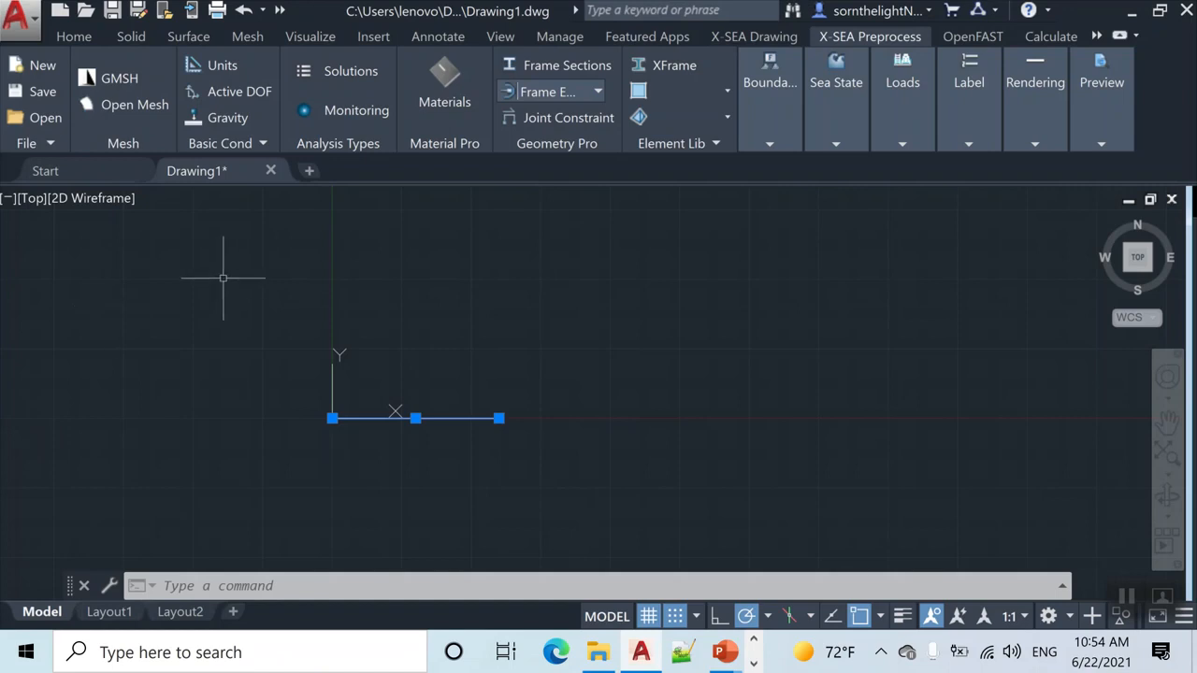
Step: Load the saved beam mesh into AutoCAD with Open Mesh and dismiss the mesh statistics
{"action": "left_click", "coordinate": [143, 107]}
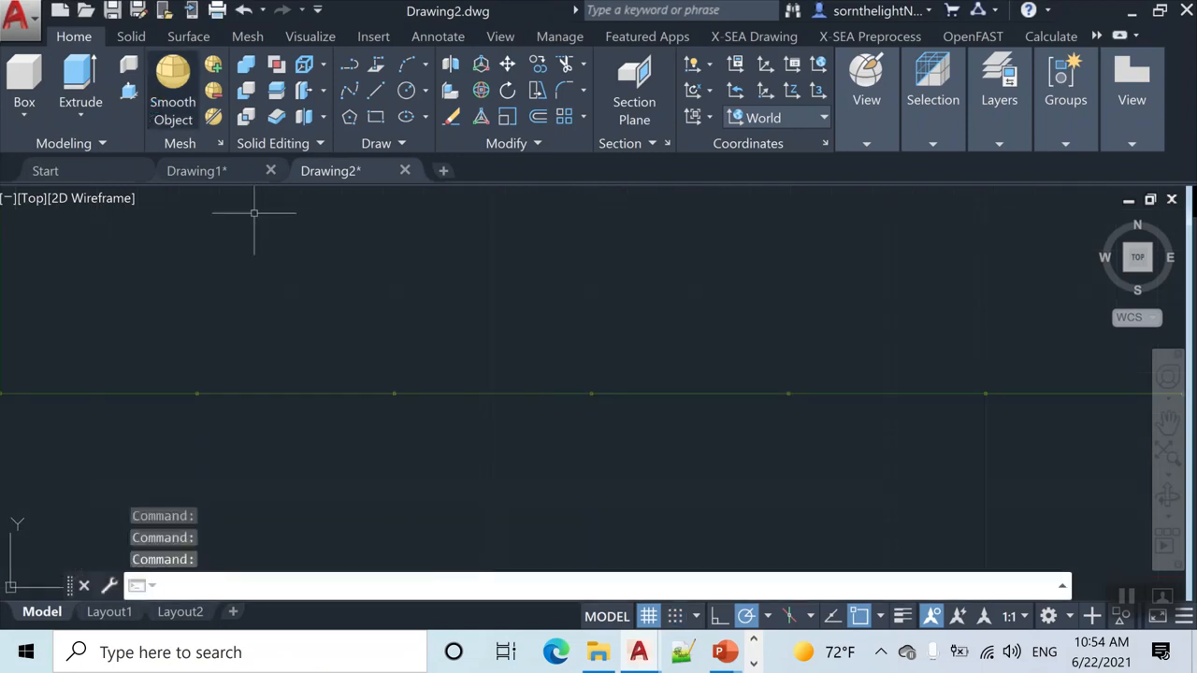
{"action": "scroll", "coordinate": [447, 279], "scroll_direction": "down", "scroll_amount": 4}
{"action": "scroll", "coordinate": [462, 286], "scroll_direction": "up", "scroll_amount": 2}
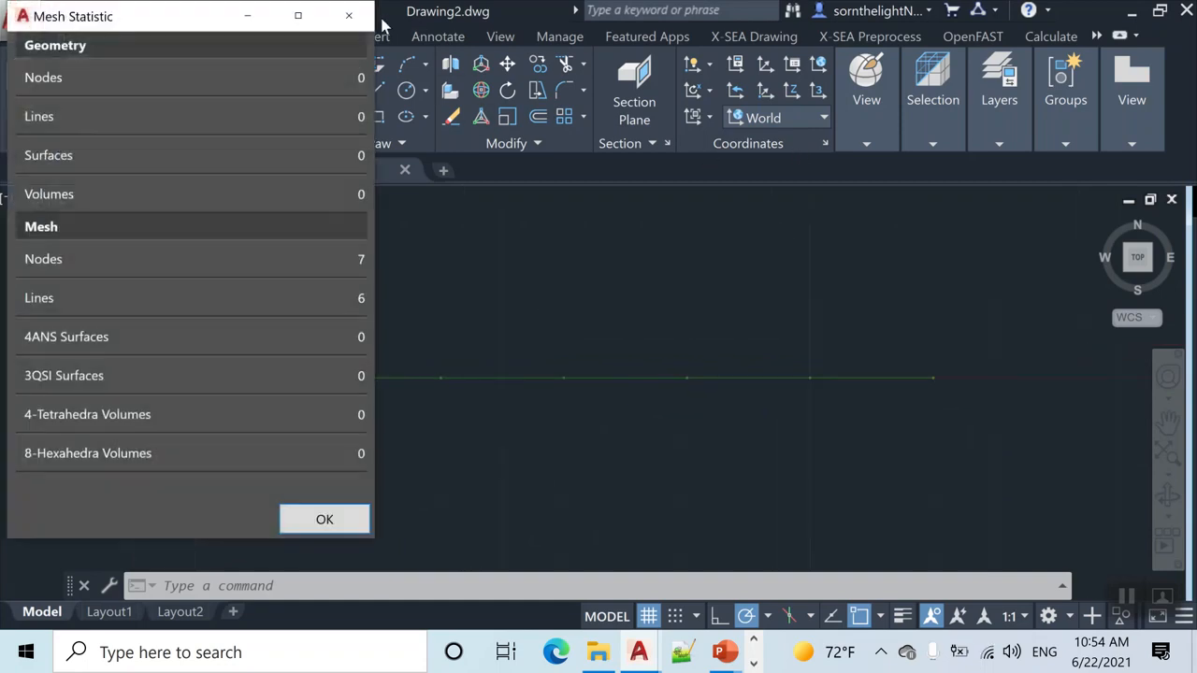
{"action": "left_click", "coordinate": [348, 16]}
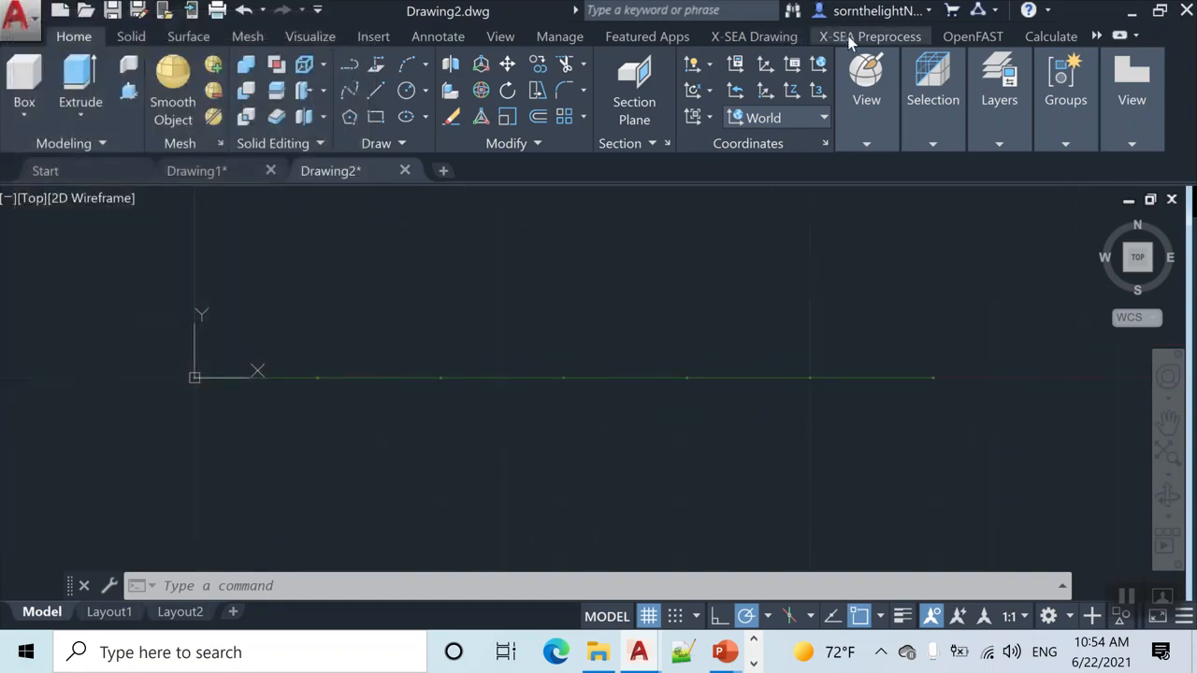
Step: Turn on the X-SEA node and element labels for the imported beam mesh
{"action": "left_click", "coordinate": [849, 38]}
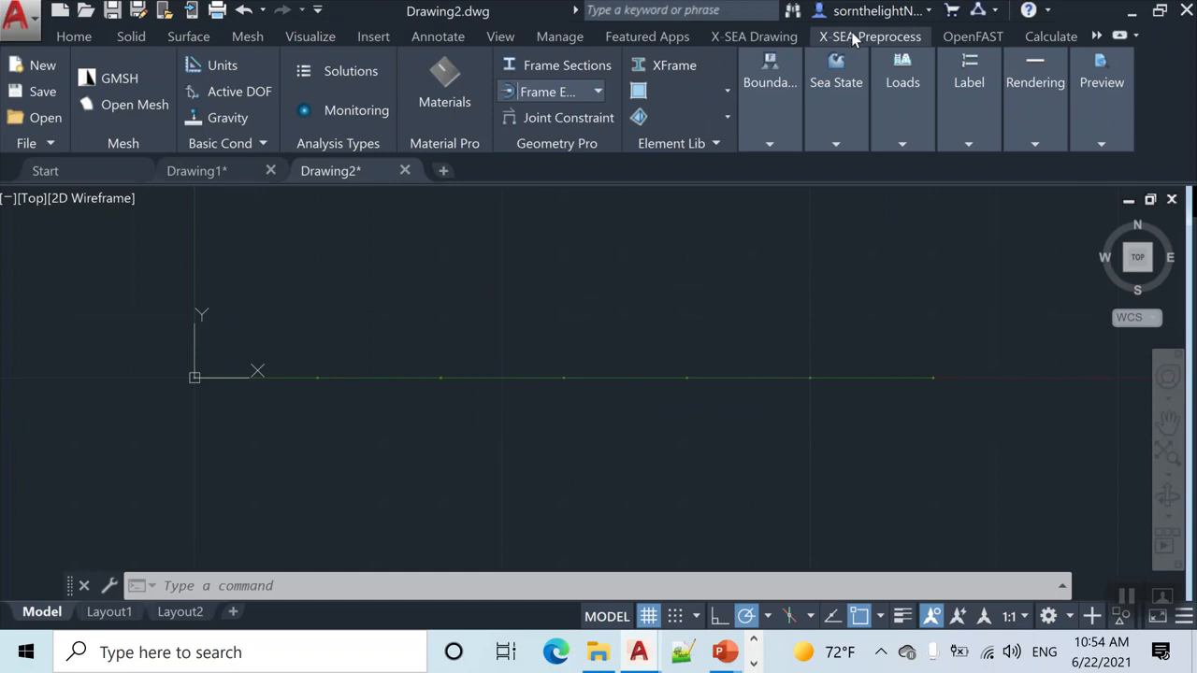
{"action": "left_click", "coordinate": [969, 143]}
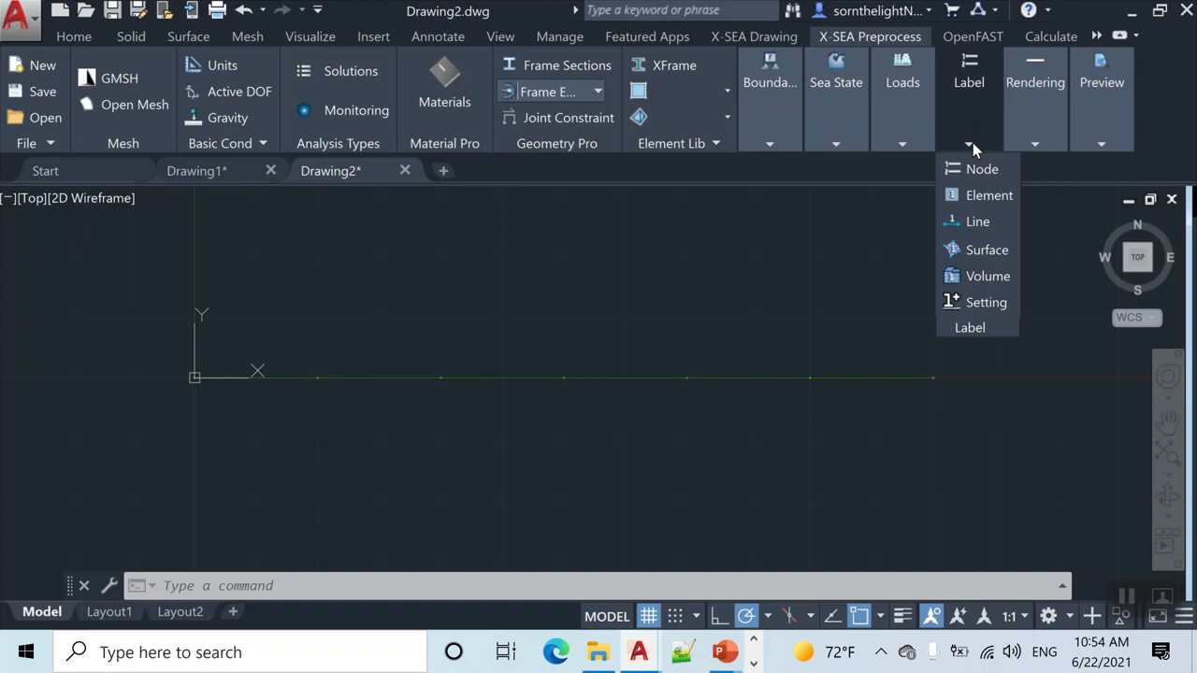
{"action": "left_click", "coordinate": [979, 173]}
{"action": "left_click", "coordinate": [986, 207]}
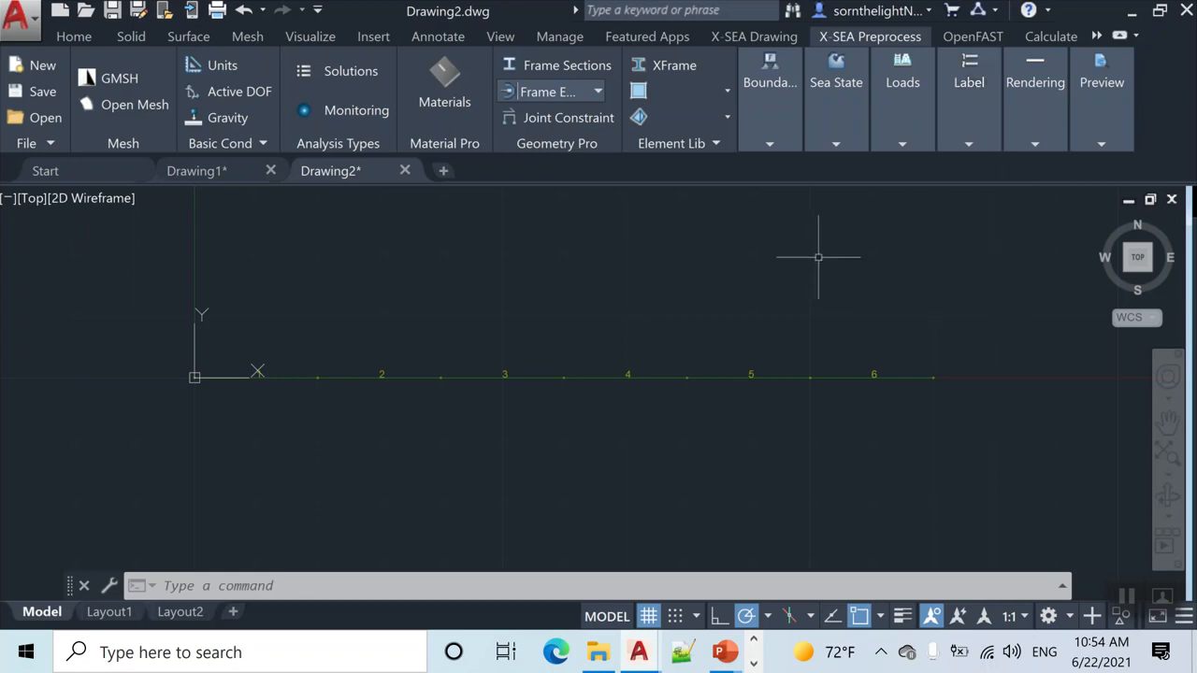
{"action": "key", "text": "Escape"}
{"action": "key", "text": "Escape"}
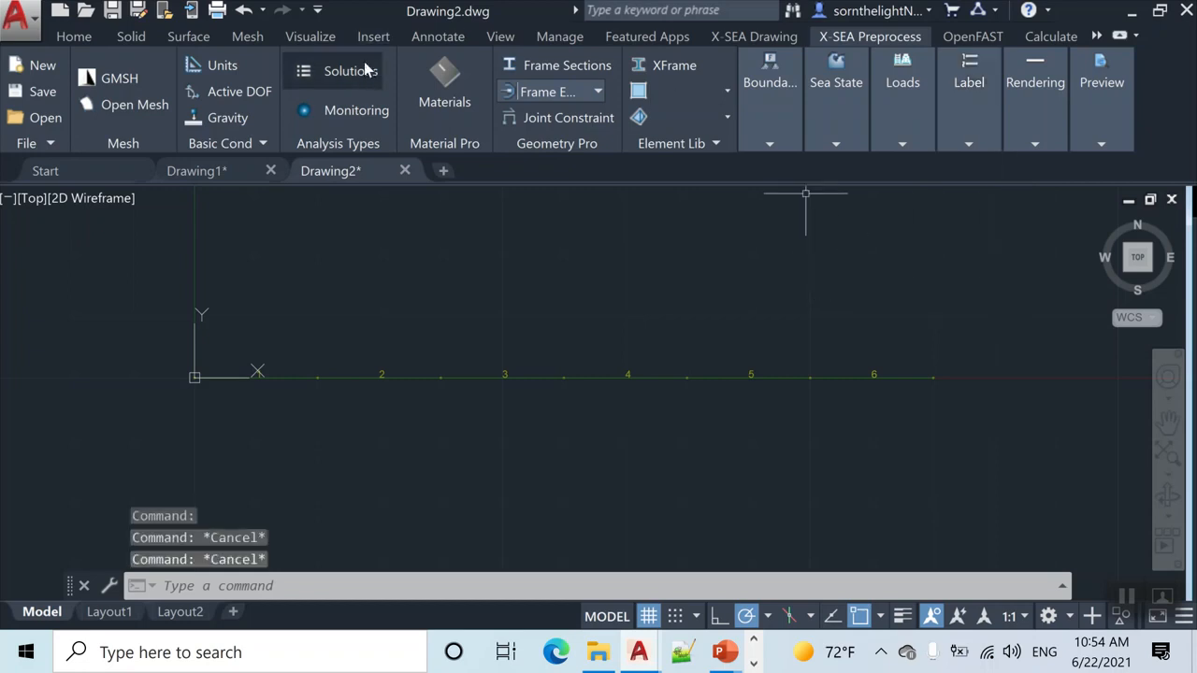
Step: Check the X-SEA unit standard, basic units and mesh length units, and close the units settings
{"action": "left_click", "coordinate": [217, 67]}
{"action": "left_click_drag", "start_coordinate": [226, 20], "coordinate": [350, 144]}
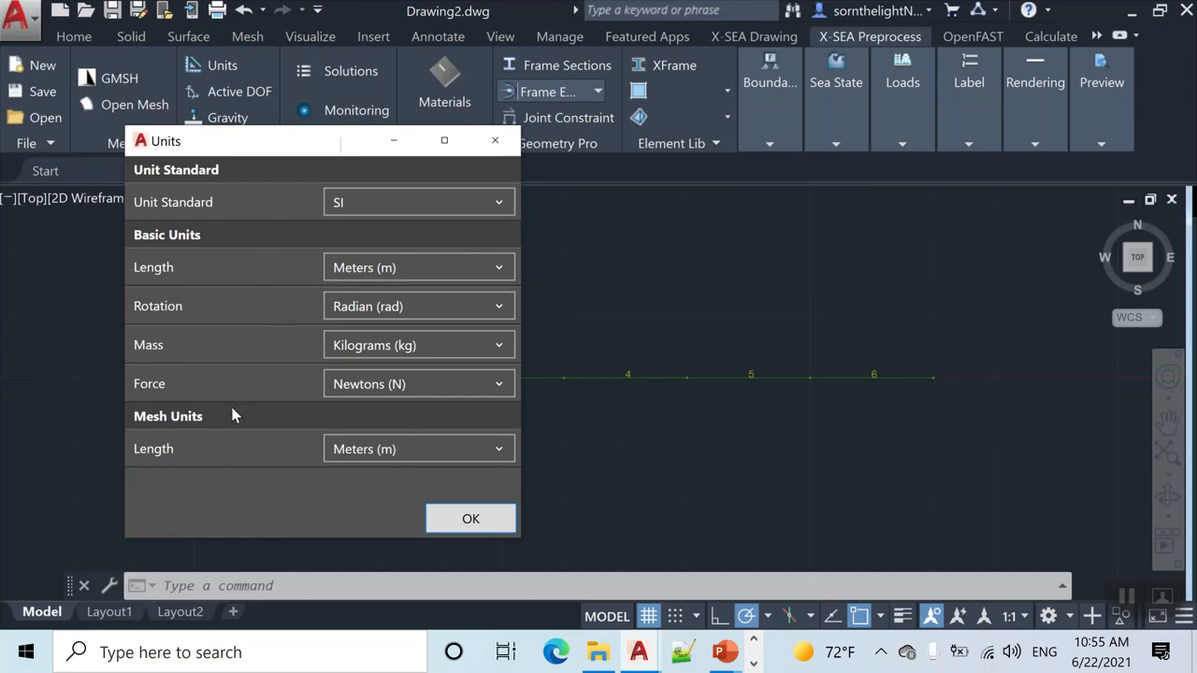
{"action": "left_click", "coordinate": [511, 145]}
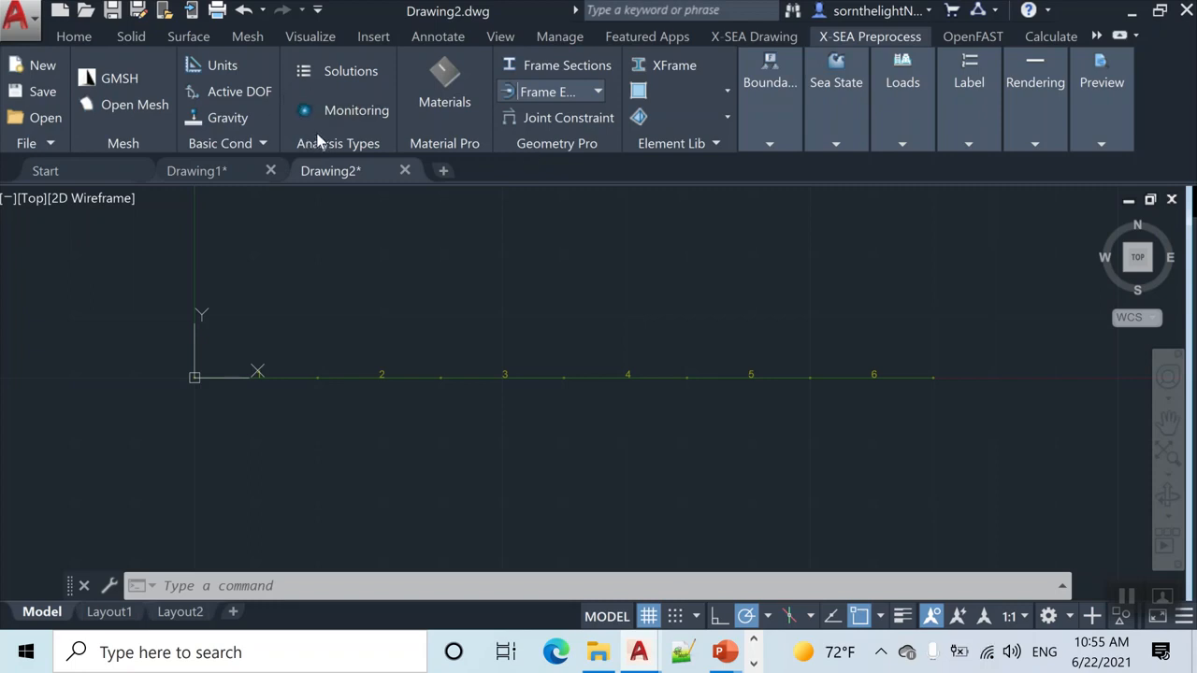
Step: Check the model's active degrees of freedom, the Warping switch and the Quick Select DOF presets, and close the settings
{"action": "left_click", "coordinate": [236, 91]}
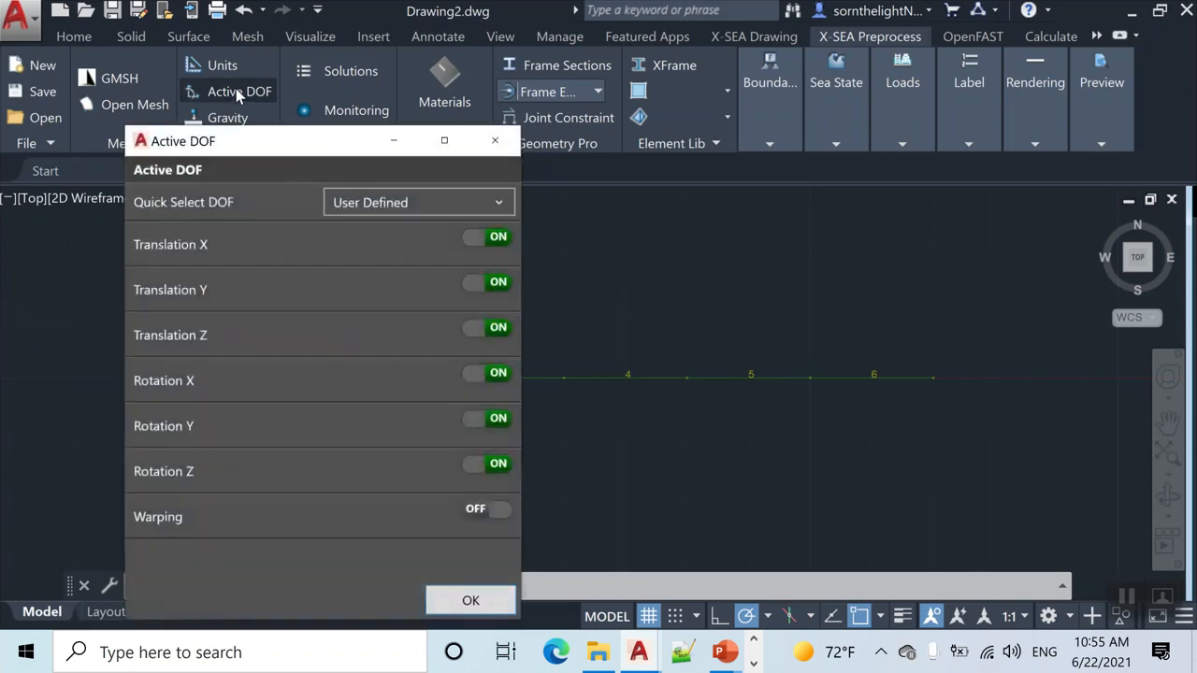
{"action": "left_click_drag", "start_coordinate": [270, 142], "coordinate": [241, 47]}
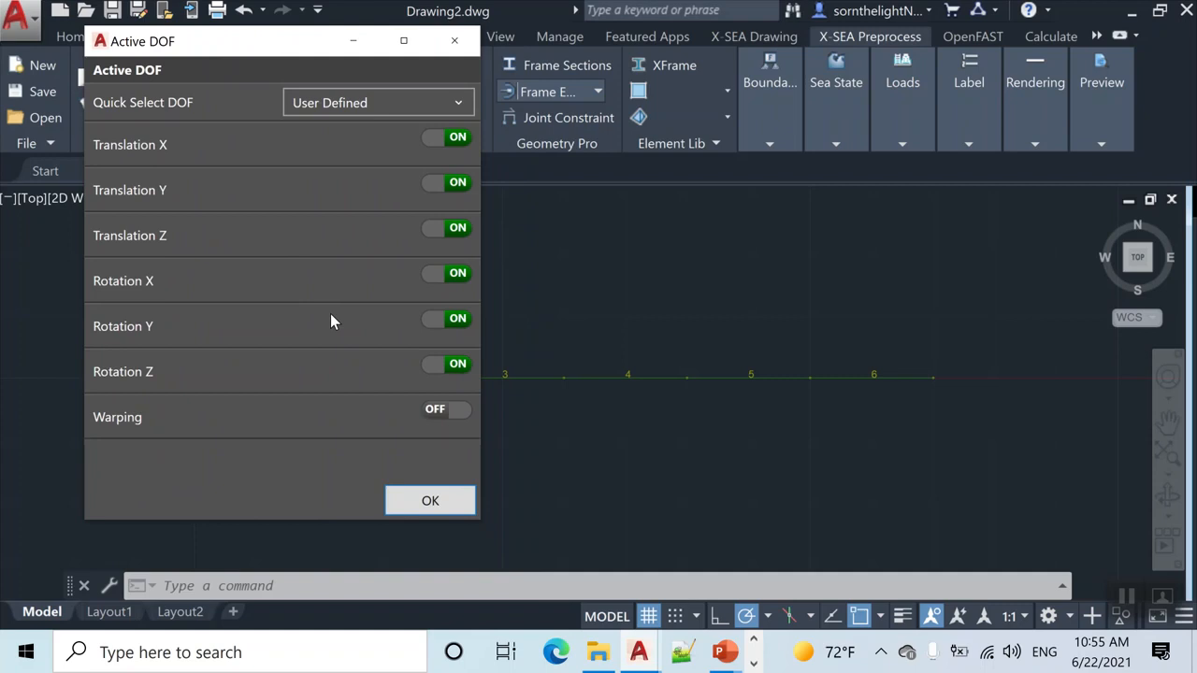
{"action": "left_click", "coordinate": [449, 413]}
{"action": "left_click", "coordinate": [447, 416]}
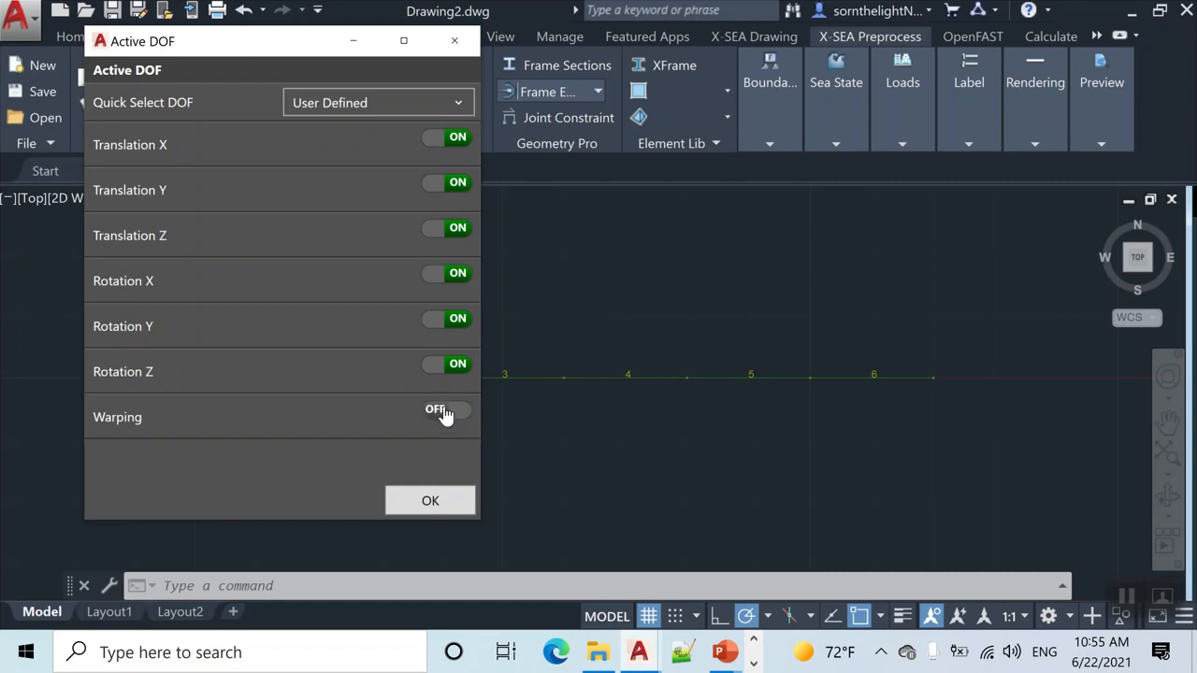
{"action": "left_click", "coordinate": [352, 110]}
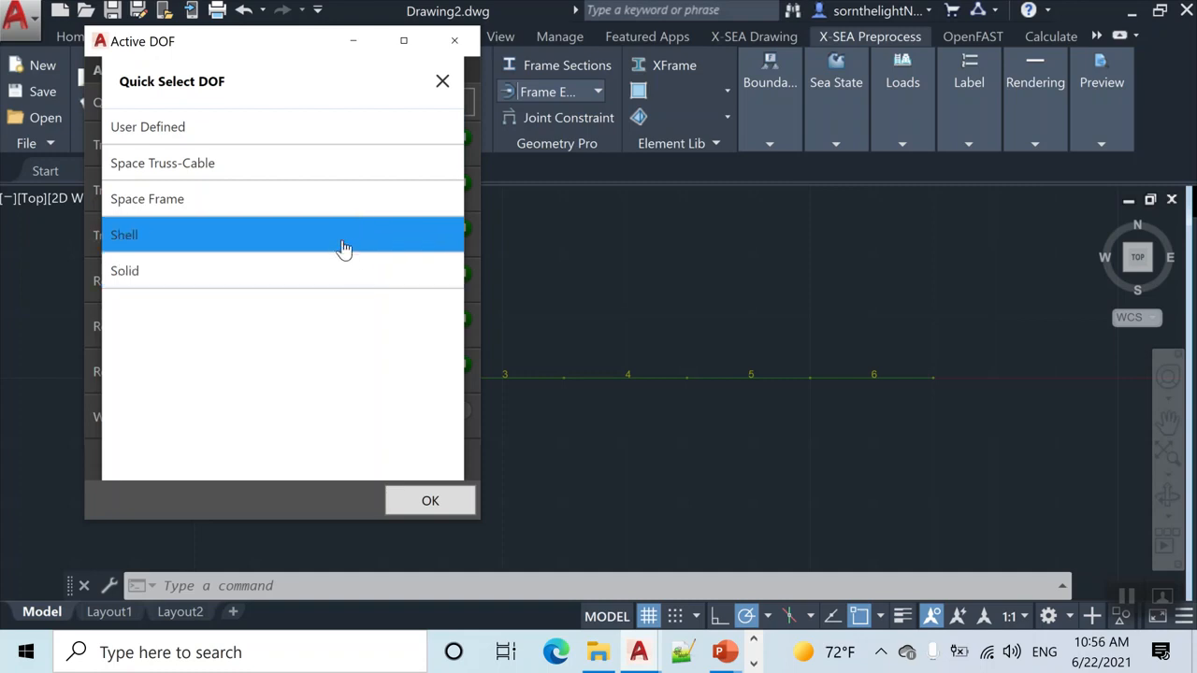
{"action": "left_click", "coordinate": [442, 84]}
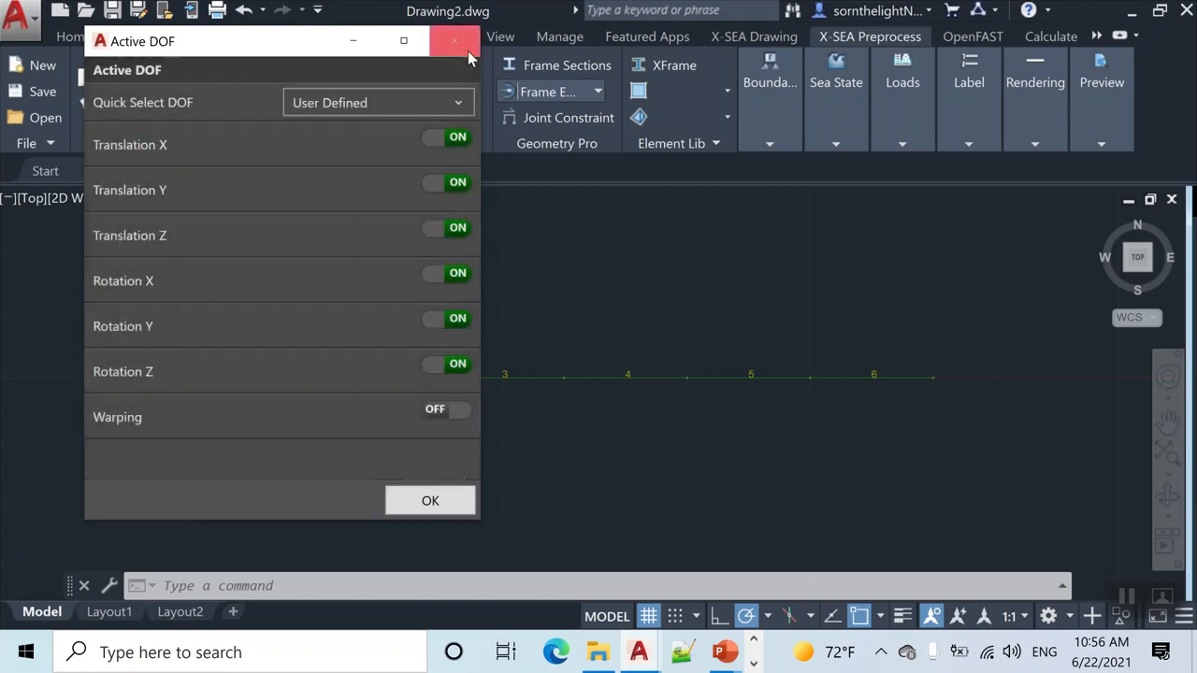
{"action": "left_click", "coordinate": [469, 47]}
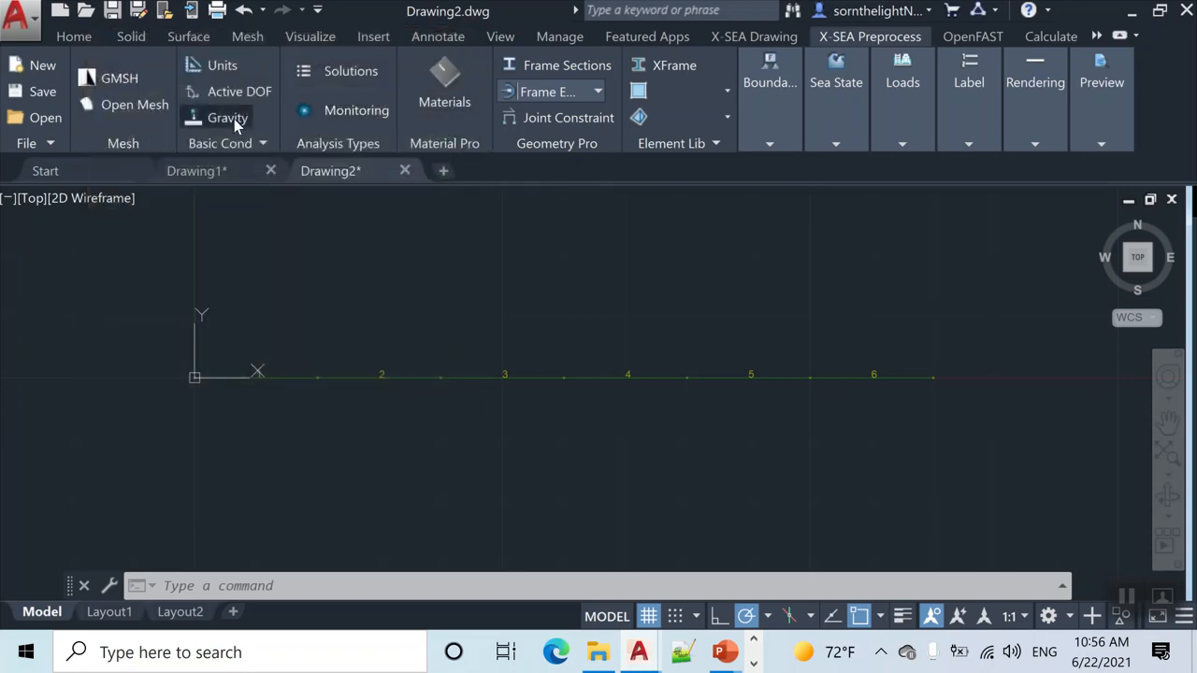
Step: Check the gravity direction options and the gravity value, and close the gravity settings
{"action": "left_click", "coordinate": [234, 117]}
{"action": "left_click", "coordinate": [382, 104]}
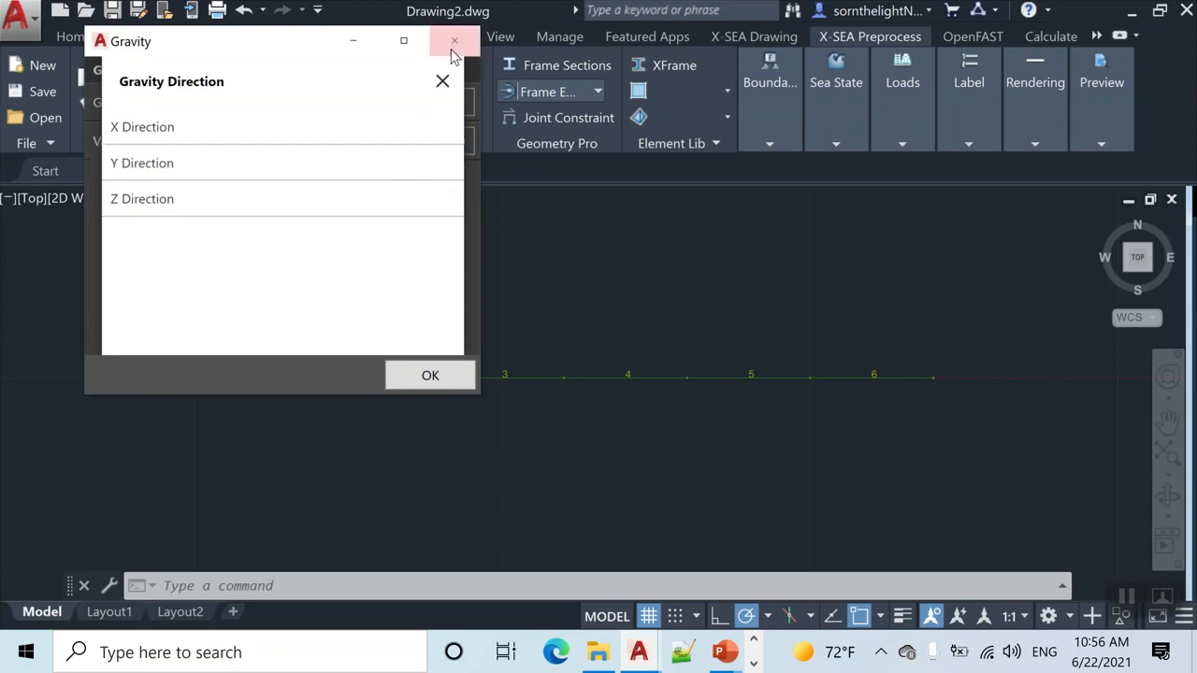
{"action": "left_click", "coordinate": [442, 83]}
{"action": "double_click", "coordinate": [449, 141]}
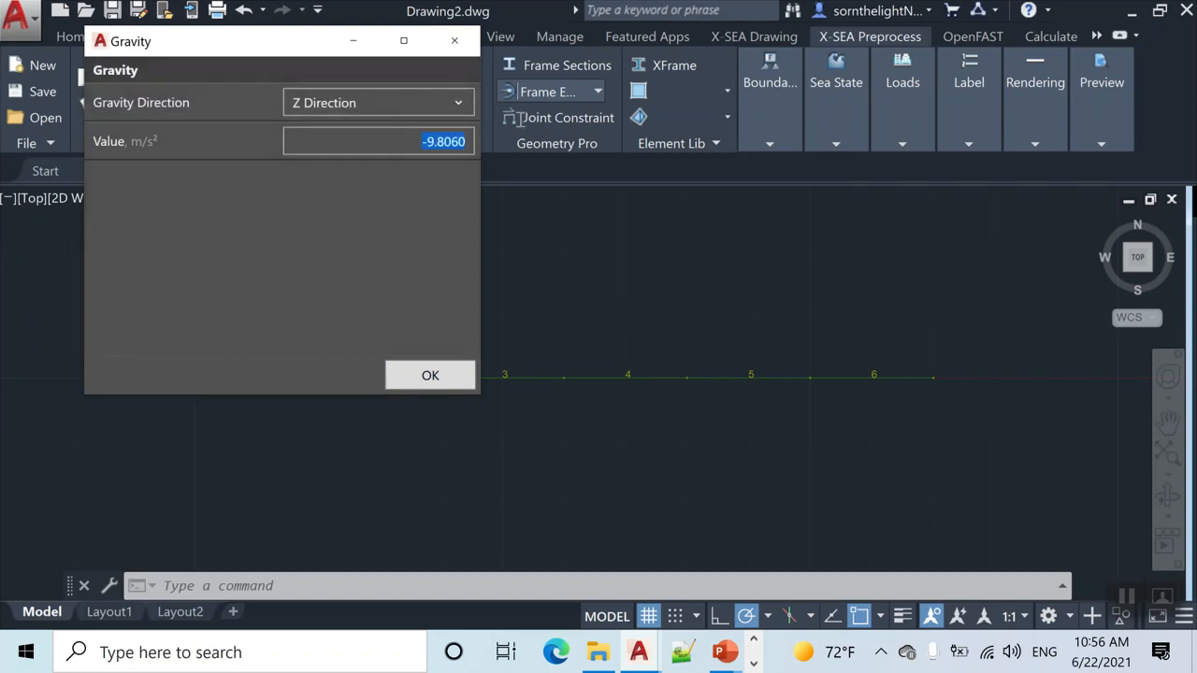
{"action": "left_click", "coordinate": [458, 44]}
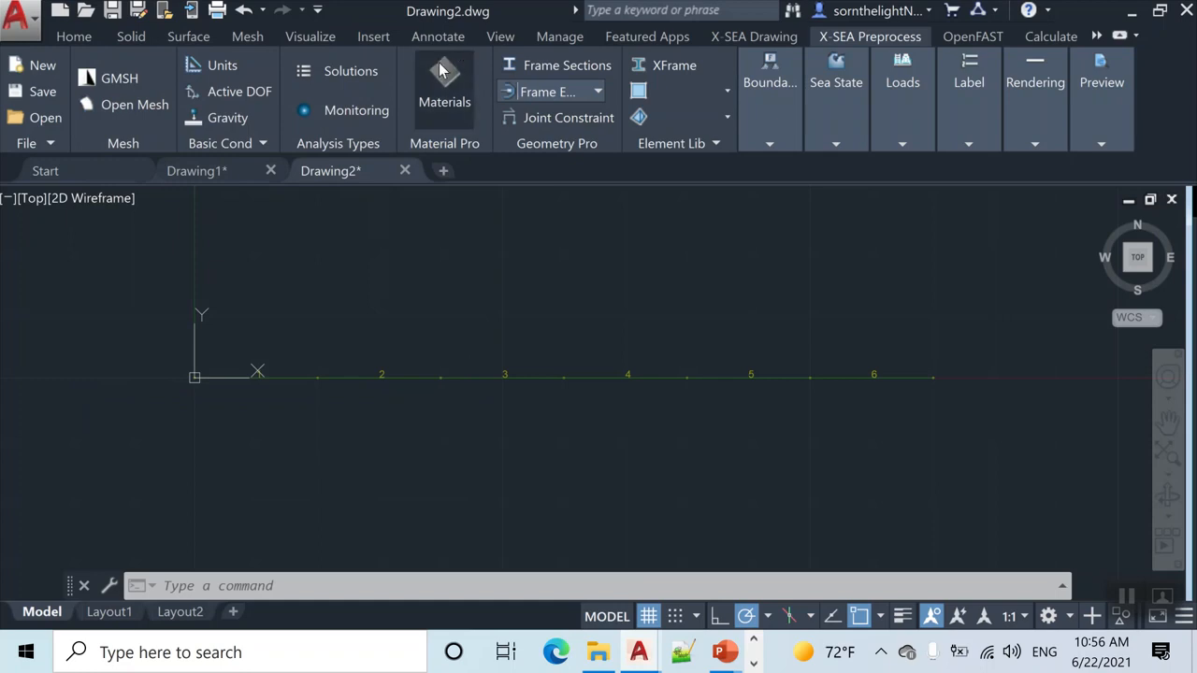
Step: Switch the solution's analysis option to Linear Dynamic and inspect its time force function and analysis option settings
{"action": "left_click", "coordinate": [352, 81]}
{"action": "mouse_move", "coordinate": [317, 43]}
{"action": "left_mouse_down"}
{"action": "mouse_move", "coordinate": [283, 19]}
{"action": "mouse_move", "coordinate": [316, 28]}
{"action": "left_mouse_up"}
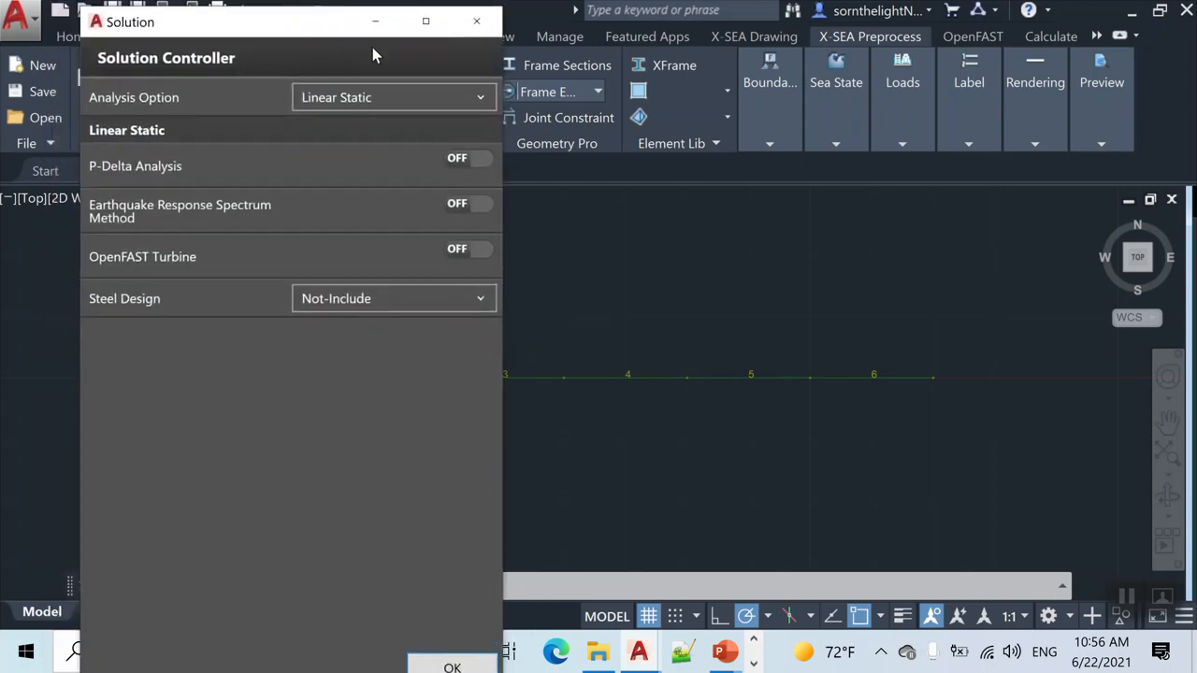
{"action": "left_click", "coordinate": [391, 97]}
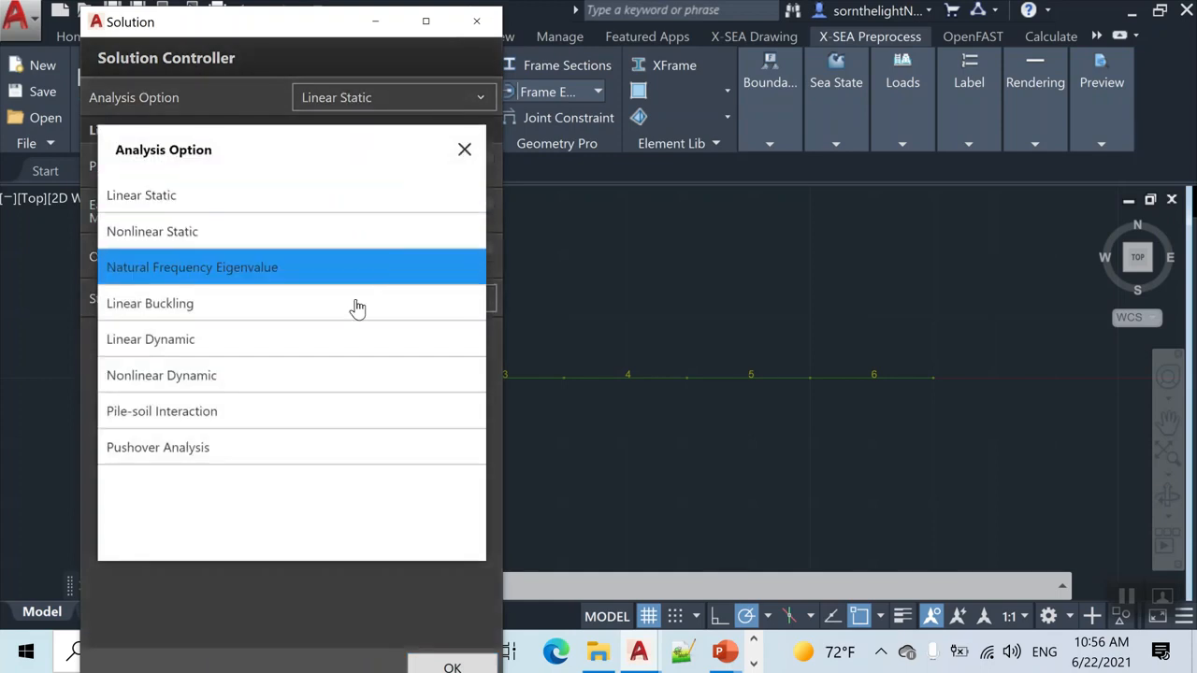
{"action": "left_click", "coordinate": [349, 339]}
{"action": "left_click", "coordinate": [608, 136]}
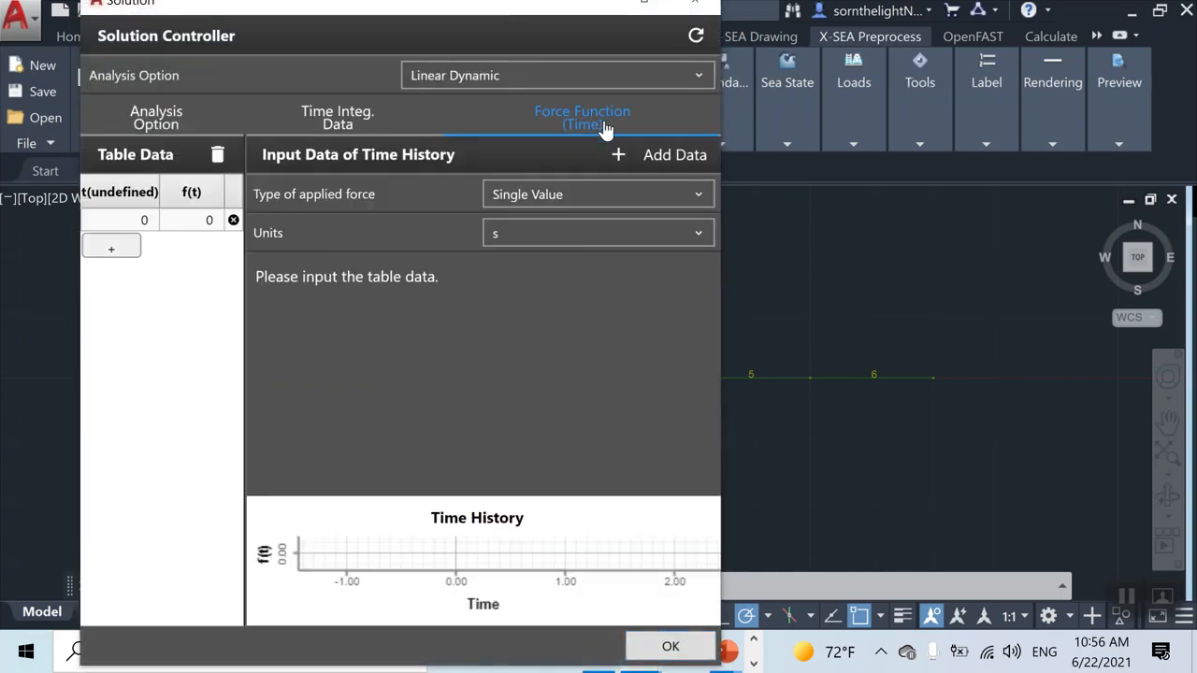
{"action": "left_click", "coordinate": [215, 131]}
Step: Review the analysis types and wind turbine simulation options, and set the analysis option back to Linear Static
{"action": "left_click", "coordinate": [523, 75]}
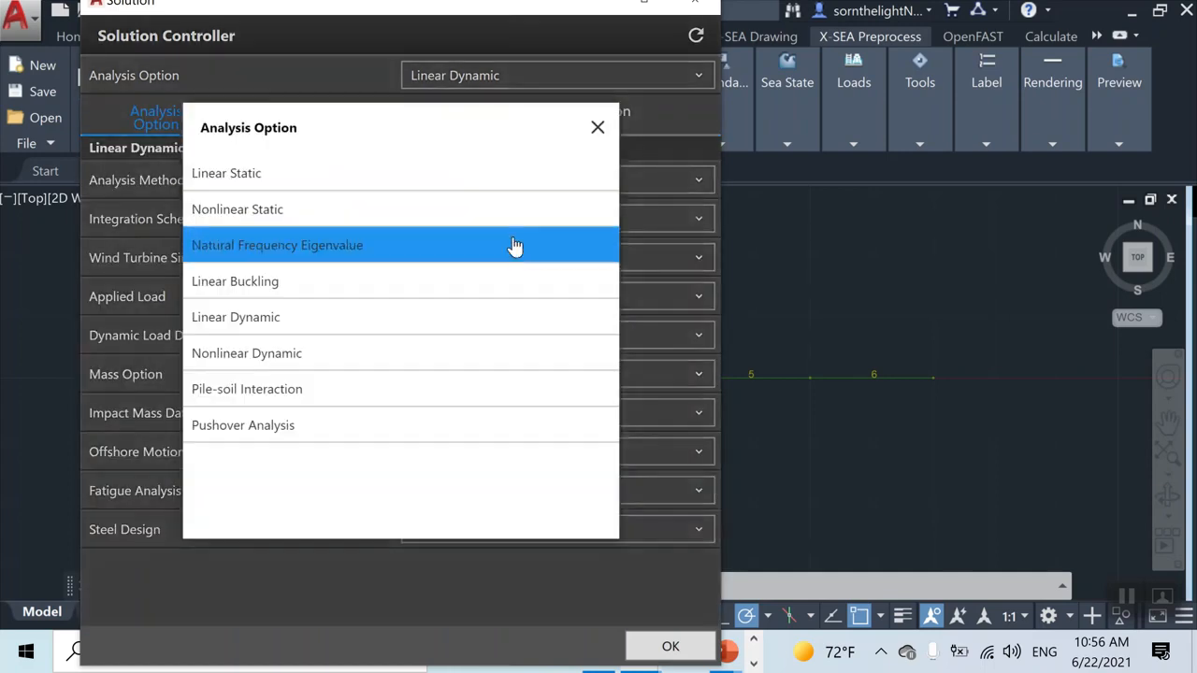
{"action": "left_click", "coordinate": [599, 130]}
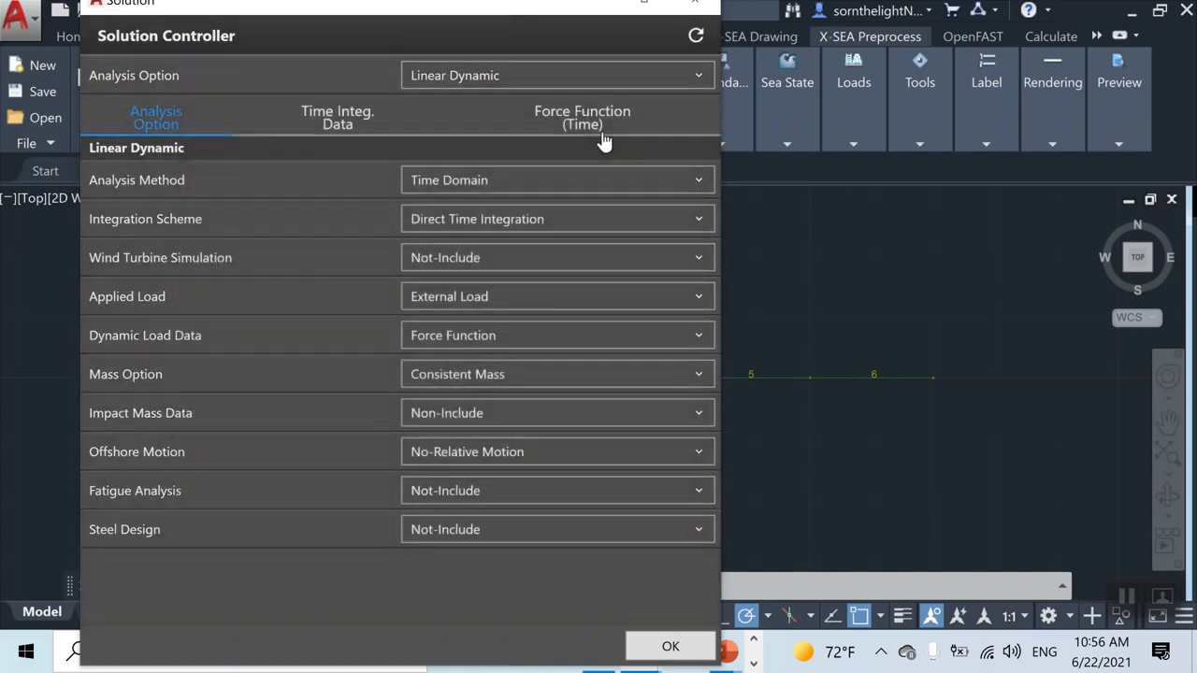
{"action": "left_click", "coordinate": [513, 262]}
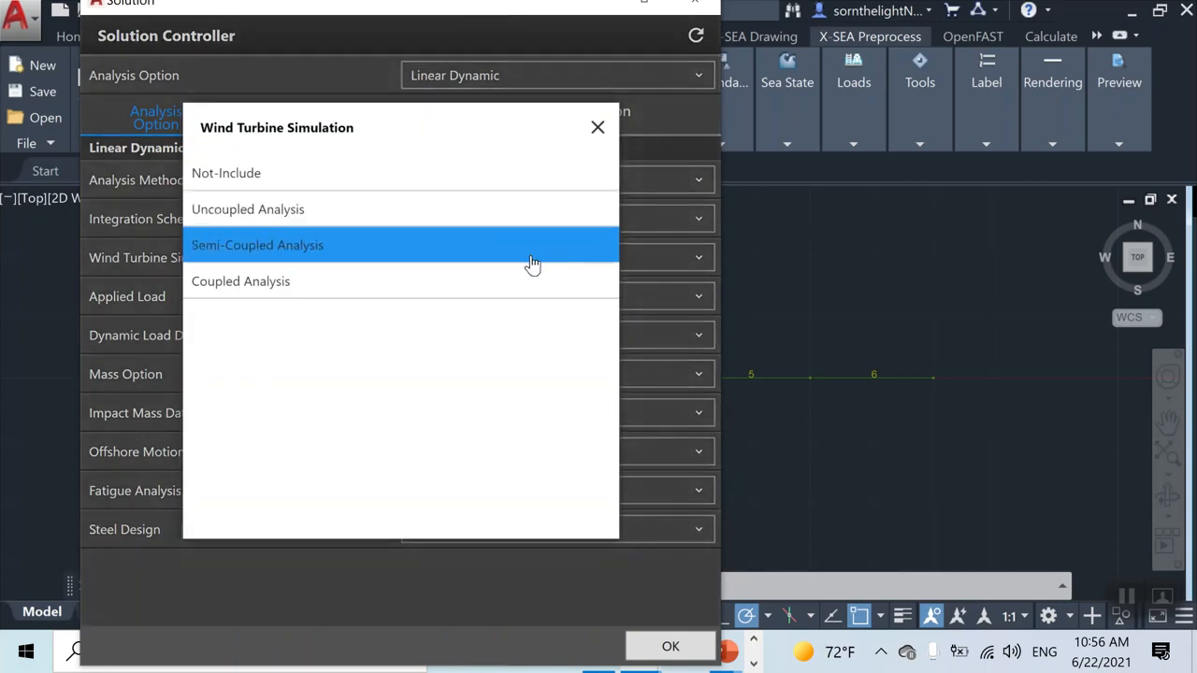
{"action": "left_click", "coordinate": [598, 129]}
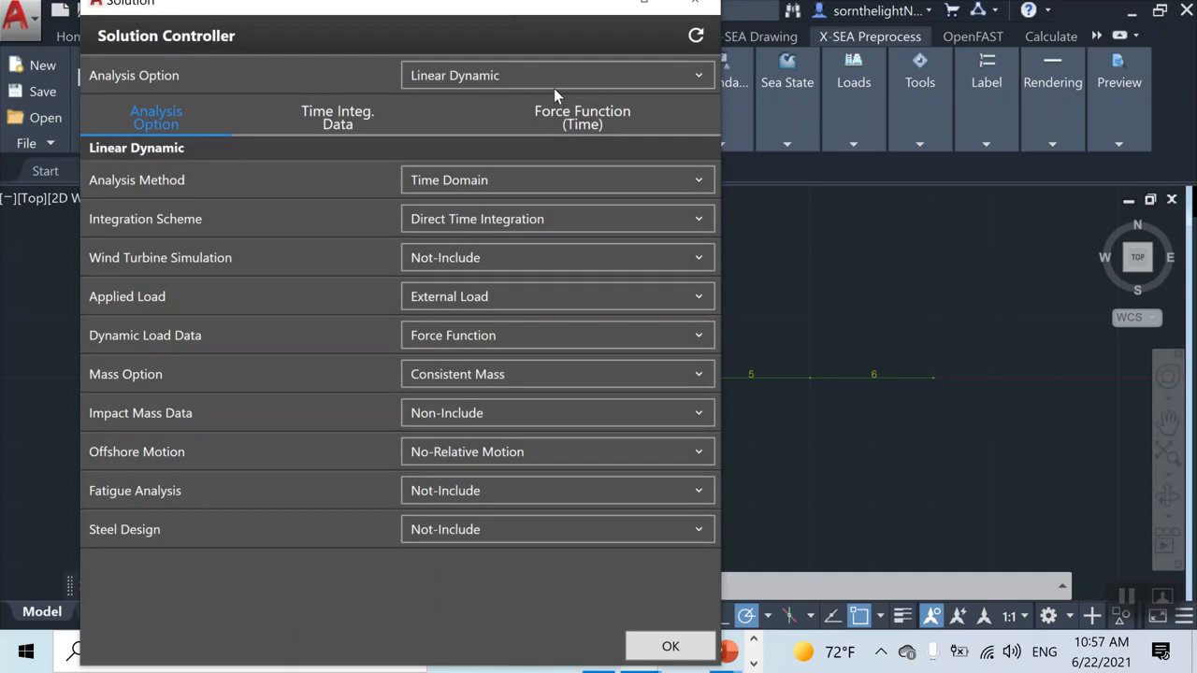
{"action": "left_click", "coordinate": [495, 79]}
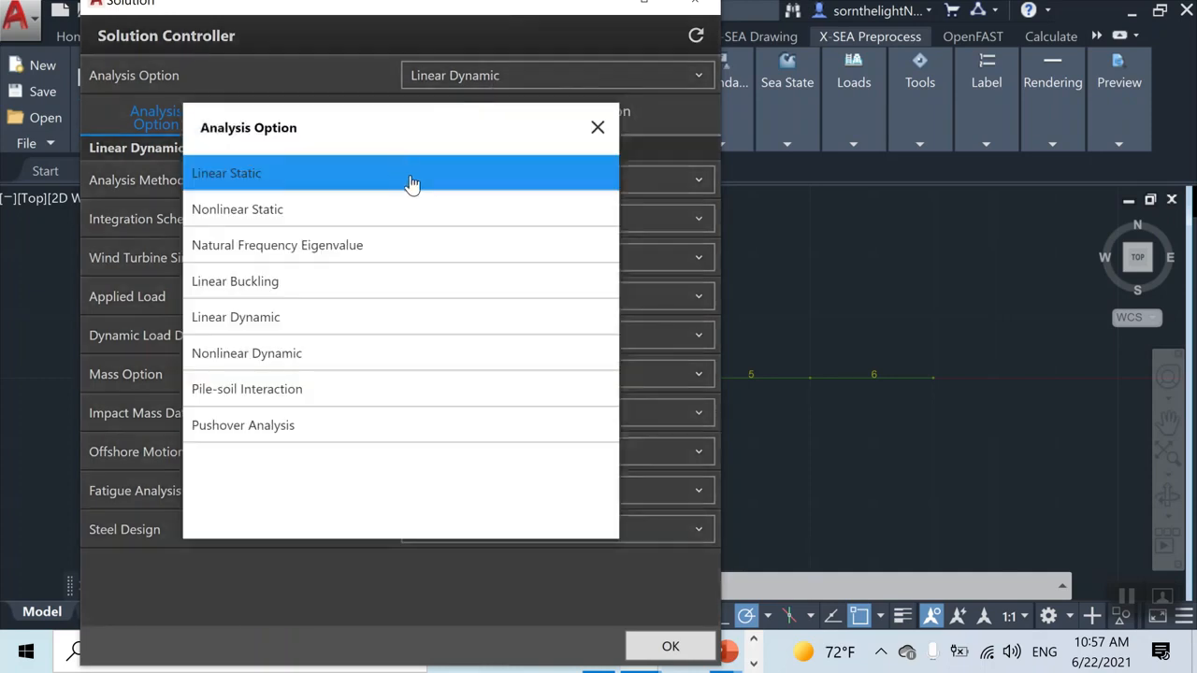
{"action": "left_click", "coordinate": [411, 182]}
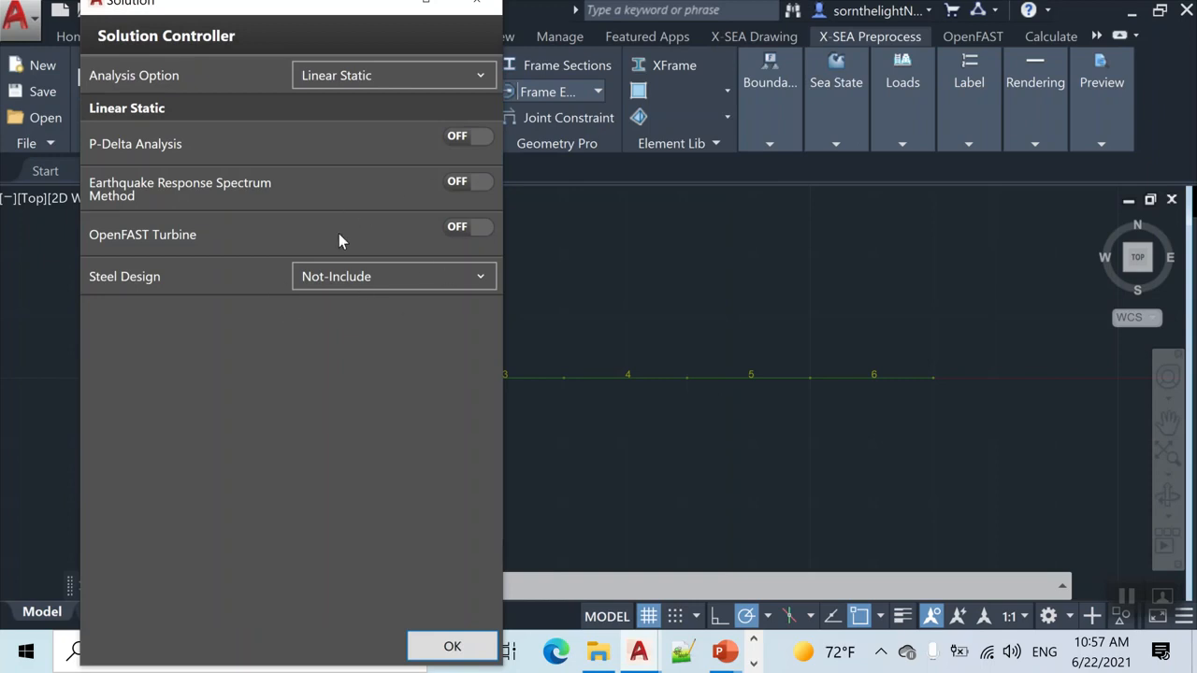
Step: Enable the Earthquake Response Spectrum Method, look at the Seismic tools and element library it offers, and disable it again
{"action": "left_click_drag", "start_coordinate": [304, 9], "coordinate": [268, 42]}
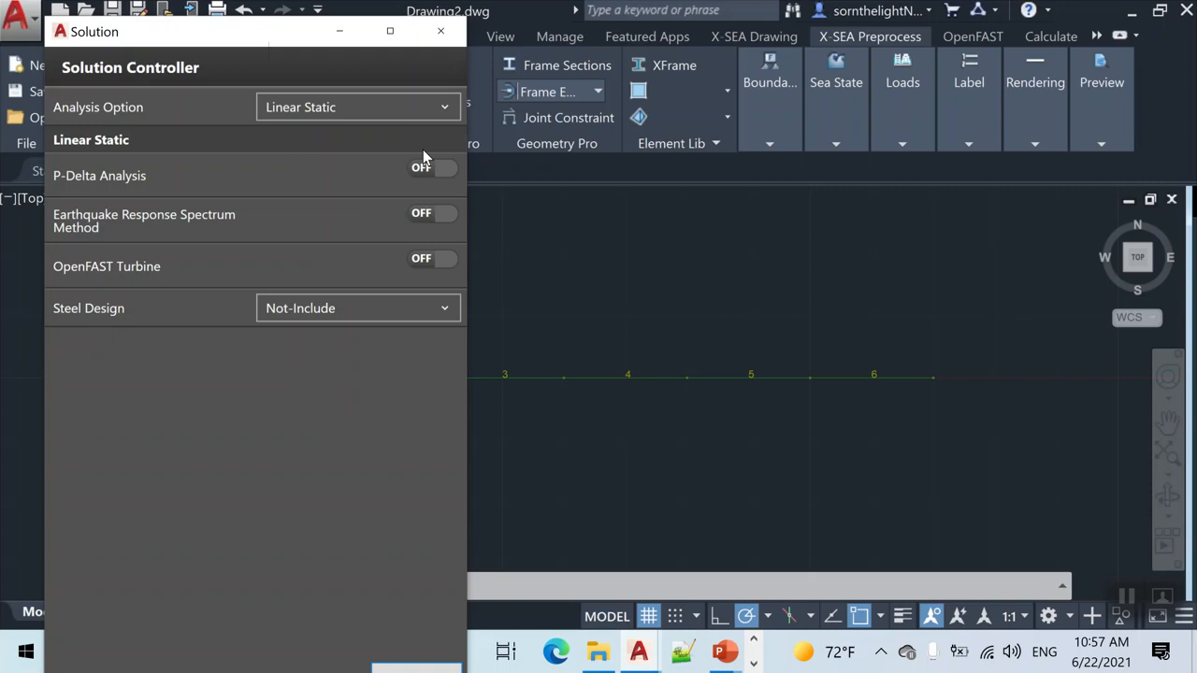
{"action": "left_click", "coordinate": [440, 218]}
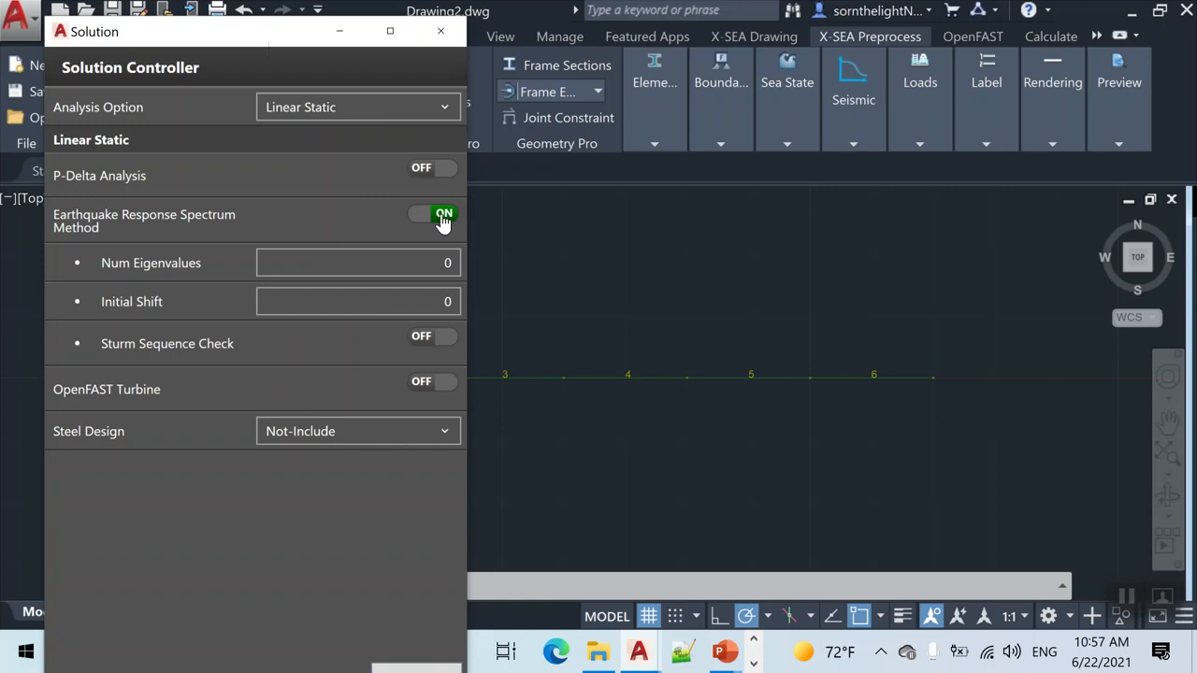
{"action": "left_click", "coordinate": [858, 103]}
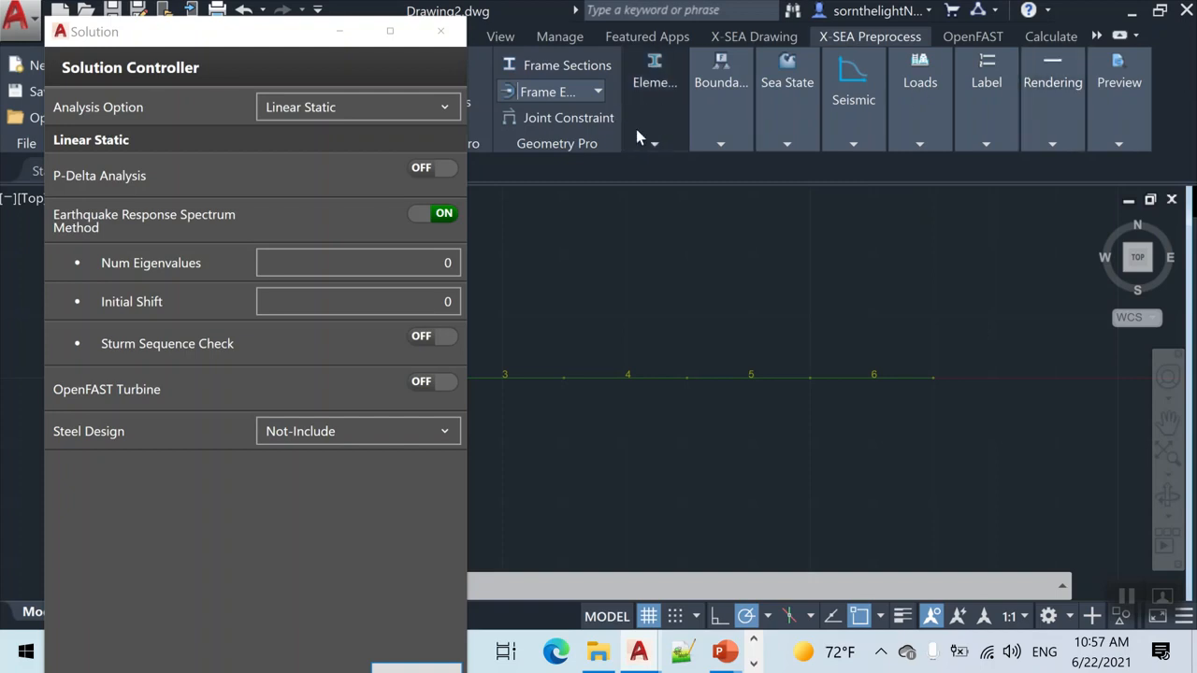
{"action": "mouse_move", "coordinate": [657, 145]}
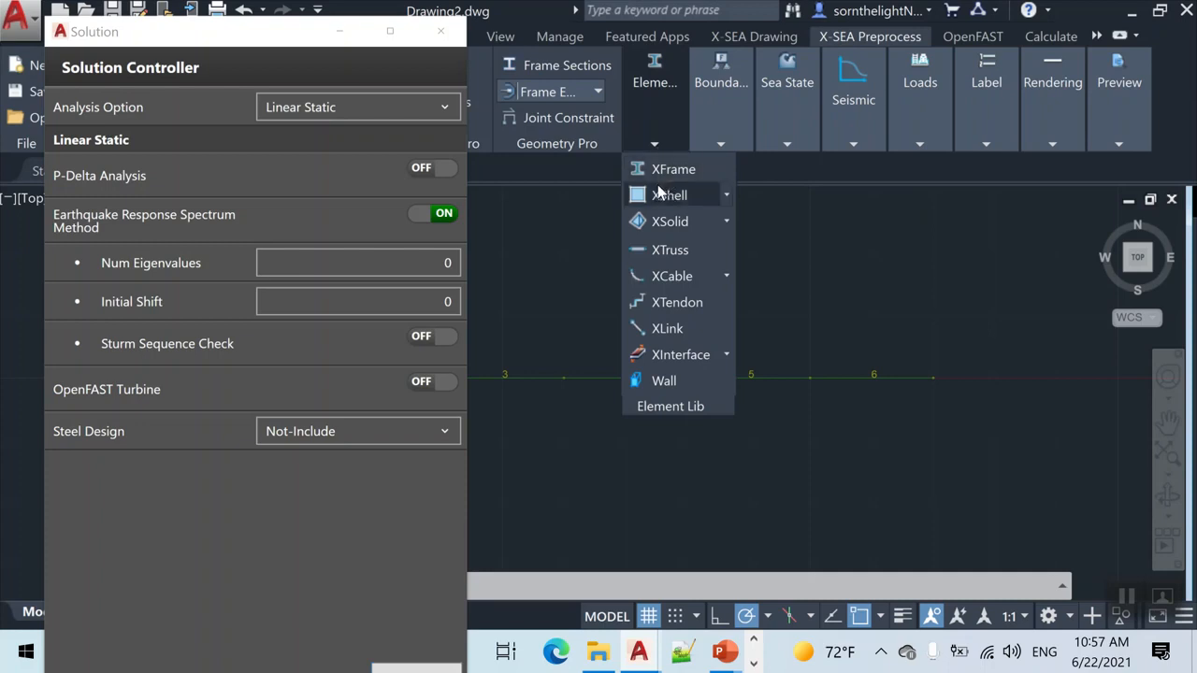
{"action": "mouse_move", "coordinate": [667, 70]}
{"action": "left_mouse_down"}
{"action": "mouse_move", "coordinate": [661, 96]}
{"action": "mouse_move", "coordinate": [537, 102]}
{"action": "mouse_move", "coordinate": [709, 105]}
{"action": "mouse_move", "coordinate": [765, 66]}
{"action": "mouse_move", "coordinate": [645, 94]}
{"action": "left_mouse_up"}
{"action": "left_click", "coordinate": [436, 229]}
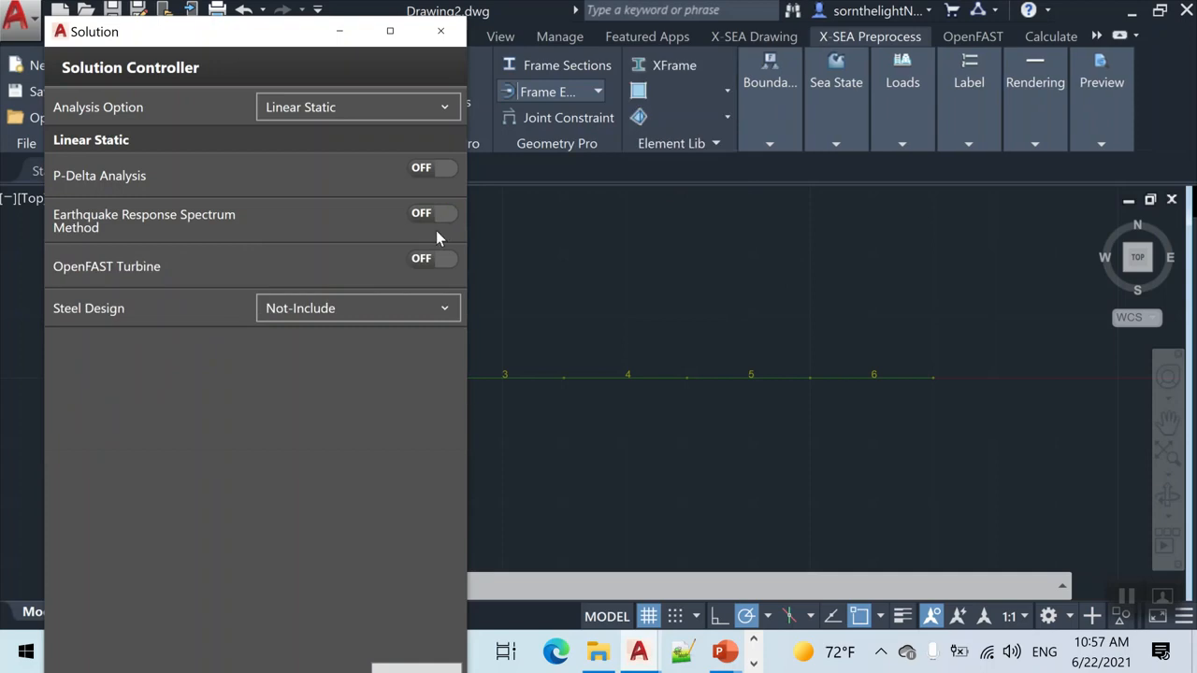
Step: Try the AISC ASD-89 steel design code, return Steel Design to Not-Include, and close the solution settings
{"action": "left_click", "coordinate": [430, 310]}
{"action": "left_click", "coordinate": [371, 321]}
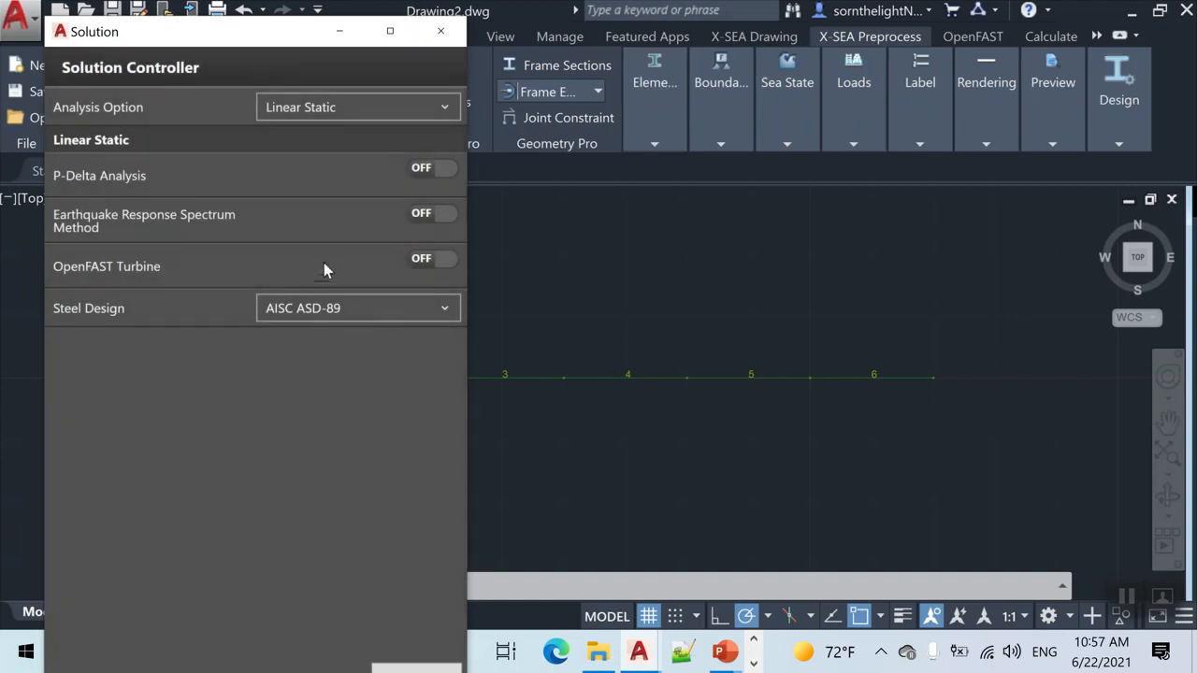
{"action": "left_click", "coordinate": [344, 310]}
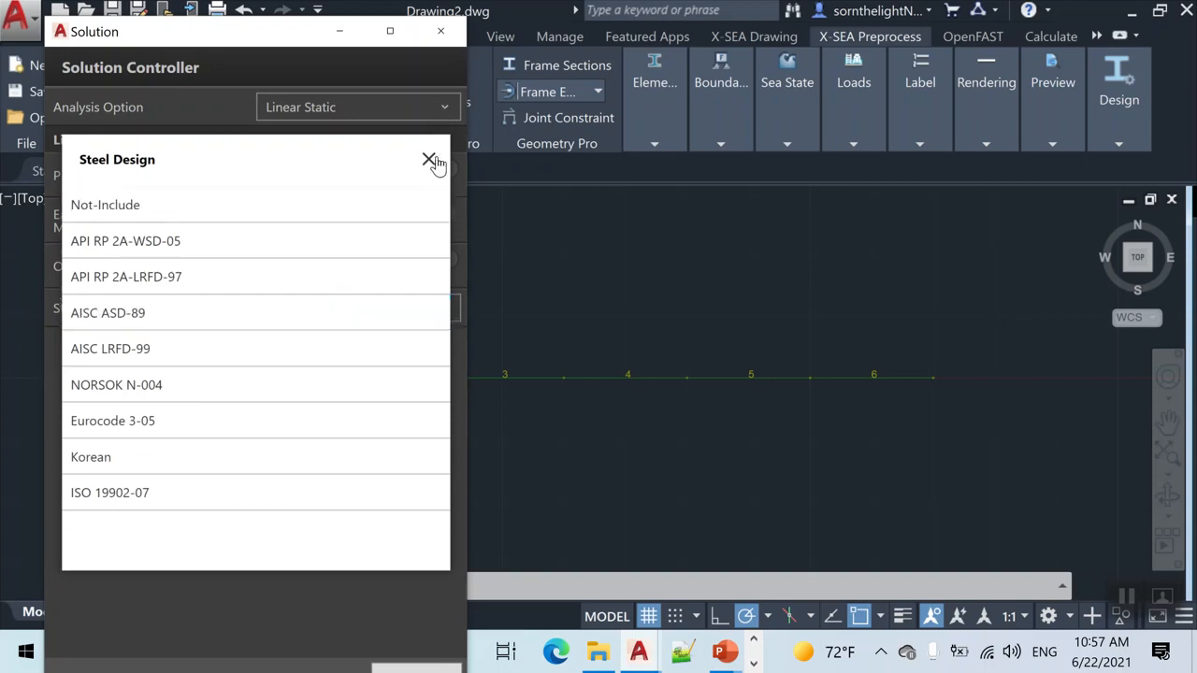
{"action": "left_click", "coordinate": [342, 204]}
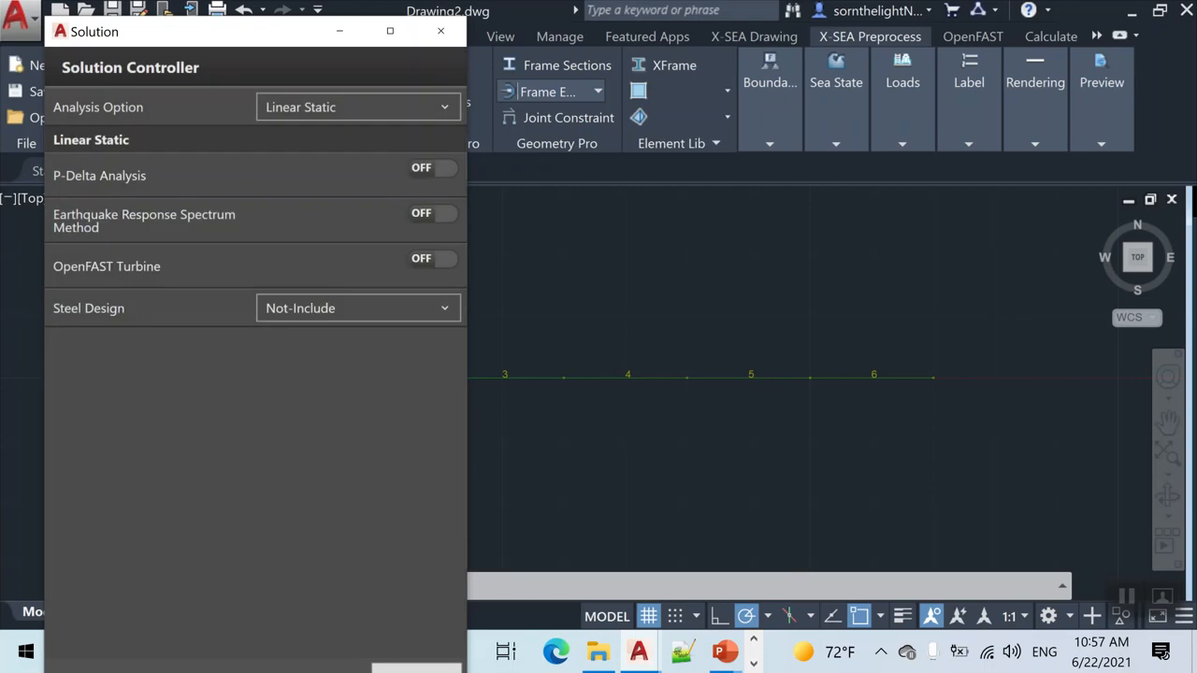
{"action": "left_click", "coordinate": [440, 32]}
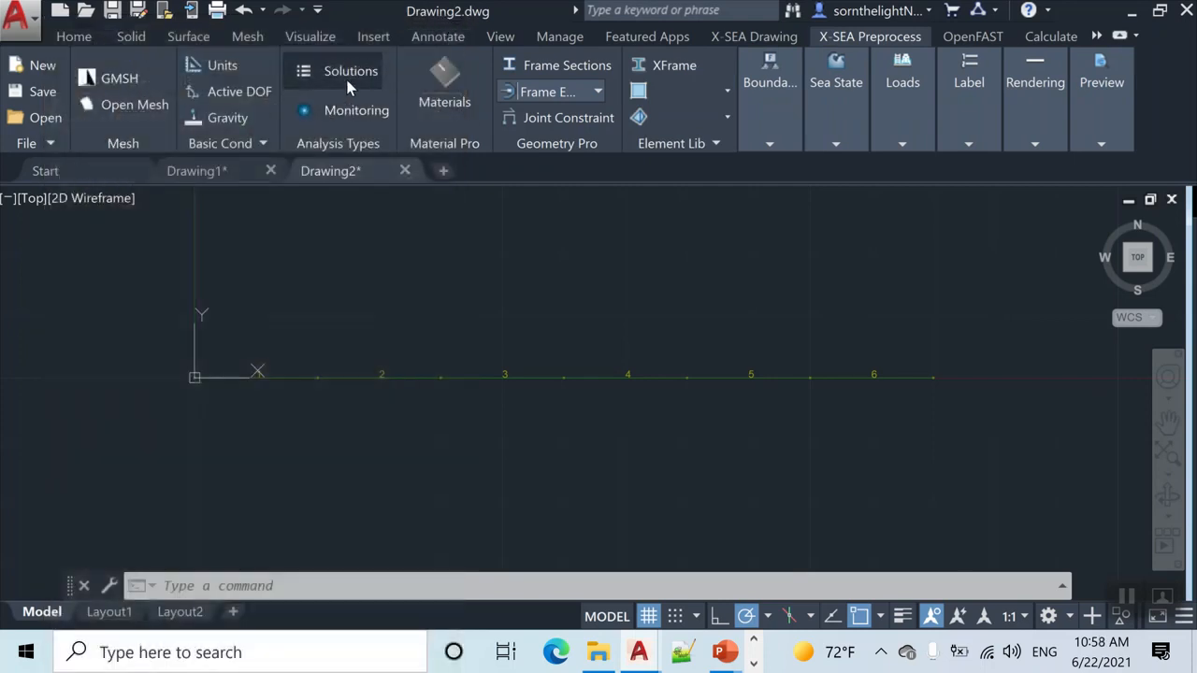
Step: View the monitoring node and DOF settings, and close them
{"action": "left_click", "coordinate": [355, 112]}
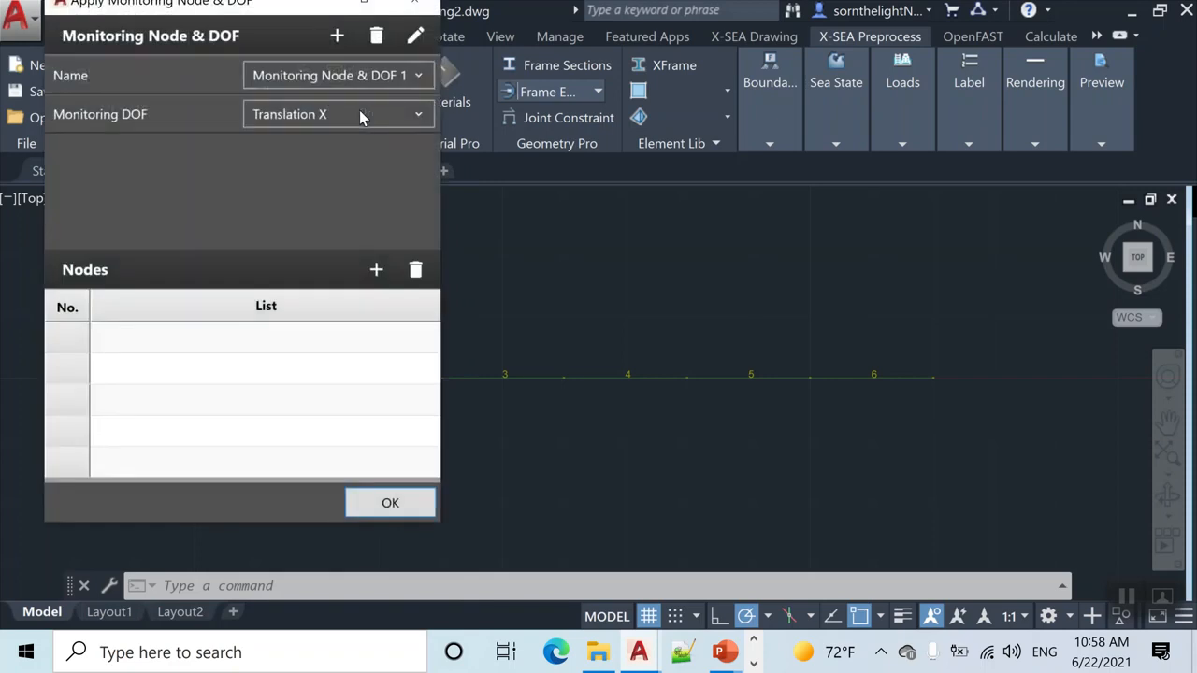
{"action": "left_click_drag", "start_coordinate": [236, 12], "coordinate": [236, 63]}
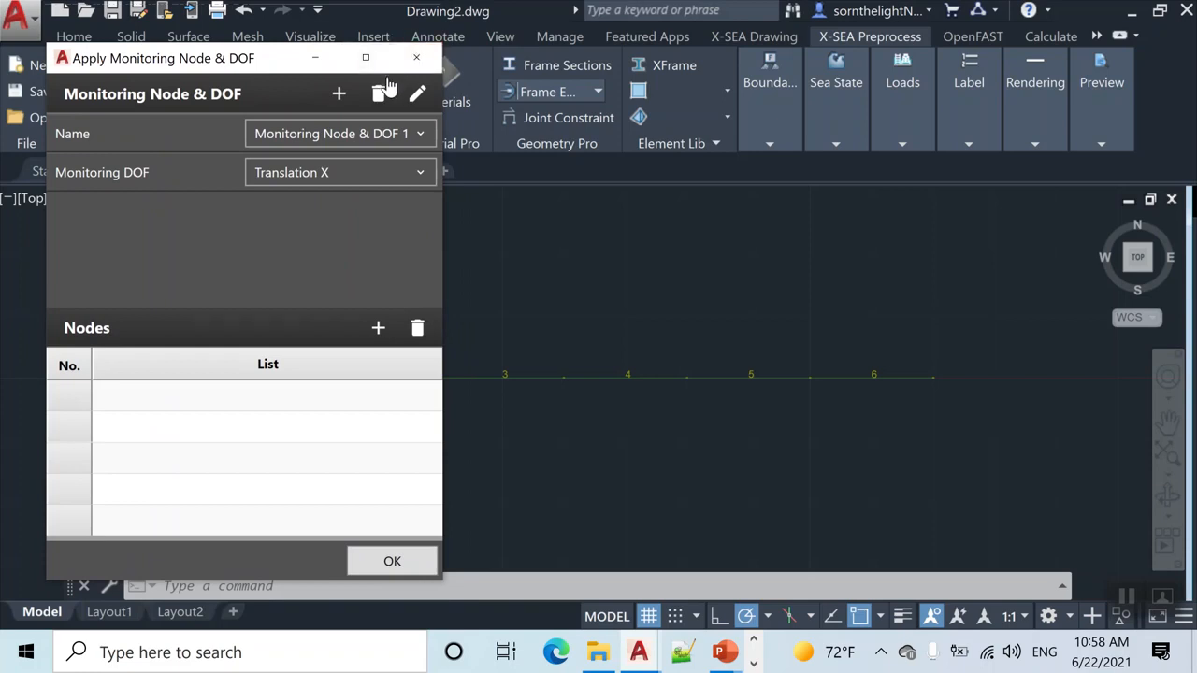
{"action": "mouse_move", "coordinate": [266, 64]}
{"action": "left_mouse_down"}
{"action": "mouse_move", "coordinate": [234, 67]}
{"action": "mouse_move", "coordinate": [246, 51]}
{"action": "left_mouse_up"}
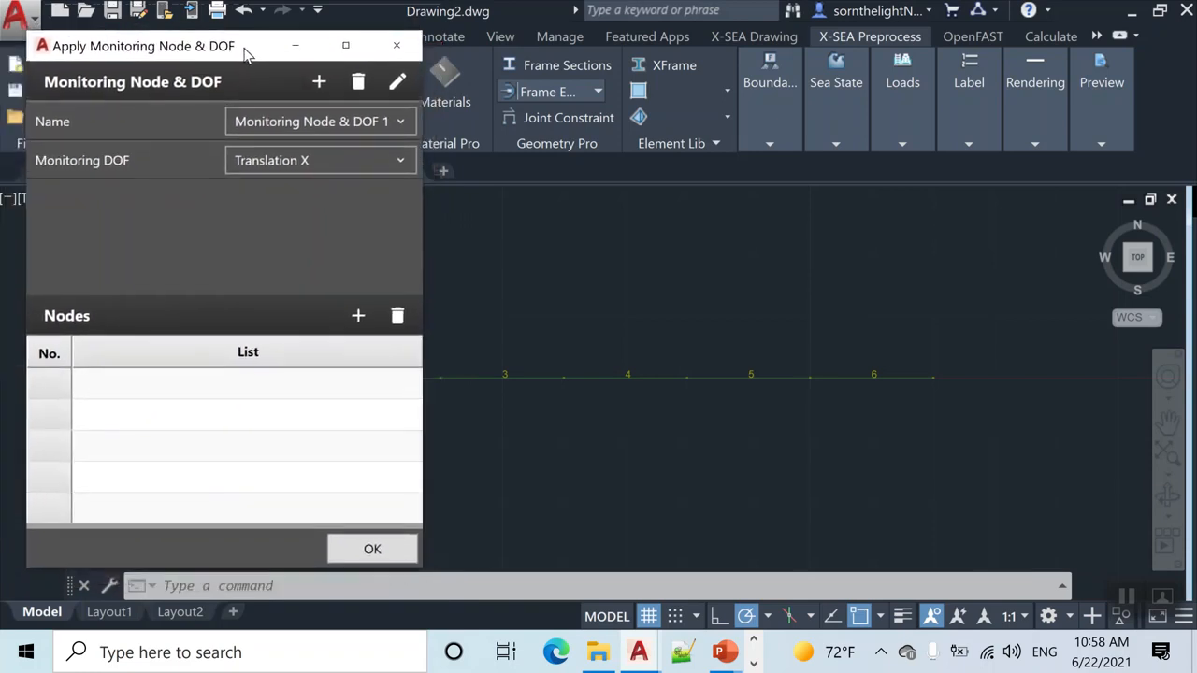
{"action": "left_click", "coordinate": [400, 47]}
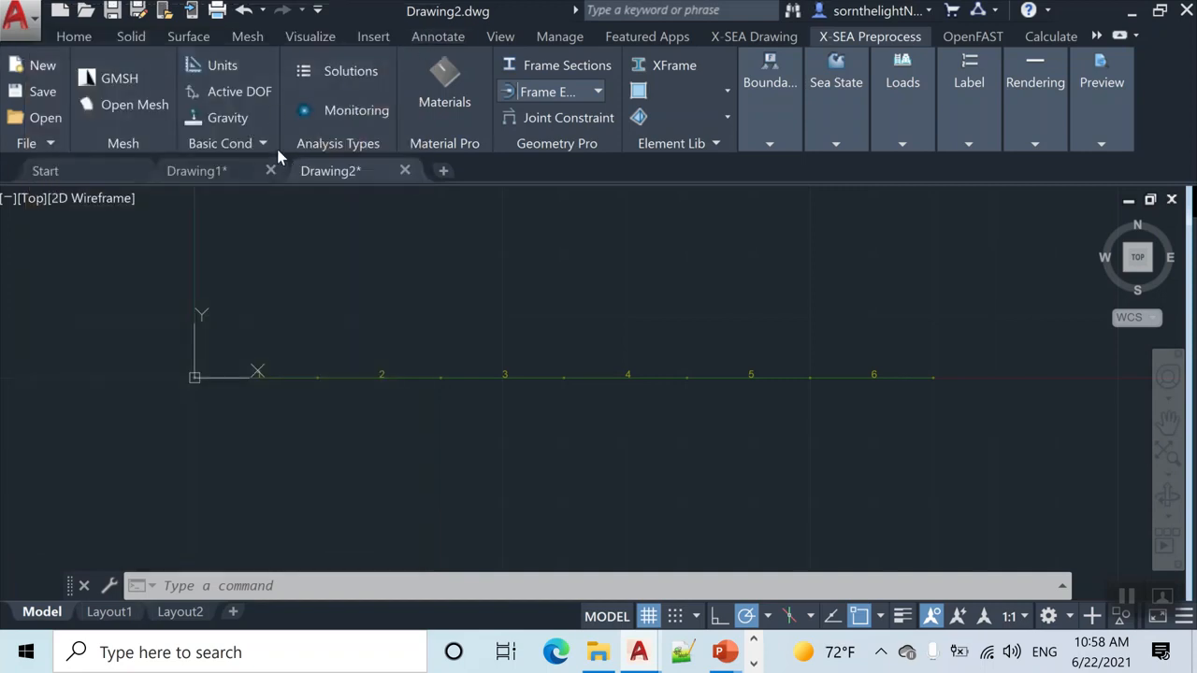
Step: In the material definitions, set the Young's modulus E of Isotropic 1 to 1.0e+7 N/m²
{"action": "left_click", "coordinate": [452, 84]}
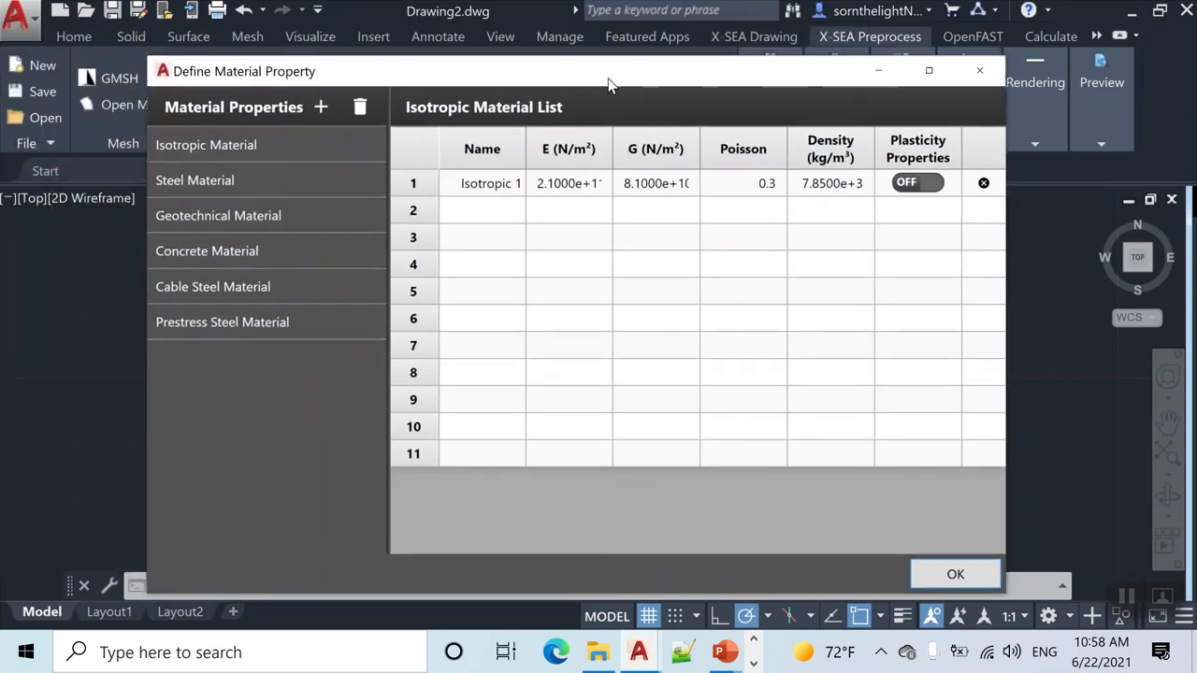
{"action": "left_click", "coordinate": [340, 152]}
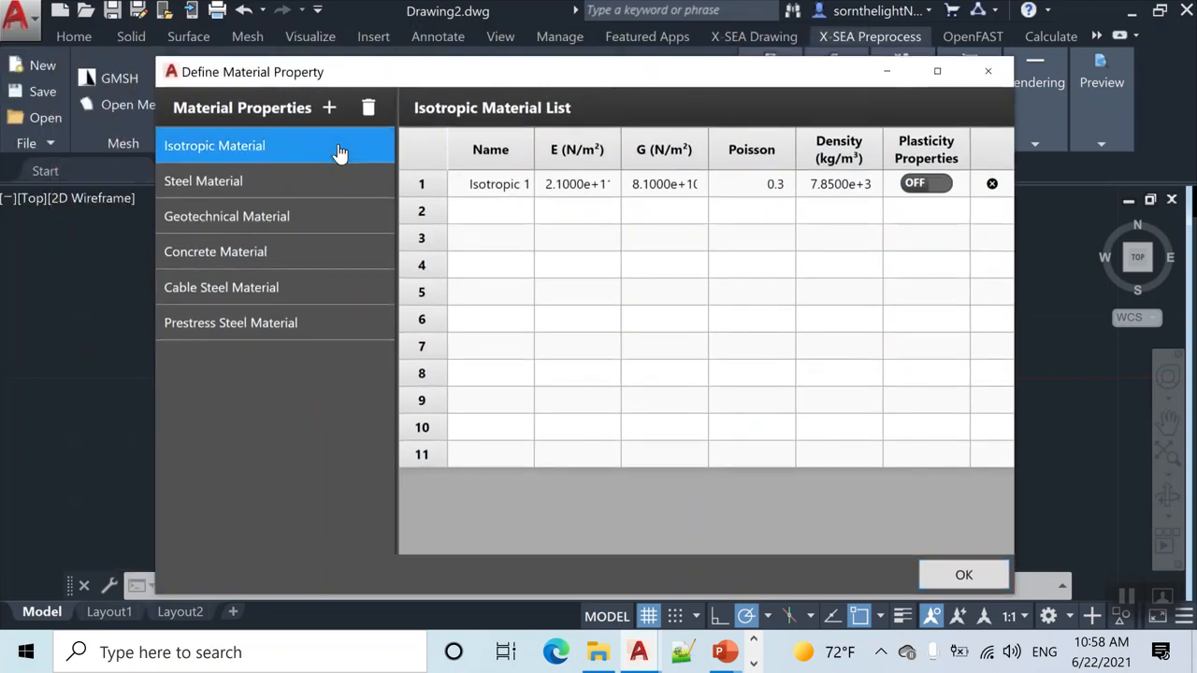
{"action": "left_click", "coordinate": [548, 184]}
{"action": "left_click_drag", "start_coordinate": [548, 184], "coordinate": [585, 184]}
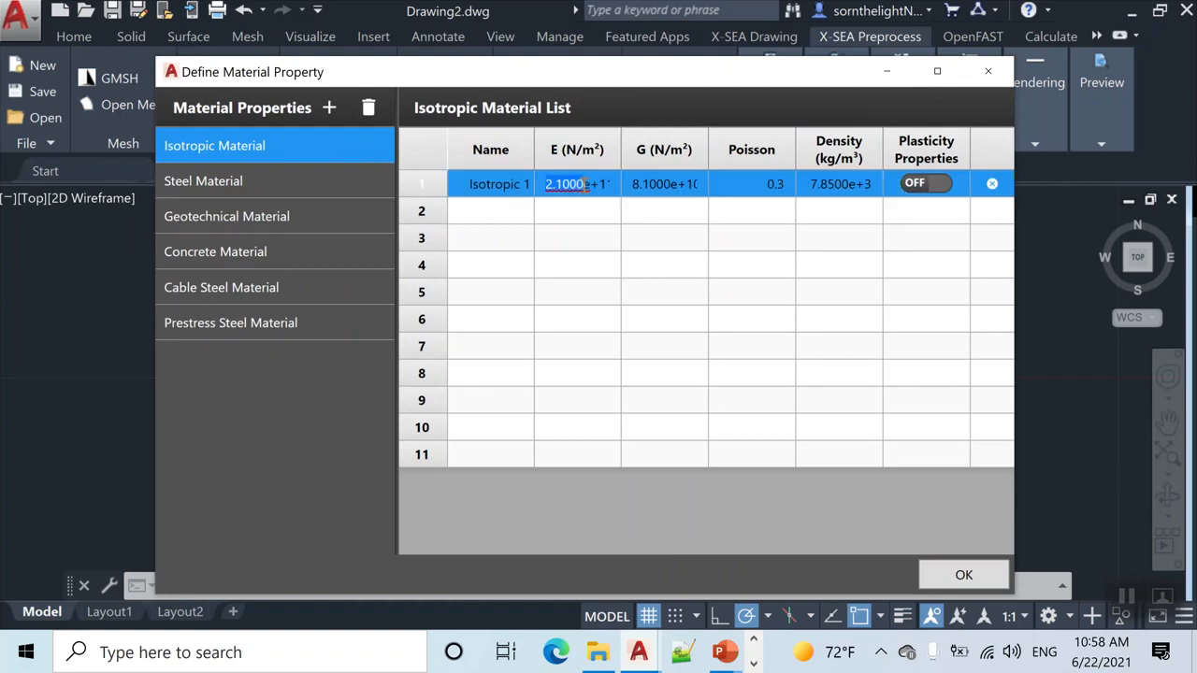
{"action": "left_click", "coordinate": [578, 184]}
{"action": "key", "text": "BackSpace"}
{"action": "key", "text": "BackSpace"}
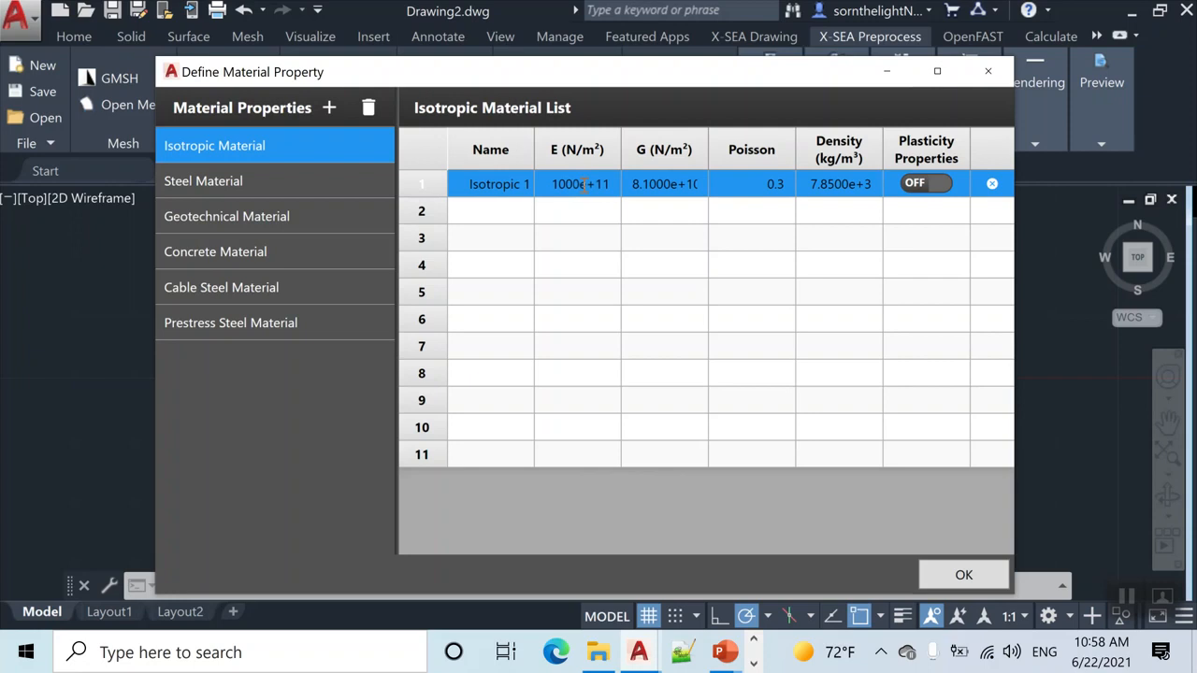
{"action": "left_click", "coordinate": [580, 184]}
{"action": "key", "text": "BackSpace"}
{"action": "key", "text": "BackSpace"}
{"action": "key", "text": "BackSpace"}
{"action": "key", "text": "BackSpace"}
{"action": "type", "text": "7"}
{"action": "left_click", "coordinate": [772, 185]}
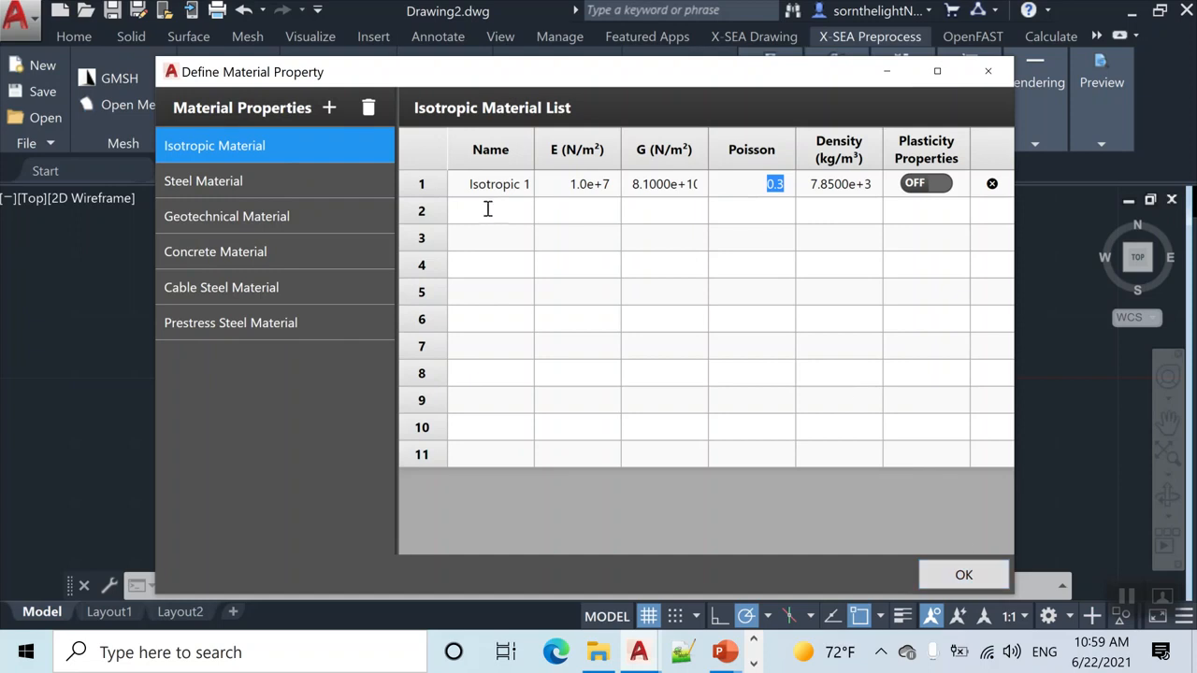
Step: Add a second isotropic material with the default properties, and delete it again
{"action": "left_click", "coordinate": [329, 109]}
{"action": "left_click_drag", "start_coordinate": [716, 195], "coordinate": [813, 210]}
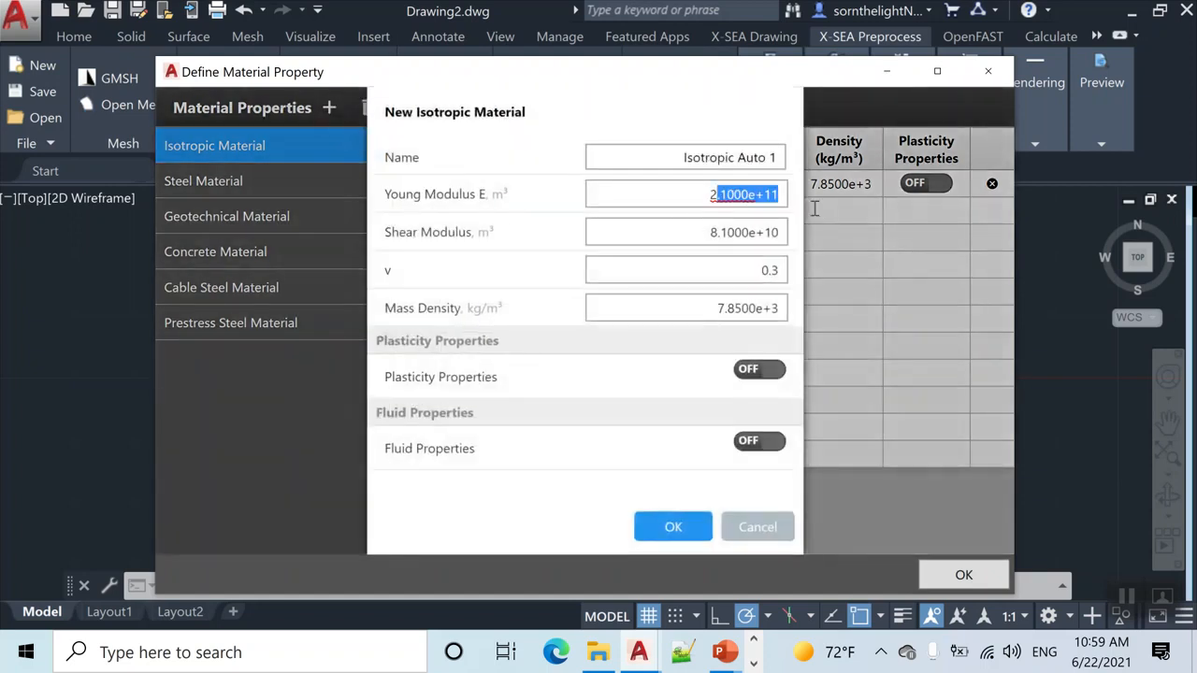
{"action": "left_click", "coordinate": [675, 528]}
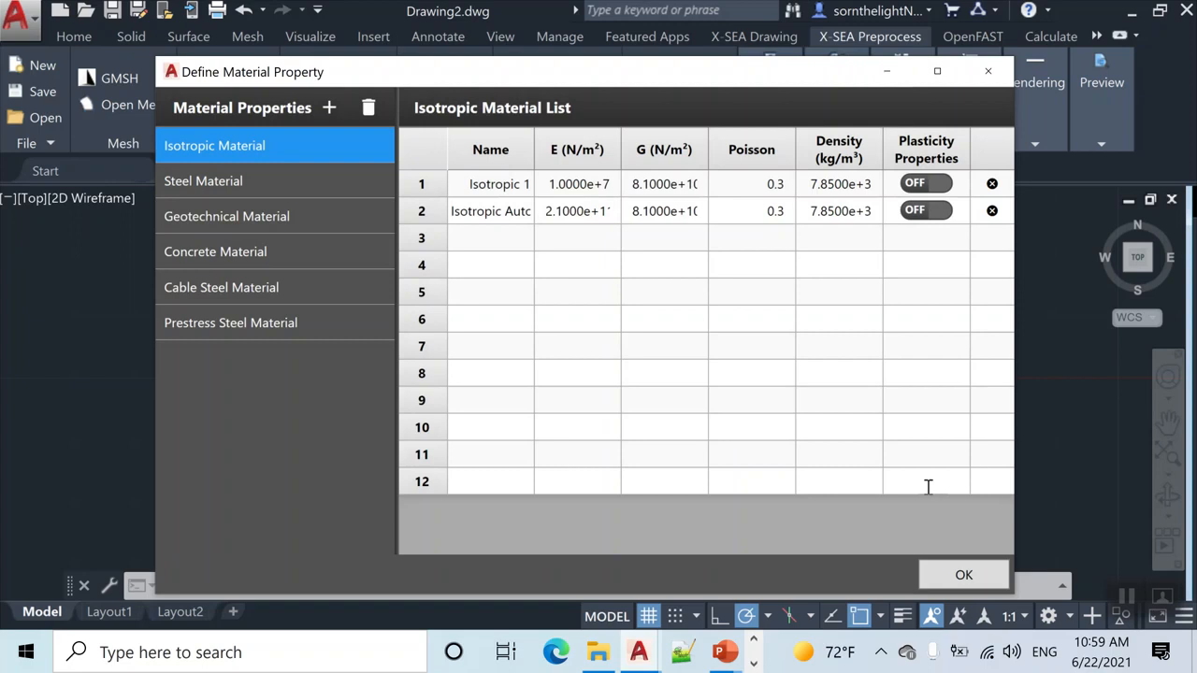
{"action": "left_click", "coordinate": [992, 212]}
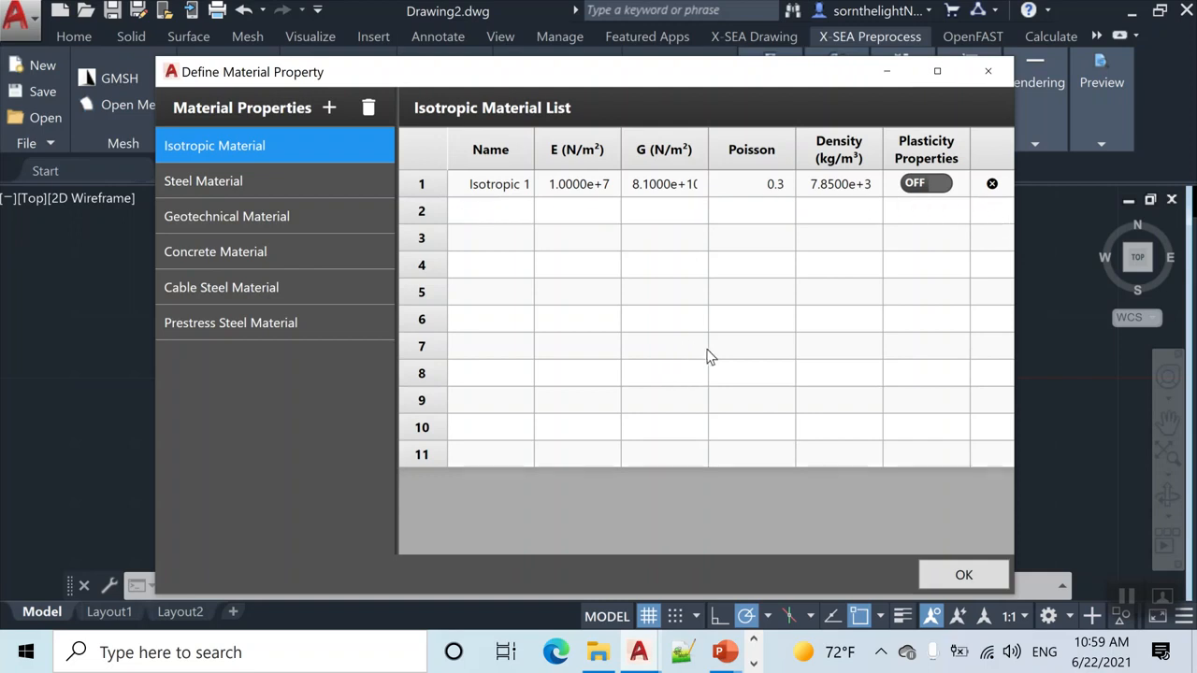
Step: Confirm the material definitions, and browse the frame section types from Closed through PSC, Offshore and General to Standard
{"action": "left_click", "coordinate": [963, 575]}
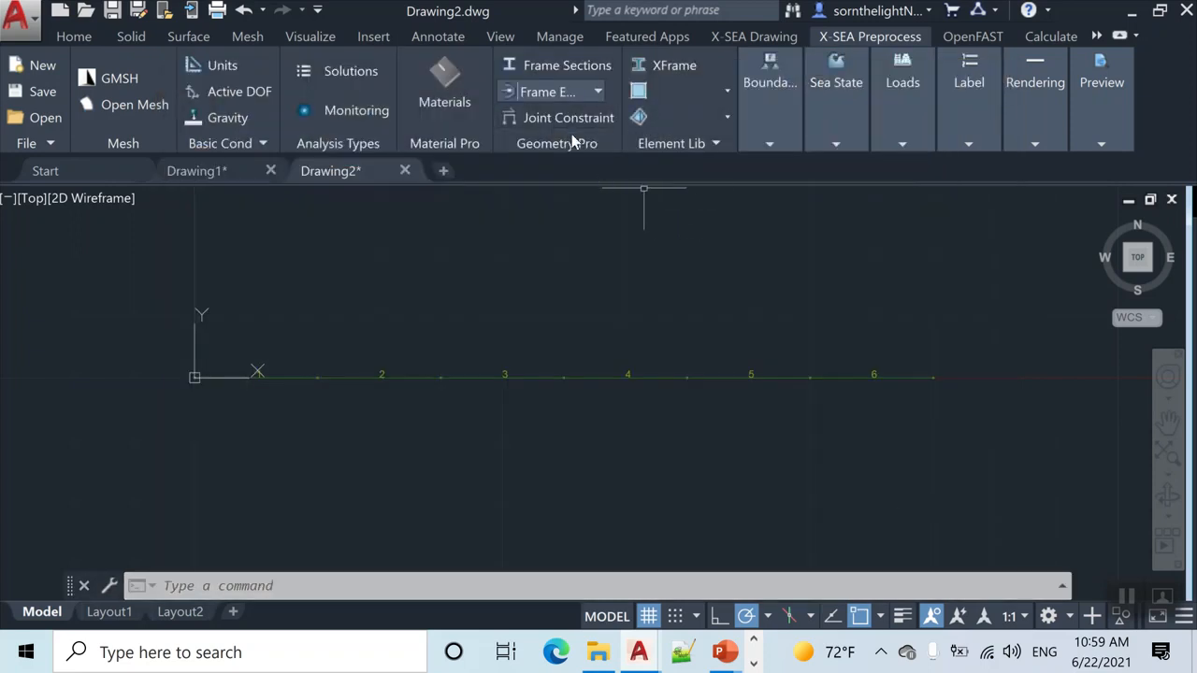
{"action": "left_click", "coordinate": [560, 67]}
{"action": "left_click_drag", "start_coordinate": [462, 72], "coordinate": [490, 2]}
{"action": "left_click_drag", "start_coordinate": [610, 3], "coordinate": [550, 34]}
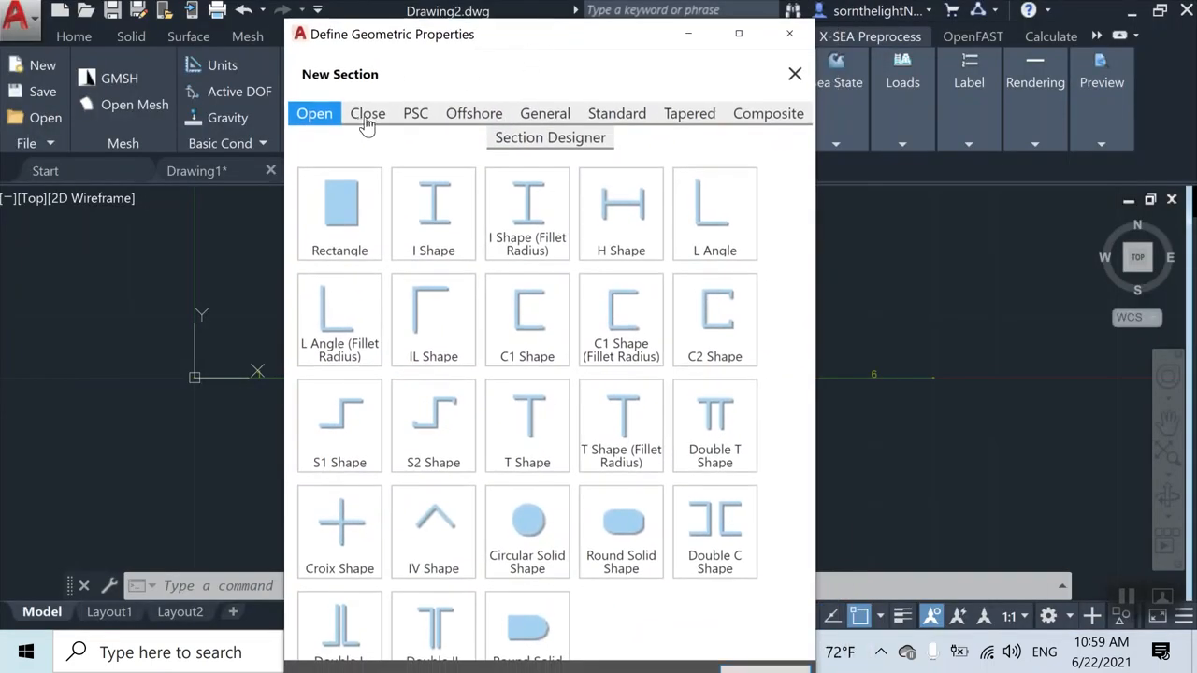
{"action": "left_click", "coordinate": [363, 120]}
{"action": "left_click", "coordinate": [422, 119]}
{"action": "left_click", "coordinate": [472, 116]}
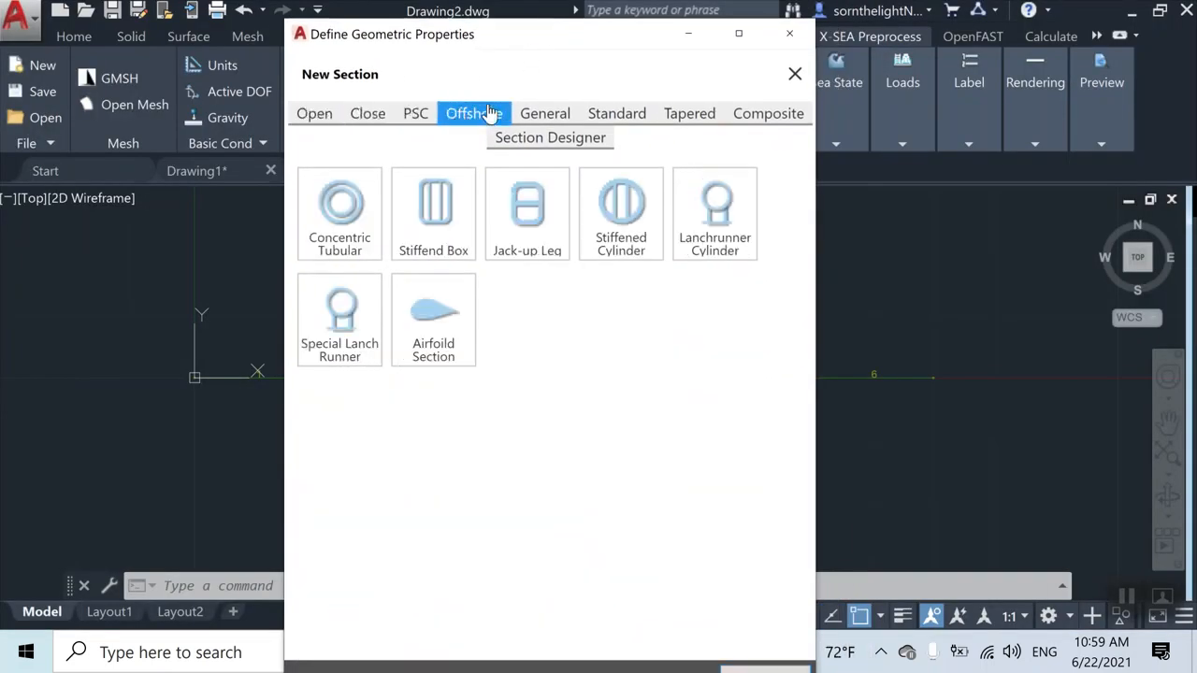
{"action": "left_click", "coordinate": [537, 116]}
{"action": "left_click", "coordinate": [617, 123]}
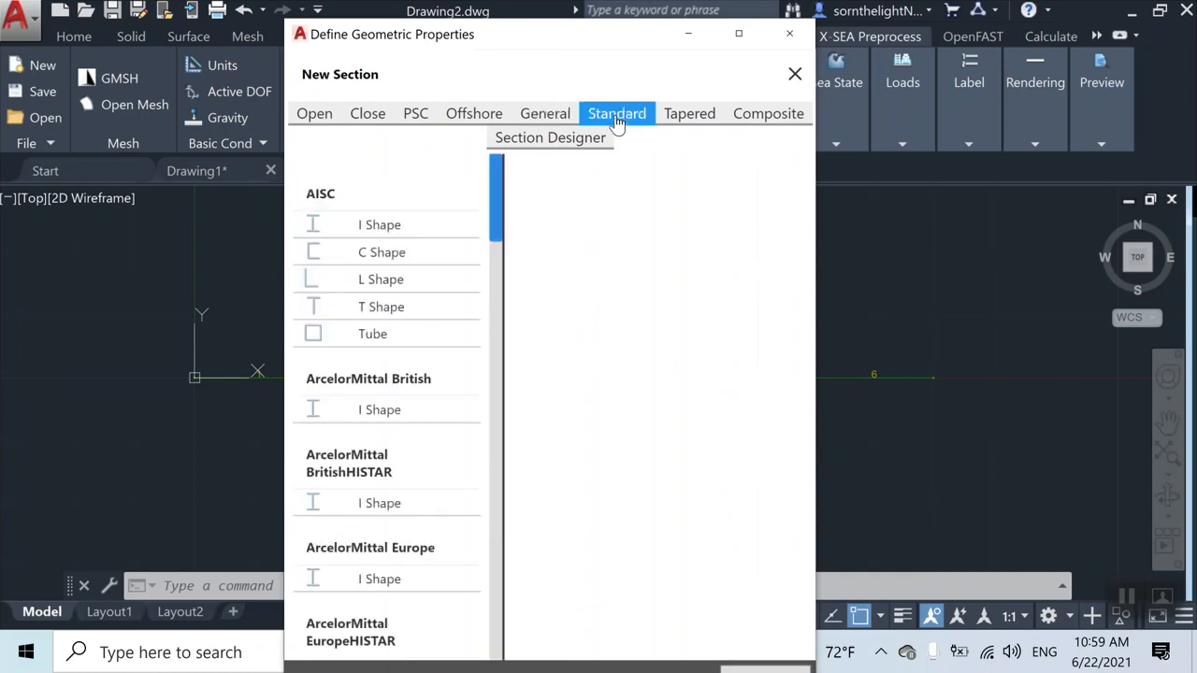
Step: Start a new section in Section Designer and place a rectangle about 2.1 m wide and 1.3 m high over the origin
{"action": "left_click", "coordinate": [565, 140]}
{"action": "left_click", "coordinate": [340, 245]}
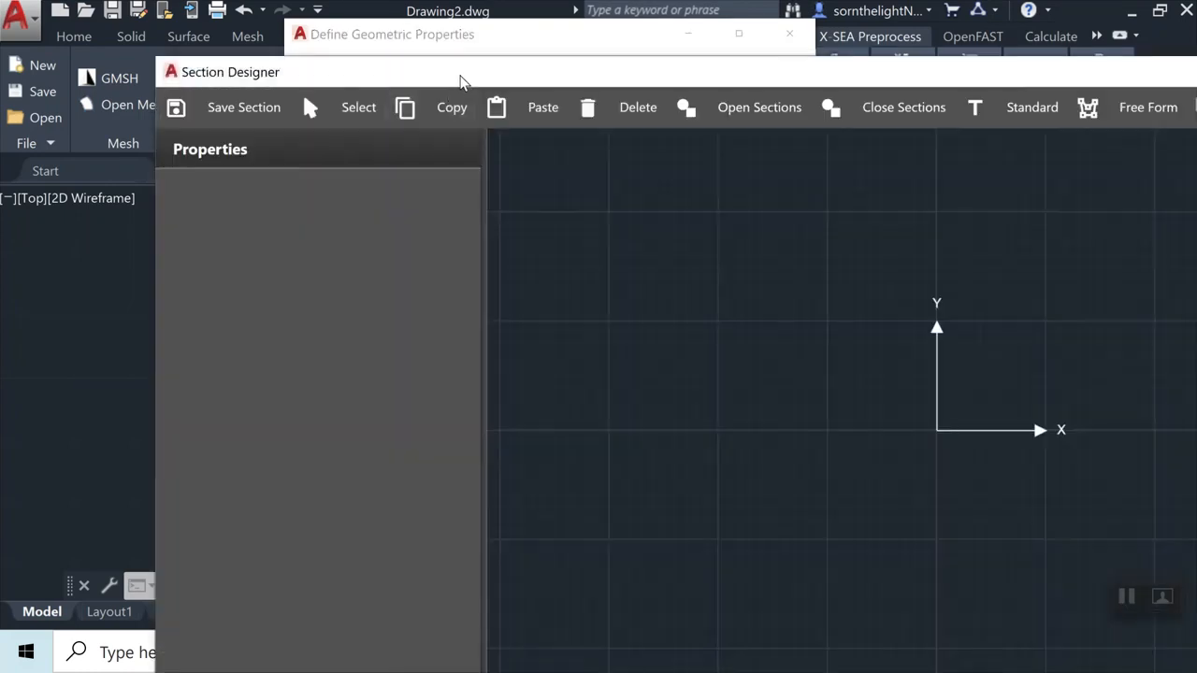
{"action": "left_click_drag", "start_coordinate": [459, 76], "coordinate": [294, 52]}
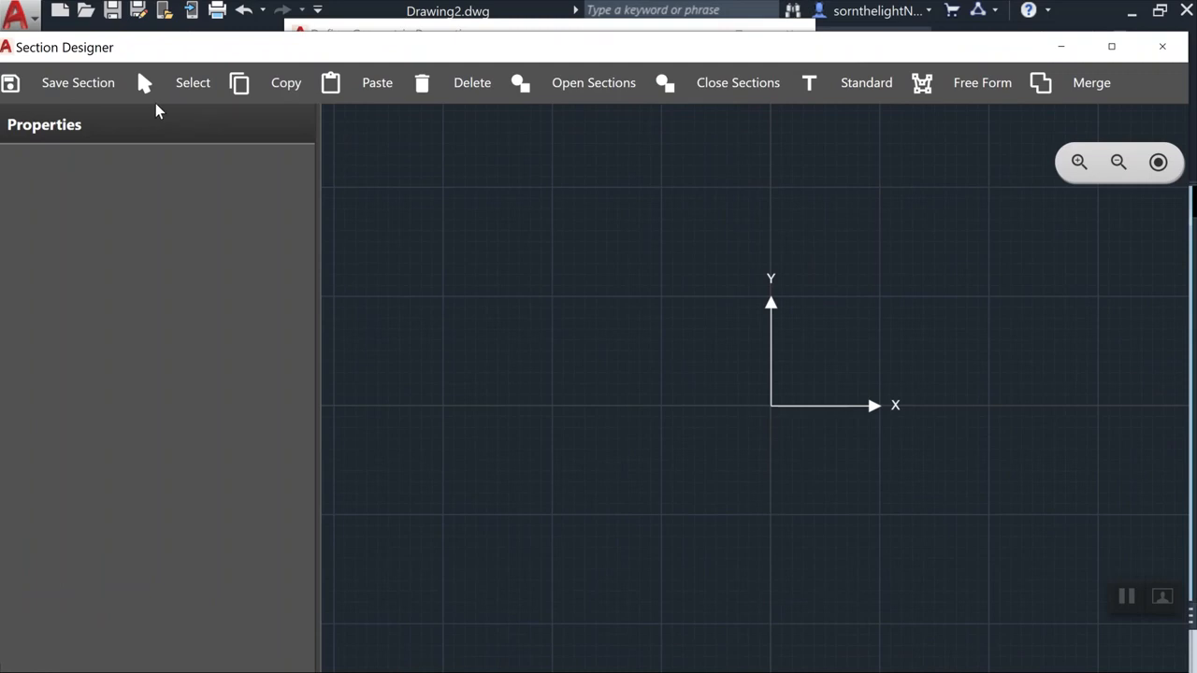
{"action": "left_click", "coordinate": [564, 95]}
{"action": "left_click", "coordinate": [586, 127]}
{"action": "left_click_drag", "start_coordinate": [620, 287], "coordinate": [847, 427]}
{"action": "left_click", "coordinate": [200, 86]}
{"action": "left_click_drag", "start_coordinate": [686, 354], "coordinate": [748, 379]}
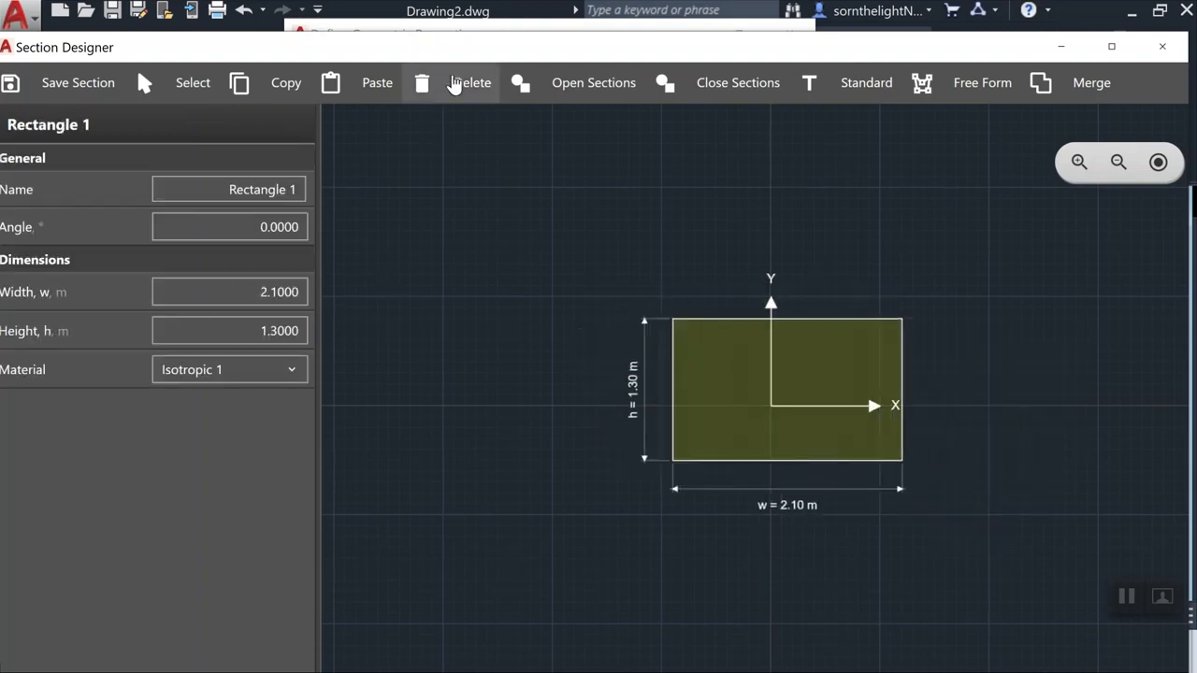
Step: Draw an I Shape (Fillet Radius) about 1.4 m high with flanges about 1.1 m wide below the rectangle
{"action": "left_click", "coordinate": [561, 82]}
{"action": "left_click", "coordinate": [581, 157]}
{"action": "mouse_move", "coordinate": [747, 472]}
{"action": "left_mouse_down"}
{"action": "mouse_move", "coordinate": [914, 657]}
{"action": "mouse_move", "coordinate": [870, 625]}
{"action": "left_mouse_up"}
Step: Reposition the rectangle and the I shape so the I shape sits centered just beneath the rectangle
{"action": "left_click", "coordinate": [187, 83]}
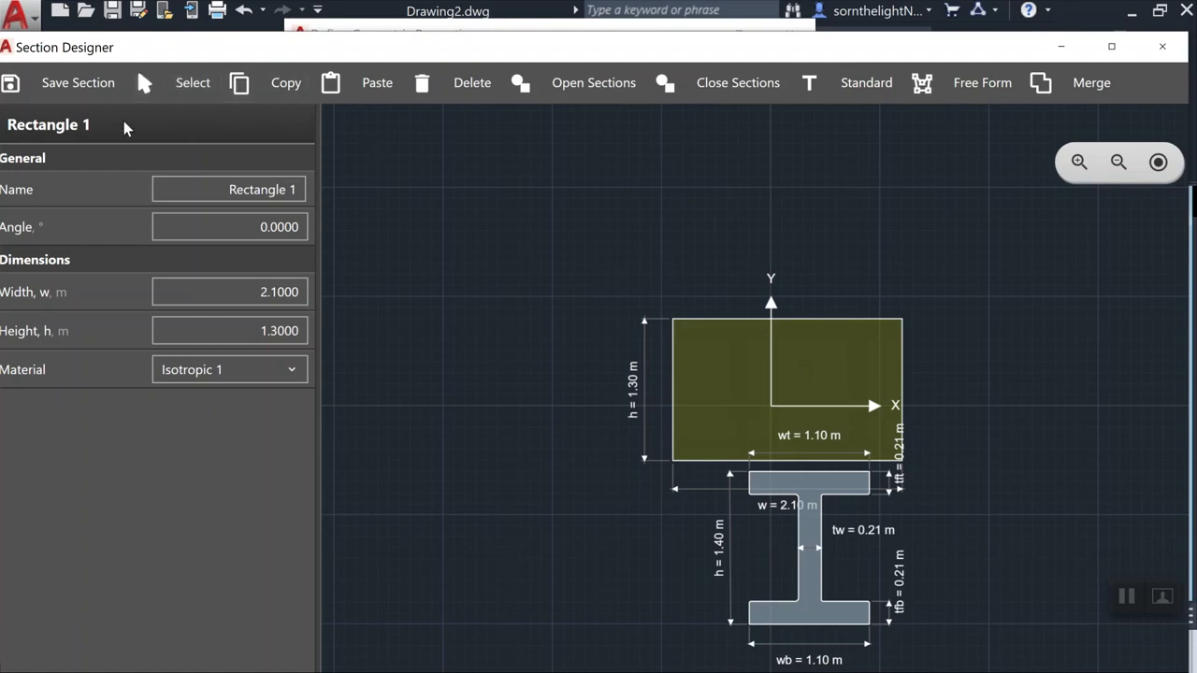
{"action": "left_click_drag", "start_coordinate": [812, 454], "coordinate": [800, 464]}
{"action": "left_click_drag", "start_coordinate": [663, 378], "coordinate": [675, 314]}
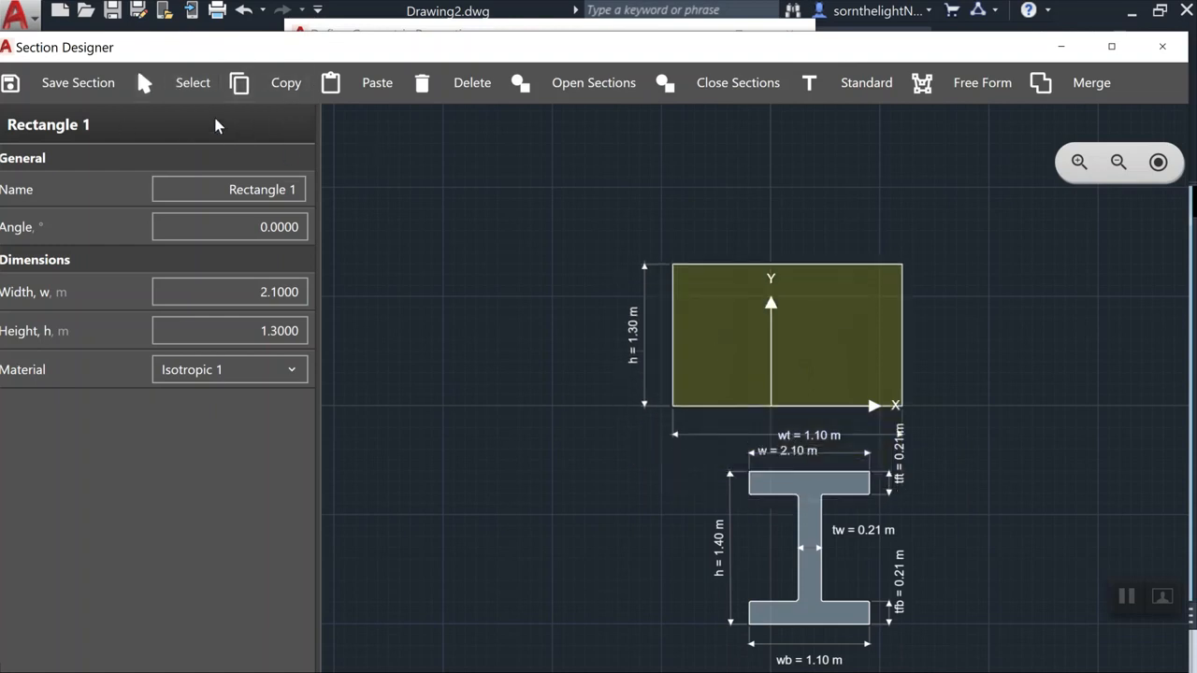
{"action": "left_click_drag", "start_coordinate": [227, 45], "coordinate": [231, 22]}
{"action": "left_click", "coordinate": [825, 460]}
{"action": "left_click_drag", "start_coordinate": [814, 471], "coordinate": [782, 437]}
{"action": "left_click_drag", "start_coordinate": [769, 293], "coordinate": [719, 234]}
{"action": "left_click_drag", "start_coordinate": [726, 285], "coordinate": [716, 175]}
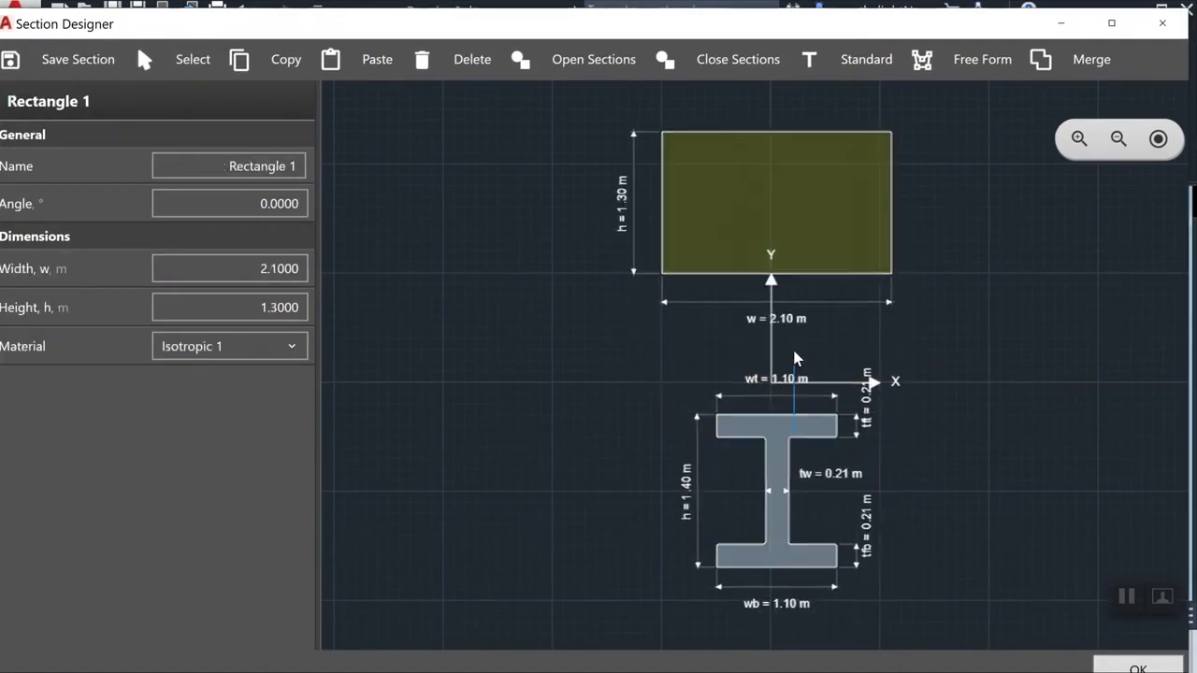
{"action": "left_click", "coordinate": [772, 446]}
{"action": "left_click_drag", "start_coordinate": [773, 446], "coordinate": [774, 346]}
{"action": "left_click", "coordinate": [786, 265]}
{"action": "left_click_drag", "start_coordinate": [791, 230], "coordinate": [797, 258]}
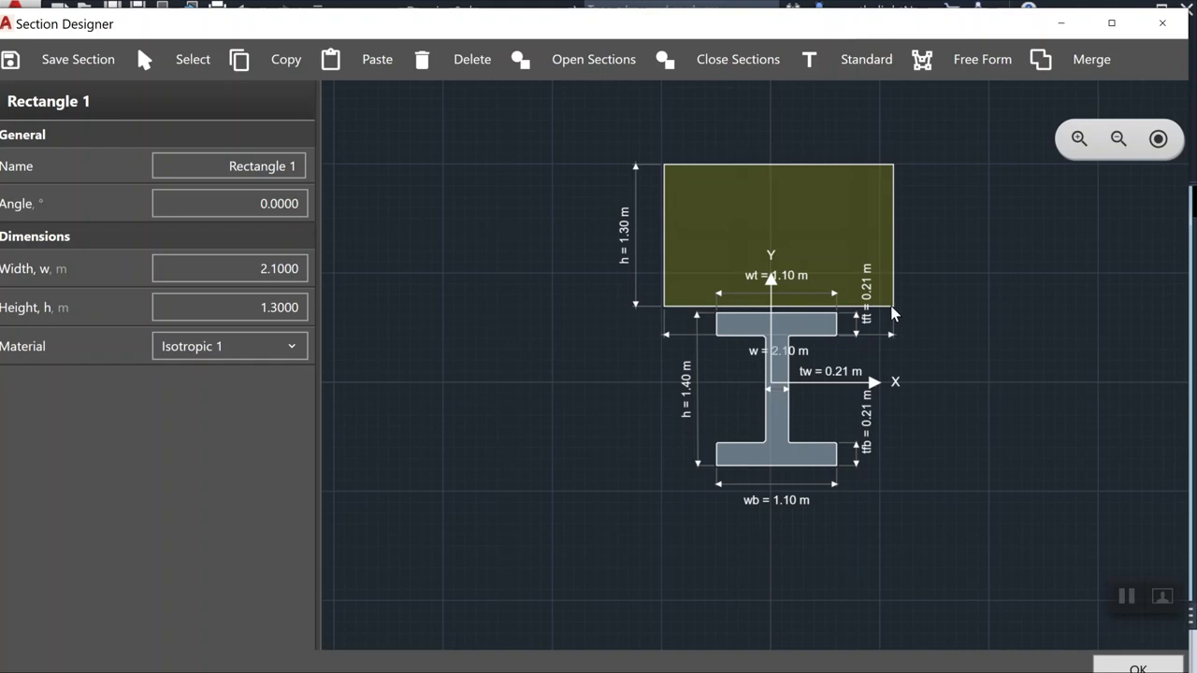
Step: View the dimension settings of the I shape, and close Section Designer without saving the section
{"action": "left_click", "coordinate": [800, 412]}
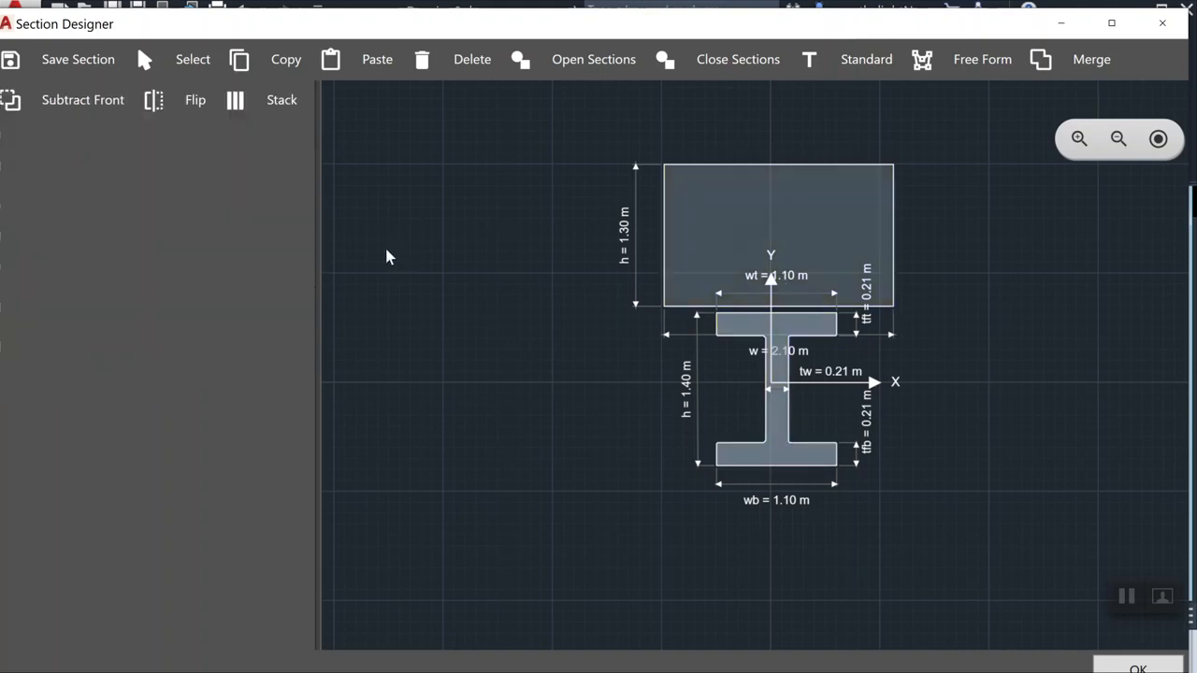
{"action": "left_click", "coordinate": [780, 406]}
{"action": "left_click_drag", "start_coordinate": [269, 270], "coordinate": [328, 280]}
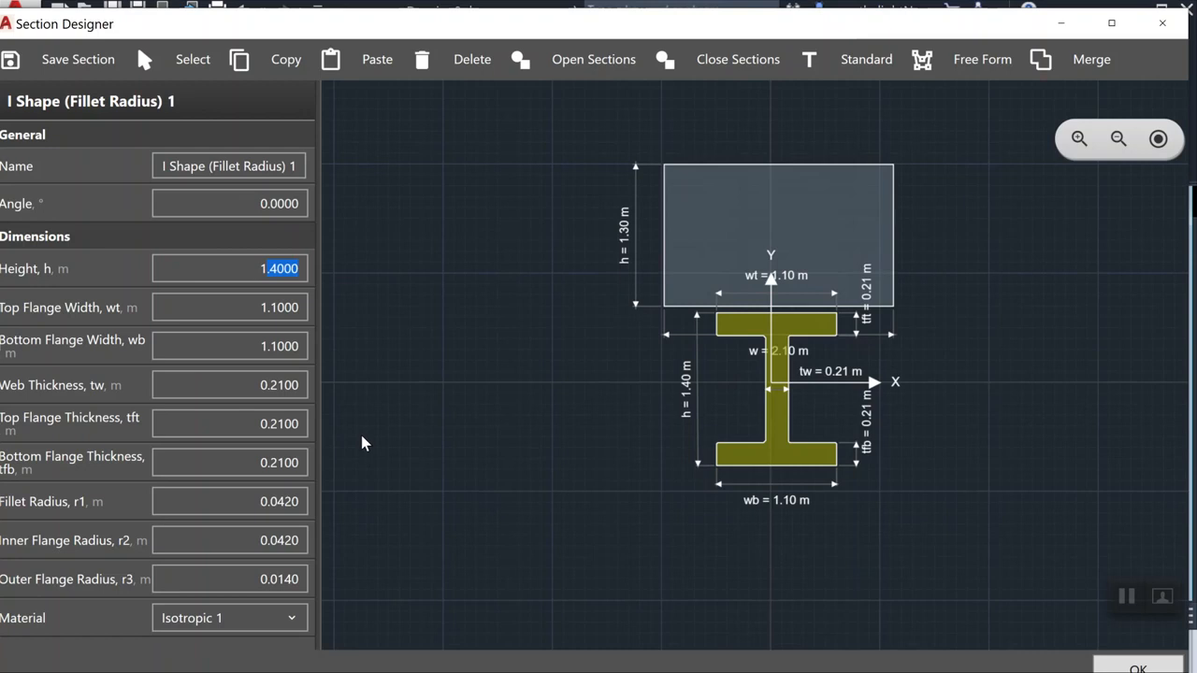
{"action": "left_click", "coordinate": [1167, 27]}
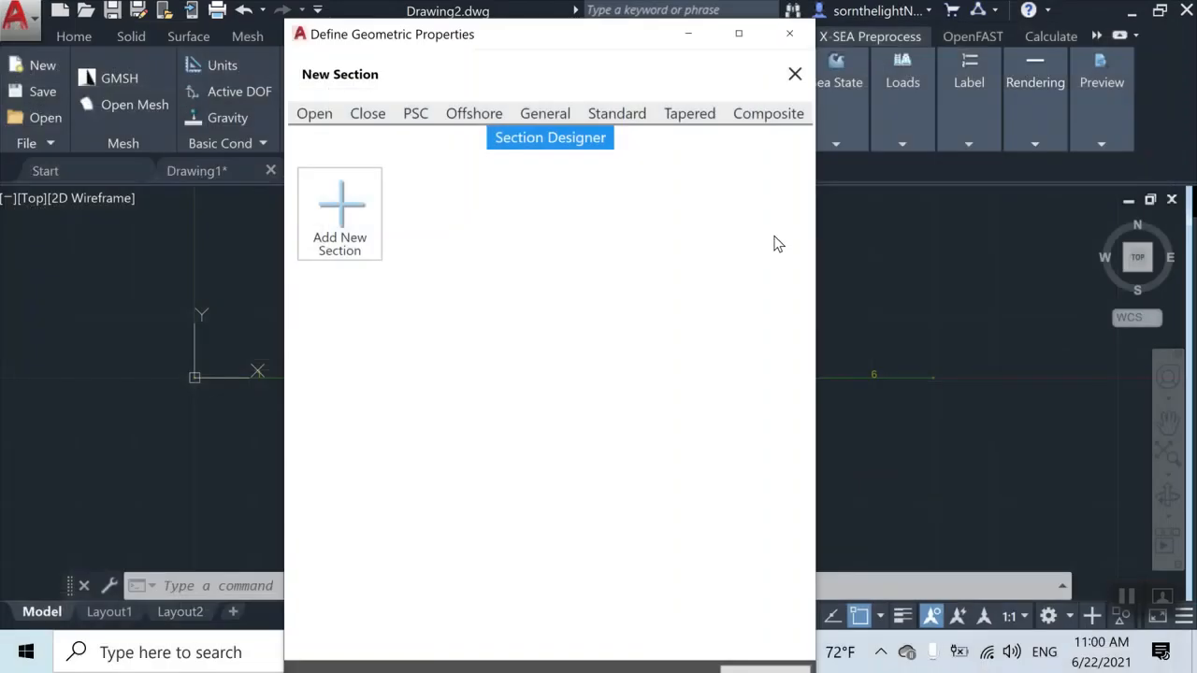
Step: Create an open Rectangle section named Rectangle 1 with width 0.2 m and height 0.1 m
{"action": "left_click", "coordinate": [312, 116]}
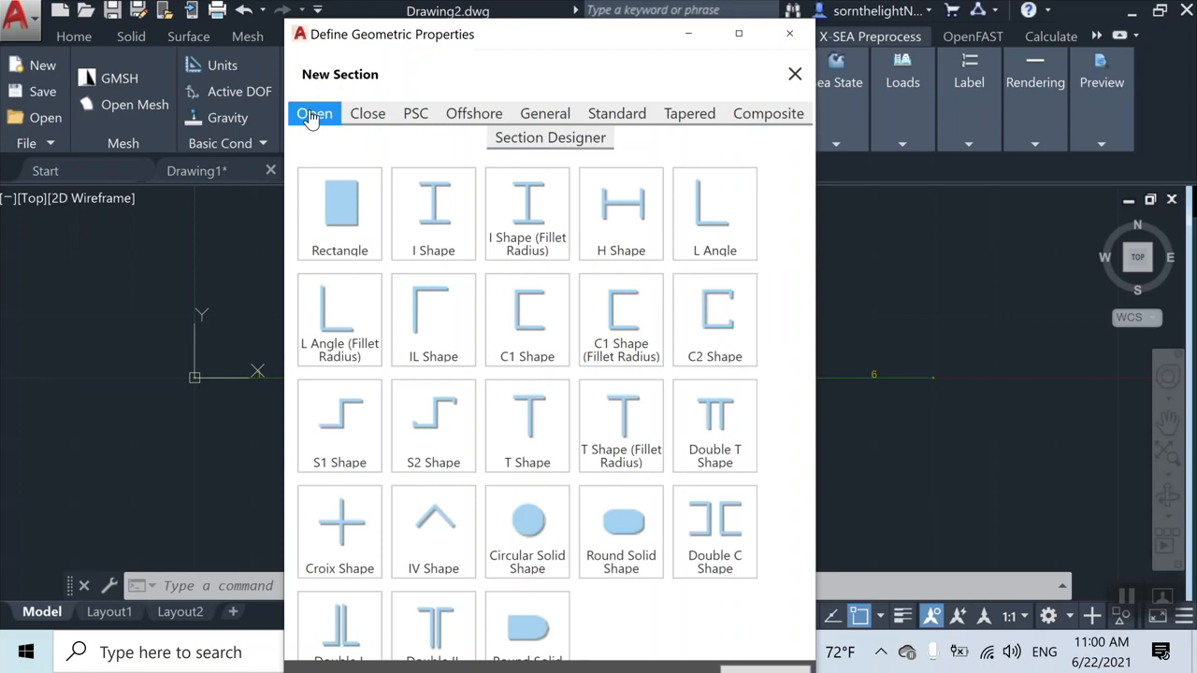
{"action": "left_click", "coordinate": [349, 243]}
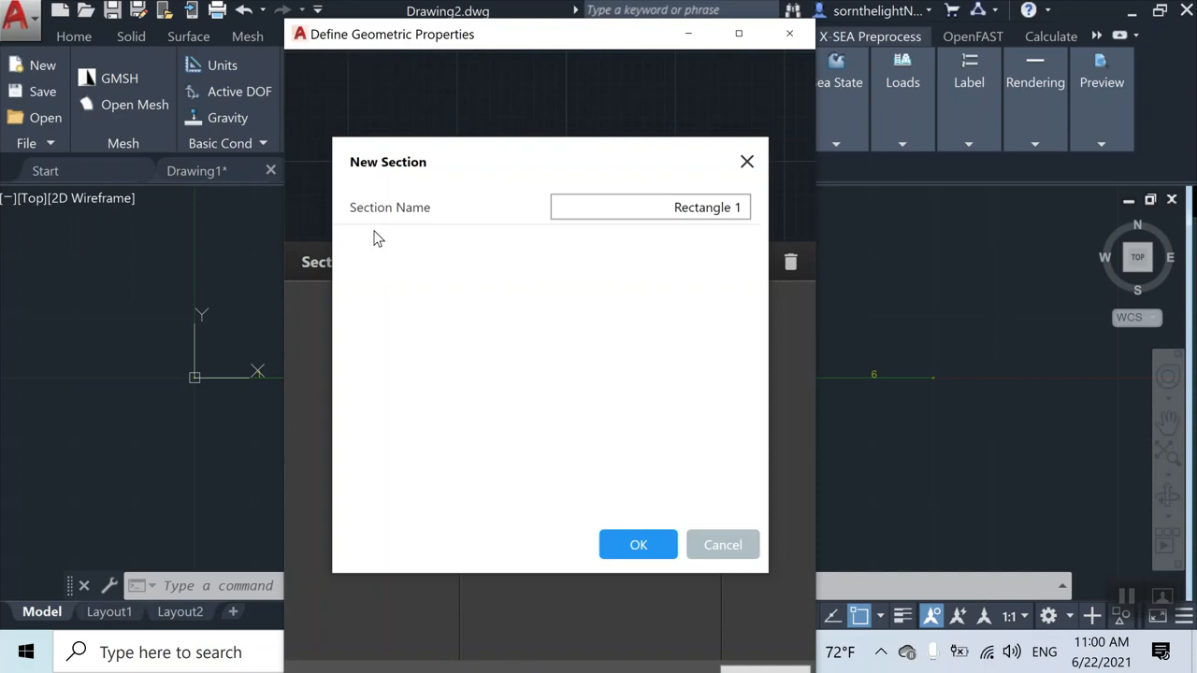
{"action": "left_click_drag", "start_coordinate": [684, 207], "coordinate": [760, 202]}
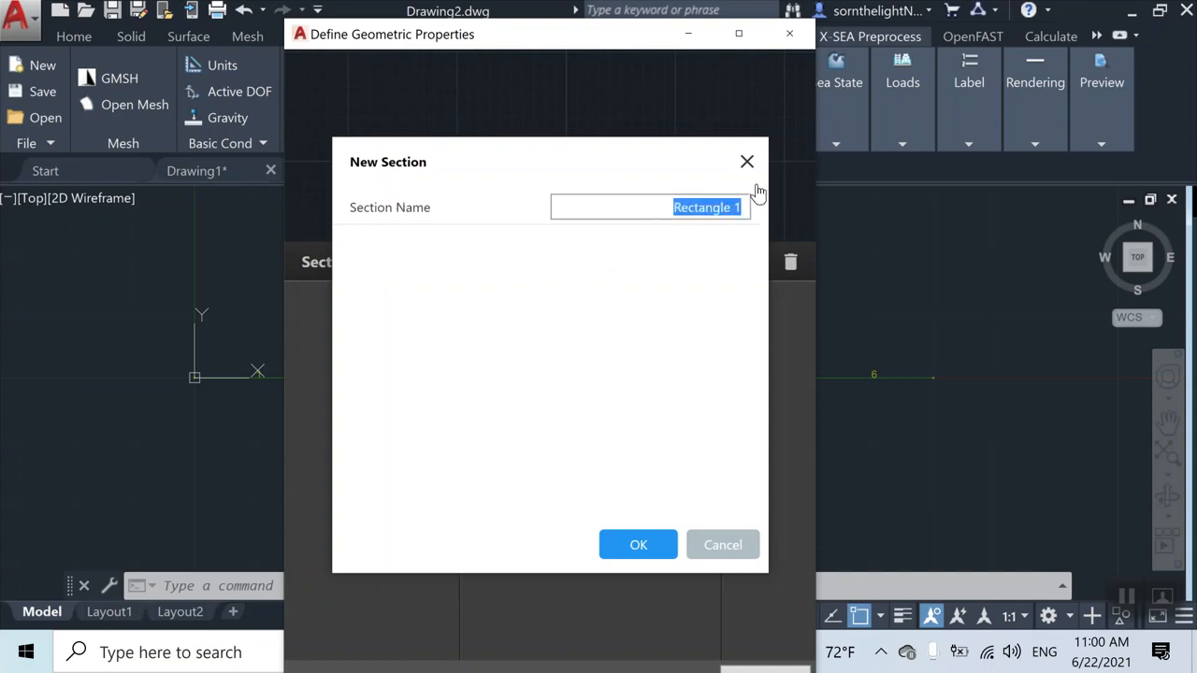
{"action": "left_click", "coordinate": [637, 551]}
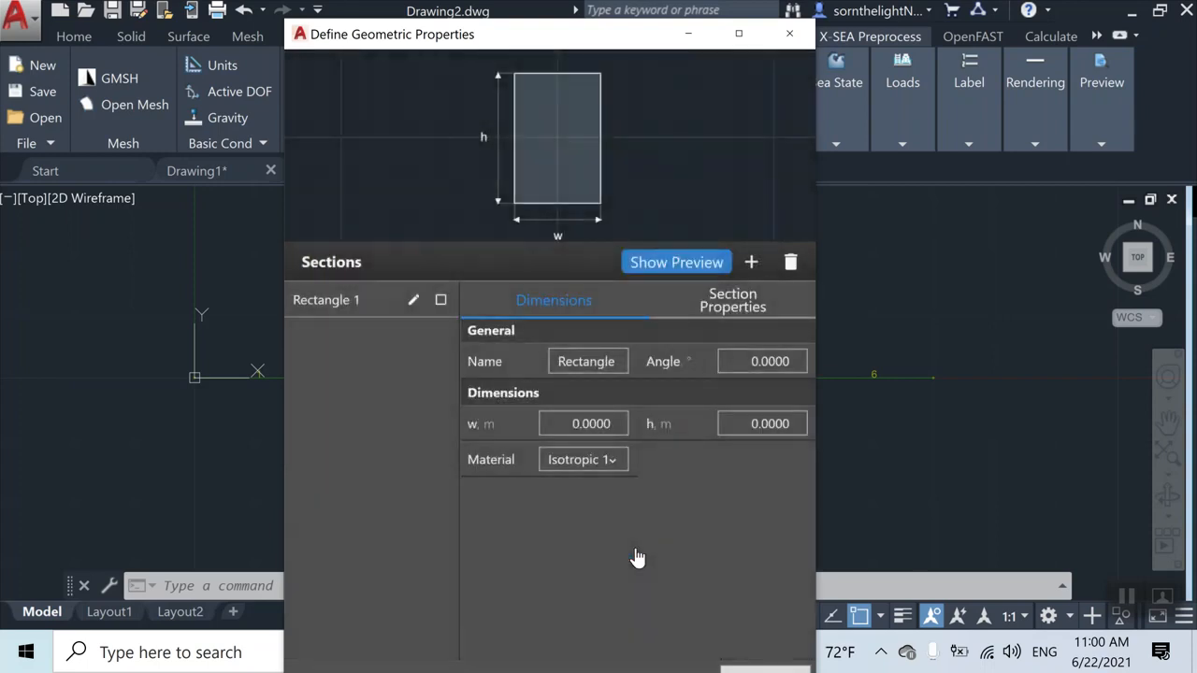
{"action": "left_click", "coordinate": [557, 423]}
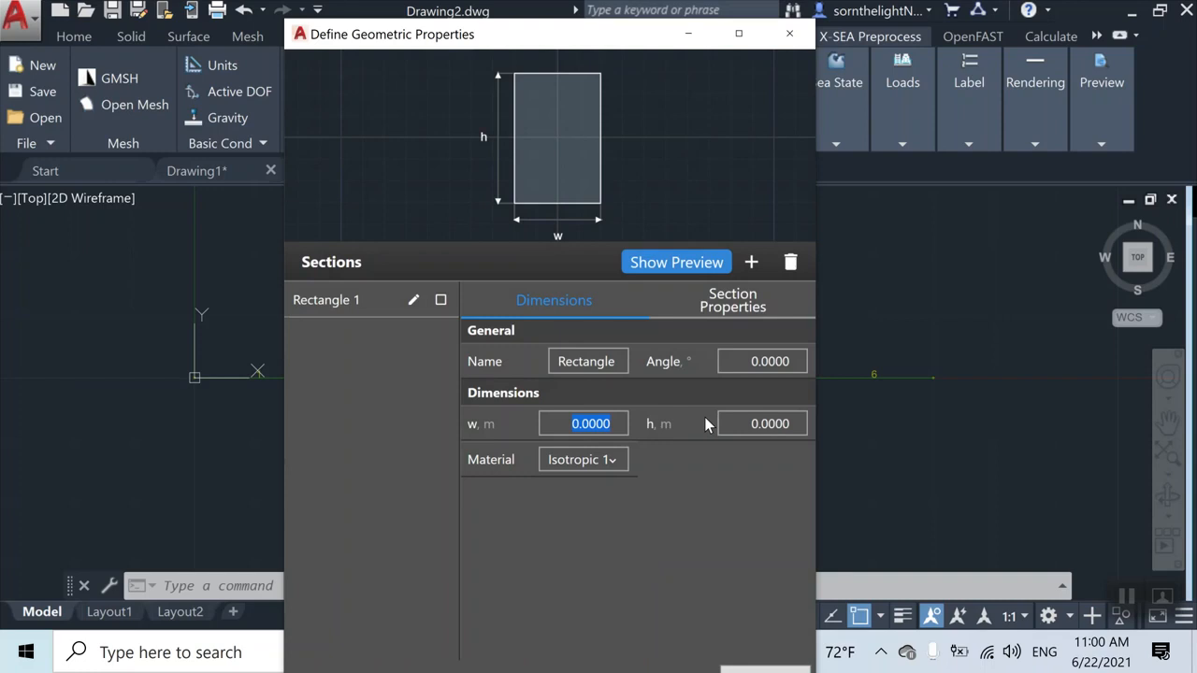
{"action": "type", "text": "0.2"}
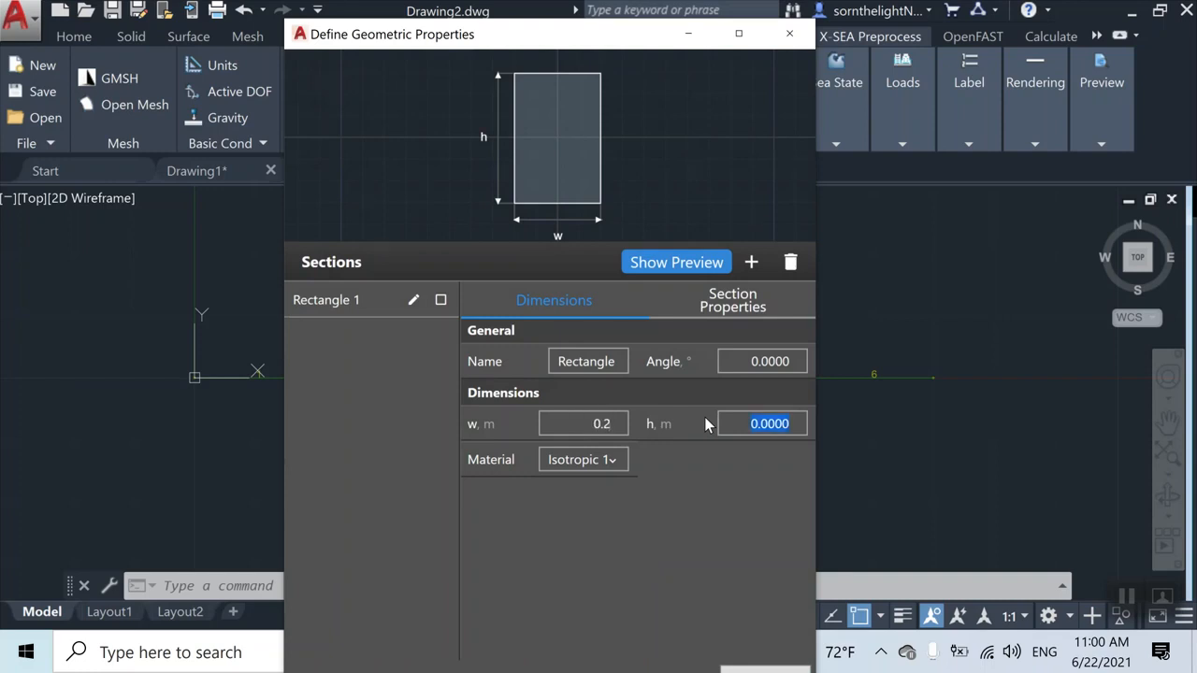
{"action": "type", "text": "0.1"}
Step: Preview the rectangle section, check its calculated section properties, and confirm the section definition
{"action": "left_click_drag", "start_coordinate": [640, 40], "coordinate": [619, 33]}
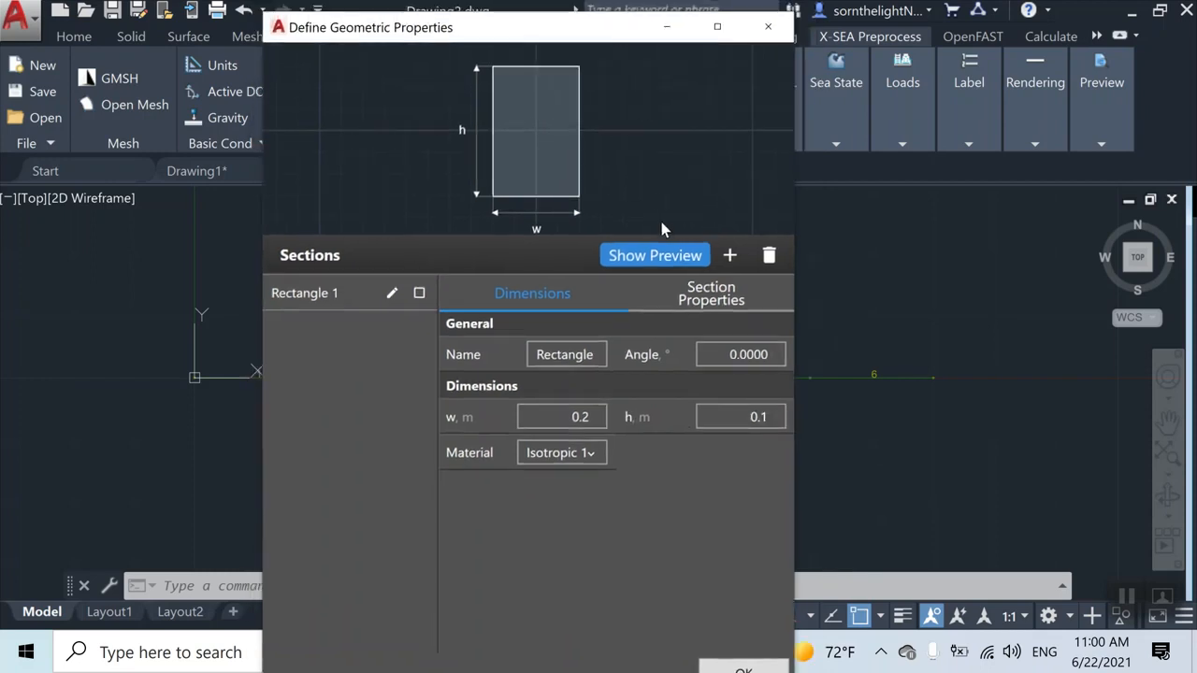
{"action": "left_click", "coordinate": [674, 256]}
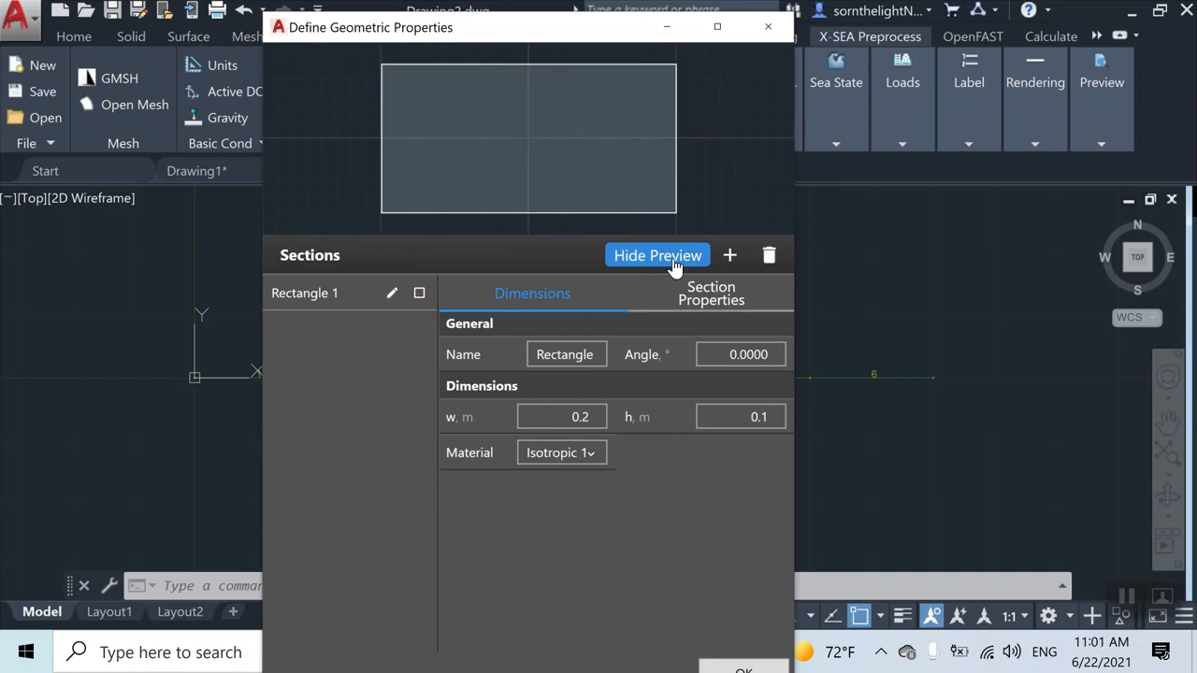
{"action": "left_click", "coordinate": [741, 311]}
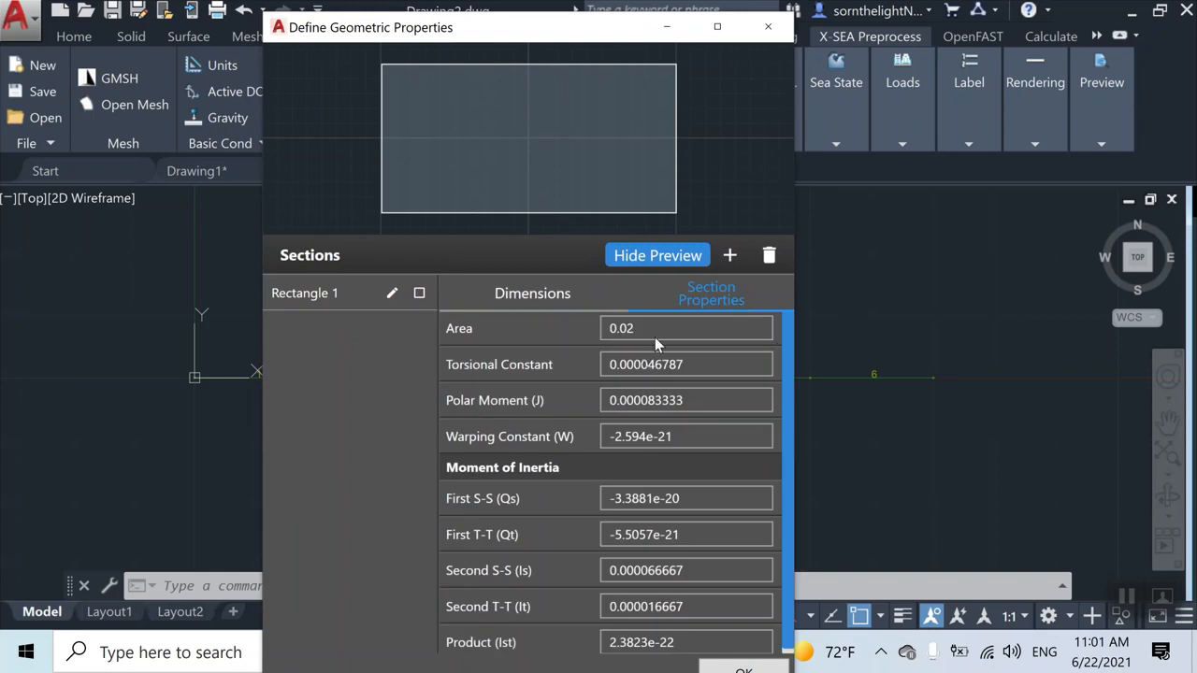
{"action": "scroll", "coordinate": [788, 436], "scroll_direction": "down", "scroll_amount": 1}
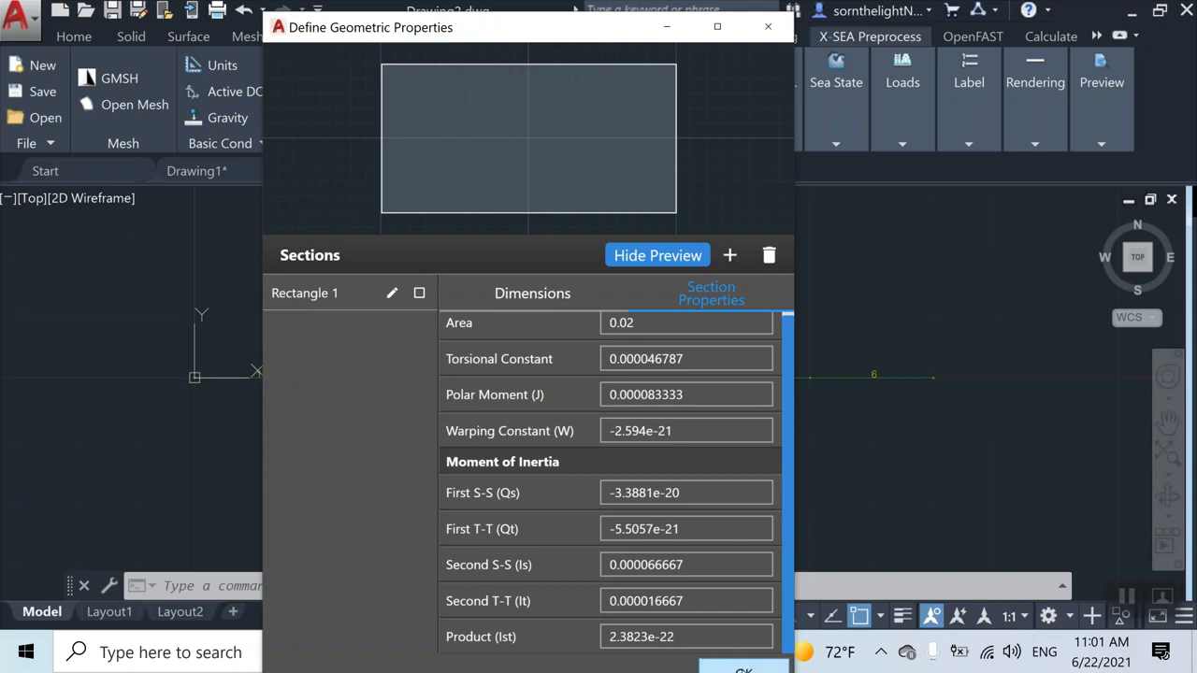
{"action": "left_click", "coordinate": [744, 670]}
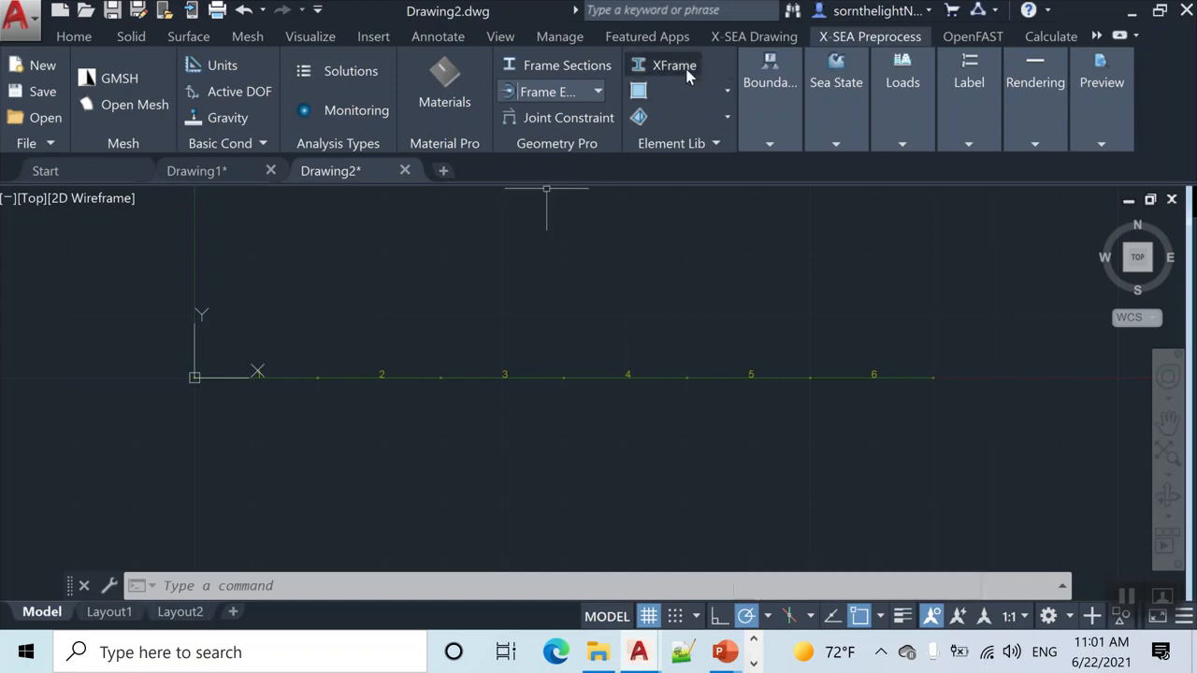
Step: Look through the surface and solid element types offered in the element library
{"action": "left_click", "coordinate": [731, 89]}
{"action": "left_click", "coordinate": [733, 93]}
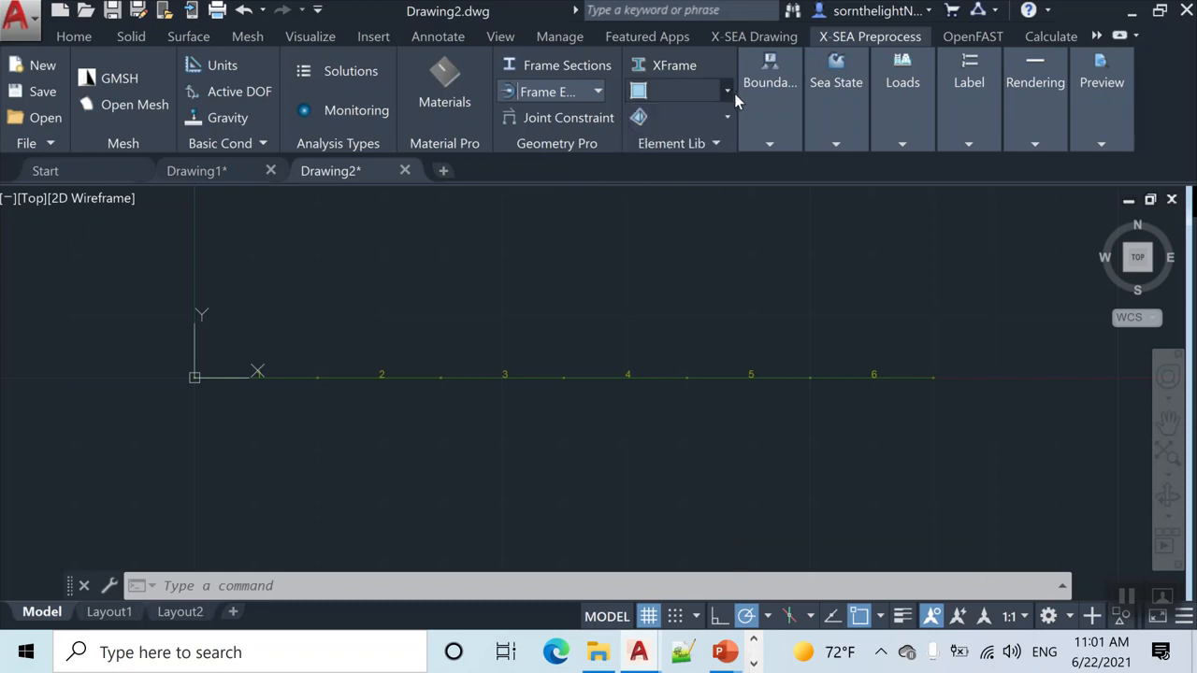
{"action": "left_click", "coordinate": [729, 119]}
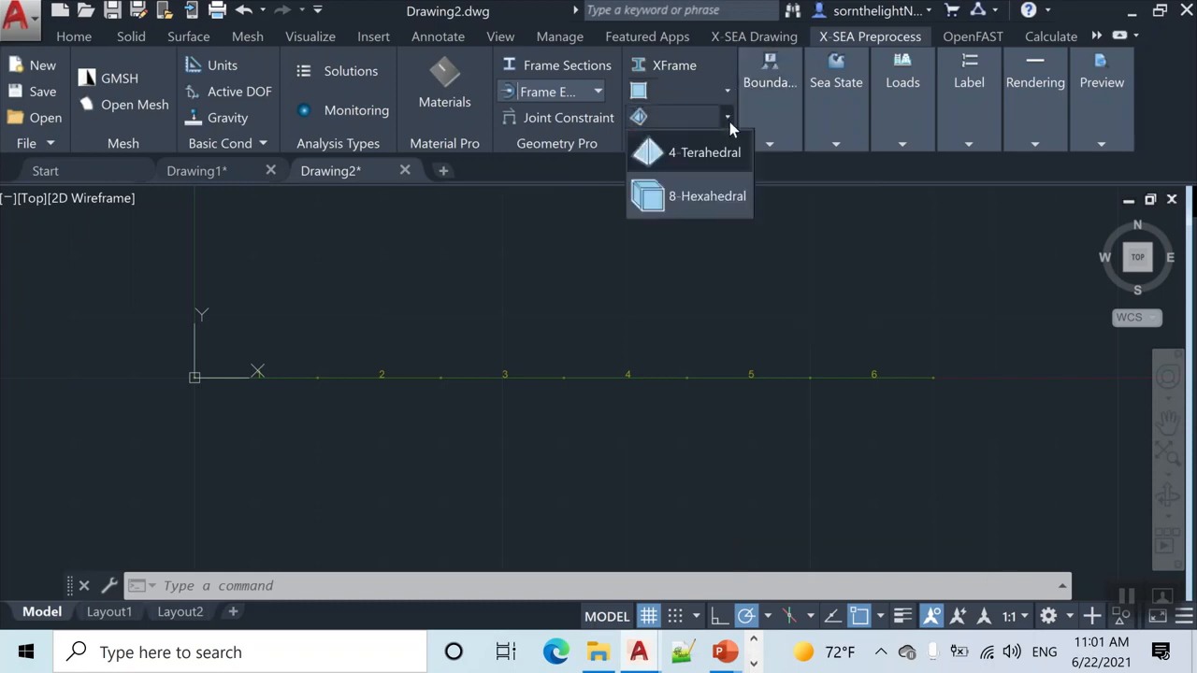
Step: Switch to Windows Settings, set the display scaling to 250% (Recommended), and return to AutoCAD to check the shell element types
{"action": "left_click", "coordinate": [730, 123]}
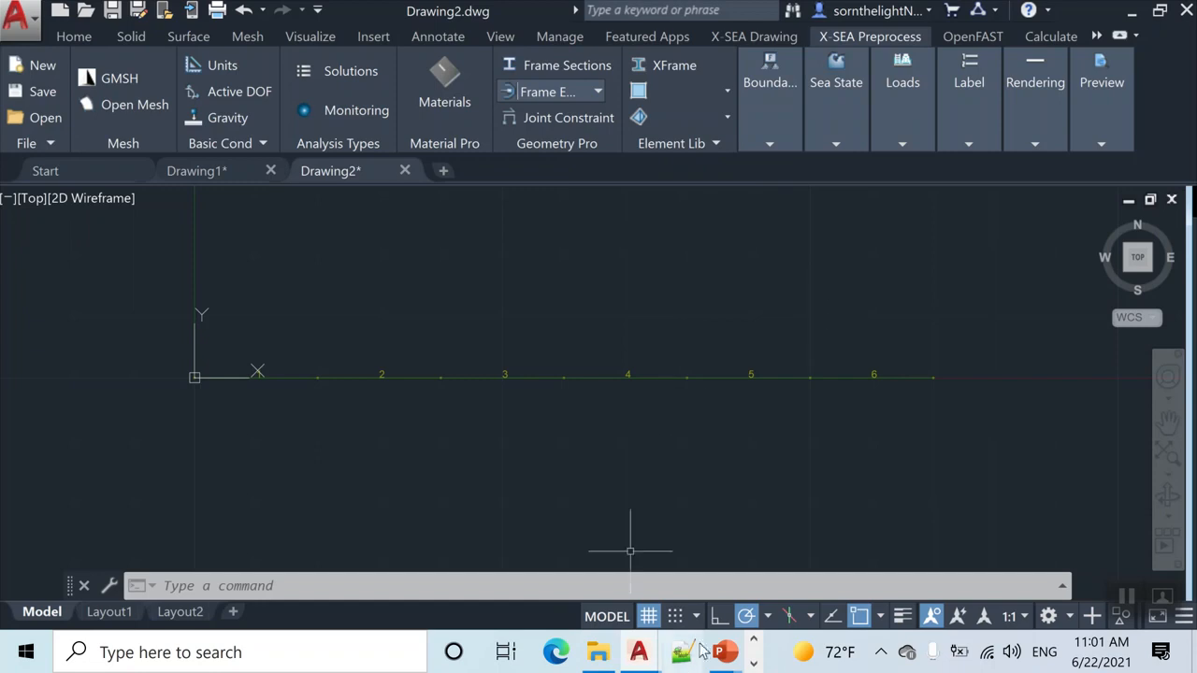
{"action": "left_click", "coordinate": [765, 669]}
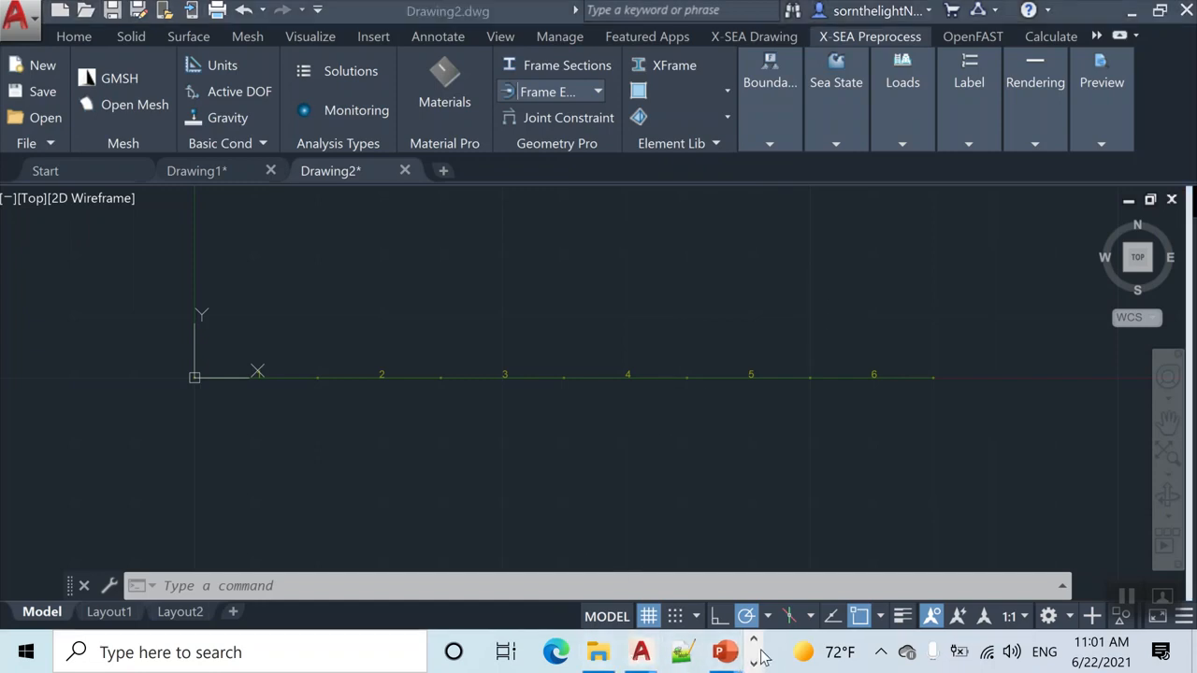
{"action": "left_click", "coordinate": [665, 651]}
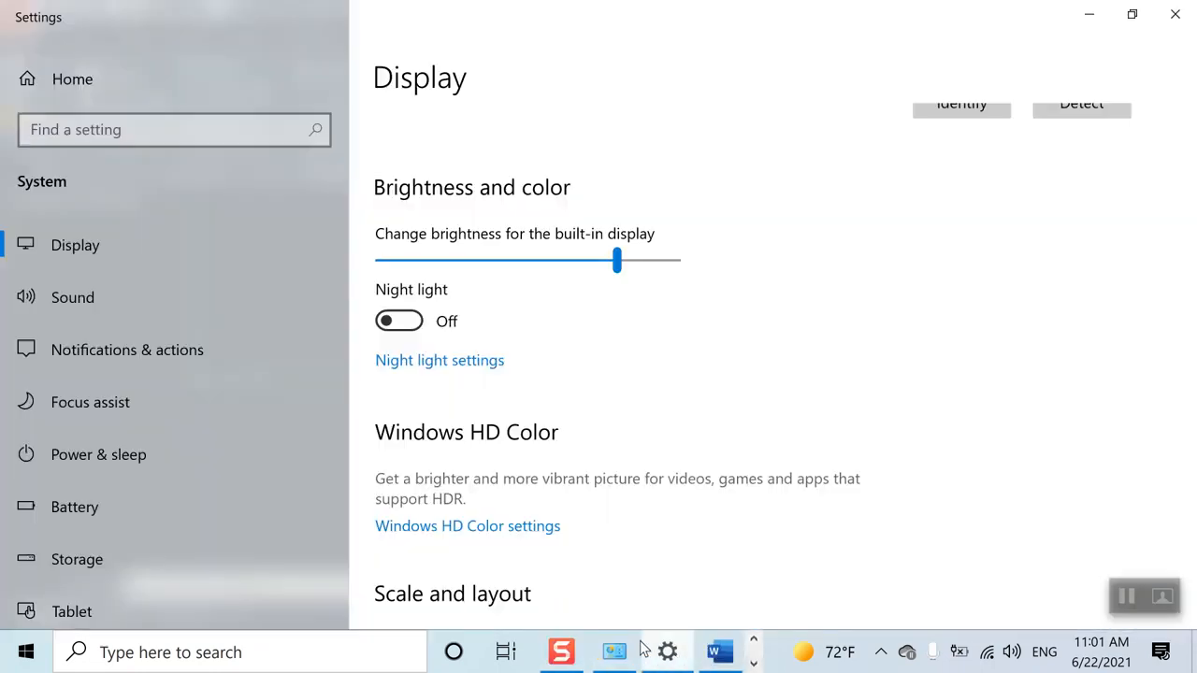
{"action": "scroll", "coordinate": [526, 472], "scroll_direction": "down", "scroll_amount": 3}
{"action": "left_click", "coordinate": [487, 437]}
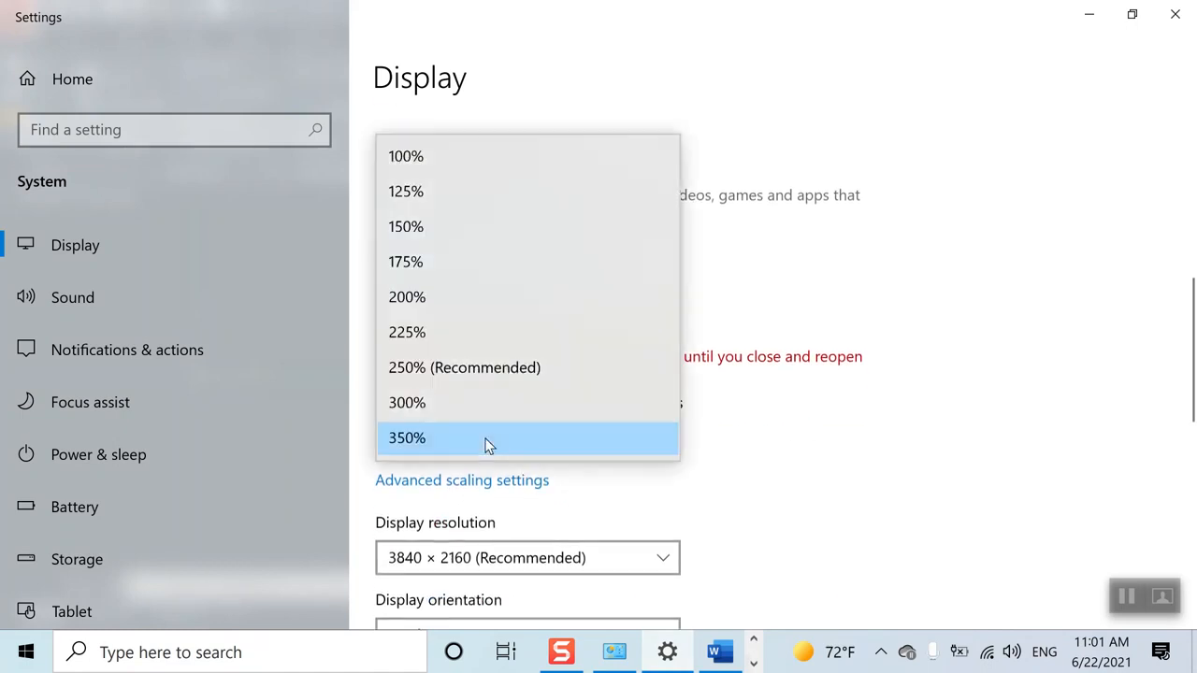
{"action": "left_click", "coordinate": [473, 374]}
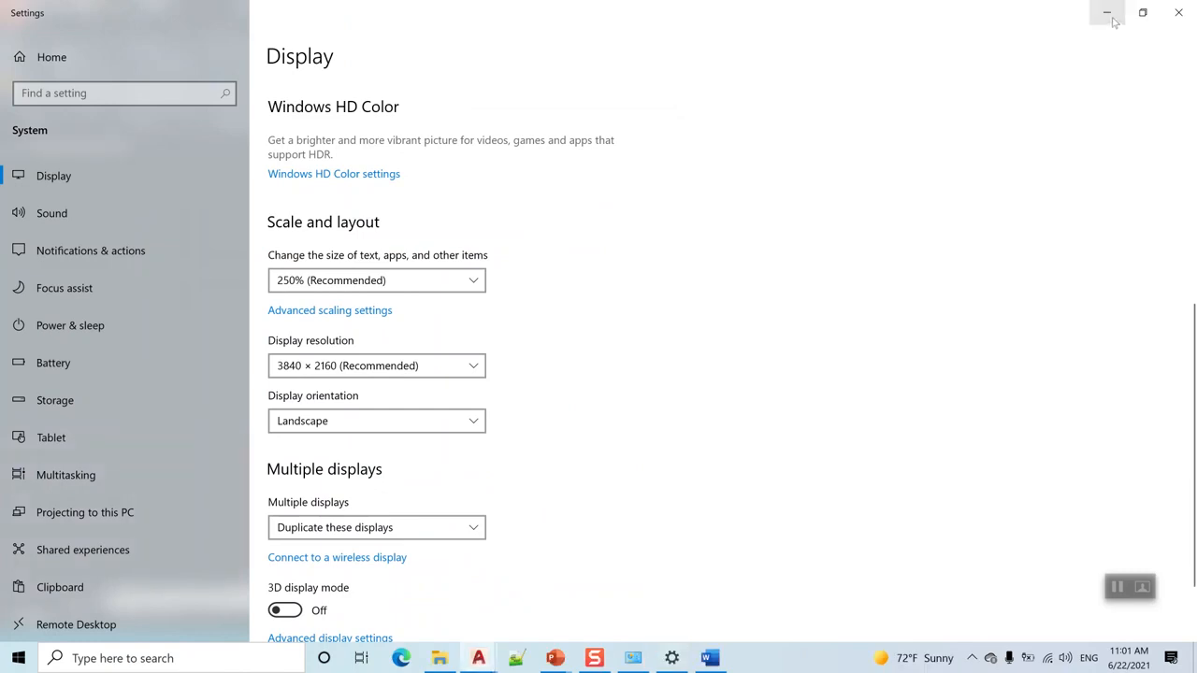
{"action": "left_click", "coordinate": [1111, 17]}
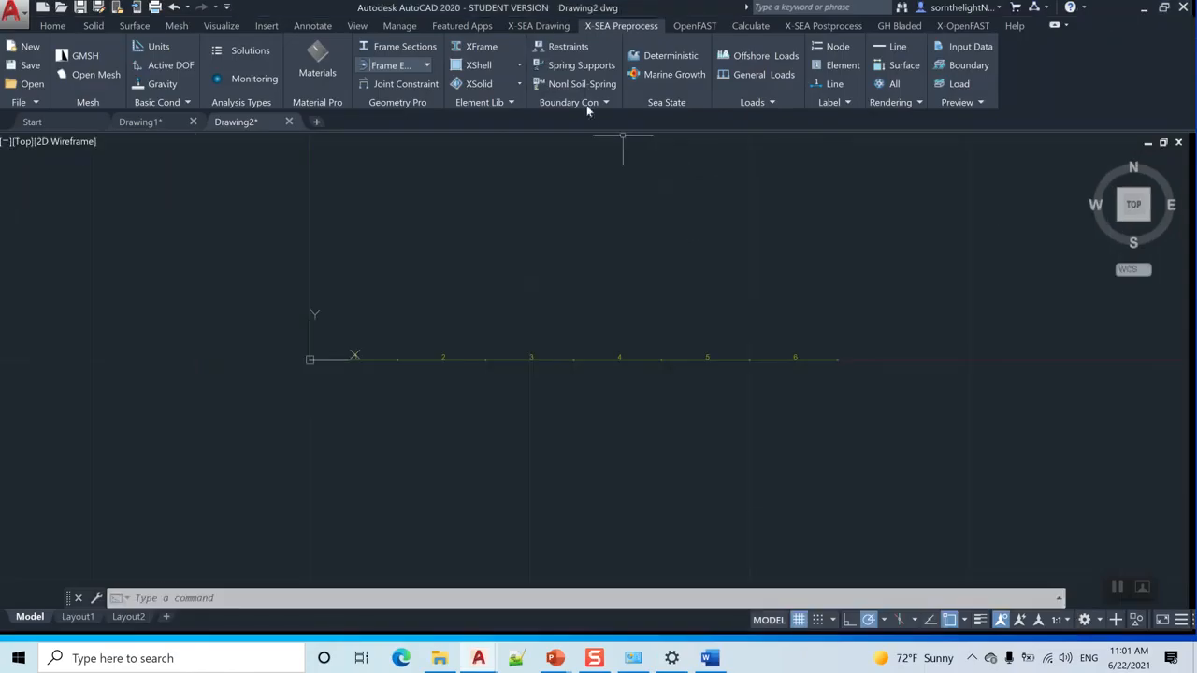
{"action": "left_click", "coordinate": [519, 66]}
{"action": "left_click", "coordinate": [518, 67]}
Step: Switch to Windows Settings, set the display scaling to 350%, and return to AutoCAD
{"action": "left_click", "coordinate": [672, 659]}
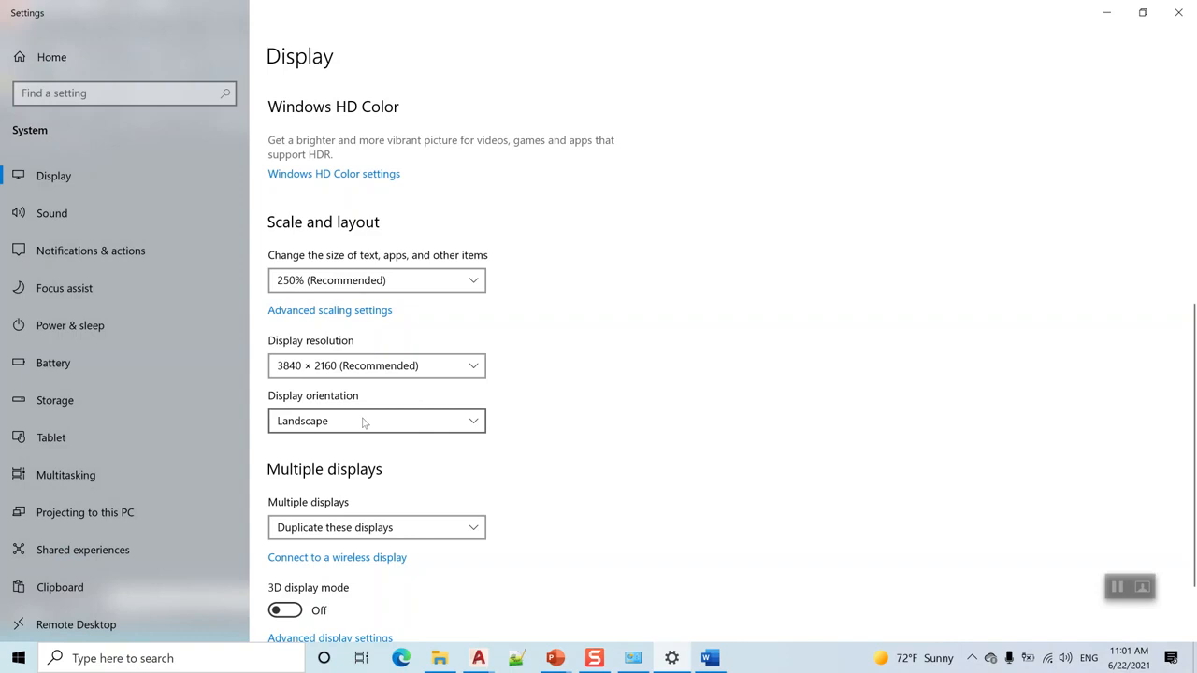
{"action": "left_click", "coordinate": [388, 280]}
{"action": "left_click", "coordinate": [345, 327]}
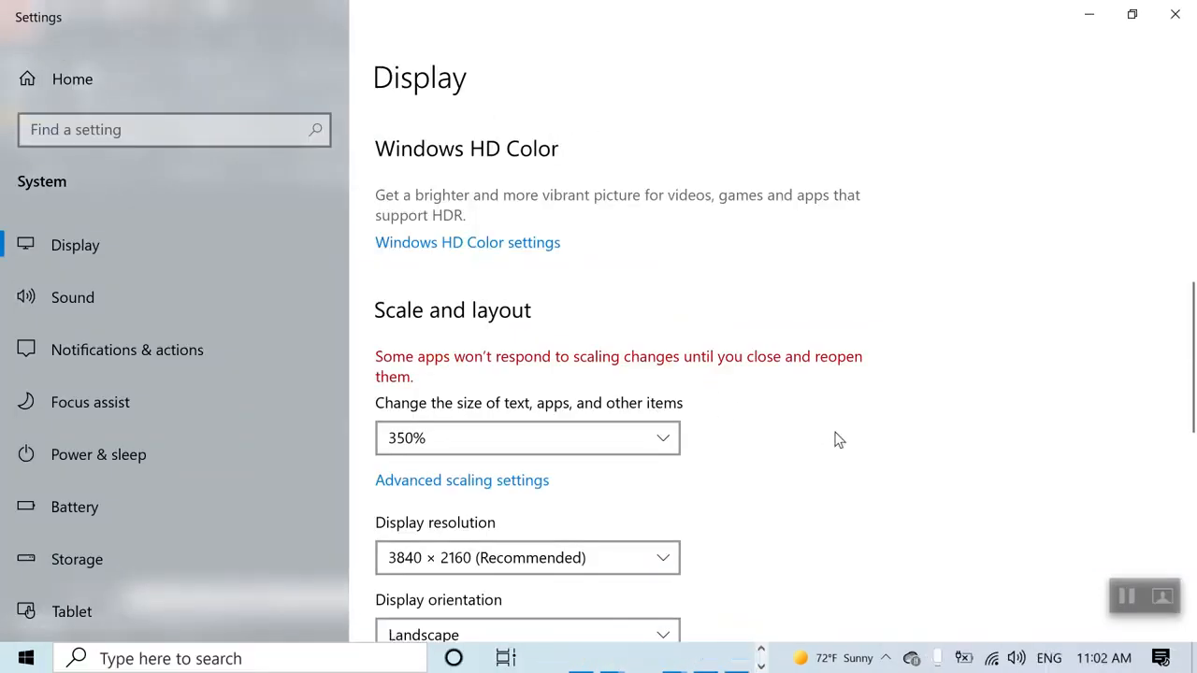
{"action": "left_click", "coordinate": [1090, 13]}
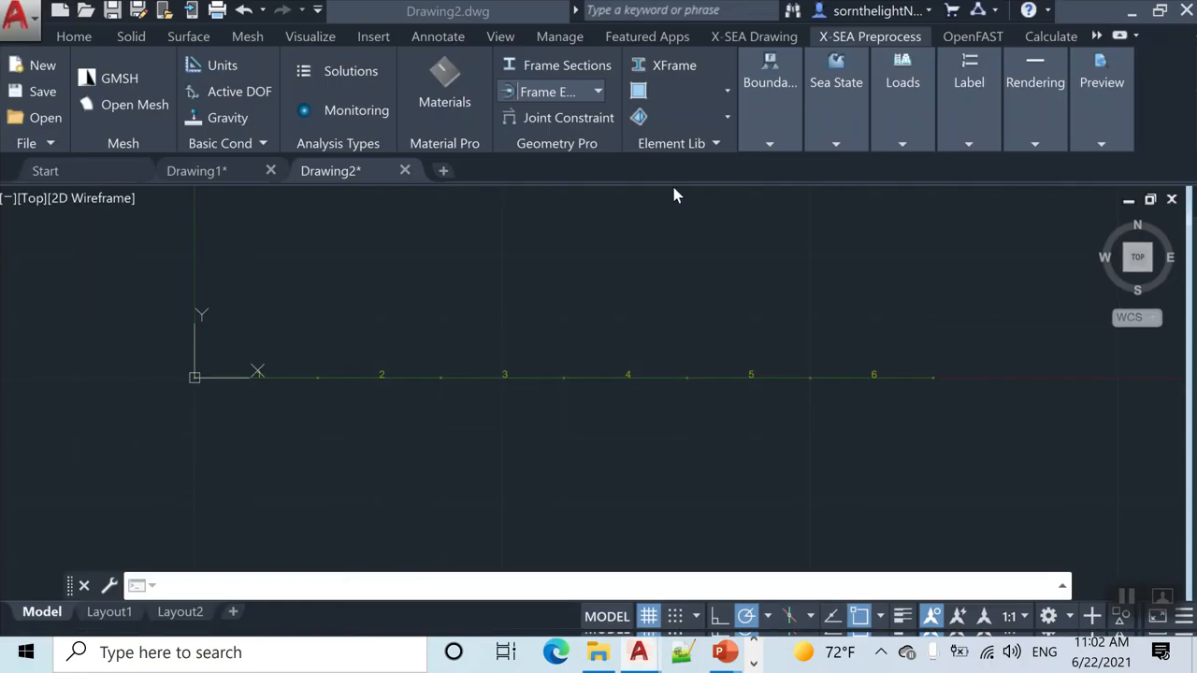
Step: Start assigning XFrame 1 with the Linear Elastic material and choose Rectangle 1 as its cross section
{"action": "left_click", "coordinate": [660, 71]}
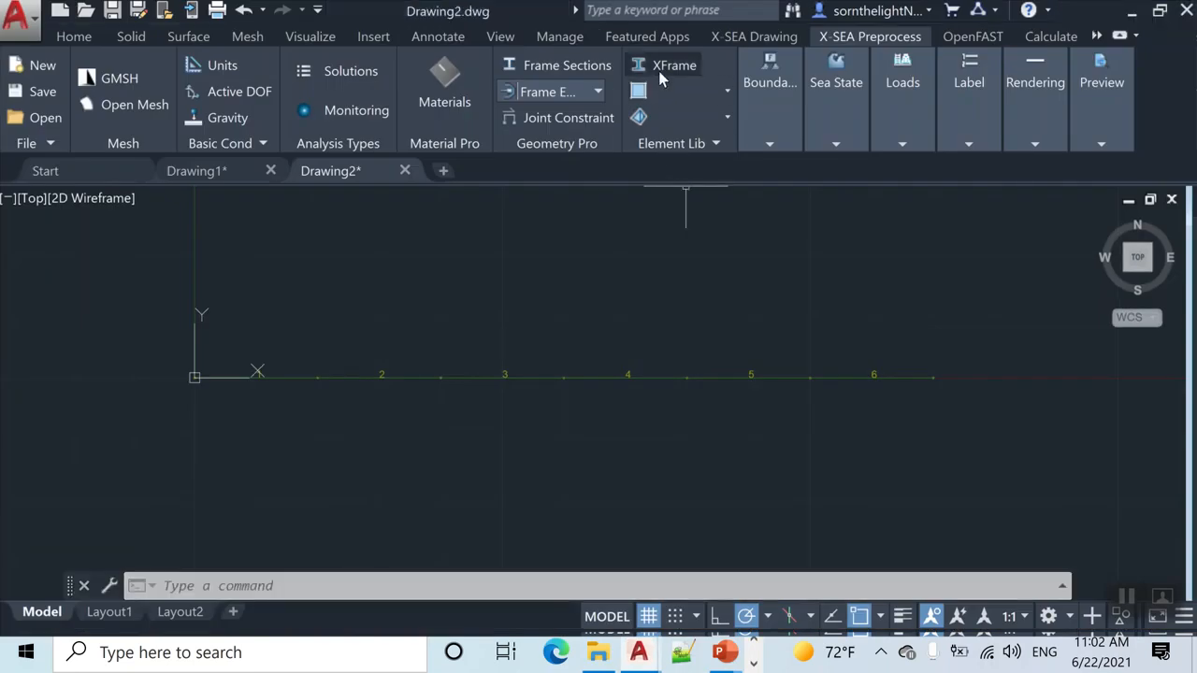
{"action": "left_click_drag", "start_coordinate": [433, 3], "coordinate": [278, 94]}
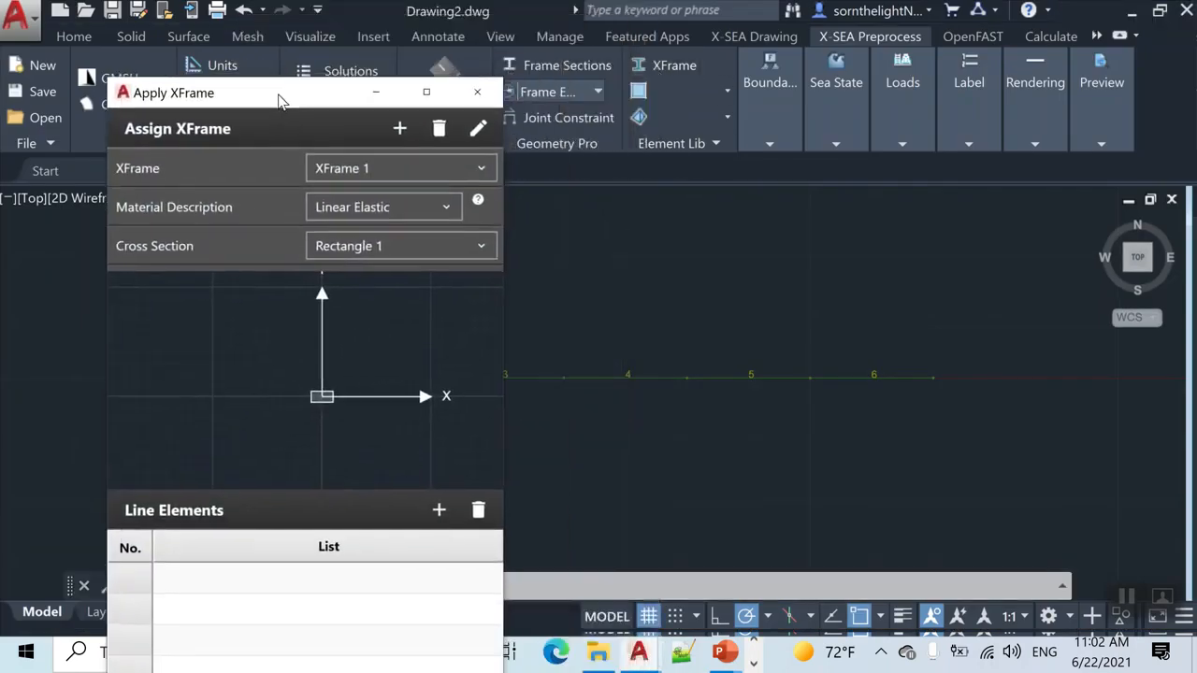
{"action": "left_click", "coordinate": [422, 244]}
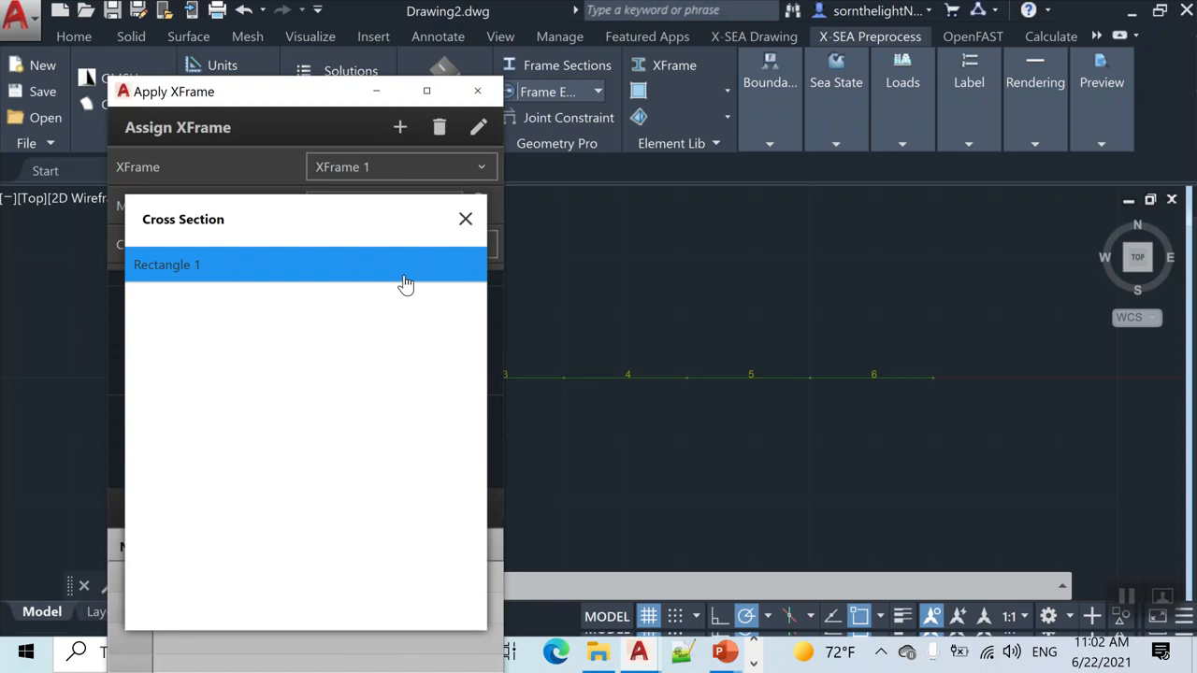
{"action": "left_click", "coordinate": [404, 271]}
{"action": "left_click_drag", "start_coordinate": [325, 93], "coordinate": [226, 106]}
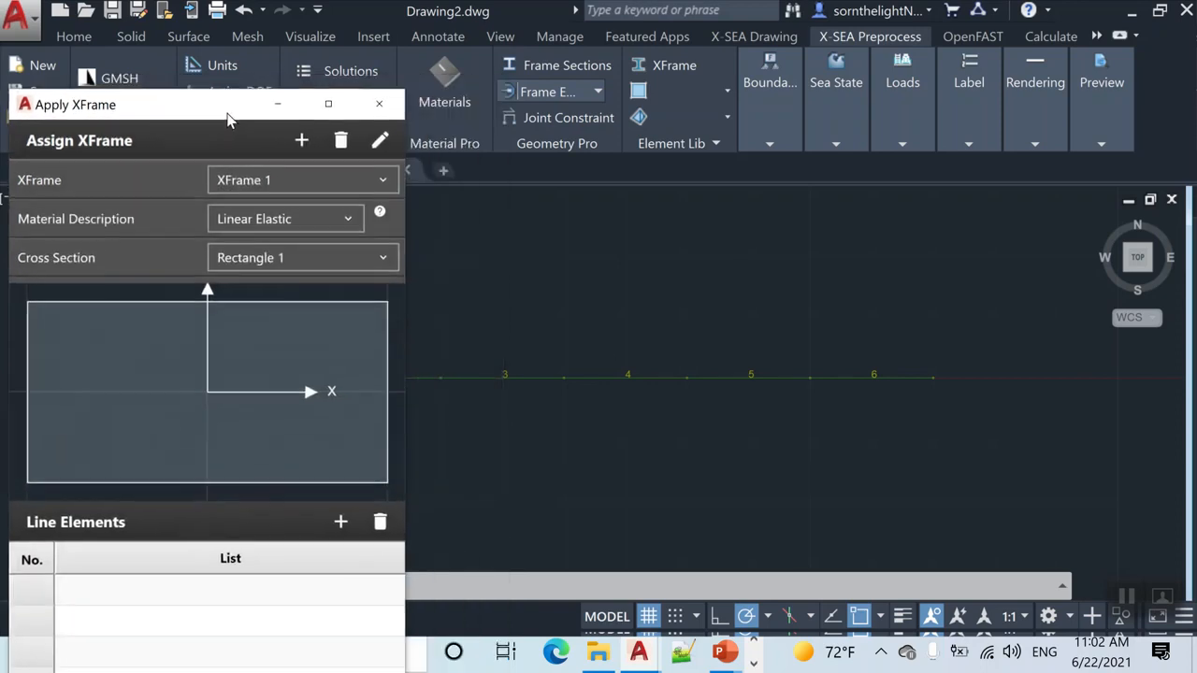
Step: Assign XFrame 1 to all six line elements of the beam and close the assignment
{"action": "scroll", "coordinate": [600, 357], "scroll_direction": "down", "scroll_amount": 1}
{"action": "middle_click_drag", "start_coordinate": [521, 293], "coordinate": [559, 319]}
{"action": "left_click", "coordinate": [989, 463]}
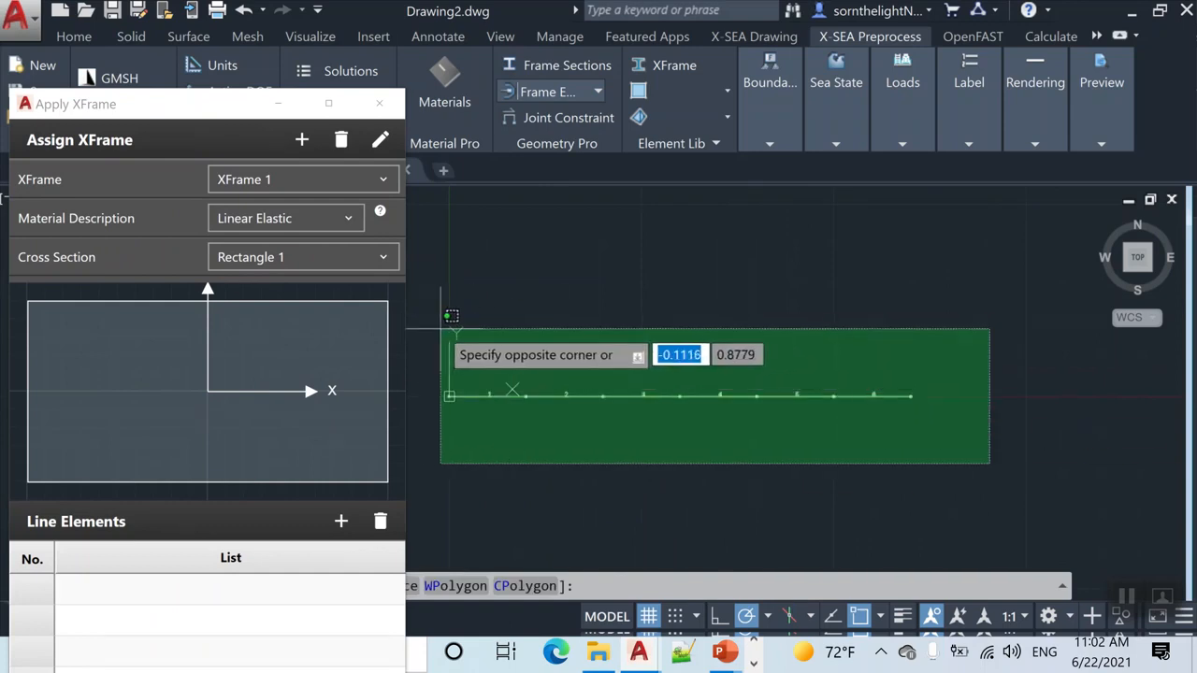
{"action": "left_click", "coordinate": [408, 327]}
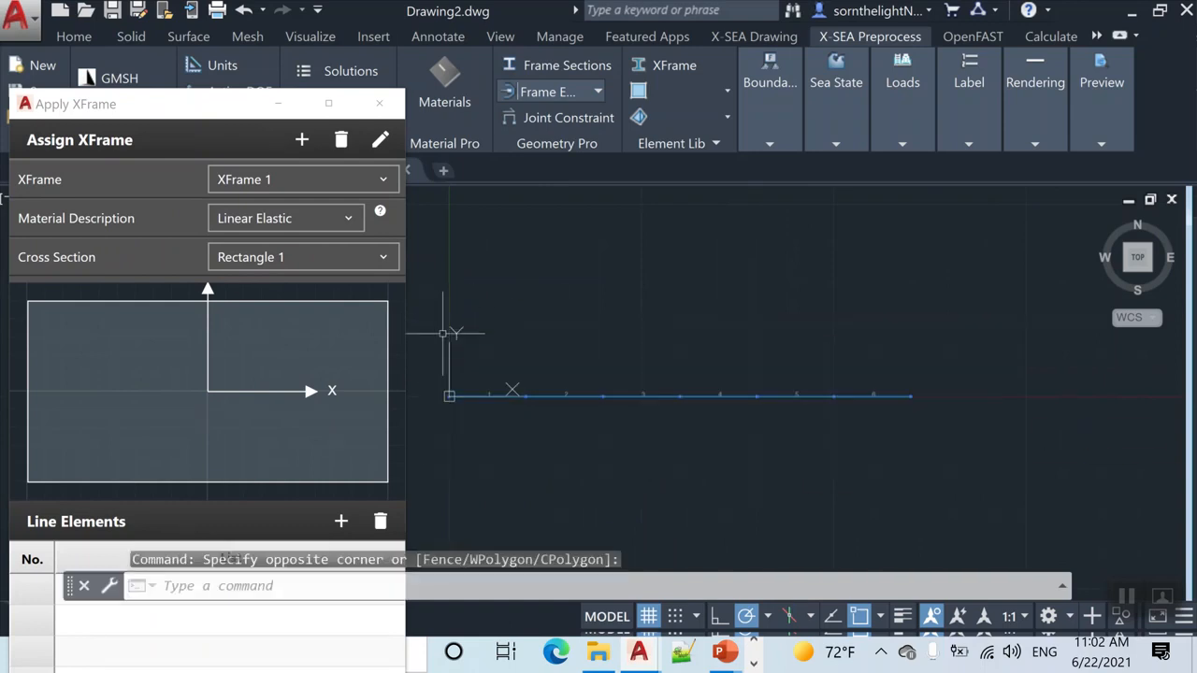
{"action": "left_click", "coordinate": [341, 522]}
{"action": "left_click_drag", "start_coordinate": [249, 111], "coordinate": [273, 23]}
{"action": "mouse_move", "coordinate": [426, 586]}
{"action": "left_mouse_down"}
{"action": "mouse_move", "coordinate": [426, 647]}
{"action": "mouse_move", "coordinate": [429, 592]}
{"action": "left_mouse_up"}
{"action": "left_click", "coordinate": [416, 20]}
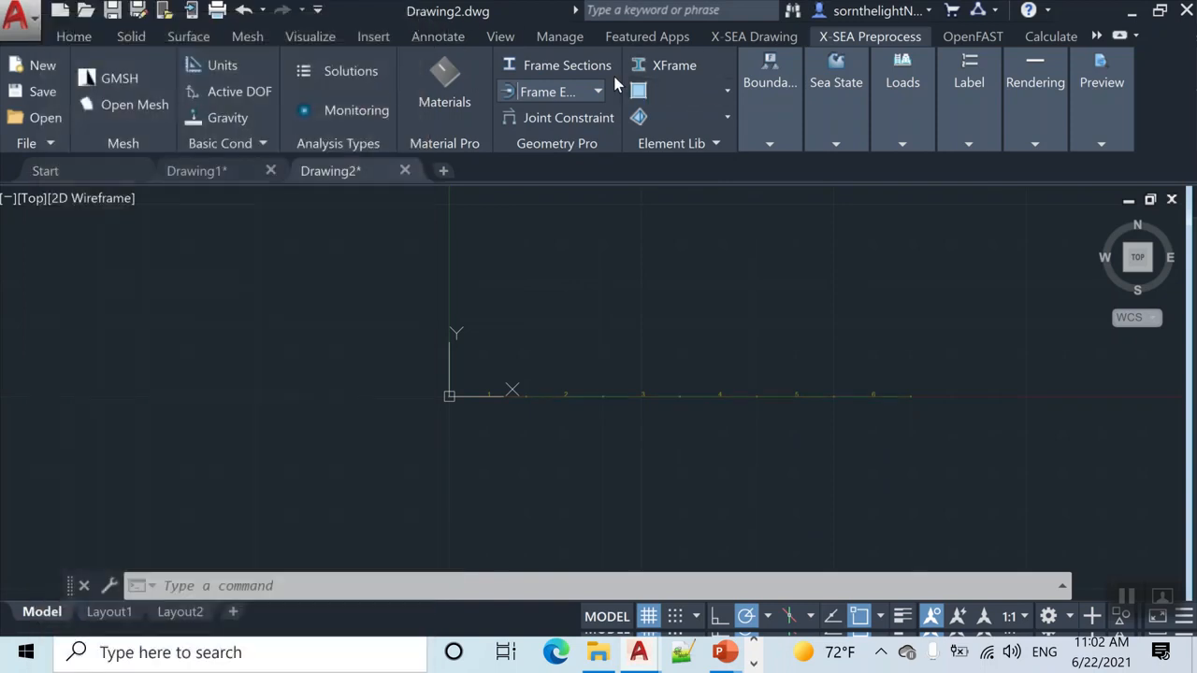
Step: Turn on line rendering to show the beam's cross section, and set the SW Isometric view
{"action": "left_click", "coordinate": [1041, 143]}
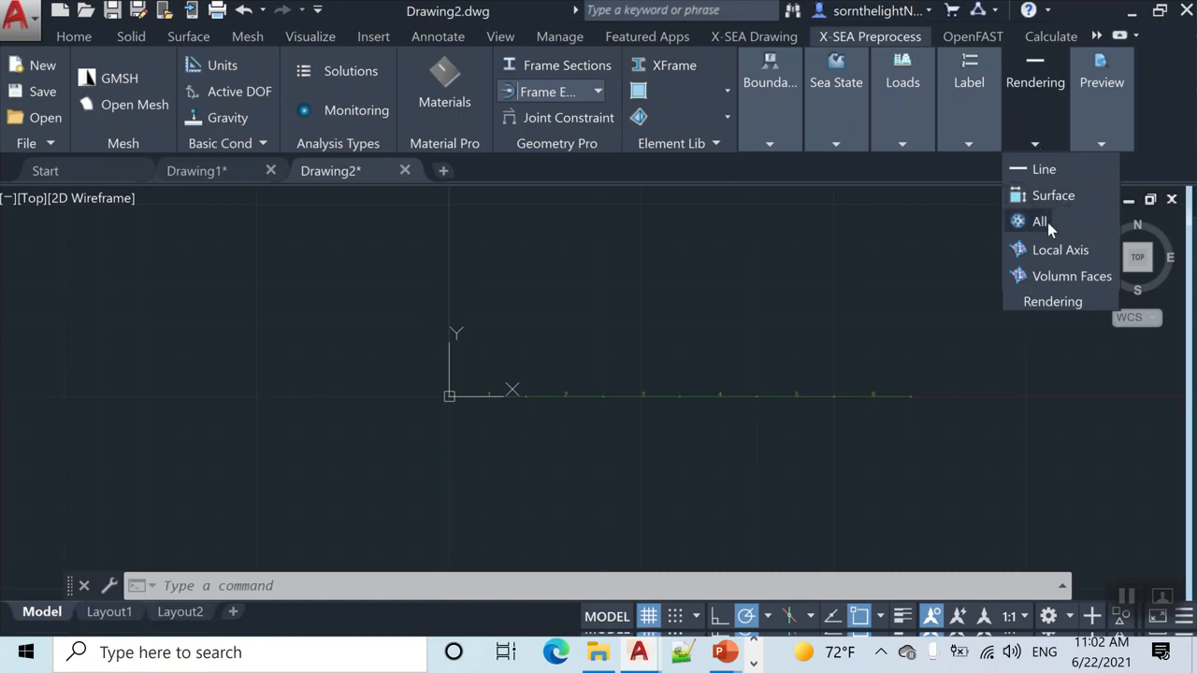
{"action": "left_click", "coordinate": [1045, 171]}
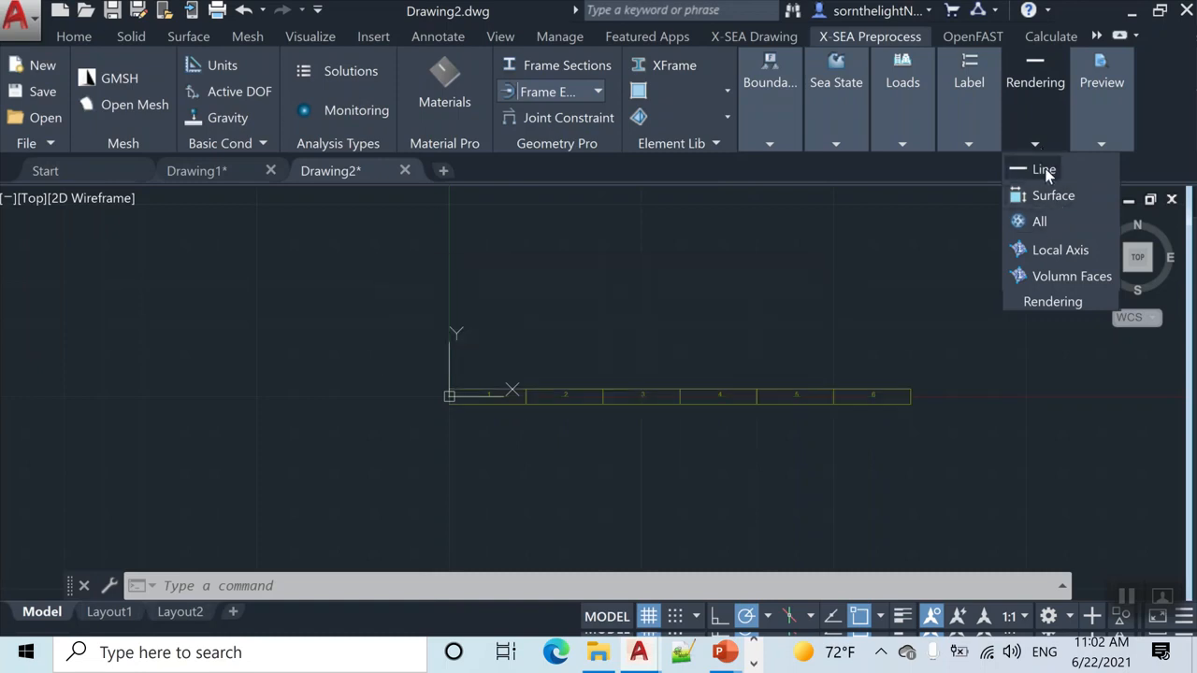
{"action": "left_click", "coordinate": [31, 198]}
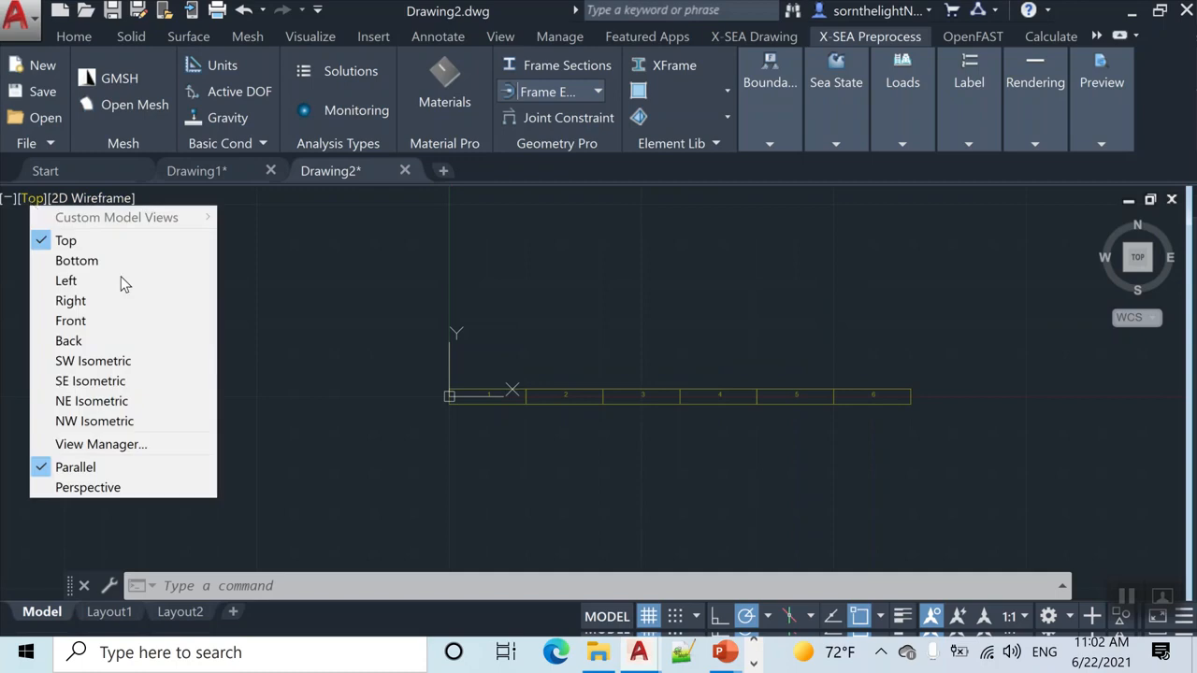
{"action": "left_click", "coordinate": [134, 364]}
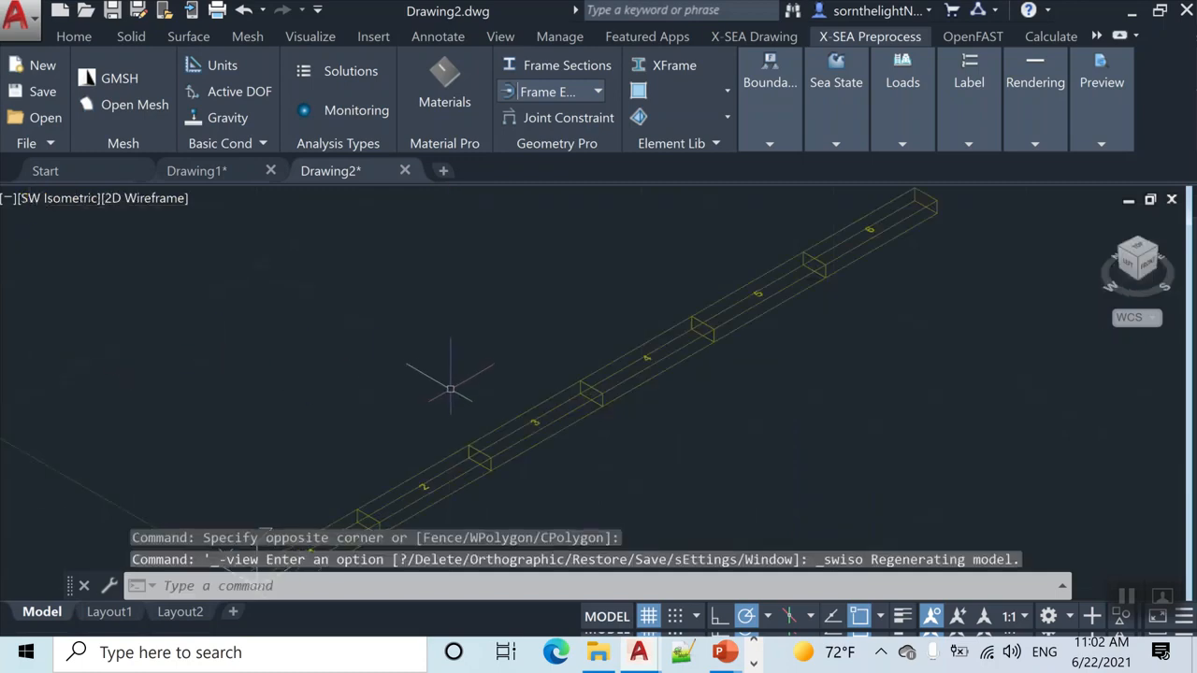
Step: Preview the rendered beam in the Shaded, Realistic and Shades of Gray visual styles, and restore 2D Wireframe
{"action": "left_click", "coordinate": [150, 199]}
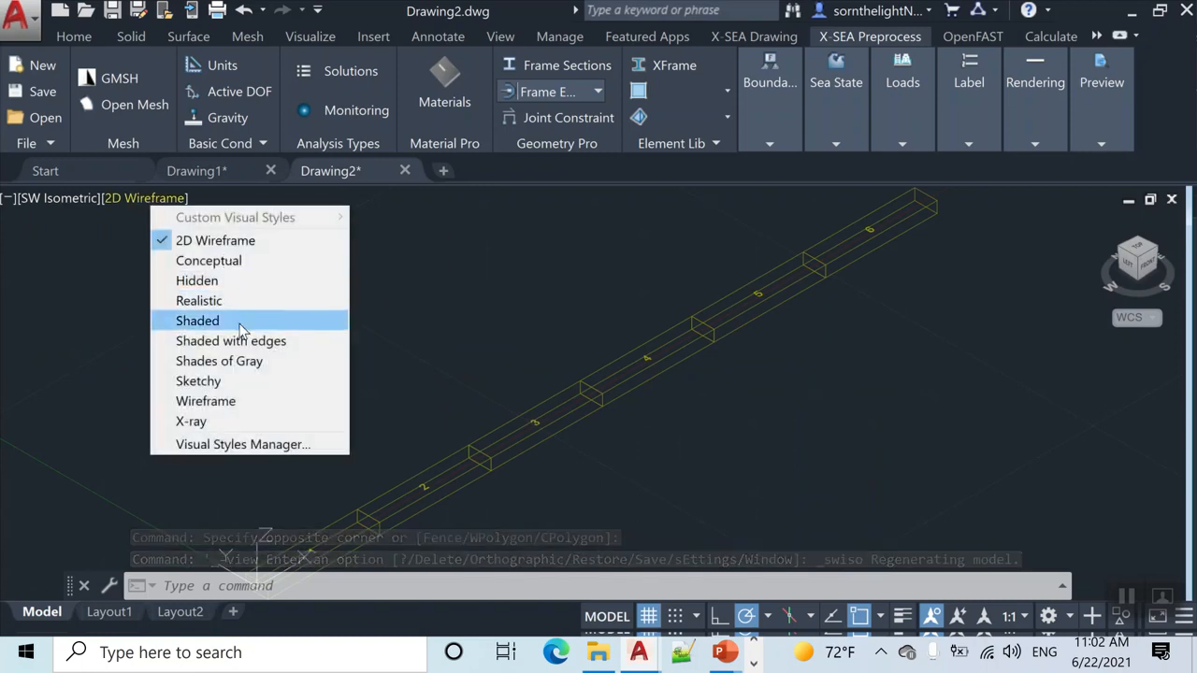
{"action": "left_click", "coordinate": [241, 321]}
{"action": "left_click", "coordinate": [126, 199]}
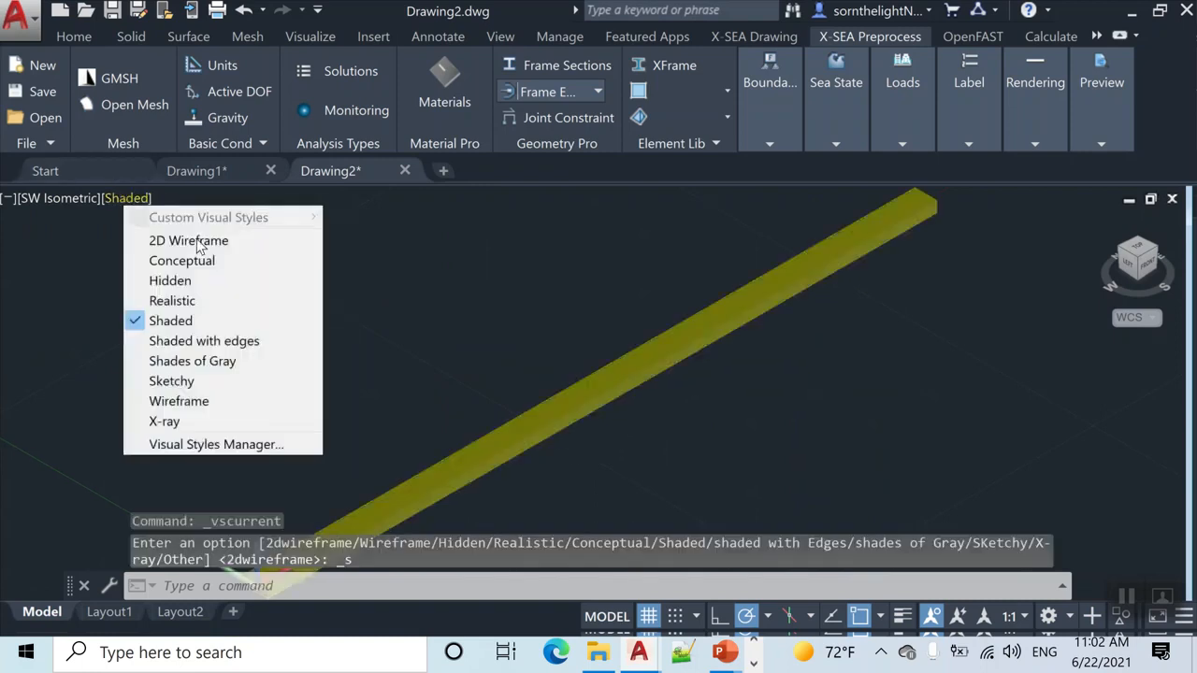
{"action": "left_click", "coordinate": [161, 299]}
{"action": "left_click", "coordinate": [131, 199]}
{"action": "left_click", "coordinate": [214, 362]}
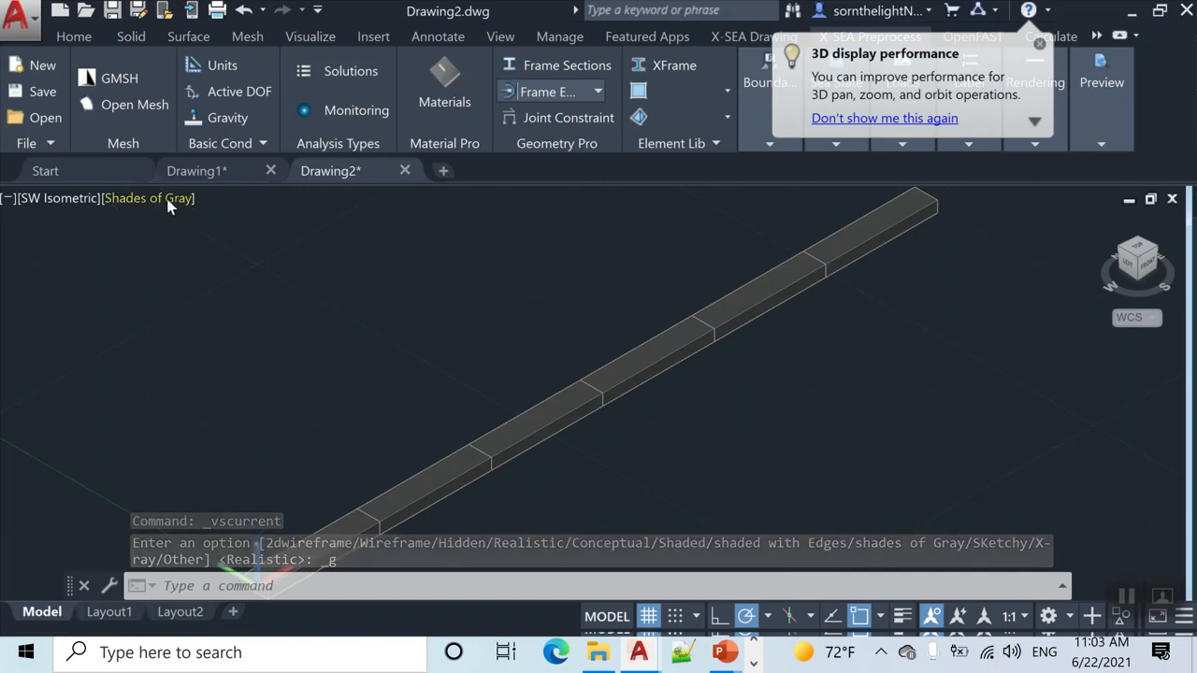
{"action": "left_click", "coordinate": [168, 202]}
{"action": "left_click", "coordinate": [231, 241]}
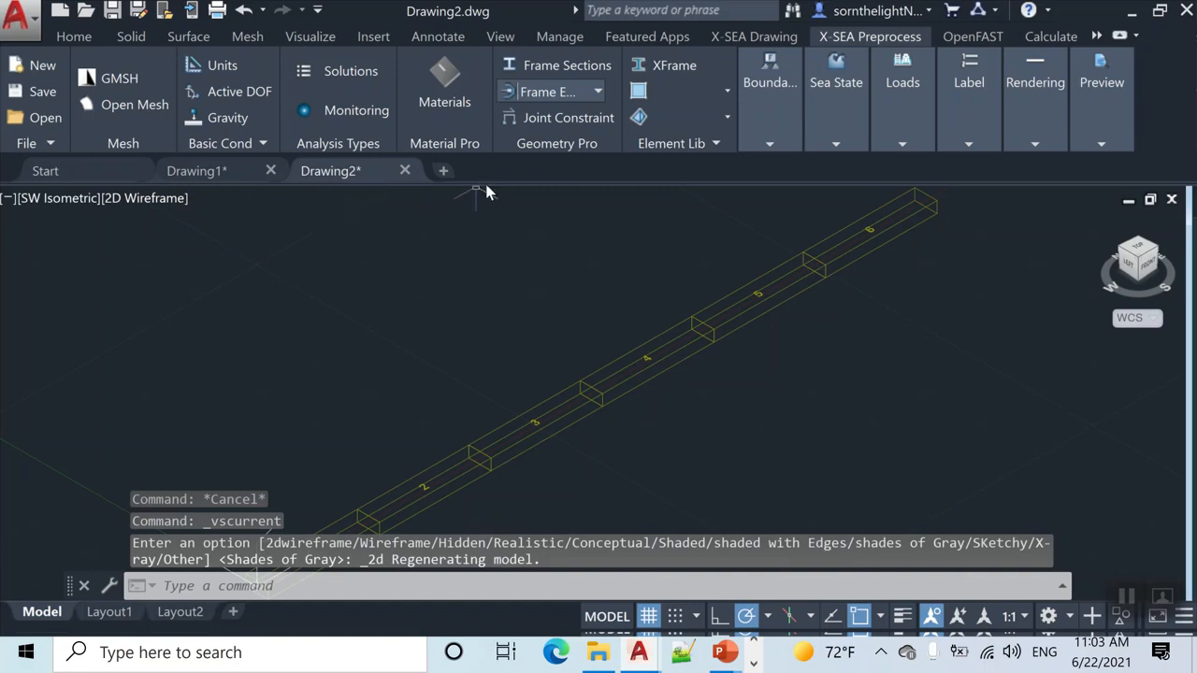
Step: Turn off line rendering so the beam is drawn as plain line elements
{"action": "left_click", "coordinate": [972, 147]}
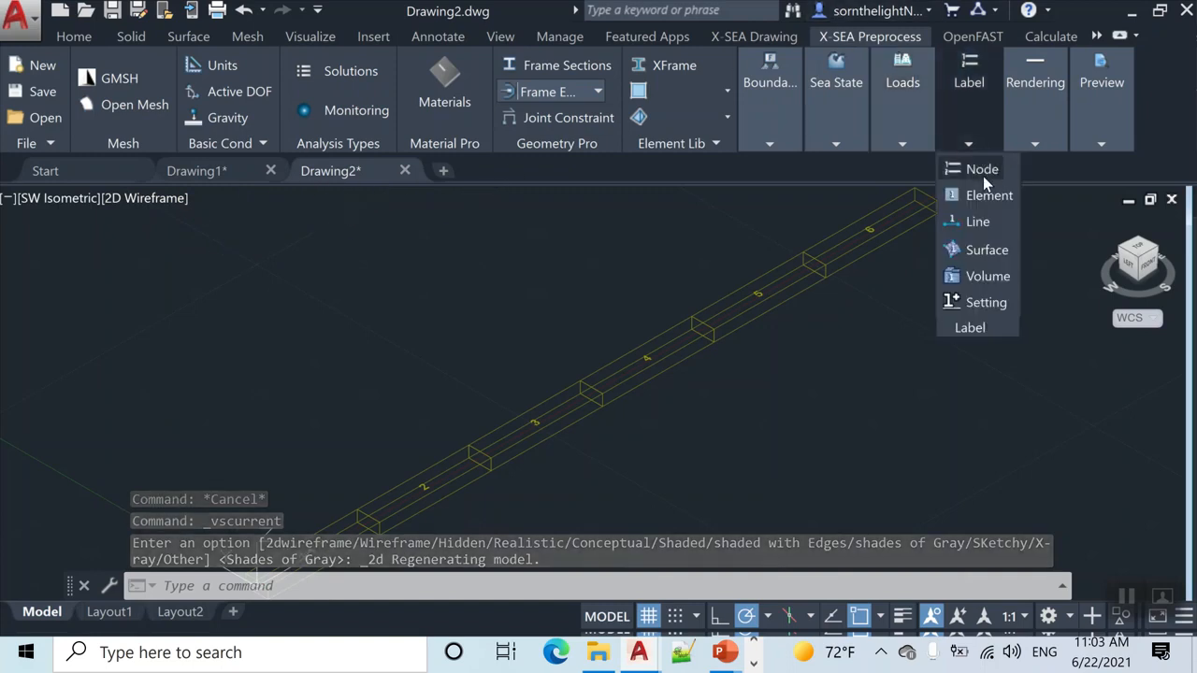
{"action": "left_click", "coordinate": [1035, 145]}
{"action": "left_click", "coordinate": [1043, 170]}
{"action": "left_click", "coordinate": [1045, 172]}
{"action": "left_click", "coordinate": [1055, 171]}
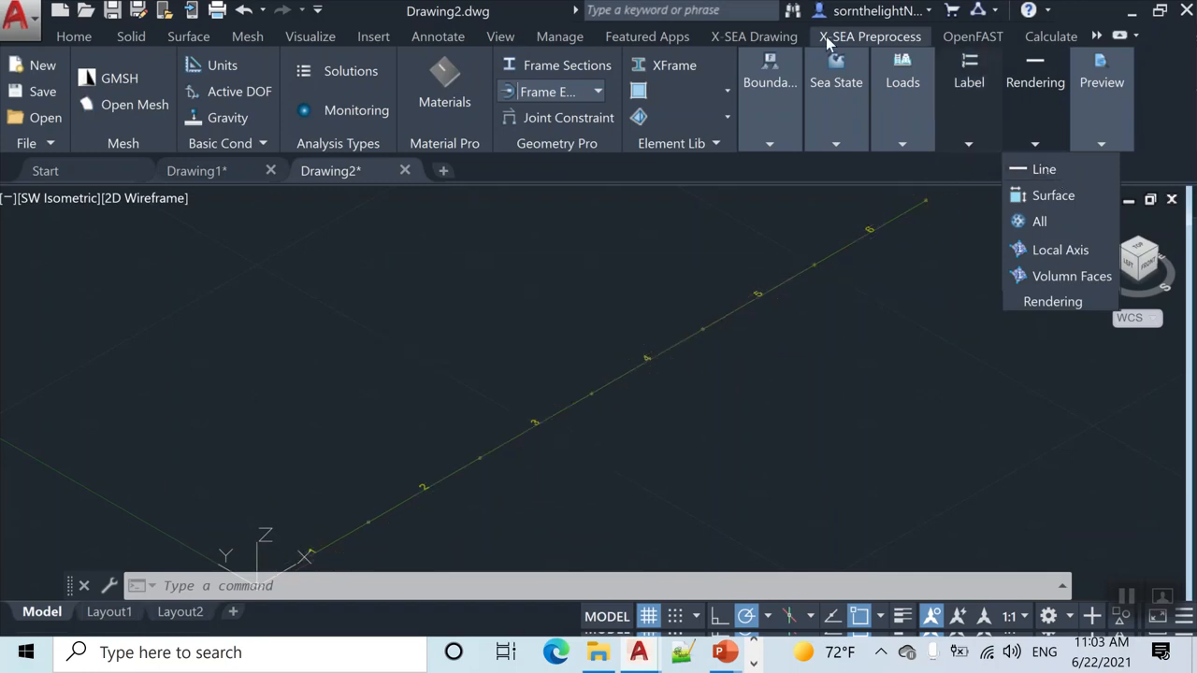
Step: Turn on the U, V, W, Θx, Θy and Θz constraints of Restraints 1 to define a fully fixed support
{"action": "left_click", "coordinate": [770, 145]}
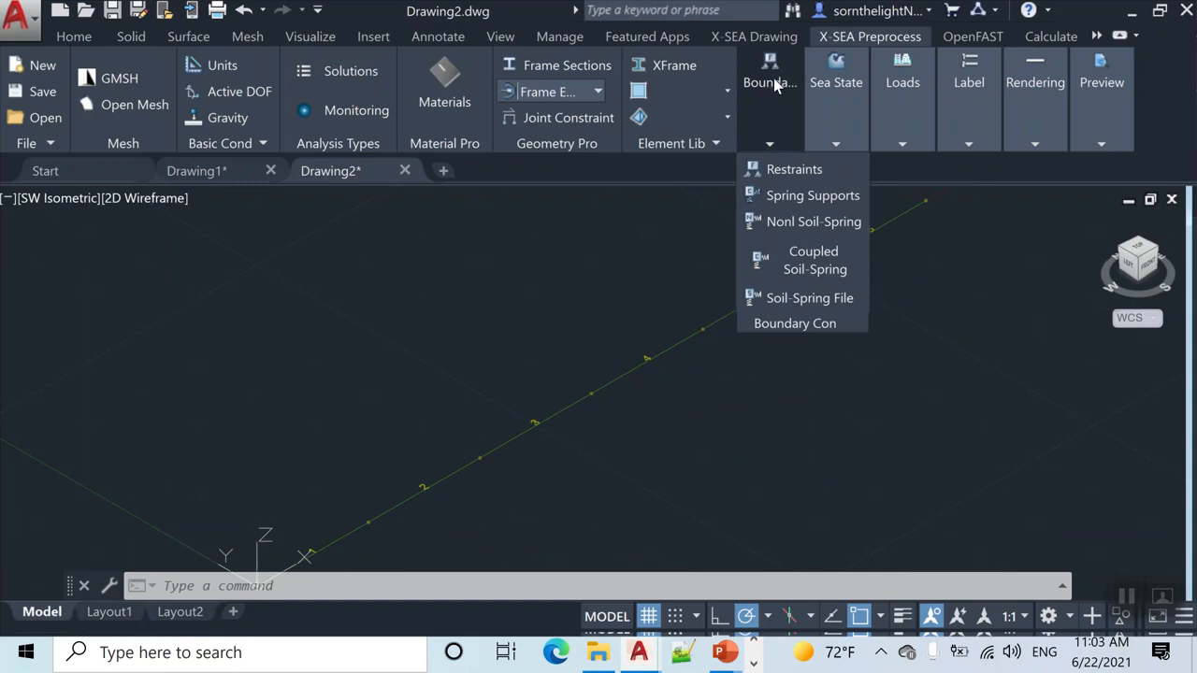
{"action": "left_click", "coordinate": [795, 170]}
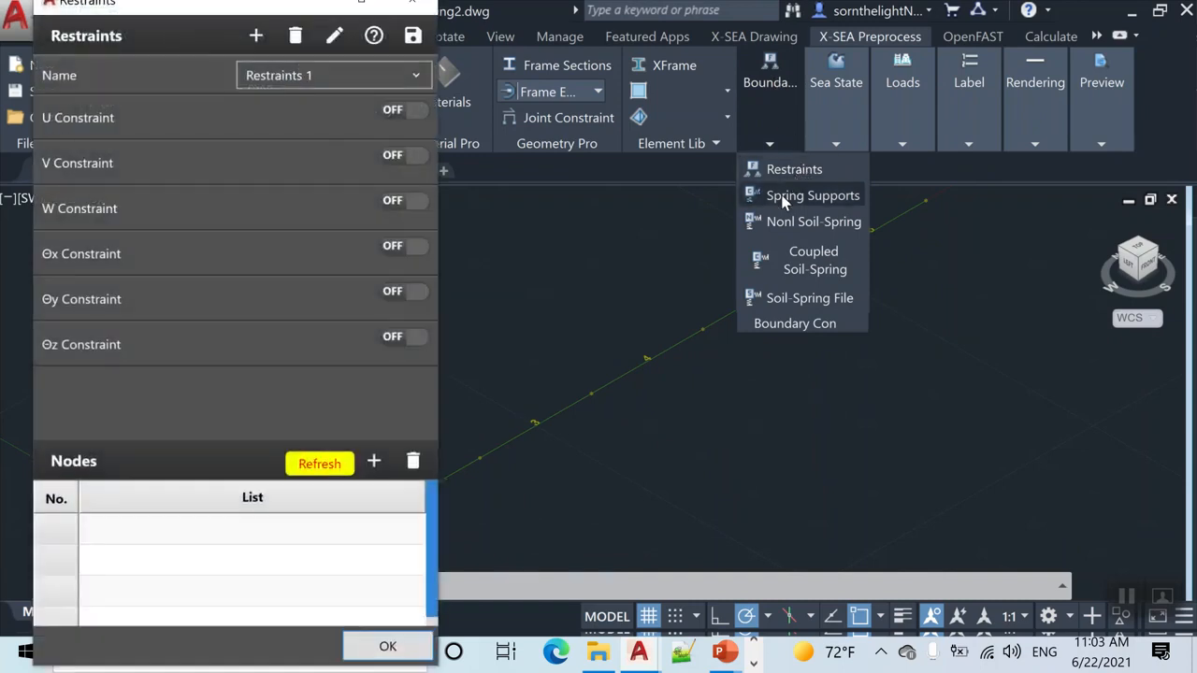
{"action": "left_click_drag", "start_coordinate": [224, 15], "coordinate": [196, 122]}
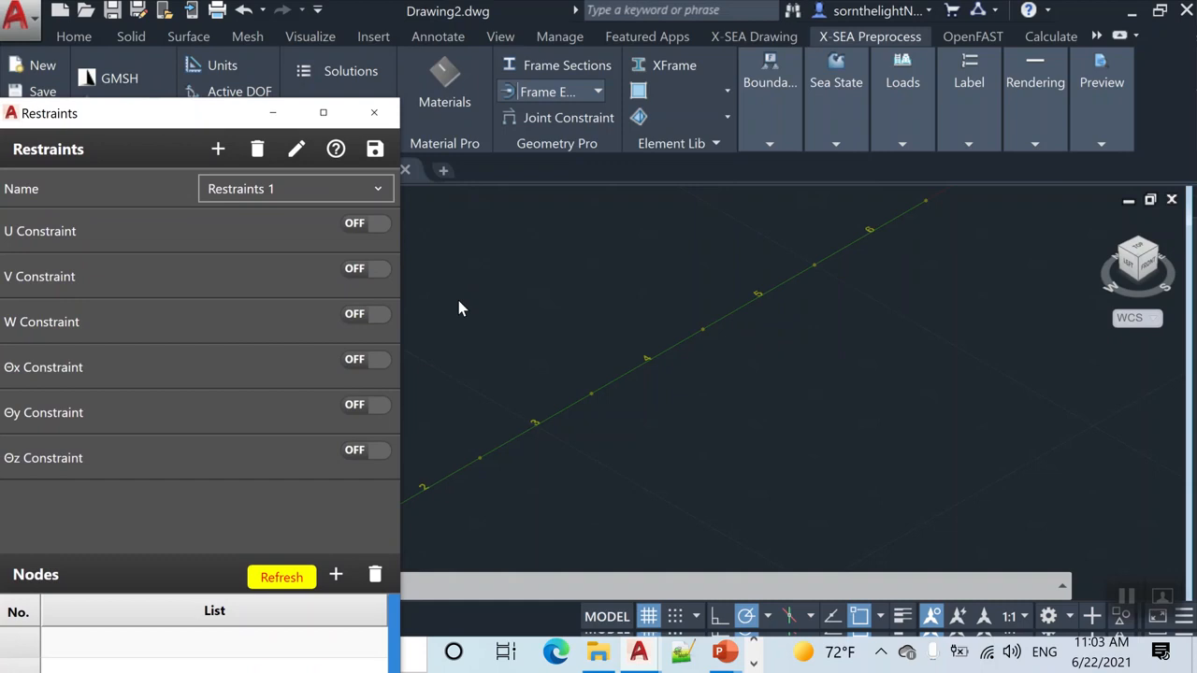
{"action": "scroll", "coordinate": [473, 348], "scroll_direction": "up", "scroll_amount": 1}
{"action": "middle_click_drag", "start_coordinate": [475, 363], "coordinate": [695, 245]}
{"action": "middle_click_drag", "start_coordinate": [637, 372], "coordinate": [798, 251]}
{"action": "middle_click_drag", "start_coordinate": [678, 366], "coordinate": [772, 304]}
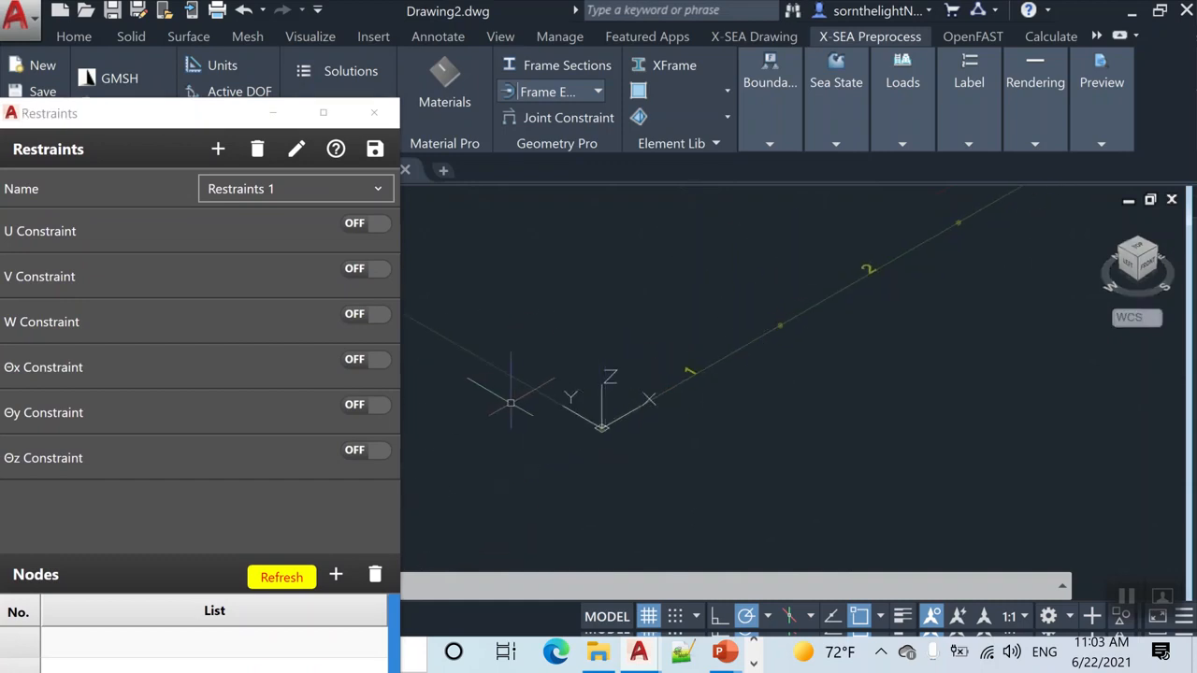
{"action": "left_click", "coordinate": [364, 225]}
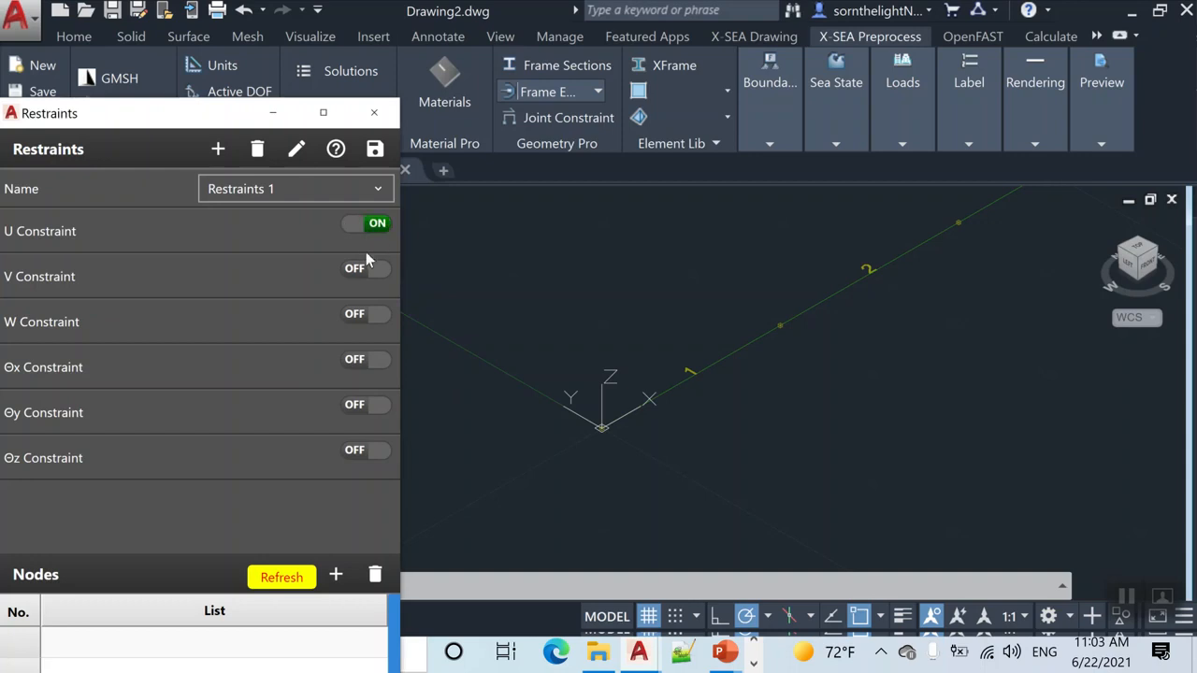
{"action": "left_click", "coordinate": [373, 318]}
{"action": "left_click", "coordinate": [374, 365]}
{"action": "left_click", "coordinate": [376, 407]}
{"action": "left_click", "coordinate": [378, 454]}
Step: Assign Restraints 1 to Node 1 at the beam's origin end and inspect the support symbol
{"action": "left_click", "coordinate": [642, 491]}
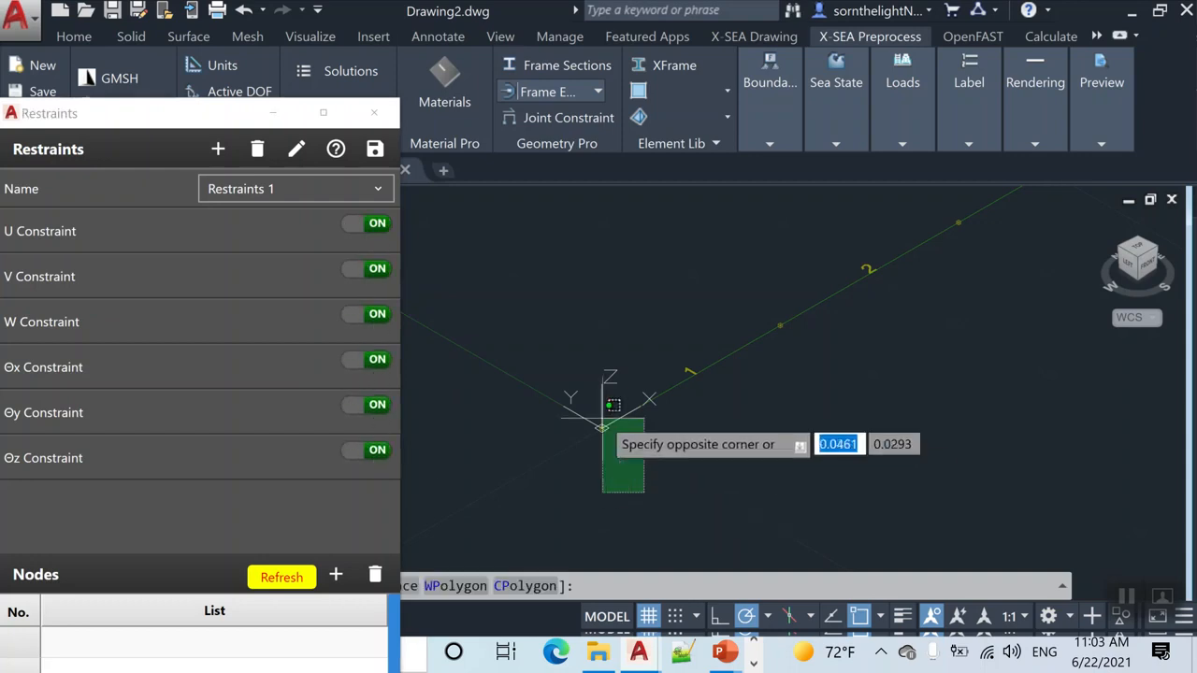
{"action": "left_click", "coordinate": [538, 372]}
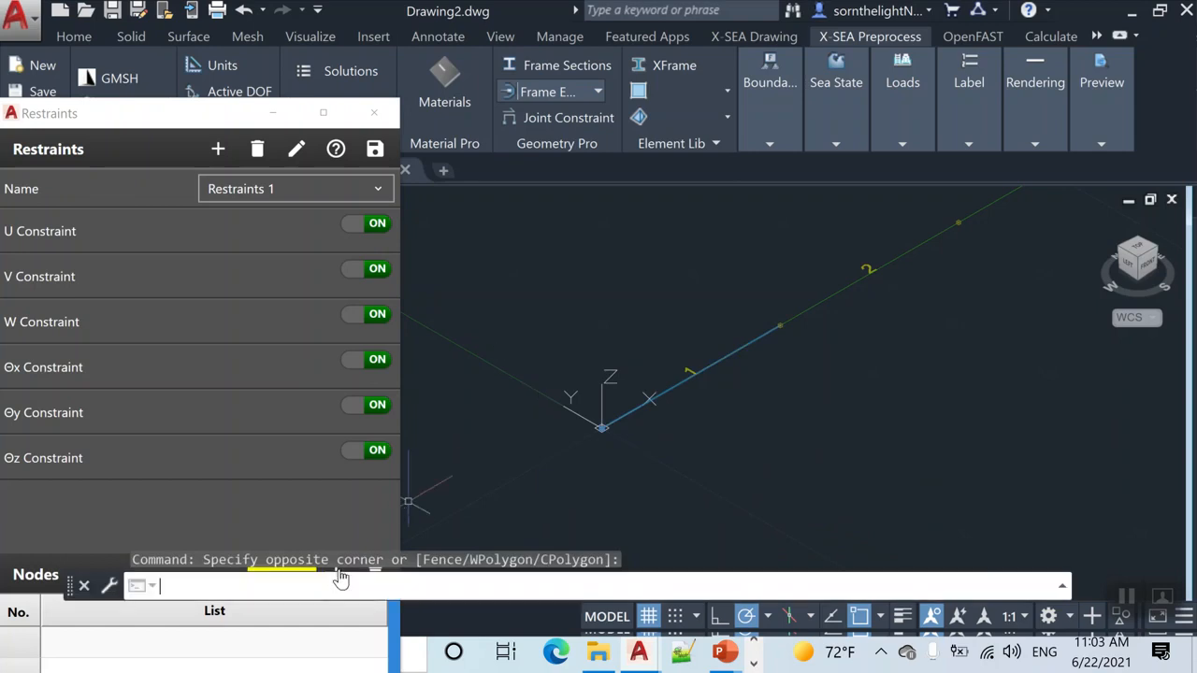
{"action": "left_click_drag", "start_coordinate": [177, 132], "coordinate": [213, 72]}
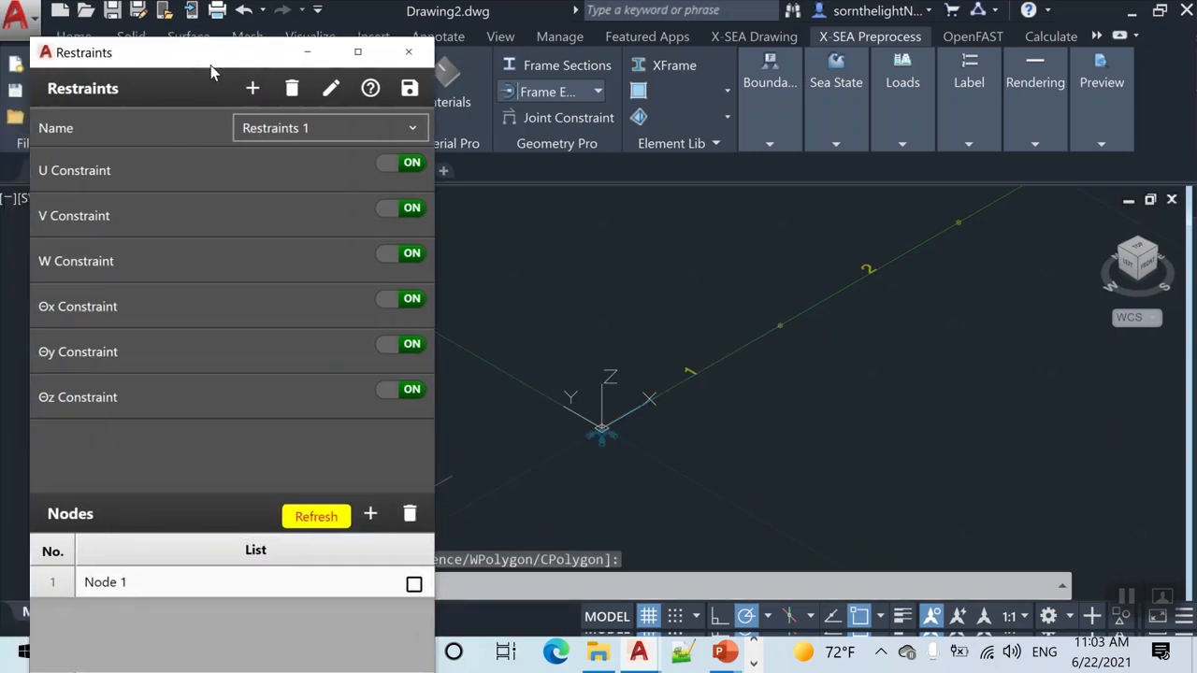
{"action": "scroll", "coordinate": [570, 436], "scroll_direction": "up", "scroll_amount": 5}
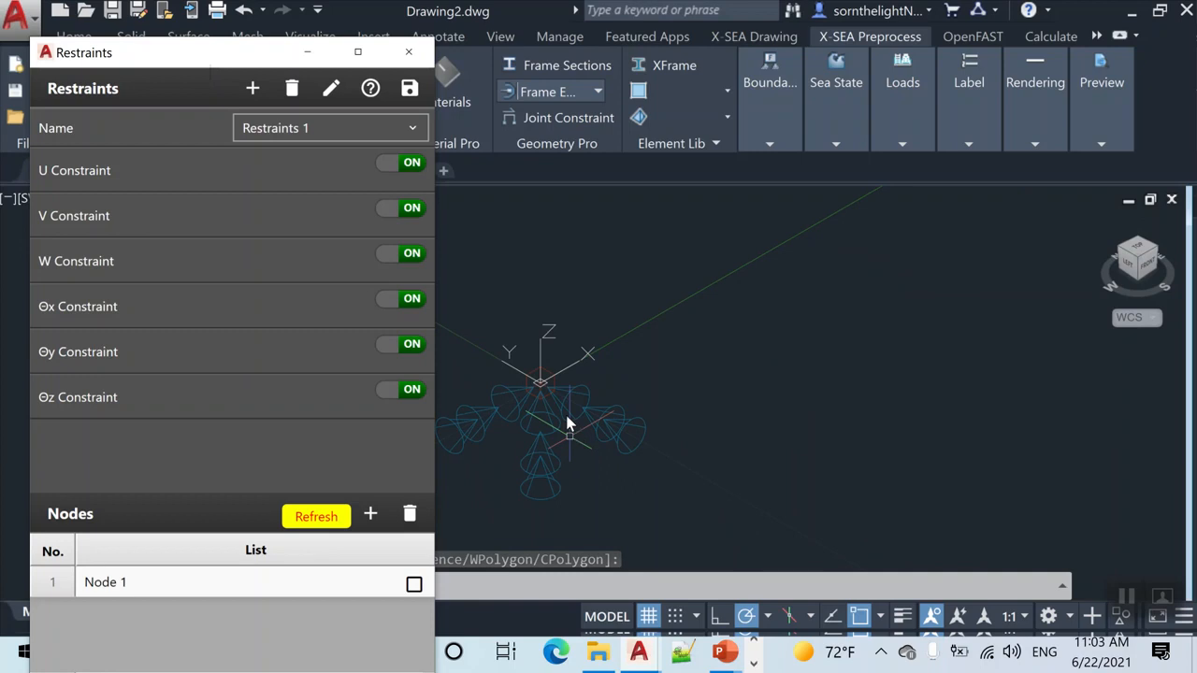
Step: Close the Restraints dialog and open the general load case definition
{"action": "mouse_move", "coordinate": [565, 388]}
{"action": "middle_mouse_down"}
{"action": "mouse_move", "coordinate": [623, 396]}
{"action": "mouse_move", "coordinate": [748, 377]}
{"action": "middle_mouse_up"}
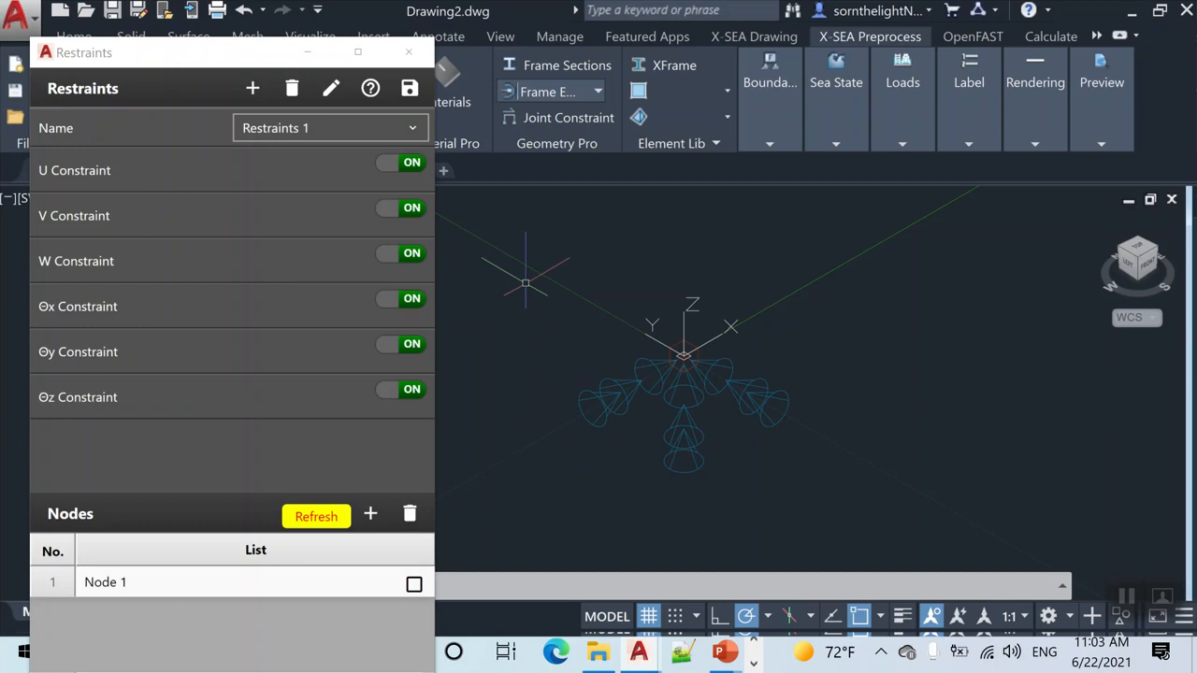
{"action": "left_click", "coordinate": [409, 52]}
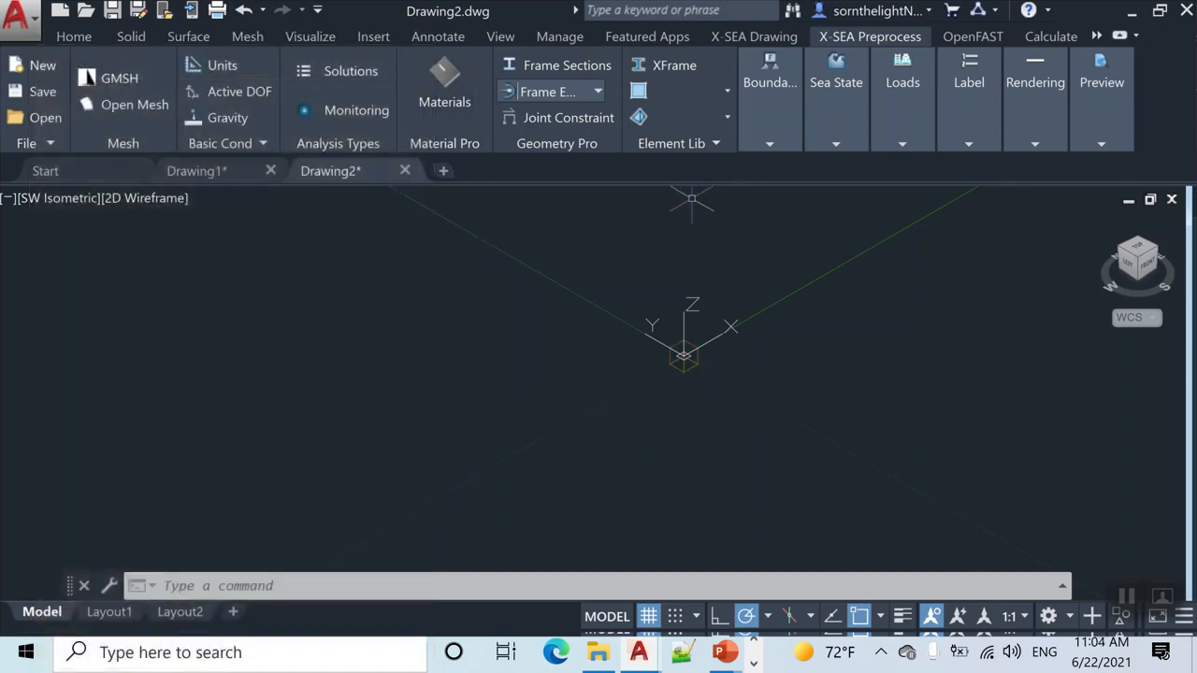
{"action": "left_click", "coordinate": [903, 146]}
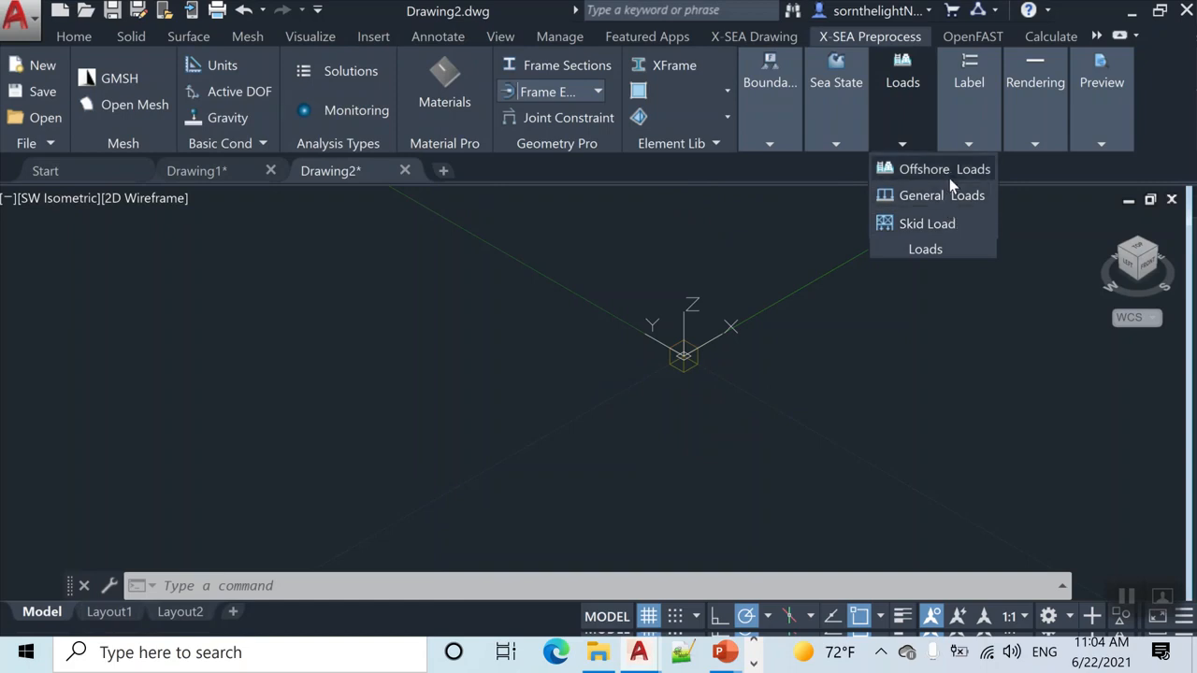
{"action": "left_click", "coordinate": [966, 205]}
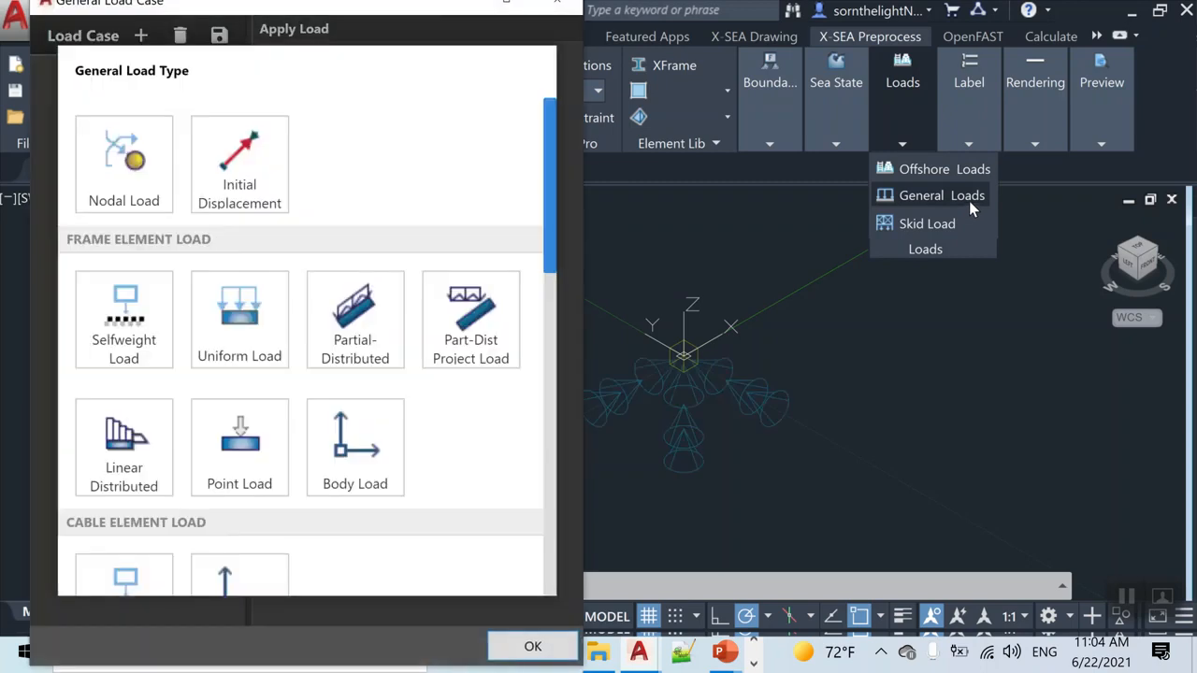
{"action": "left_click_drag", "start_coordinate": [350, 22], "coordinate": [428, 32]}
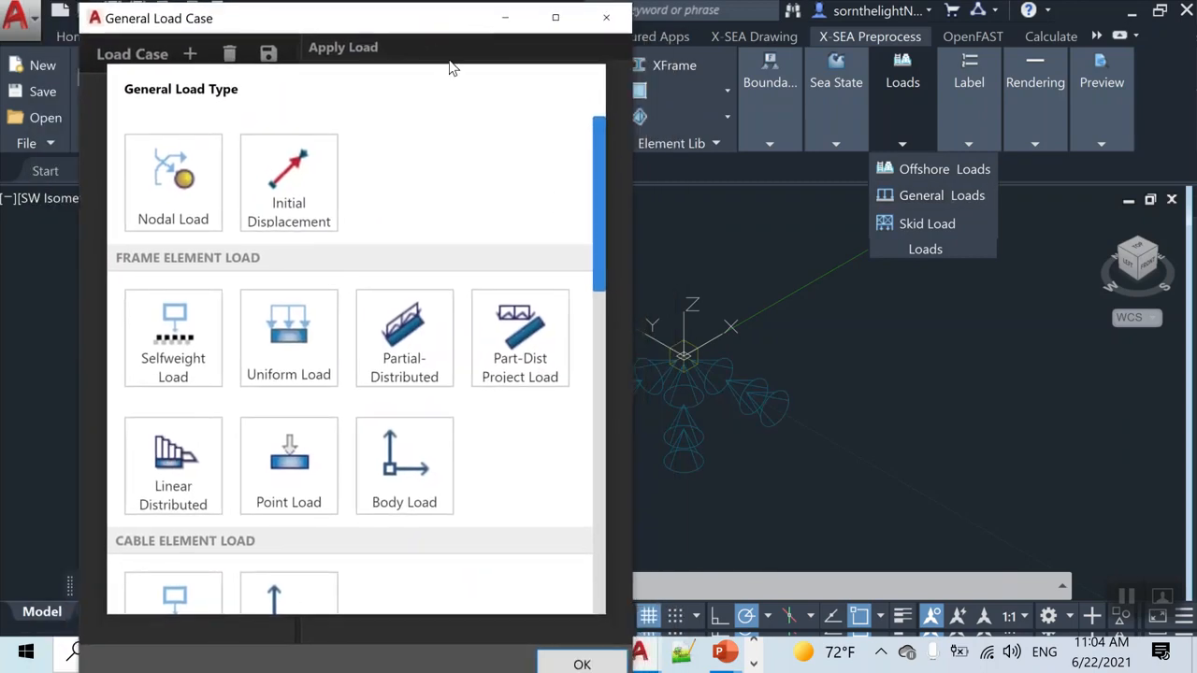
Step: Look through the general load types and create a Nodal Load case named Extension
{"action": "mouse_move", "coordinate": [600, 162]}
{"action": "left_mouse_down"}
{"action": "mouse_move", "coordinate": [603, 245]}
{"action": "mouse_move", "coordinate": [591, 155]}
{"action": "left_mouse_up"}
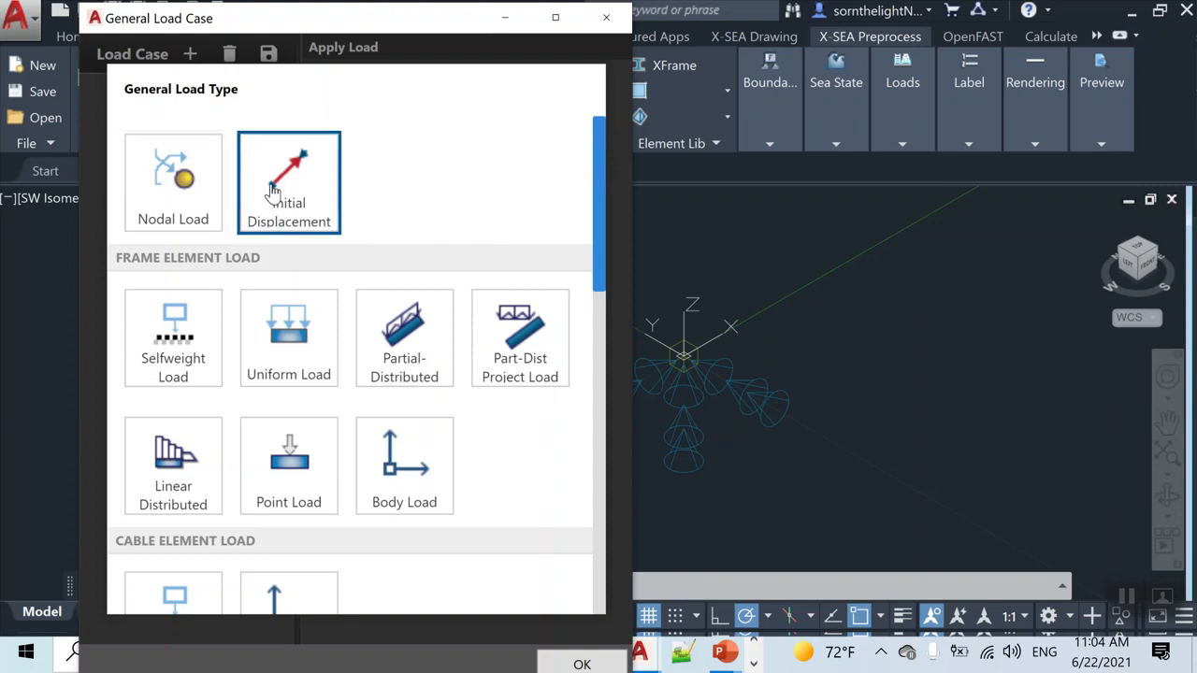
{"action": "scroll", "coordinate": [189, 407], "scroll_direction": "down", "scroll_amount": 5}
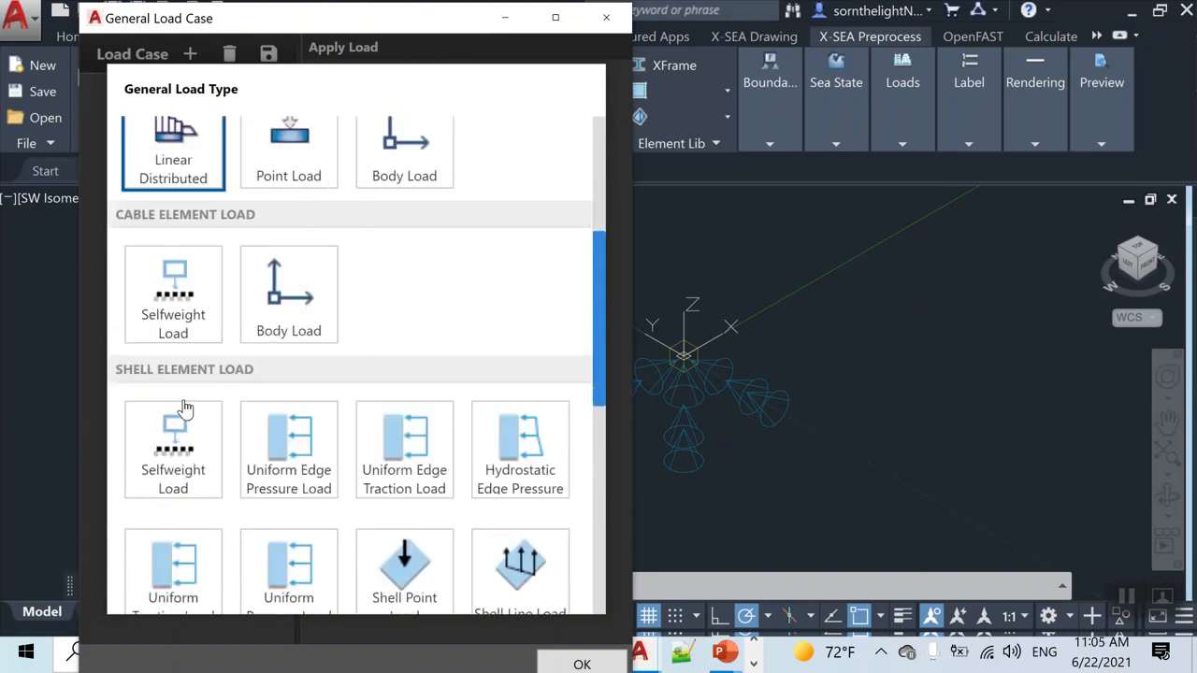
{"action": "scroll", "coordinate": [194, 320], "scroll_direction": "down", "scroll_amount": 4}
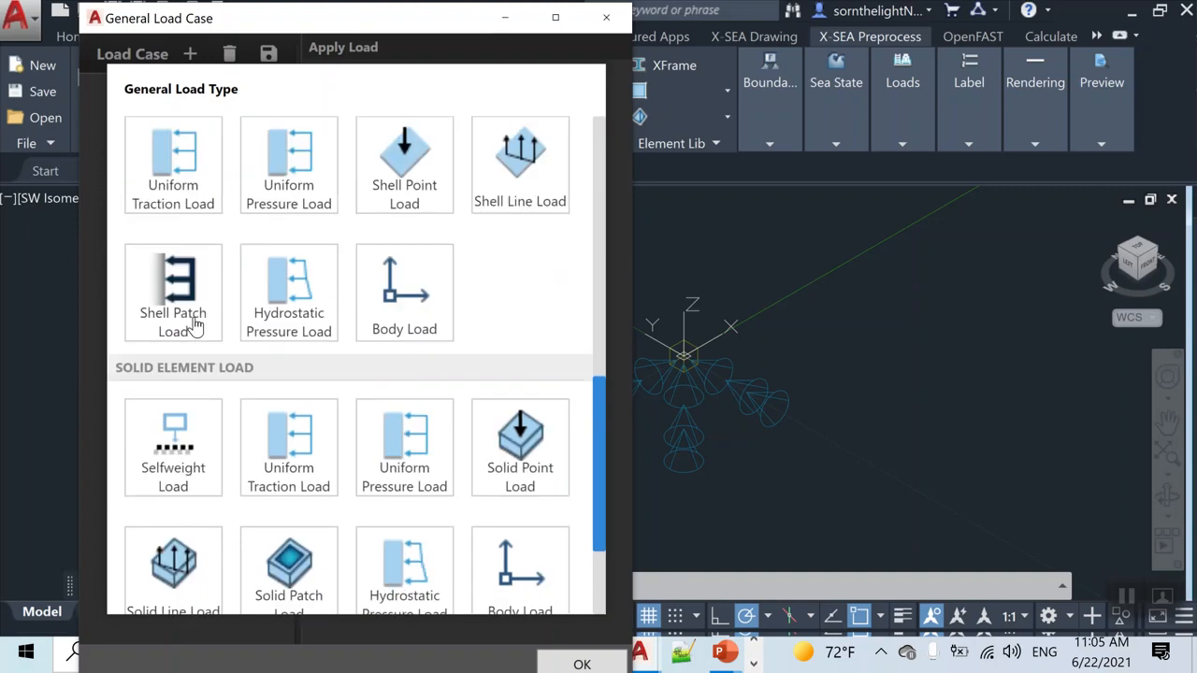
{"action": "scroll", "coordinate": [193, 320], "scroll_direction": "down", "scroll_amount": 3}
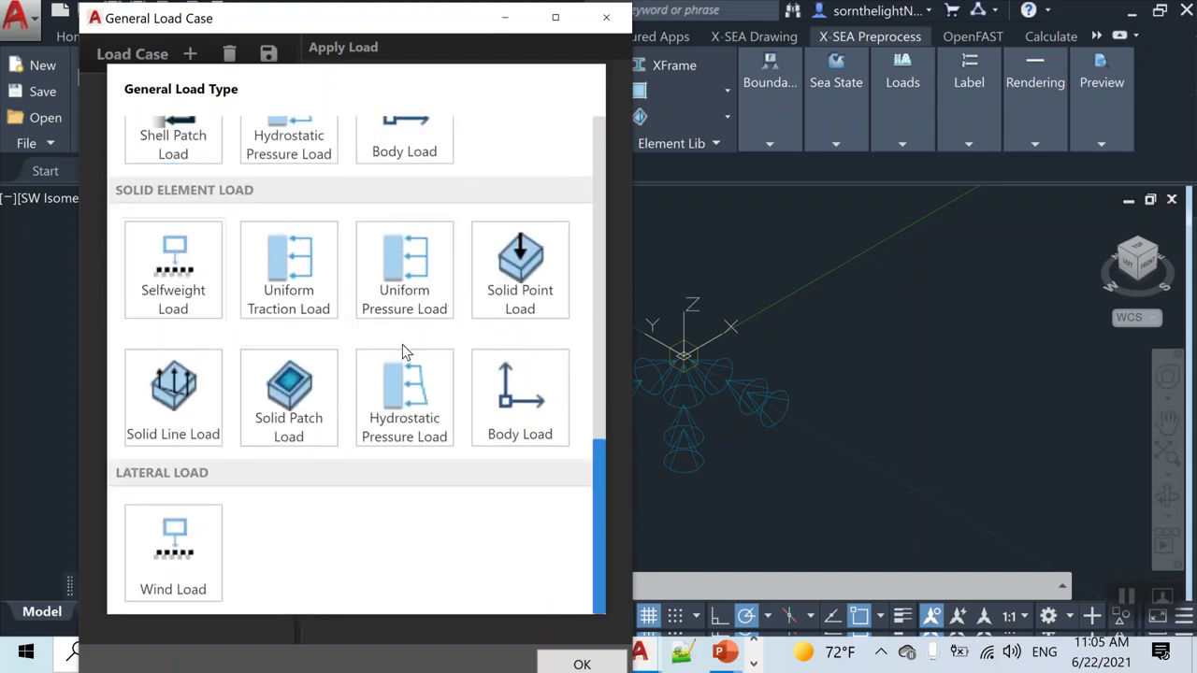
{"action": "scroll", "coordinate": [405, 342], "scroll_direction": "up", "scroll_amount": 12}
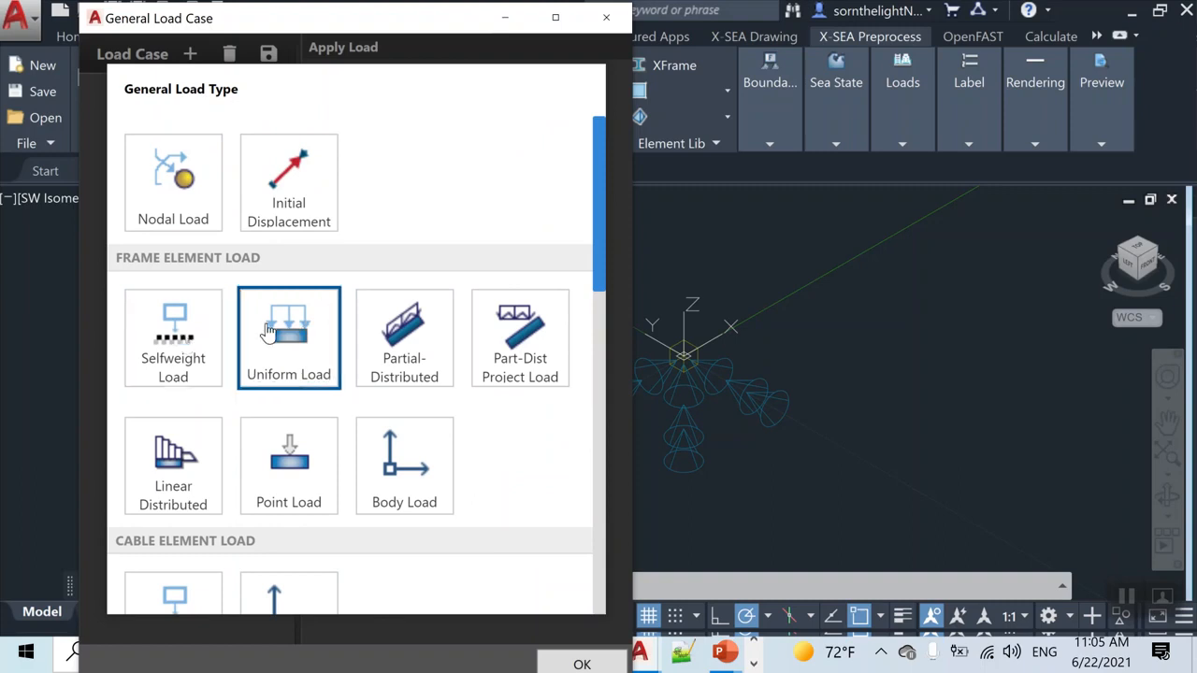
{"action": "left_click", "coordinate": [173, 202]}
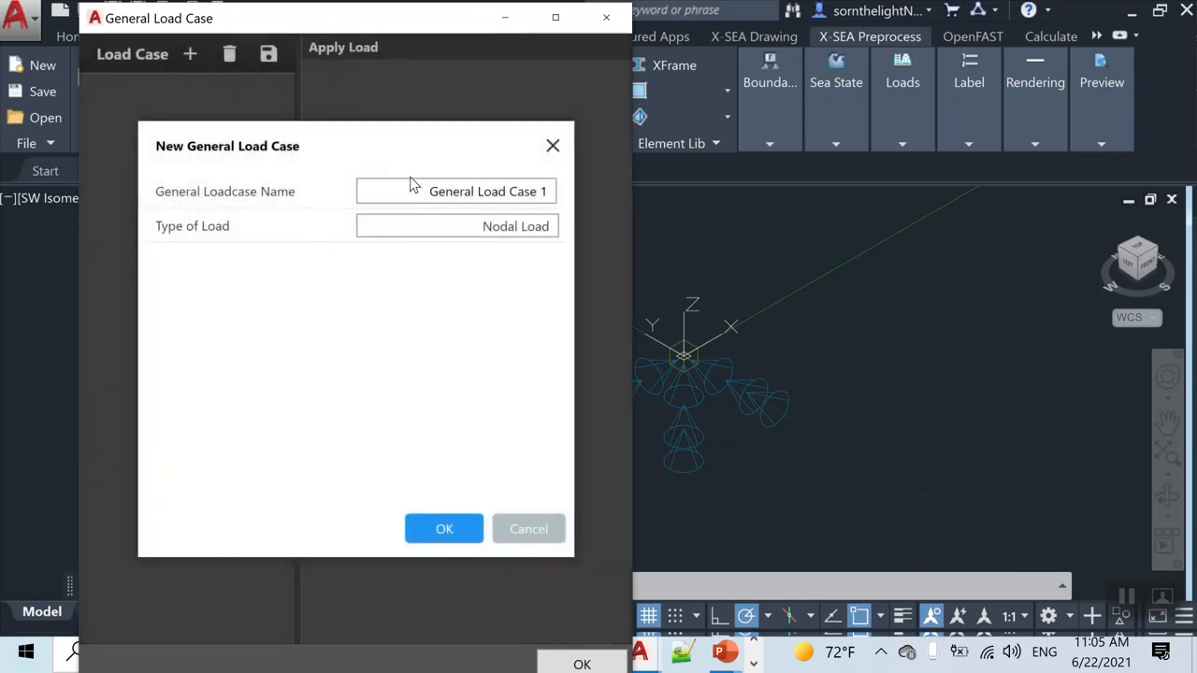
{"action": "left_click_drag", "start_coordinate": [434, 191], "coordinate": [623, 162]}
{"action": "type", "text": "Ex"}
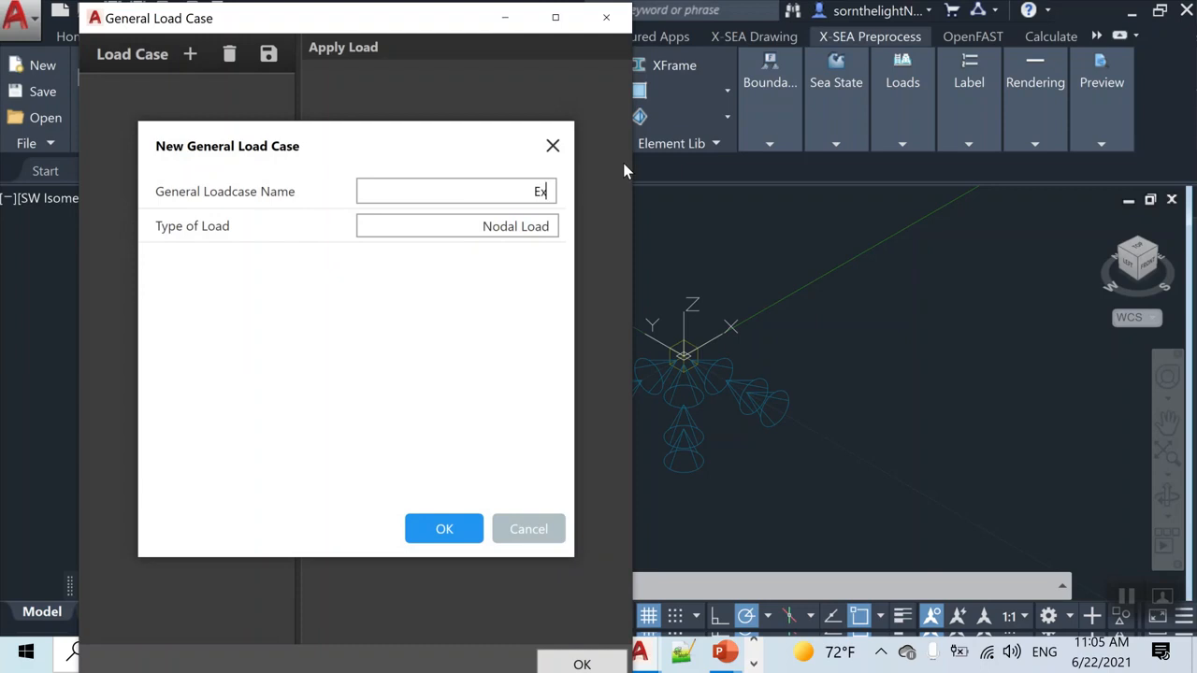
{"action": "type", "text": "tension"}
{"action": "left_click", "coordinate": [452, 534]}
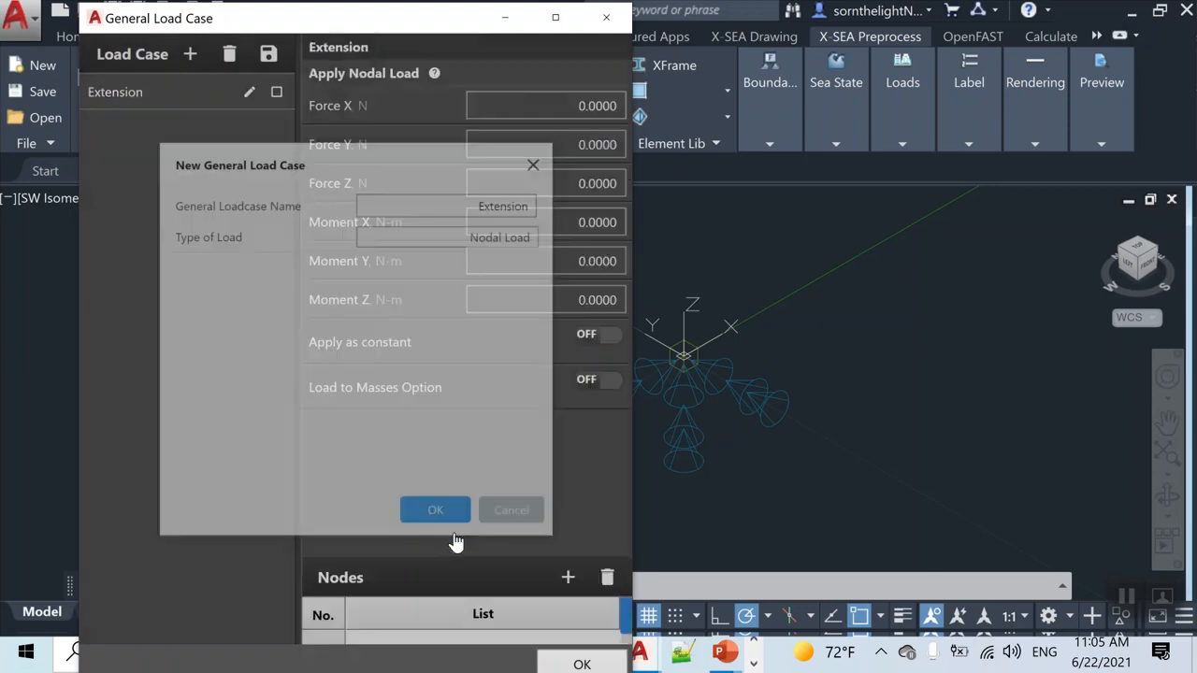
Step: Set the Extension load case's Force X to 1 N
{"action": "left_click_drag", "start_coordinate": [435, 23], "coordinate": [322, 44]}
{"action": "left_click", "coordinate": [793, 352]}
{"action": "scroll", "coordinate": [828, 347], "scroll_direction": "down", "scroll_amount": 2}
{"action": "middle_click_drag", "start_coordinate": [876, 317], "coordinate": [688, 485]}
{"action": "scroll", "coordinate": [780, 440], "scroll_direction": "down", "scroll_amount": 4}
{"action": "scroll", "coordinate": [893, 360], "scroll_direction": "up", "scroll_amount": 2}
{"action": "middle_click_drag", "start_coordinate": [967, 350], "coordinate": [764, 526]}
{"action": "middle_click_drag", "start_coordinate": [1008, 391], "coordinate": [775, 478]}
{"action": "middle_click_drag", "start_coordinate": [929, 377], "coordinate": [673, 510]}
{"action": "left_click", "coordinate": [441, 131]}
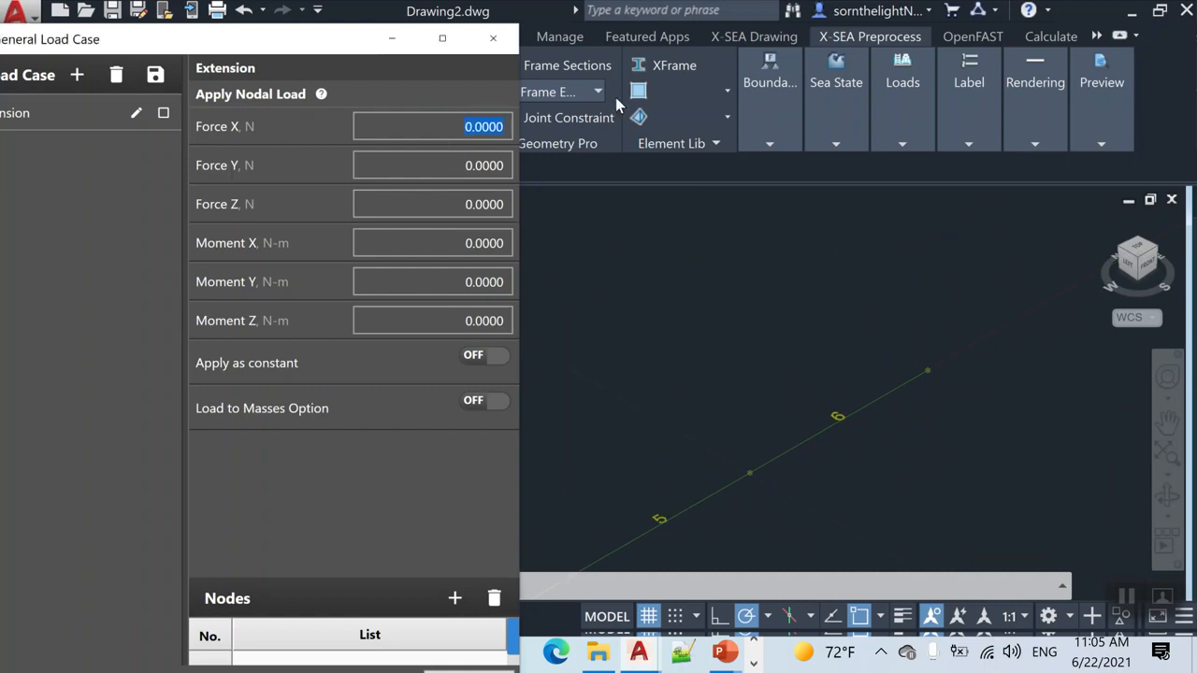
{"action": "key", "text": "BackSpace"}
{"action": "type", "text": "1"}
Step: Assign the Extension nodal load to Node 7 at the free end of element 6
{"action": "left_click", "coordinate": [960, 394]}
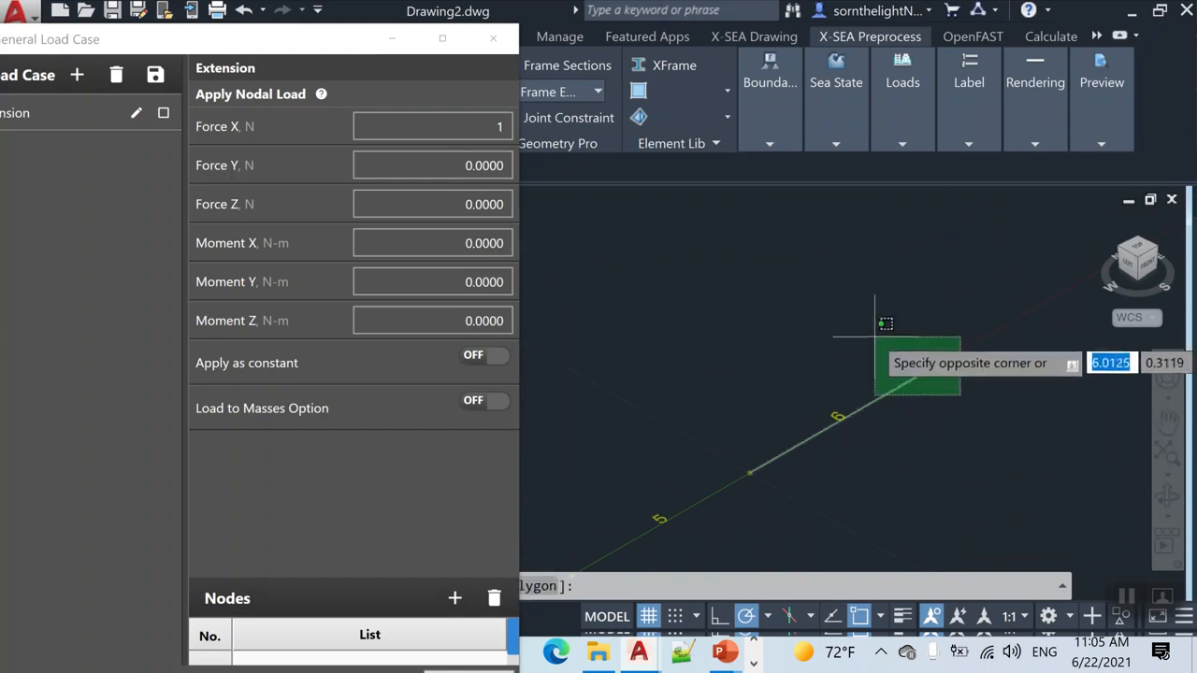
{"action": "left_click", "coordinate": [875, 337]}
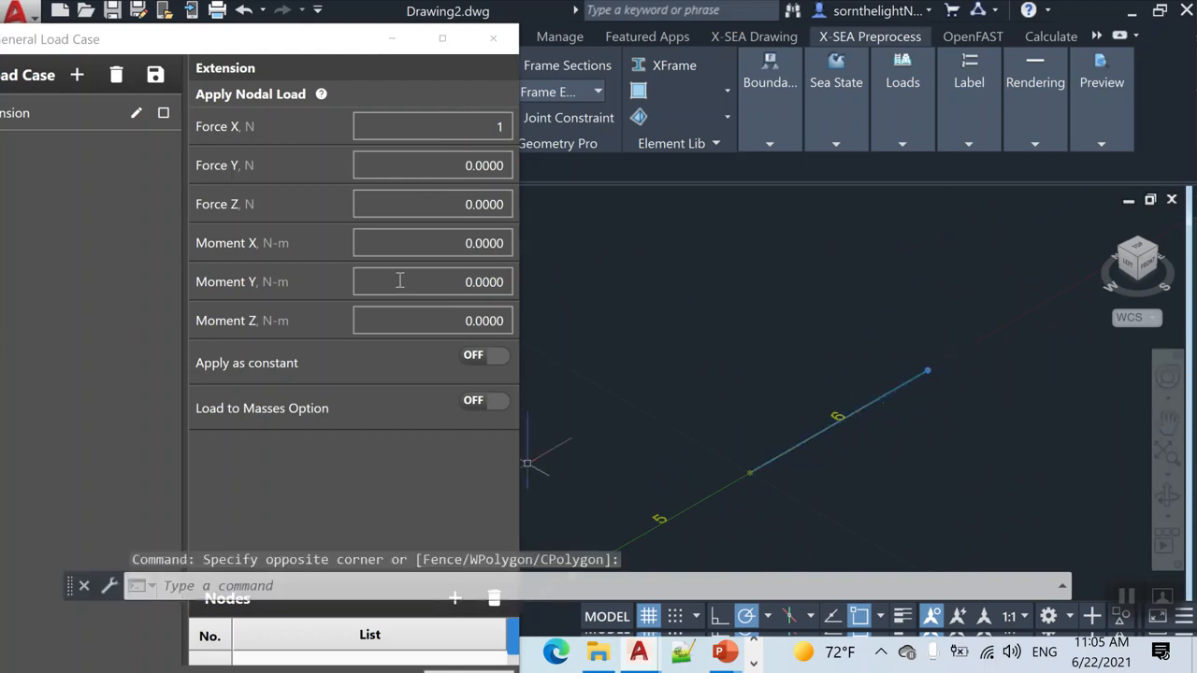
{"action": "left_click", "coordinate": [451, 608]}
{"action": "mouse_move", "coordinate": [288, 48]}
{"action": "left_mouse_down"}
{"action": "mouse_move", "coordinate": [317, 26]}
{"action": "mouse_move", "coordinate": [319, 41]}
{"action": "left_mouse_up"}
{"action": "scroll", "coordinate": [505, 617], "scroll_direction": "down", "scroll_amount": 1}
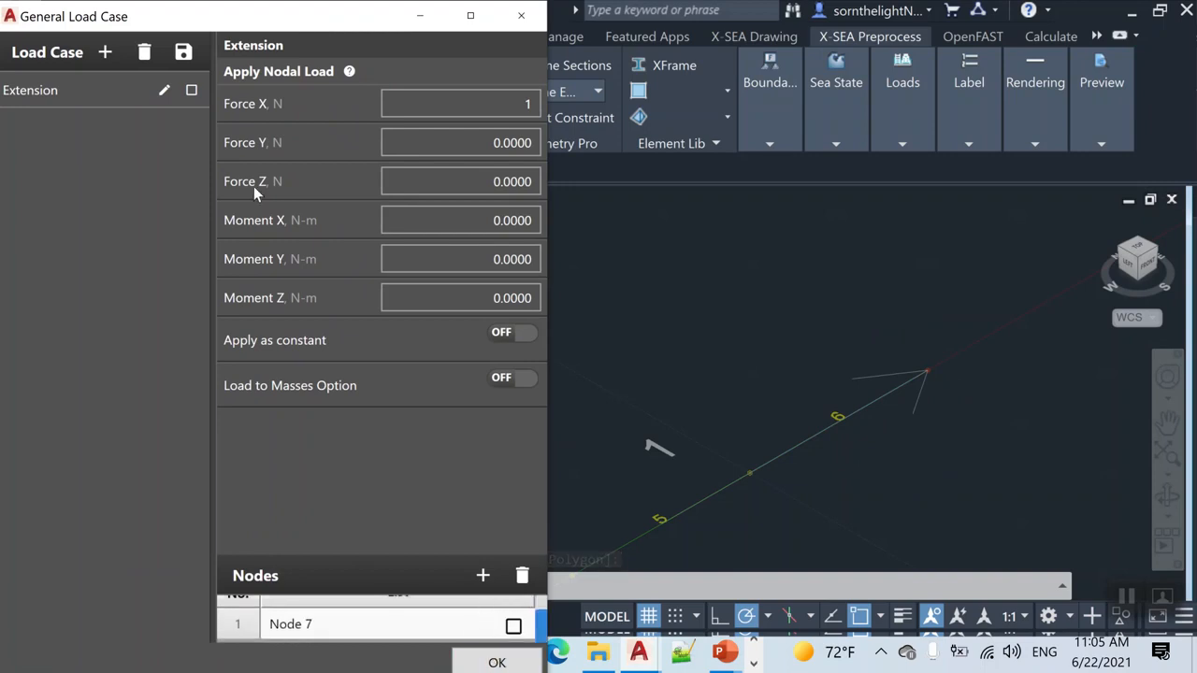
{"action": "mouse_move", "coordinate": [156, 27]}
{"action": "left_mouse_down"}
{"action": "mouse_move", "coordinate": [215, 42]}
{"action": "mouse_move", "coordinate": [178, 32]}
{"action": "left_mouse_up"}
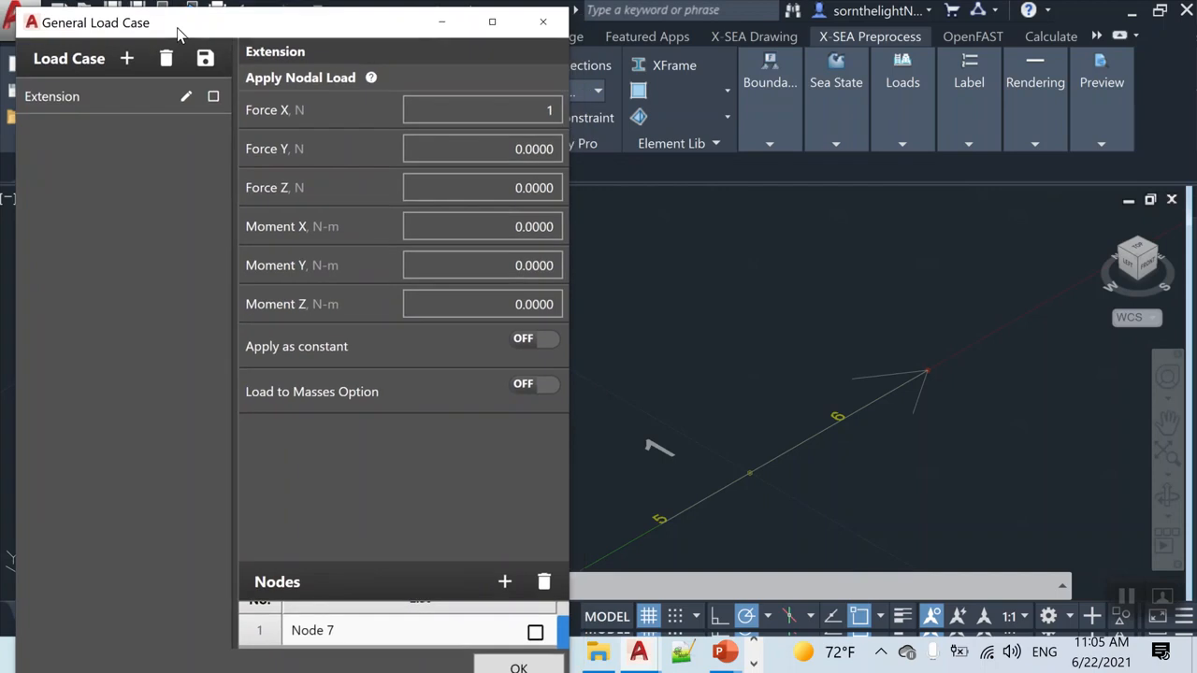
Step: Create a second general load case named In-plane with the Nodal Load type
{"action": "left_click", "coordinate": [128, 72]}
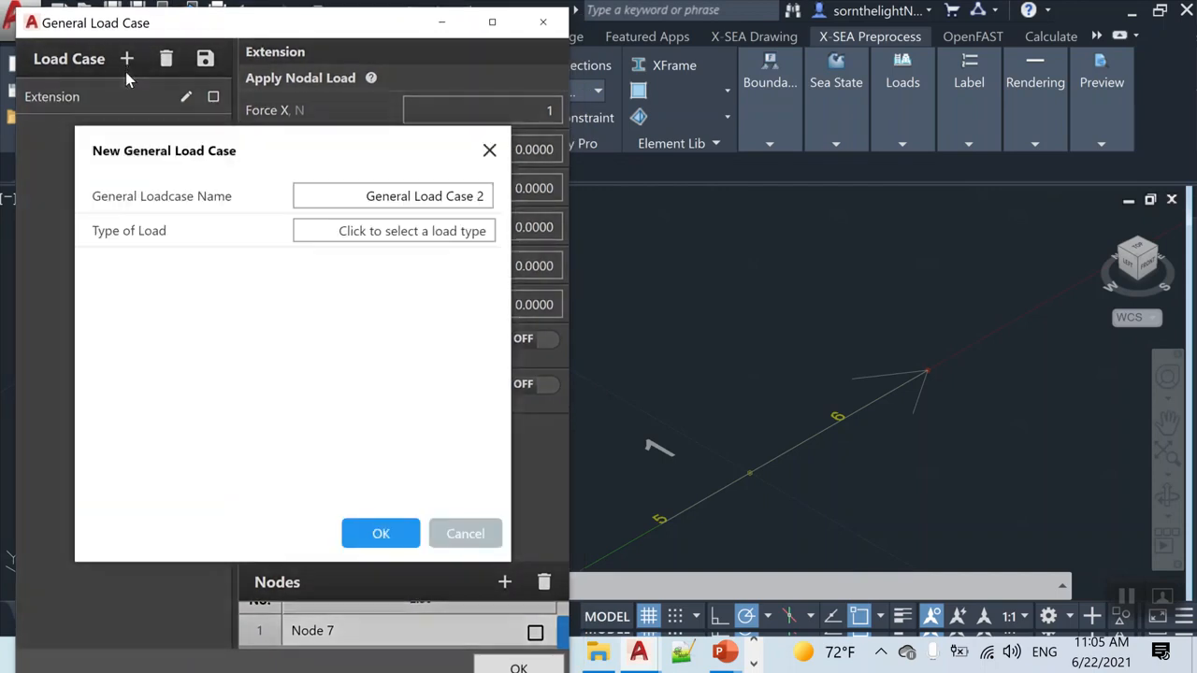
{"action": "left_click_drag", "start_coordinate": [337, 188], "coordinate": [571, 176]}
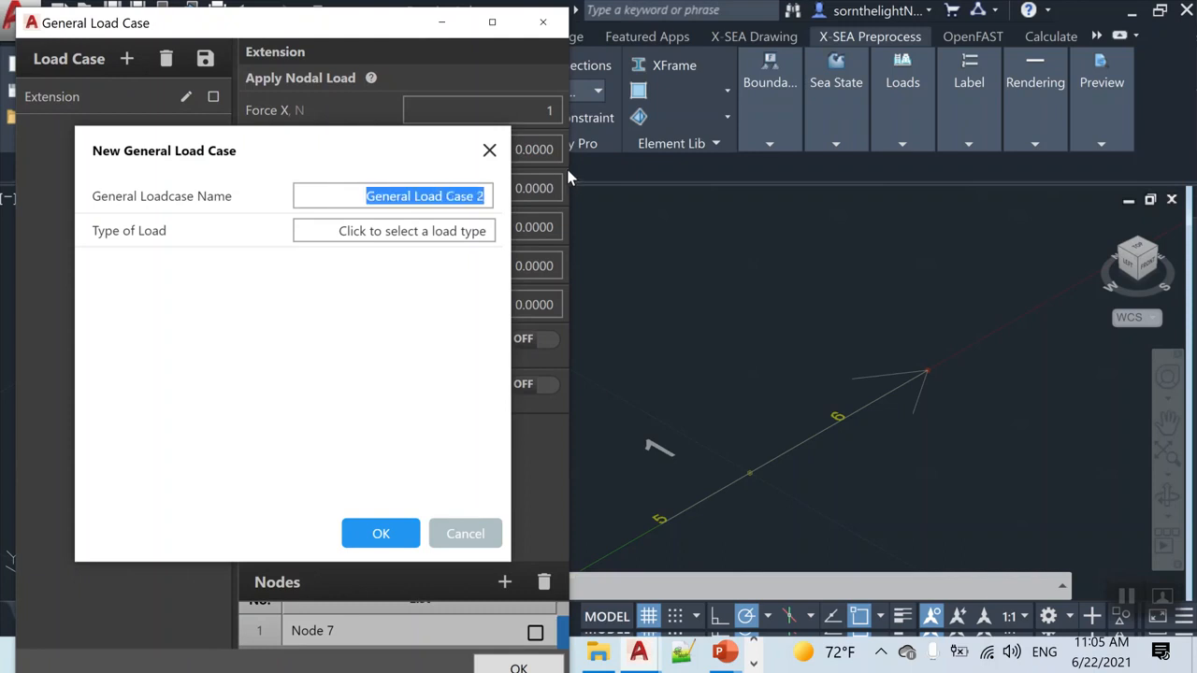
{"action": "type", "text": "In-plane"}
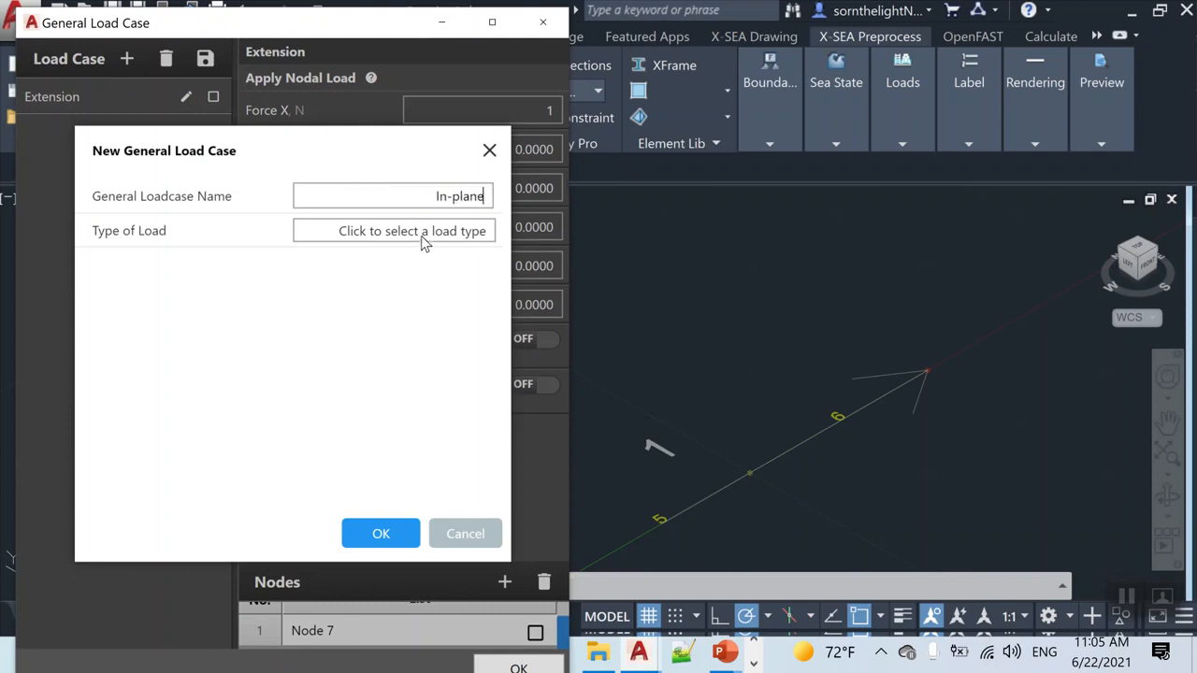
{"action": "left_click", "coordinate": [429, 239]}
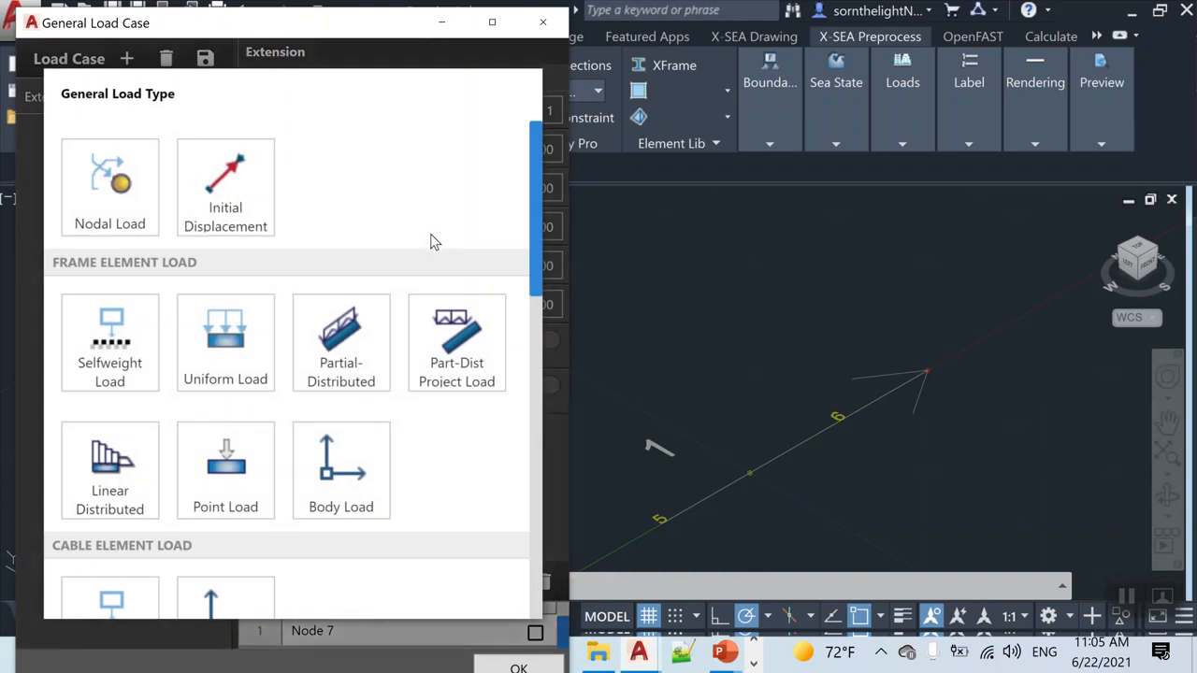
{"action": "left_click", "coordinate": [119, 213]}
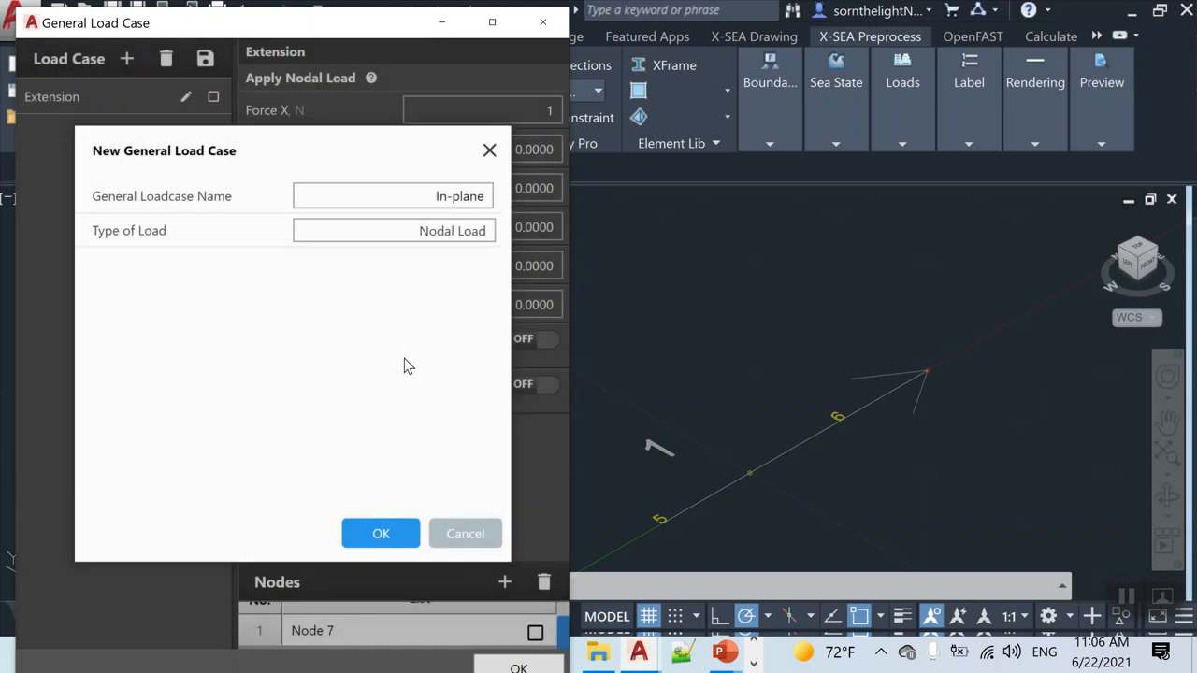
{"action": "left_click", "coordinate": [390, 540]}
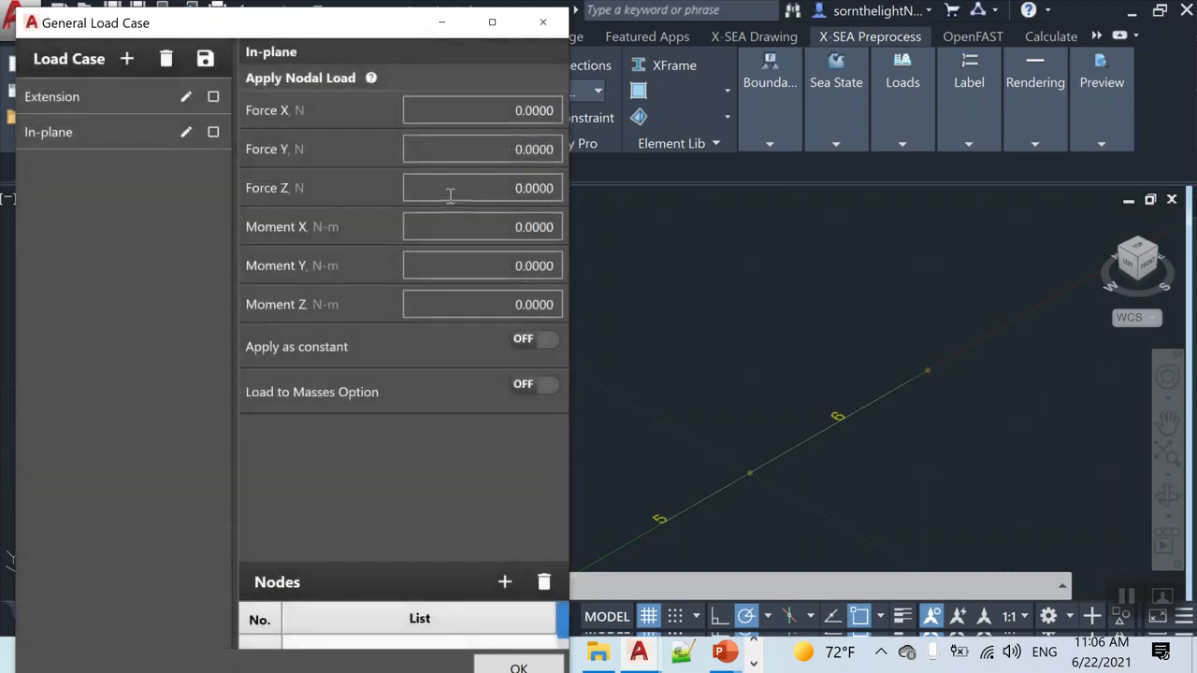
Step: Set the In-plane case's Force Y to 1 N and assign it to the beam's free-end node
{"action": "left_click_drag", "start_coordinate": [493, 146], "coordinate": [603, 140]}
{"action": "type", "text": "1"}
{"action": "left_click", "coordinate": [1026, 416]}
{"action": "left_click", "coordinate": [901, 353]}
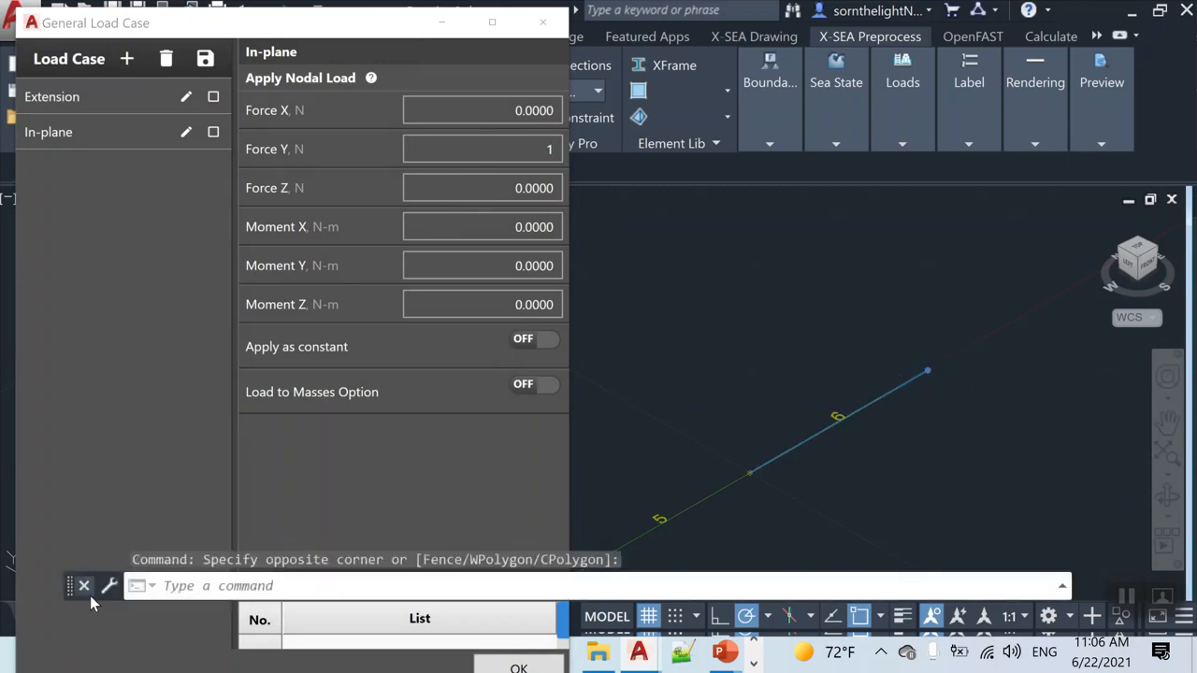
{"action": "mouse_move", "coordinate": [73, 591]}
{"action": "left_mouse_down"}
{"action": "mouse_move", "coordinate": [98, 651]}
{"action": "mouse_move", "coordinate": [110, 624]}
{"action": "left_mouse_up"}
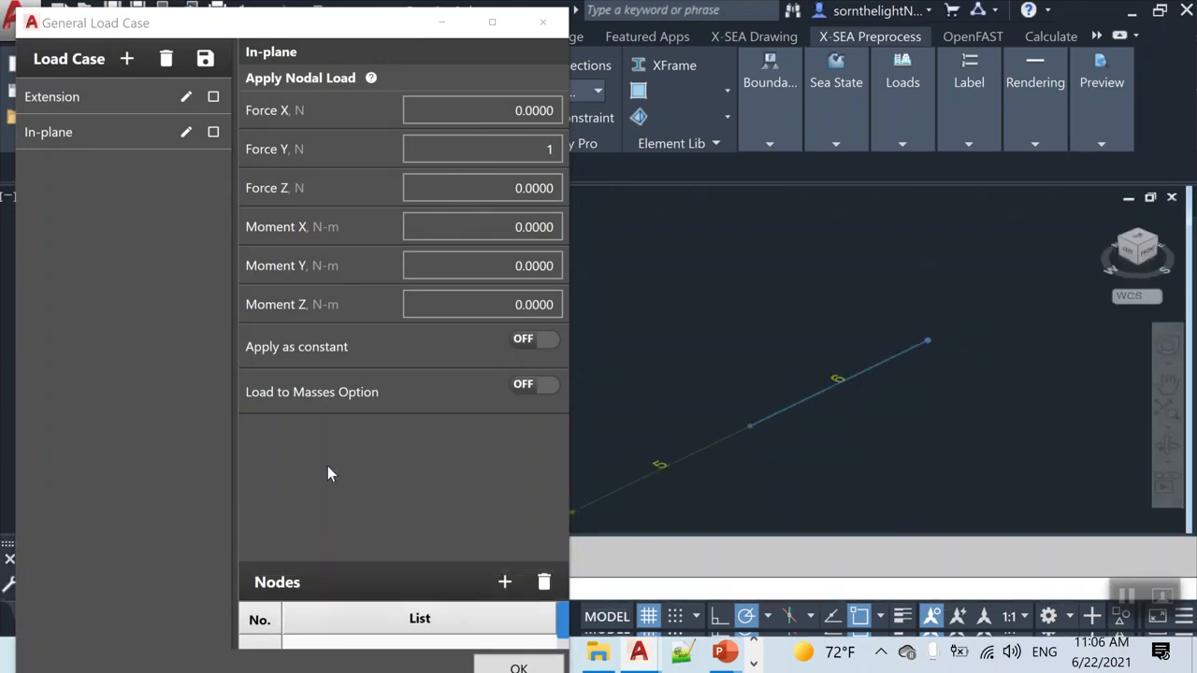
{"action": "left_click", "coordinate": [504, 581]}
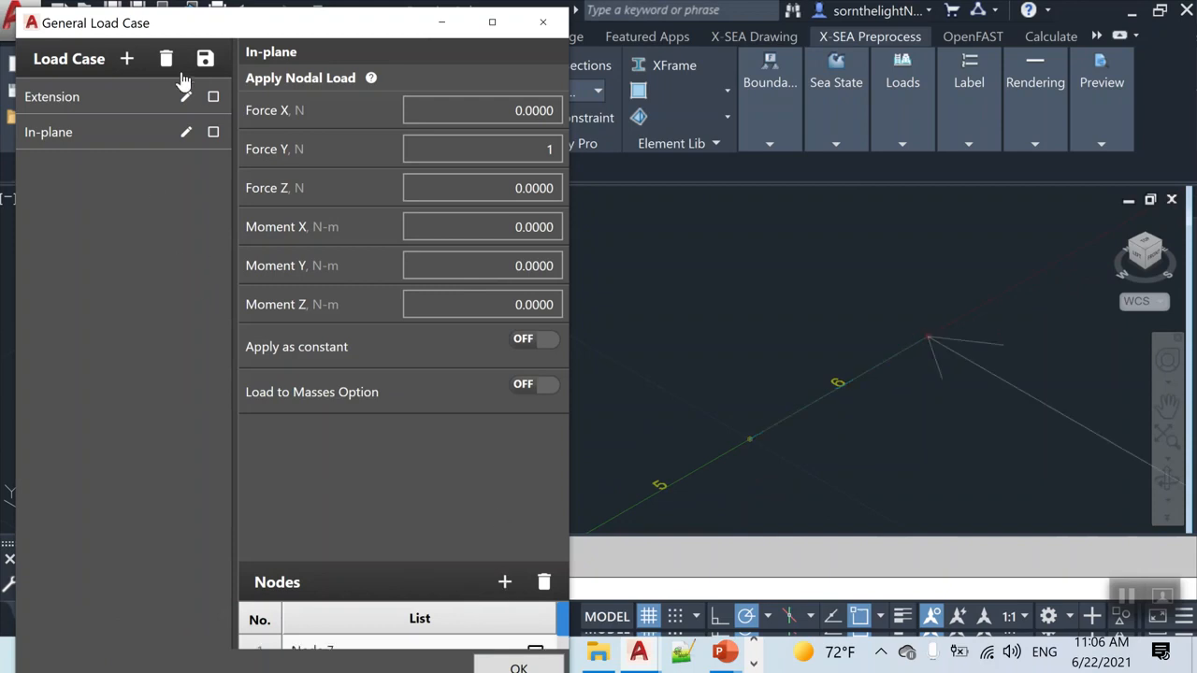
Step: Create a third general load case named Out-plane with the Nodal Load type
{"action": "left_click", "coordinate": [127, 59]}
{"action": "triple_click", "coordinate": [374, 195]}
{"action": "type", "text": "Out-plane"}
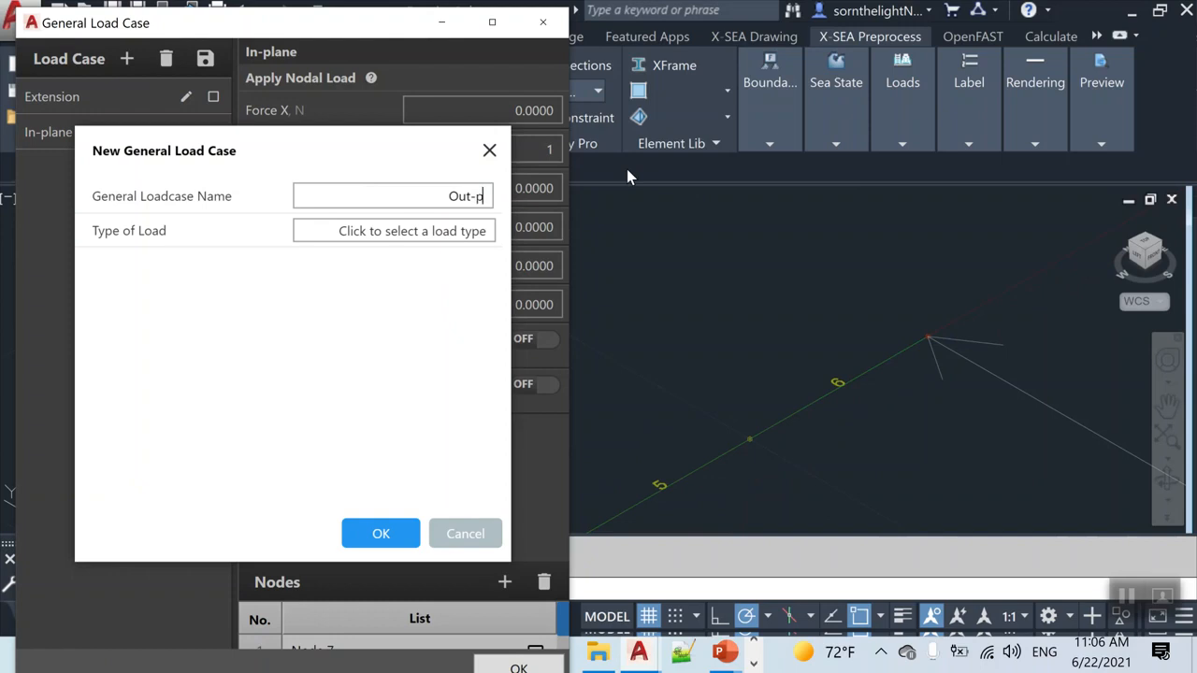
{"action": "left_click", "coordinate": [467, 232]}
{"action": "left_click", "coordinate": [116, 186]}
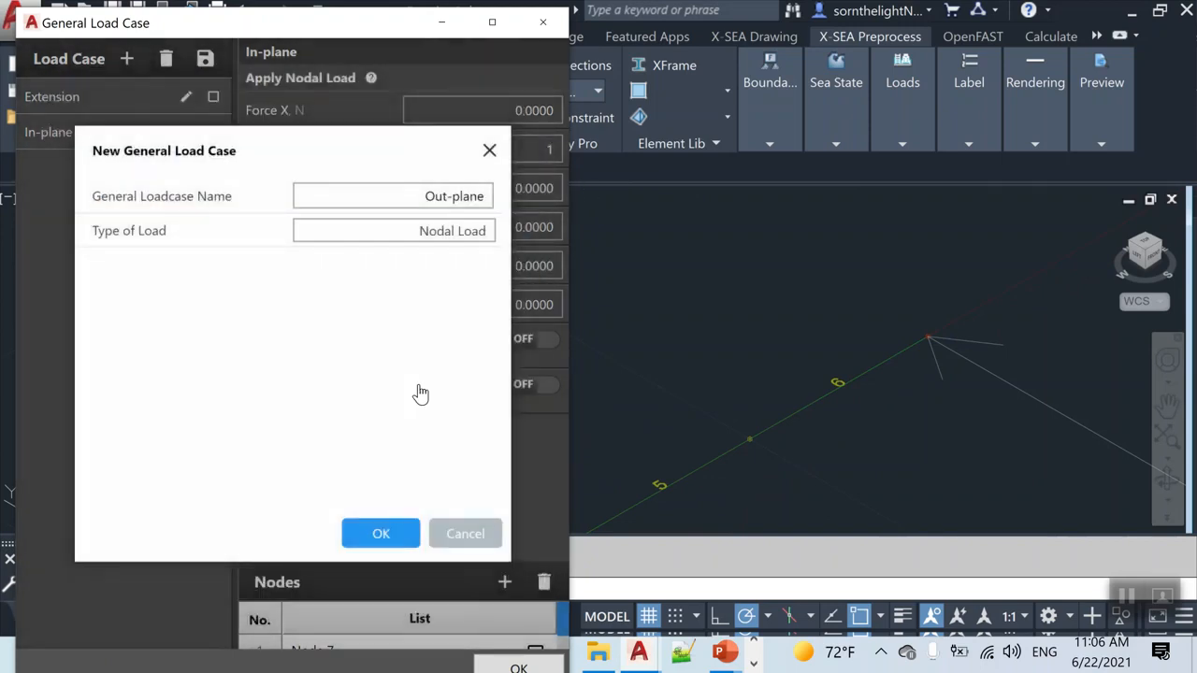
{"action": "left_click", "coordinate": [391, 535]}
Step: Set the Out-plane case's Force Z to 1 N and assign it to the beam's free-end node
{"action": "left_click", "coordinate": [533, 188]}
{"action": "type", "text": "1"}
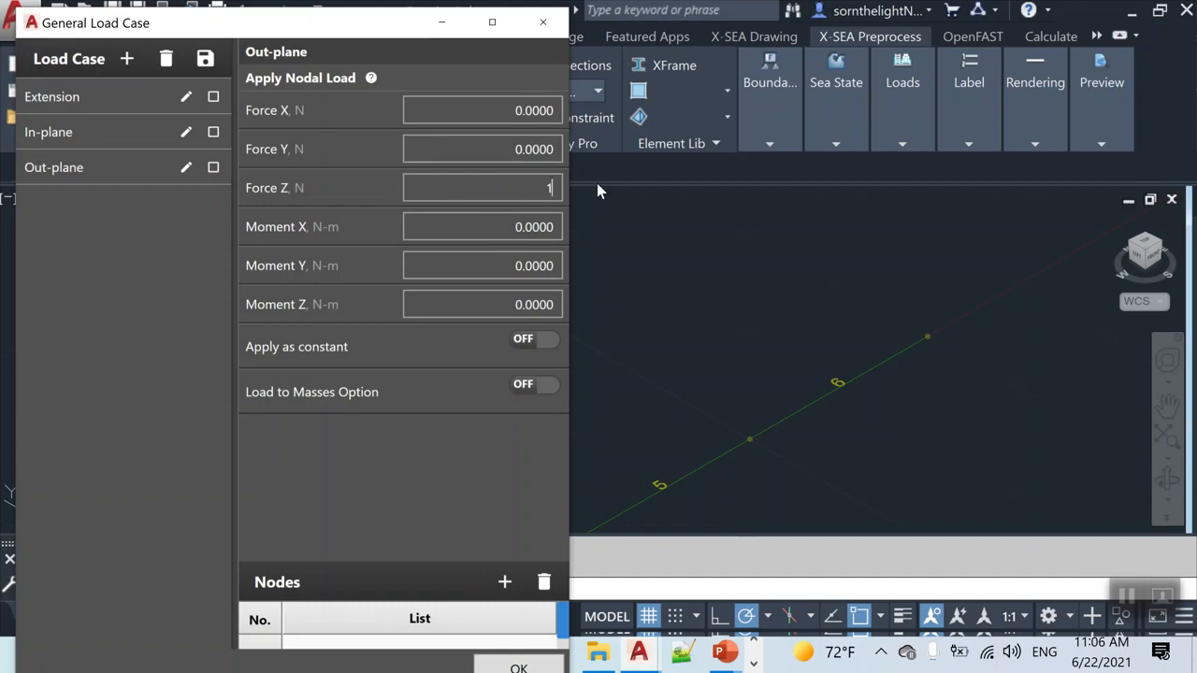
{"action": "left_click", "coordinate": [596, 182]}
{"action": "left_click", "coordinate": [504, 581]}
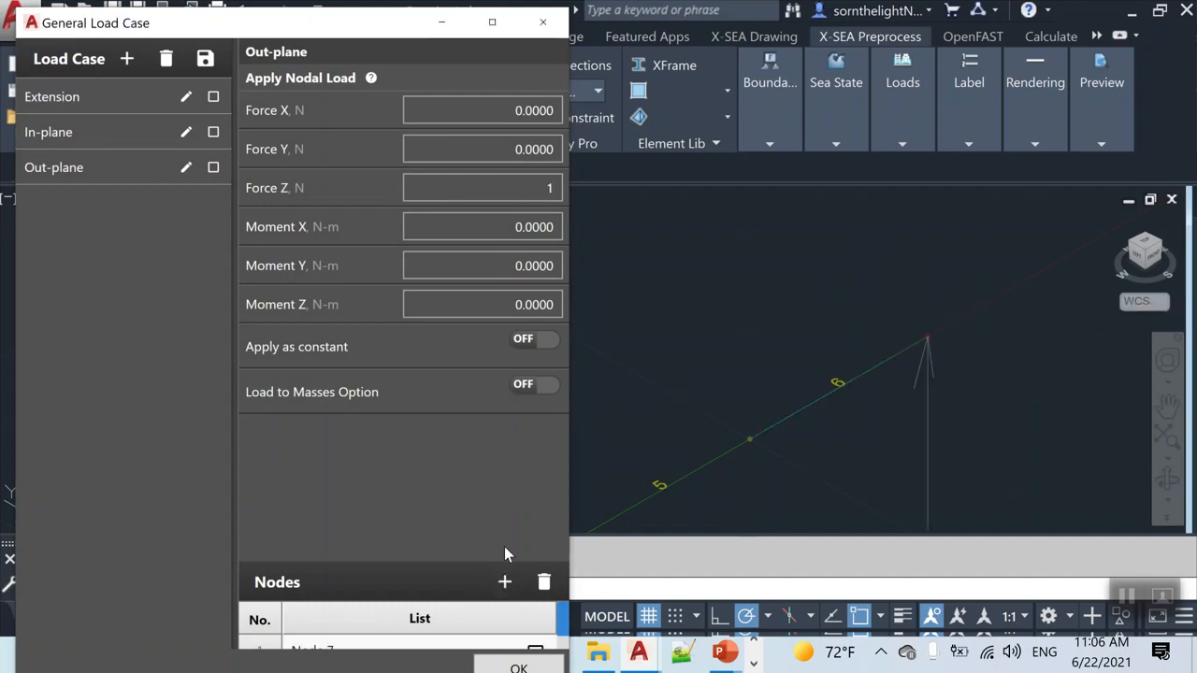
Step: Create a fourth general load case named Torsion with the Nodal Load type
{"action": "left_click", "coordinate": [127, 59]}
{"action": "triple_click", "coordinate": [396, 195]}
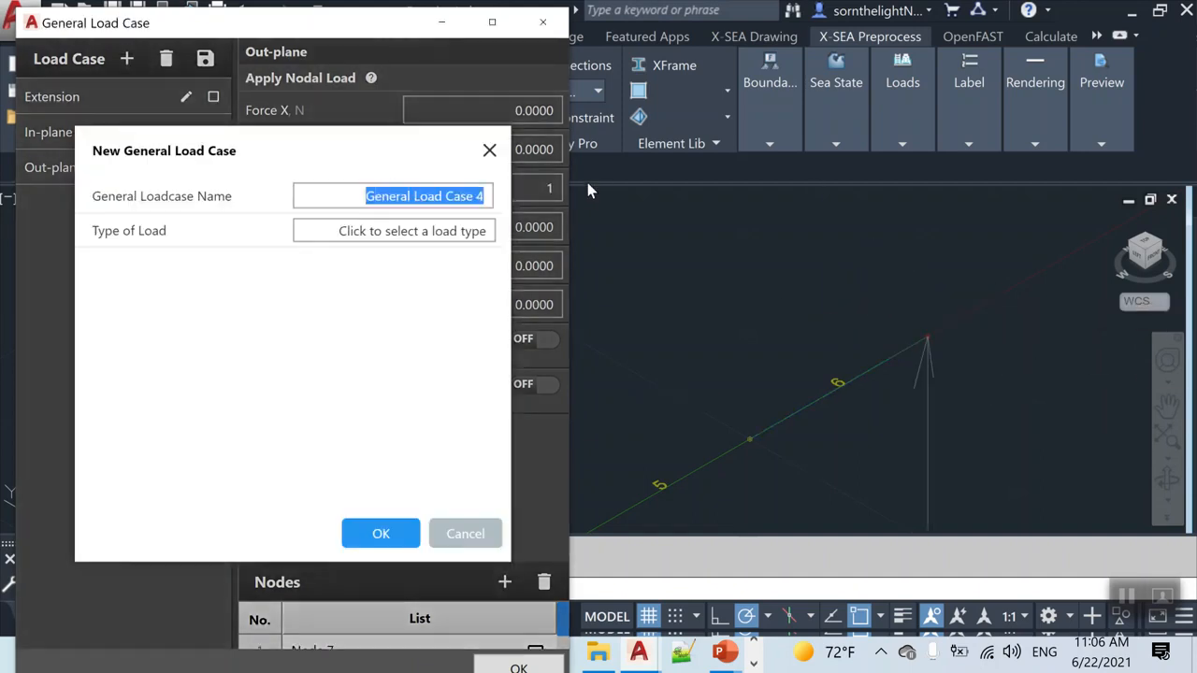
{"action": "type", "text": "Torsion"}
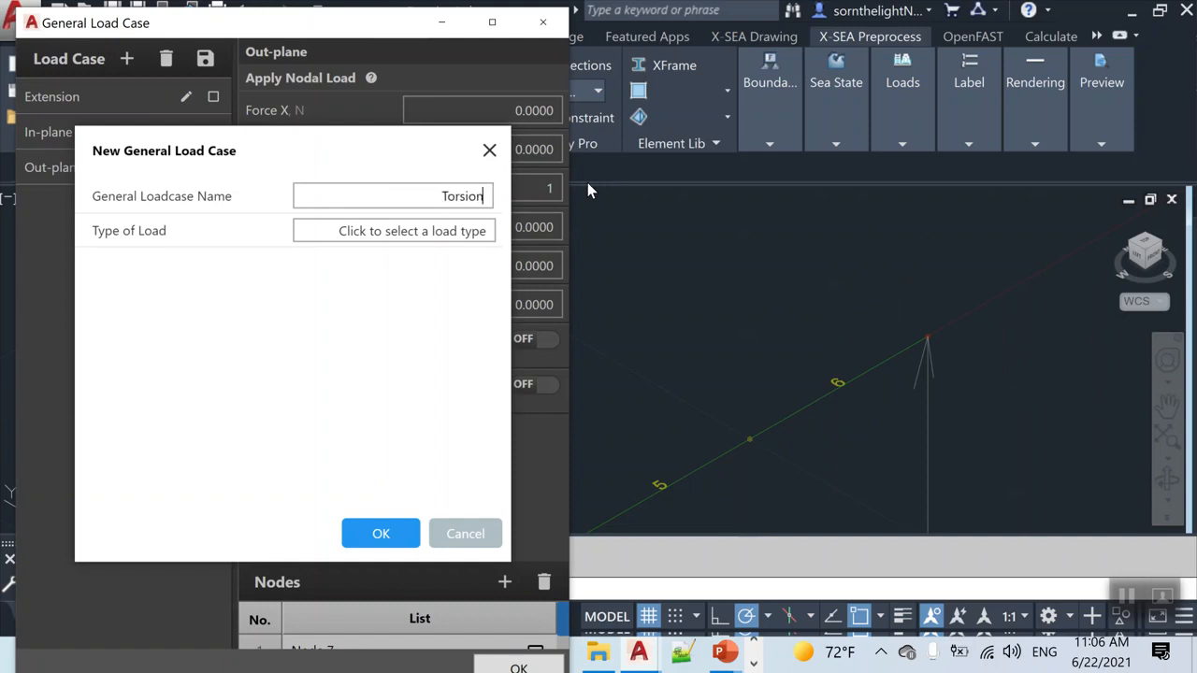
{"action": "left_click", "coordinate": [465, 233]}
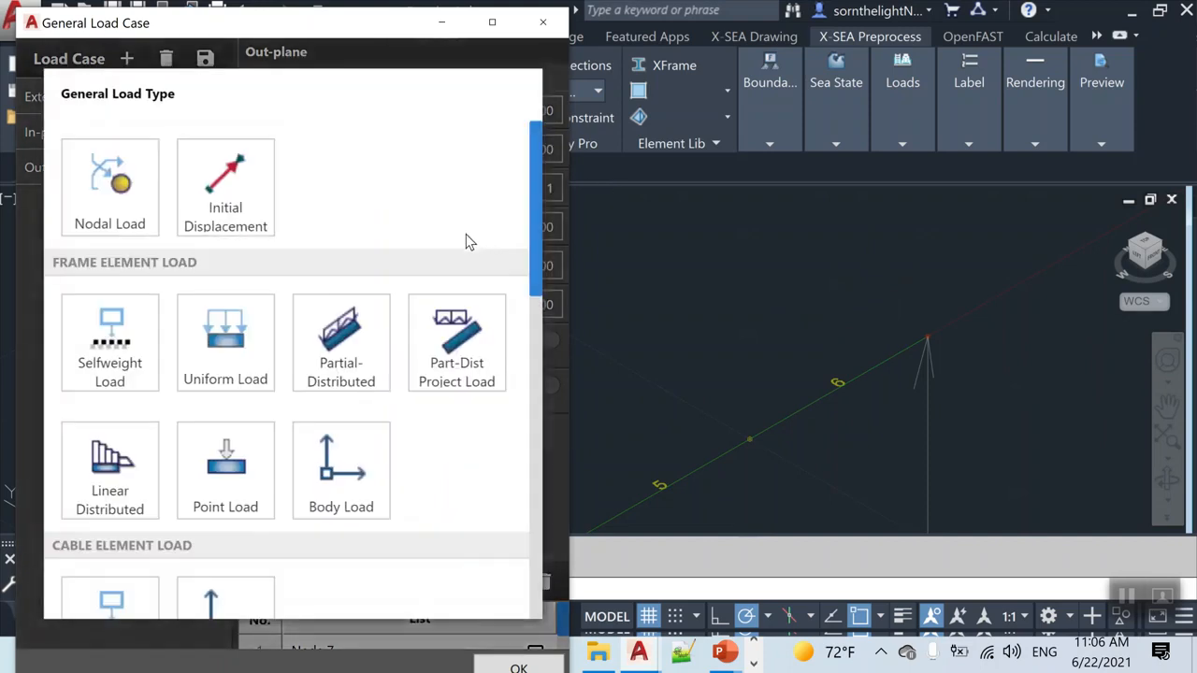
{"action": "left_click", "coordinate": [109, 187]}
{"action": "left_click", "coordinate": [404, 533]}
Step: Set the Torsion case's Moment X to 1 N-m and assign it to the beam's free-end node
{"action": "left_click", "coordinate": [915, 342]}
{"action": "left_click", "coordinate": [505, 217]}
{"action": "type", "text": "1"}
{"action": "left_click", "coordinate": [504, 581]}
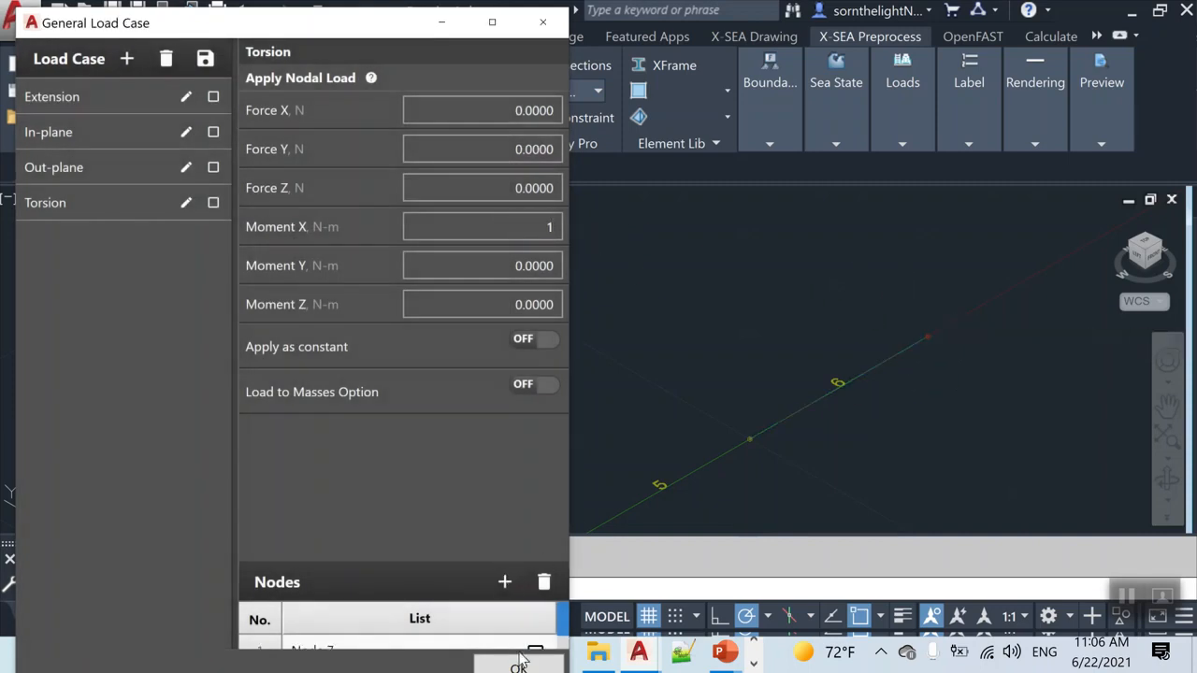
Step: Confirm the four general load cases and finish load case editing
{"action": "left_click", "coordinate": [519, 668]}
{"action": "left_click_drag", "start_coordinate": [11, 545], "coordinate": [59, 567]}
{"action": "scroll", "coordinate": [452, 344], "scroll_direction": "down", "scroll_amount": 2}
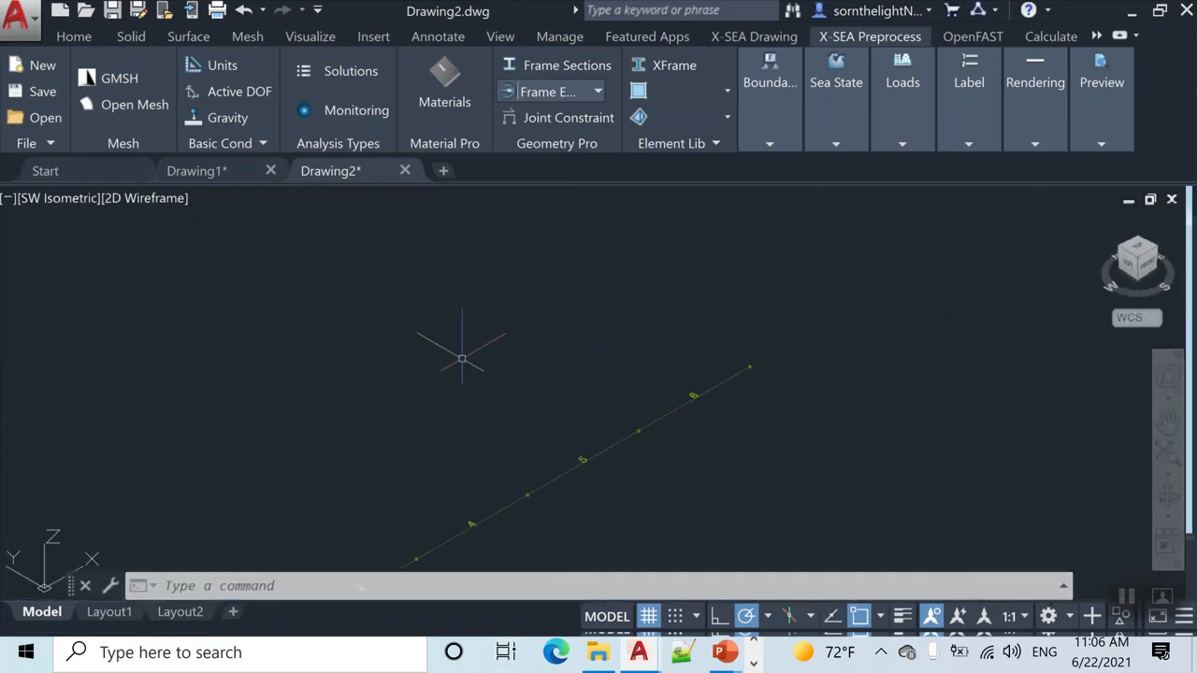
Step: Reopen the general load cases and examine the values and load symbols of the Extension, In-plane, Out-plane and Torsion cases
{"action": "left_click", "coordinate": [907, 102]}
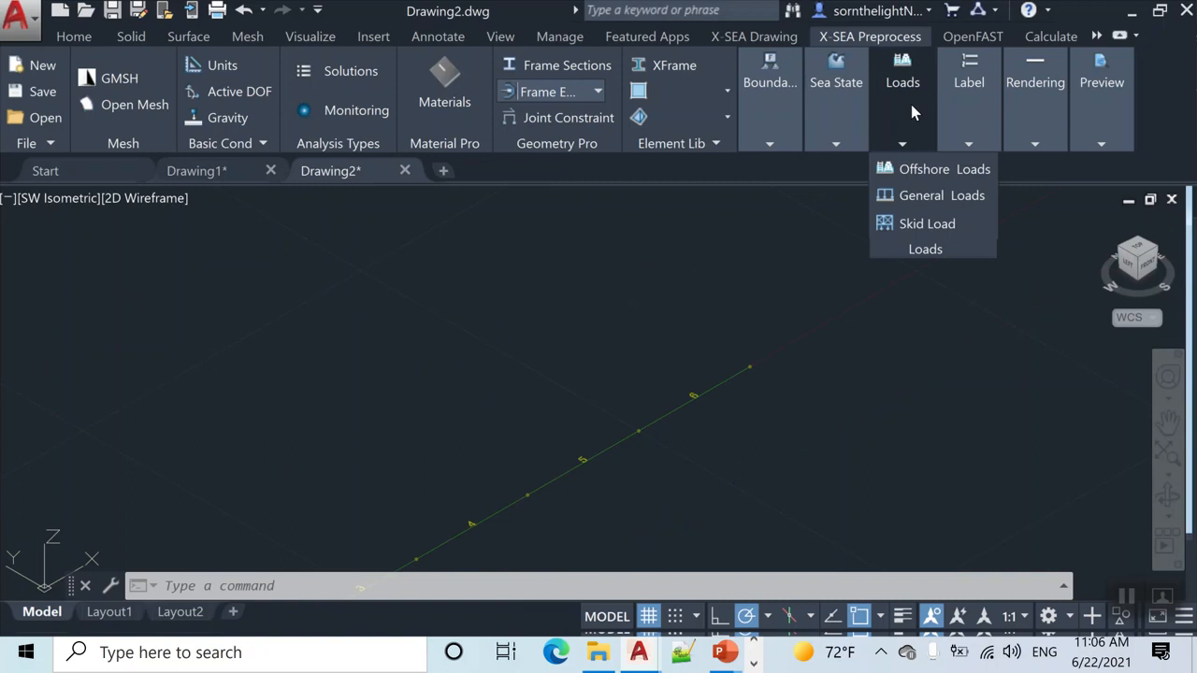
{"action": "left_click", "coordinate": [949, 202]}
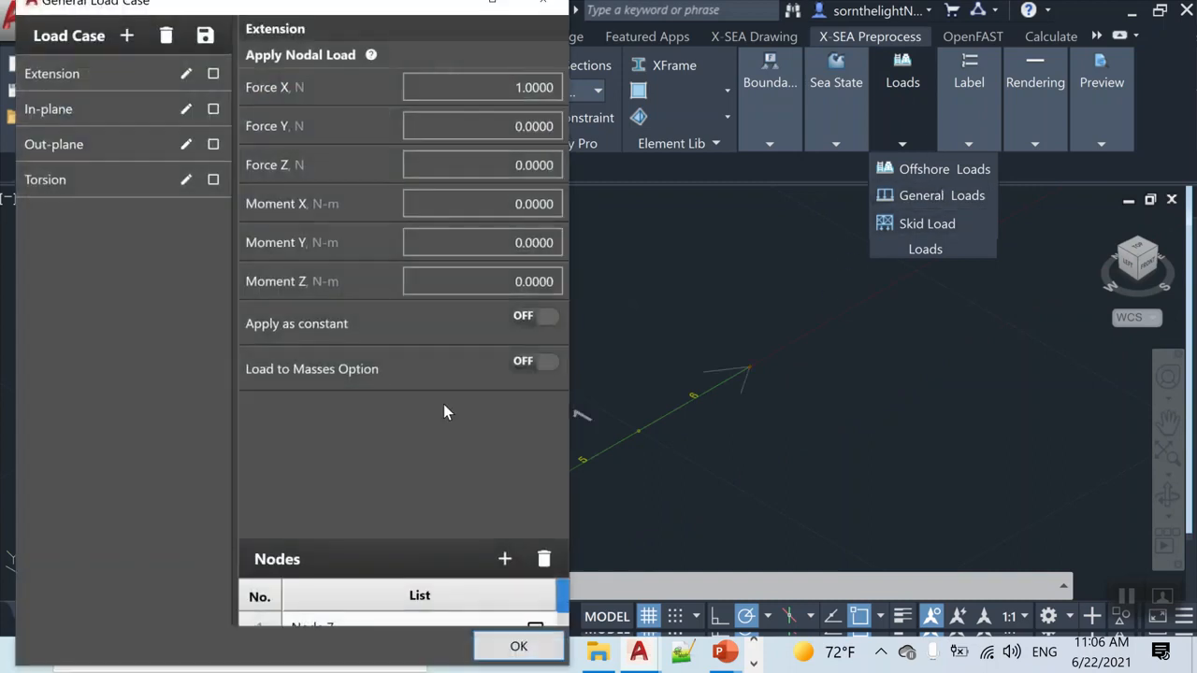
{"action": "middle_click_drag", "start_coordinate": [810, 399], "coordinate": [940, 360]}
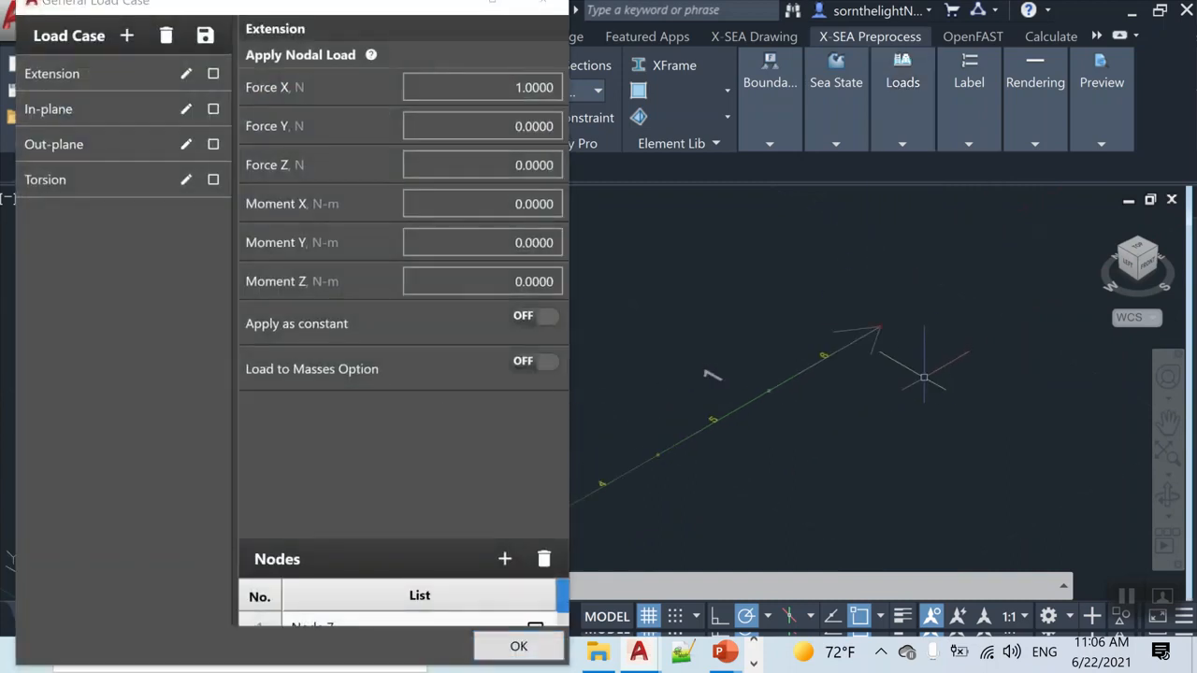
{"action": "scroll", "coordinate": [776, 407], "scroll_direction": "up", "scroll_amount": 4}
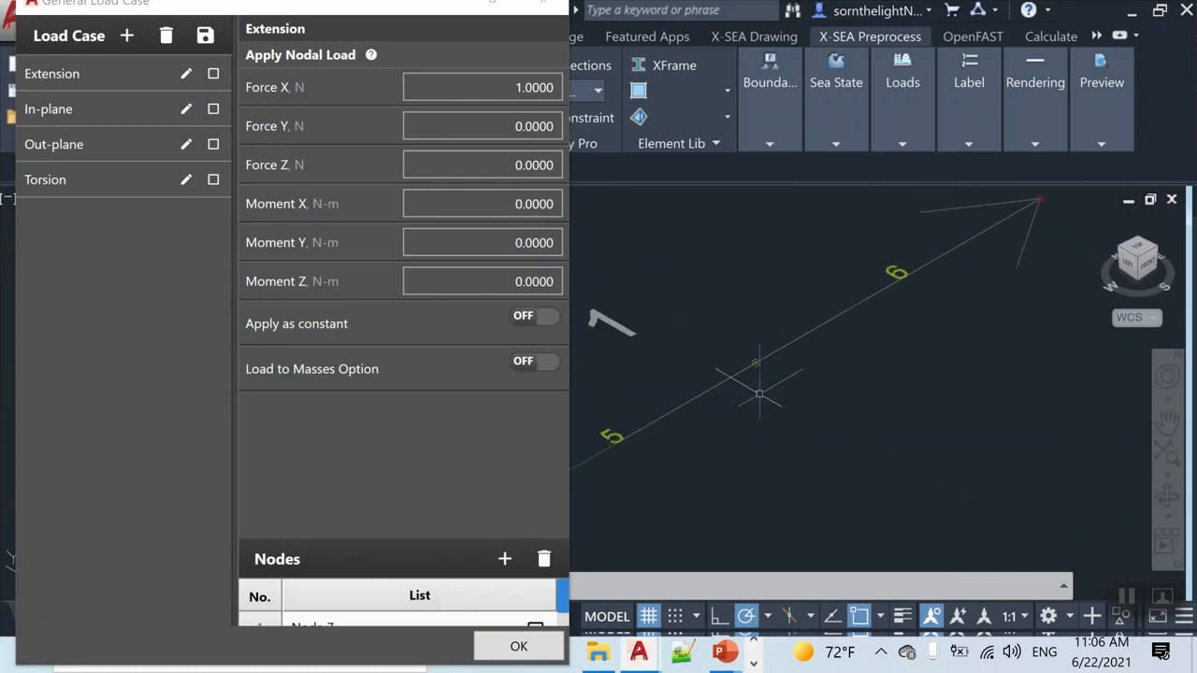
{"action": "left_click", "coordinate": [121, 109]}
{"action": "scroll", "coordinate": [822, 319], "scroll_direction": "down", "scroll_amount": 3}
{"action": "scroll", "coordinate": [766, 341], "scroll_direction": "up", "scroll_amount": 3}
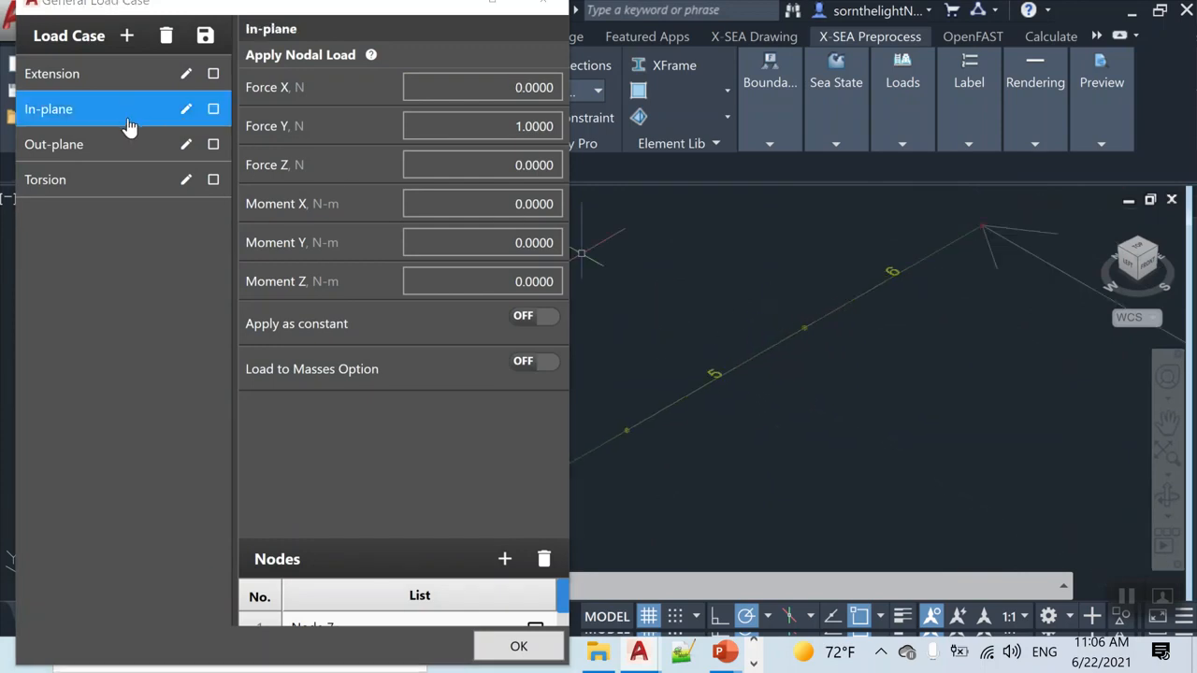
{"action": "left_click", "coordinate": [118, 144]}
{"action": "left_click", "coordinate": [121, 184]}
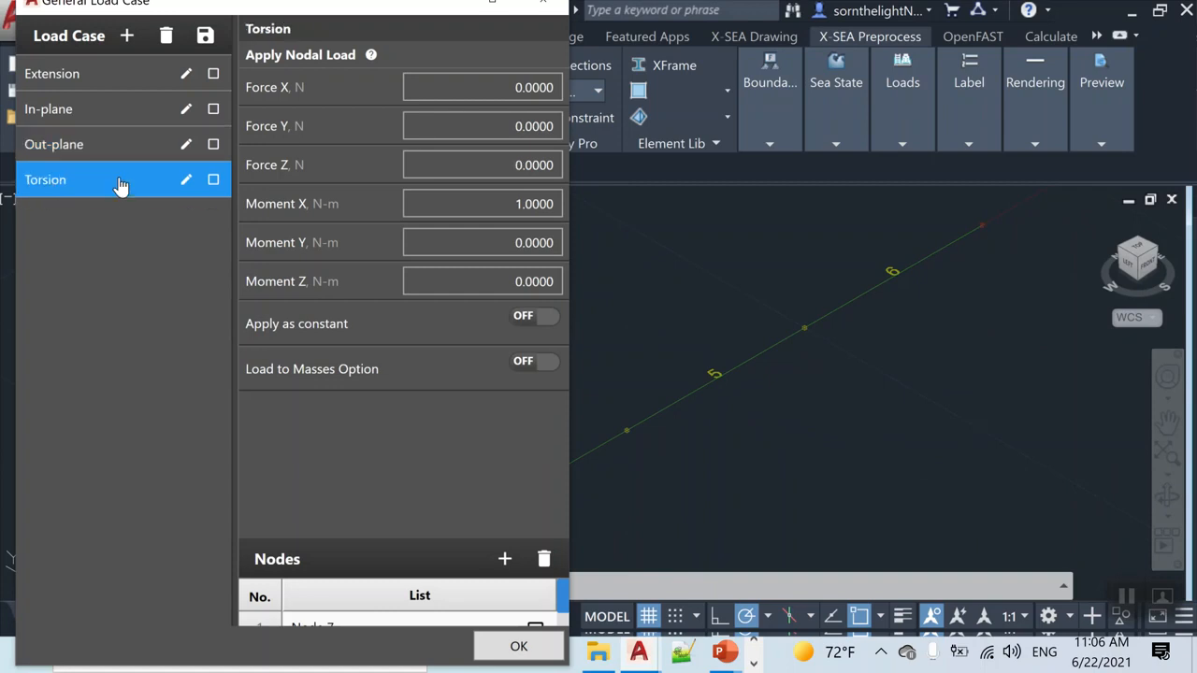
{"action": "left_click", "coordinate": [542, 4]}
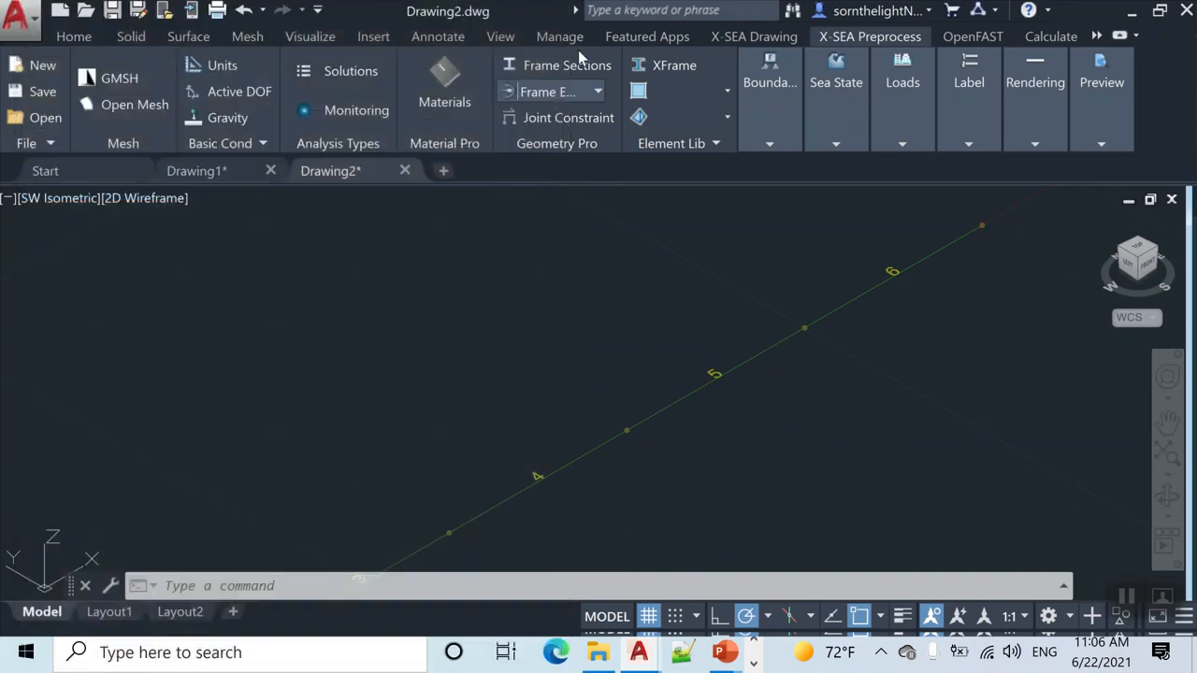
Step: Start the X-SEA calculation and create a folder named "Linear Static- Can" inside AutoCad Model Testing for the saved model
{"action": "left_click", "coordinate": [1051, 37]}
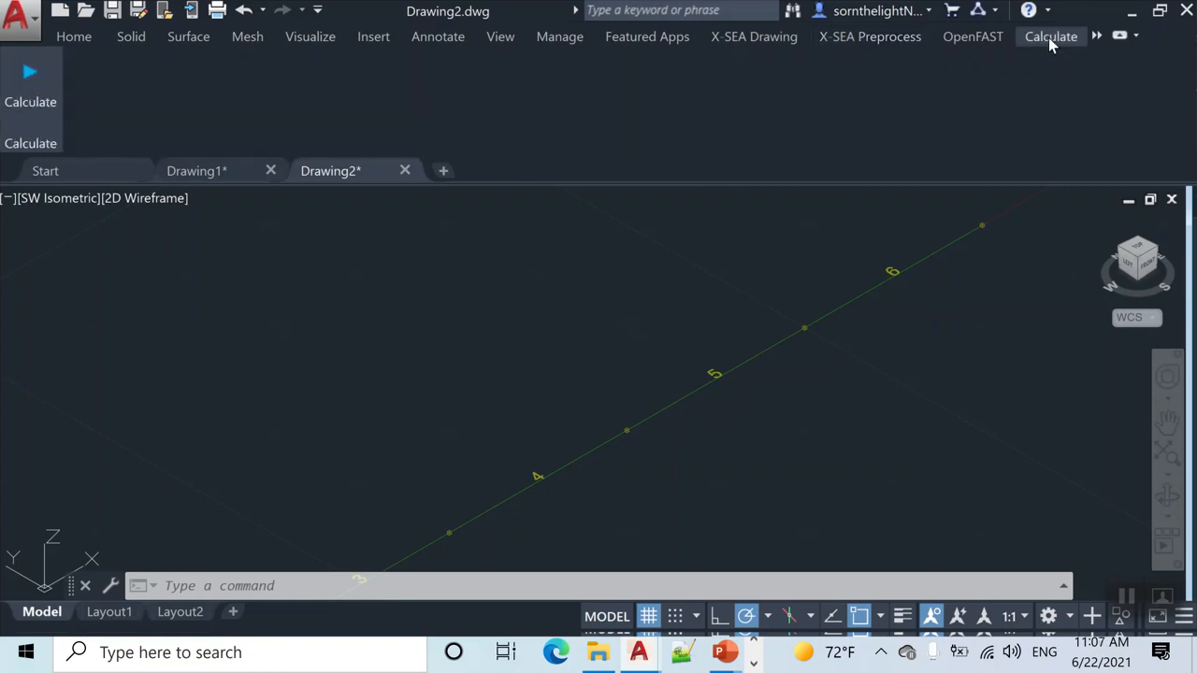
{"action": "left_click", "coordinate": [19, 114]}
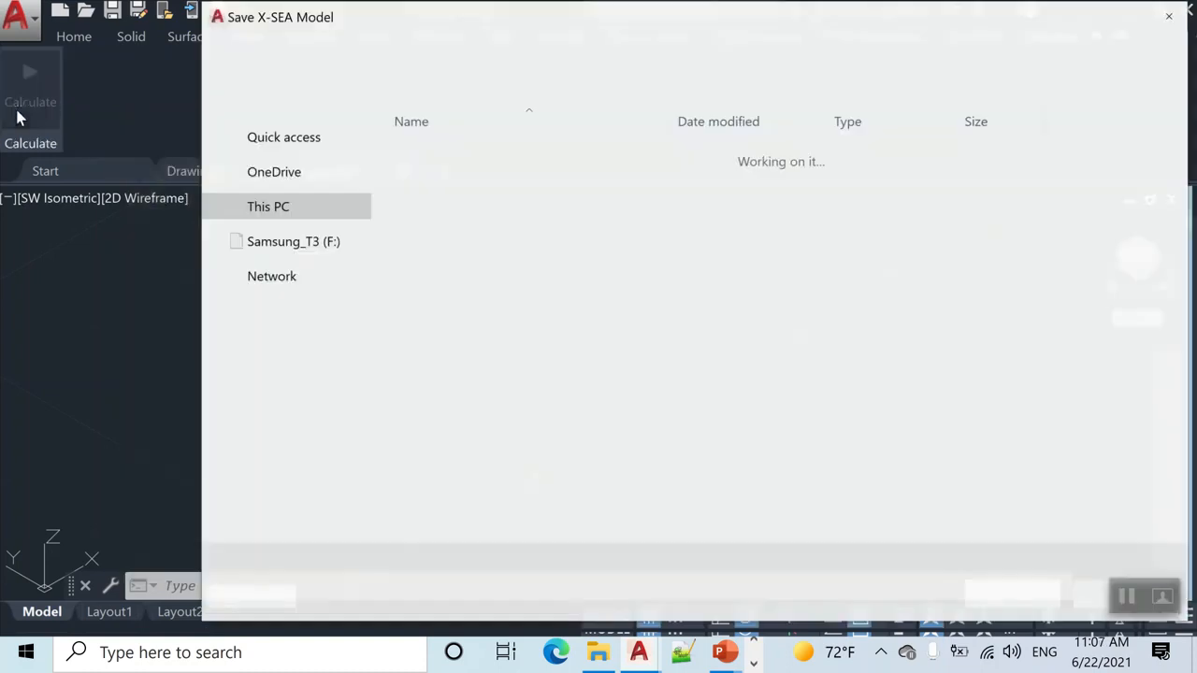
{"action": "key", "text": "alt+Up"}
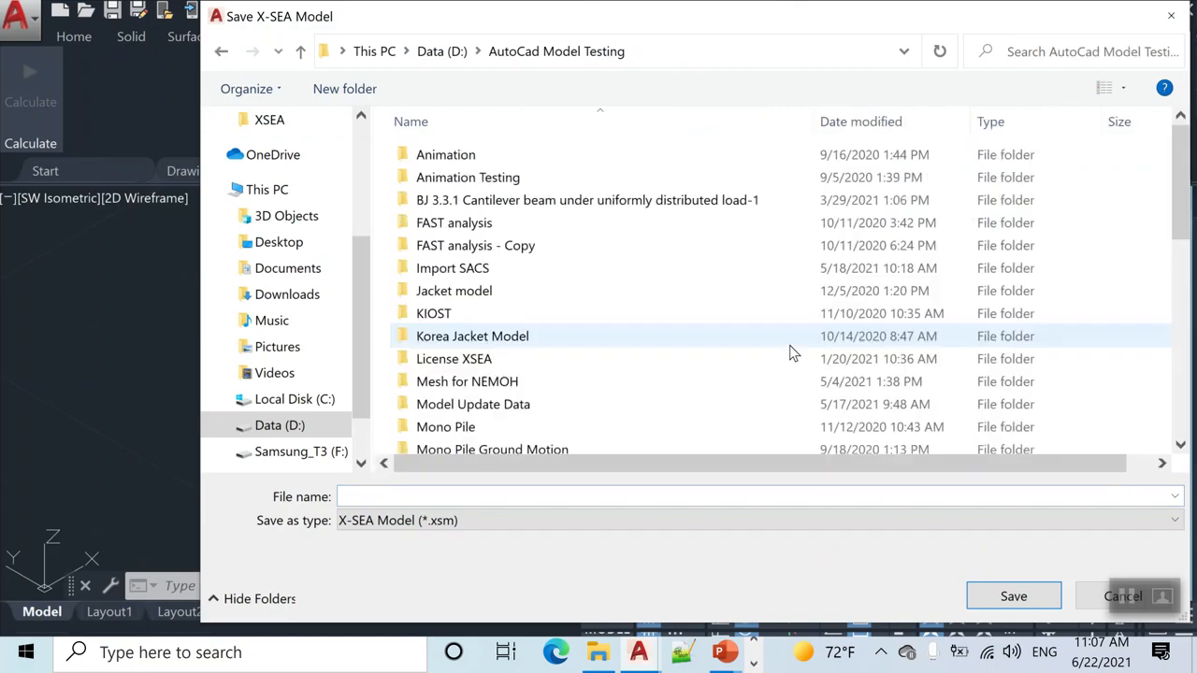
{"action": "right_click", "coordinate": [1130, 295]}
{"action": "mouse_move", "coordinate": [991, 553]}
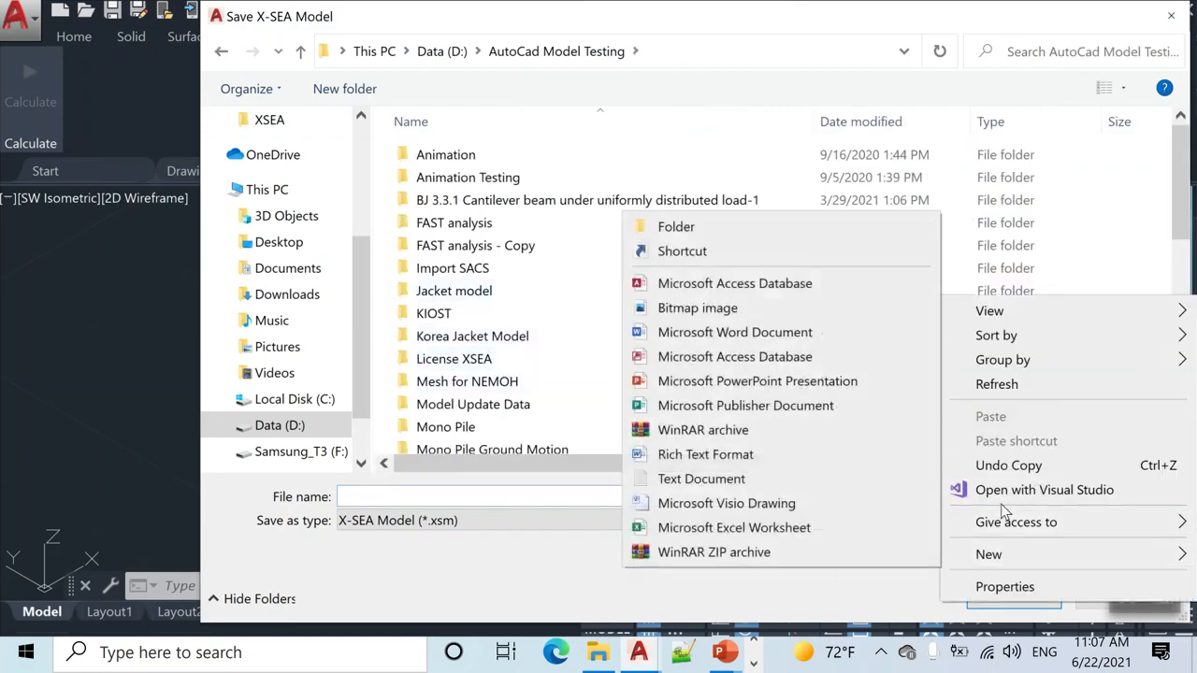
{"action": "left_click", "coordinate": [739, 227]}
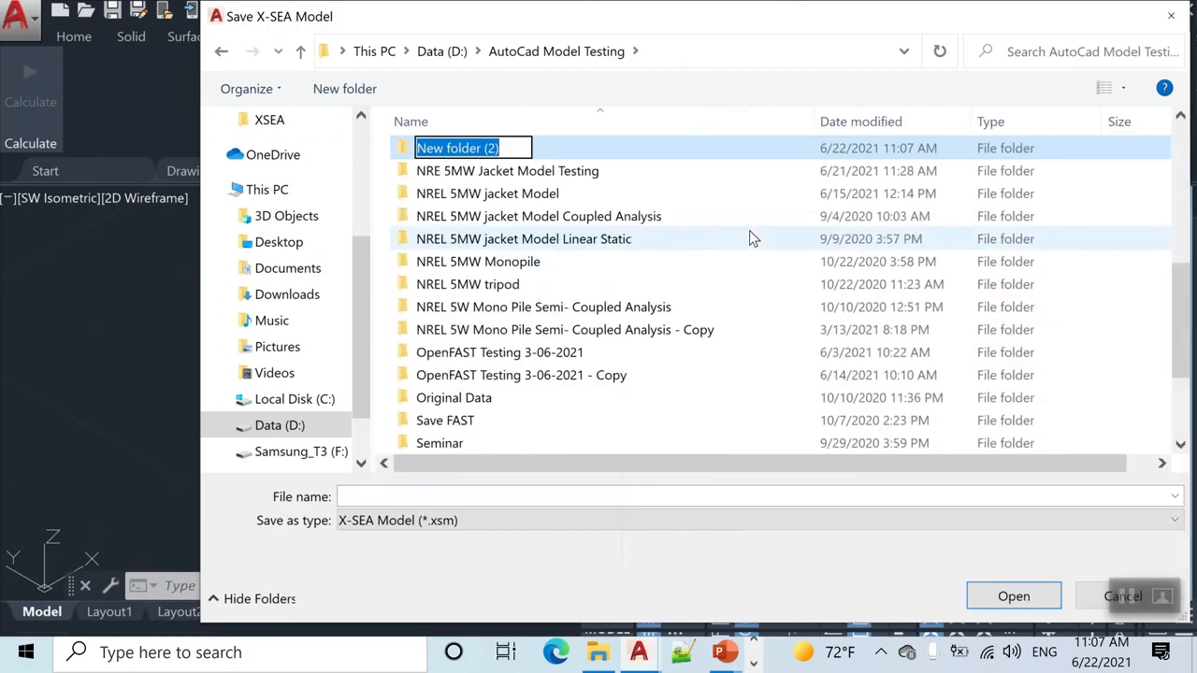
{"action": "type", "text": "Linear s"}
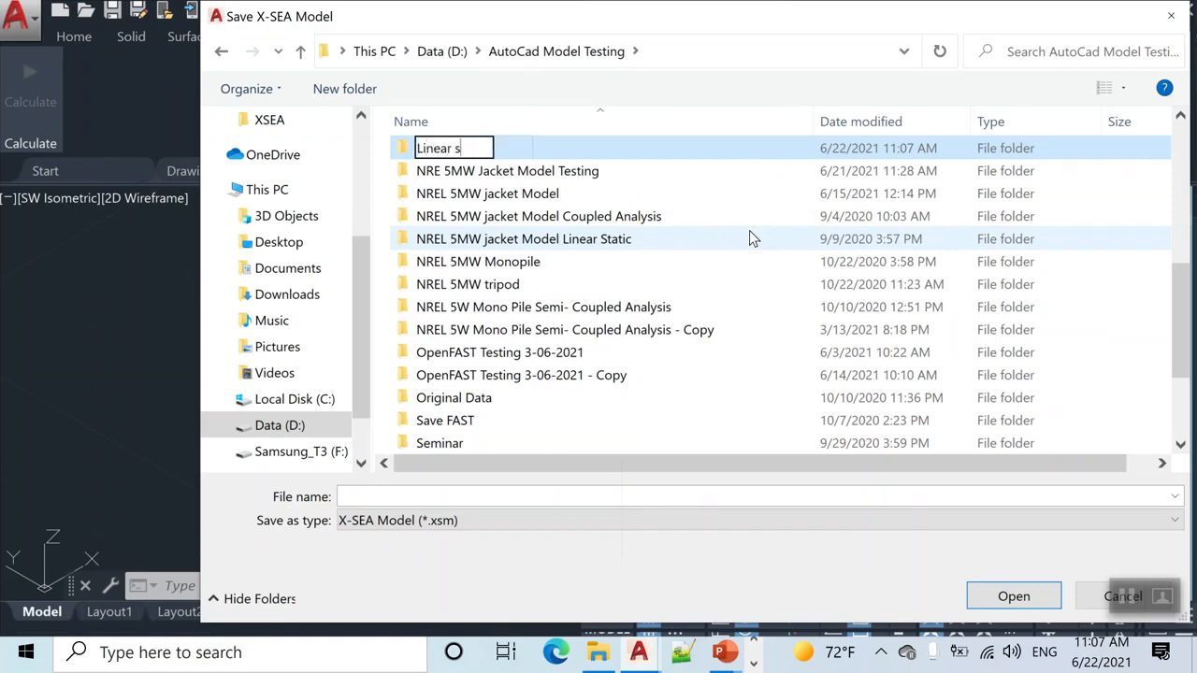
{"action": "key", "text": "BackSpace"}
{"action": "type", "text": "Static - Can"}
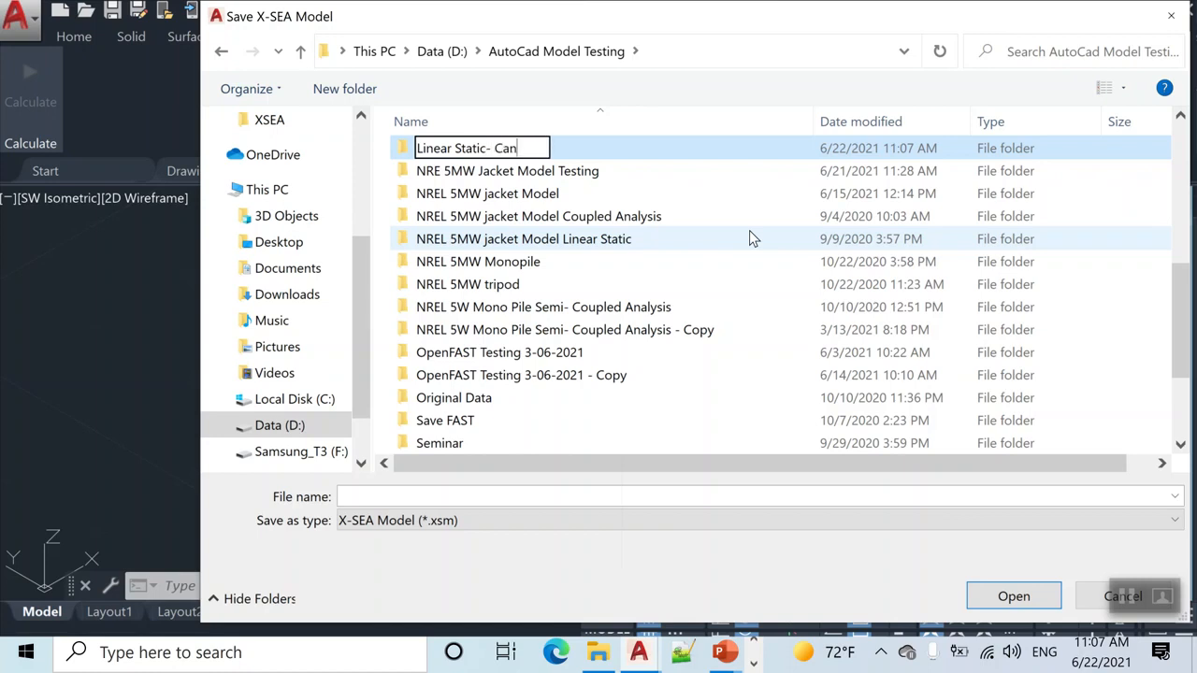
{"action": "key", "text": "Return"}
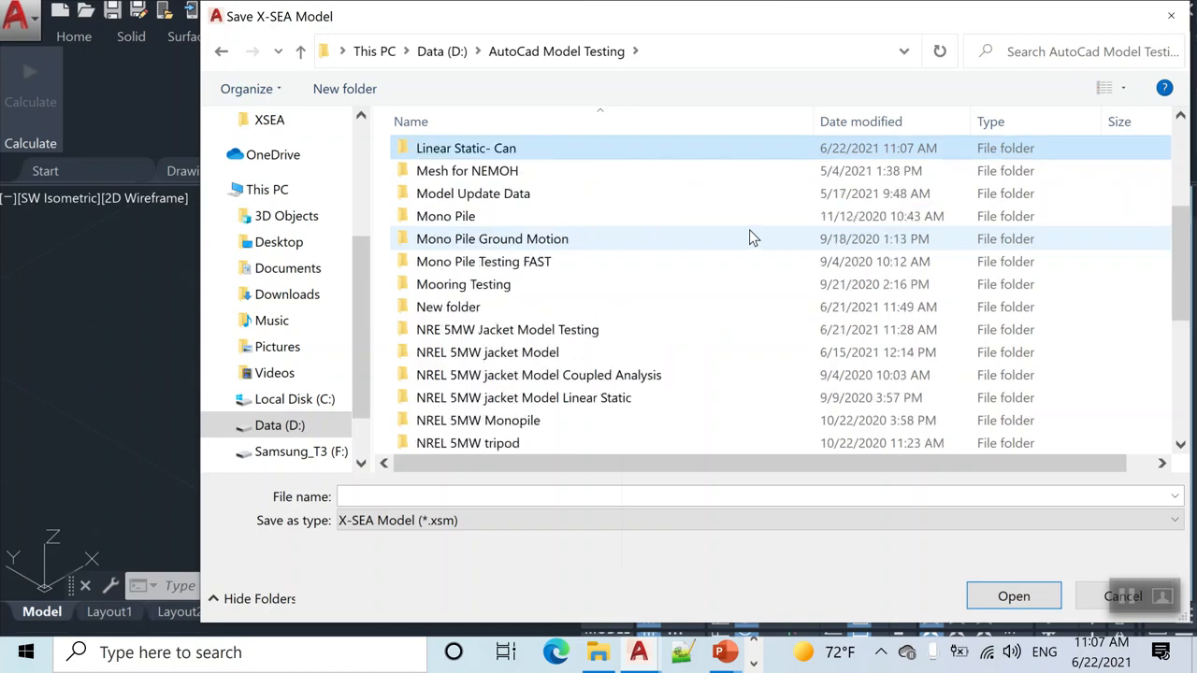
Step: Save the X-SEA model as Model in the "Linear Static- Can" folder and run the analysis
{"action": "double_click", "coordinate": [685, 150]}
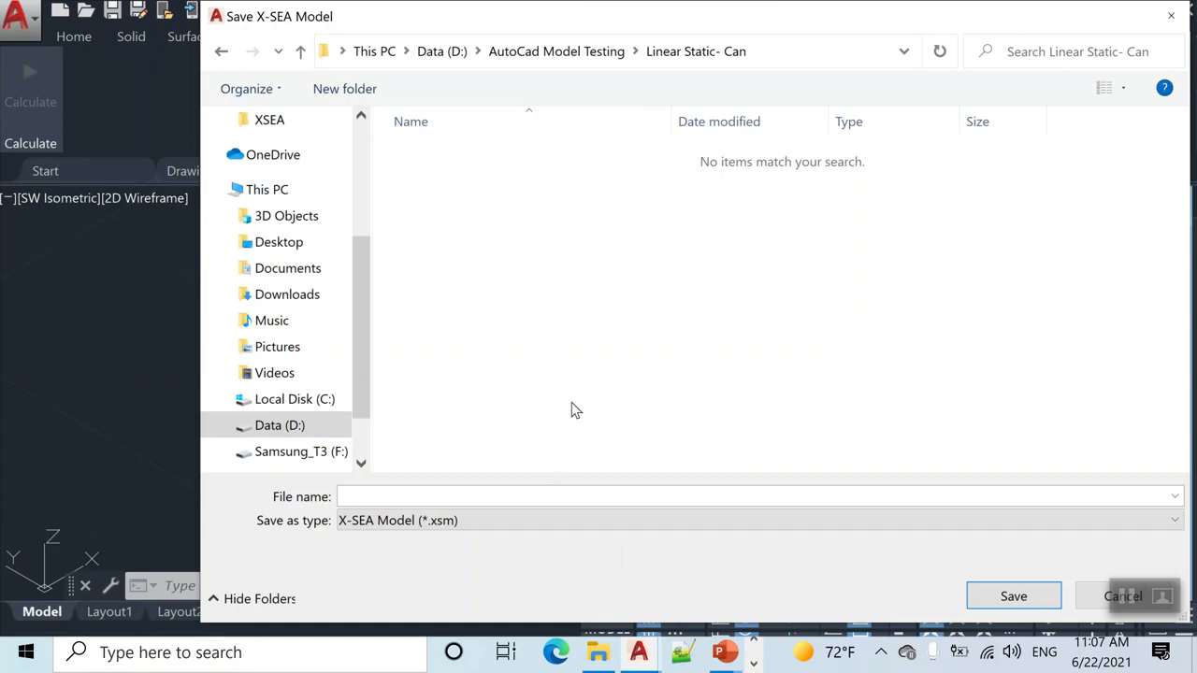
{"action": "left_click", "coordinate": [430, 496]}
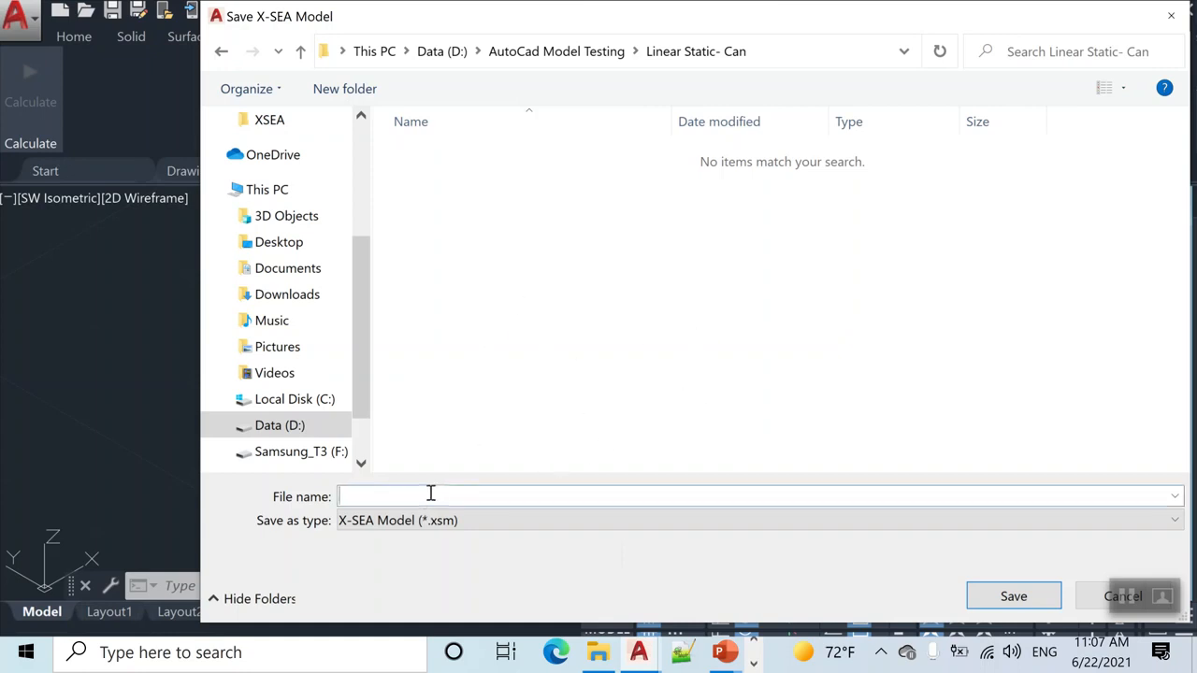
{"action": "type", "text": "Model"}
{"action": "key", "text": "Return"}
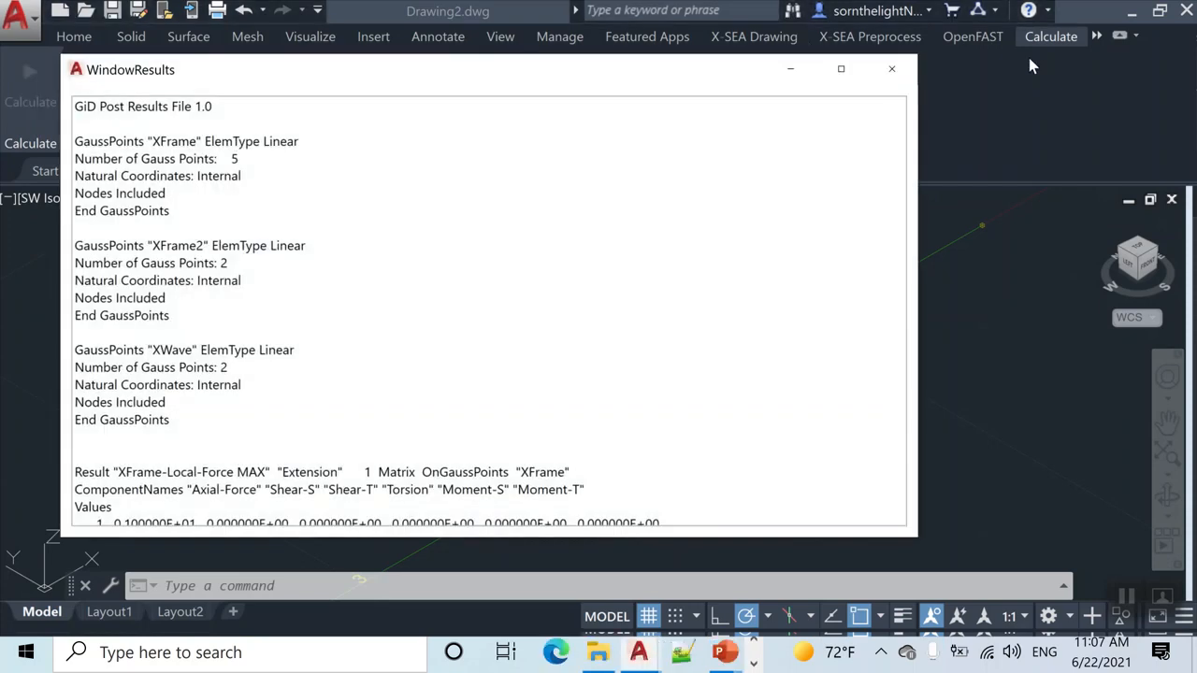
Step: Look through the analysis results listing and close it
{"action": "scroll", "coordinate": [635, 300], "scroll_direction": "down", "scroll_amount": 20}
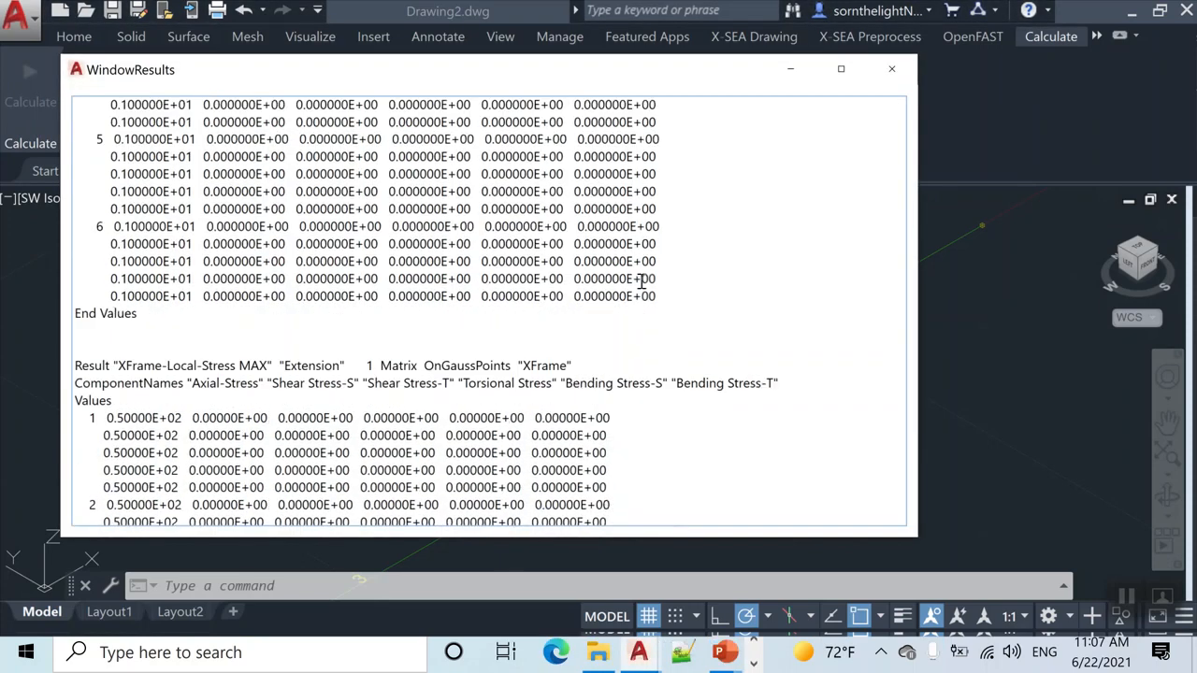
{"action": "scroll", "coordinate": [628, 245], "scroll_direction": "down", "scroll_amount": 20}
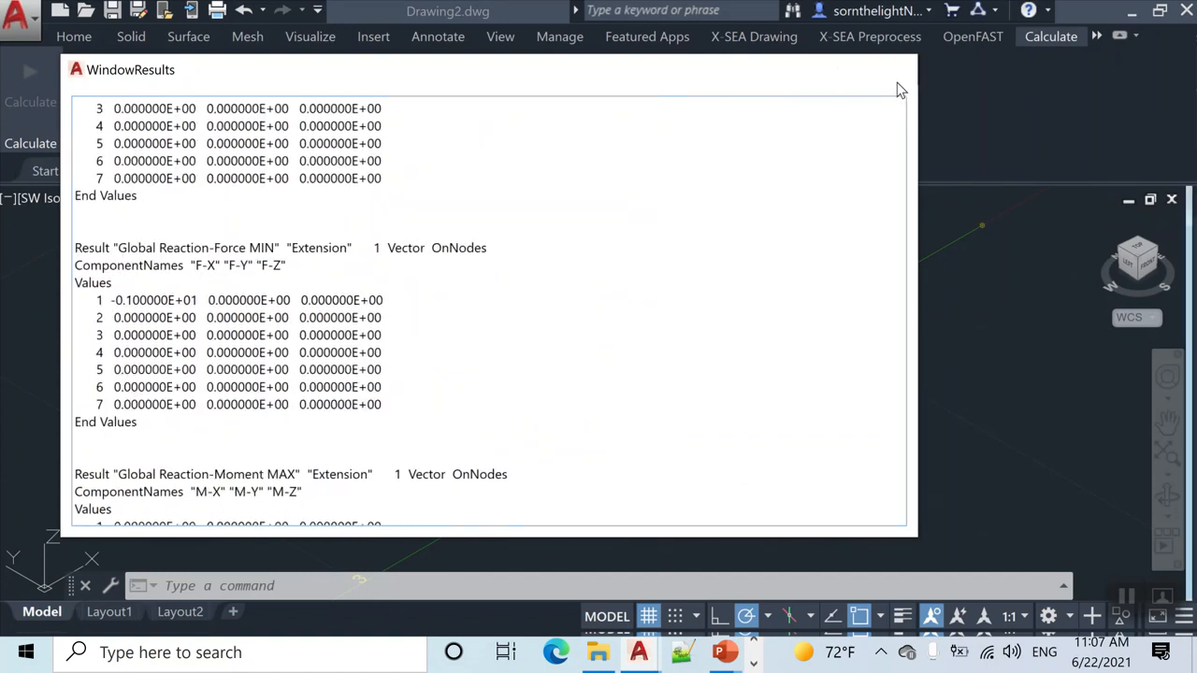
{"action": "left_click", "coordinate": [893, 73]}
Step: Open the X-SEA postprocessing output list to show the result diagram
{"action": "left_click", "coordinate": [1097, 38]}
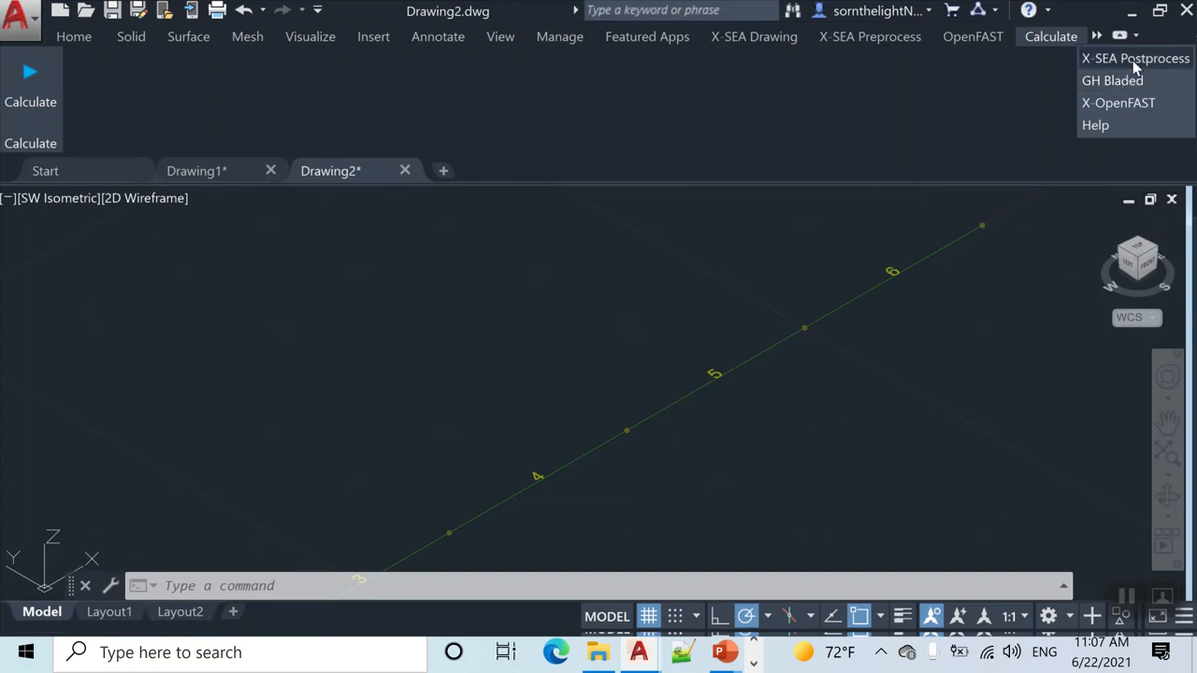
{"action": "left_click", "coordinate": [1134, 60]}
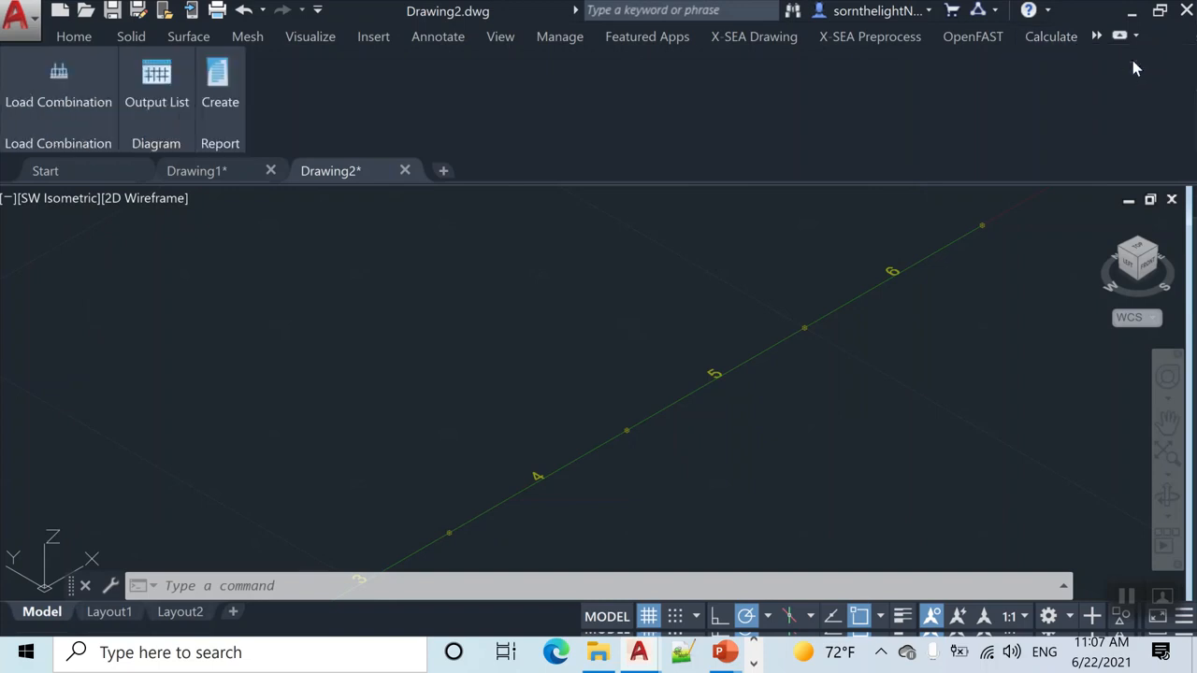
{"action": "left_click", "coordinate": [170, 114]}
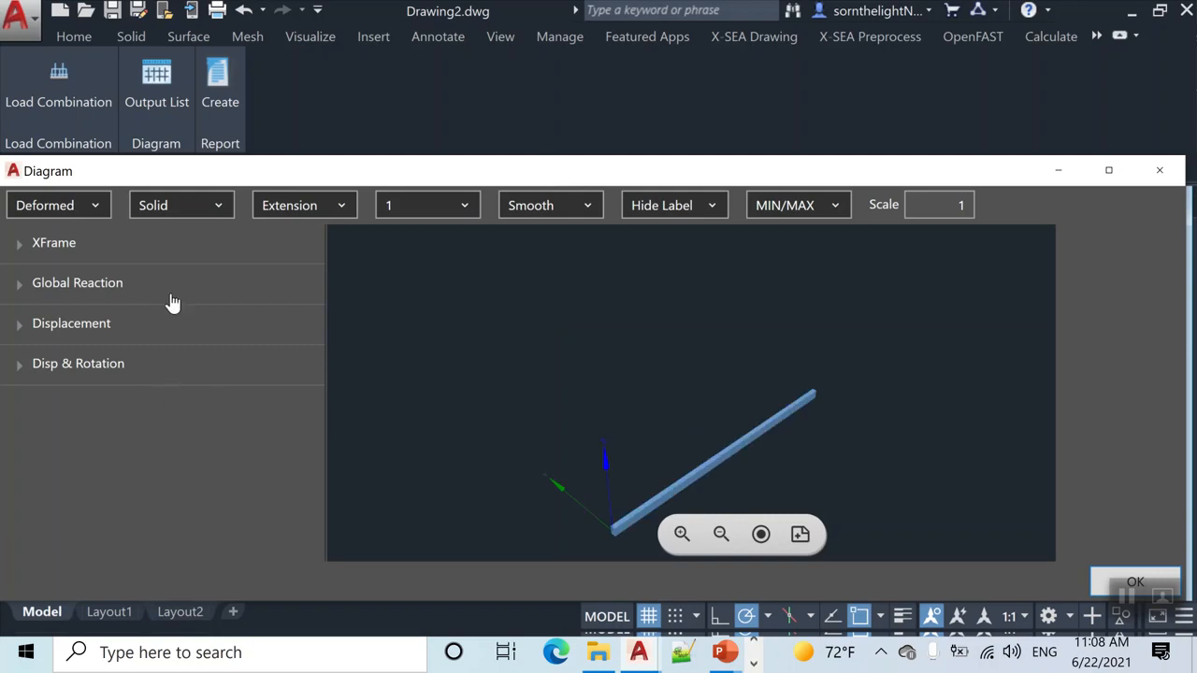
Step: Review the available deformed-shape and display-style options of the result diagram without changing them
{"action": "left_click", "coordinate": [58, 205]}
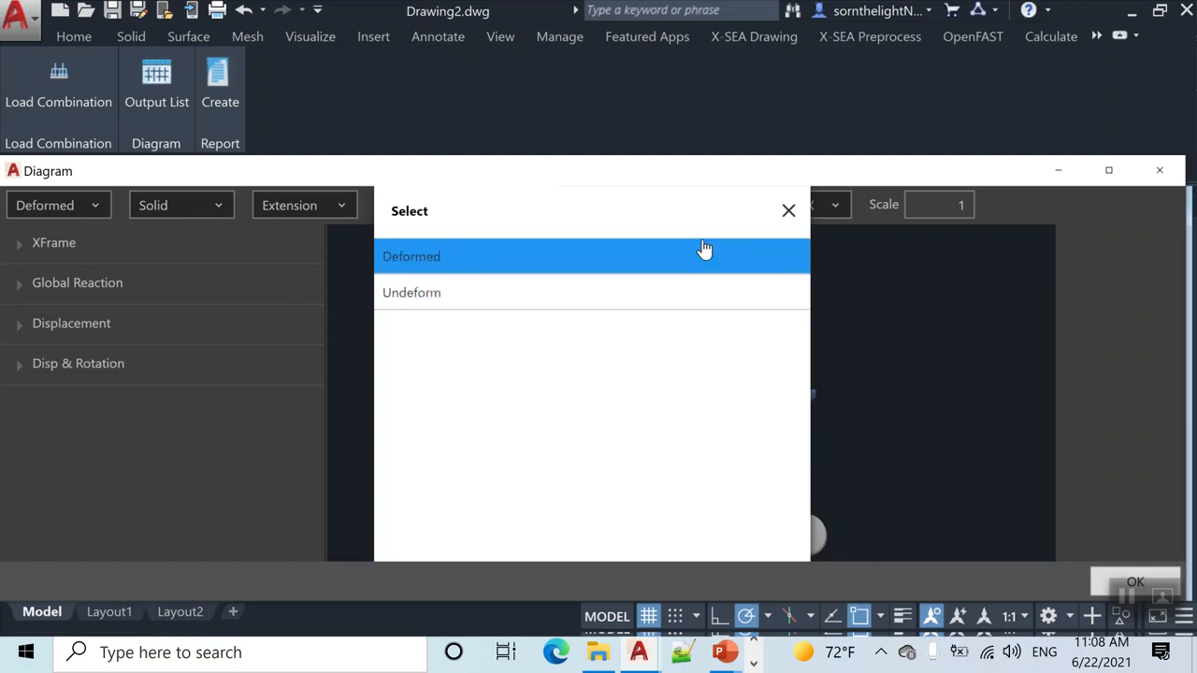
{"action": "left_click", "coordinate": [788, 211]}
{"action": "left_click", "coordinate": [207, 206]}
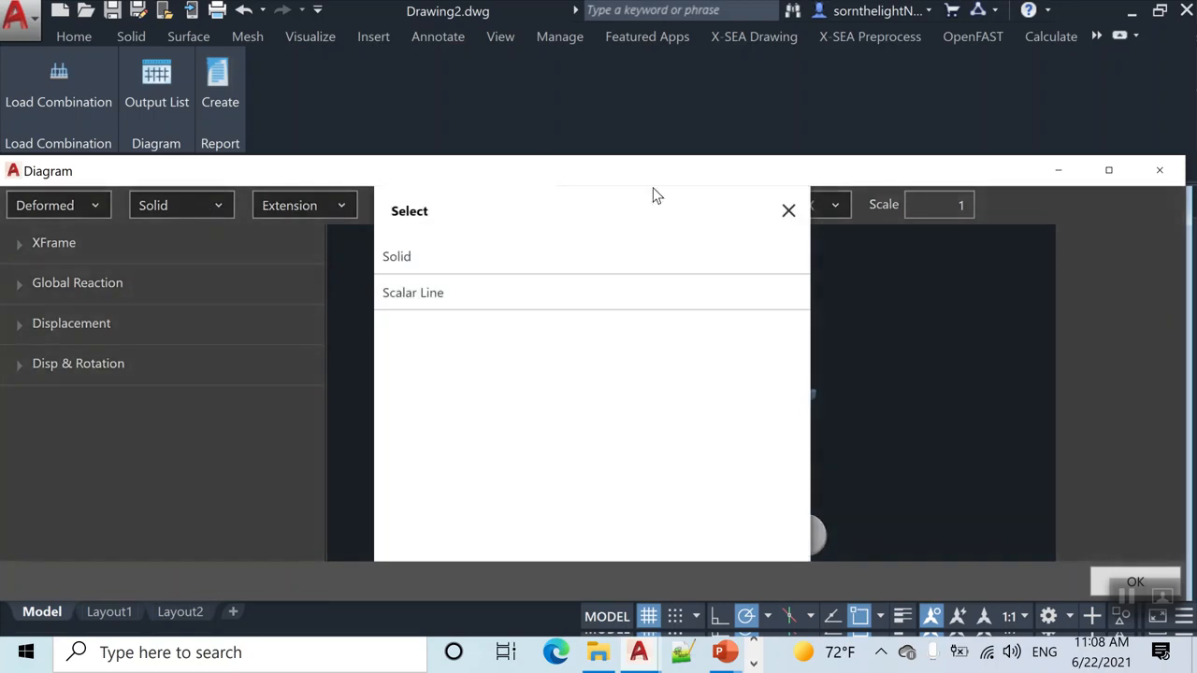
{"action": "left_click", "coordinate": [788, 209]}
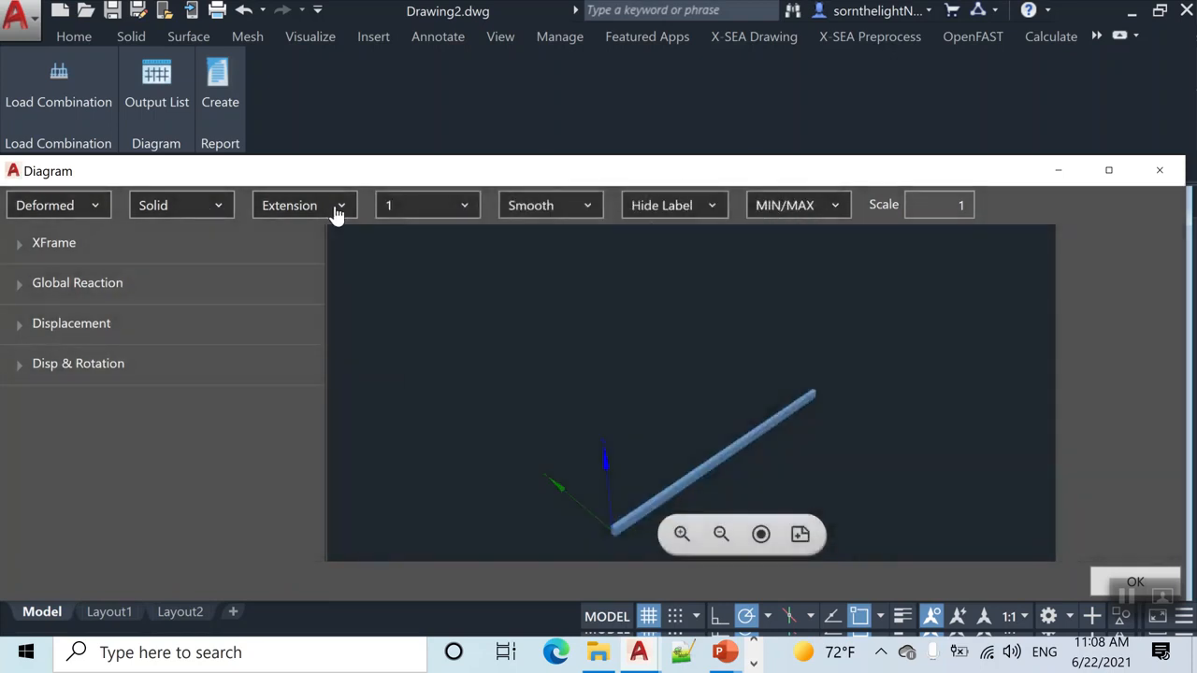
Step: Plot the MAX U displacement for the Extension load case and check its colour scale from end to end
{"action": "left_click", "coordinate": [352, 218]}
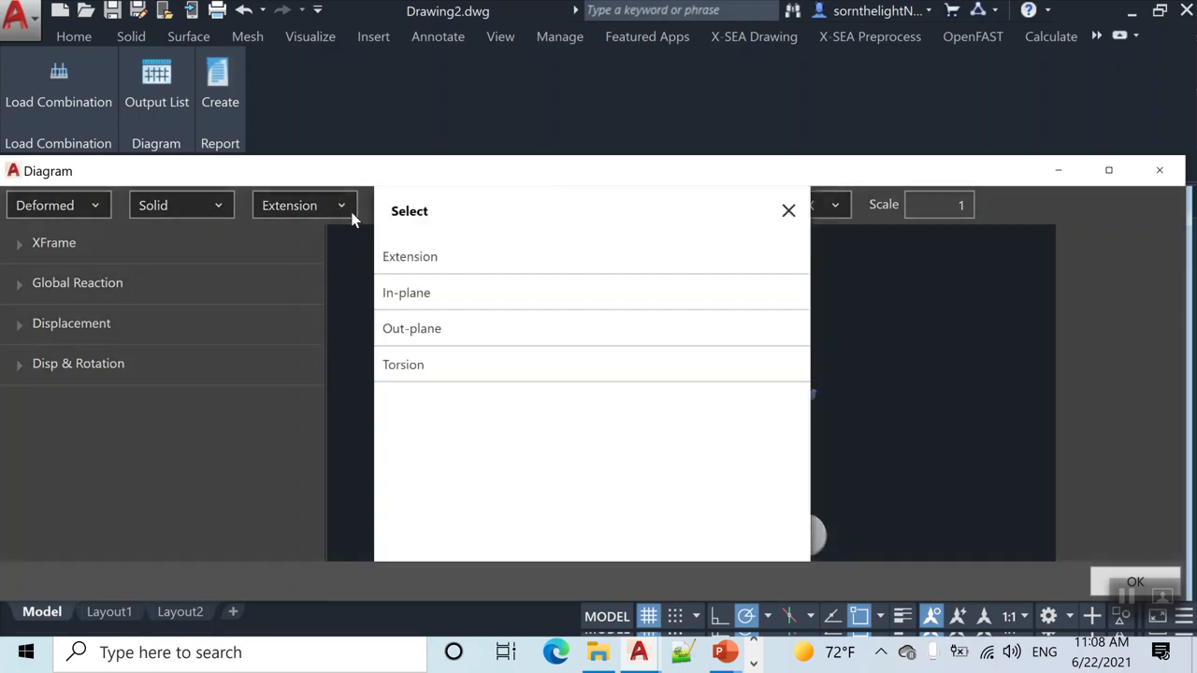
{"action": "left_click", "coordinate": [541, 273]}
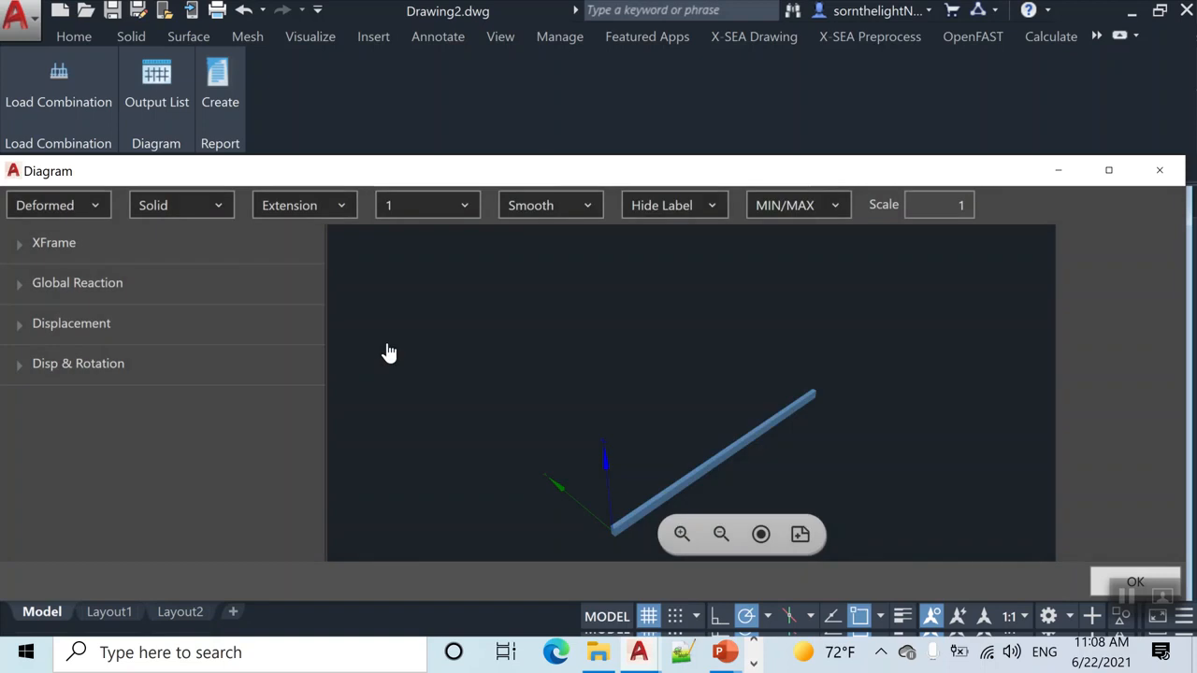
{"action": "left_click", "coordinate": [25, 325]}
{"action": "left_click", "coordinate": [53, 366]}
{"action": "scroll", "coordinate": [105, 357], "scroll_direction": "down", "scroll_amount": 1}
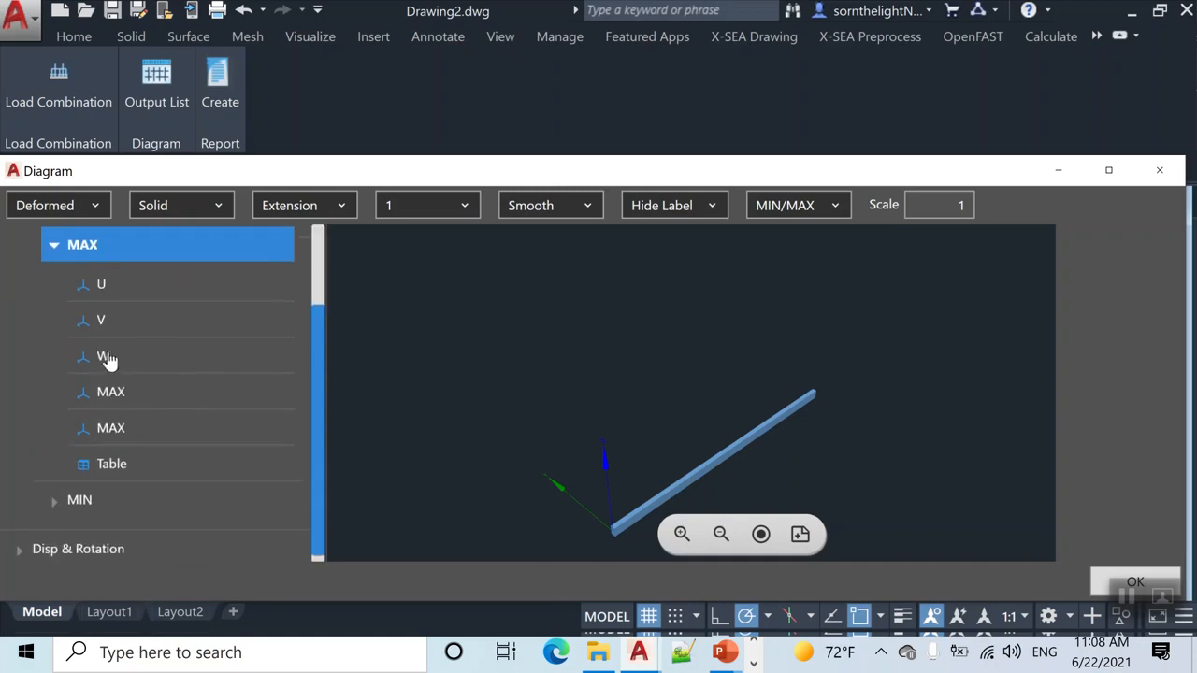
{"action": "left_click", "coordinate": [98, 287]}
{"action": "left_click_drag", "start_coordinate": [1183, 309], "coordinate": [1186, 534]}
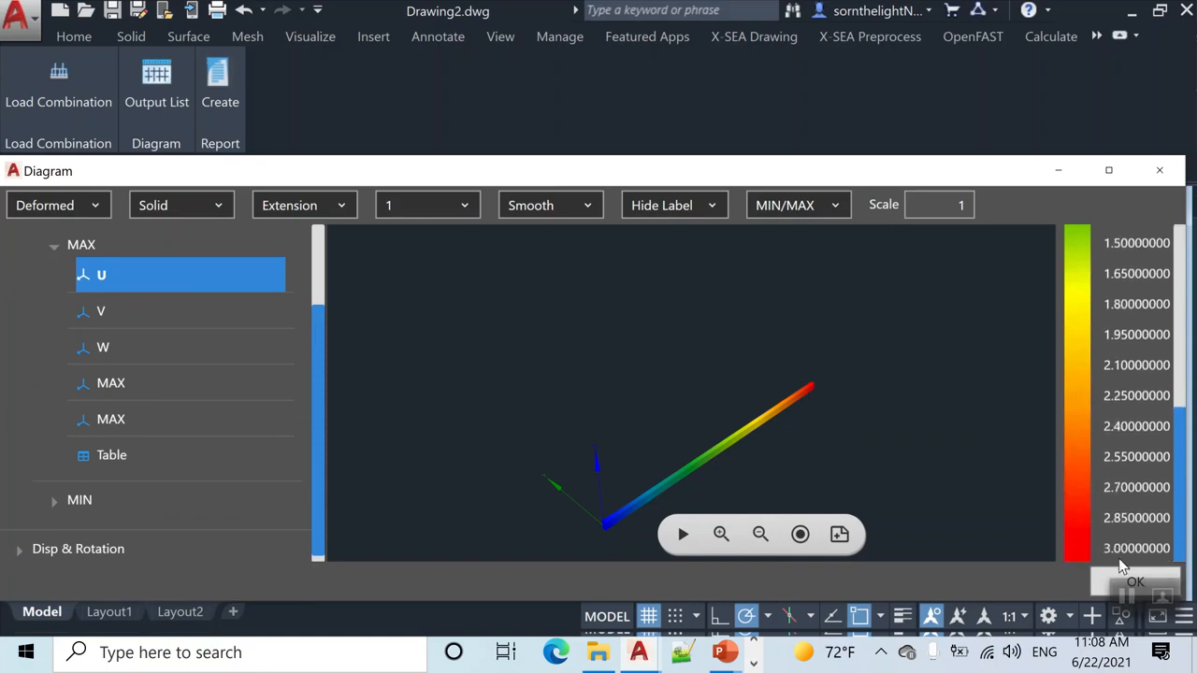
{"action": "scroll", "coordinate": [1121, 420], "scroll_direction": "up", "scroll_amount": 5}
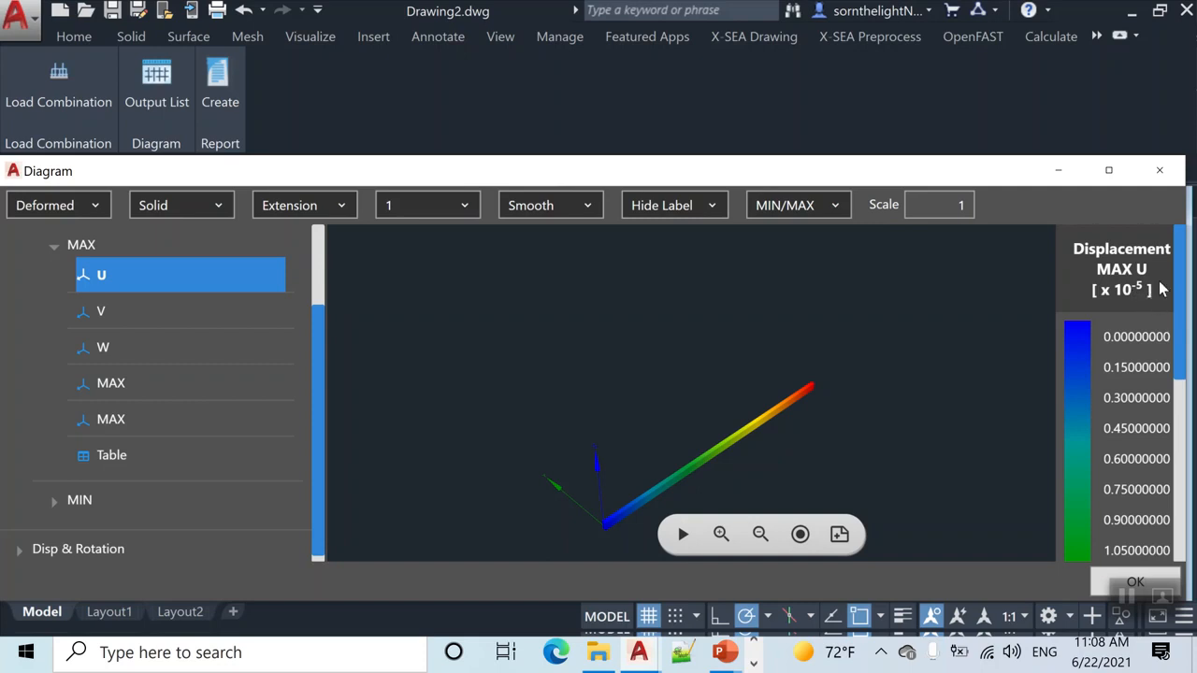
Step: Show the value labels on the U displacement plot and inspect them at the beam's free end
{"action": "left_click", "coordinate": [682, 205]}
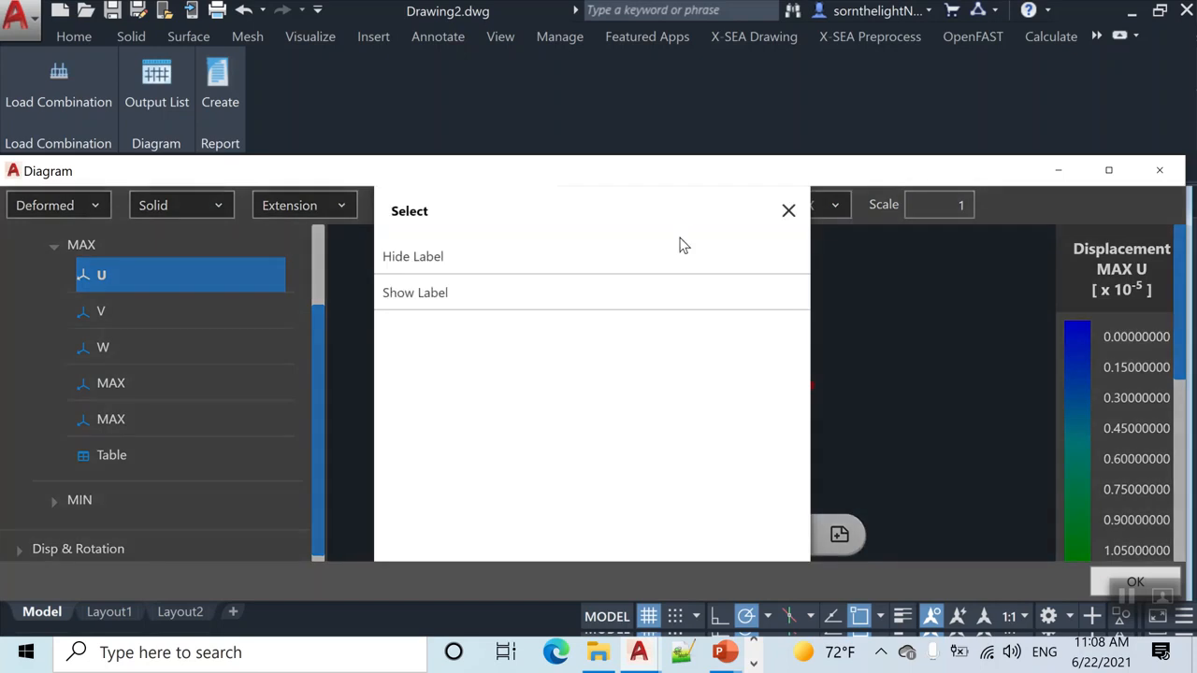
{"action": "left_click", "coordinate": [647, 296]}
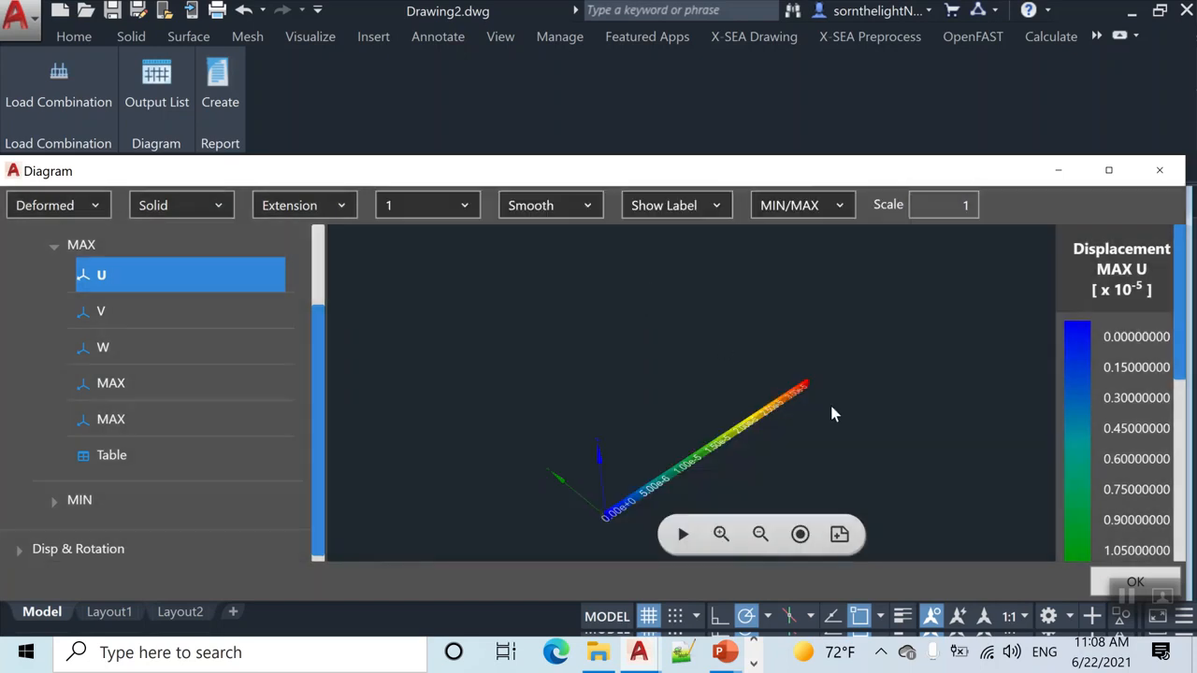
{"action": "scroll", "coordinate": [811, 422], "scroll_direction": "up", "scroll_amount": 5}
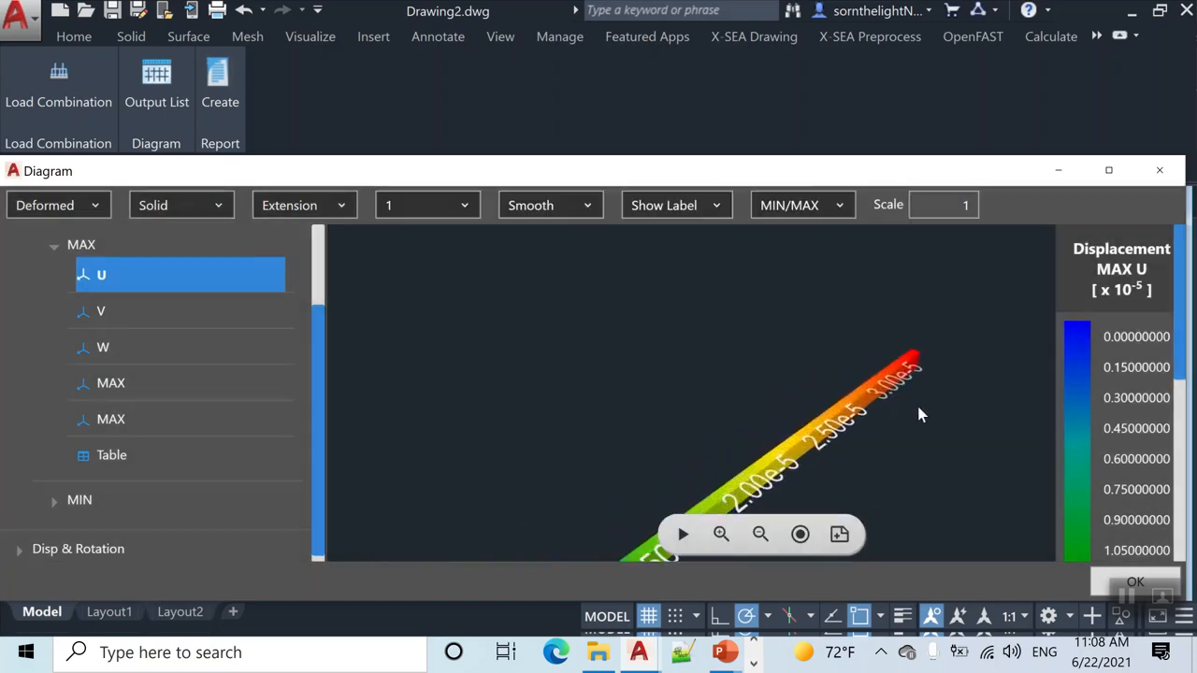
Step: Plot the MAX V displacement for the In-plane load case and inspect its value labels near the beam's free end
{"action": "scroll", "coordinate": [925, 429], "scroll_direction": "up", "scroll_amount": 2}
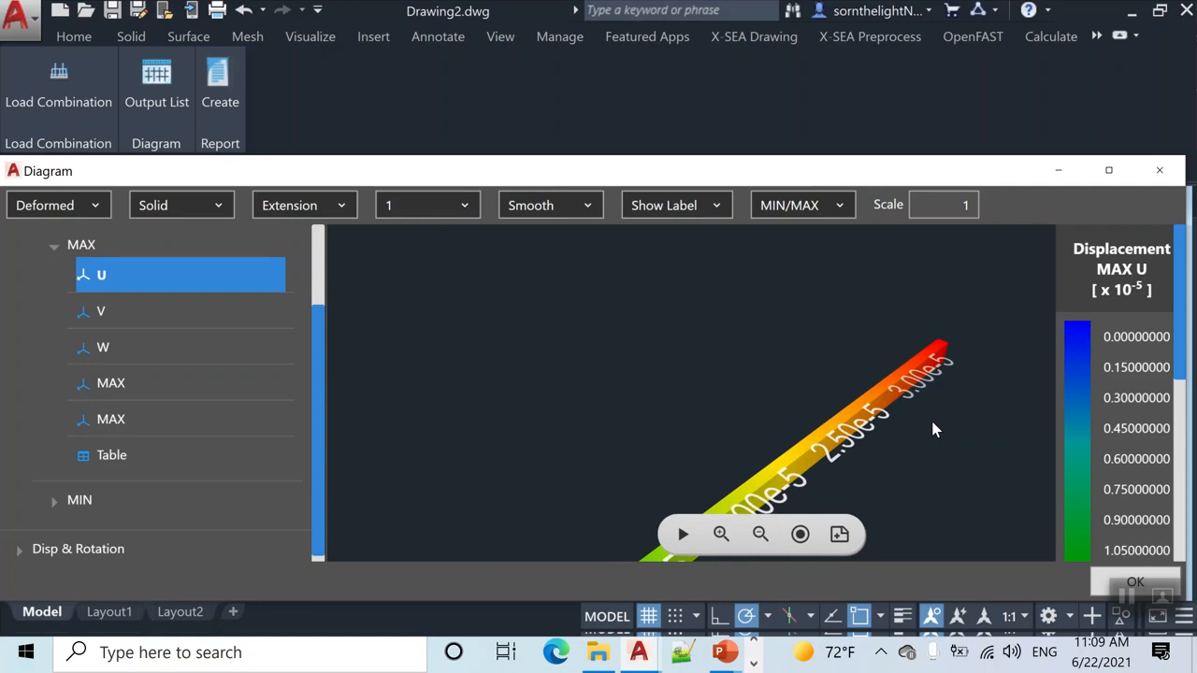
{"action": "scroll", "coordinate": [748, 363], "scroll_direction": "down", "scroll_amount": 3}
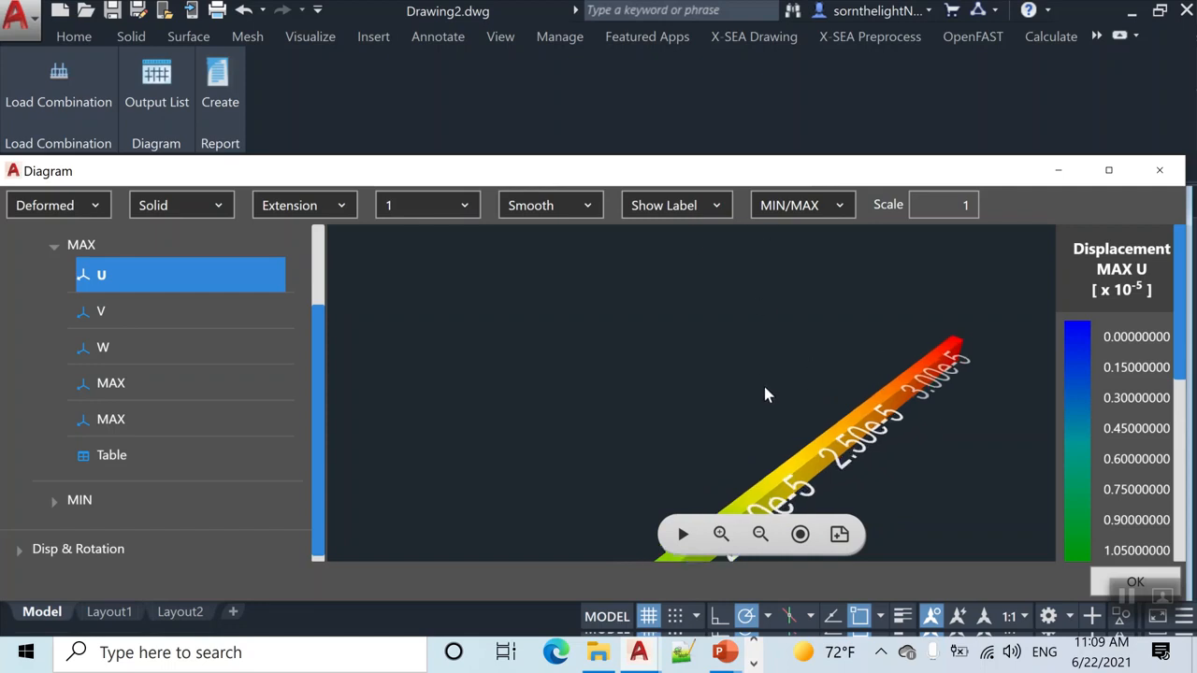
{"action": "left_click", "coordinate": [340, 215]}
{"action": "left_click", "coordinate": [544, 308]}
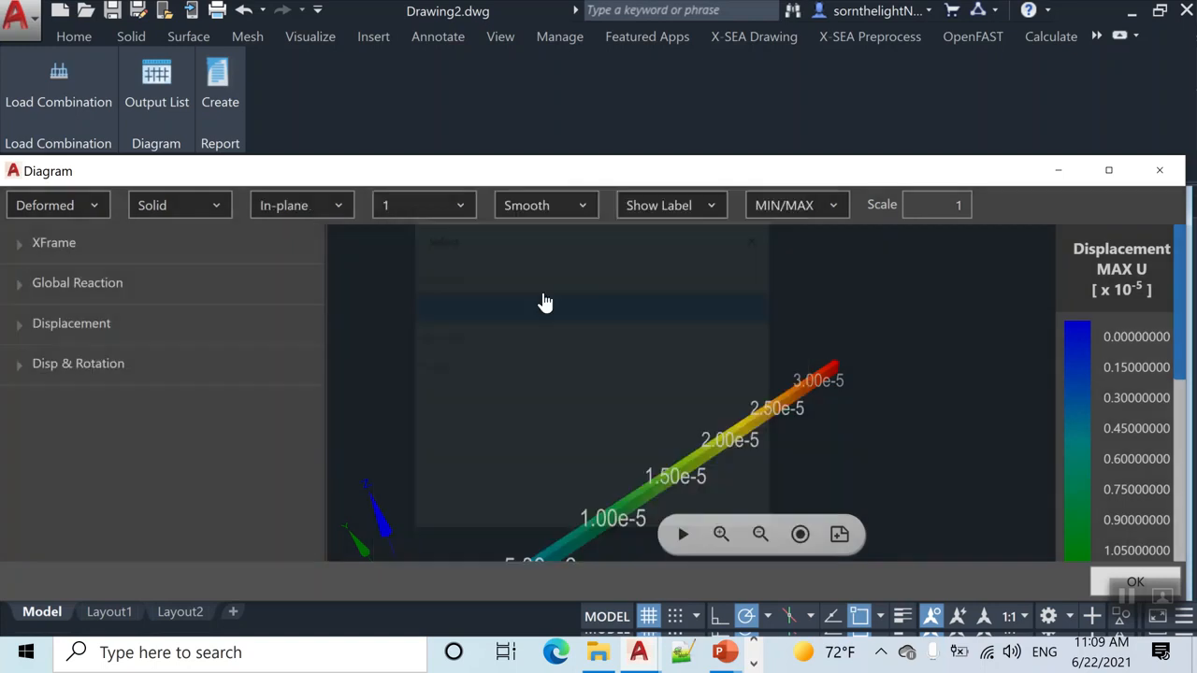
{"action": "left_click", "coordinate": [21, 327]}
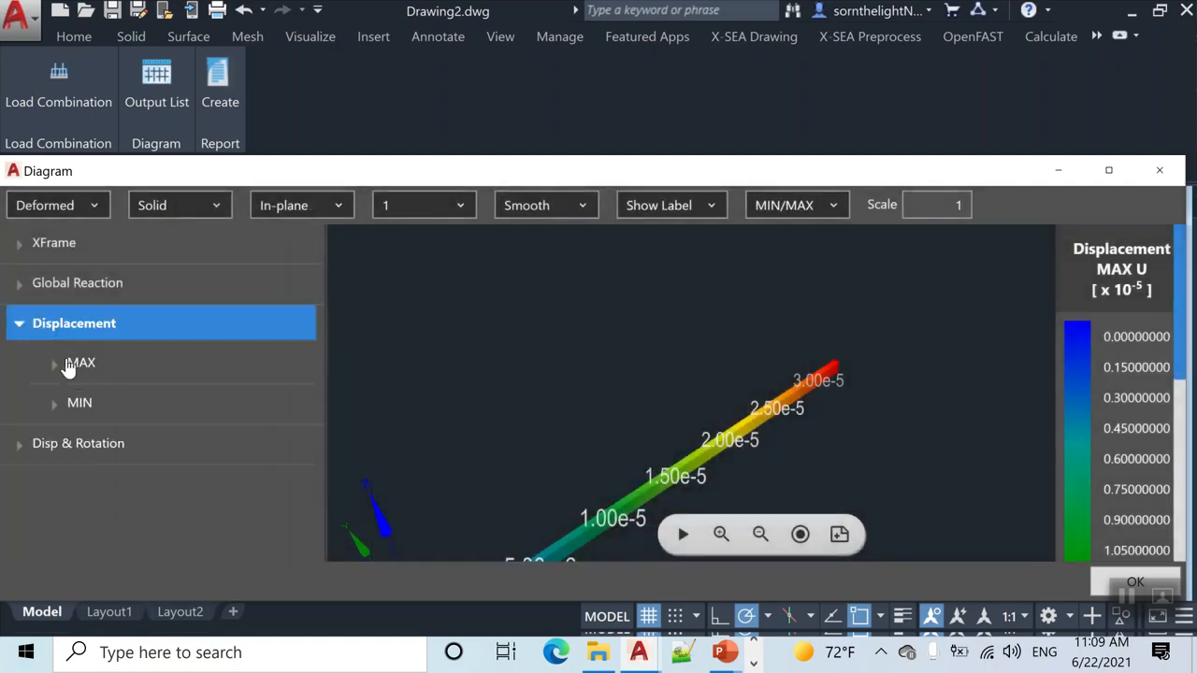
{"action": "left_click", "coordinate": [66, 362]}
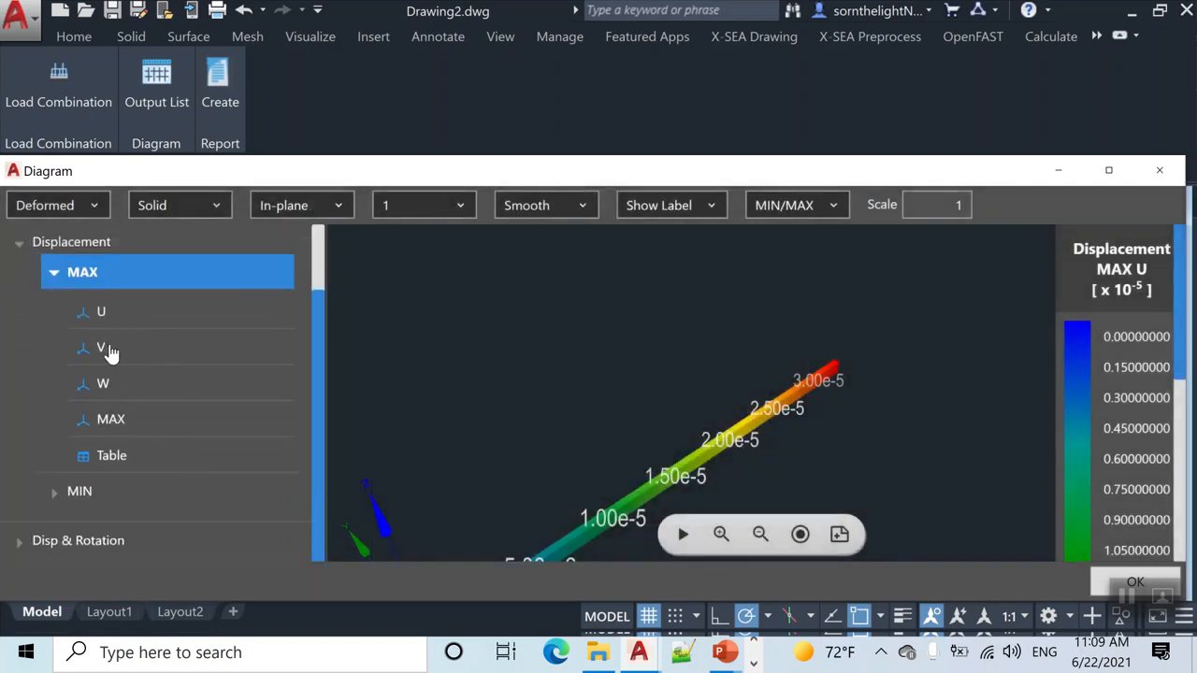
{"action": "left_click", "coordinate": [102, 350]}
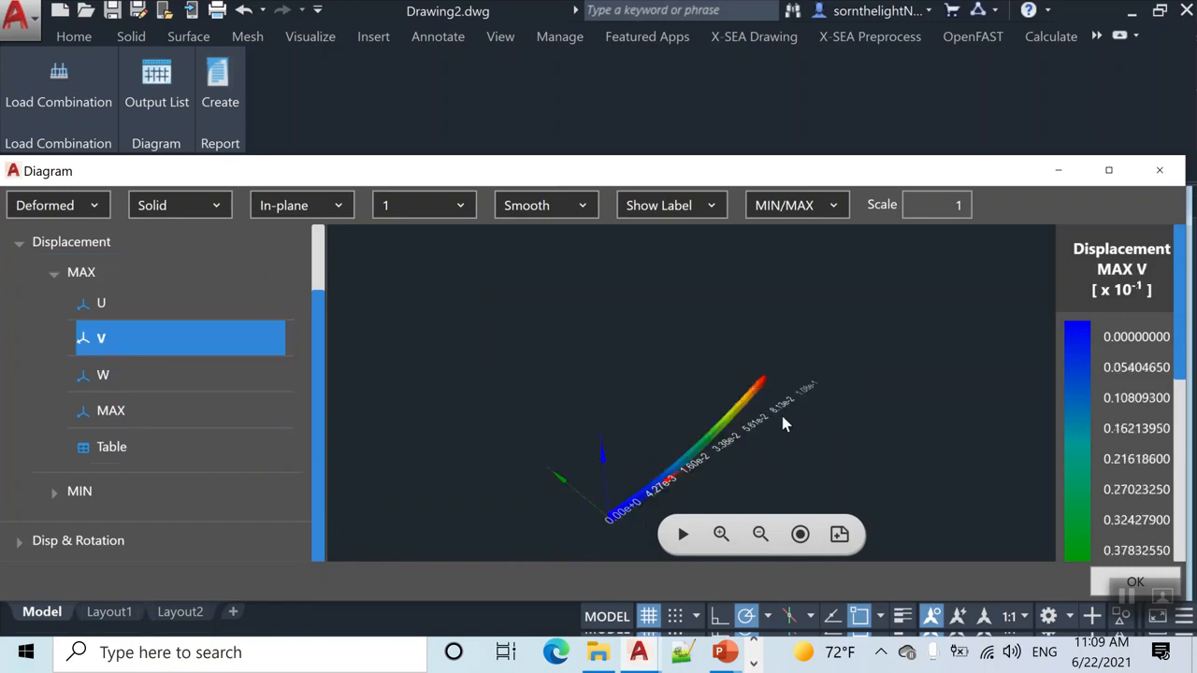
{"action": "scroll", "coordinate": [790, 439], "scroll_direction": "up", "scroll_amount": 3}
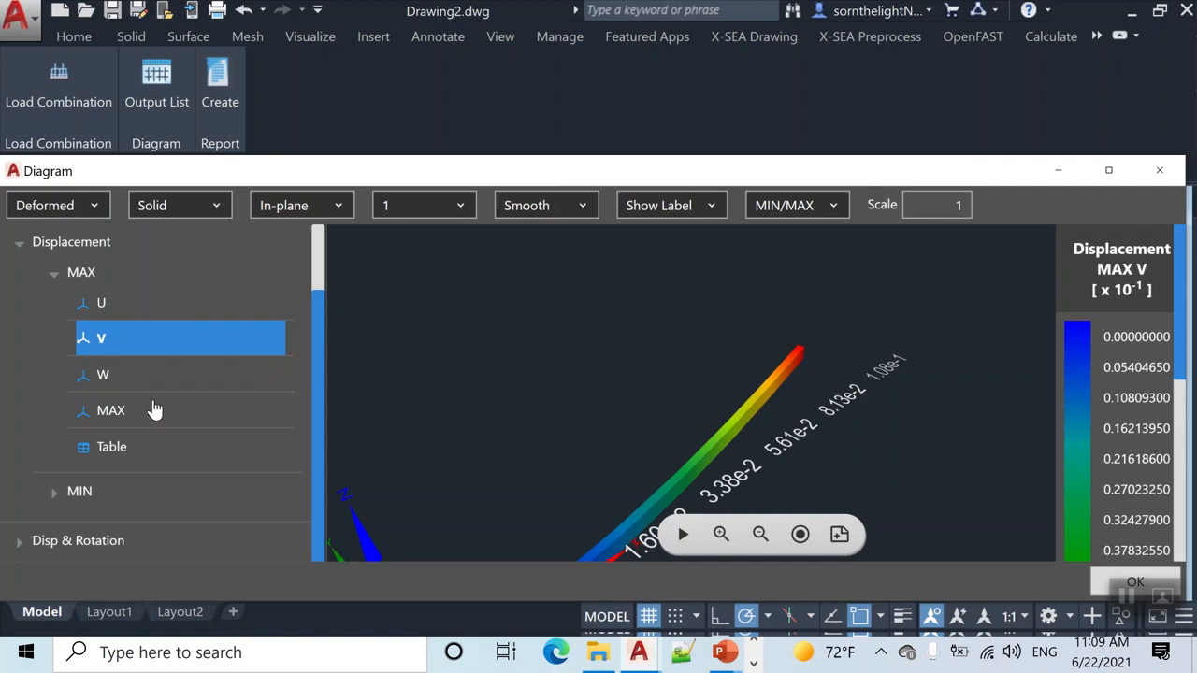
Step: Check the row for component 7 in the MAX displacement table of the In-plane load case, and close the table
{"action": "left_click", "coordinate": [111, 449]}
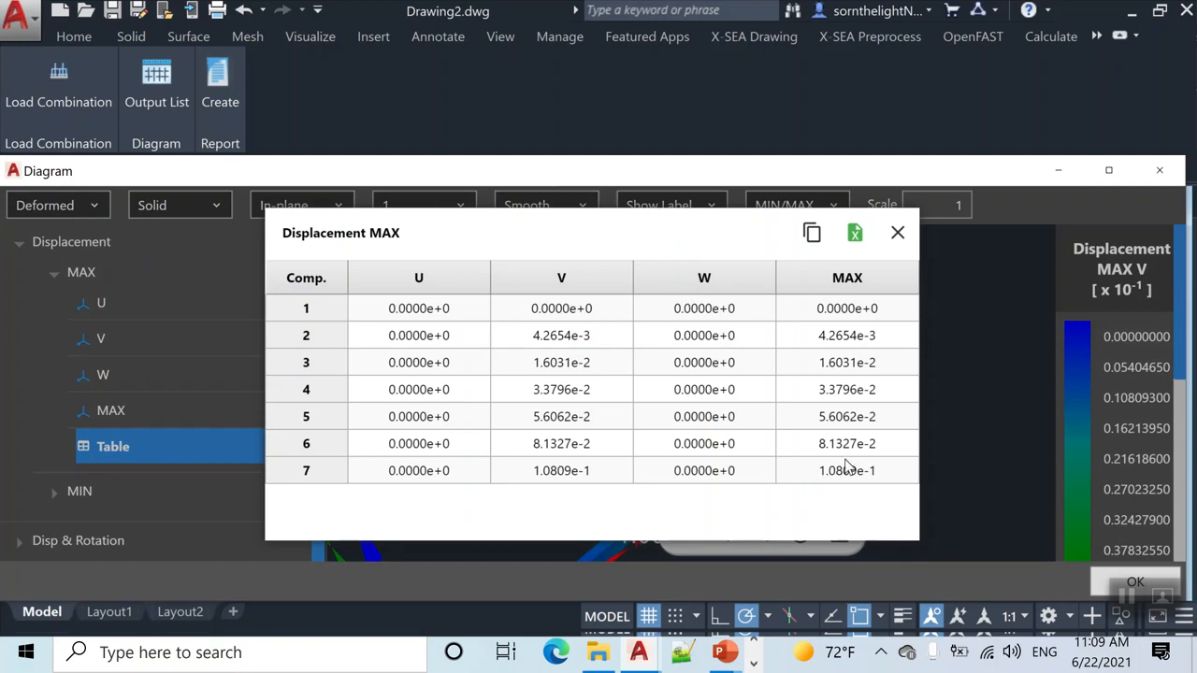
{"action": "left_click", "coordinate": [877, 473]}
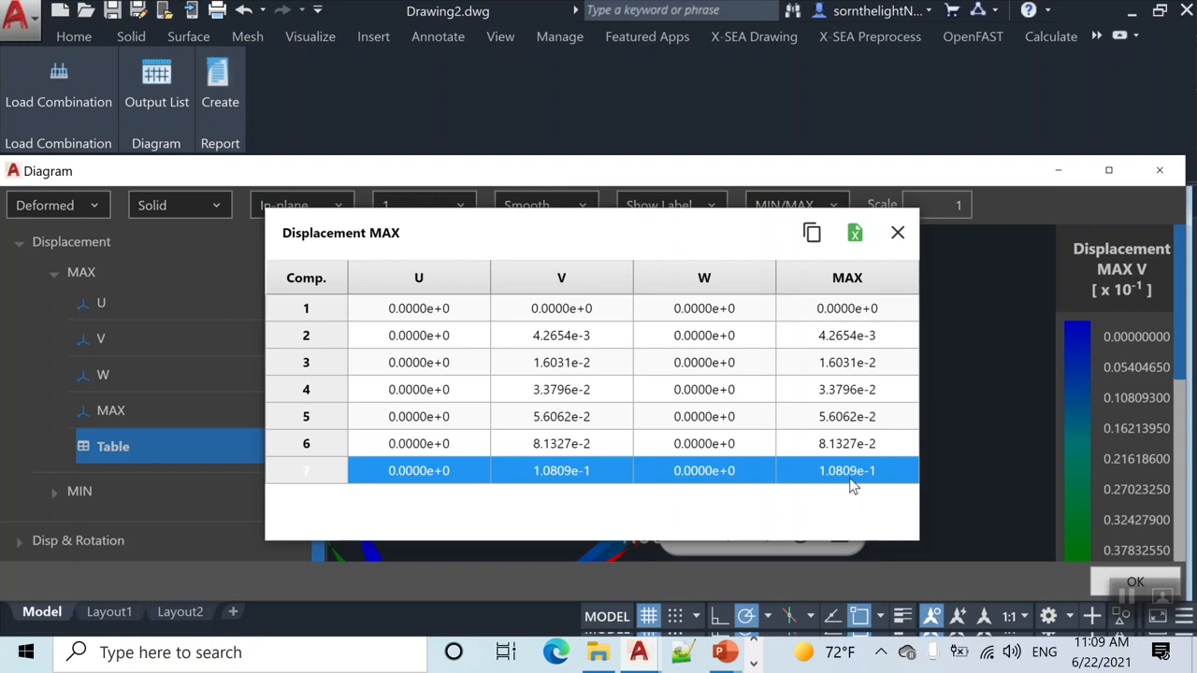
{"action": "left_click", "coordinate": [898, 232]}
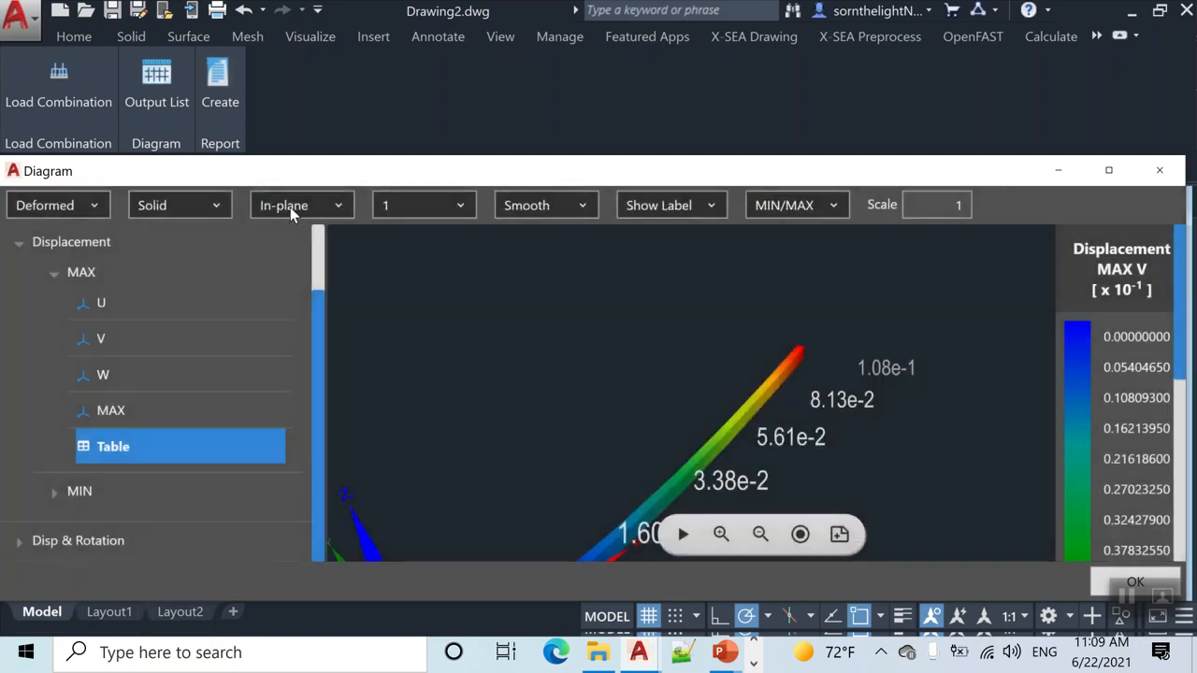
Step: Switch the result diagram to the Out-plane and Torsion load cases in turn, and close the diagram
{"action": "left_click", "coordinate": [289, 207]}
{"action": "left_click", "coordinate": [417, 331]}
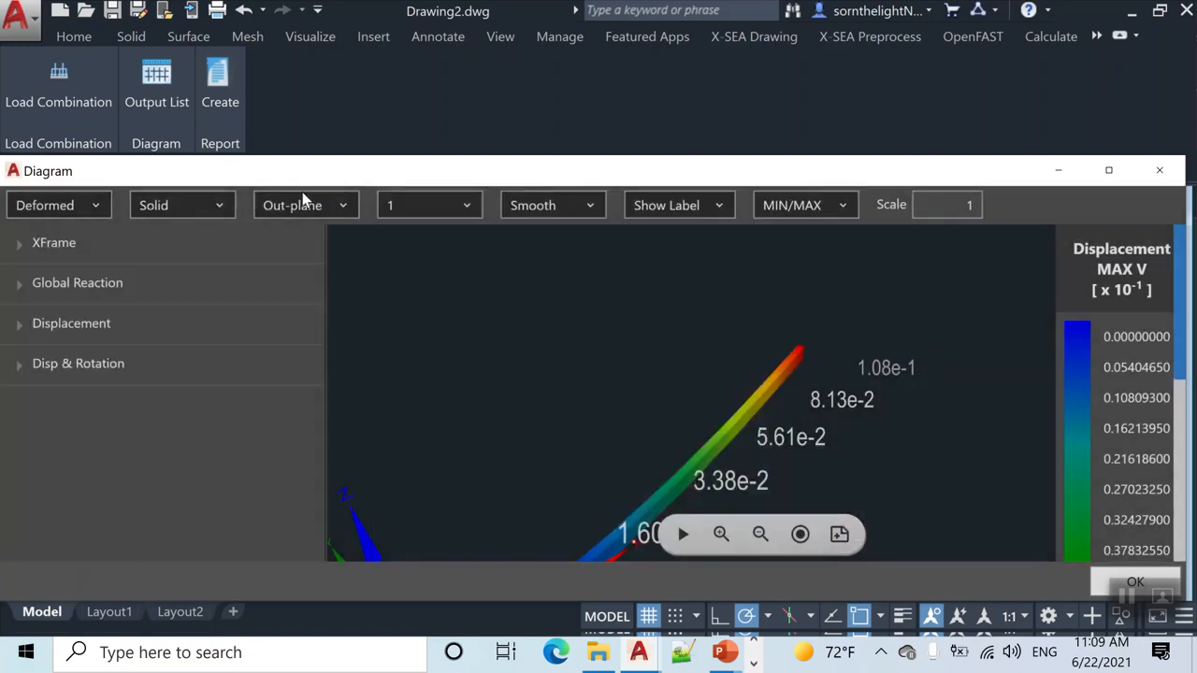
{"action": "left_click", "coordinate": [310, 209]}
{"action": "left_click", "coordinate": [427, 364]}
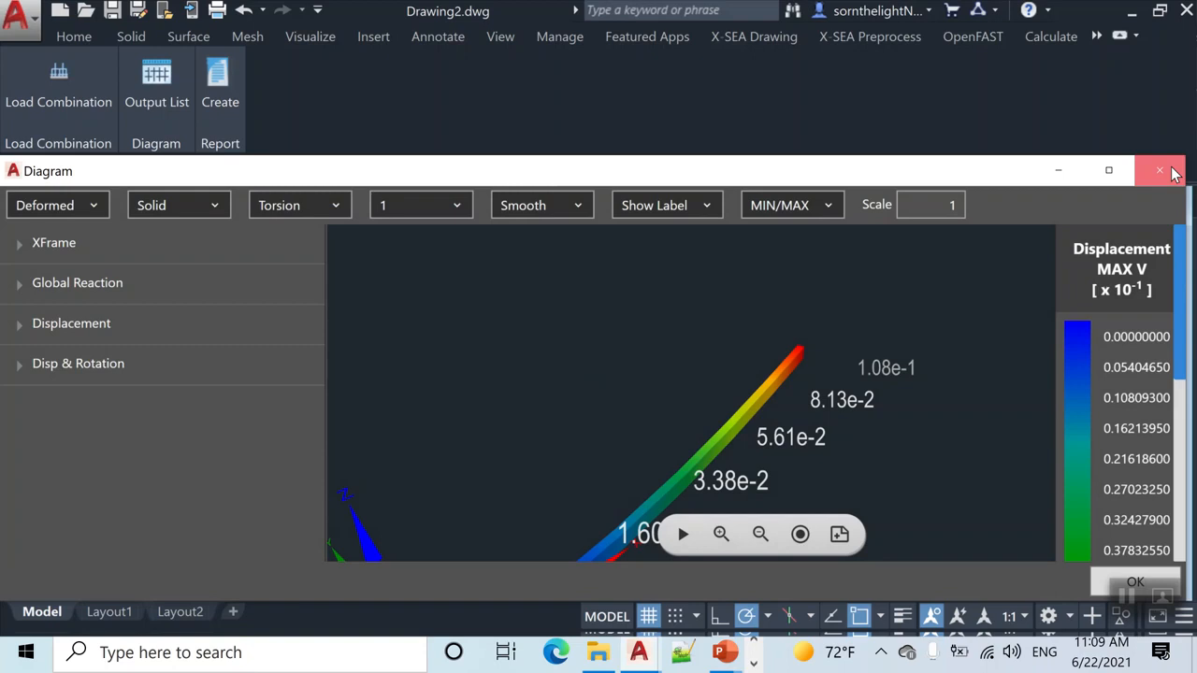
{"action": "left_click", "coordinate": [1160, 171]}
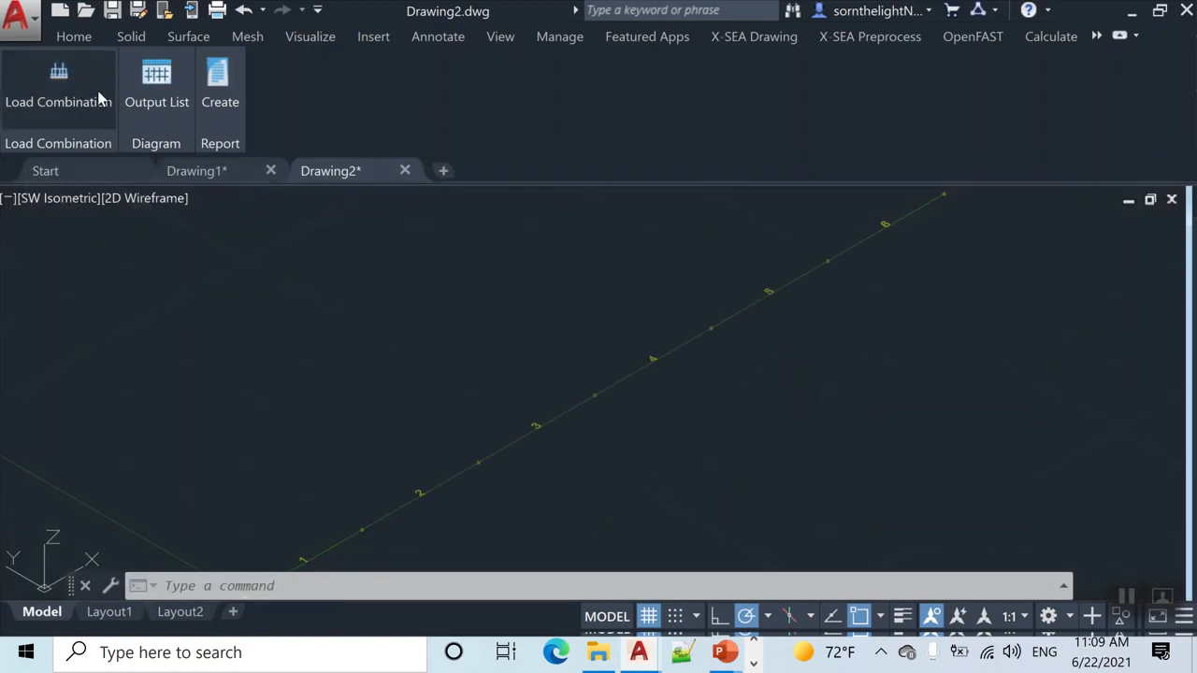
{"action": "scroll", "coordinate": [375, 258], "scroll_direction": "down", "scroll_amount": 1}
{"action": "middle_click_drag", "start_coordinate": [473, 301], "coordinate": [487, 384]}
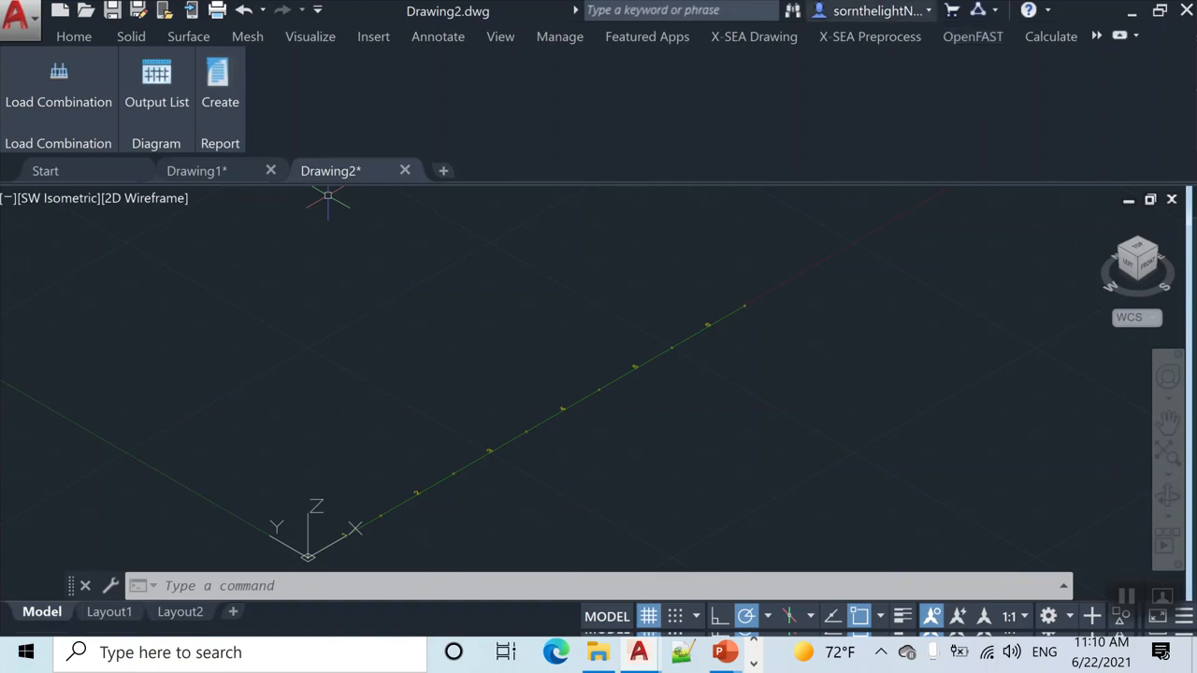
{"action": "left_click", "coordinate": [99, 86]}
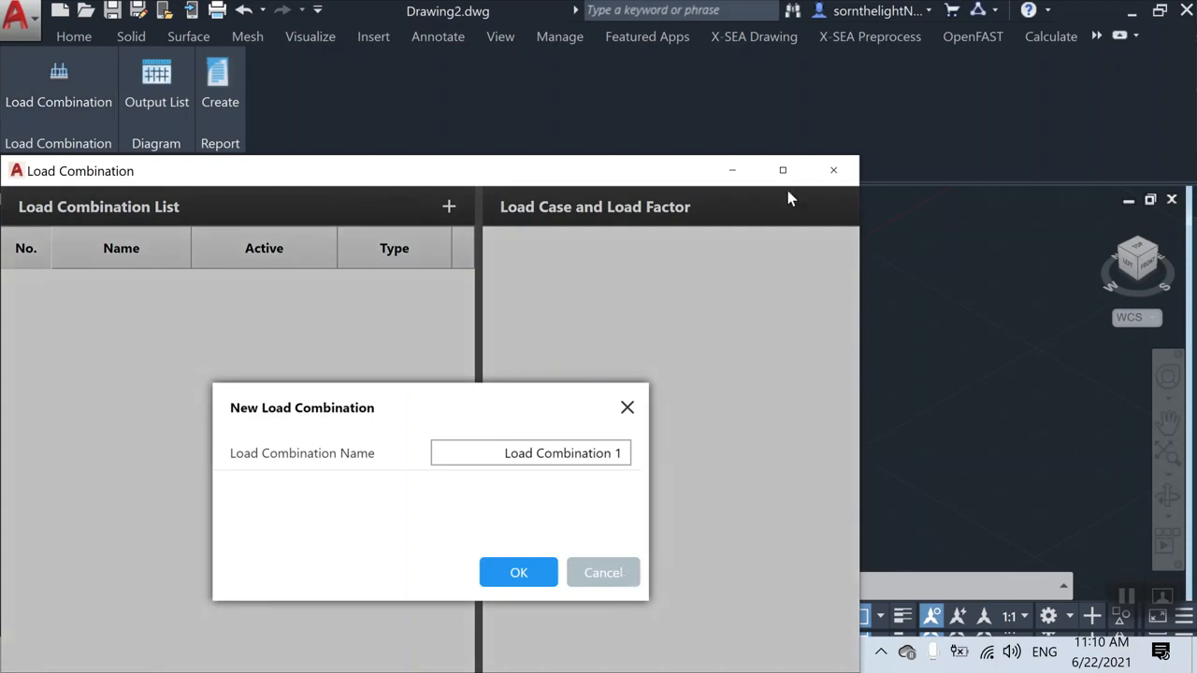
{"action": "left_click", "coordinate": [603, 572]}
{"action": "left_click_drag", "start_coordinate": [673, 176], "coordinate": [789, 30]}
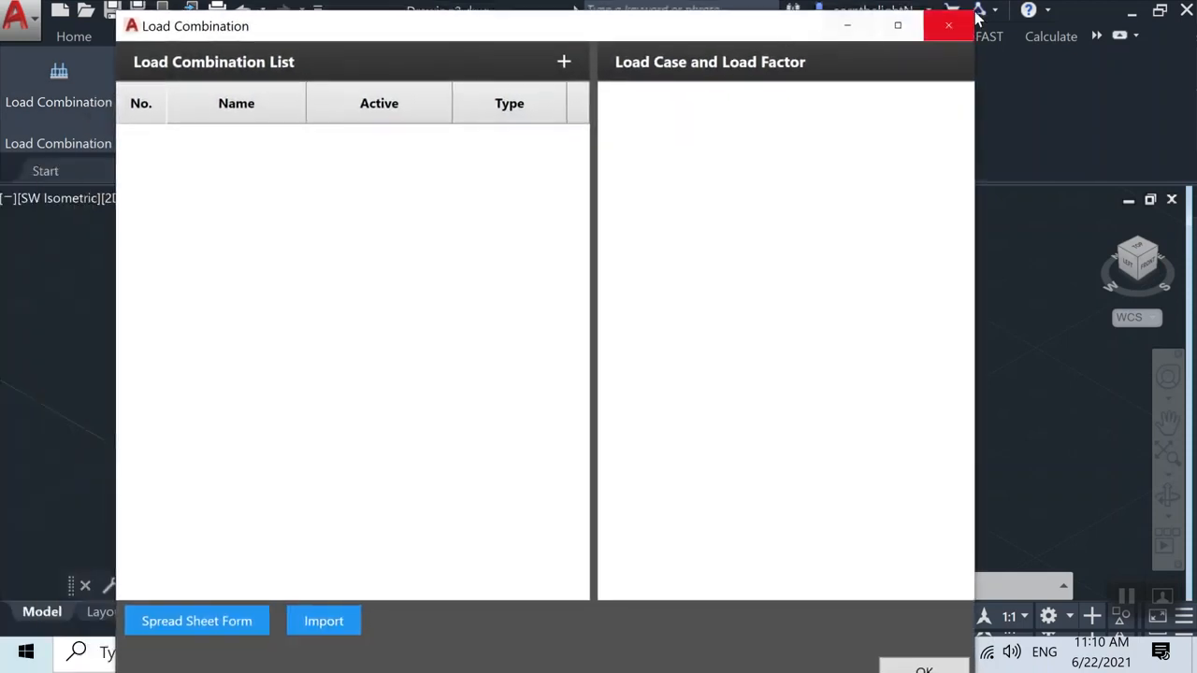
{"action": "left_click", "coordinate": [973, 19]}
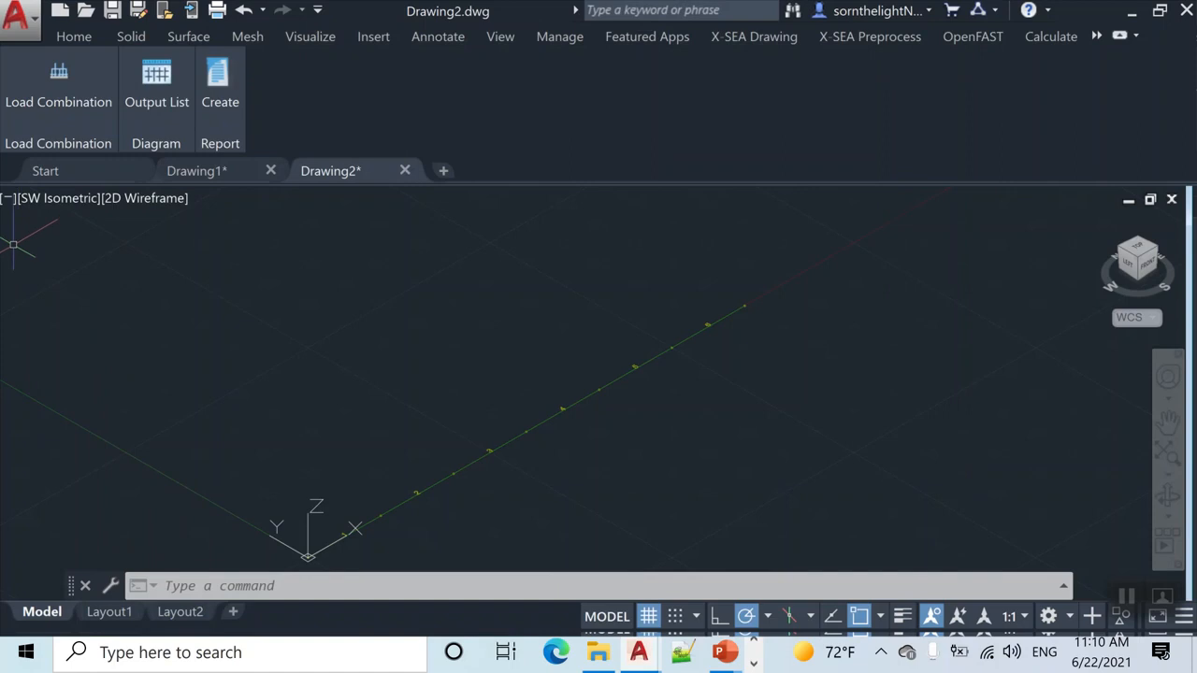
Step: Create a new load combination named Load Combination 1
{"action": "left_click", "coordinate": [80, 112]}
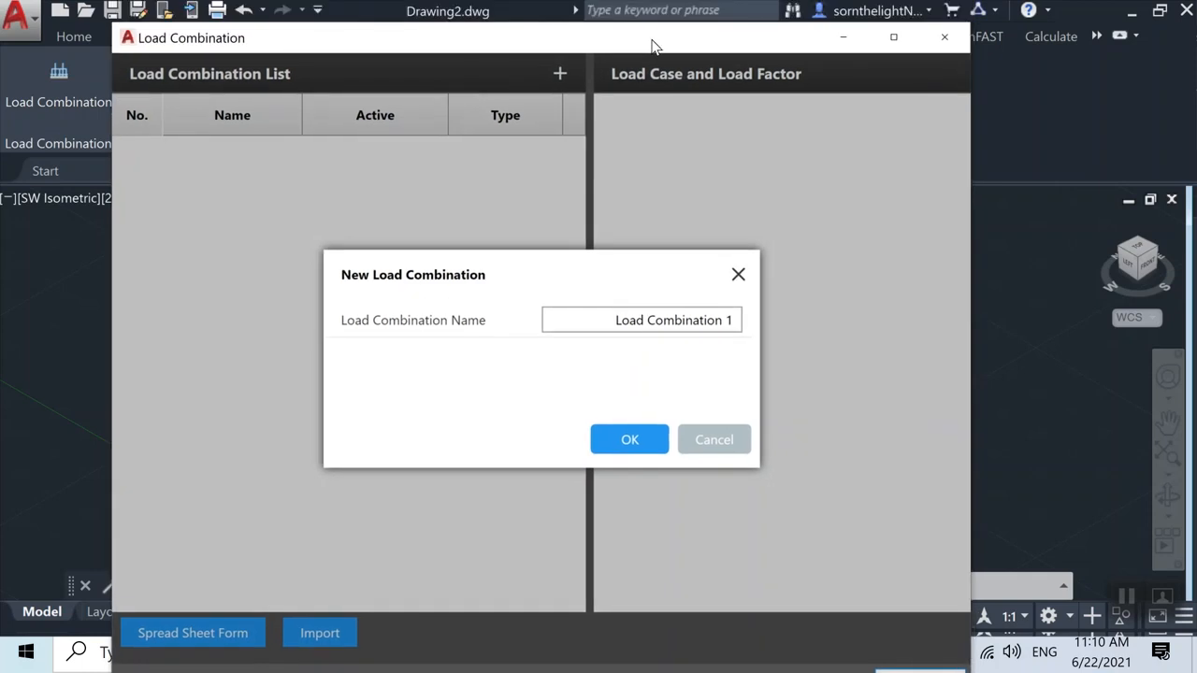
{"action": "left_click_drag", "start_coordinate": [607, 319], "coordinate": [760, 310]}
{"action": "left_click", "coordinate": [637, 440]}
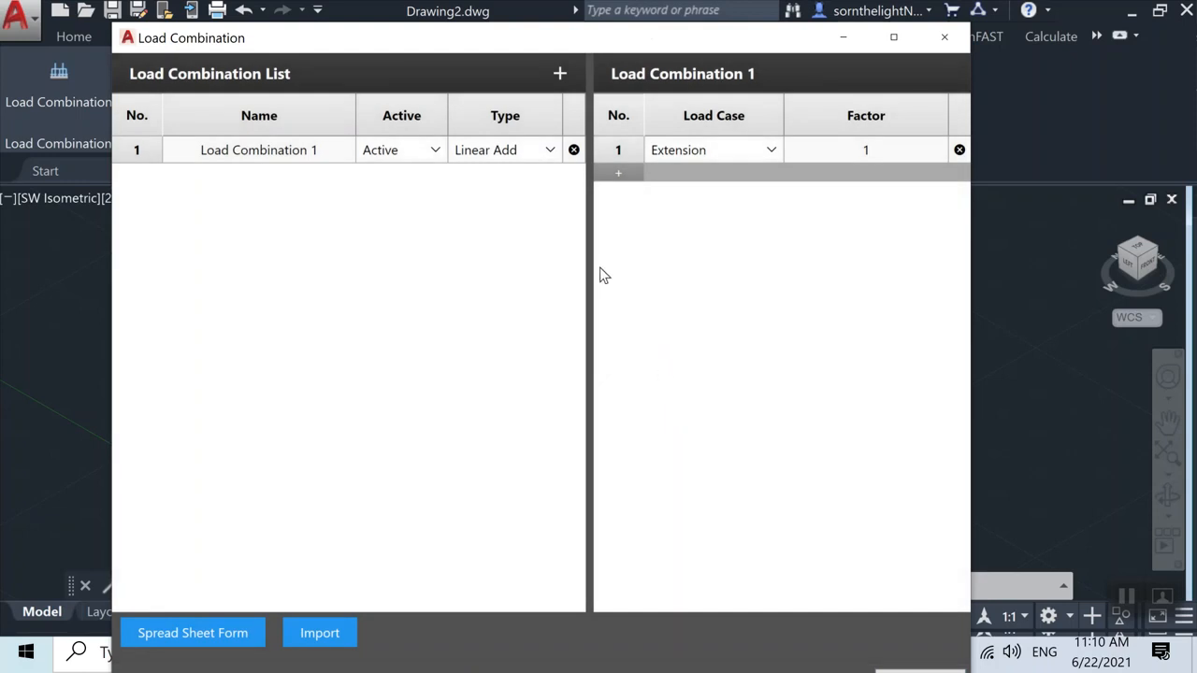
Step: Add two rows to Load Combination 1 and assign the load cases In-plane, Out-plane and Torsion to its three rows
{"action": "left_click", "coordinate": [626, 174]}
{"action": "left_click", "coordinate": [627, 200]}
{"action": "left_click", "coordinate": [721, 152]}
{"action": "left_click", "coordinate": [757, 182]}
{"action": "left_click", "coordinate": [721, 181]}
{"action": "left_click", "coordinate": [700, 231]}
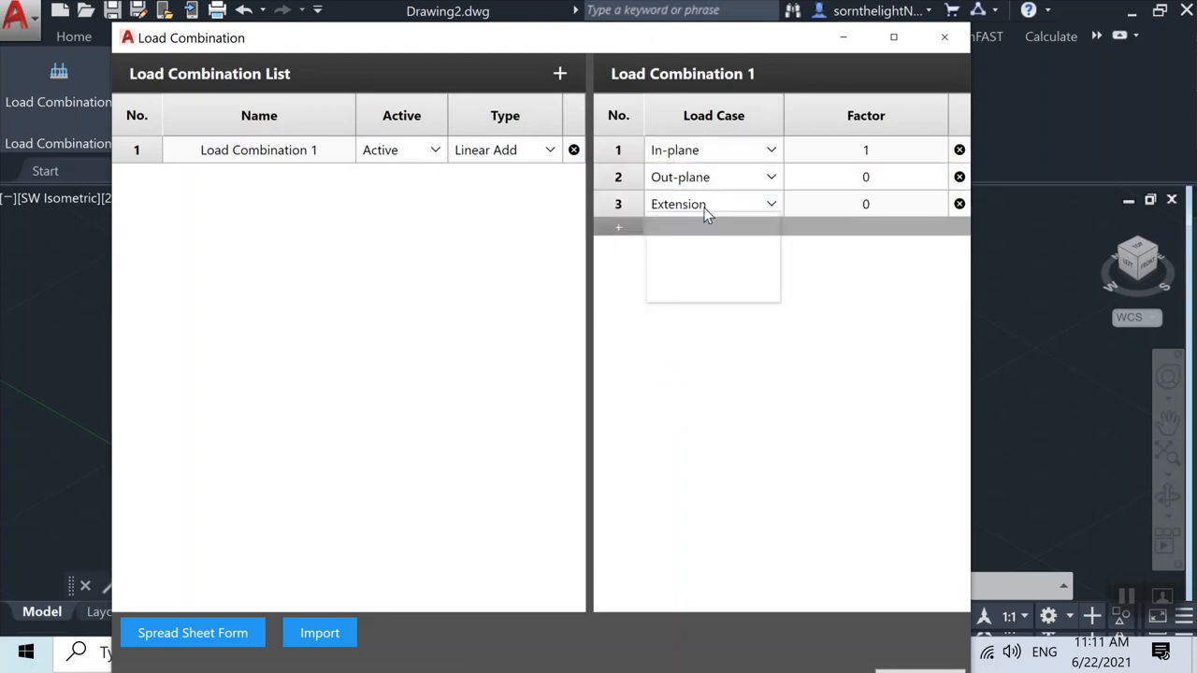
{"action": "left_click", "coordinate": [708, 209]}
{"action": "left_click", "coordinate": [677, 275]}
Step: Set the Out-plane and Torsion factors in Load Combination 1 to 1 and accept the combination
{"action": "double_click", "coordinate": [896, 172]}
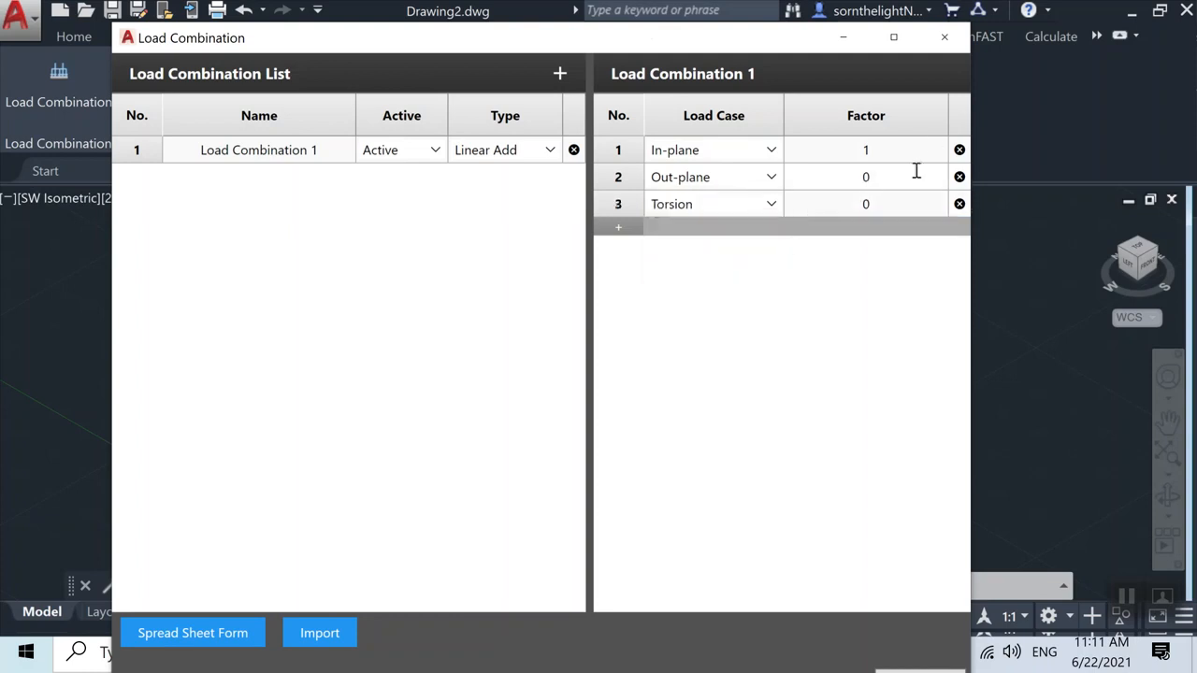
{"action": "type", "text": "1"}
{"action": "double_click", "coordinate": [855, 202]}
{"action": "type", "text": "1"}
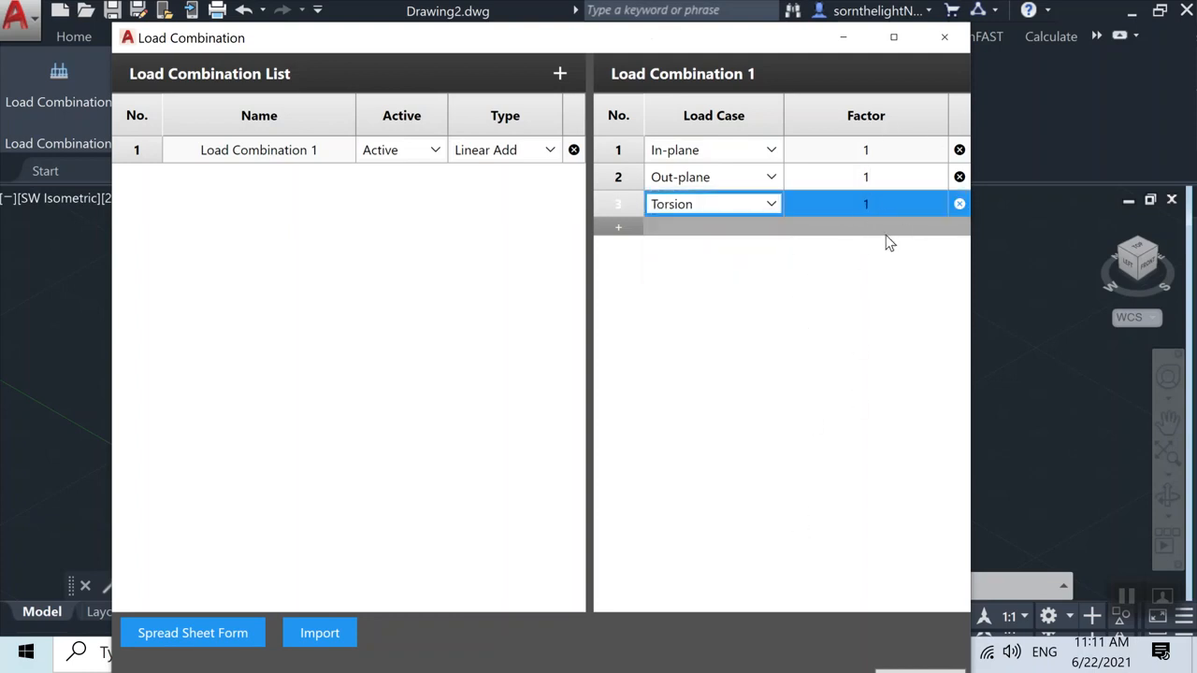
{"action": "type", "text": ".0"}
{"action": "left_click_drag", "start_coordinate": [682, 44], "coordinate": [683, 14]}
{"action": "left_click", "coordinate": [963, 661]}
Step: Plot the overall MAX displacement for Load Combination 1, check its colour scale to the end, and close the diagram
{"action": "left_click", "coordinate": [175, 105]}
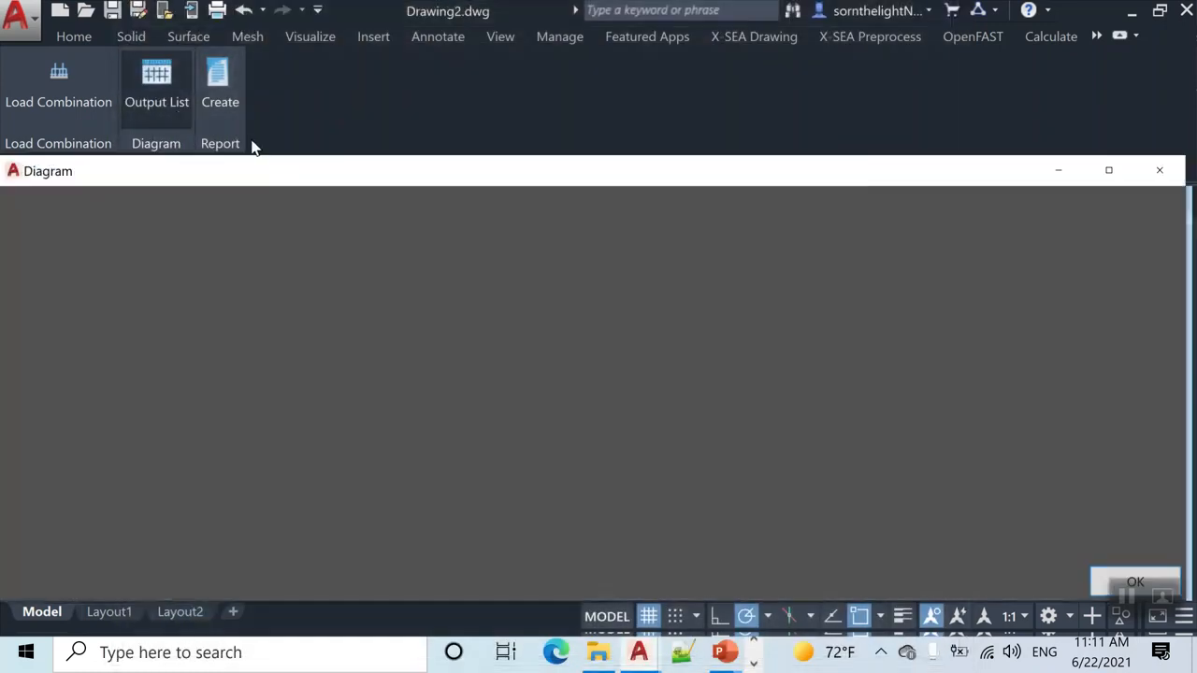
{"action": "left_click", "coordinate": [314, 206]}
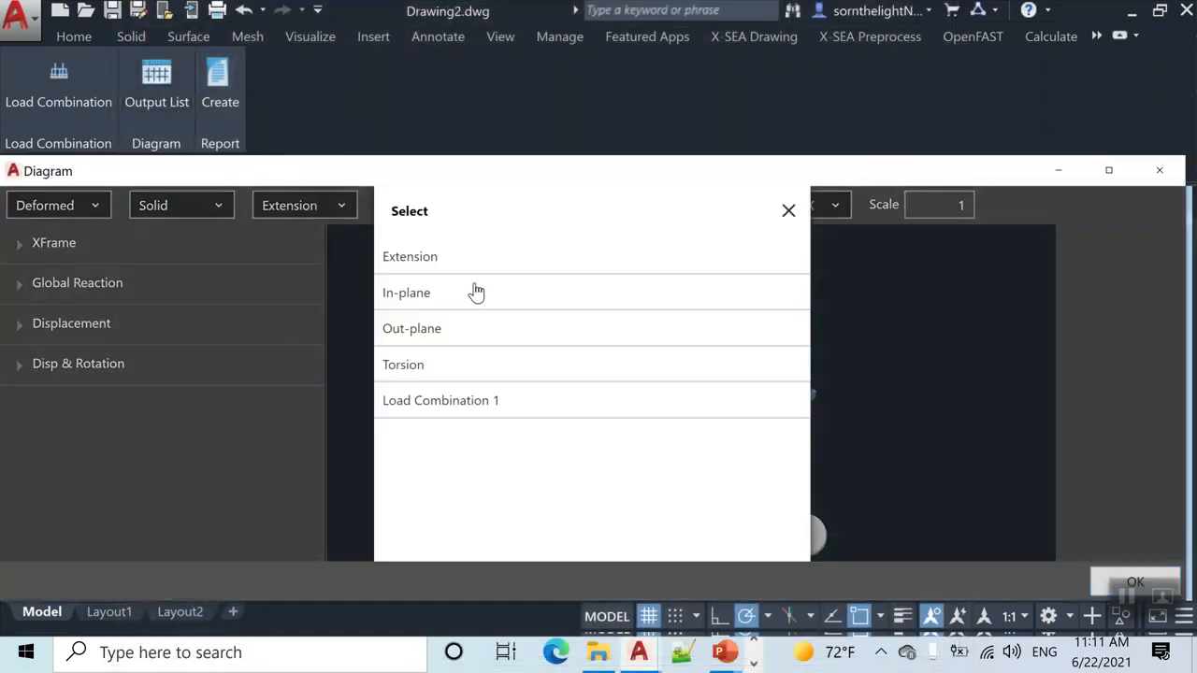
{"action": "left_click", "coordinate": [500, 400]}
{"action": "left_click", "coordinate": [20, 325]}
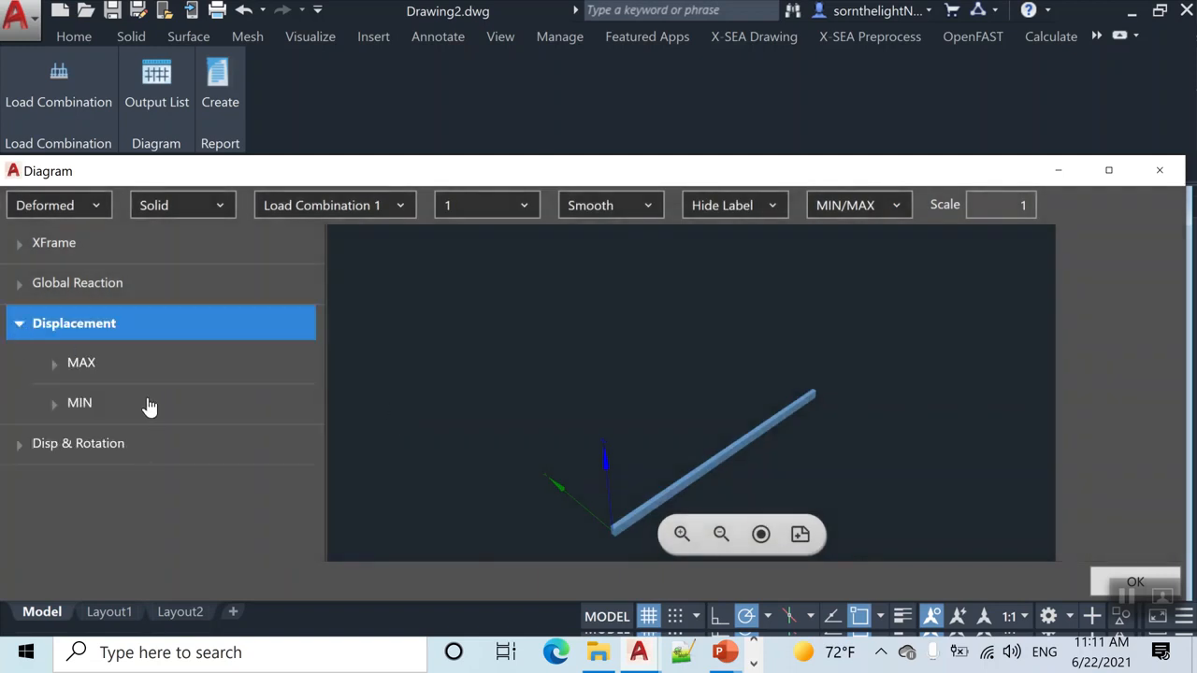
{"action": "left_click", "coordinate": [71, 368]}
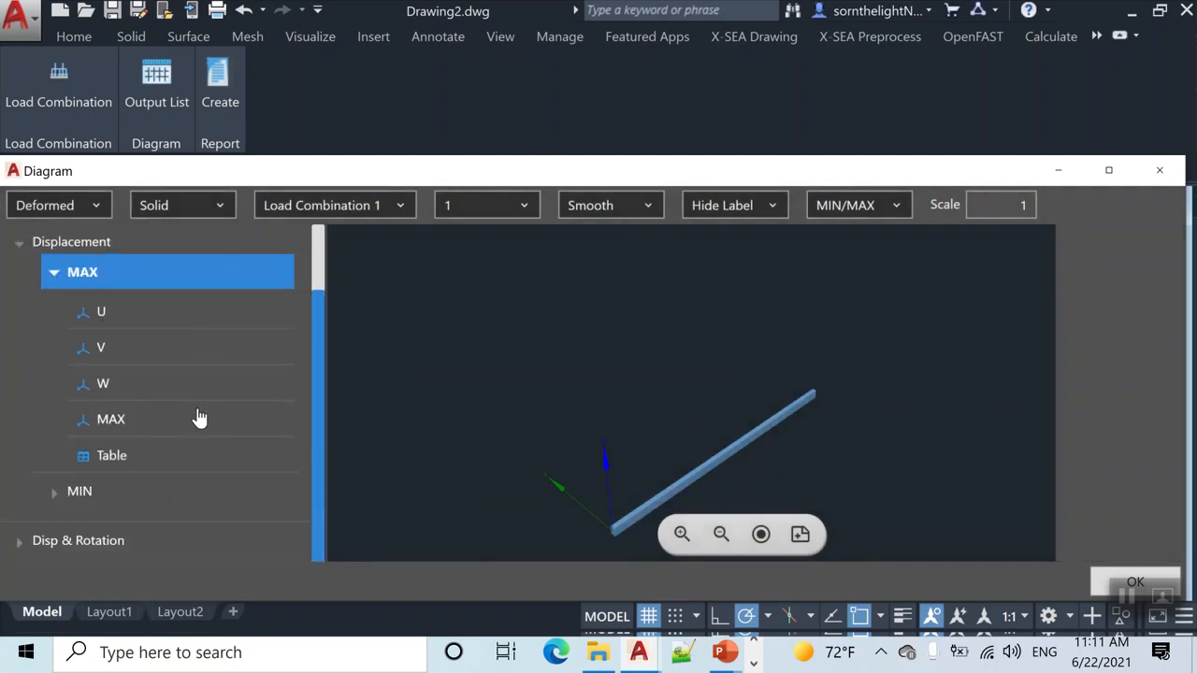
{"action": "left_click", "coordinate": [122, 421]}
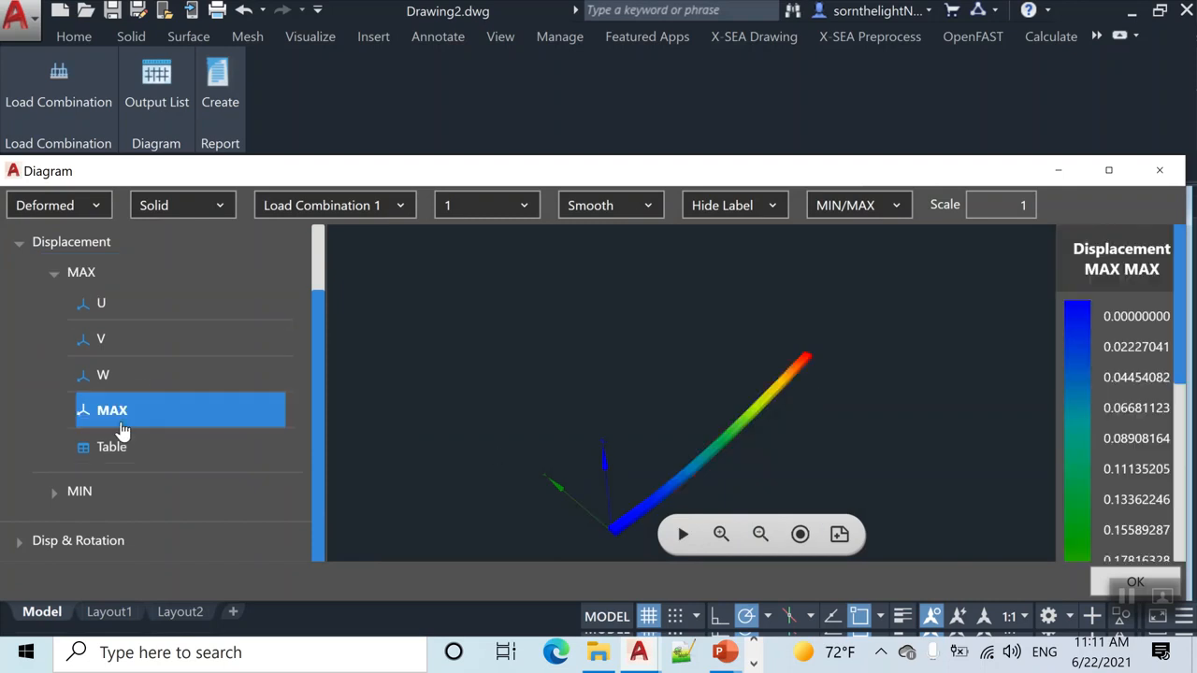
{"action": "scroll", "coordinate": [1186, 284], "scroll_direction": "down", "scroll_amount": 3}
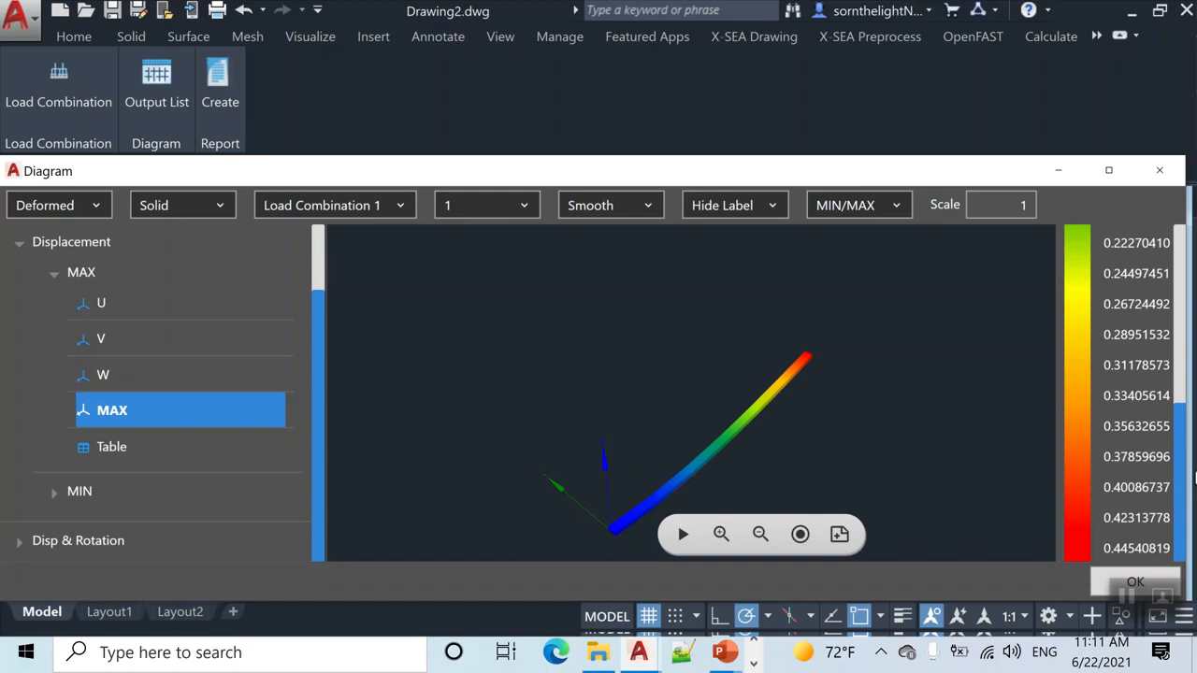
{"action": "left_click", "coordinate": [1167, 177]}
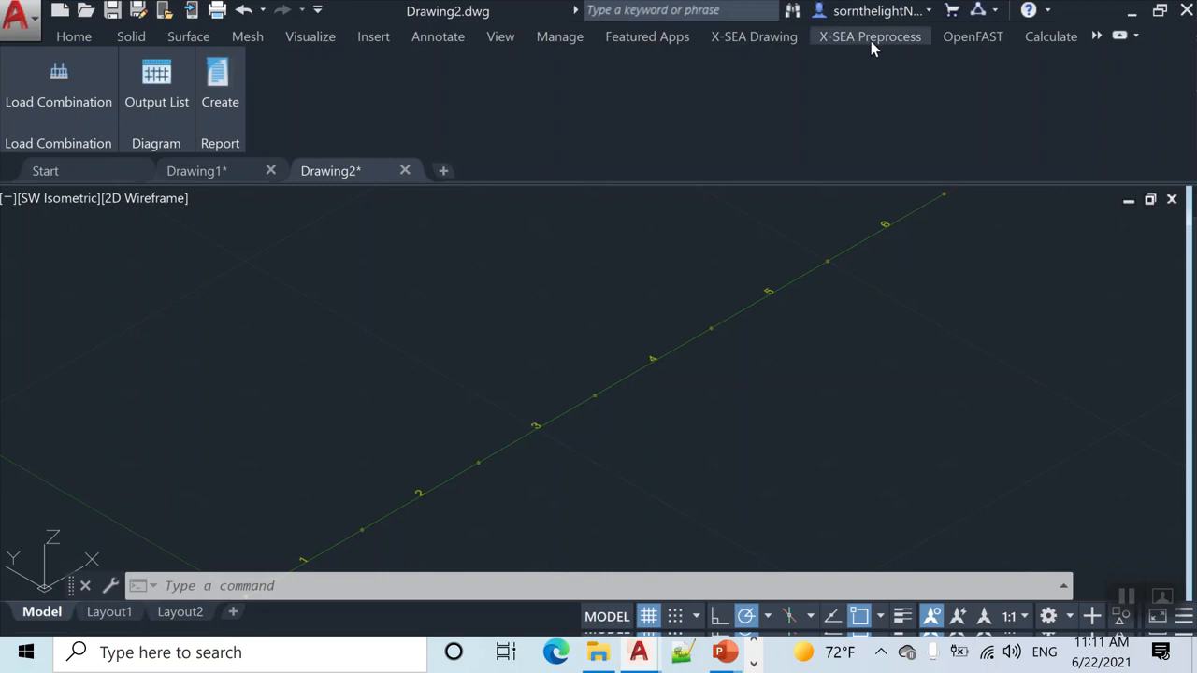
Step: Close Drawing2 without saving its changes and bring up the X-SEA preprocessing commands in Drawing1
{"action": "left_click", "coordinate": [405, 171]}
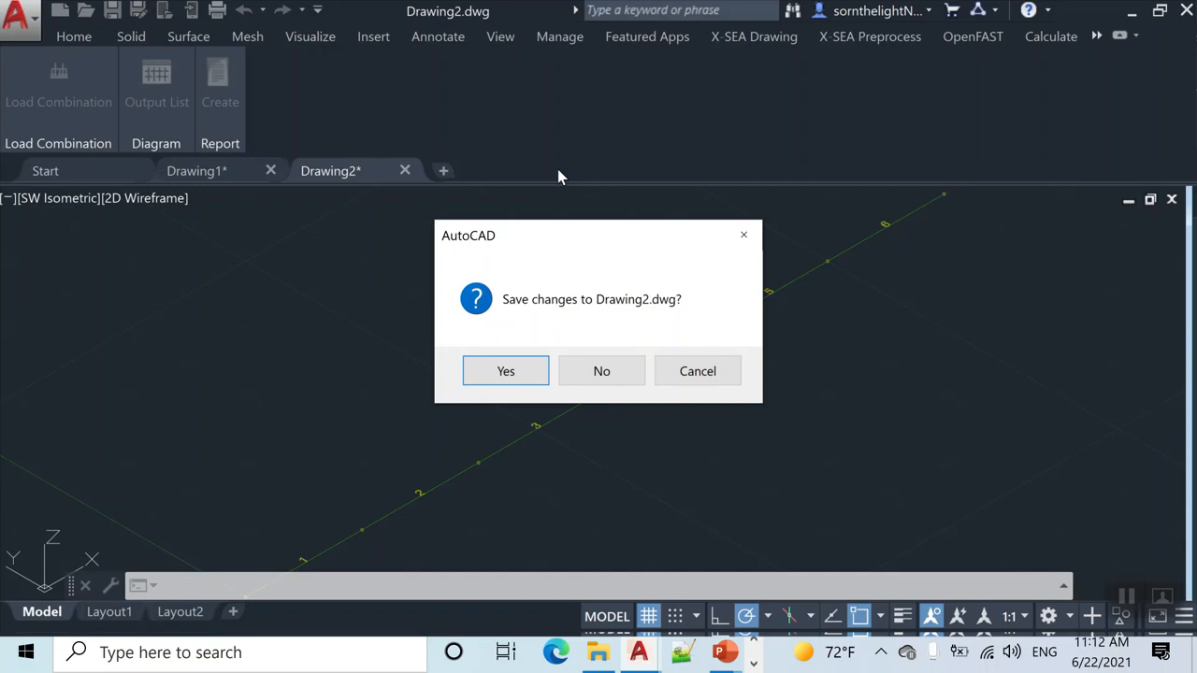
{"action": "left_click", "coordinate": [572, 374]}
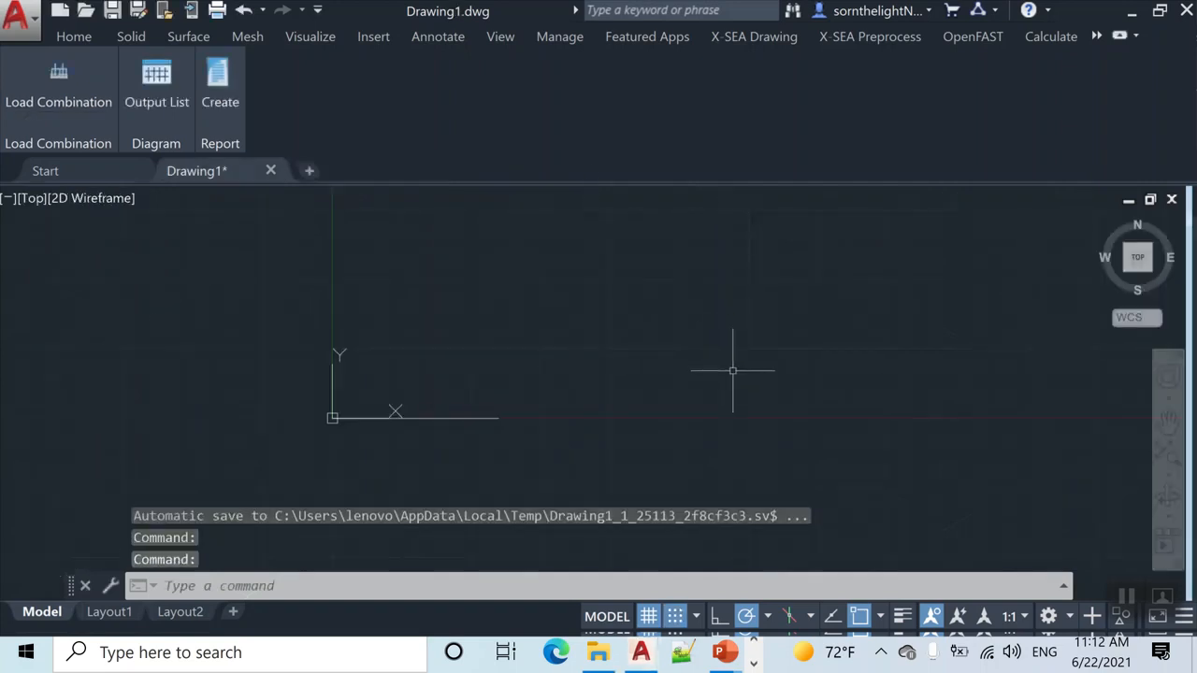
{"action": "left_click", "coordinate": [769, 47]}
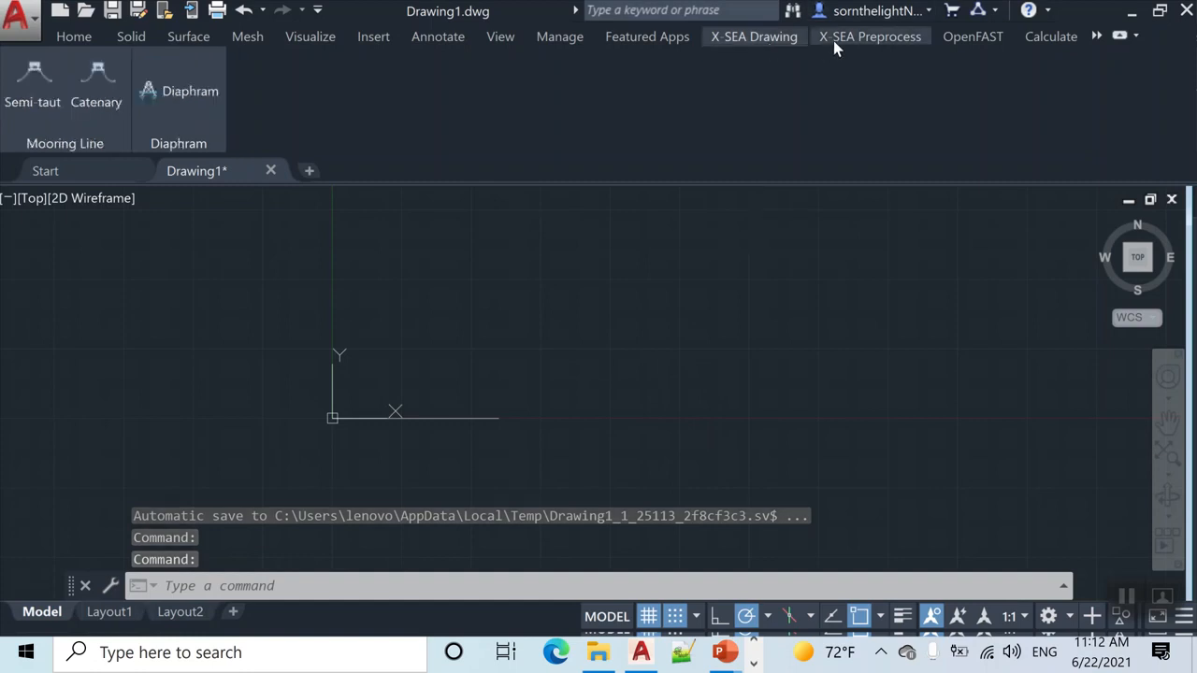
{"action": "left_click", "coordinate": [833, 41]}
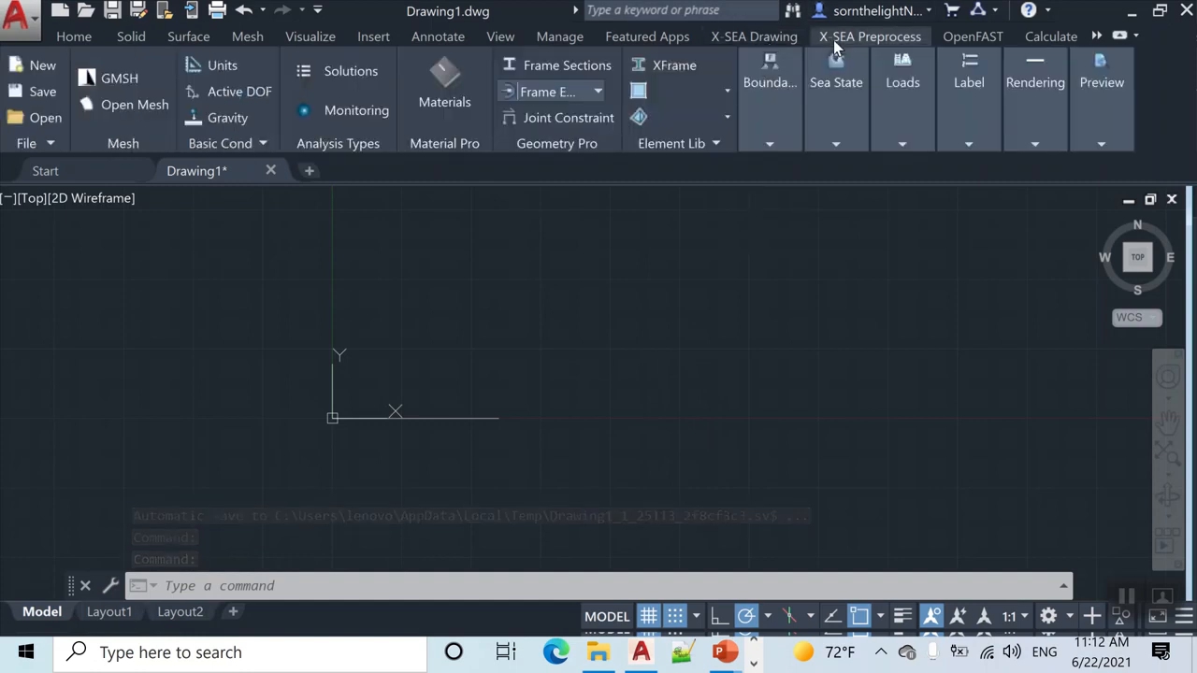
{"action": "left_click", "coordinate": [41, 73]}
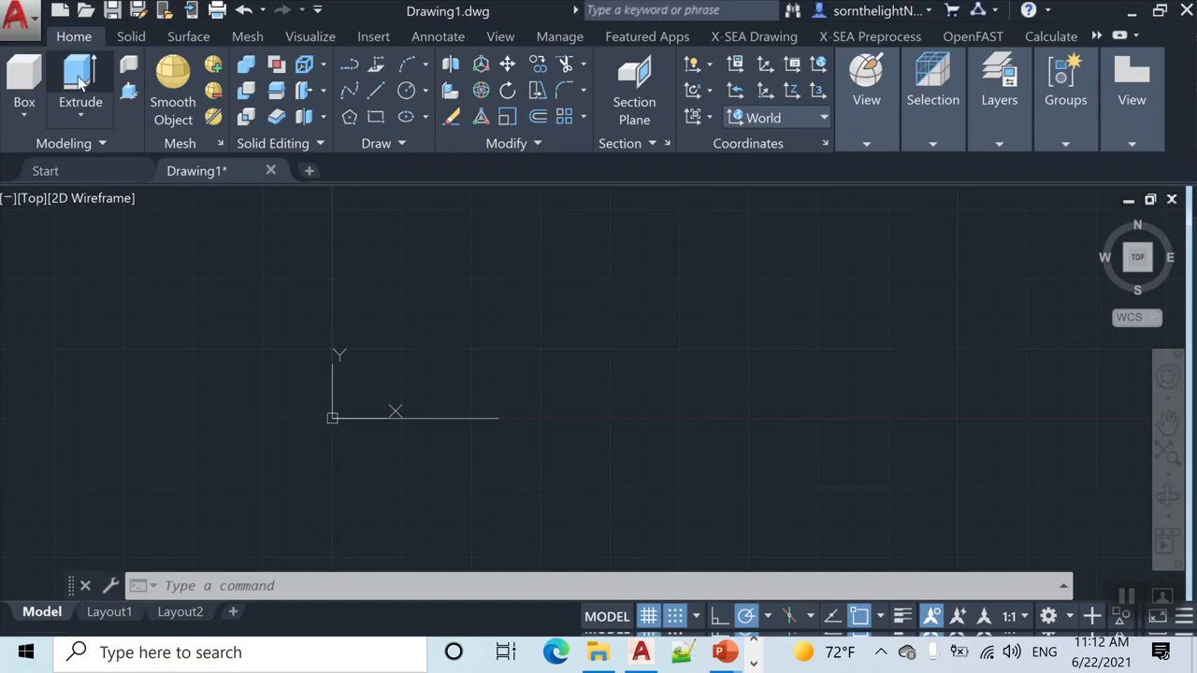
{"action": "left_click", "coordinate": [892, 36]}
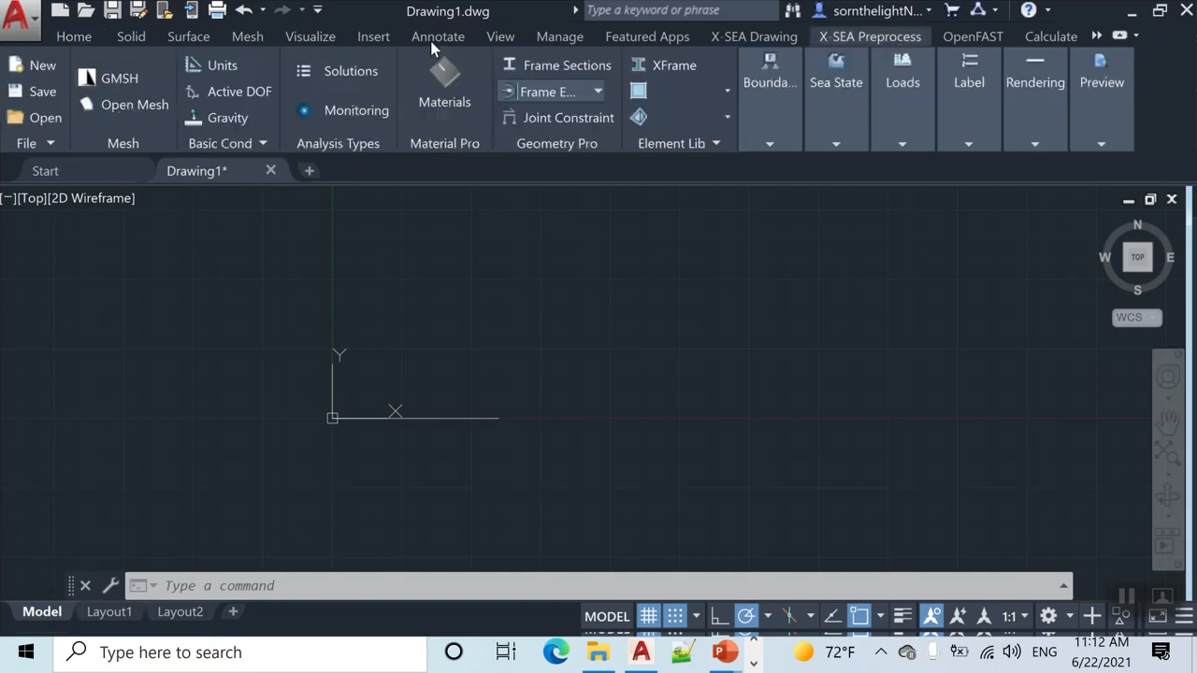
{"action": "left_click", "coordinate": [563, 68]}
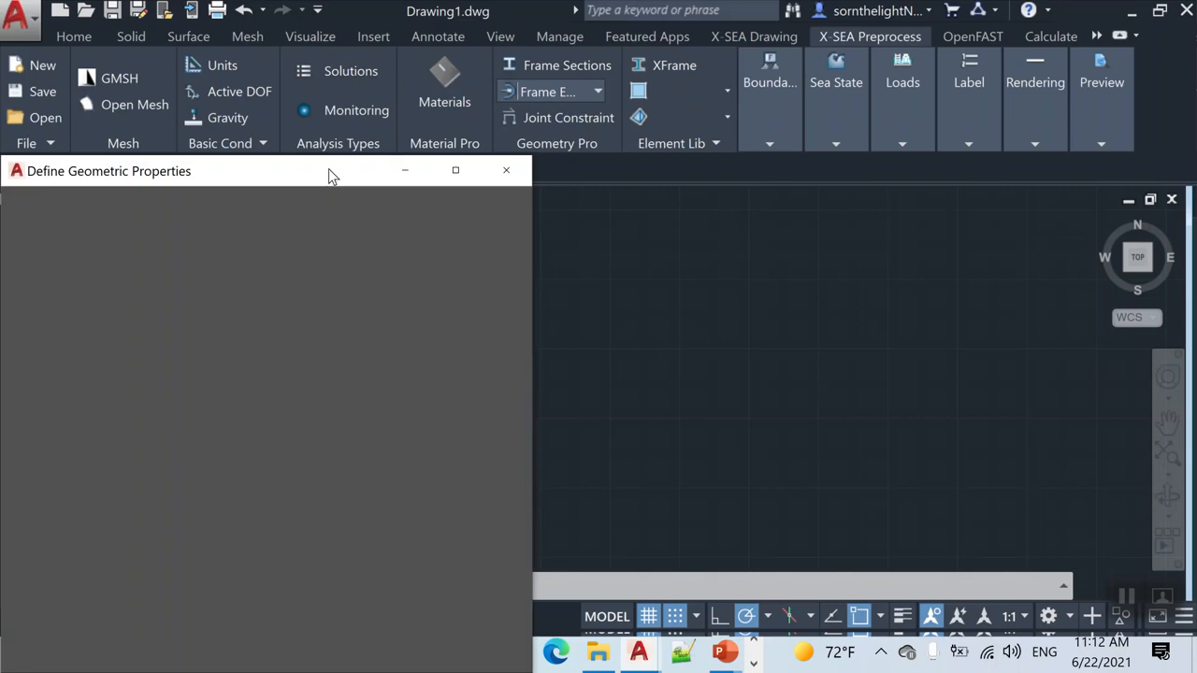
{"action": "left_click_drag", "start_coordinate": [328, 169], "coordinate": [468, 44]}
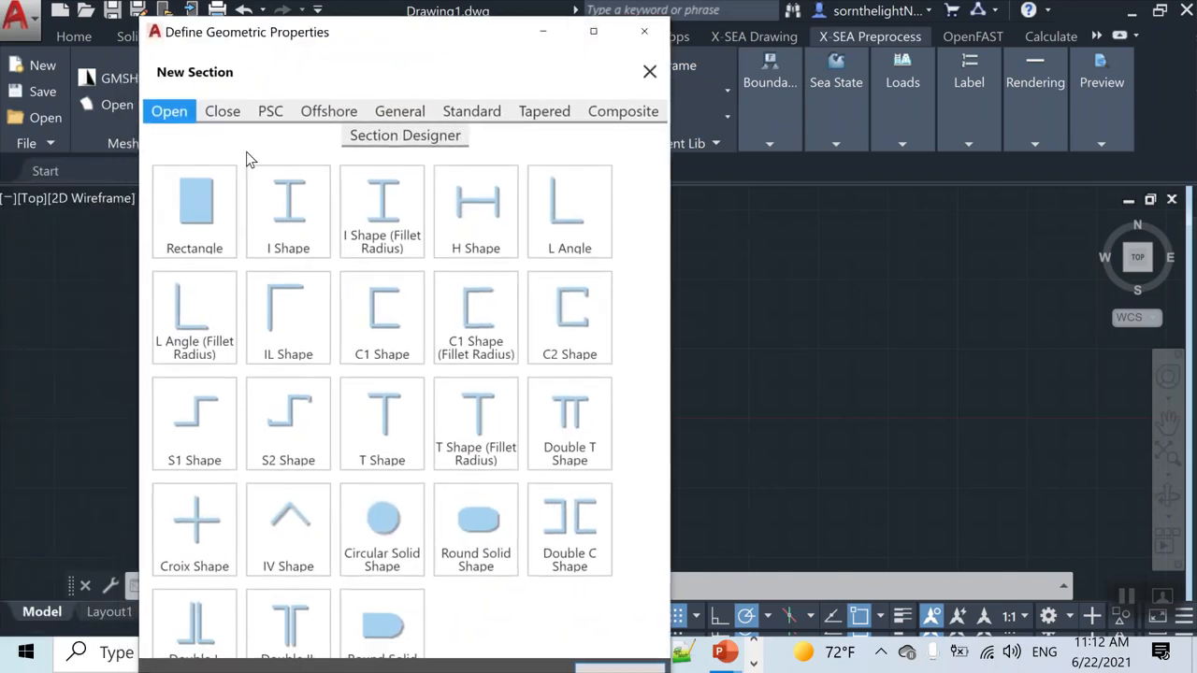
{"action": "left_click", "coordinate": [644, 31]}
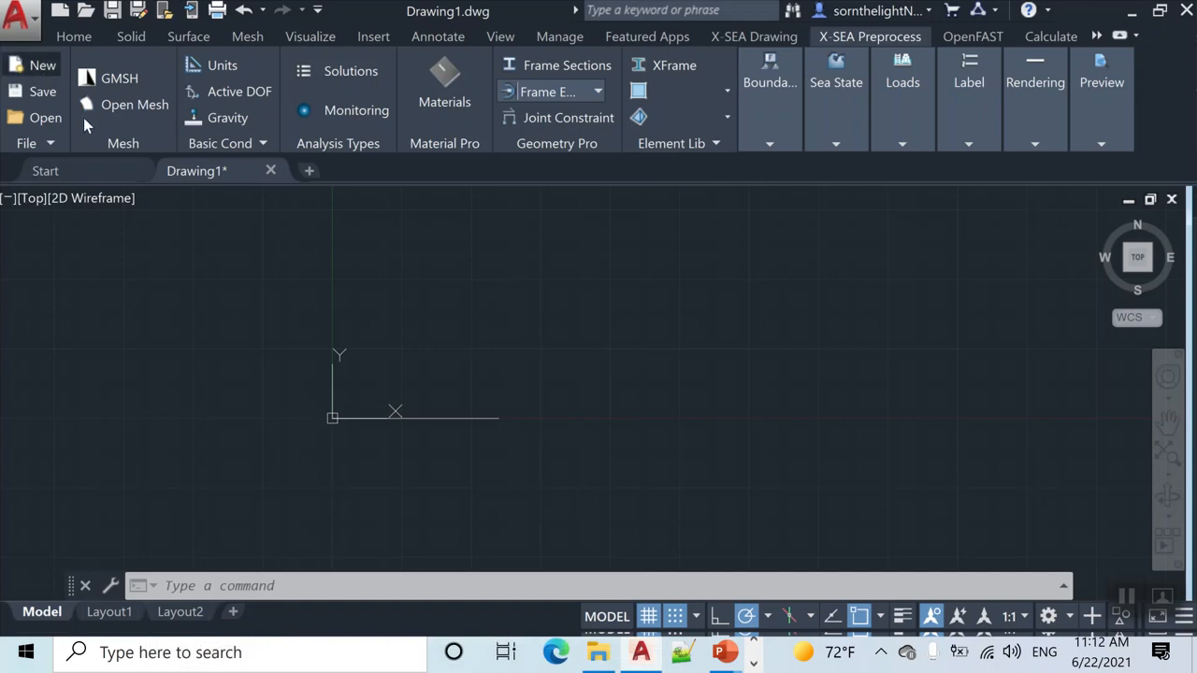
Step: Erase the existing horizontal beam line that starts at the origin
{"action": "mouse_move", "coordinate": [178, 176]}
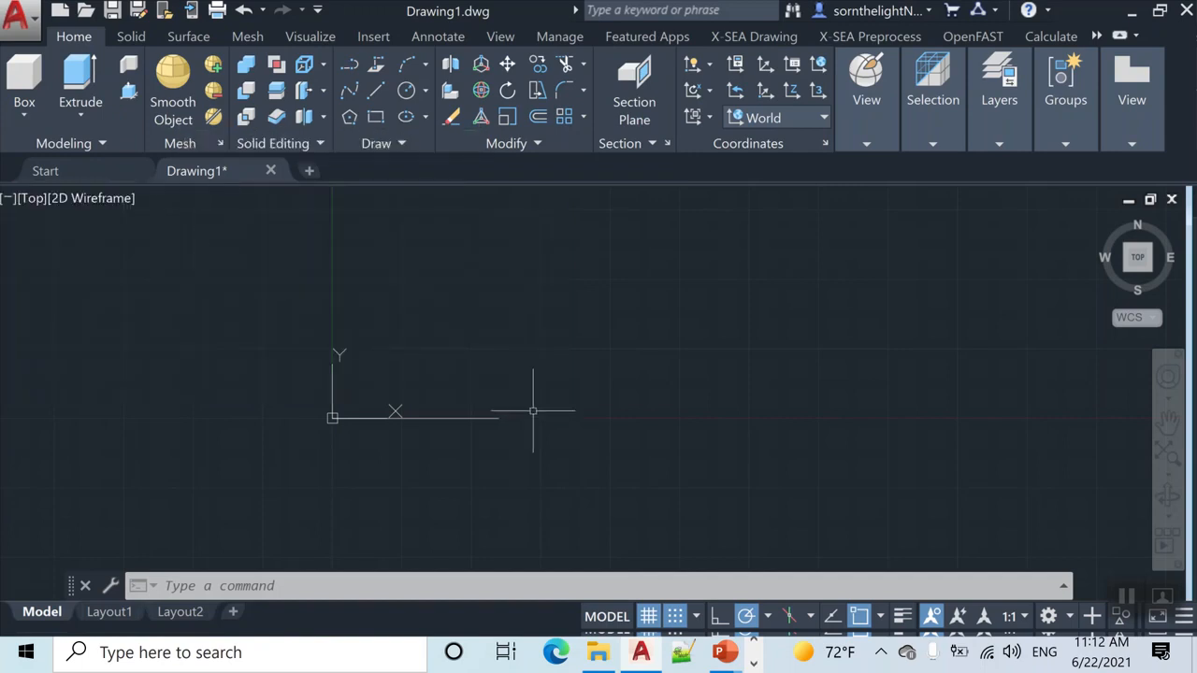
{"action": "left_click", "coordinate": [581, 463]}
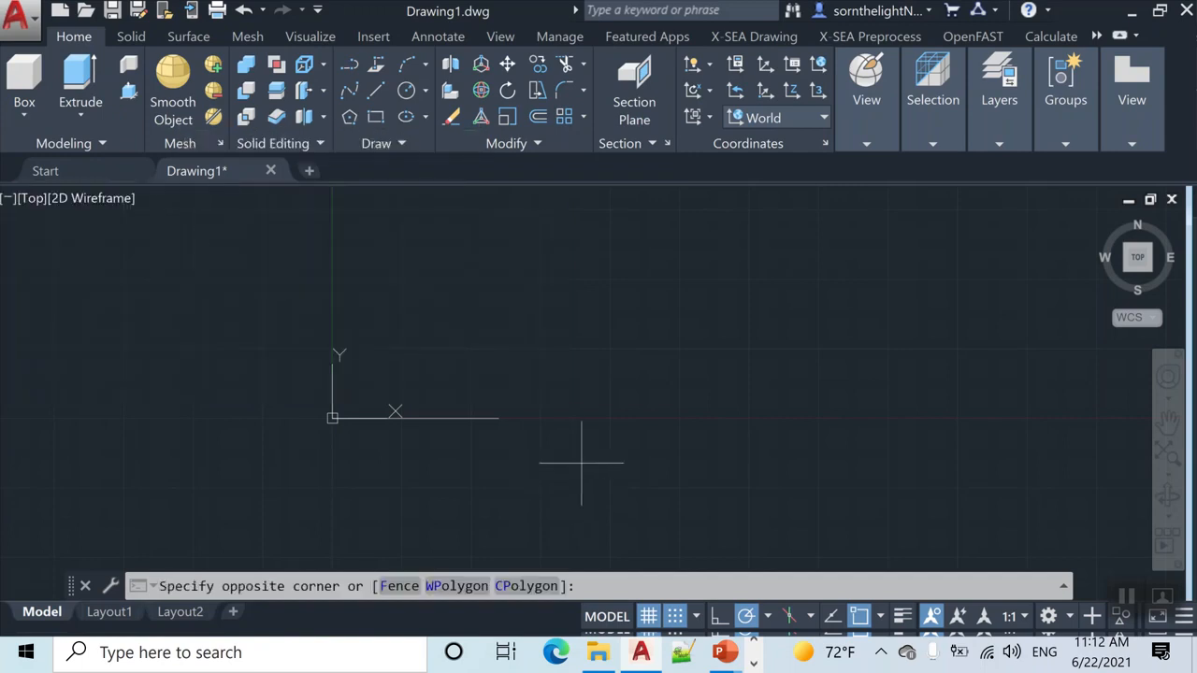
{"action": "left_click", "coordinate": [288, 377]}
{"action": "scroll", "coordinate": [411, 399], "scroll_direction": "up", "scroll_amount": 2}
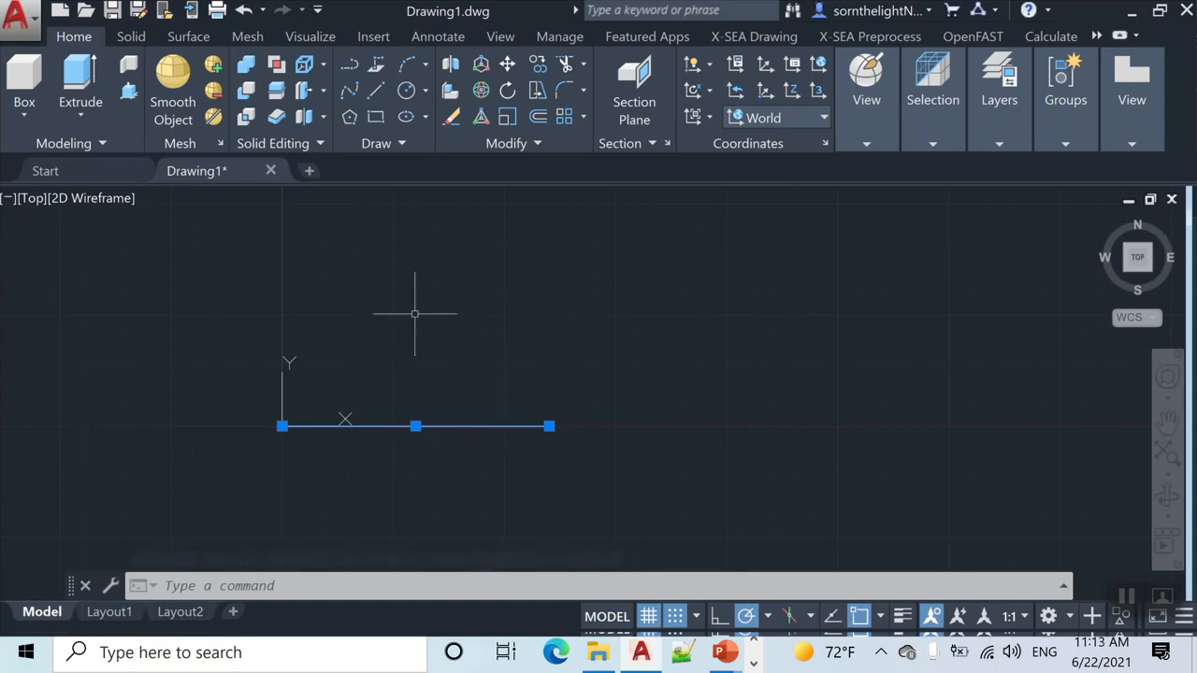
{"action": "key", "text": "Delete"}
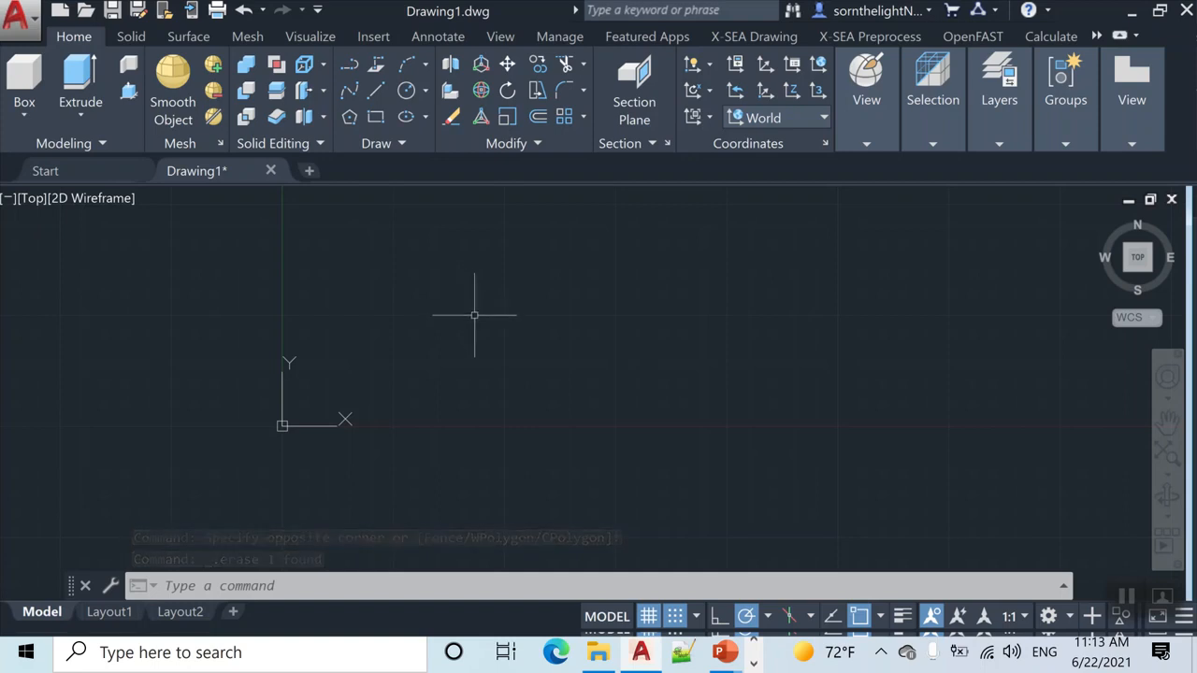
{"action": "middle_click_drag", "start_coordinate": [480, 312], "coordinate": [573, 292]}
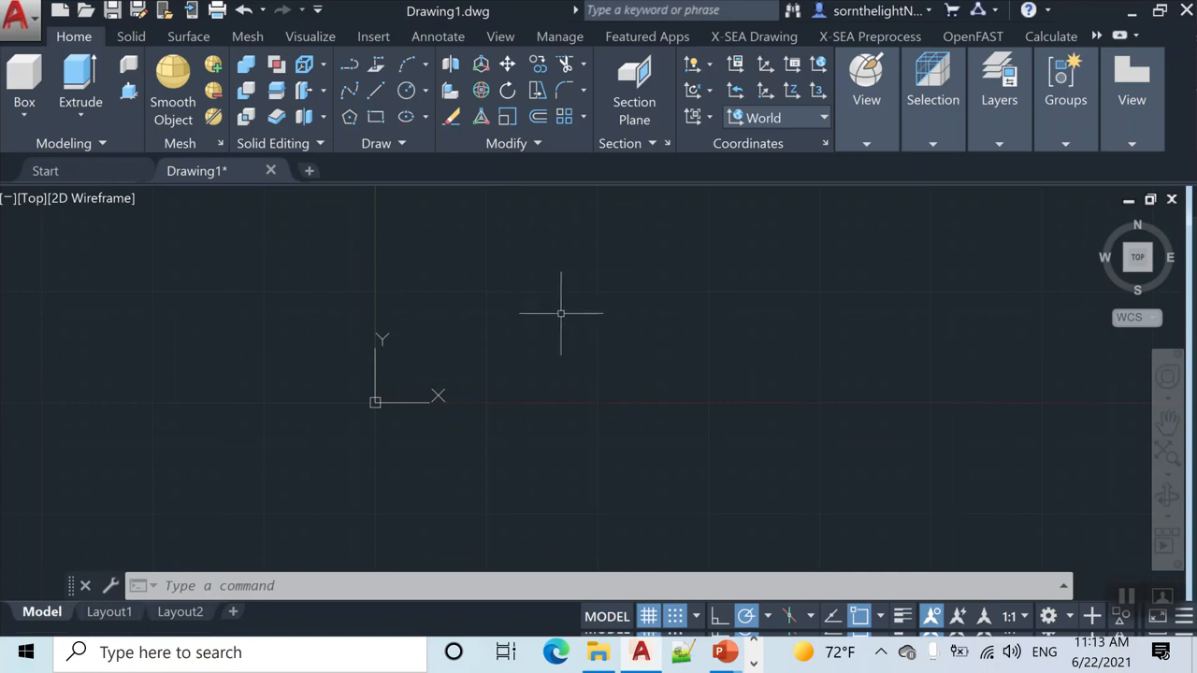
{"action": "middle_click_drag", "start_coordinate": [605, 235], "coordinate": [492, 323]}
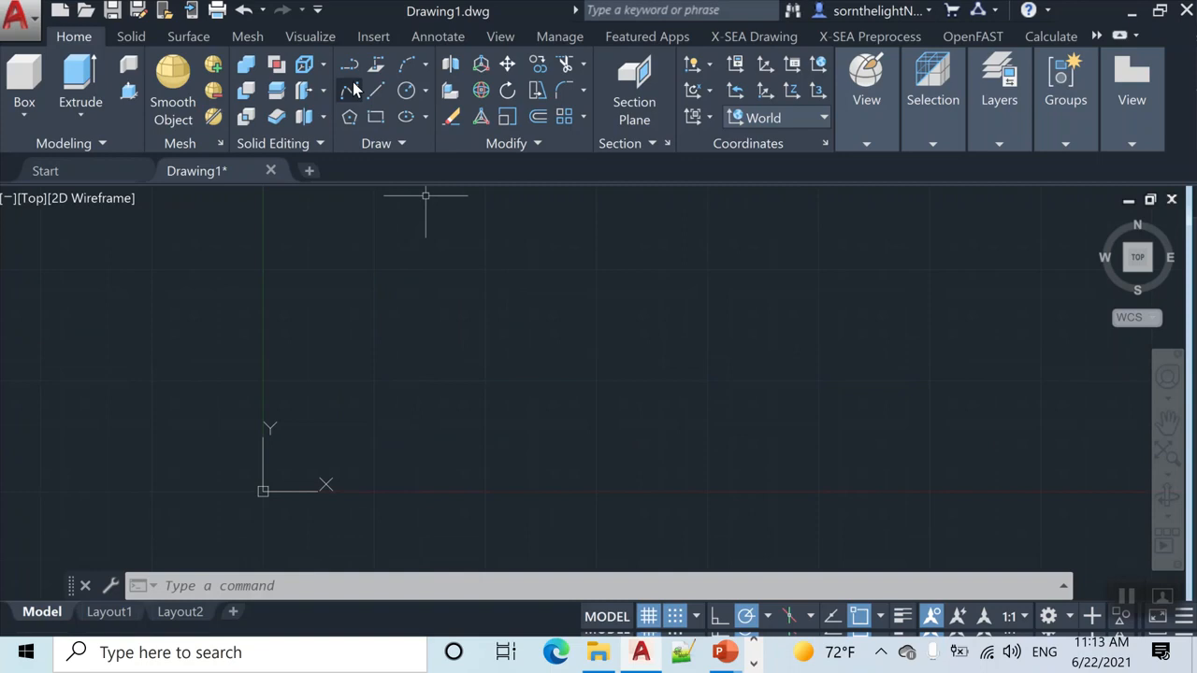
{"action": "left_click", "coordinate": [131, 36]}
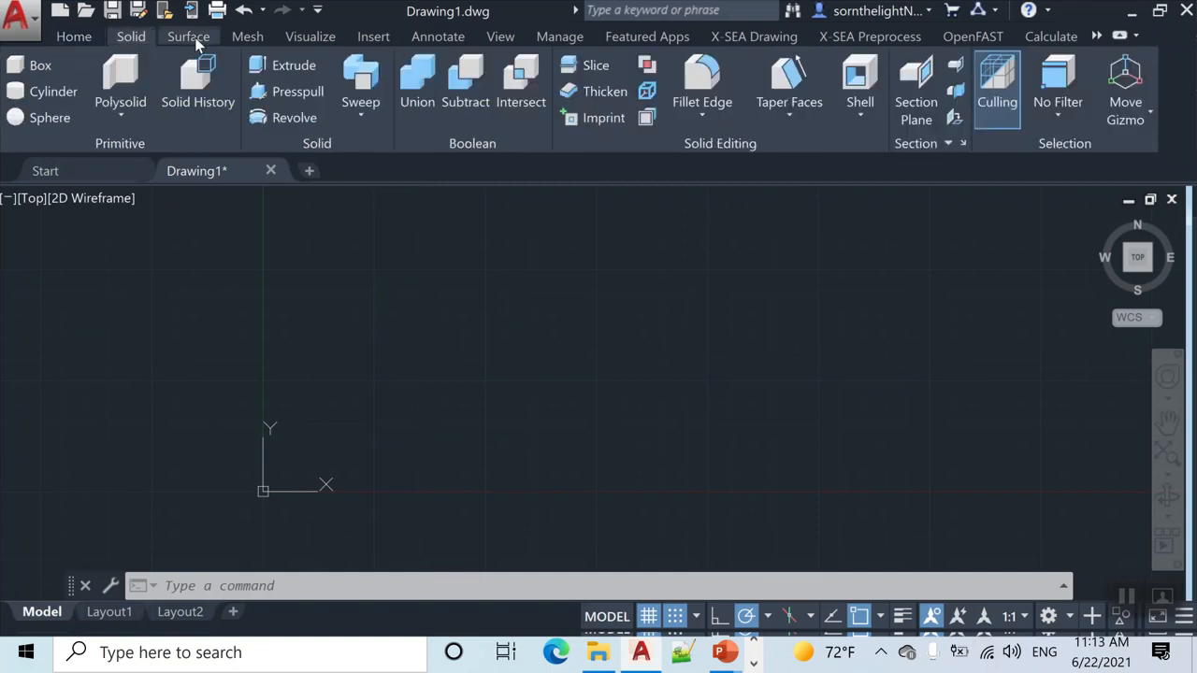
{"action": "left_click", "coordinate": [207, 38]}
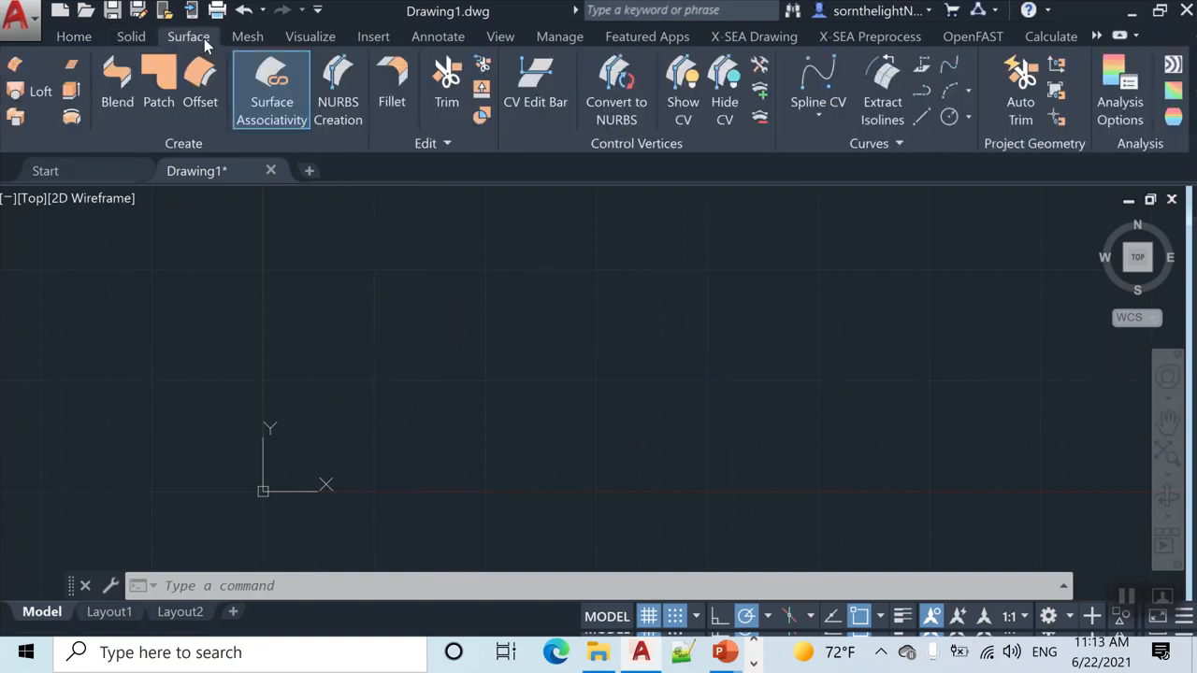
{"action": "left_click", "coordinate": [73, 36]}
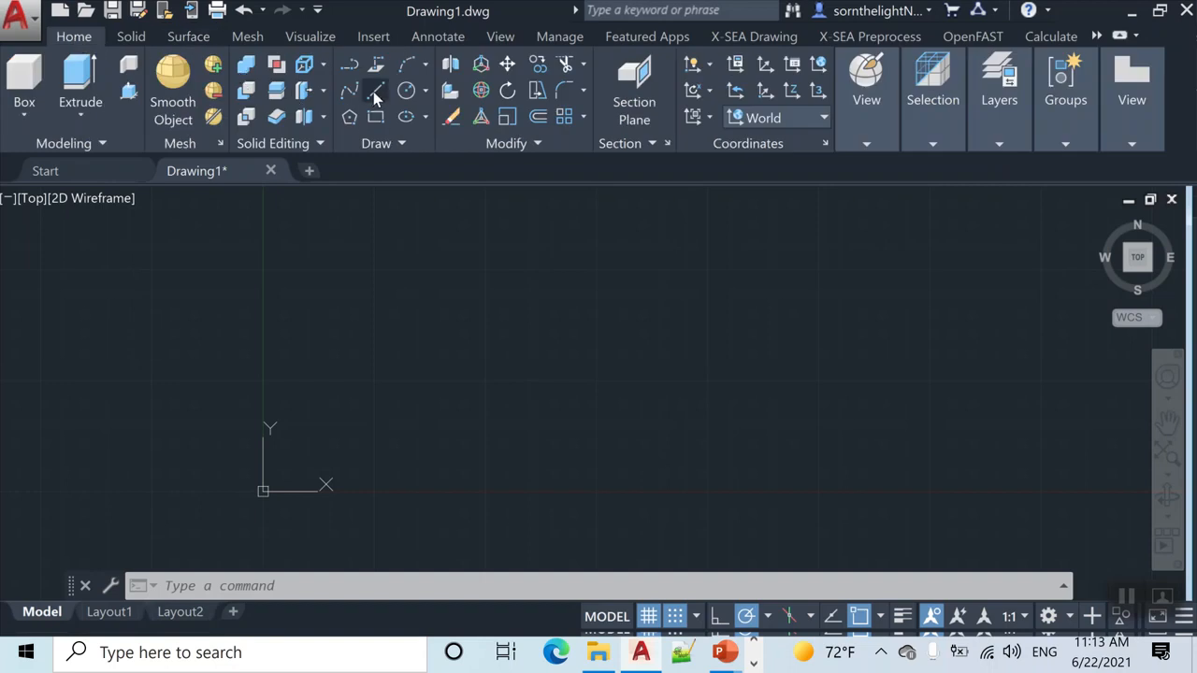
{"action": "left_click", "coordinate": [208, 43]}
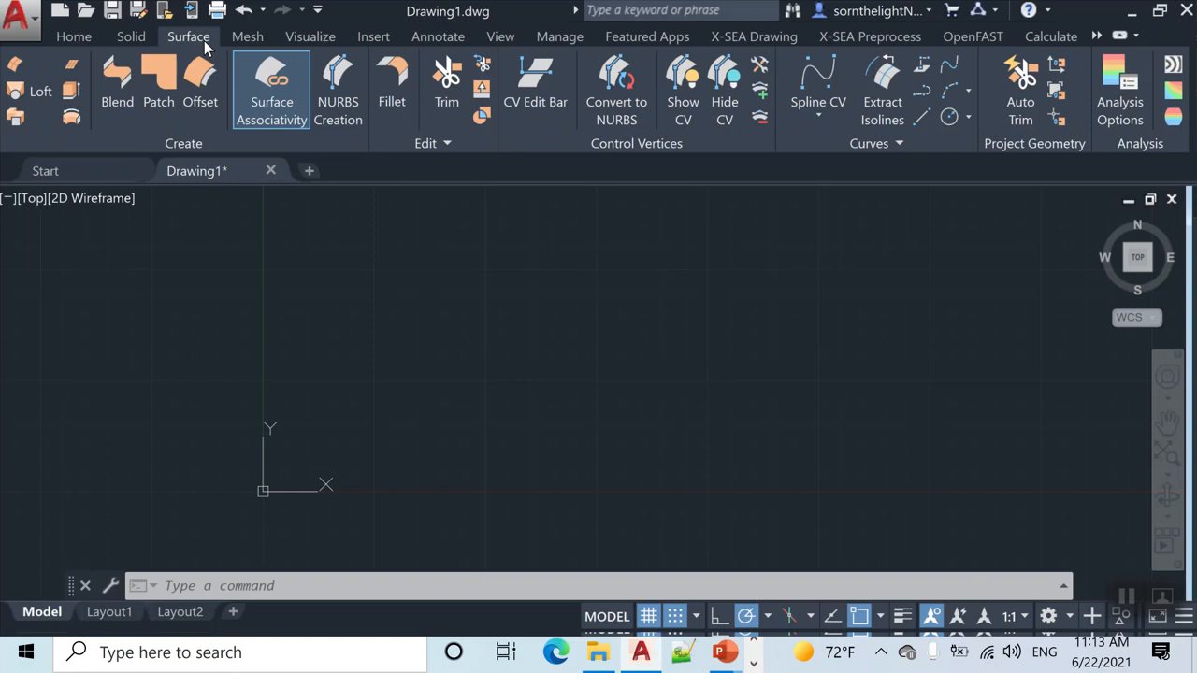
{"action": "left_click", "coordinate": [73, 39]}
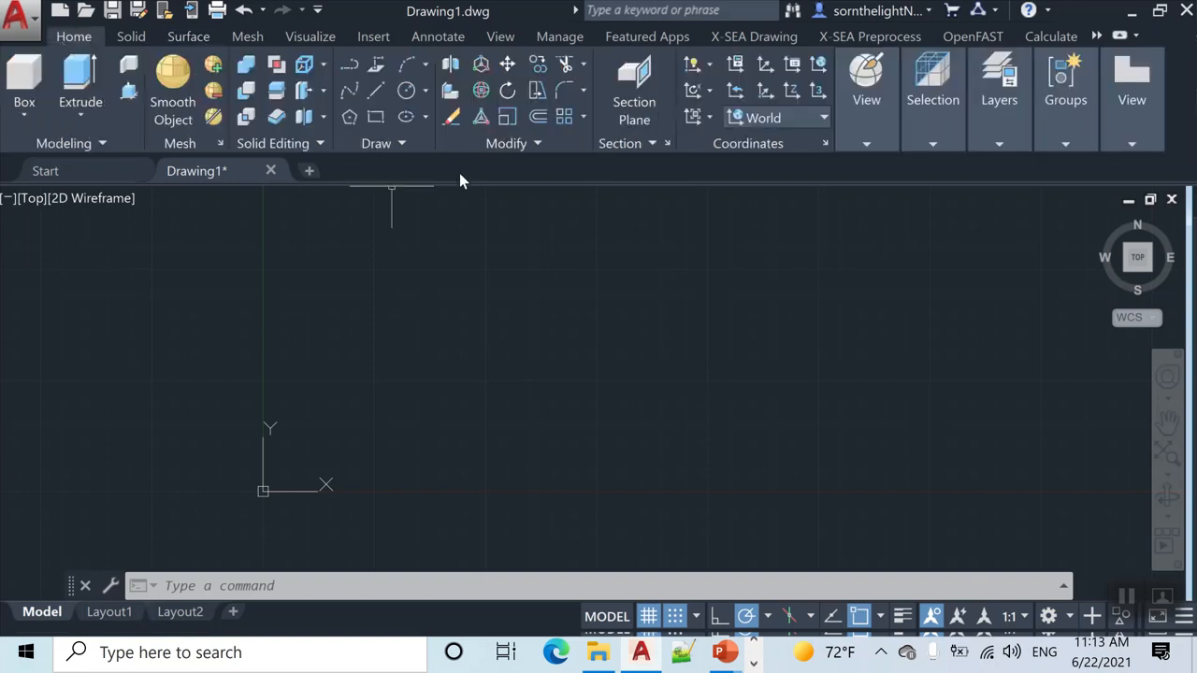
Step: Using 30° polar tracking, draw a 1-unit line from the origin at 30° and continue it with a 1-unit horizontal segment
{"action": "left_click", "coordinate": [374, 89]}
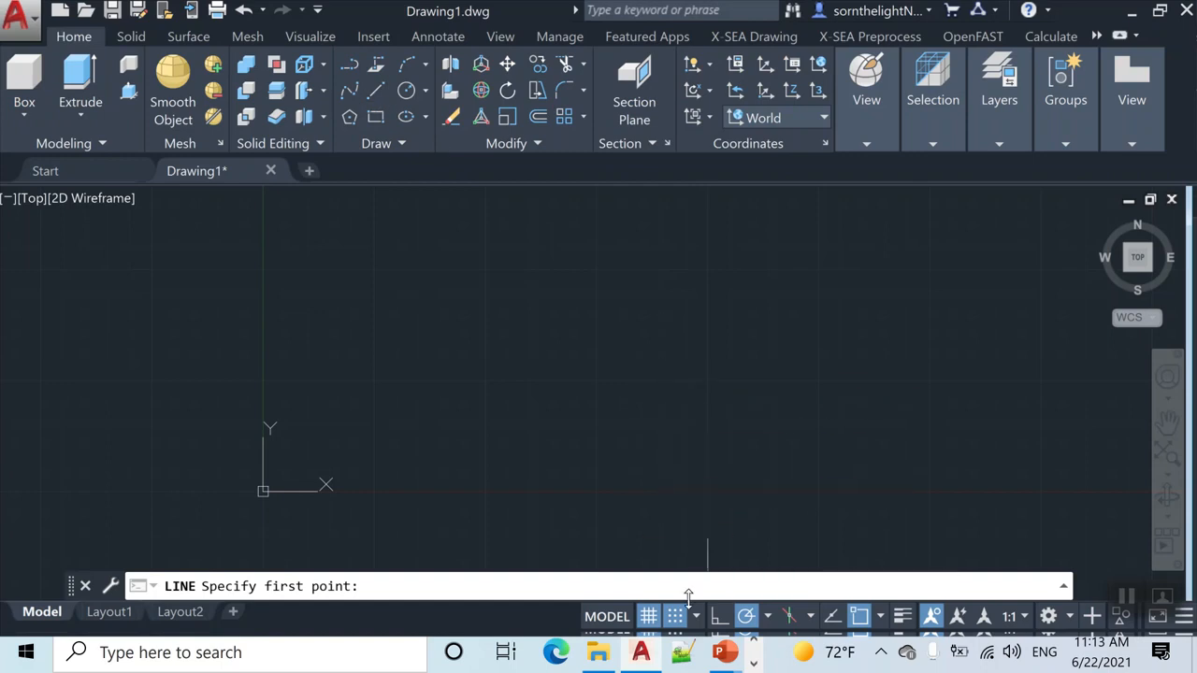
{"action": "left_click", "coordinate": [770, 623]}
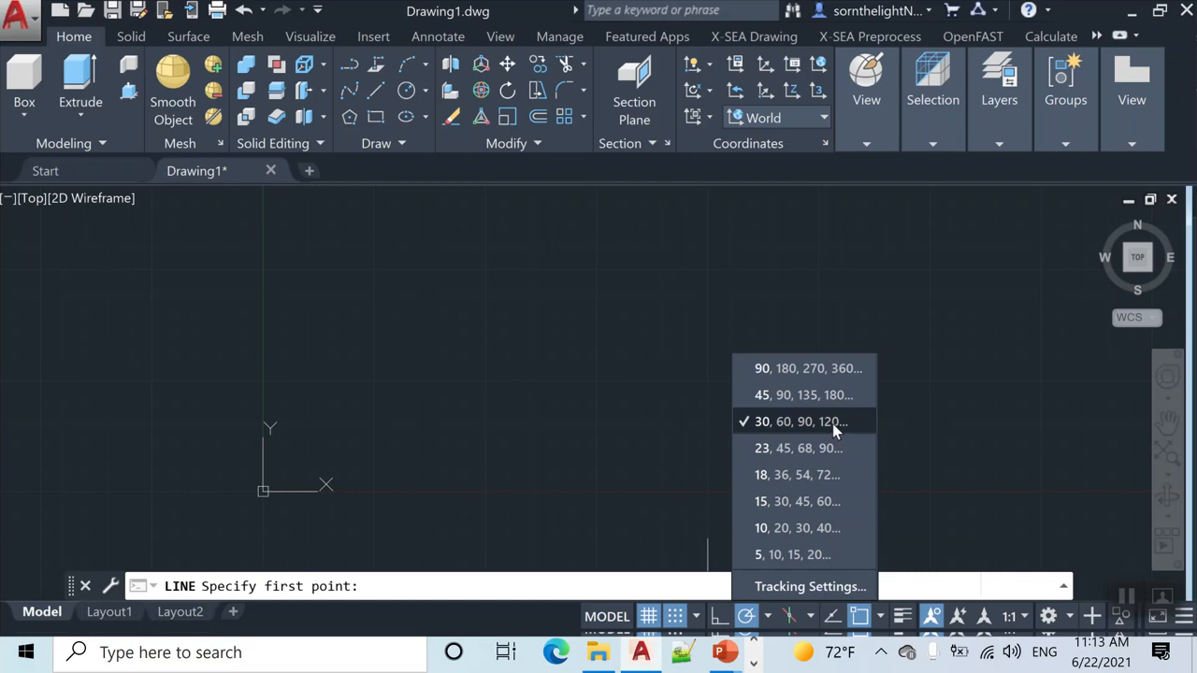
{"action": "left_click", "coordinate": [831, 423]}
{"action": "left_click", "coordinate": [263, 491]}
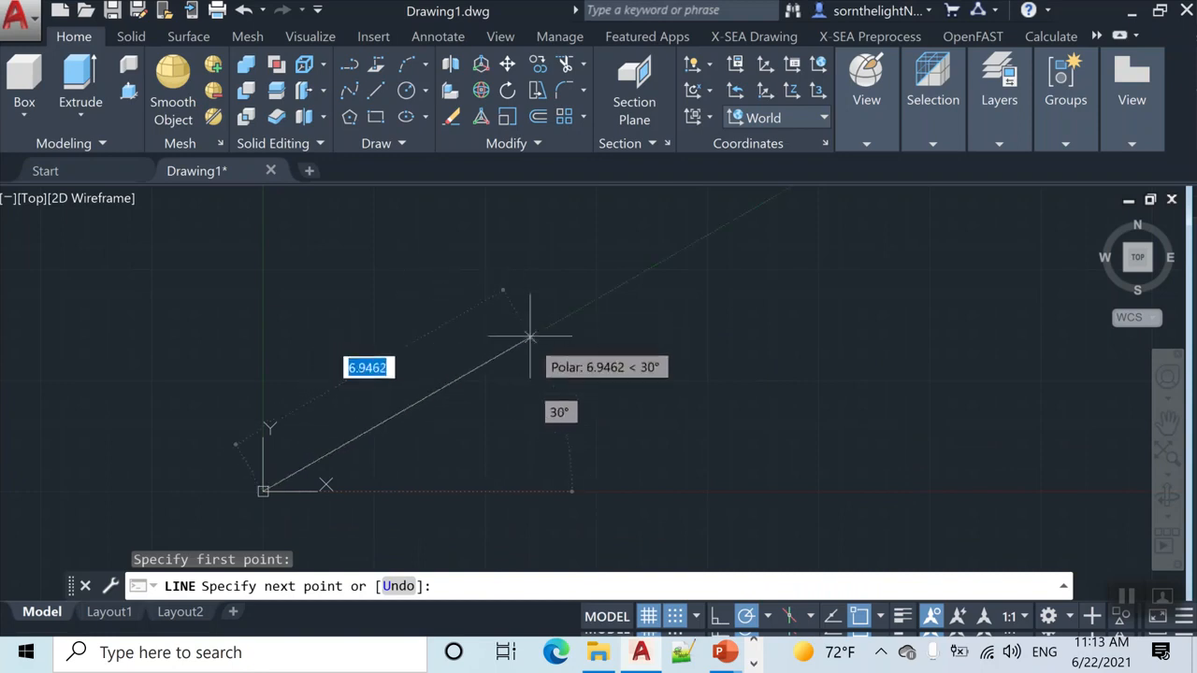
{"action": "type", "text": "1"}
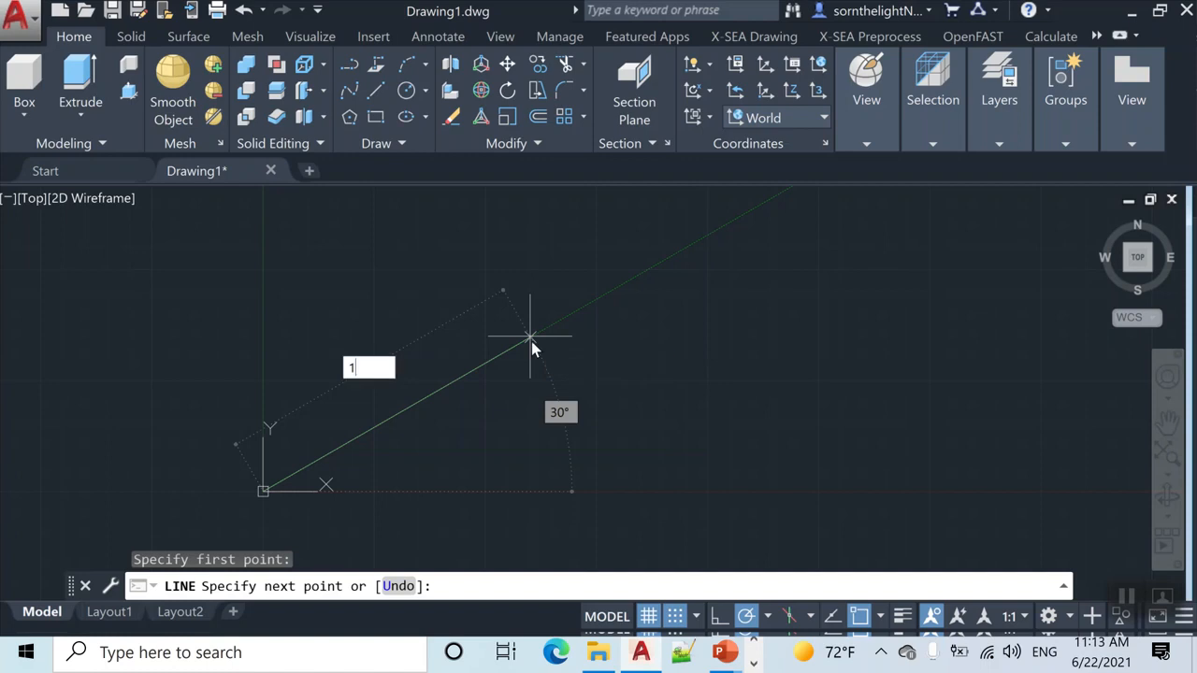
{"action": "key", "text": "Return"}
{"action": "type", "text": "1"}
{"action": "key", "text": "Return"}
Step: Complete the parallelogram with a 1-unit segment at 210° and a closing segment back to the origin, and end the Line command
{"action": "middle_click_drag", "start_coordinate": [241, 490], "coordinate": [373, 342]}
{"action": "scroll", "coordinate": [402, 360], "scroll_direction": "up", "scroll_amount": 3}
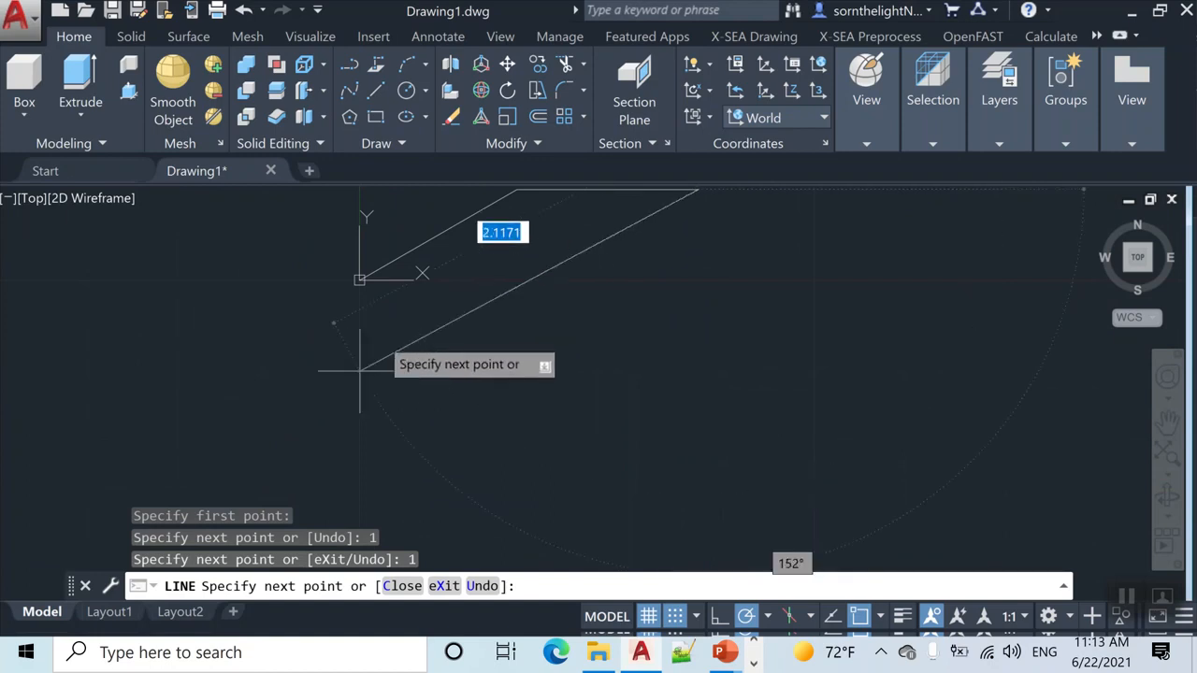
{"action": "scroll", "coordinate": [359, 370], "scroll_direction": "down", "scroll_amount": 3}
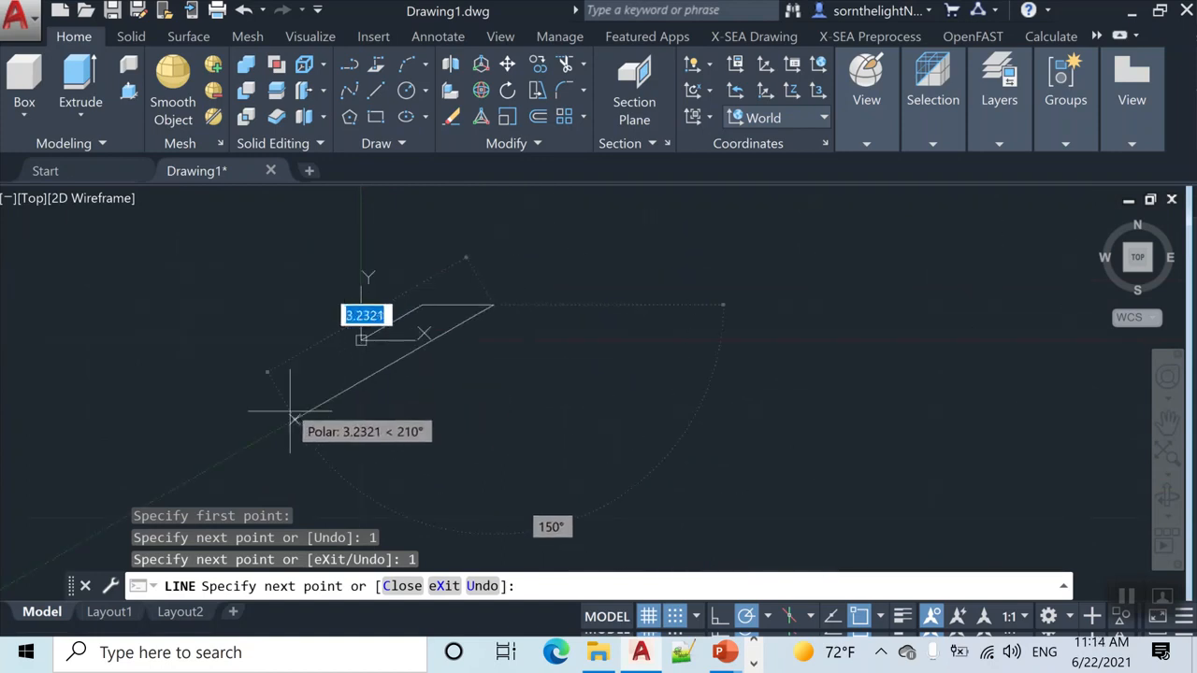
{"action": "type", "text": "1"}
{"action": "key", "text": "Return"}
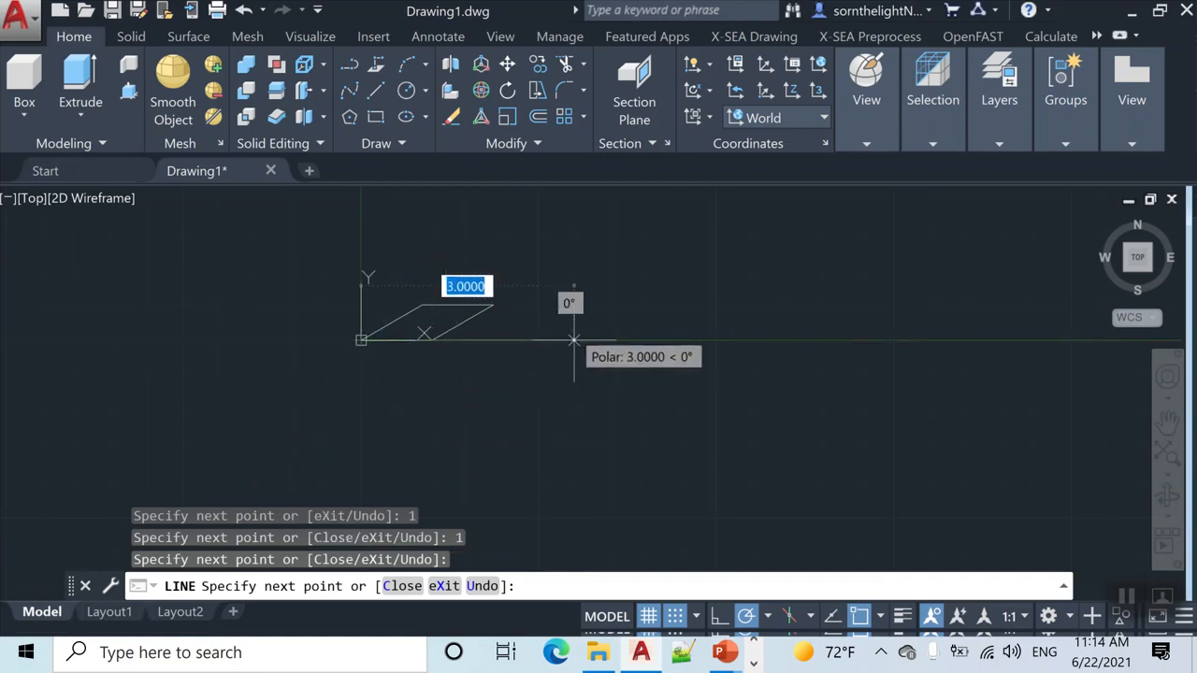
{"action": "key", "text": "Escape"}
{"action": "key", "text": "Escape"}
{"action": "middle_click_drag", "start_coordinate": [453, 340], "coordinate": [481, 348]}
{"action": "scroll", "coordinate": [461, 344], "scroll_direction": "up", "scroll_amount": 2}
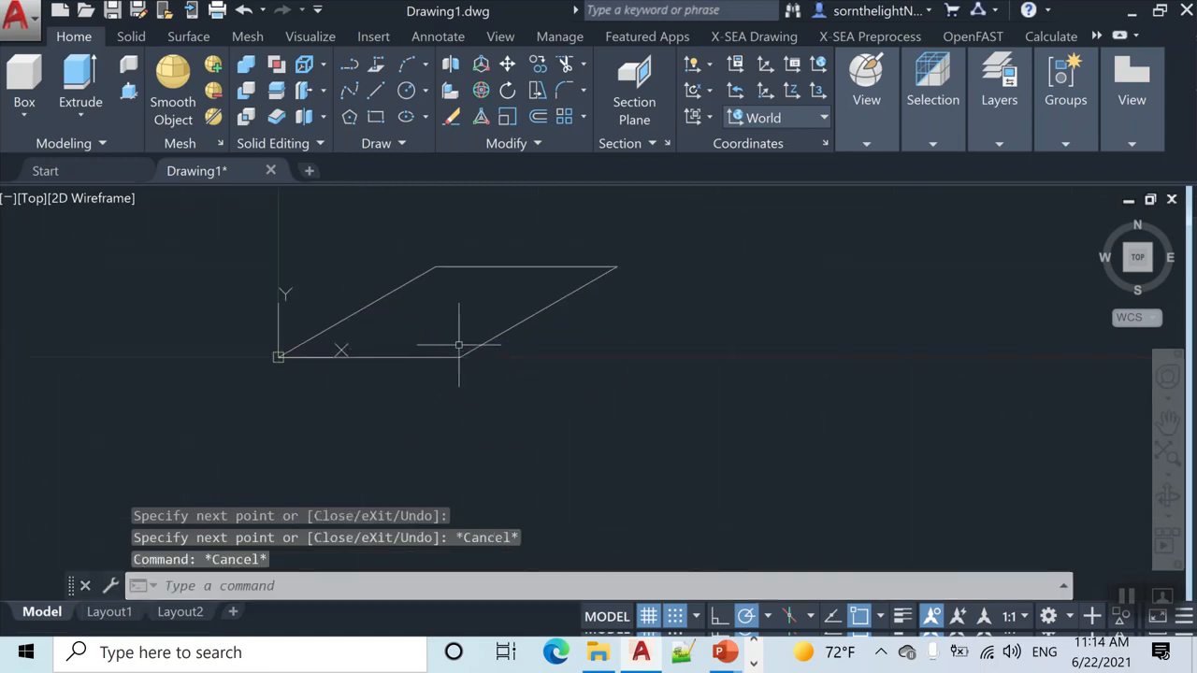
{"action": "middle_click_drag", "start_coordinate": [427, 293], "coordinate": [502, 314]}
{"action": "left_click", "coordinate": [776, 418]}
{"action": "left_click", "coordinate": [742, 406]}
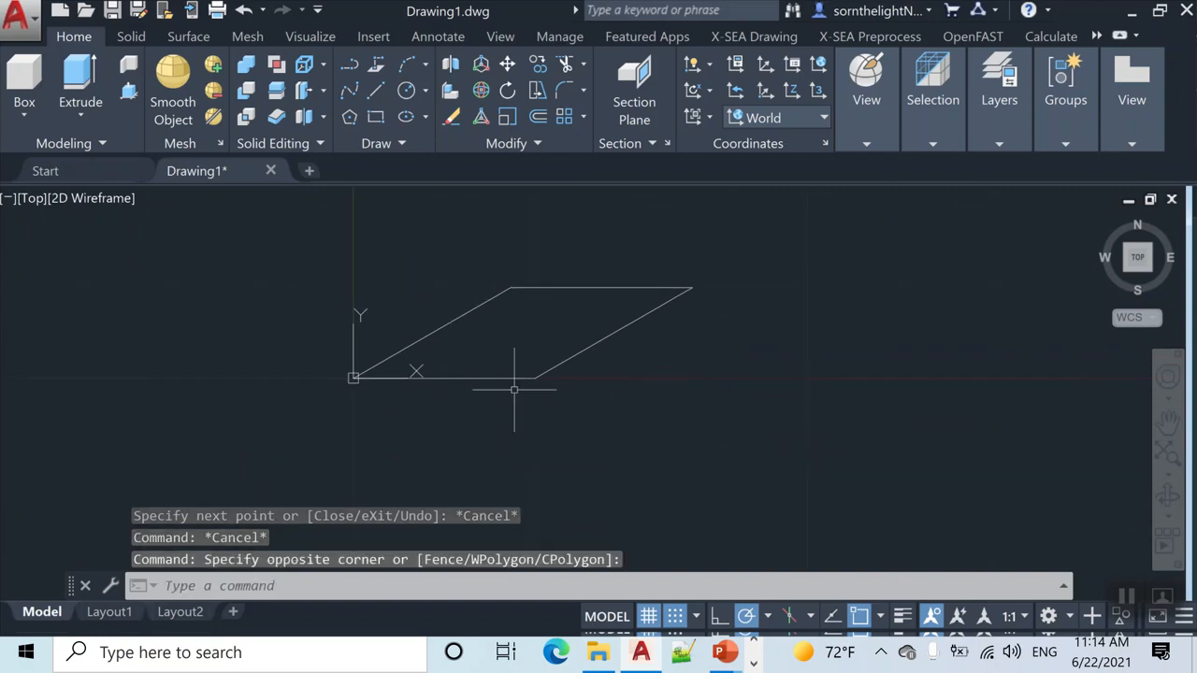
Step: Bring up the surface modelling commands, and switch to Windows Settings to set the display scaling to 250% (Recommended) before returning to AutoCAD
{"action": "left_click", "coordinate": [190, 37]}
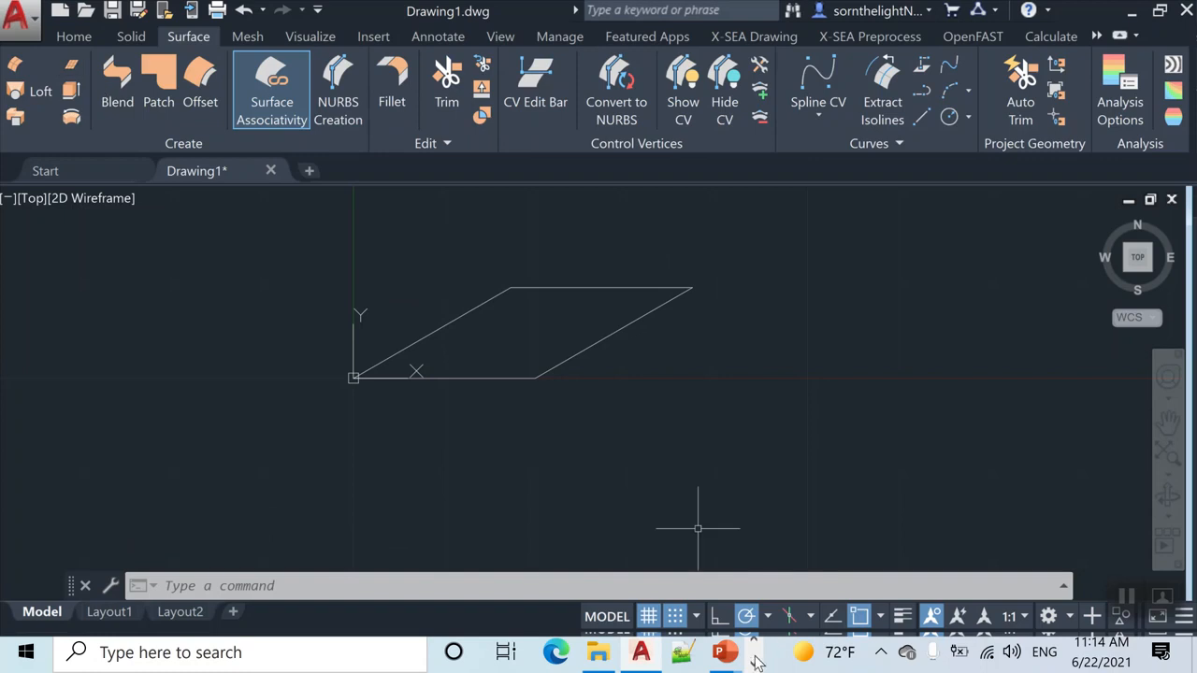
{"action": "left_click", "coordinate": [753, 664]}
{"action": "left_click", "coordinate": [667, 651]}
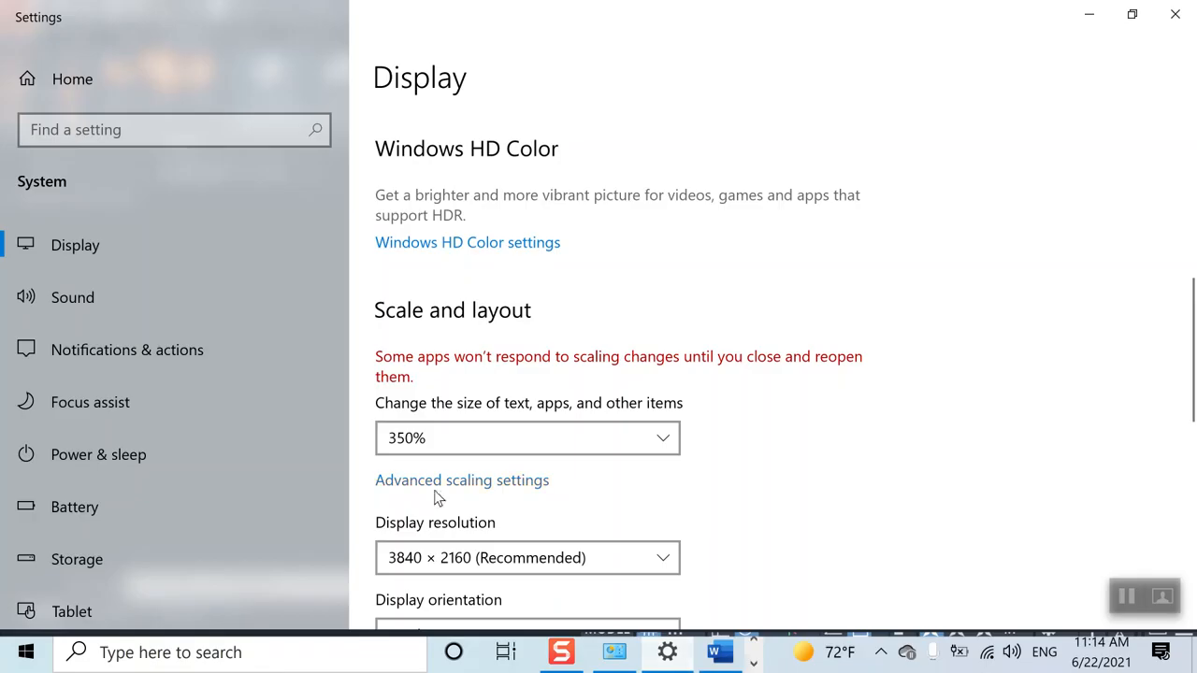
{"action": "left_click", "coordinate": [512, 450]}
{"action": "left_click", "coordinate": [603, 365]}
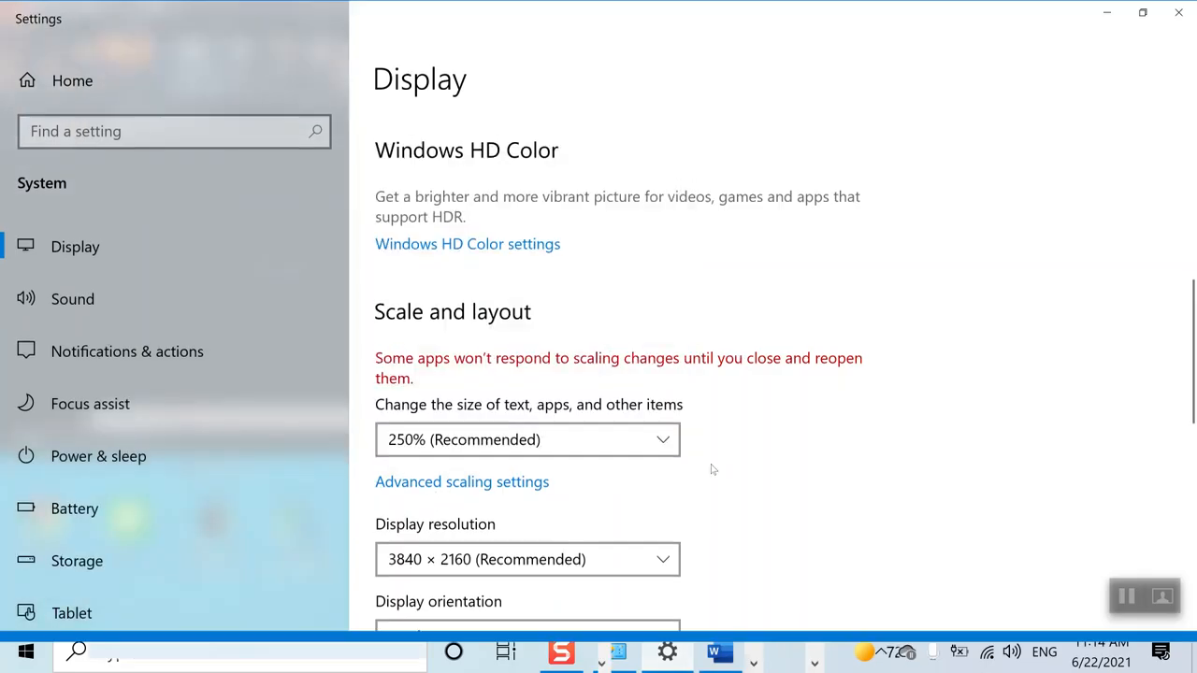
{"action": "left_click", "coordinate": [1108, 18]}
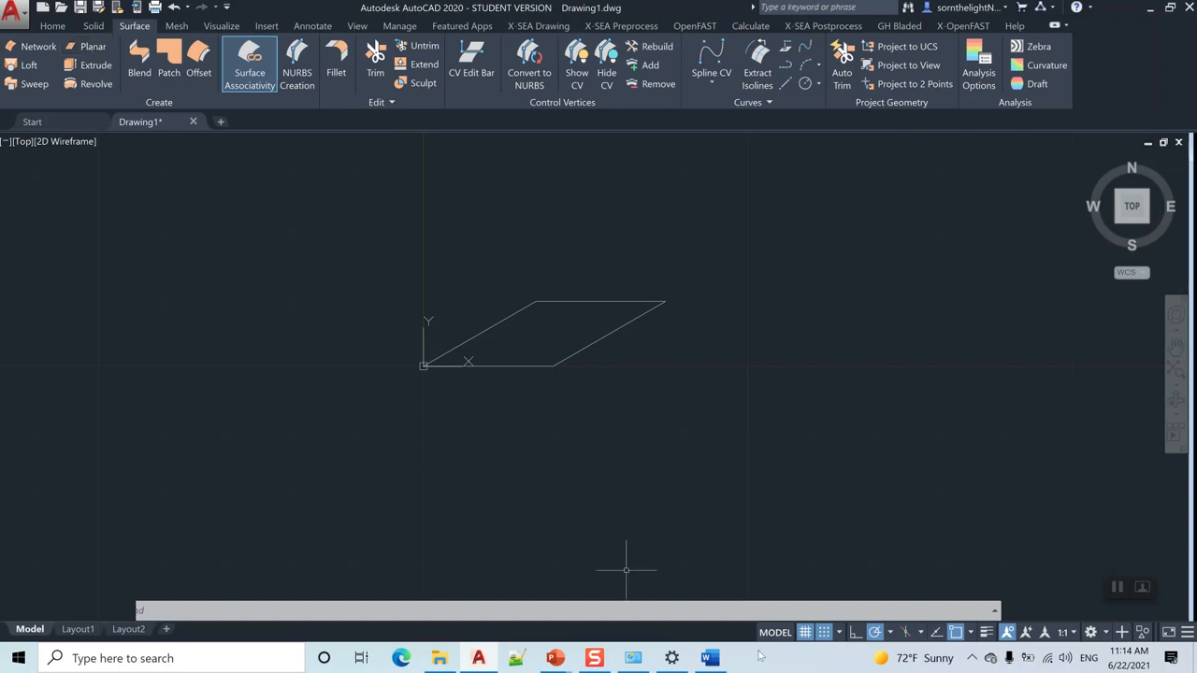
Step: Set the Windows display scaling to 350% in the display settings and return to the AutoCAD drawing
{"action": "left_click", "coordinate": [708, 658]}
{"action": "left_click", "coordinate": [671, 659]}
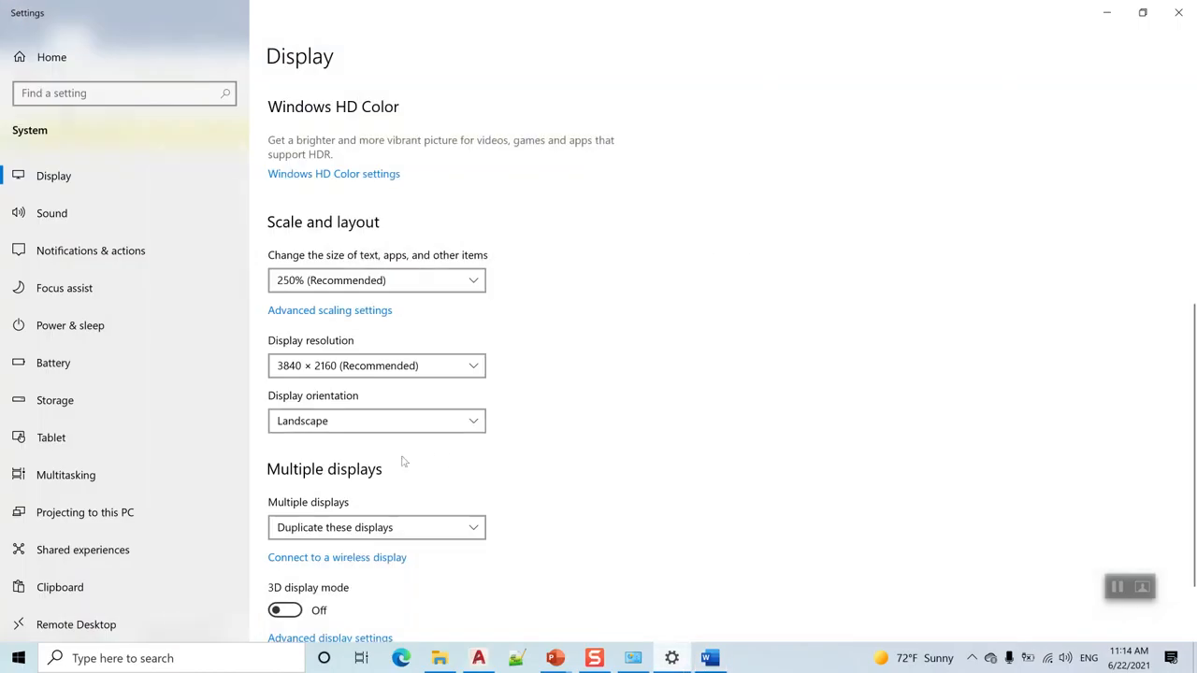
{"action": "left_click", "coordinate": [413, 283]}
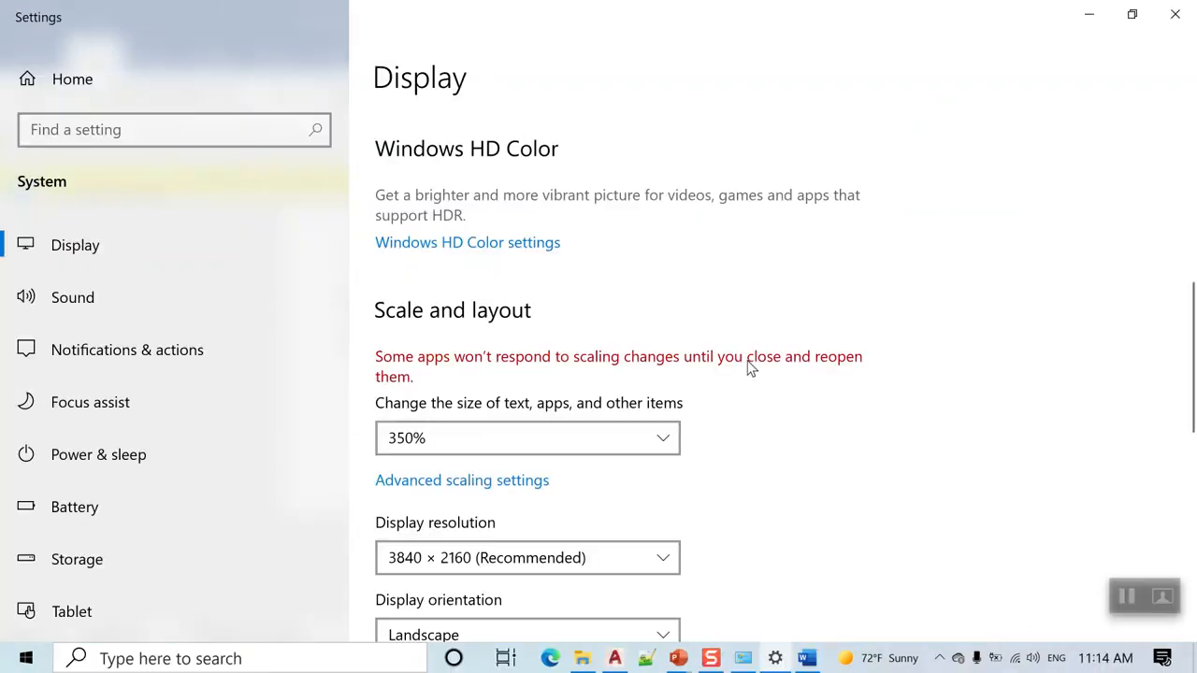
{"action": "left_click", "coordinate": [1103, 21]}
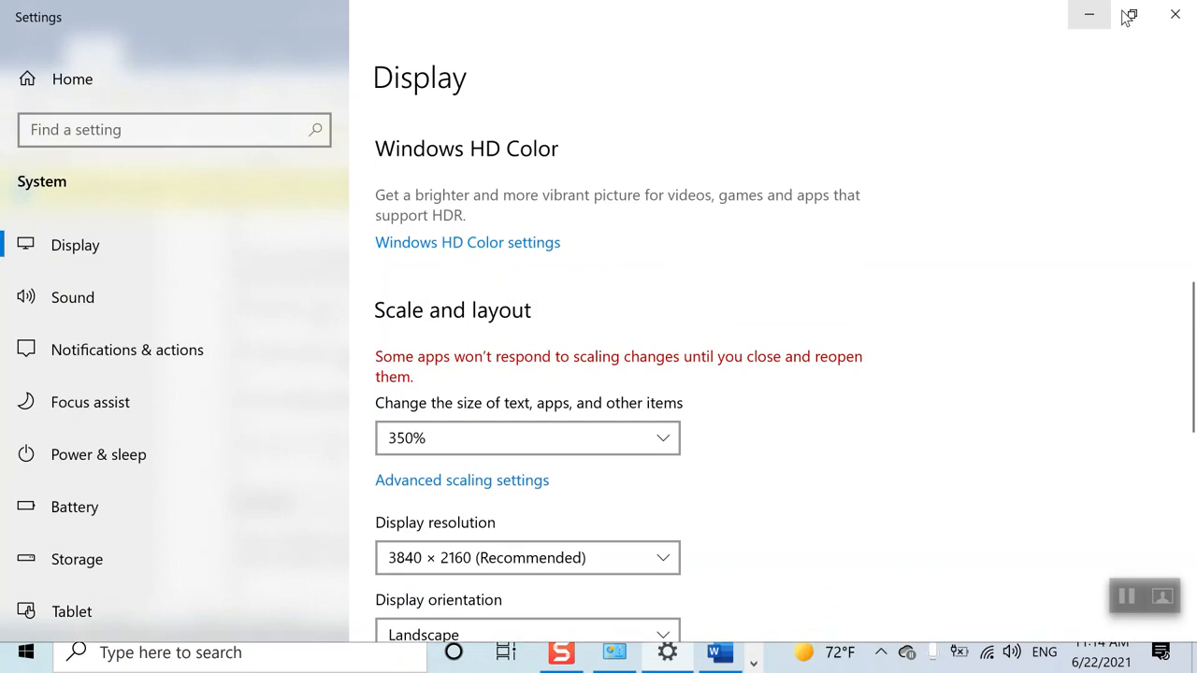
{"action": "left_click", "coordinate": [1122, 11]}
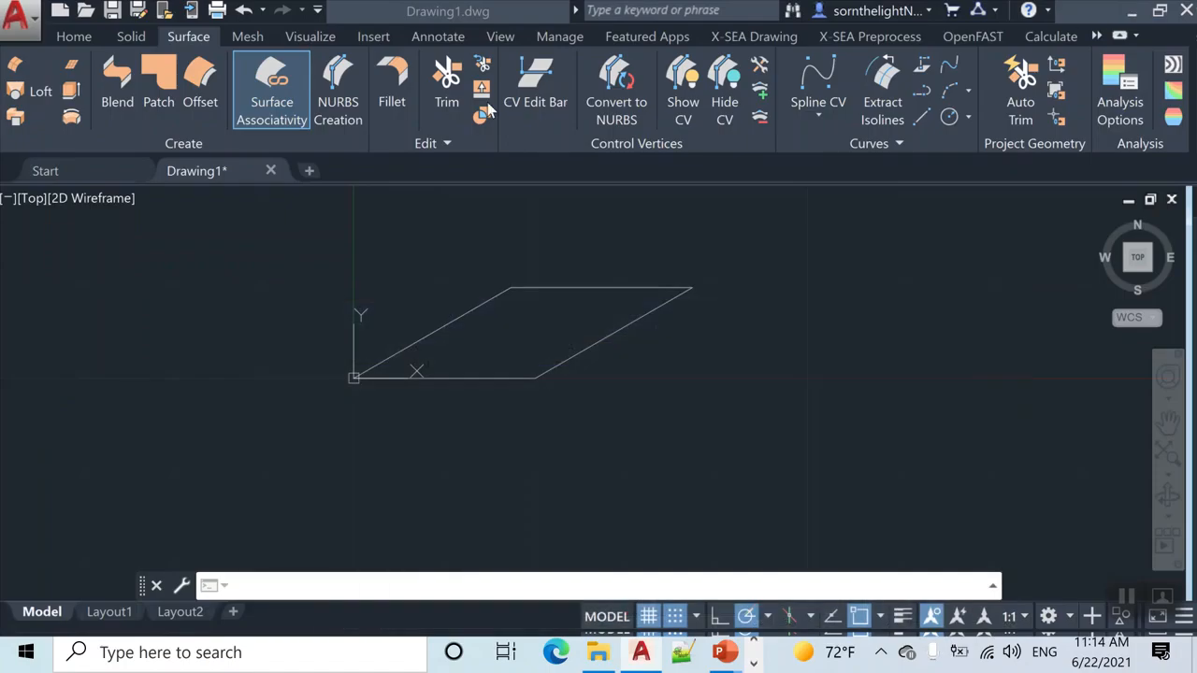
Step: Create a planar surface from the four lines of the parallelogram using the Object option
{"action": "left_click", "coordinate": [75, 67]}
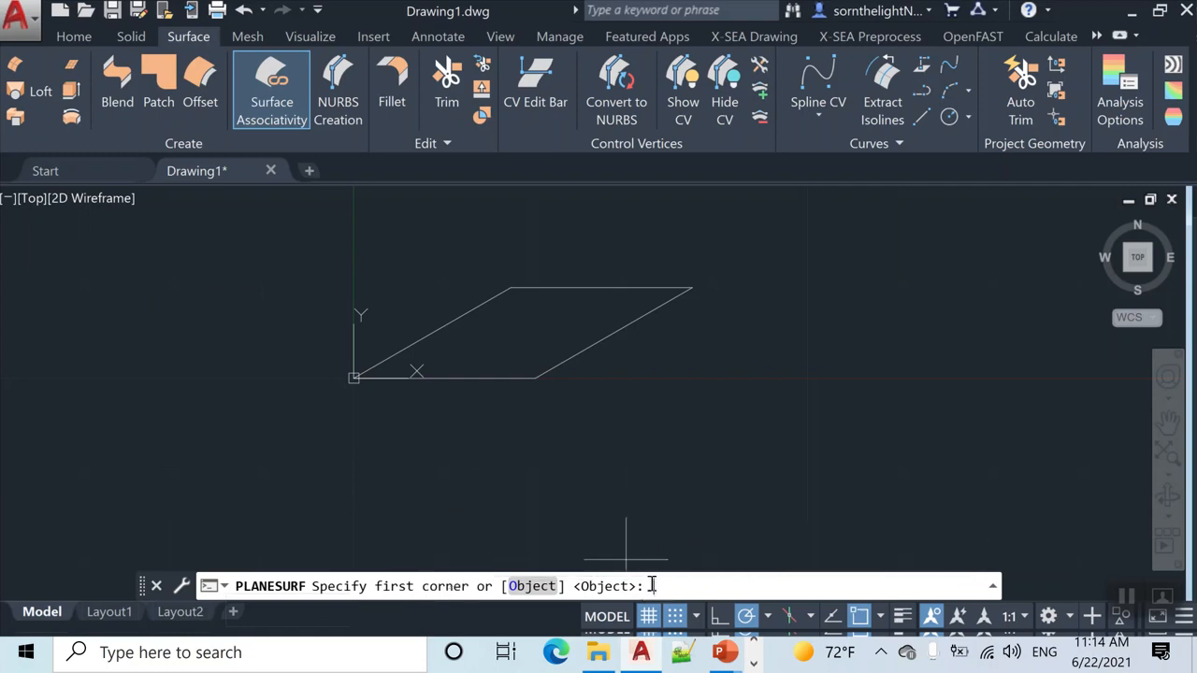
{"action": "type", "text": "O"}
{"action": "key", "text": "Return"}
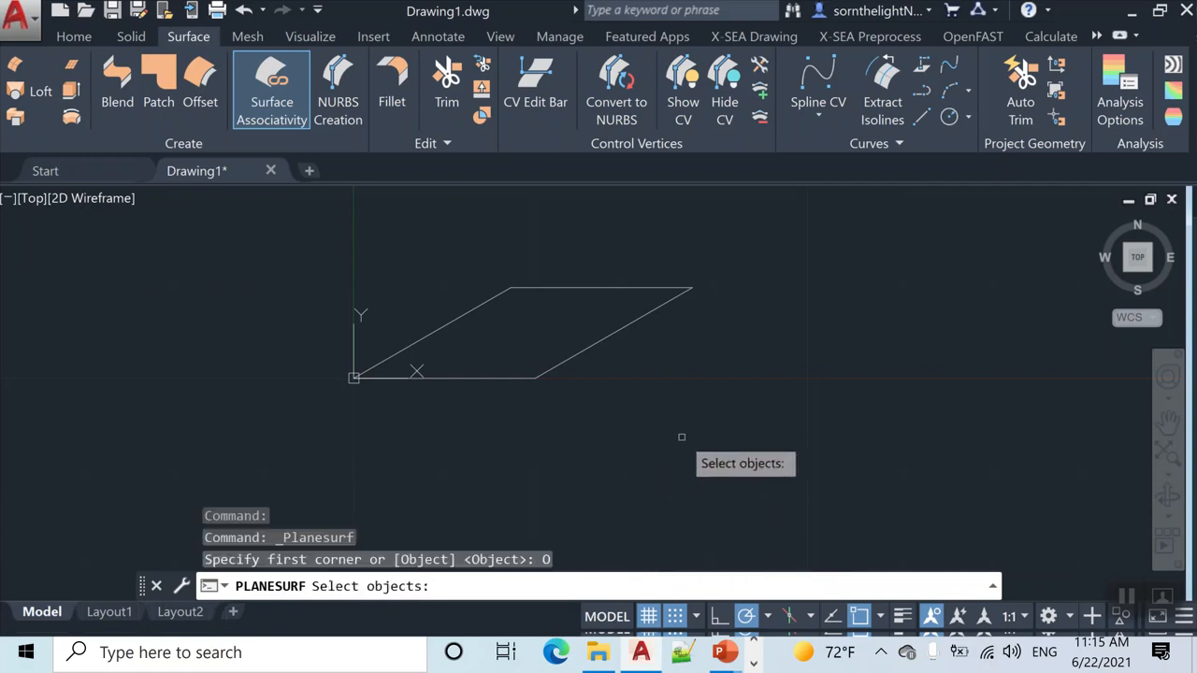
{"action": "left_click", "coordinate": [751, 419]}
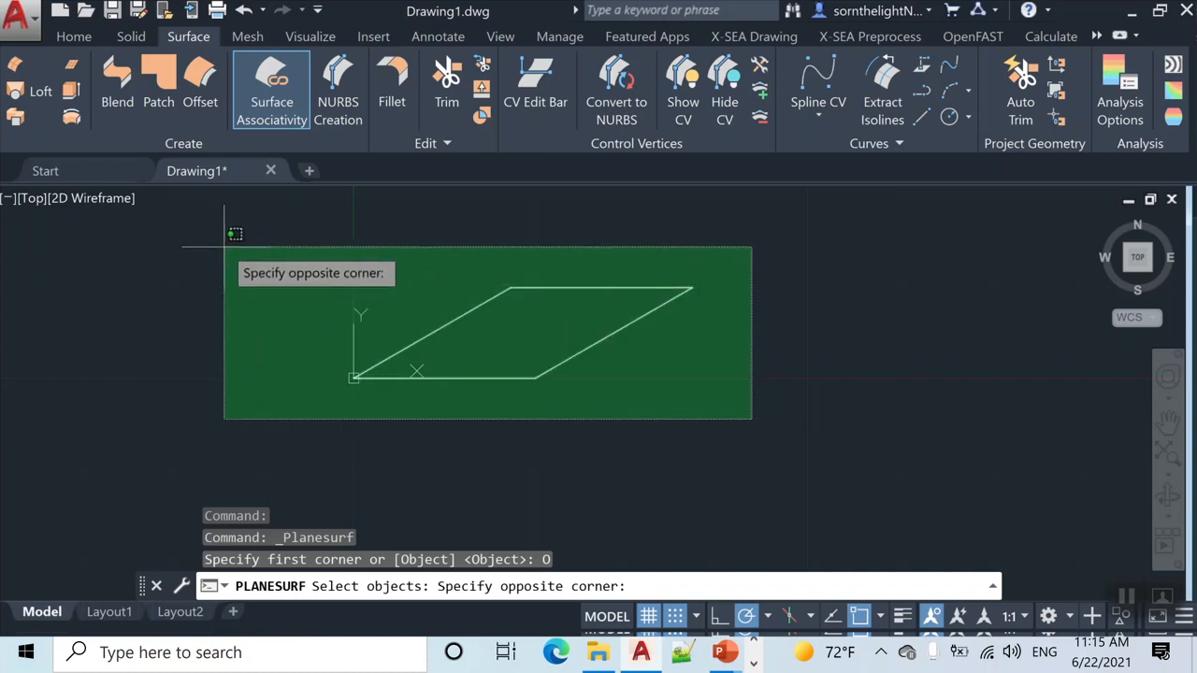
{"action": "left_click", "coordinate": [224, 247]}
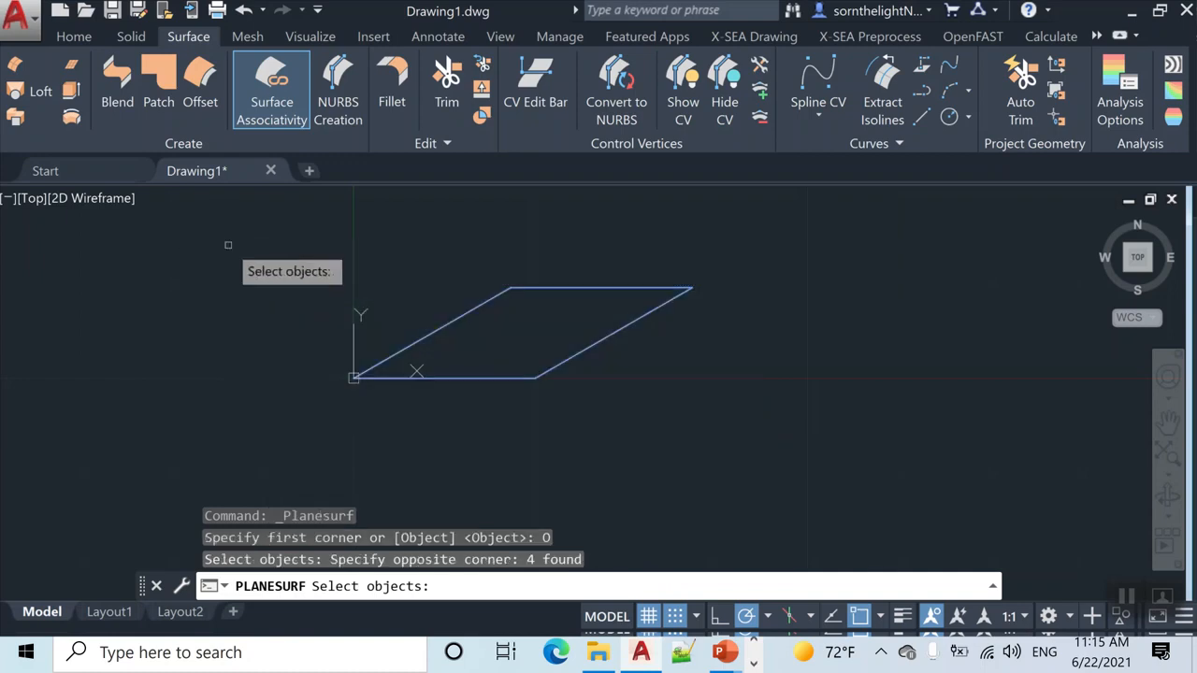
{"action": "key", "text": "Return"}
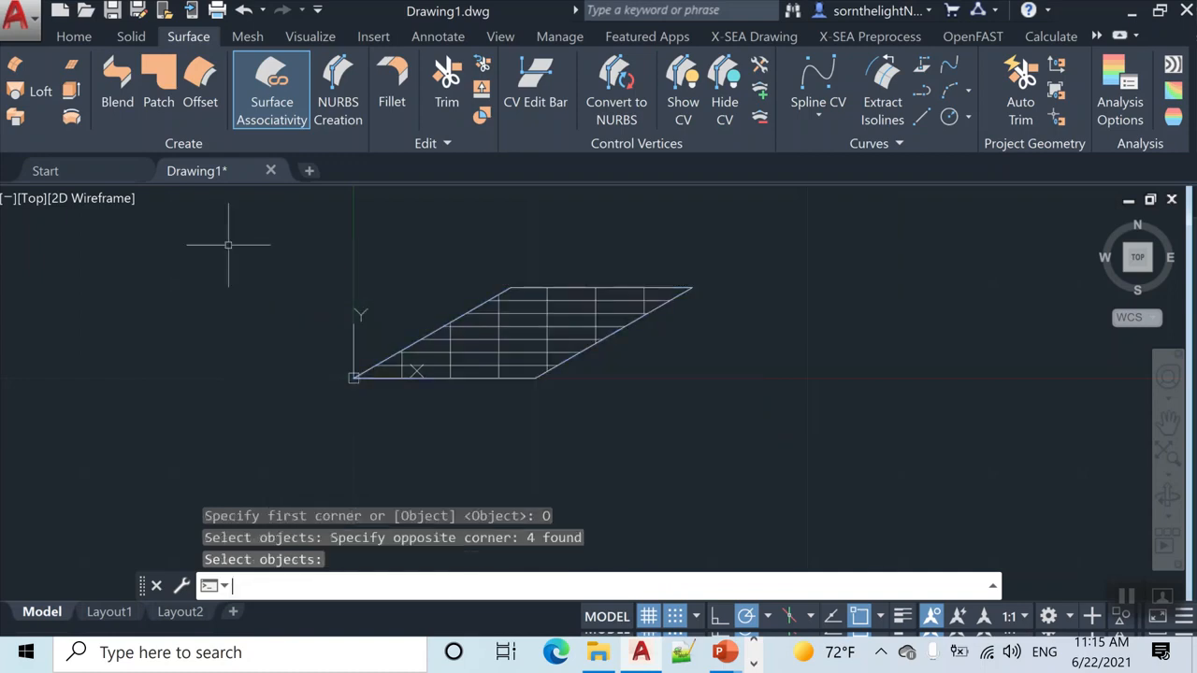
{"action": "left_click", "coordinate": [539, 330]}
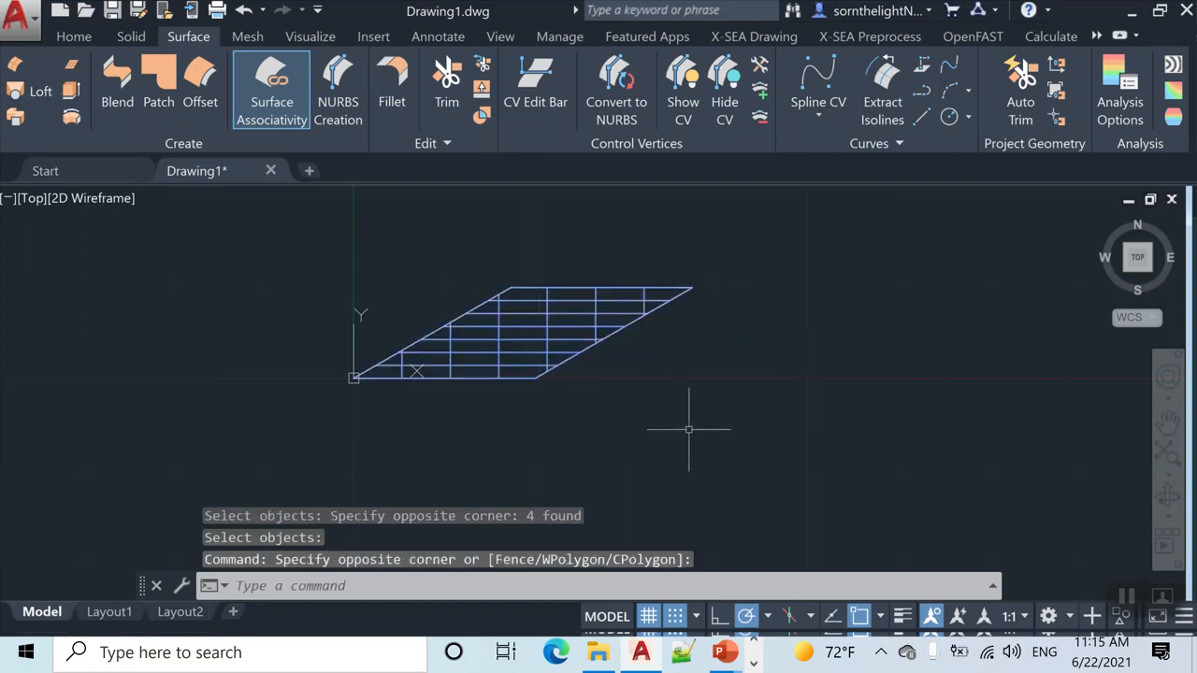
{"action": "key", "text": "Escape"}
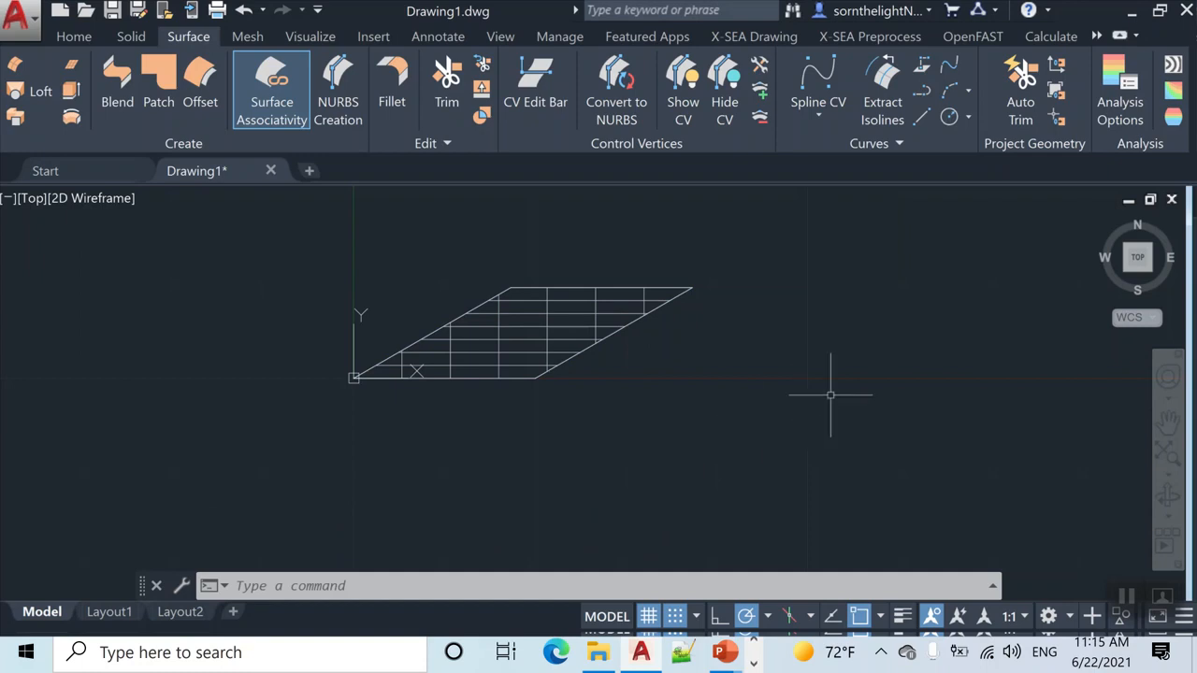
{"action": "left_click_drag", "start_coordinate": [799, 402], "coordinate": [428, 289]}
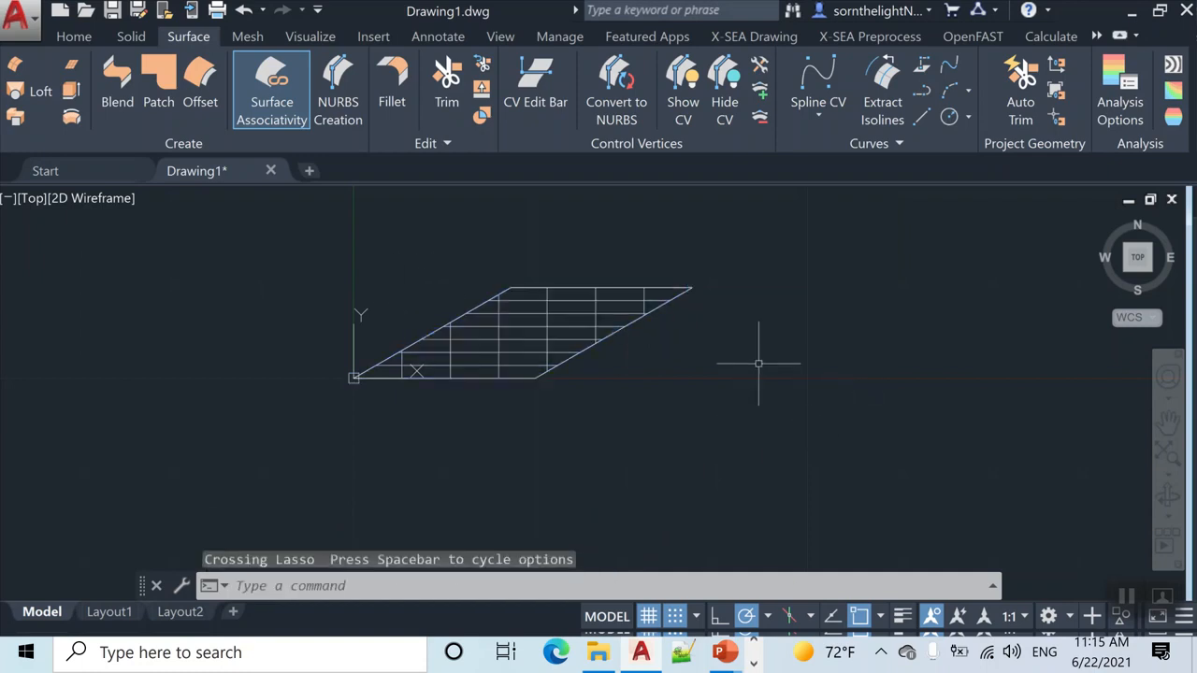
{"action": "key", "text": "Escape"}
Step: Select the whole parallelogram and examine which object types it contains in Quick Properties, then clear the selection
{"action": "left_click", "coordinate": [807, 400]}
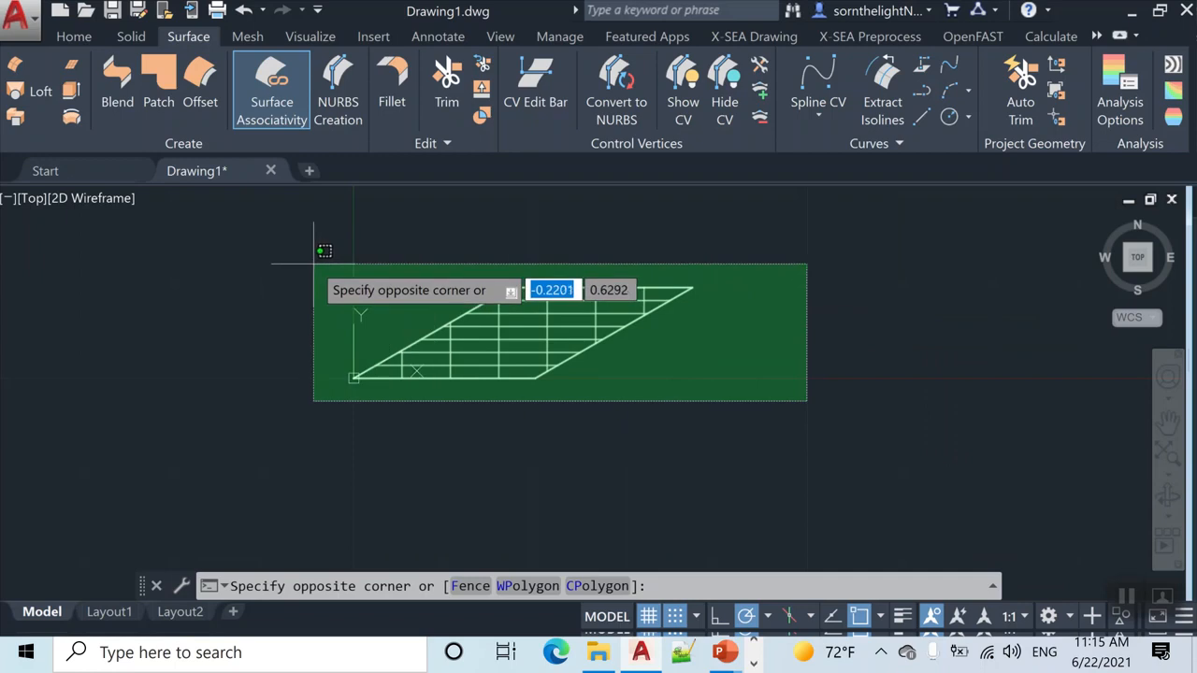
{"action": "left_click", "coordinate": [319, 254]}
{"action": "right_click", "coordinate": [503, 326]}
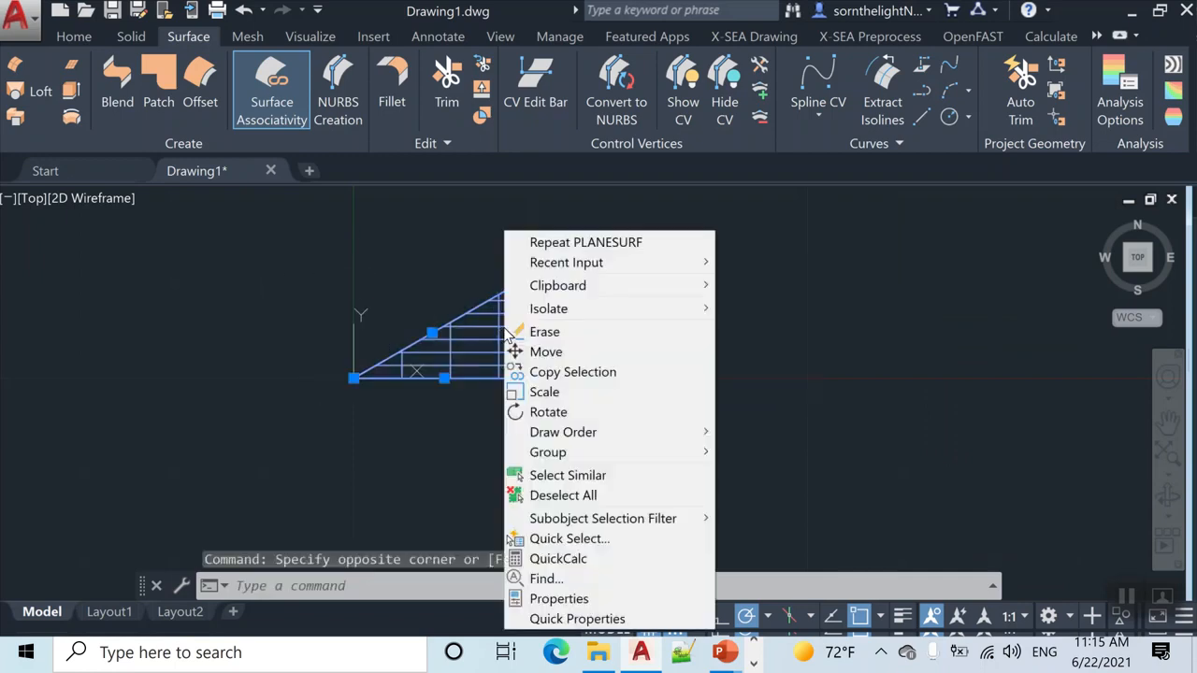
{"action": "left_click", "coordinate": [599, 625]}
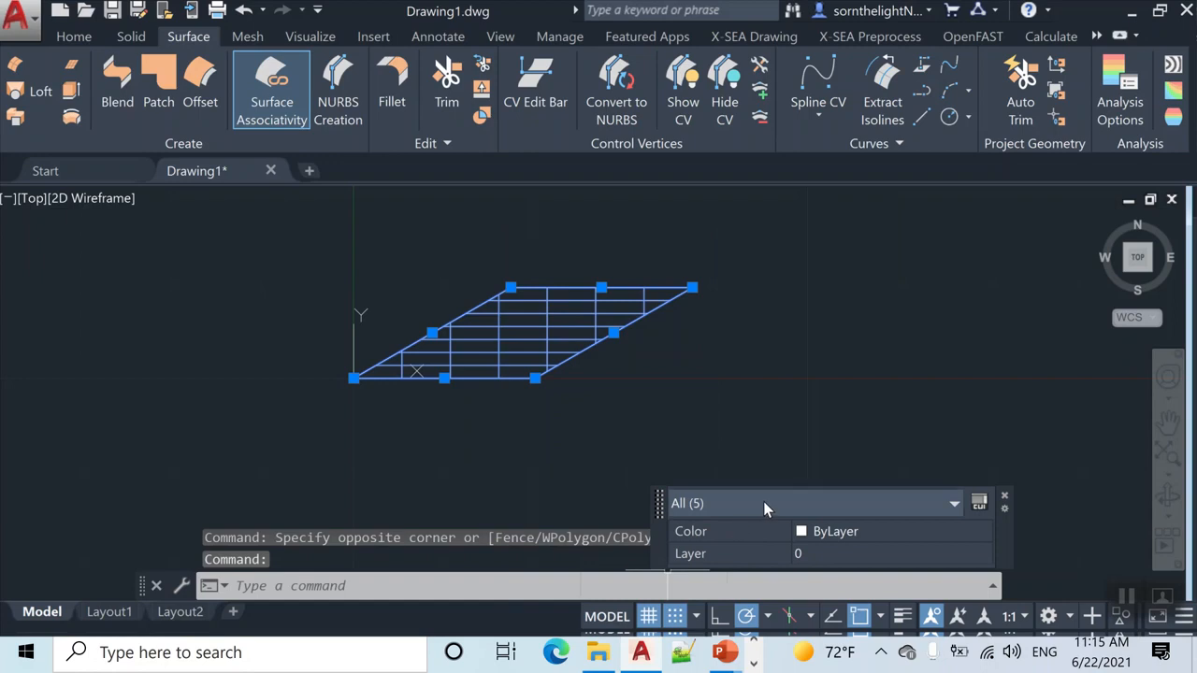
{"action": "left_click", "coordinate": [763, 503]}
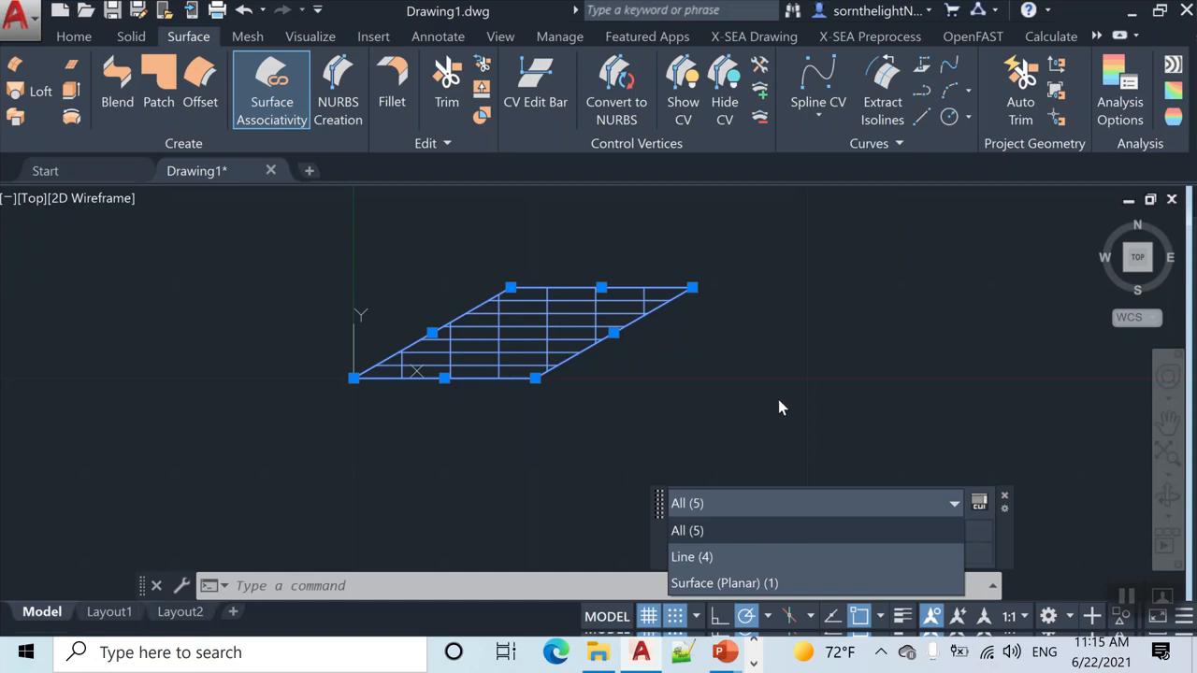
{"action": "key", "text": "Escape"}
{"action": "key", "text": "Escape"}
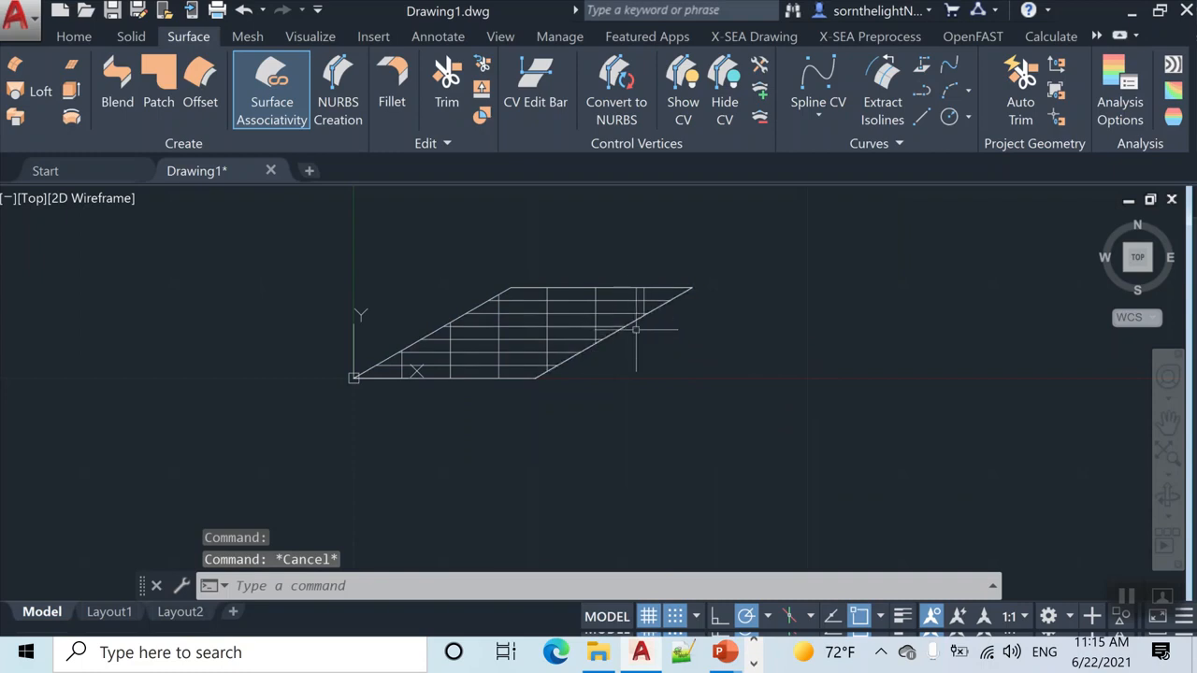
Step: Erase the four boundary lines of the parallelogram, keeping the planar surface
{"action": "left_click", "coordinate": [635, 328]}
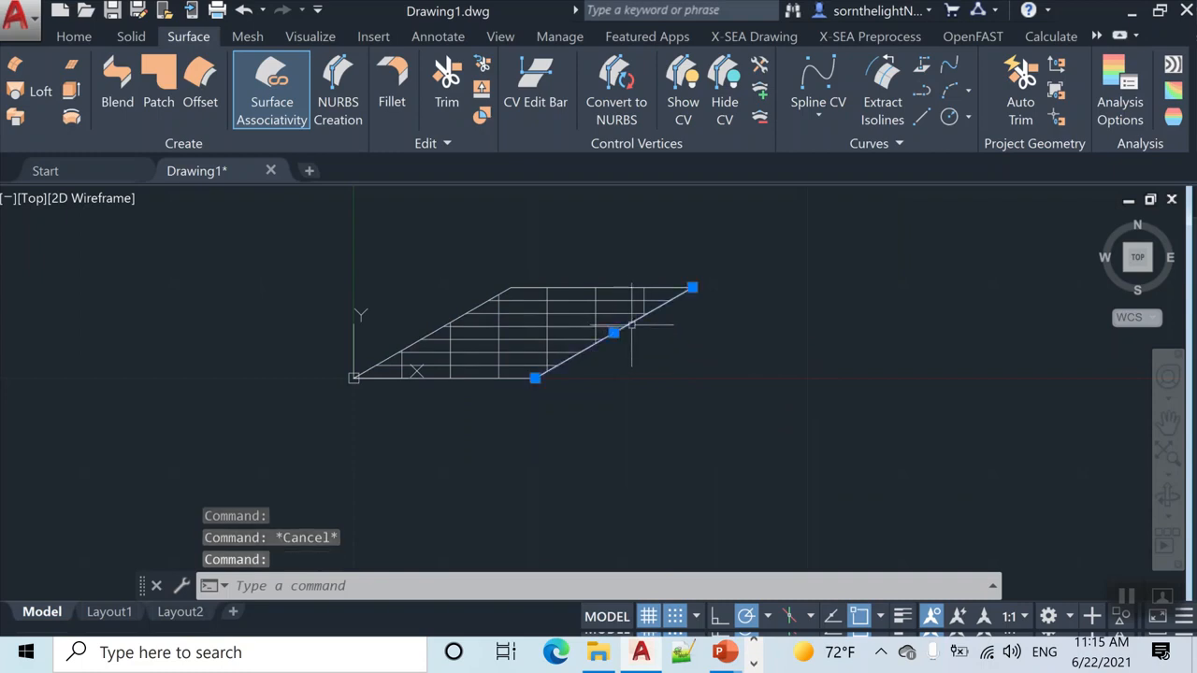
{"action": "left_click", "coordinate": [627, 285]}
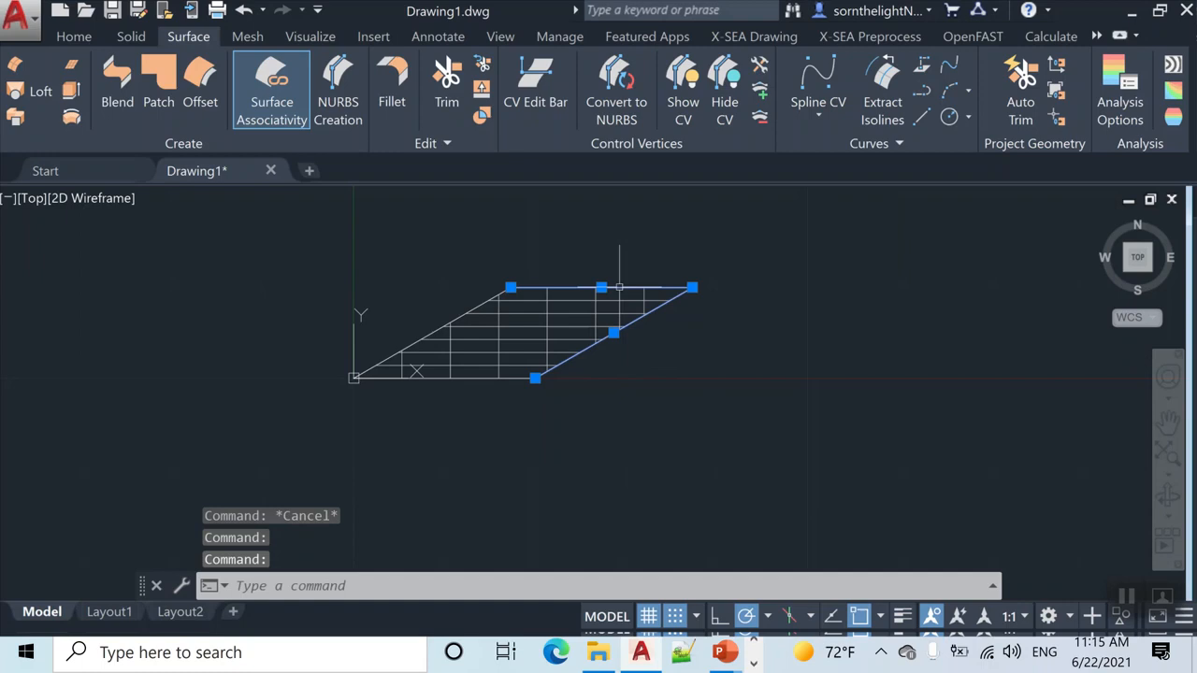
{"action": "left_click", "coordinate": [454, 319]}
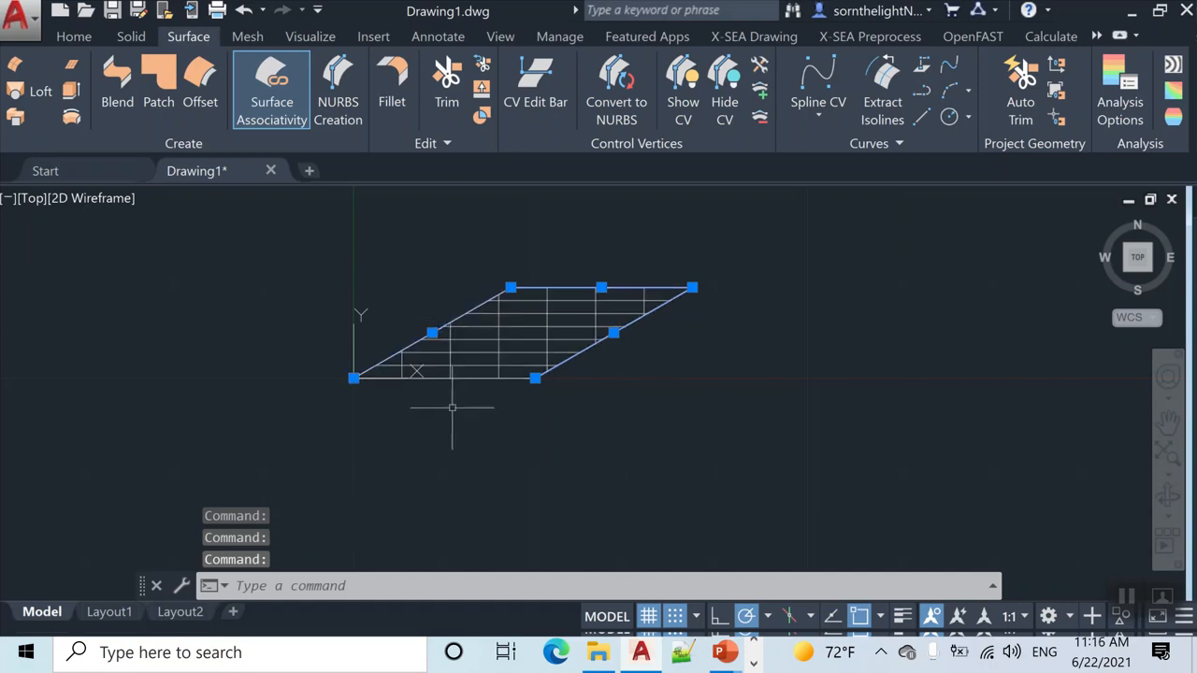
{"action": "key", "text": "Delete"}
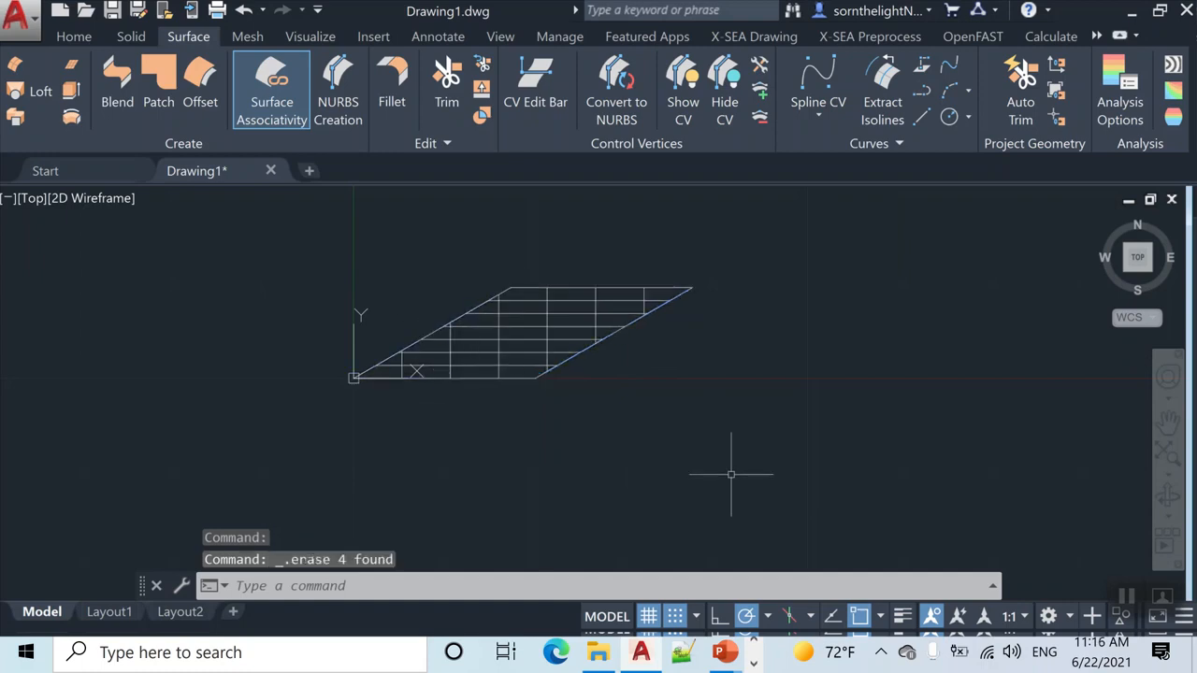
Step: Select the remaining parallelogram and check its object type in Quick Properties, then close the properties display
{"action": "left_click", "coordinate": [731, 474]}
{"action": "left_click", "coordinate": [205, 214]}
{"action": "right_click", "coordinate": [564, 346]}
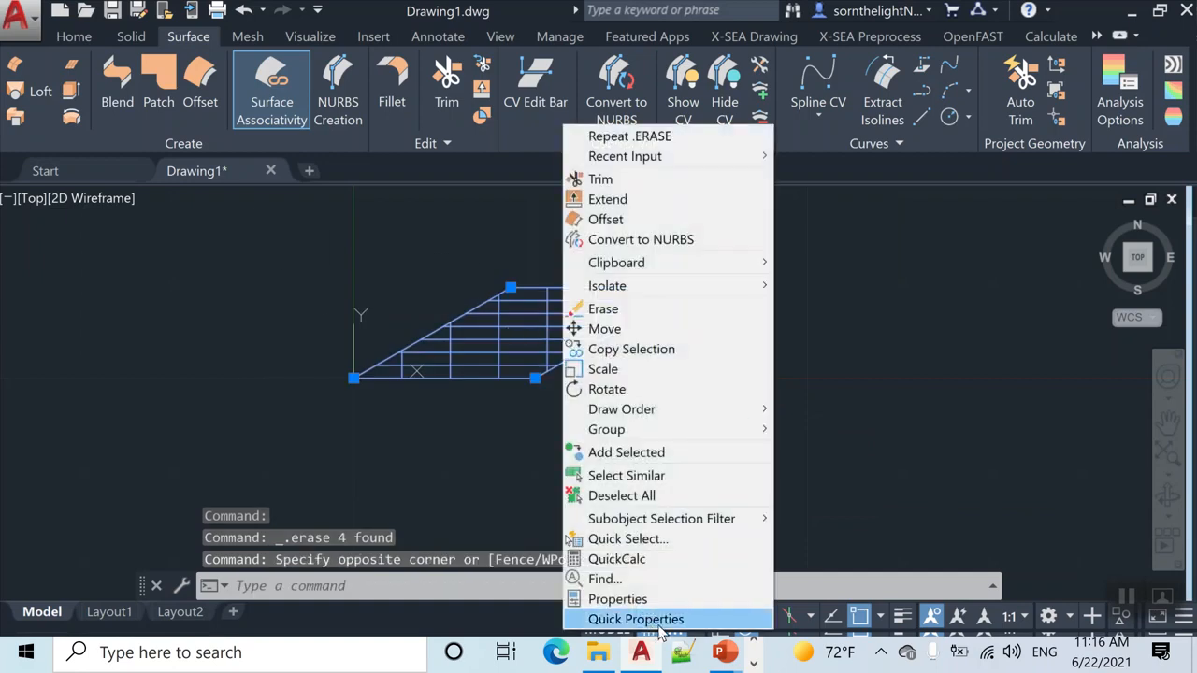
{"action": "left_click", "coordinate": [659, 620]}
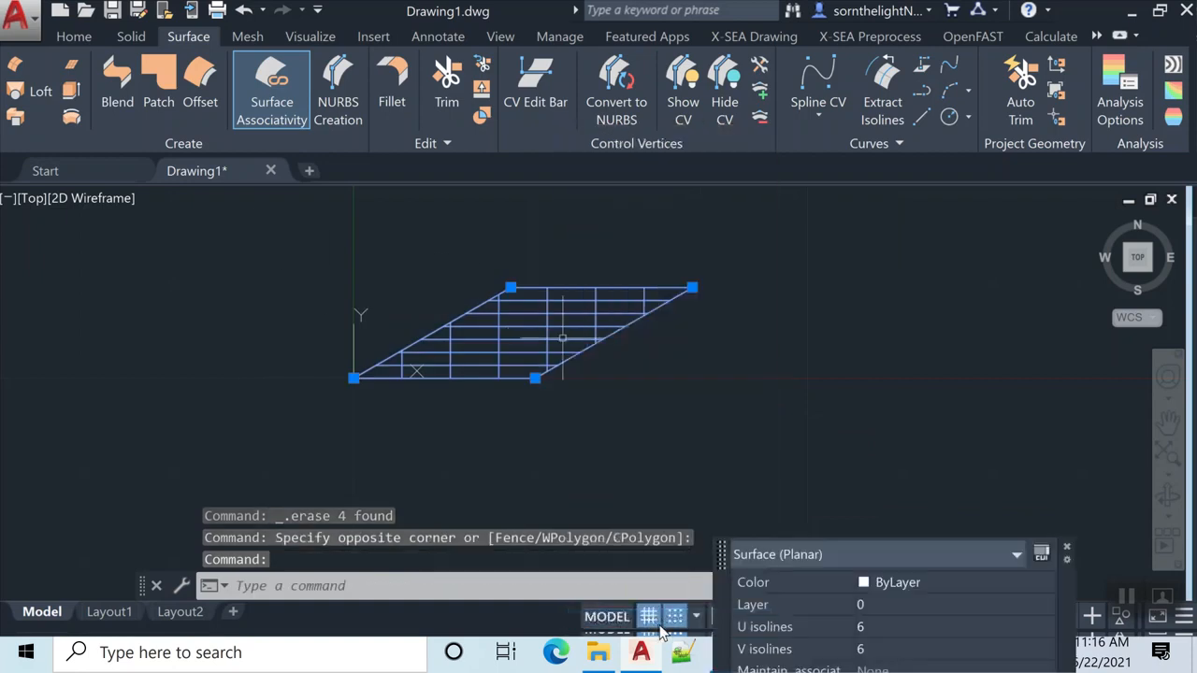
{"action": "left_click", "coordinate": [836, 557]}
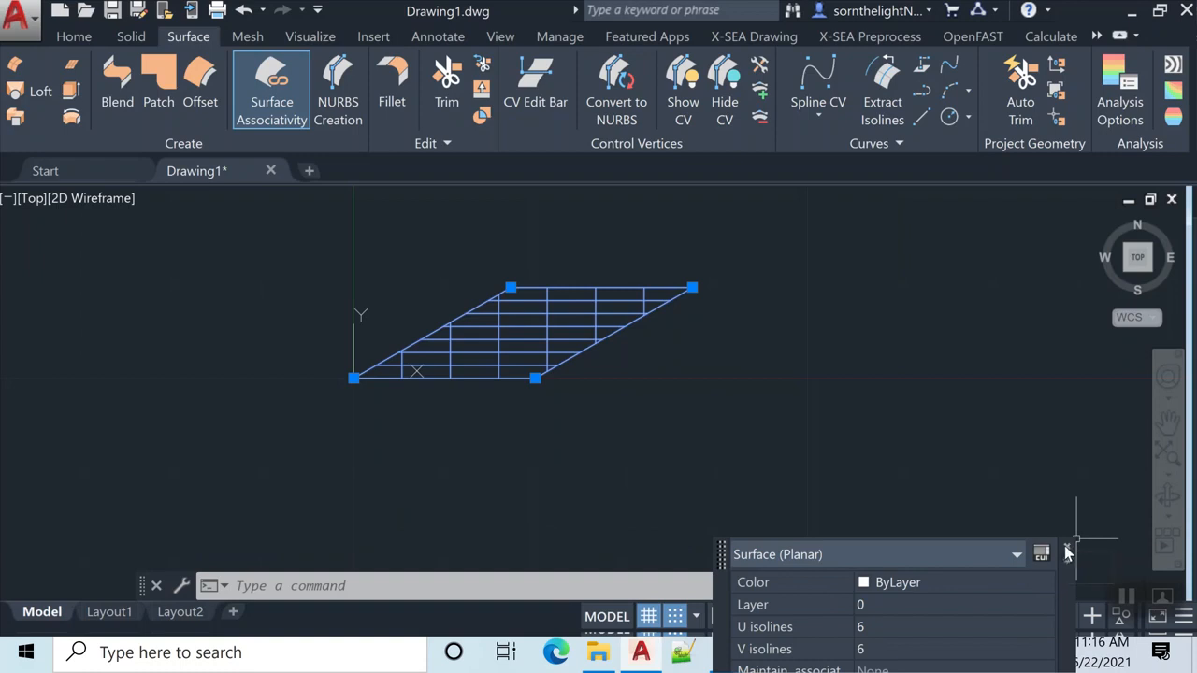
{"action": "left_click", "coordinate": [1065, 546]}
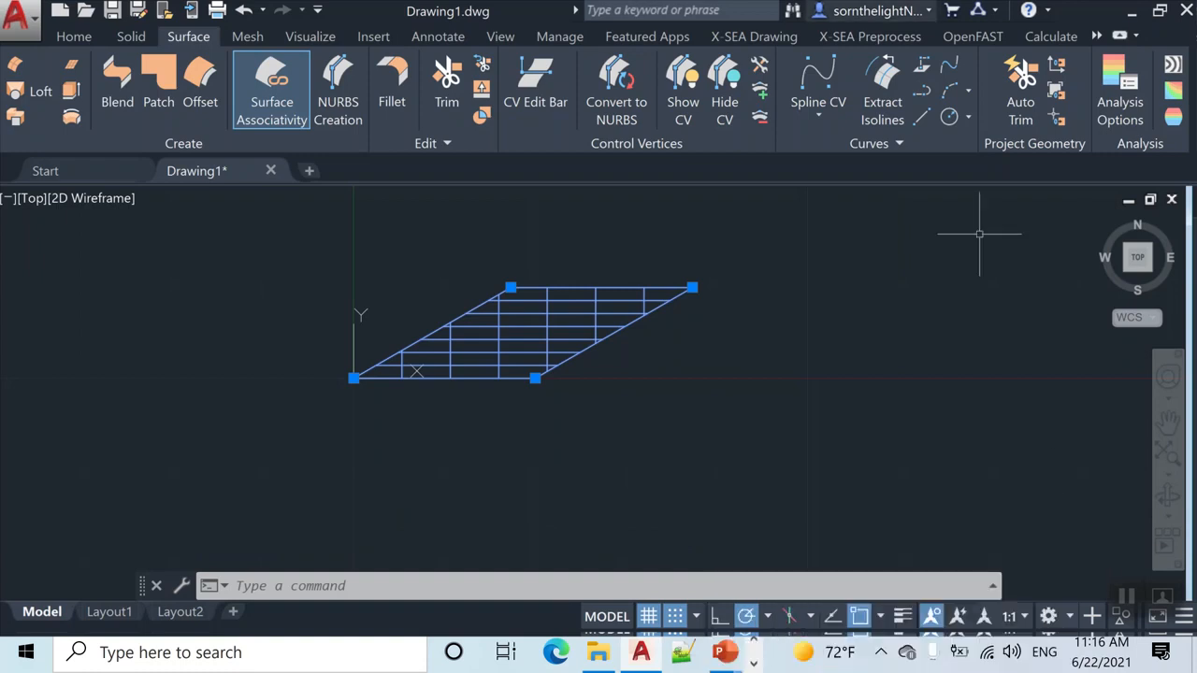
Step: Send the selected planar surface to Gmsh with the X-SEA Preprocess GMSH command
{"action": "left_click", "coordinate": [878, 35]}
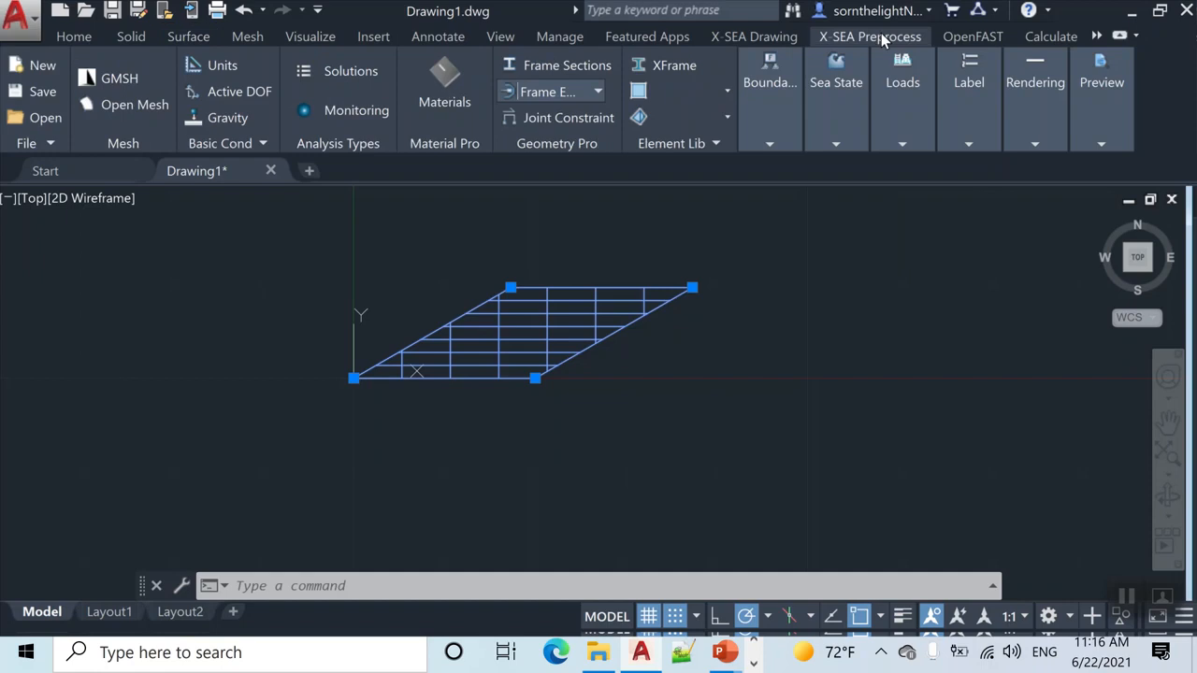
{"action": "left_click", "coordinate": [132, 83]}
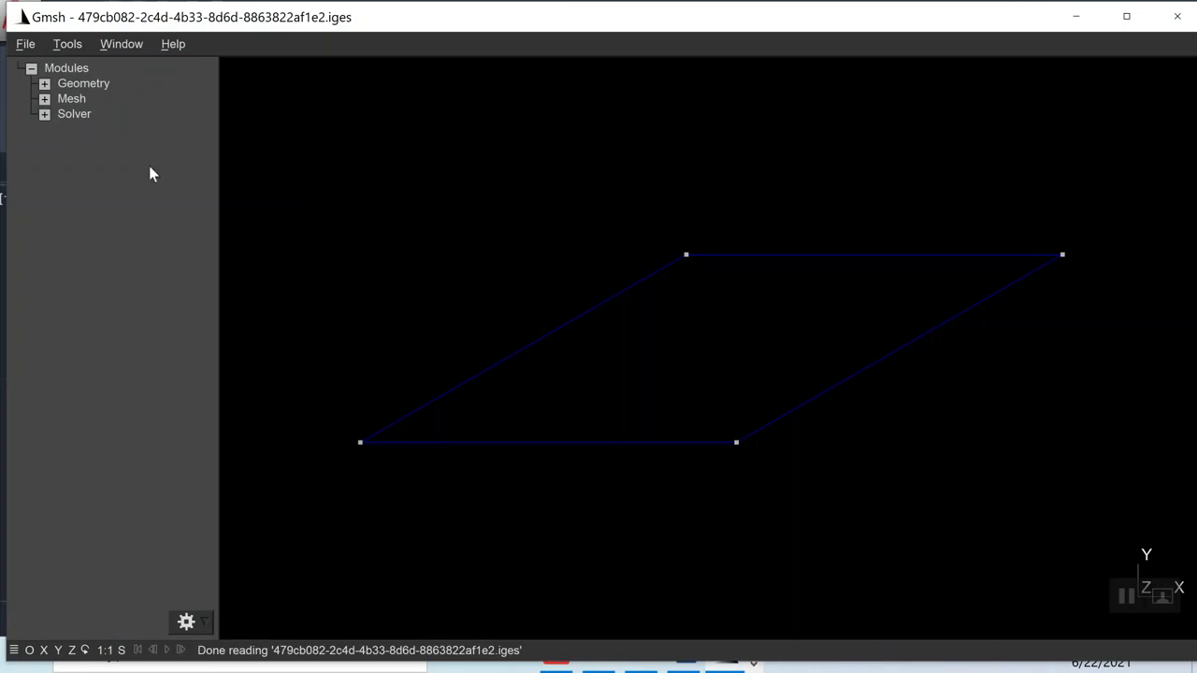
Step: Define all four parallelogram edges as transfinite curves with 9 points, Progression type and parameter 1, appending the command to the existing file as is
{"action": "left_click", "coordinate": [44, 99]}
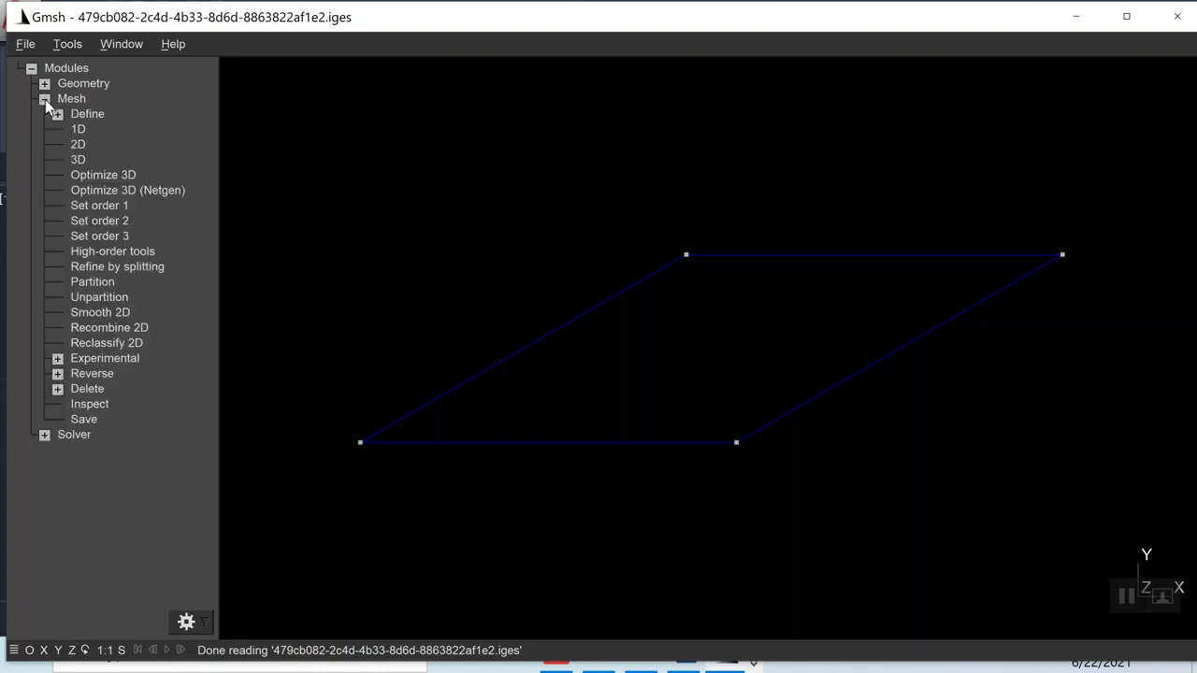
{"action": "left_click", "coordinate": [58, 114]}
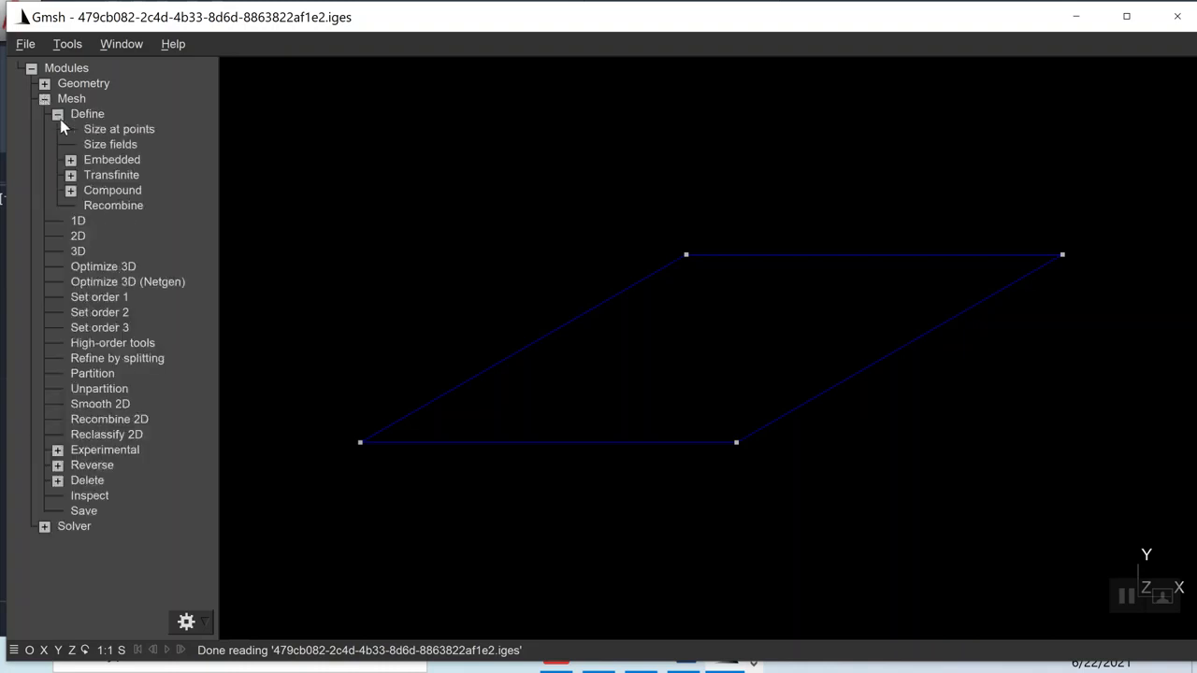
{"action": "left_click", "coordinate": [70, 176]}
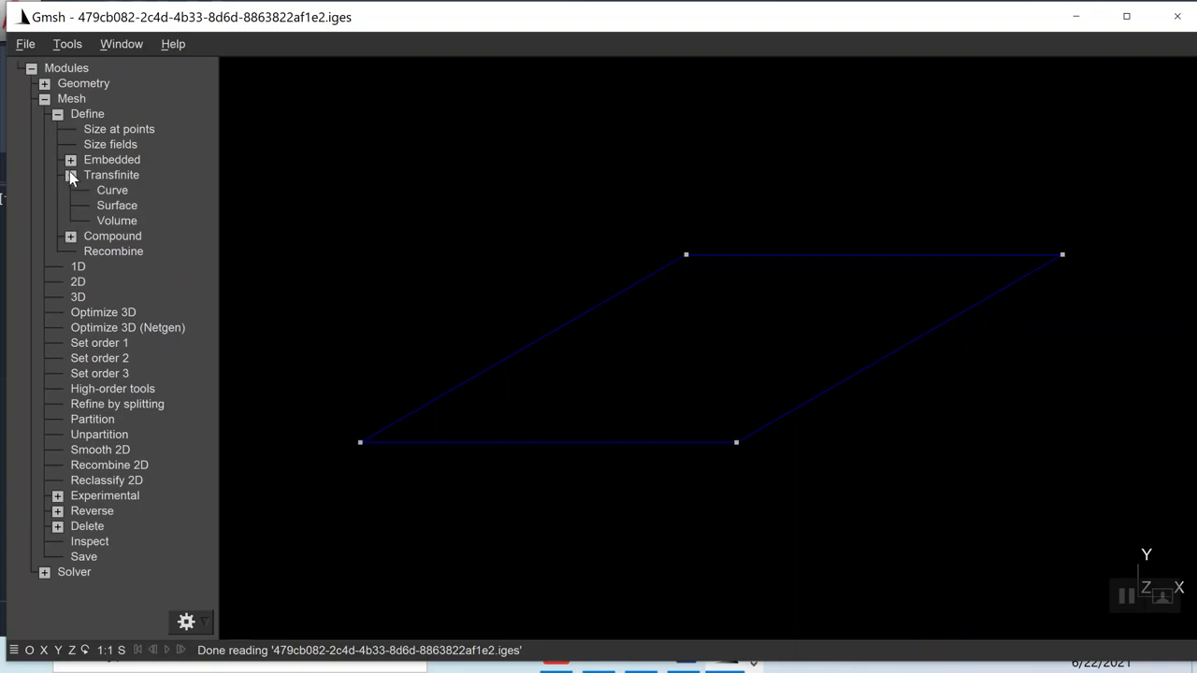
{"action": "left_click", "coordinate": [118, 190]}
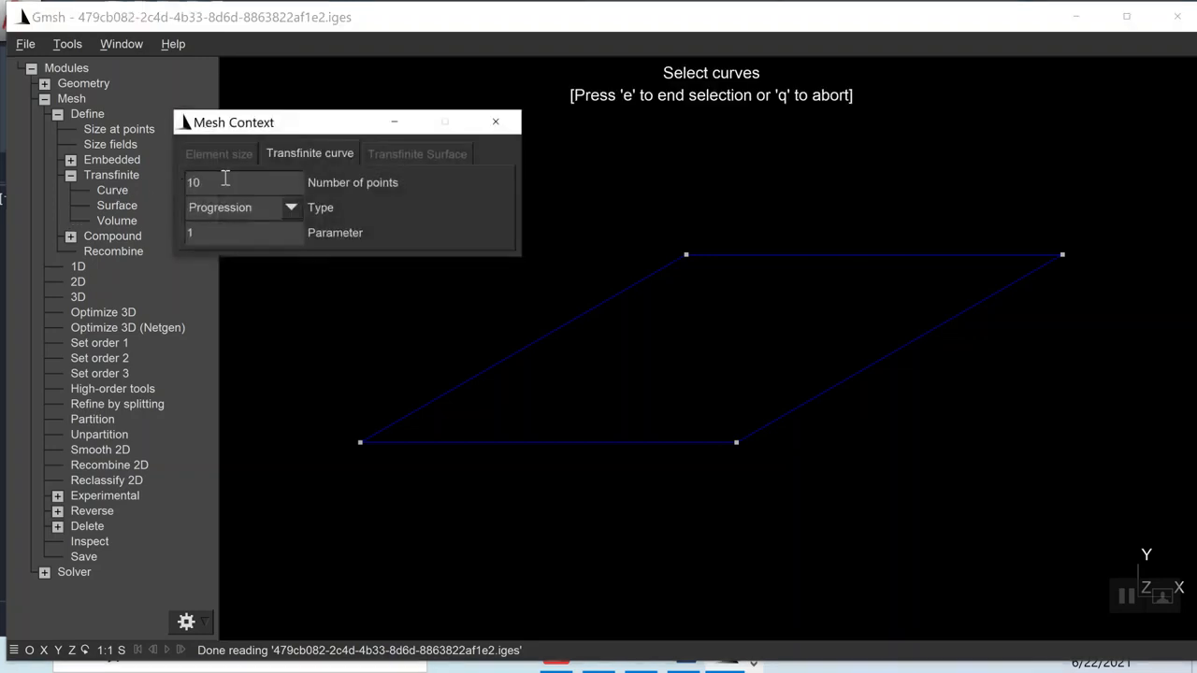
{"action": "type", "text": "9"}
{"action": "left_click_drag", "start_coordinate": [316, 117], "coordinate": [256, 76]}
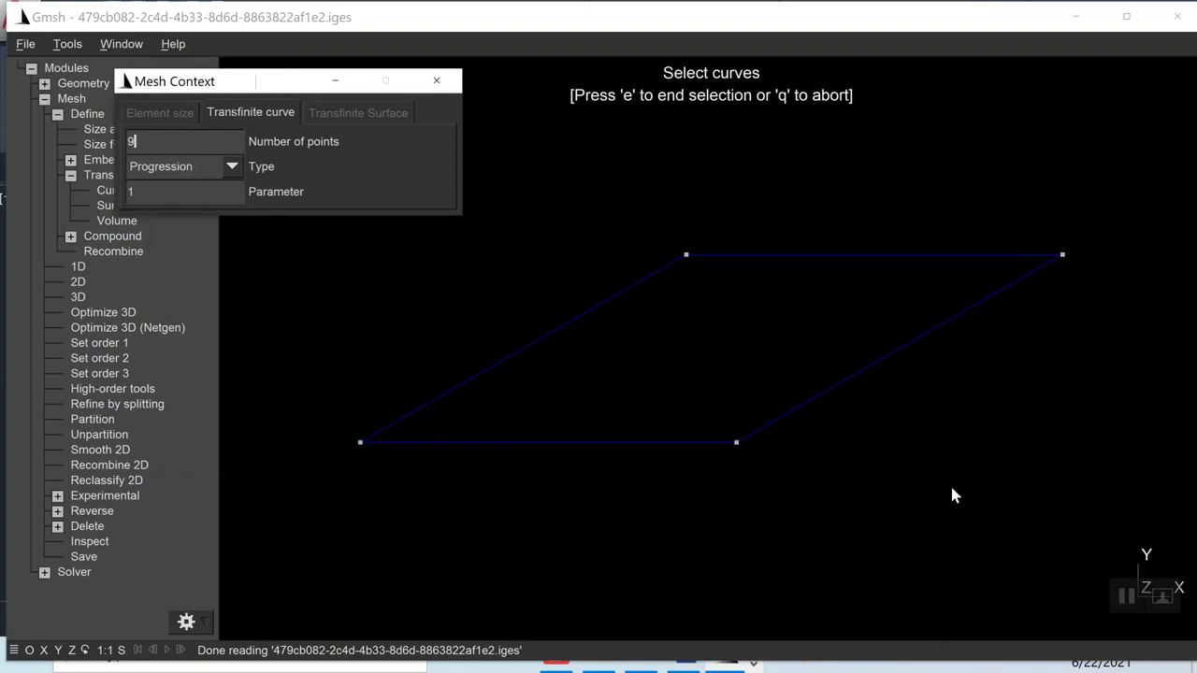
{"action": "left_click_drag", "start_coordinate": [1133, 524], "coordinate": [371, 247], "text": "ctrl"}
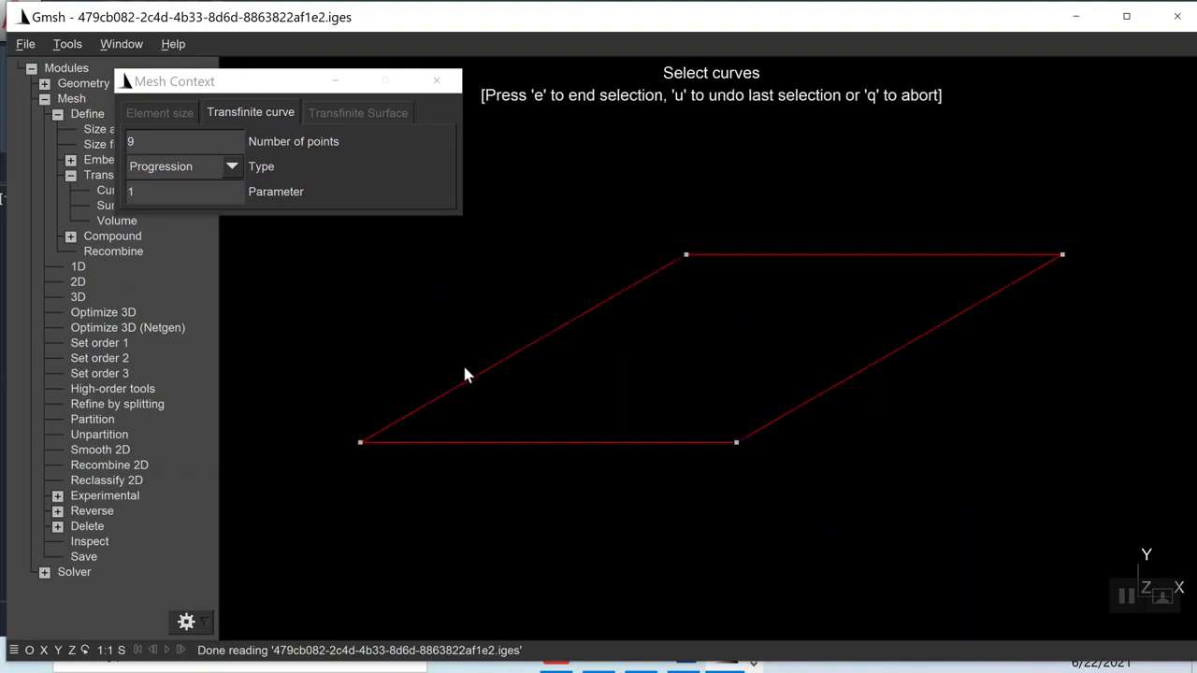
{"action": "key", "text": "e"}
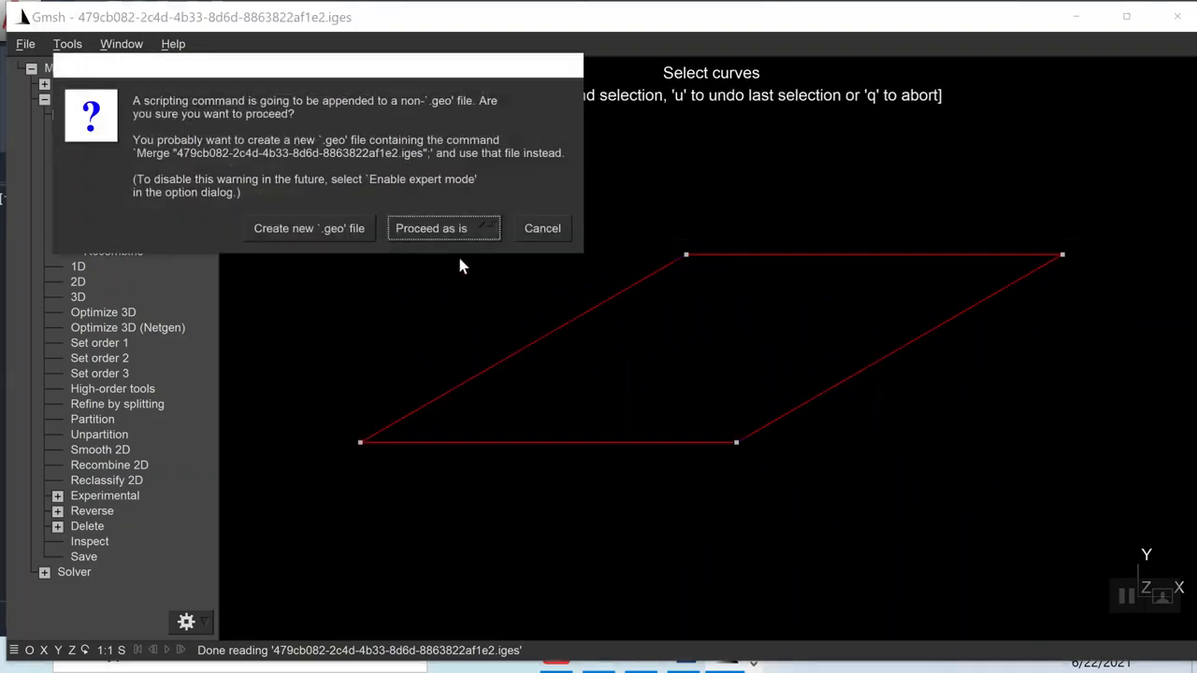
{"action": "left_click", "coordinate": [465, 228]}
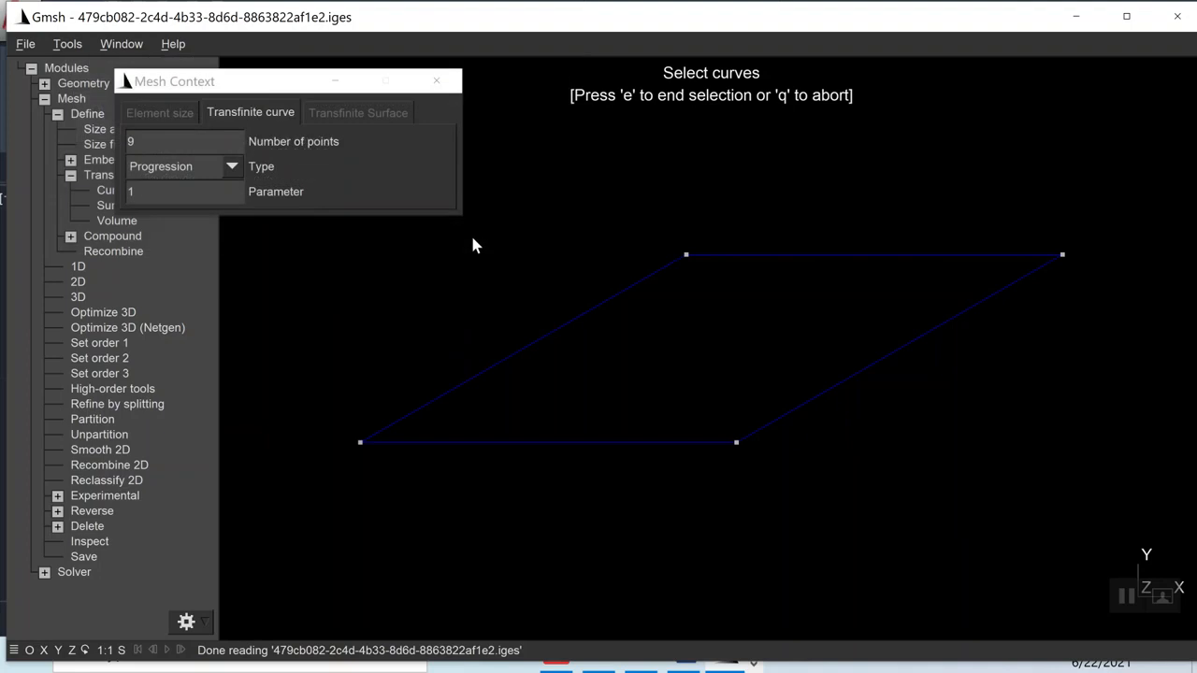
Step: Define the parallelogram surface as a transfinite surface with Left arrangement, without picking boundary points, and end the selection
{"action": "key", "text": "q"}
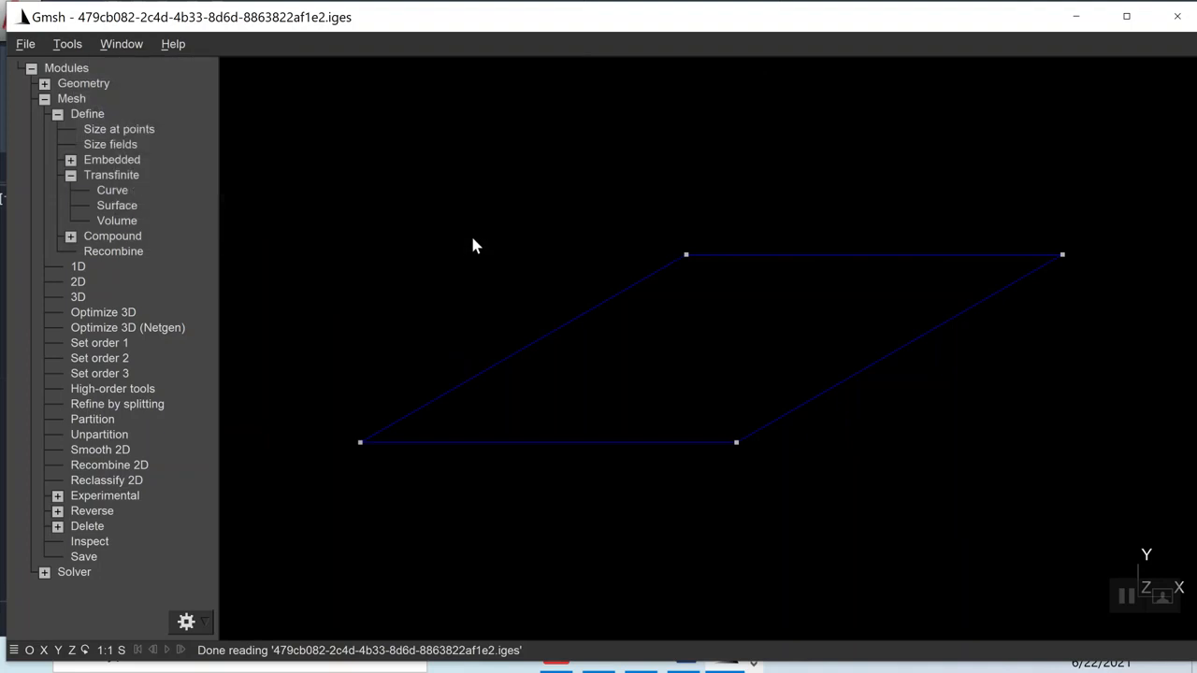
{"action": "left_click", "coordinate": [120, 207]}
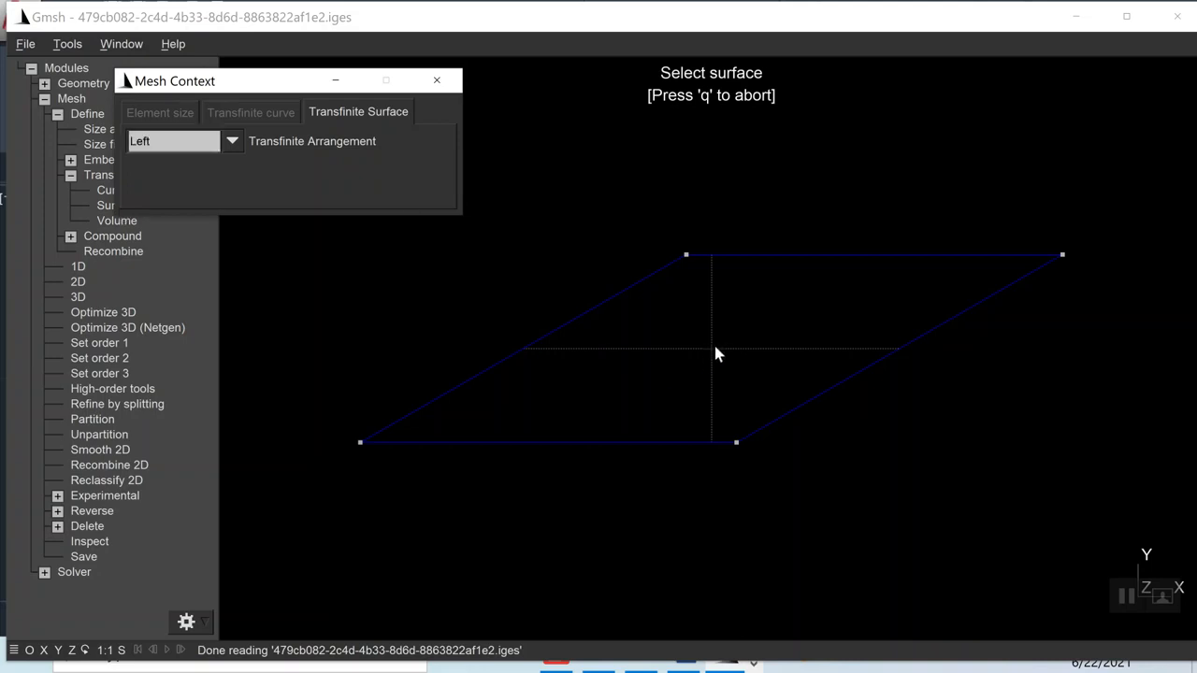
{"action": "scroll", "coordinate": [715, 349], "scroll_direction": "up", "scroll_amount": 1}
{"action": "scroll", "coordinate": [714, 349], "scroll_direction": "up", "scroll_amount": 1}
{"action": "scroll", "coordinate": [723, 355], "scroll_direction": "down", "scroll_amount": 2}
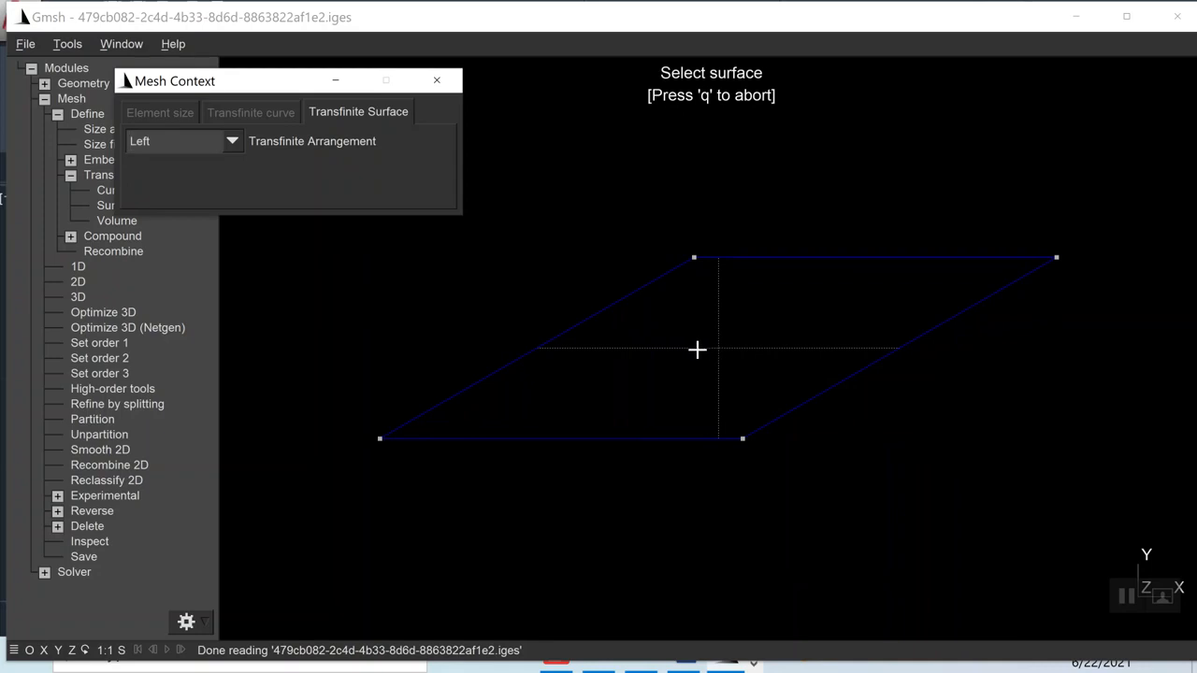
{"action": "mouse_move", "coordinate": [717, 341]}
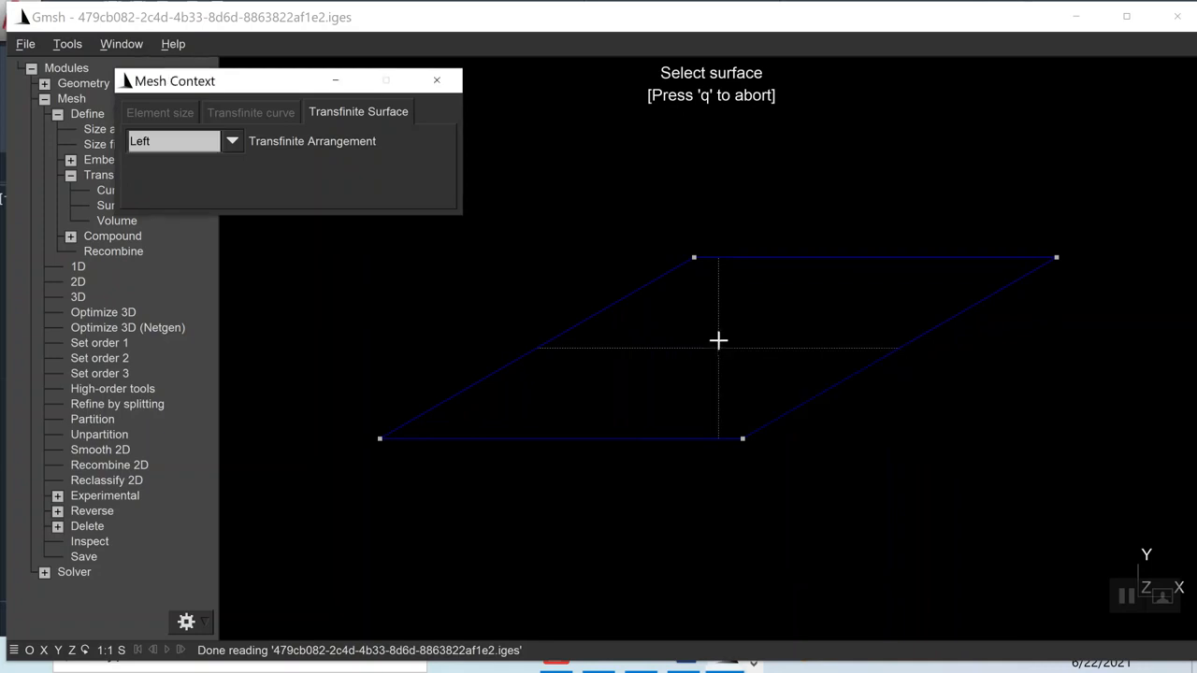
{"action": "left_click", "coordinate": [721, 351]}
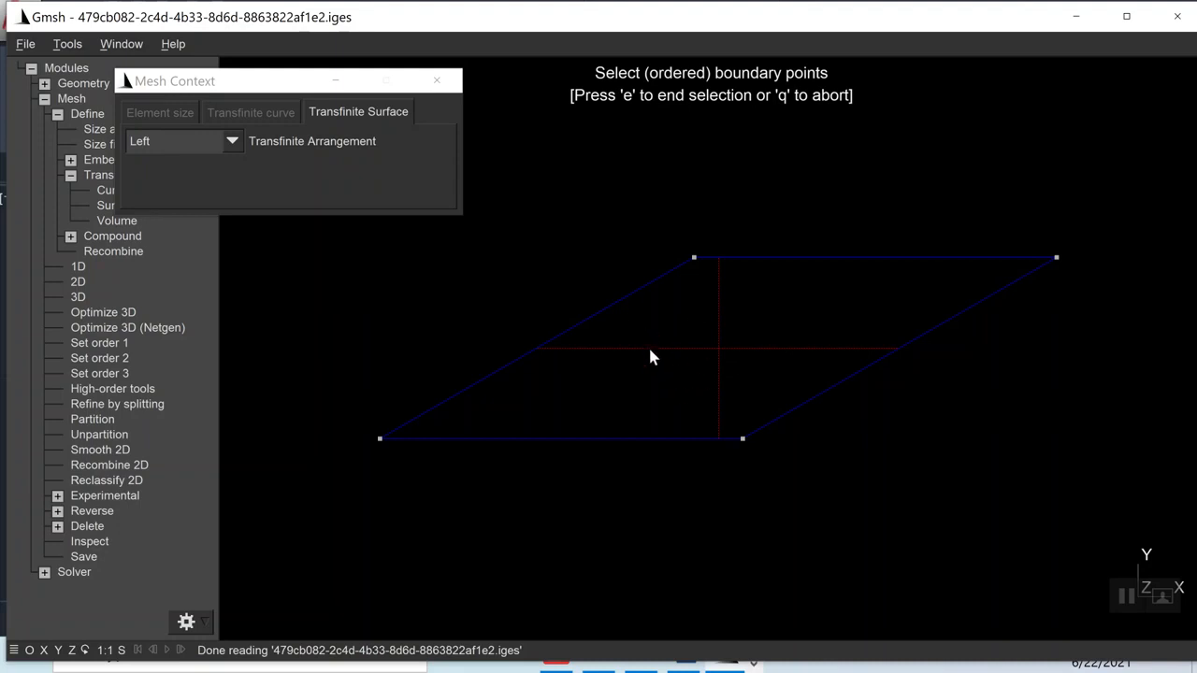
{"action": "key", "text": "e"}
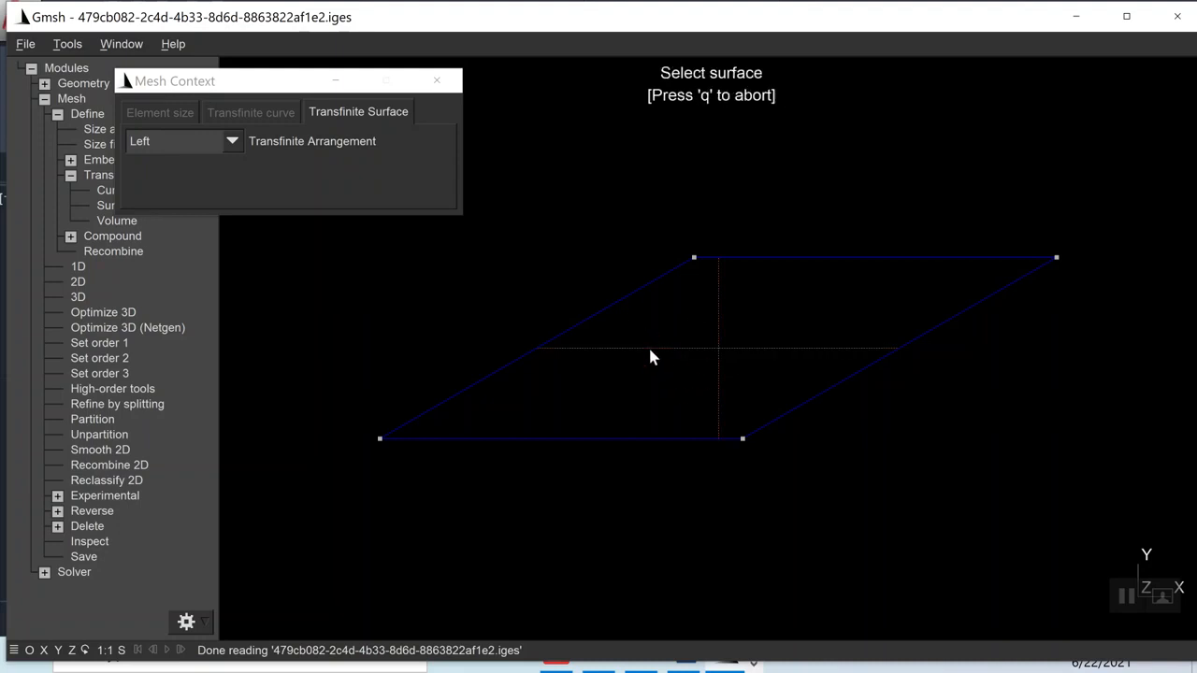
{"action": "key", "text": "q"}
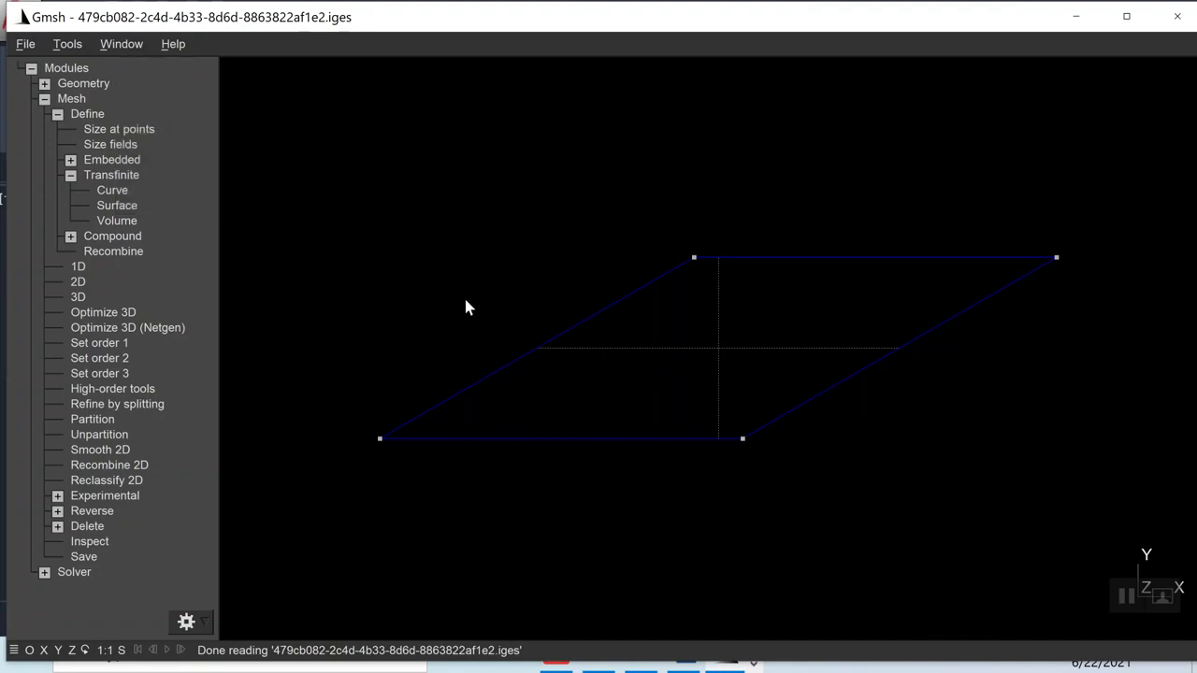
Step: Generate the 2D mesh of the surface and recombine its triangles into quadrilateral elements
{"action": "left_click", "coordinate": [78, 282]}
{"action": "scroll", "coordinate": [689, 412], "scroll_direction": "up", "scroll_amount": 5}
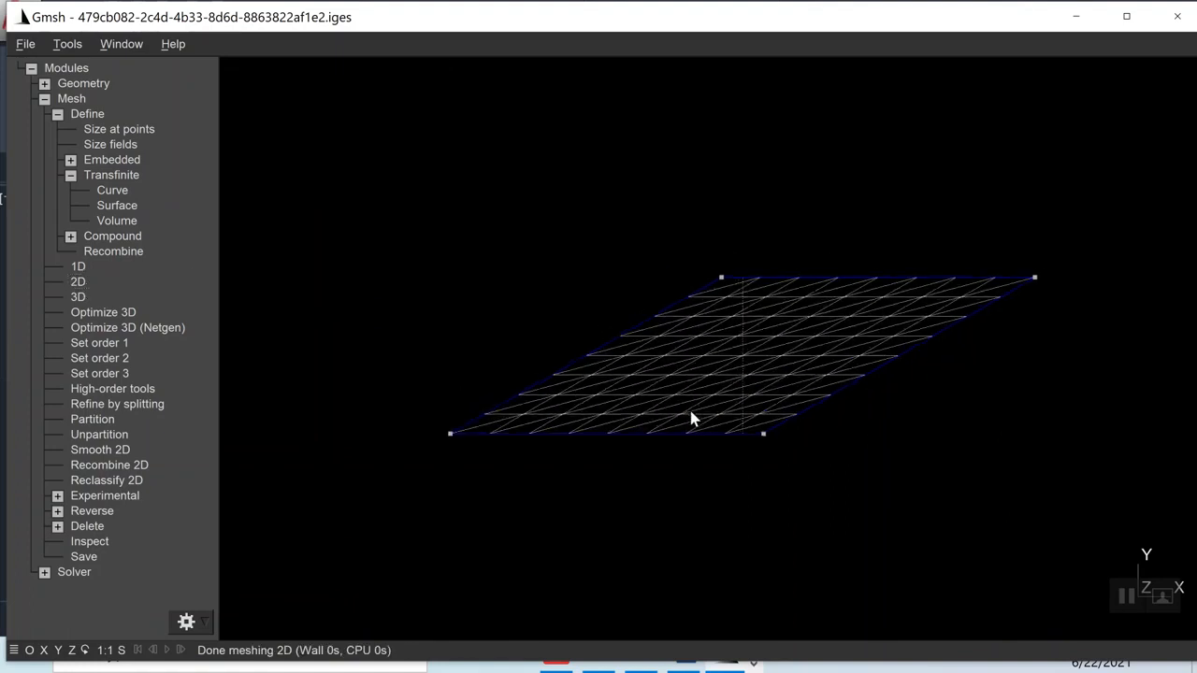
{"action": "right_click_drag", "start_coordinate": [632, 399], "coordinate": [717, 450]}
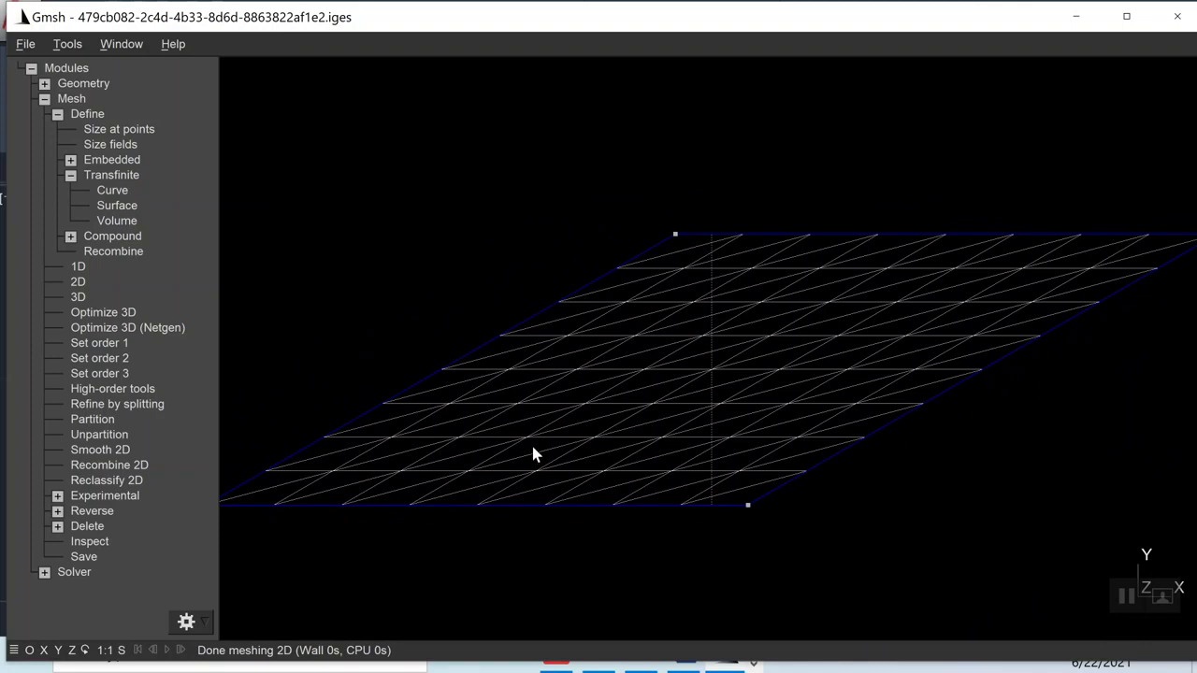
{"action": "left_click", "coordinate": [136, 465]}
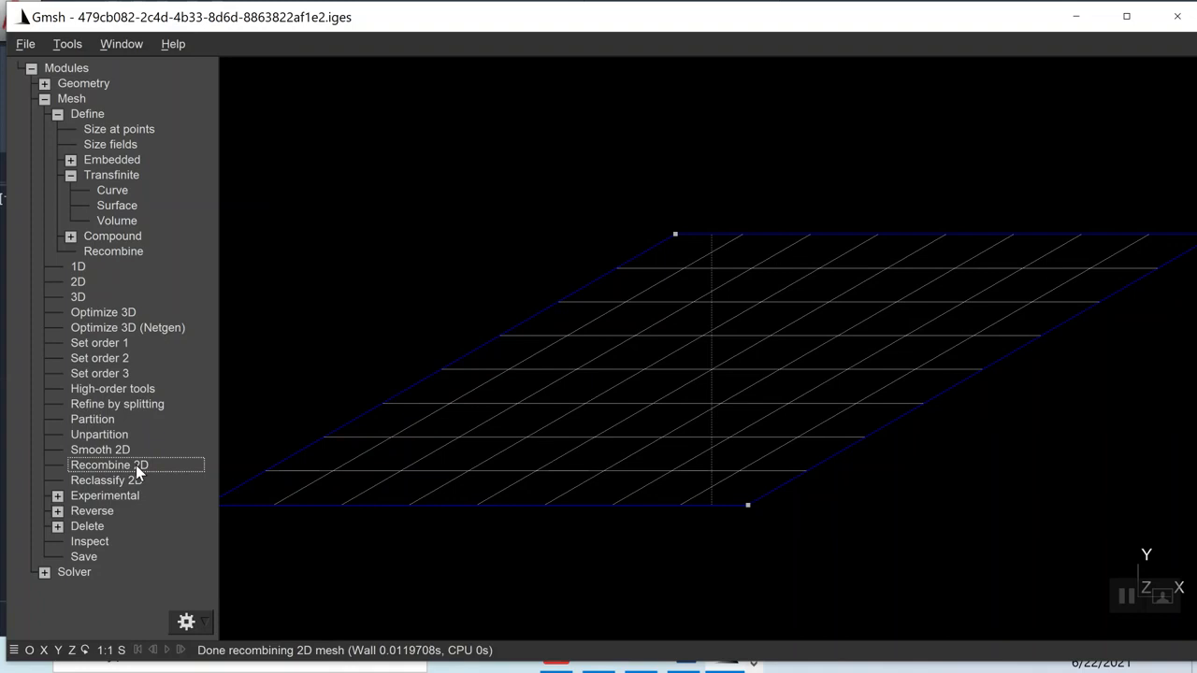
{"action": "left_click_drag", "start_coordinate": [630, 408], "coordinate": [693, 444]}
{"action": "scroll", "coordinate": [693, 443], "scroll_direction": "up", "scroll_amount": 6}
{"action": "scroll", "coordinate": [542, 565], "scroll_direction": "up", "scroll_amount": 2}
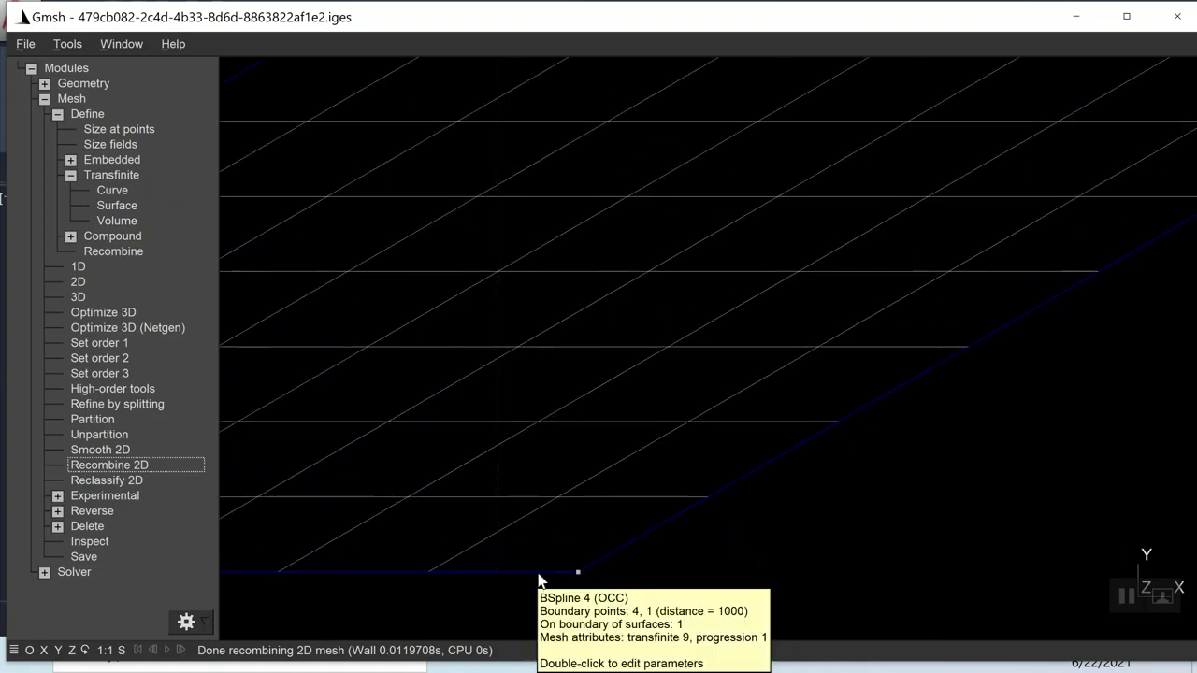
{"action": "right_click_drag", "start_coordinate": [567, 471], "coordinate": [681, 443]}
Step: Show the 2D element labels, 2D element faces and node labels through the mesh visibility options, and close the options
{"action": "left_click", "coordinate": [81, 47]}
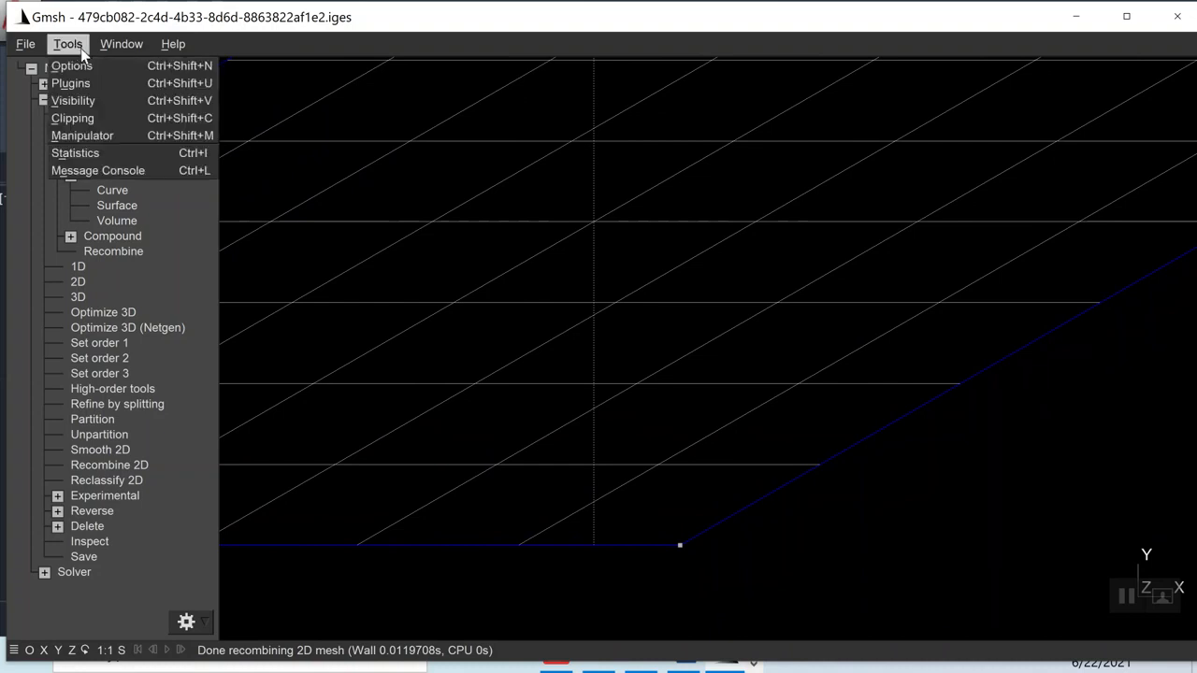
{"action": "left_click", "coordinate": [80, 61]}
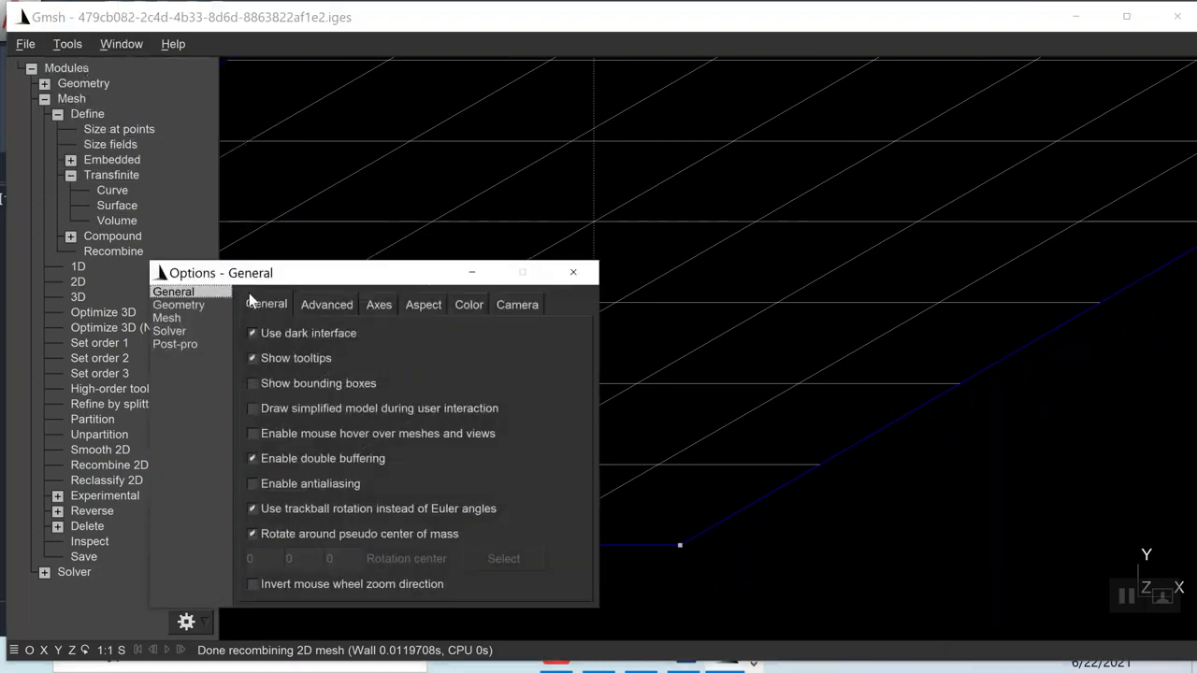
{"action": "left_click", "coordinate": [165, 319]}
{"action": "left_click_drag", "start_coordinate": [374, 267], "coordinate": [271, 281]}
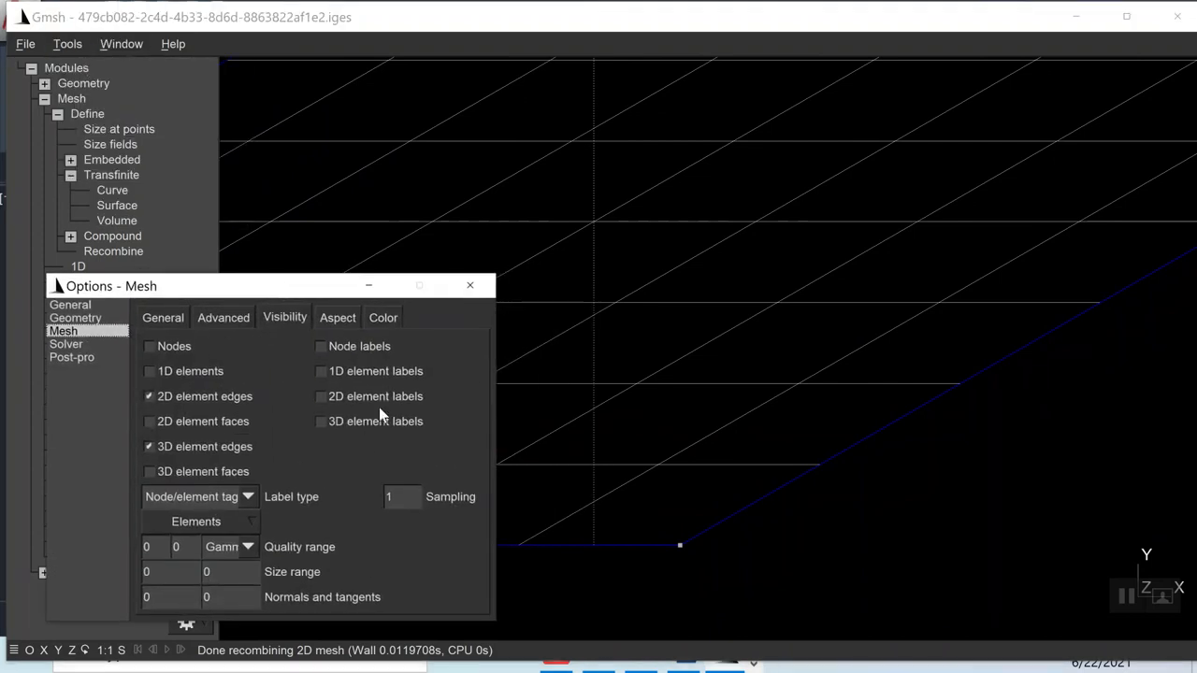
{"action": "left_click", "coordinate": [393, 396]}
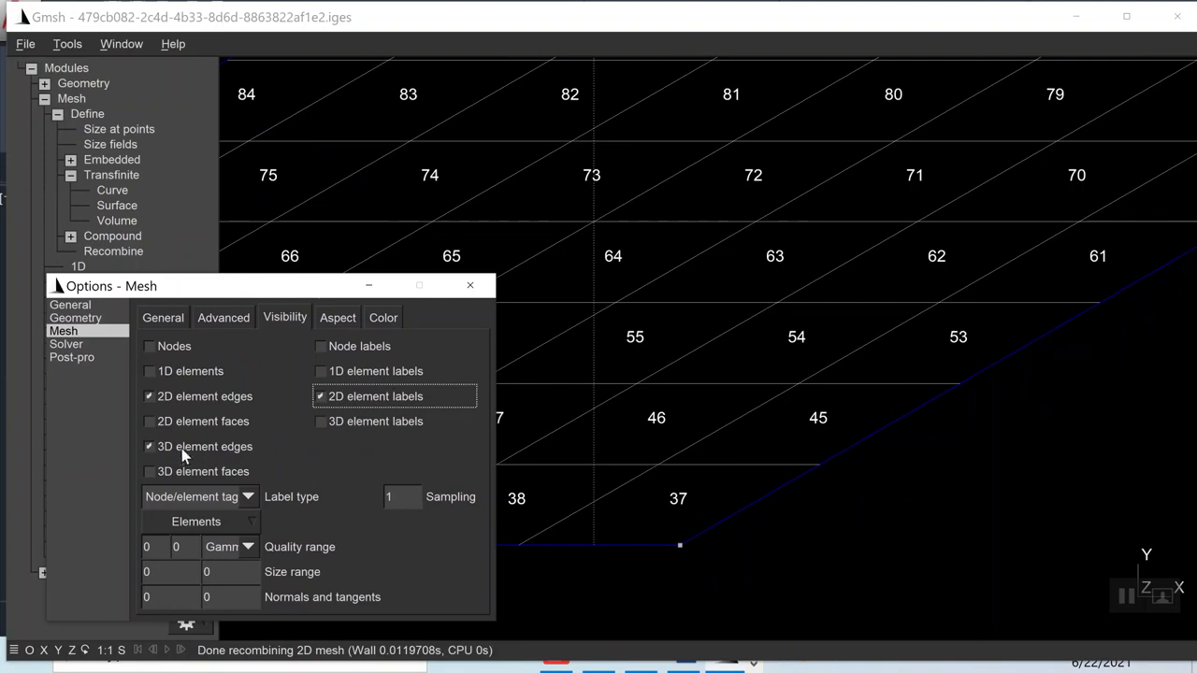
{"action": "left_click", "coordinate": [208, 421]}
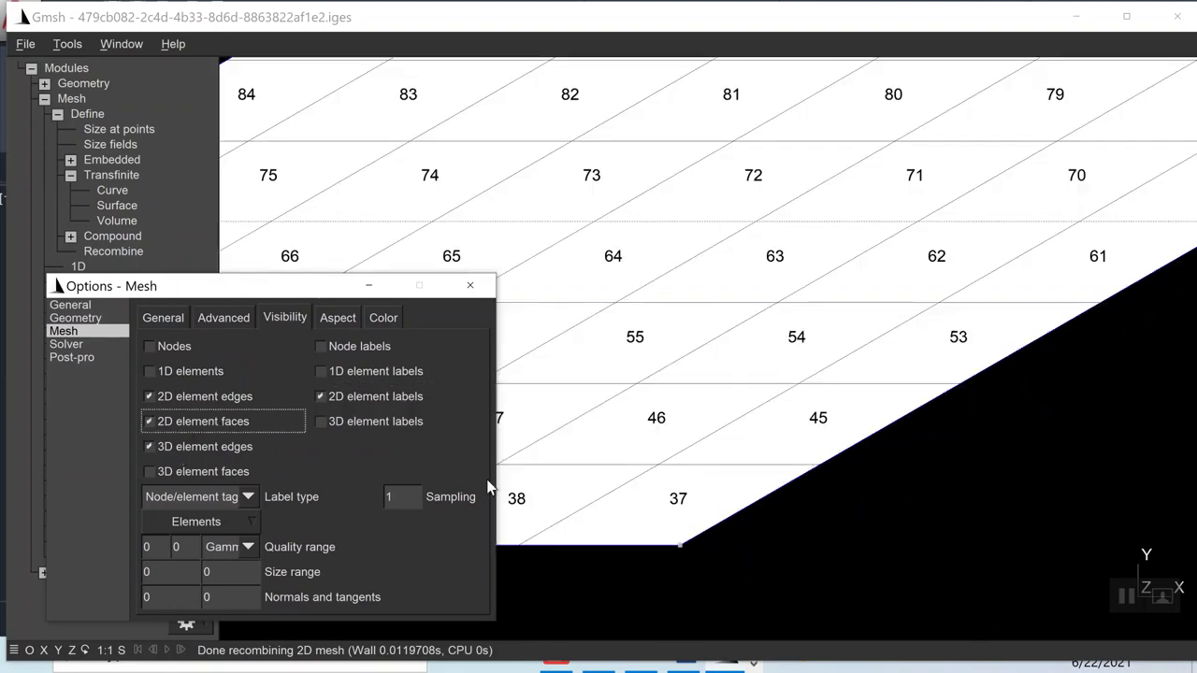
{"action": "scroll", "coordinate": [704, 463], "scroll_direction": "down", "scroll_amount": 3}
{"action": "left_click", "coordinate": [323, 346]}
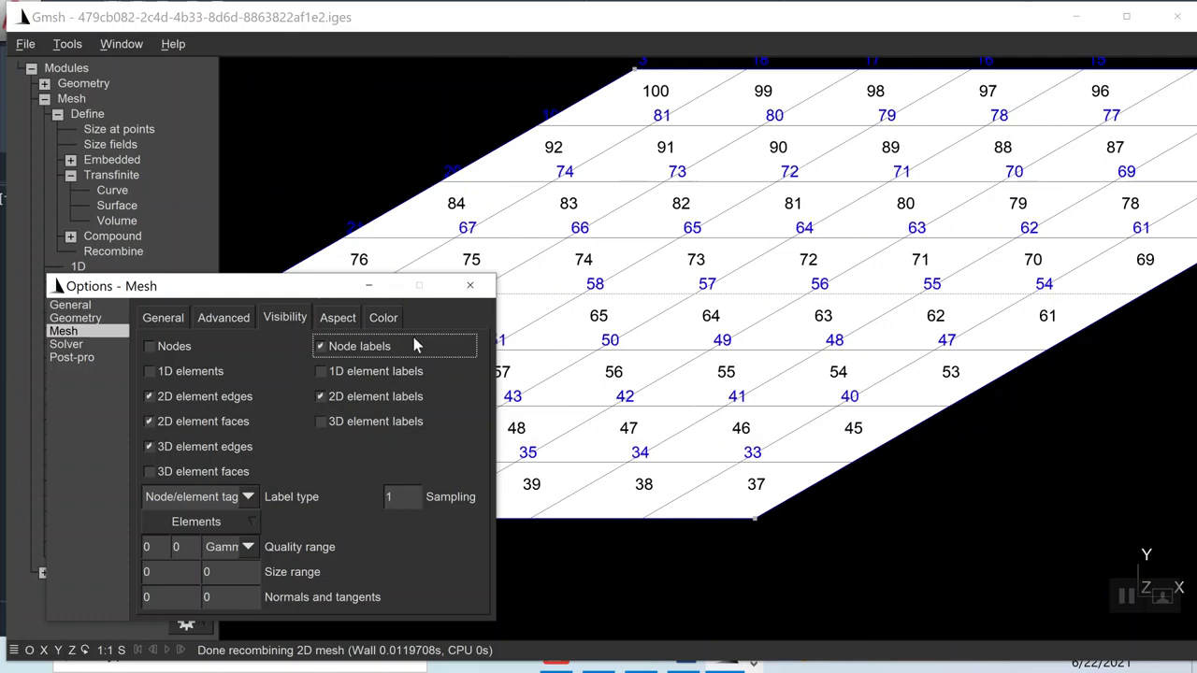
{"action": "left_click", "coordinate": [469, 285]}
{"action": "scroll", "coordinate": [581, 379], "scroll_direction": "up", "scroll_amount": 1}
{"action": "scroll", "coordinate": [582, 379], "scroll_direction": "down", "scroll_amount": 5}
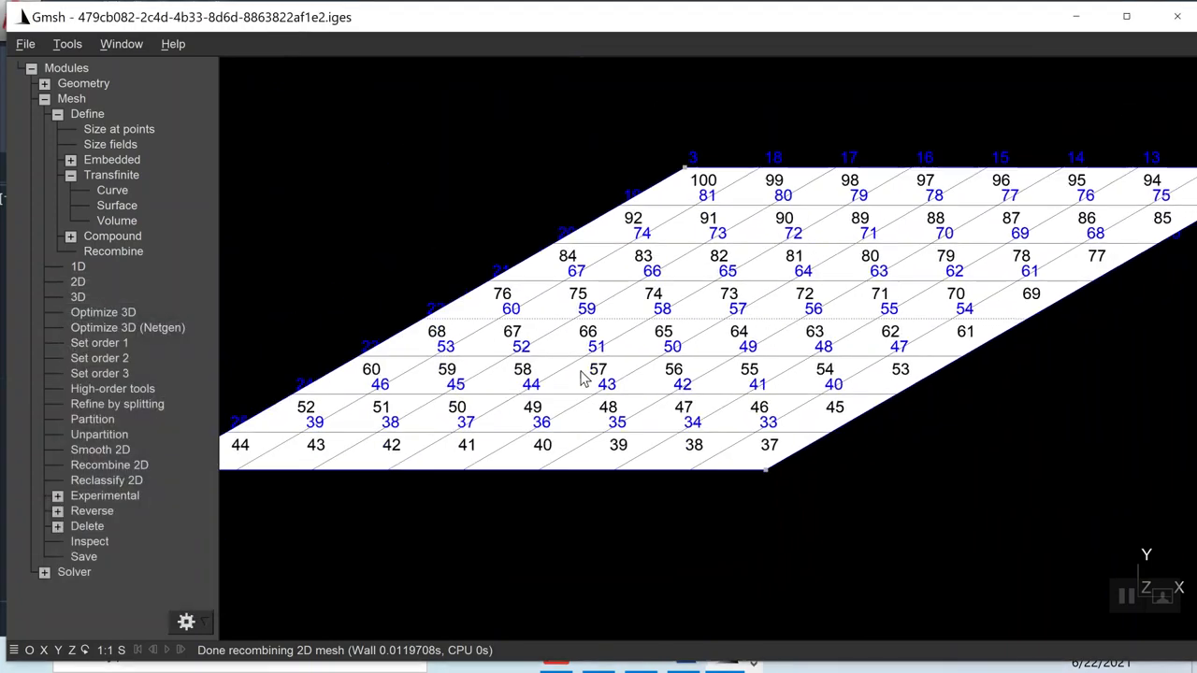
{"action": "right_click_drag", "start_coordinate": [713, 333], "coordinate": [665, 372]}
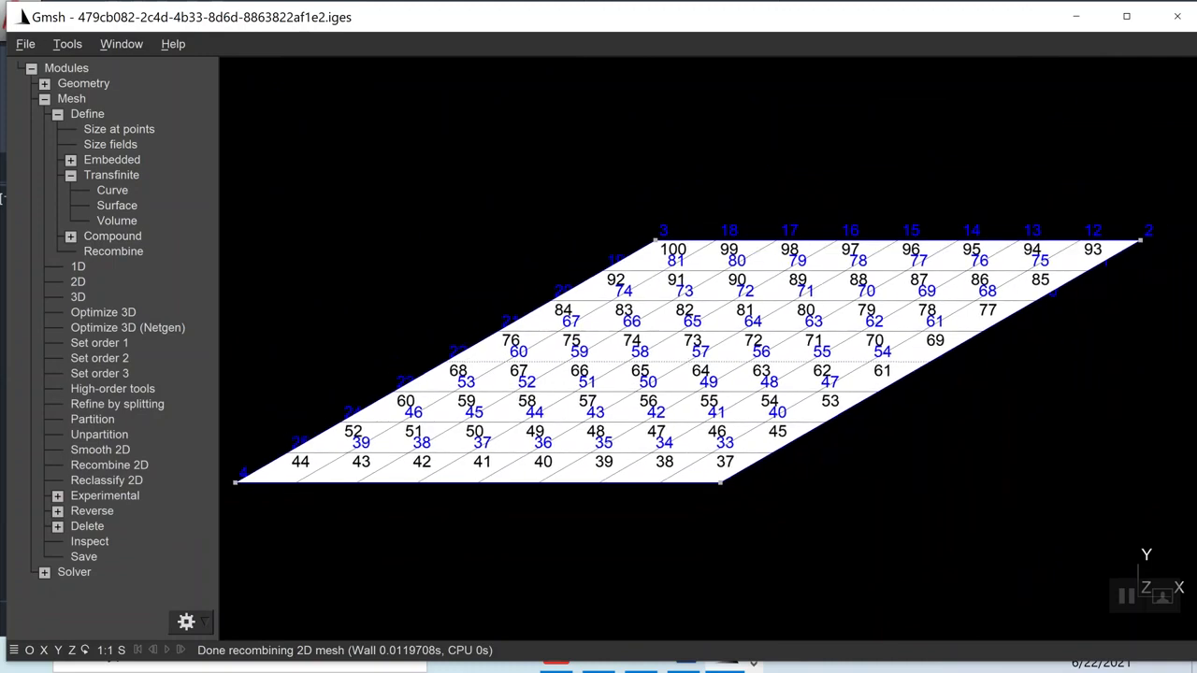
Step: Save the recombined mesh and quit Gmsh to return to AutoCAD
{"action": "left_click", "coordinate": [34, 46]}
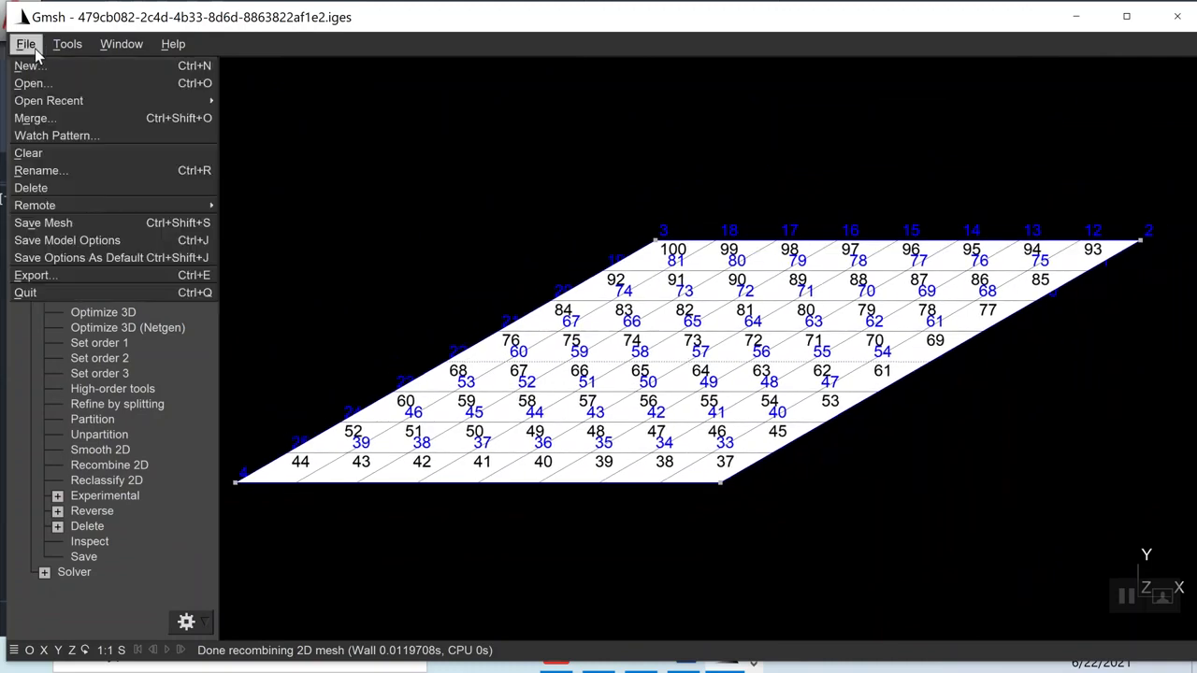
{"action": "left_click", "coordinate": [109, 227]}
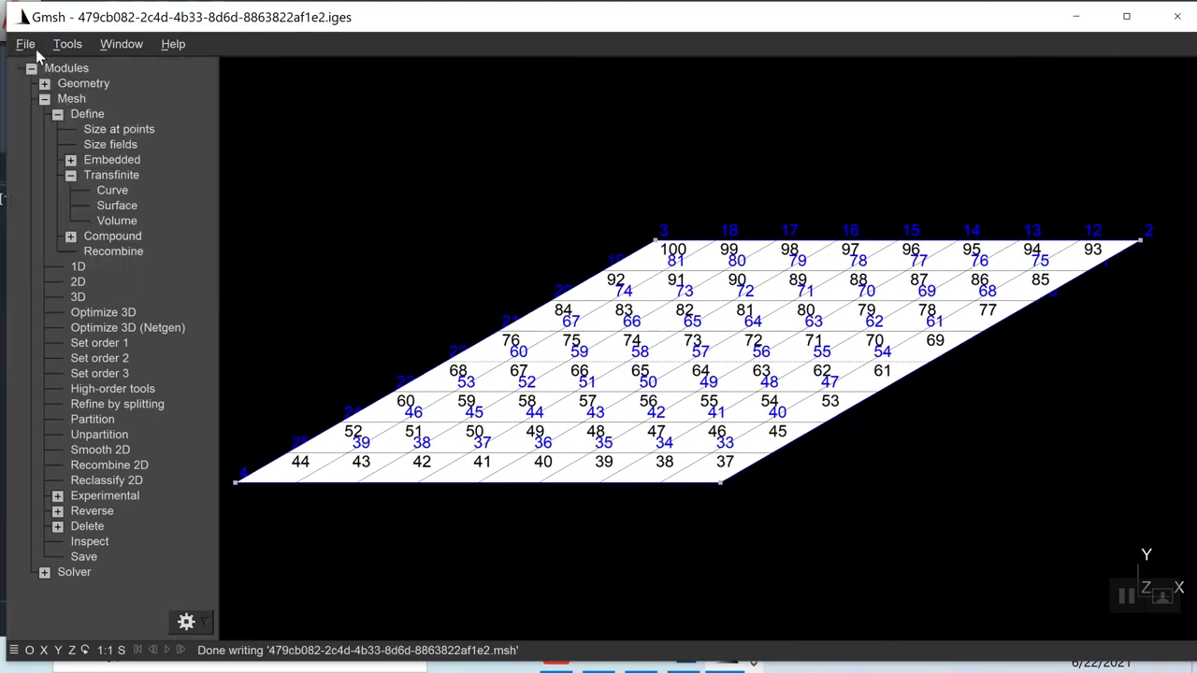
{"action": "left_click", "coordinate": [68, 44]}
{"action": "mouse_move", "coordinate": [28, 44]}
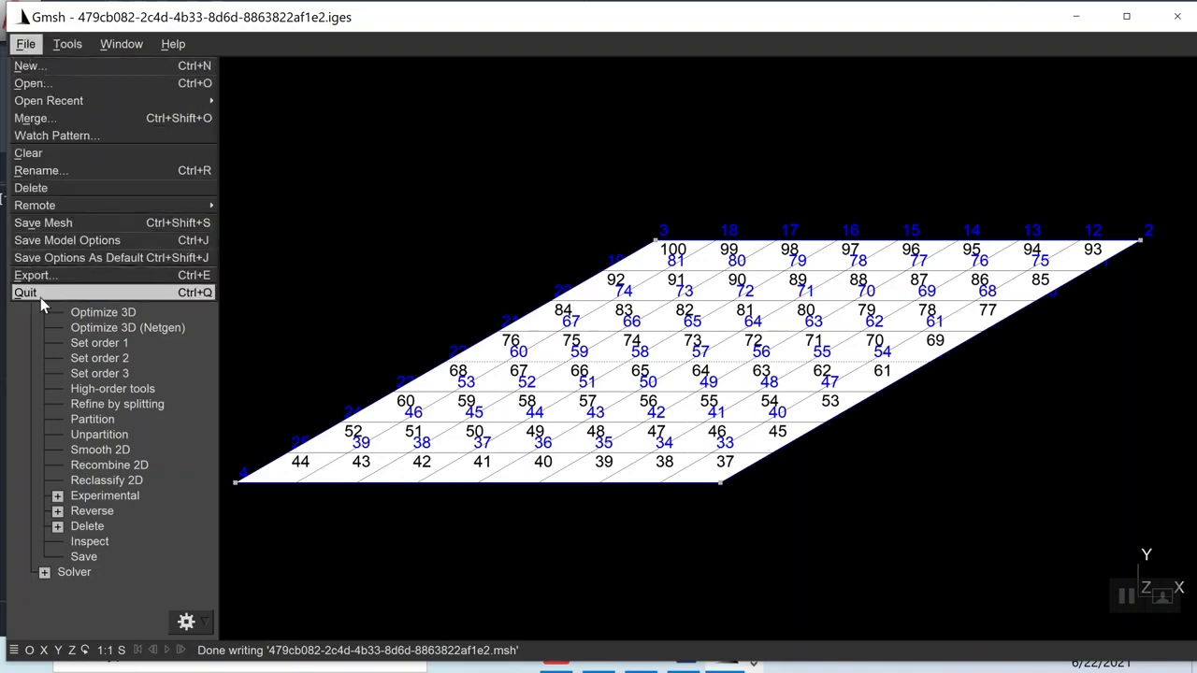
{"action": "left_click", "coordinate": [40, 294]}
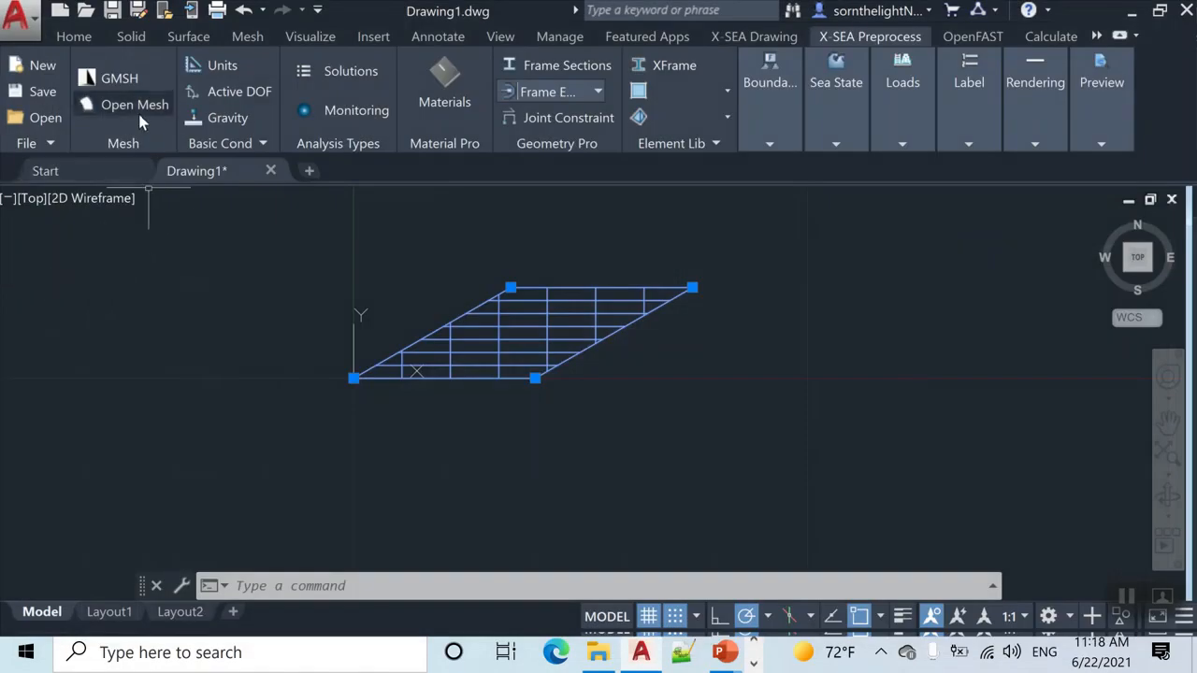
Step: Import the saved mesh with the X-SEA Open Mesh command and close the imported drawing without saving it
{"action": "left_click", "coordinate": [140, 112]}
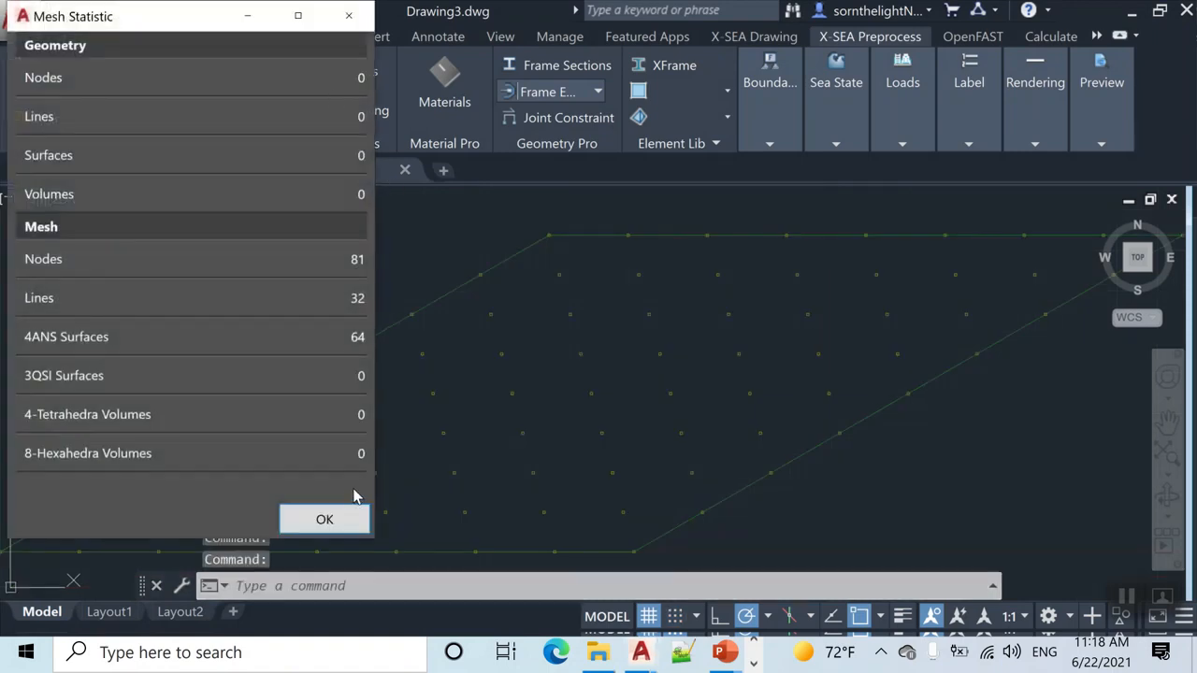
{"action": "left_click", "coordinate": [336, 518]}
{"action": "left_click", "coordinate": [405, 172]}
{"action": "left_click", "coordinate": [602, 369]}
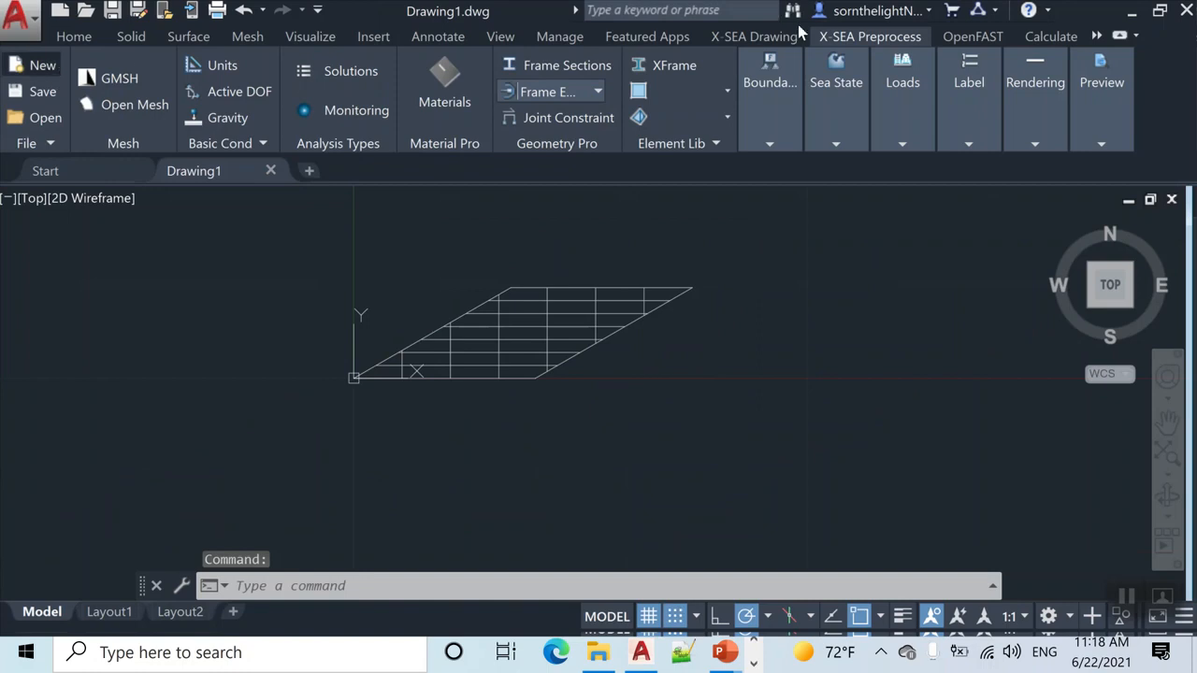
Step: Import the Gmsh mesh again with X-SEA Open Mesh, review the Mesh Statistic summary and accept it
{"action": "left_click", "coordinate": [861, 38]}
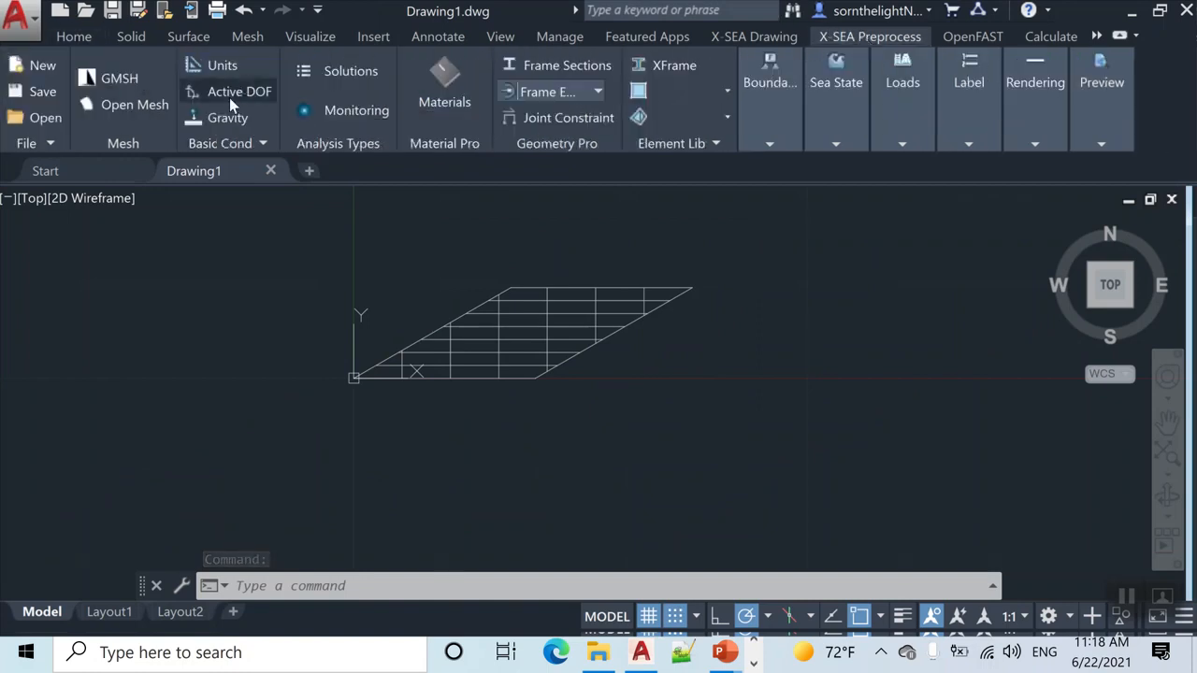
{"action": "left_click", "coordinate": [131, 103]}
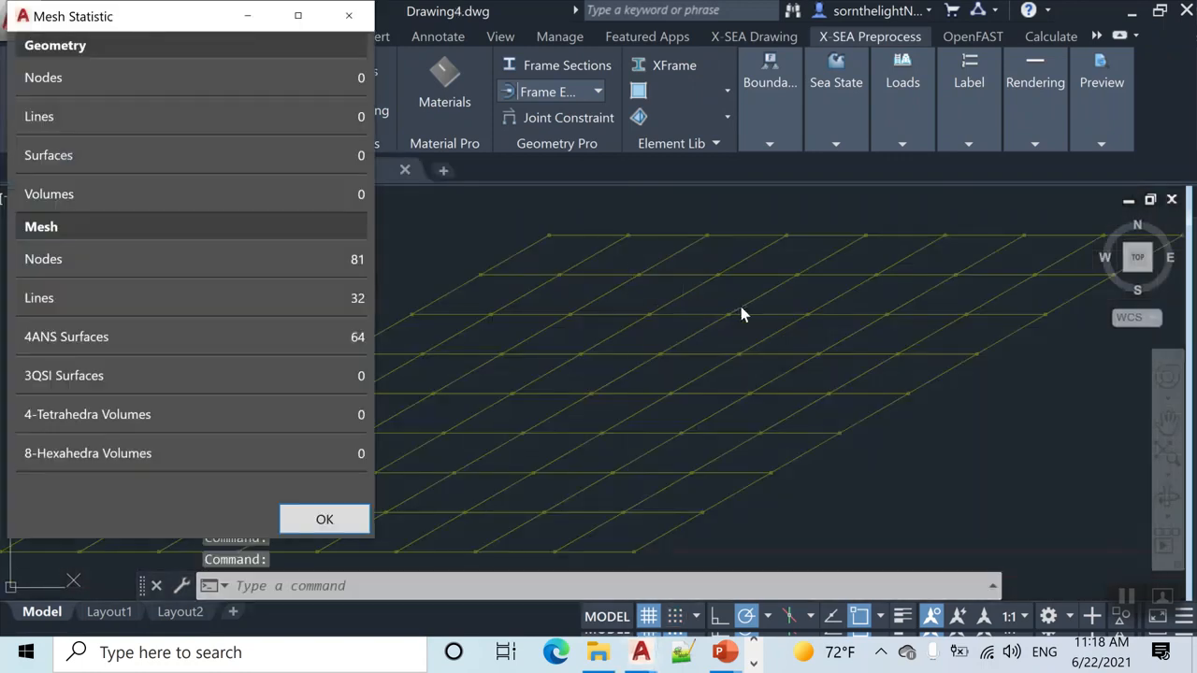
{"action": "left_click_drag", "start_coordinate": [139, 21], "coordinate": [229, 48]}
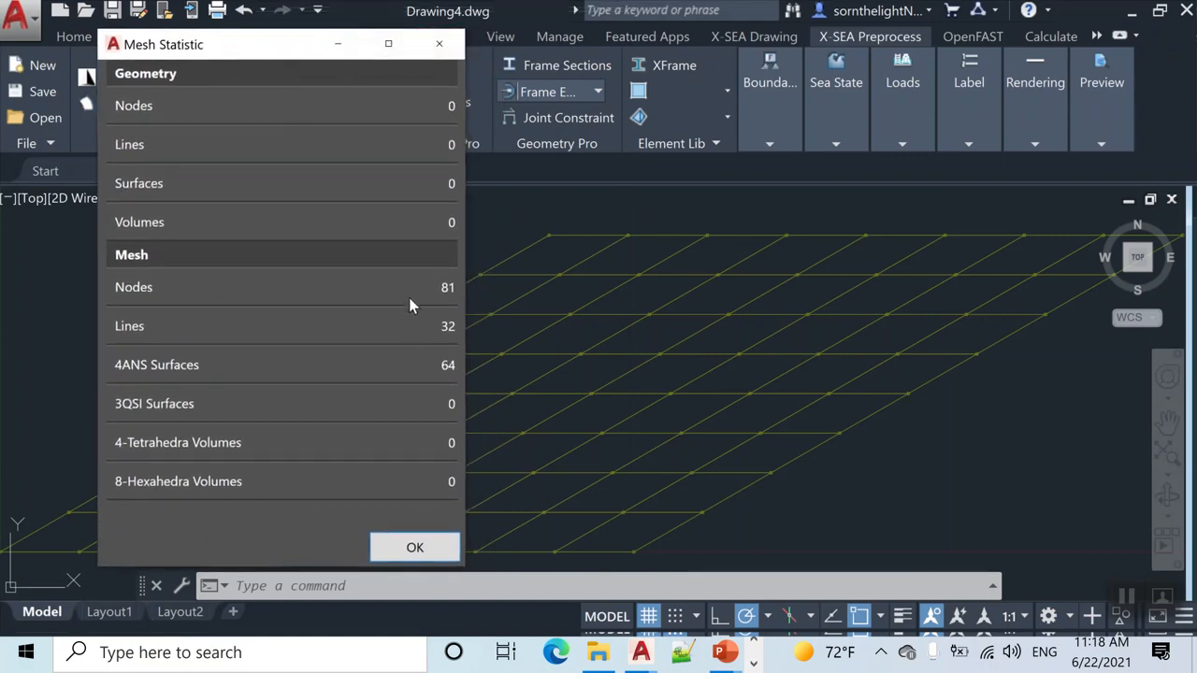
{"action": "left_click", "coordinate": [435, 543]}
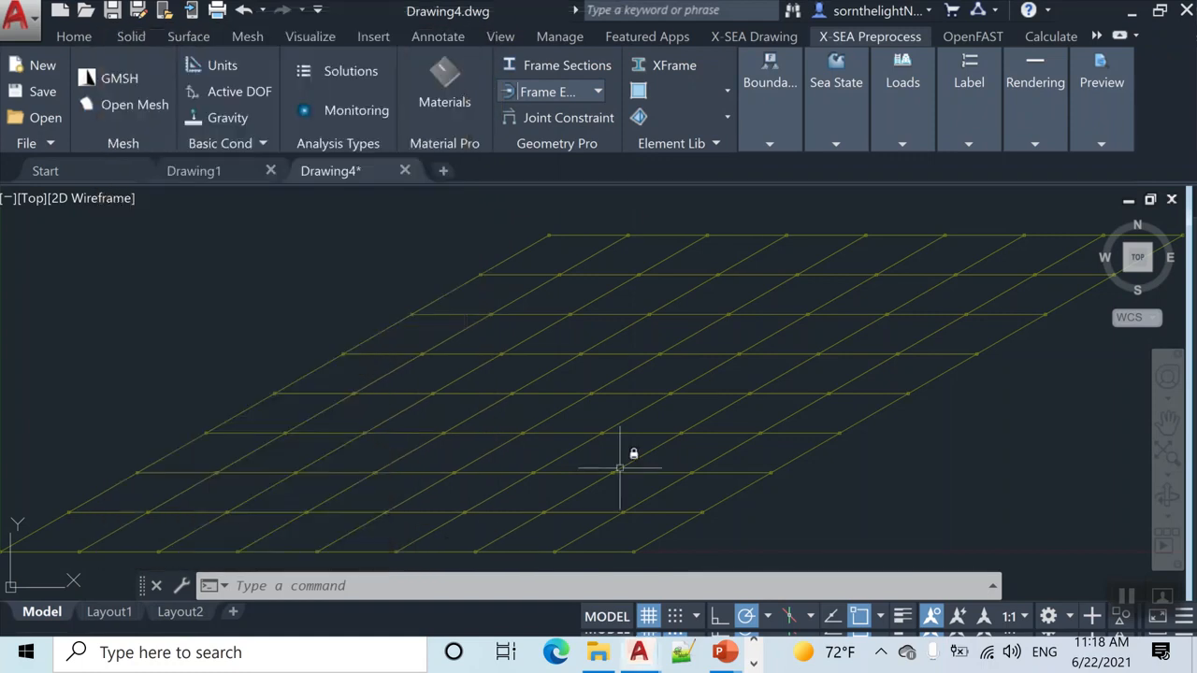
{"action": "scroll", "coordinate": [628, 450], "scroll_direction": "down", "scroll_amount": 2}
{"action": "middle_click_drag", "start_coordinate": [651, 386], "coordinate": [714, 345]}
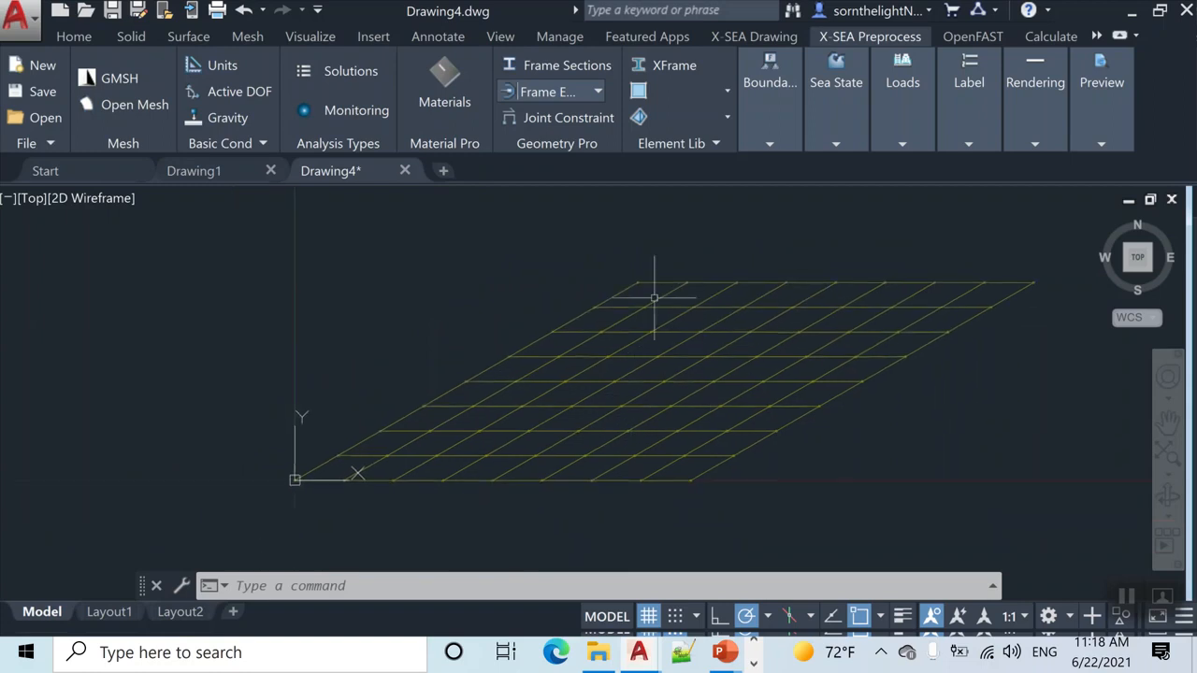
Step: Open the X-SEA solution settings to check the selected analysis option, and close them unchanged
{"action": "left_click", "coordinate": [349, 79]}
{"action": "left_click_drag", "start_coordinate": [316, 64], "coordinate": [241, 59]}
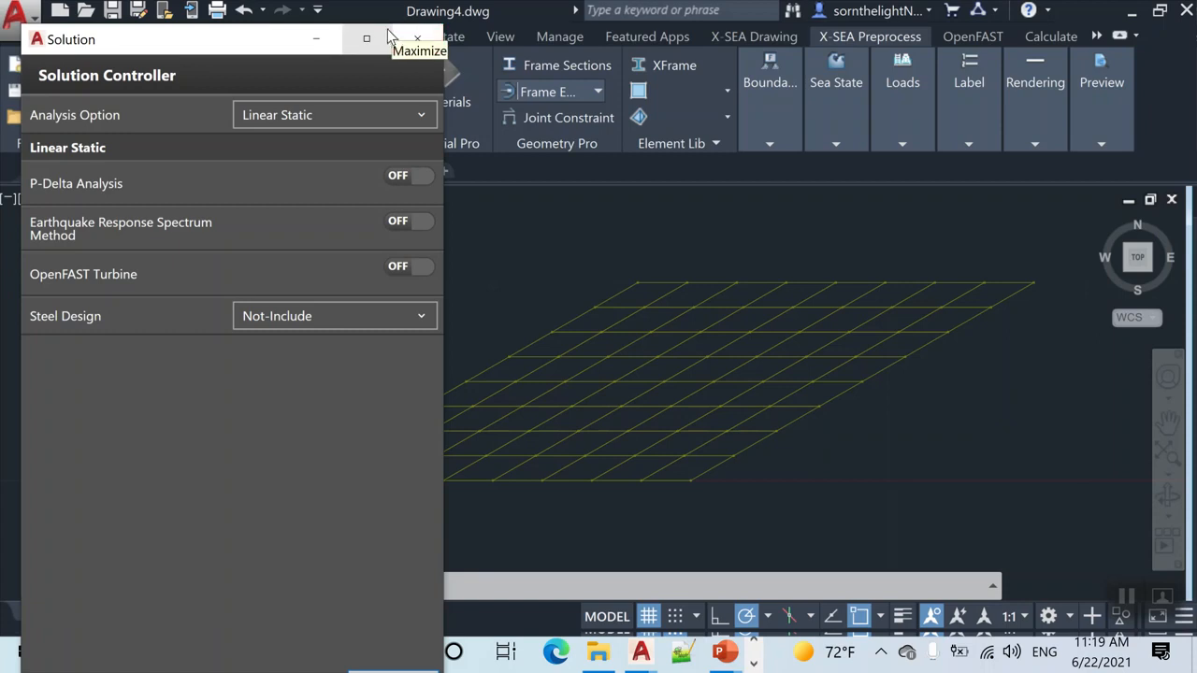
{"action": "left_click", "coordinate": [417, 39]}
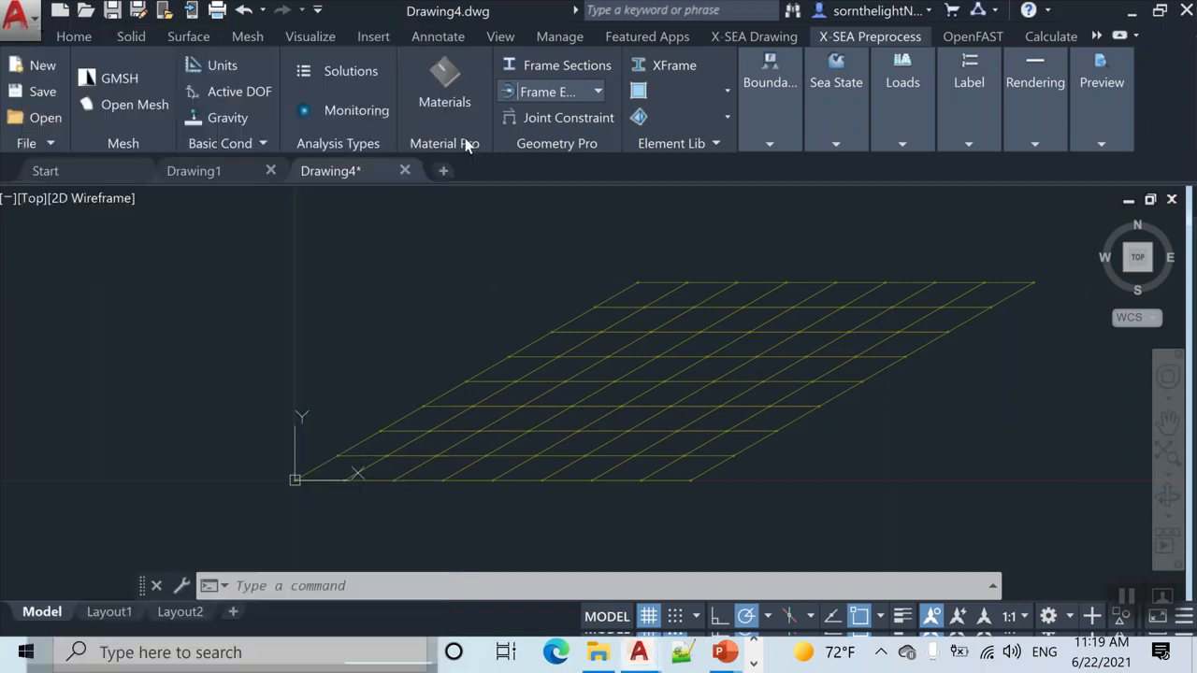
Step: Set the elastic modulus E of the material Isotropic 1 to 3e+7 N/m² and accept the material definition
{"action": "left_click", "coordinate": [444, 91]}
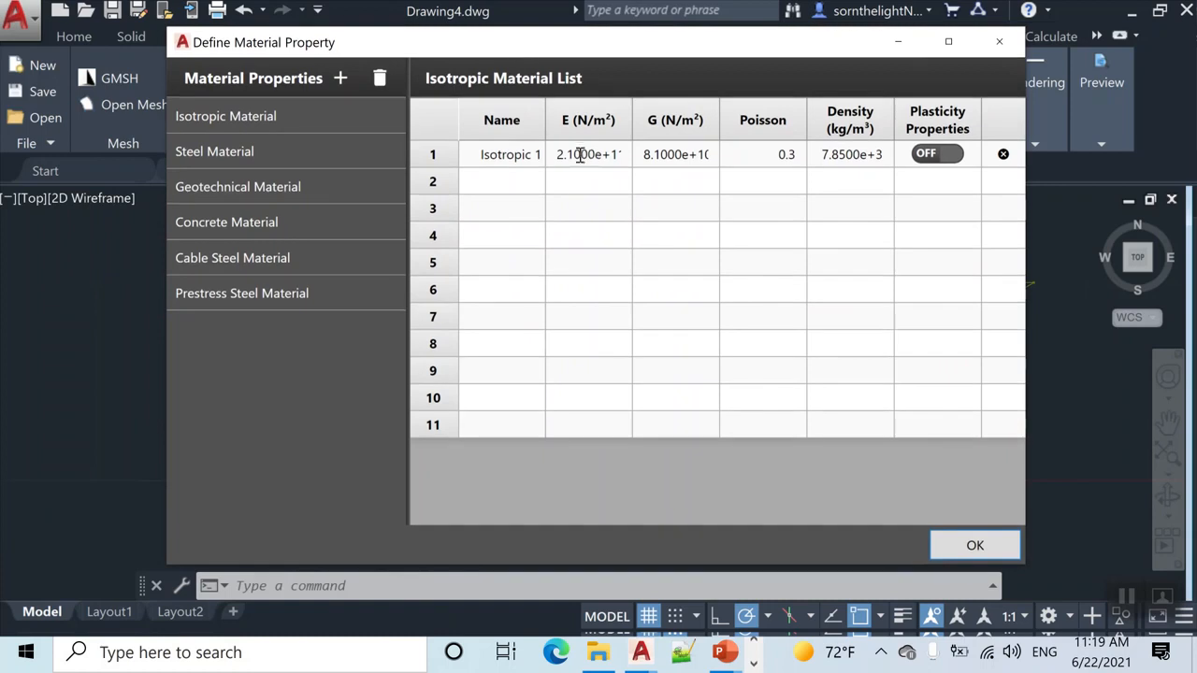
{"action": "double_click", "coordinate": [582, 154]}
{"action": "left_click_drag", "start_coordinate": [563, 171], "coordinate": [507, 171]}
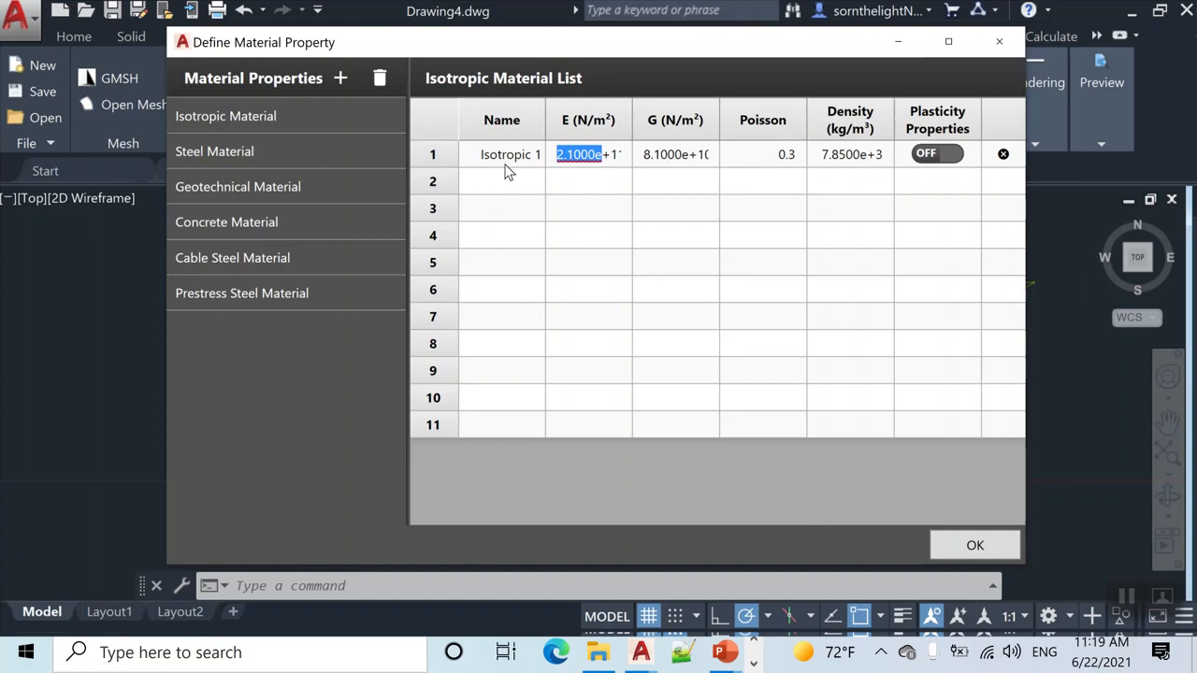
{"action": "key", "text": "Left"}
{"action": "key", "text": "BackSpace"}
{"action": "key", "text": "BackSpace"}
{"action": "key", "text": "BackSpace"}
{"action": "key", "text": "BackSpace"}
{"action": "key", "text": "BackSpace"}
{"action": "key", "text": "BackSpace"}
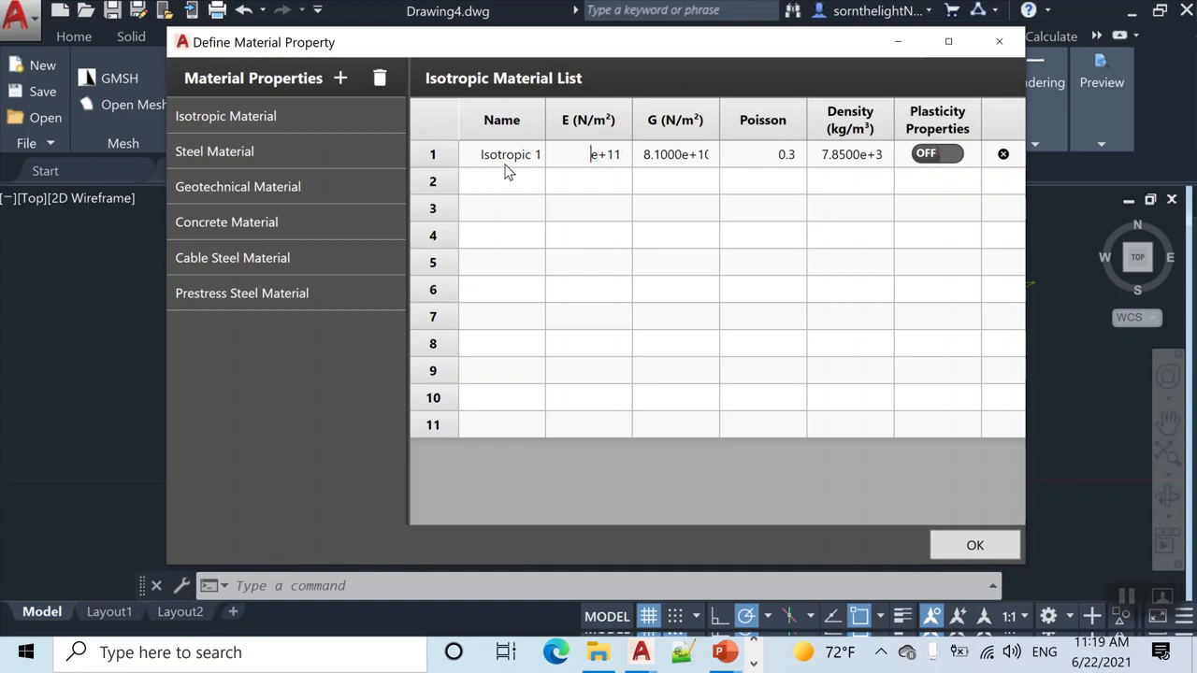
{"action": "key", "text": "BackSpace"}
{"action": "key", "text": "BackSpace"}
{"action": "type", "text": "7"}
{"action": "left_click", "coordinate": [803, 157]}
{"action": "key", "text": "Return"}
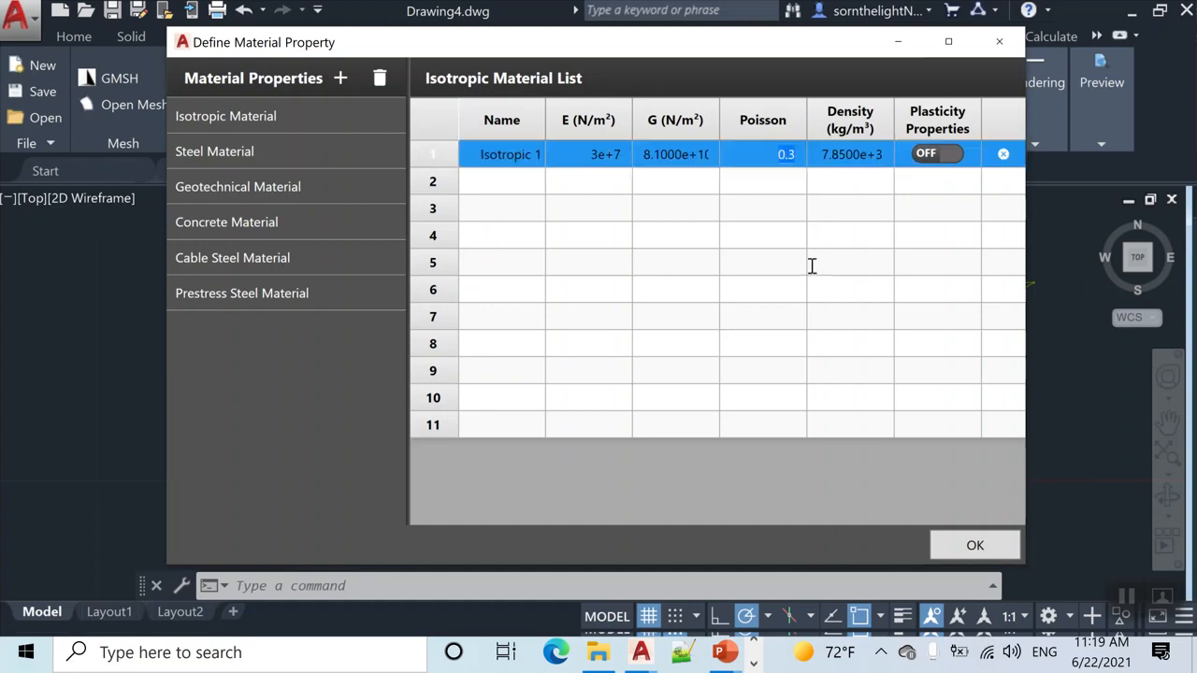
{"action": "left_click", "coordinate": [991, 545]}
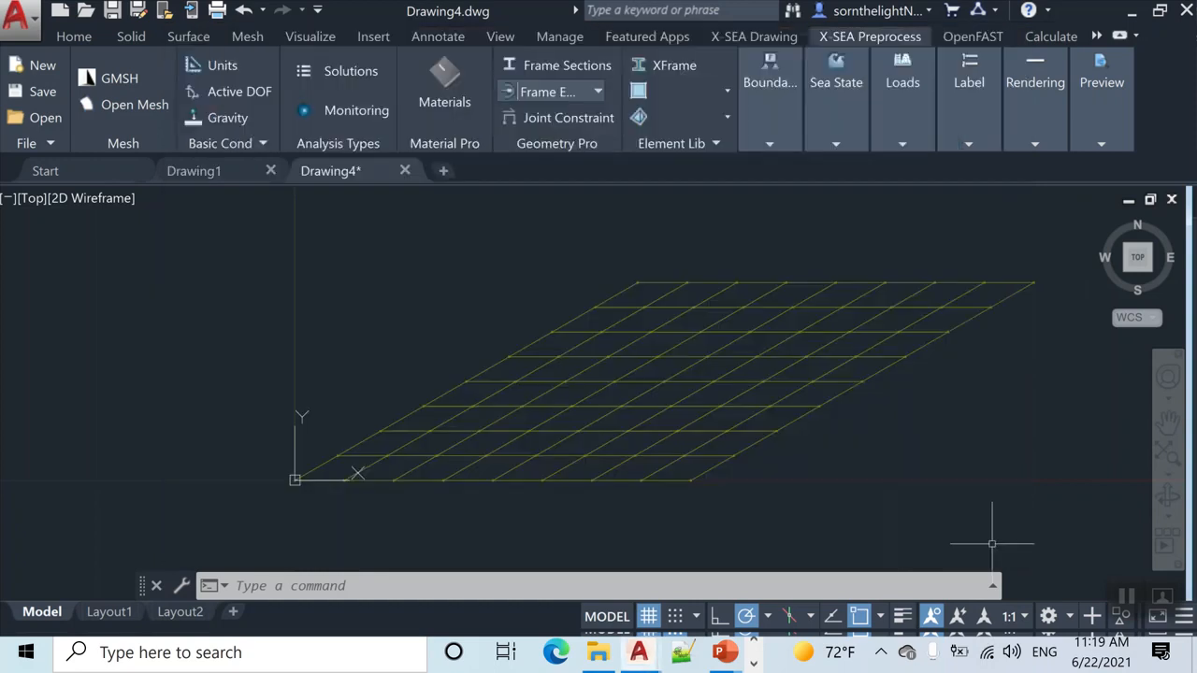
Step: Start a 4-ANS shell property with linear elastic material Isotropic 1 and set its element thickness to 0.01 m
{"action": "left_click", "coordinate": [728, 92]}
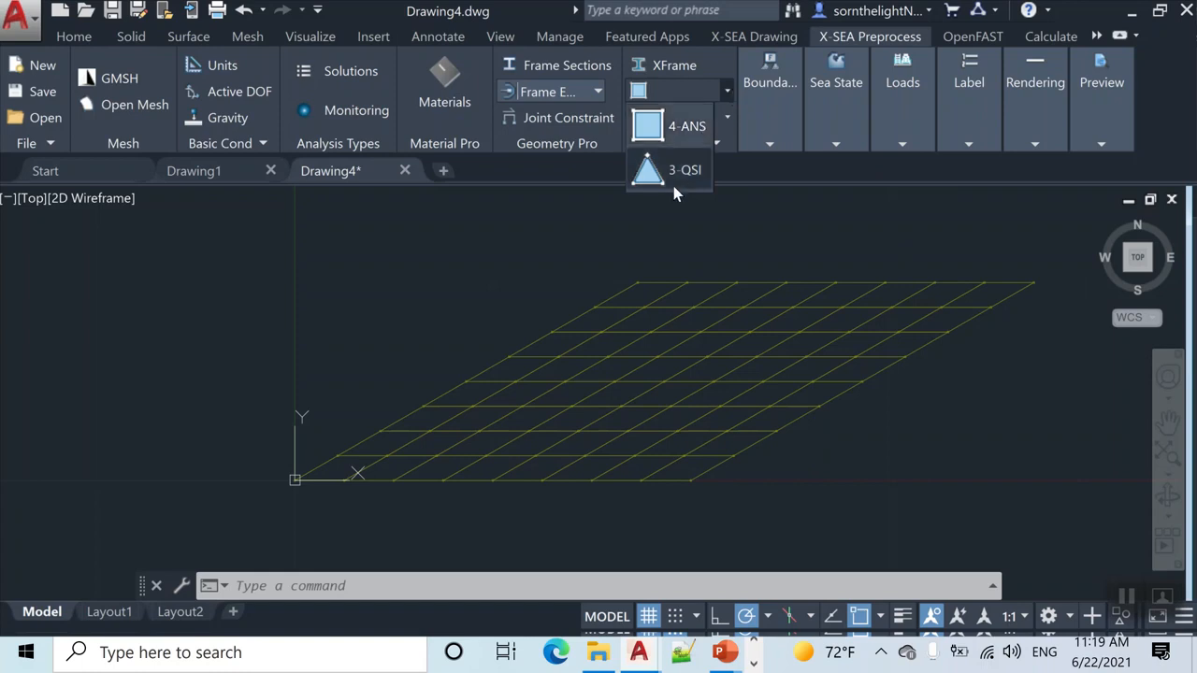
{"action": "left_click", "coordinate": [672, 129]}
{"action": "left_click_drag", "start_coordinate": [374, 45], "coordinate": [217, 31]}
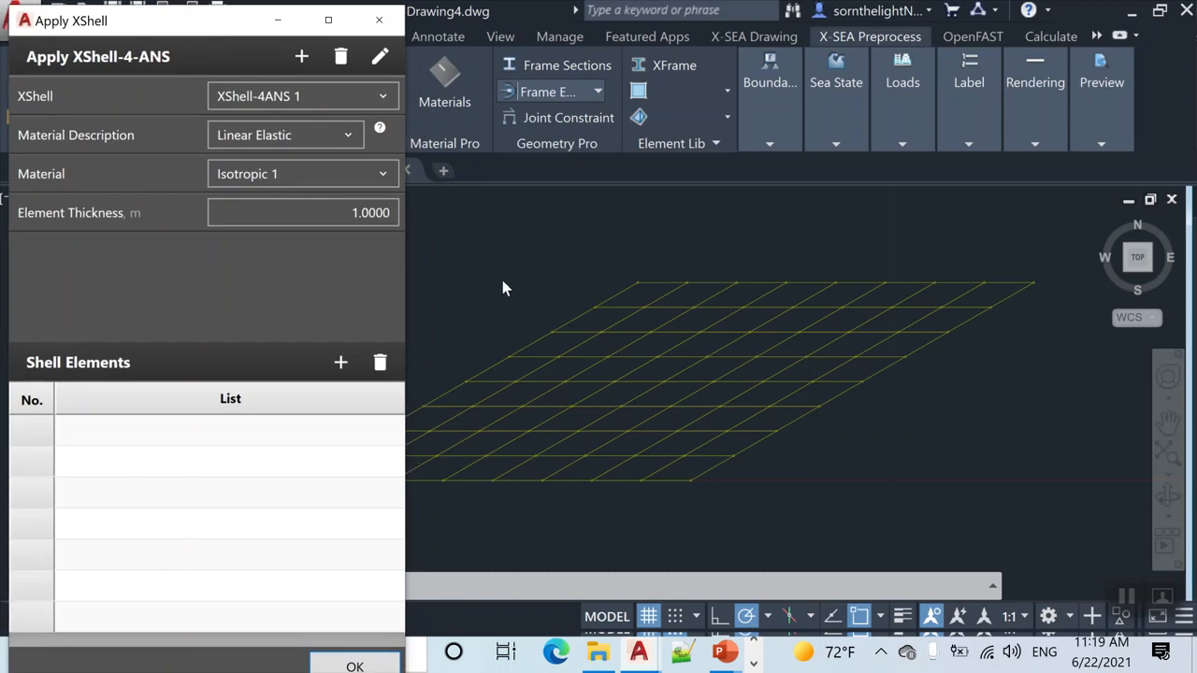
{"action": "middle_click_drag", "start_coordinate": [508, 286], "coordinate": [678, 253]}
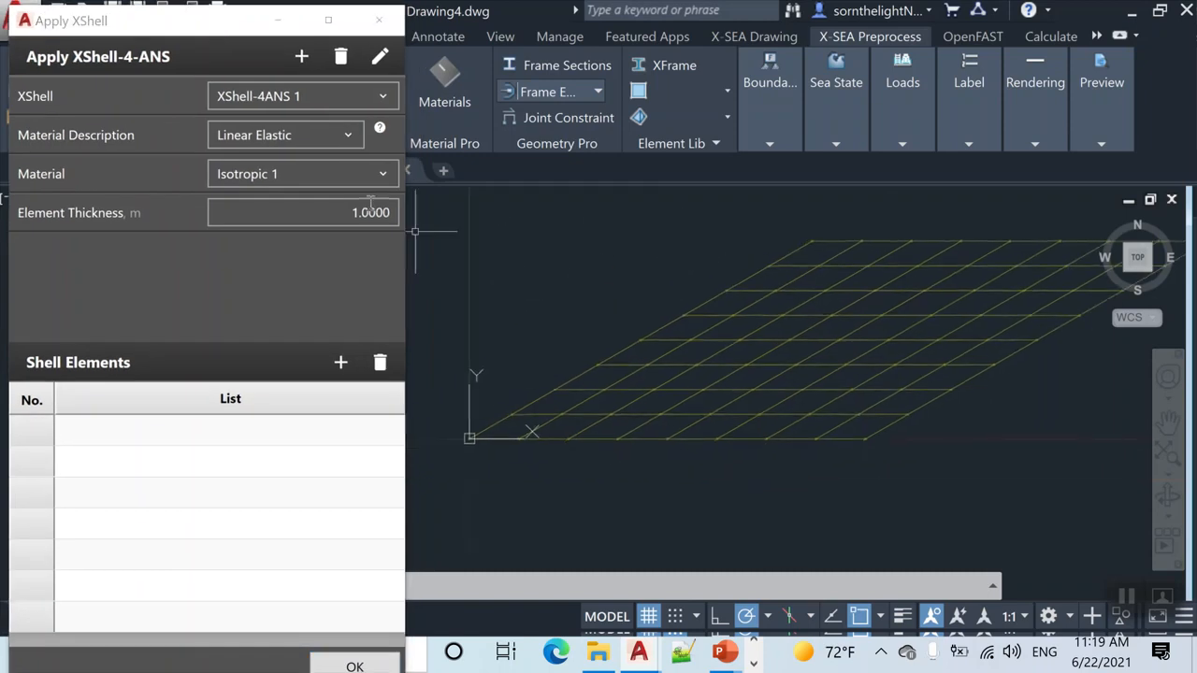
{"action": "left_click", "coordinate": [332, 176]}
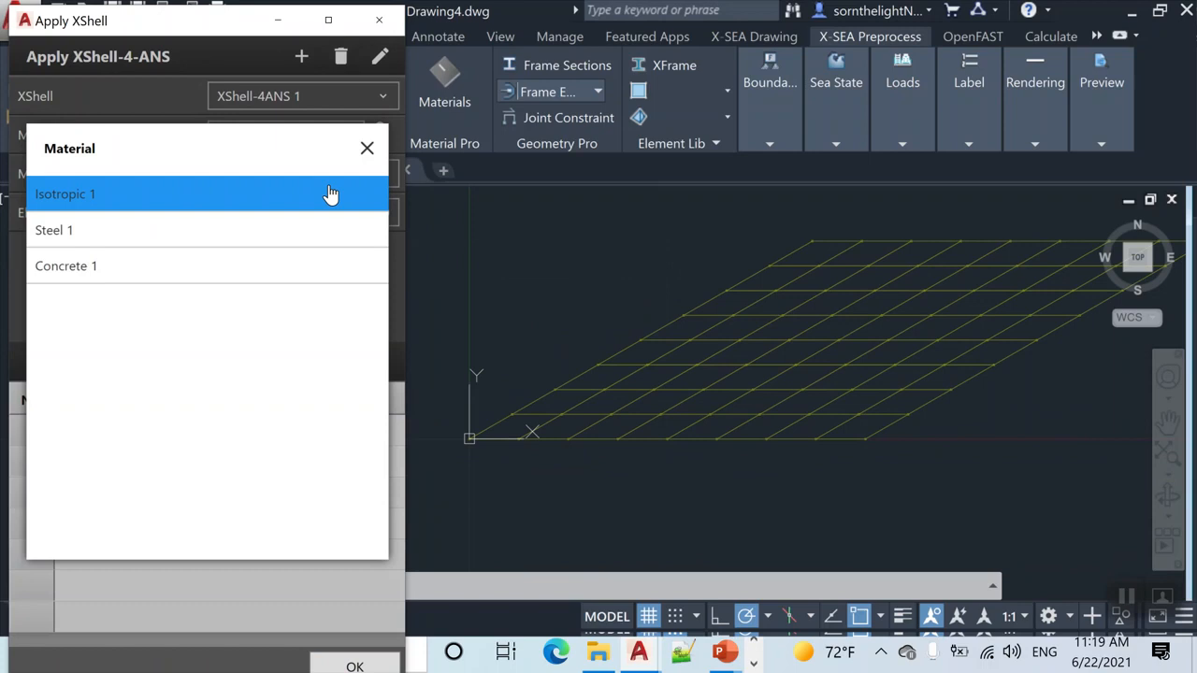
{"action": "left_click", "coordinate": [330, 194]}
{"action": "double_click", "coordinate": [324, 219]}
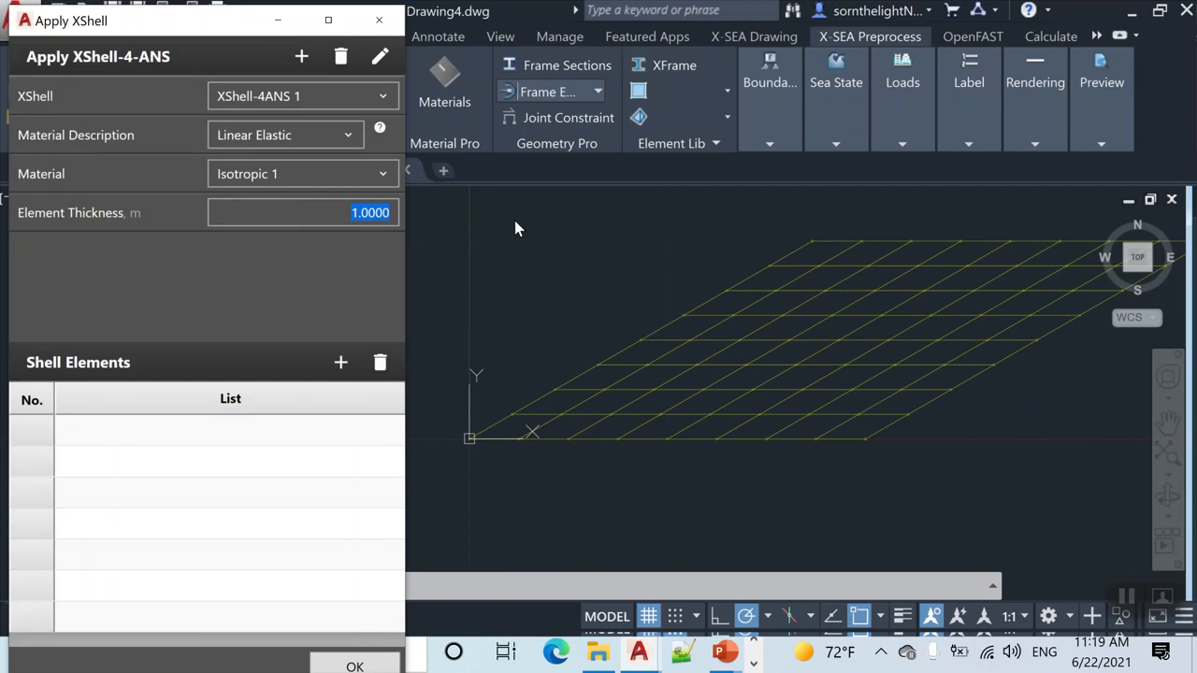
{"action": "type", "text": "0.01"}
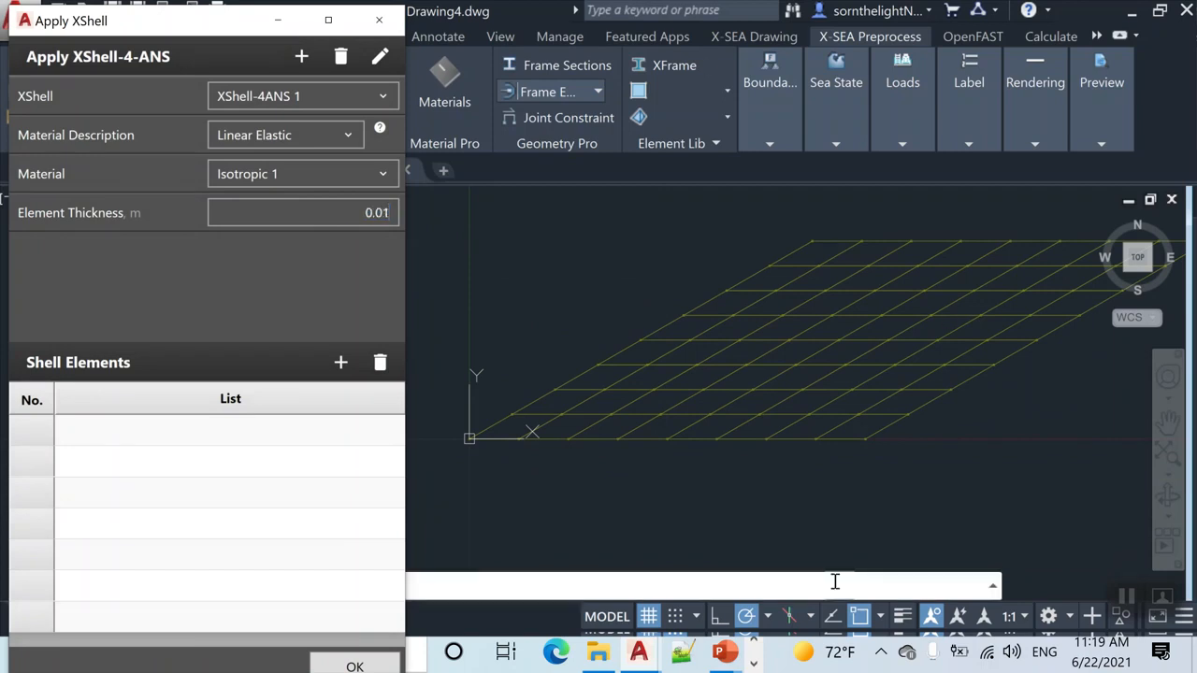
Step: Assign the shell property to all elements of the parallelogram mesh and close the XShell settings
{"action": "scroll", "coordinate": [762, 435], "scroll_direction": "down", "scroll_amount": 2}
{"action": "left_click", "coordinate": [1092, 478]}
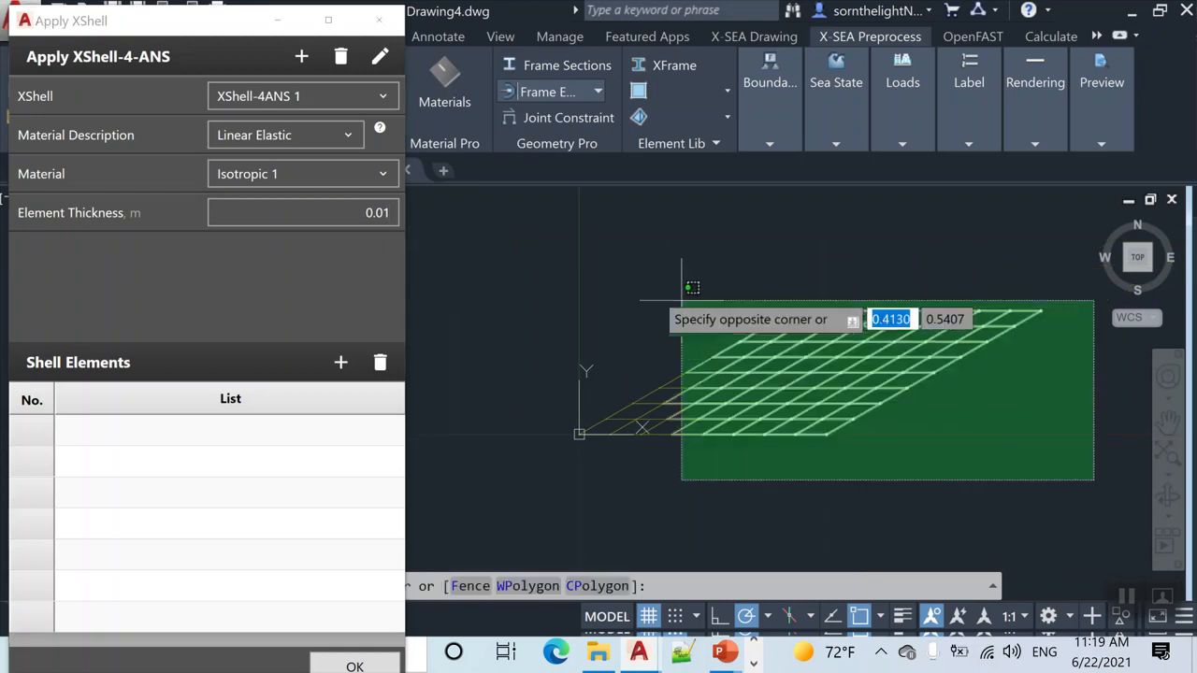
{"action": "left_click", "coordinate": [513, 241]}
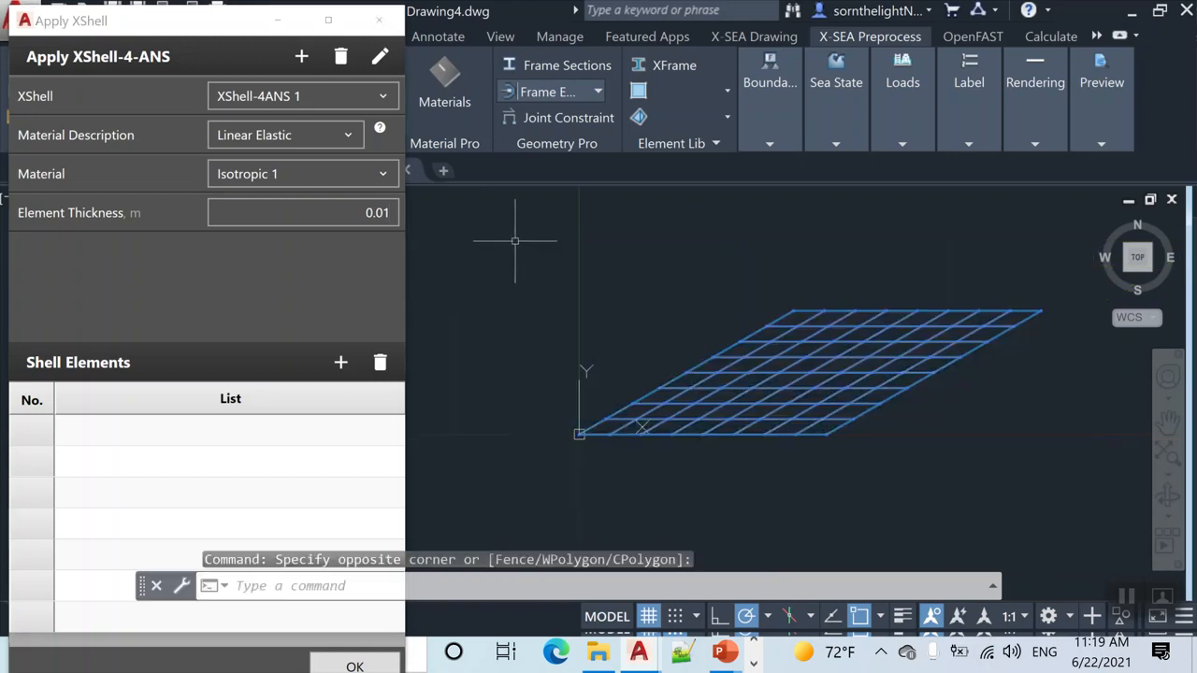
{"action": "left_click", "coordinate": [340, 362]}
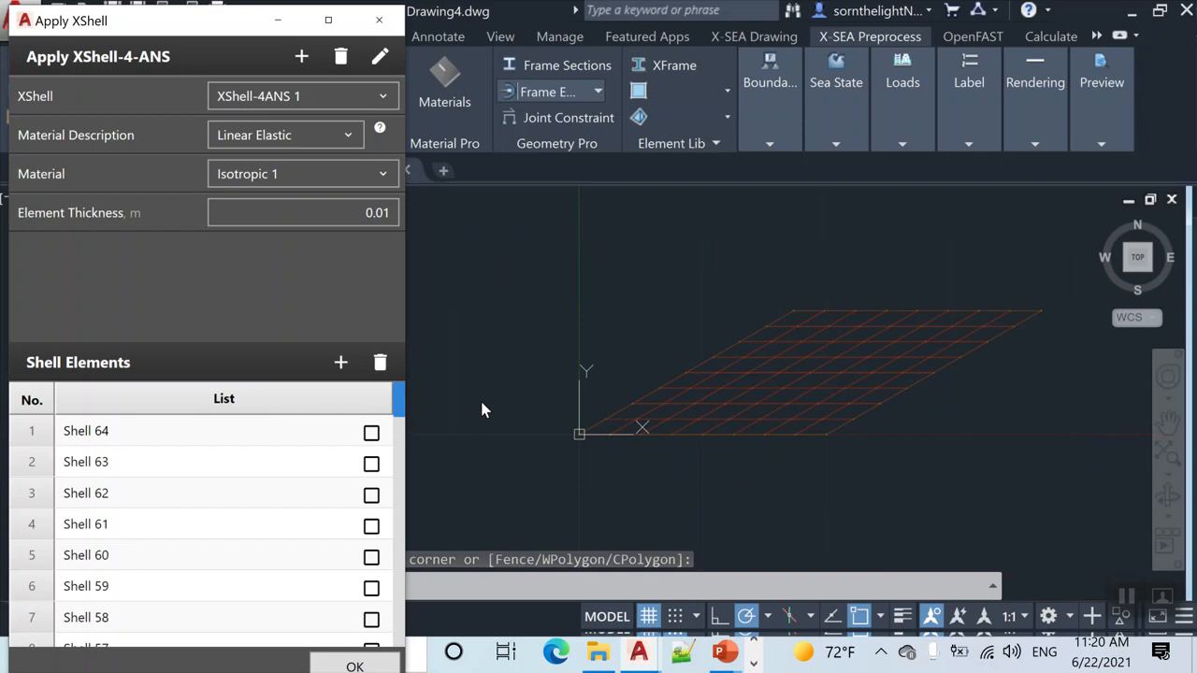
{"action": "left_click", "coordinate": [373, 28]}
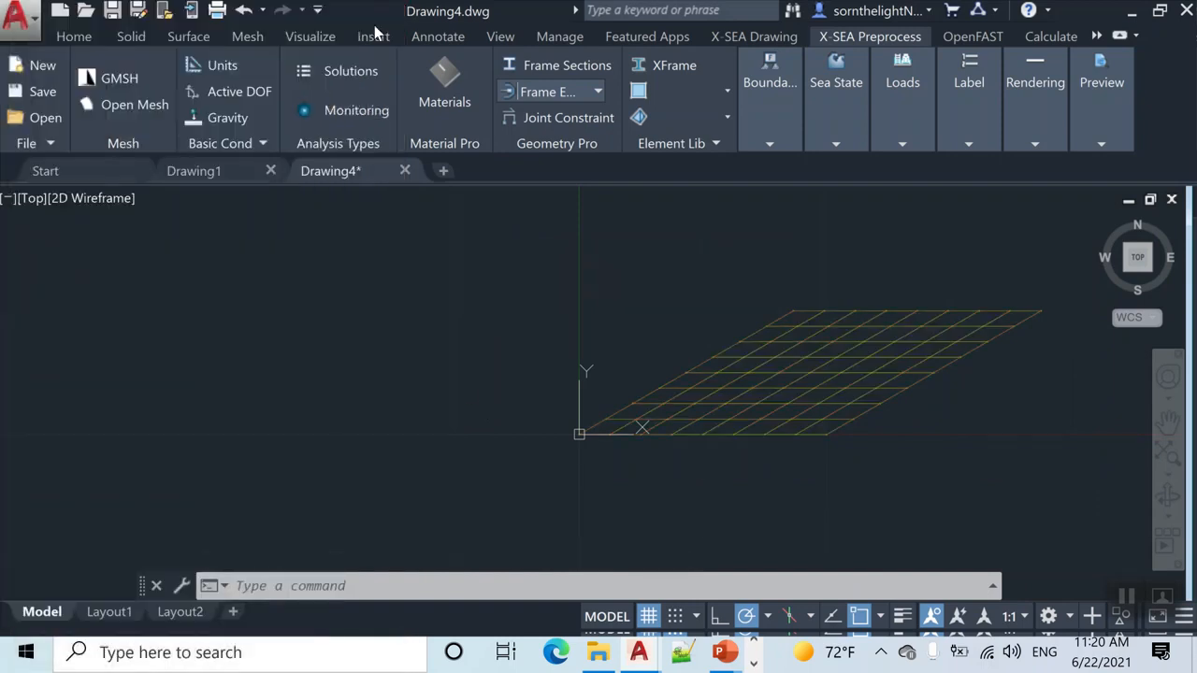
Step: Open the Restraints definition and enable the U, V and W constraints for Restraints 1
{"action": "left_click", "coordinate": [781, 142]}
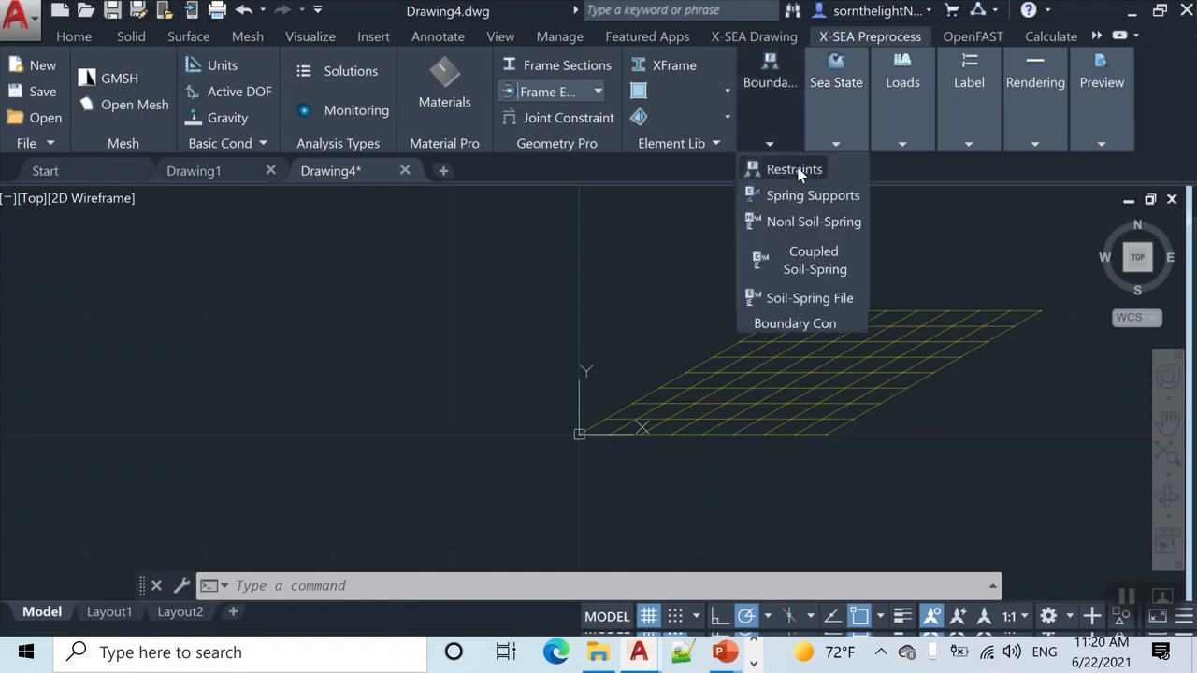
{"action": "left_click", "coordinate": [795, 169]}
{"action": "left_click", "coordinate": [388, 111]}
{"action": "left_click", "coordinate": [384, 157]}
{"action": "left_click", "coordinate": [383, 208]}
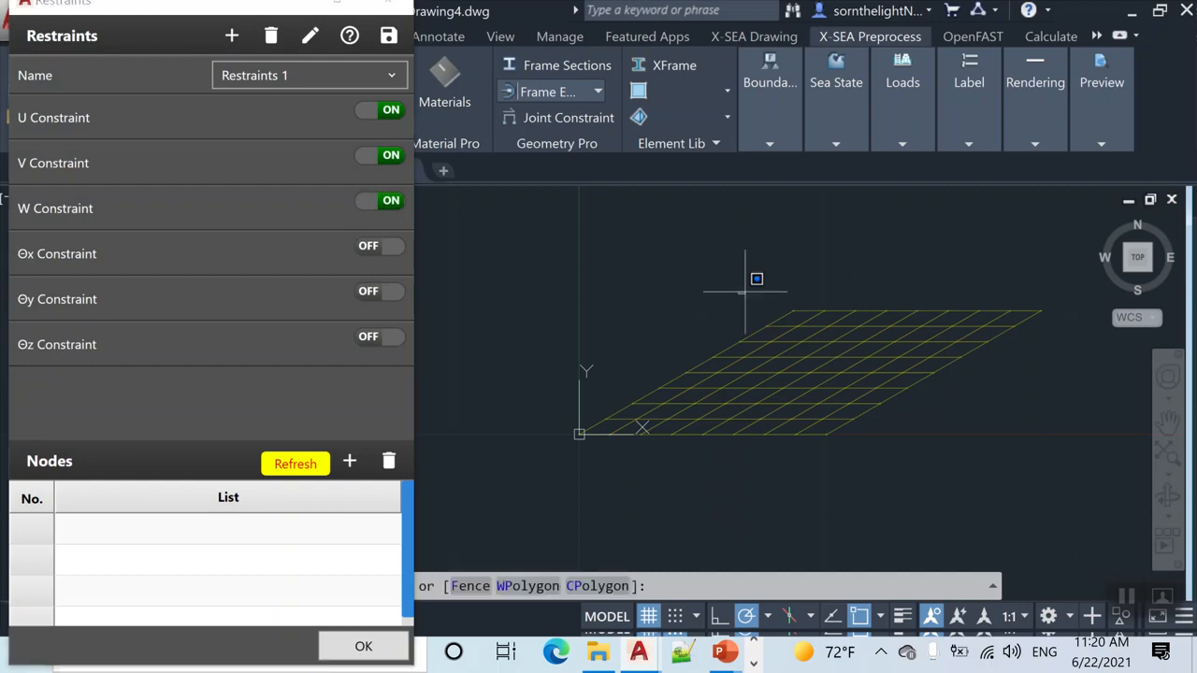
Step: Select the nodes along the upper and lower horizontal edges of the mesh for the restraint
{"action": "left_click", "coordinate": [739, 296]}
{"action": "left_click", "coordinate": [1090, 303]}
{"action": "left_click", "coordinate": [901, 439]}
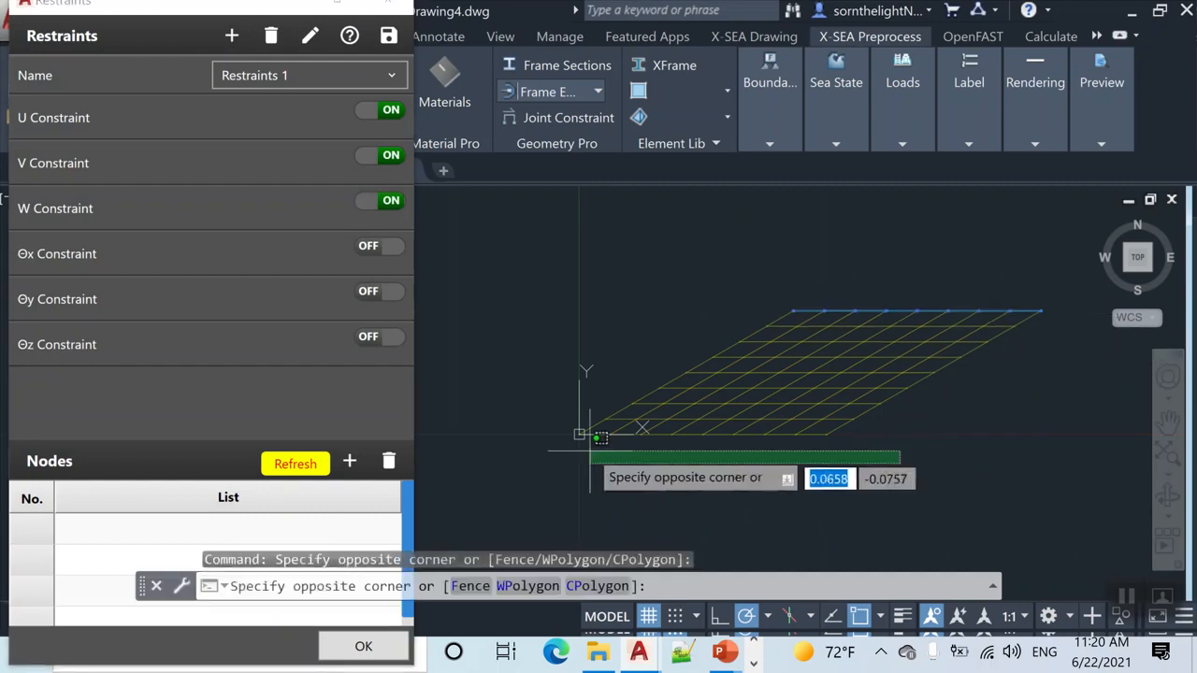
{"action": "left_click", "coordinate": [580, 388]}
Step: Add the remaining nodes along the mesh's left slanted edge to the selection, one small window at a time
{"action": "left_click", "coordinate": [617, 433]}
{"action": "left_click", "coordinate": [612, 391]}
{"action": "left_click", "coordinate": [638, 417]}
{"action": "left_click", "coordinate": [648, 379]}
{"action": "left_click", "coordinate": [663, 383]}
{"action": "left_click", "coordinate": [652, 378]}
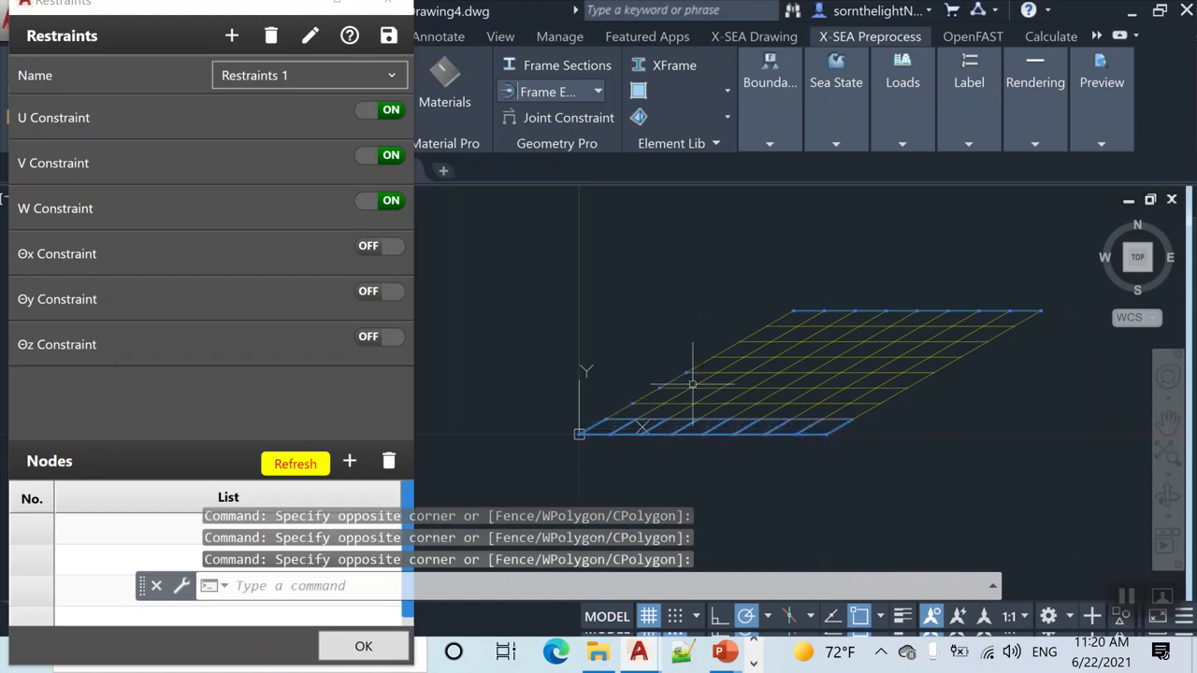
{"action": "left_click", "coordinate": [722, 367]}
{"action": "left_click", "coordinate": [730, 342]}
{"action": "left_click", "coordinate": [744, 346]}
{"action": "left_click", "coordinate": [761, 320]}
{"action": "left_click", "coordinate": [769, 329]}
Step: Add the remaining nodes along the mesh's right slanted edge to the selection with small crossing windows
{"action": "left_click", "coordinate": [875, 435]}
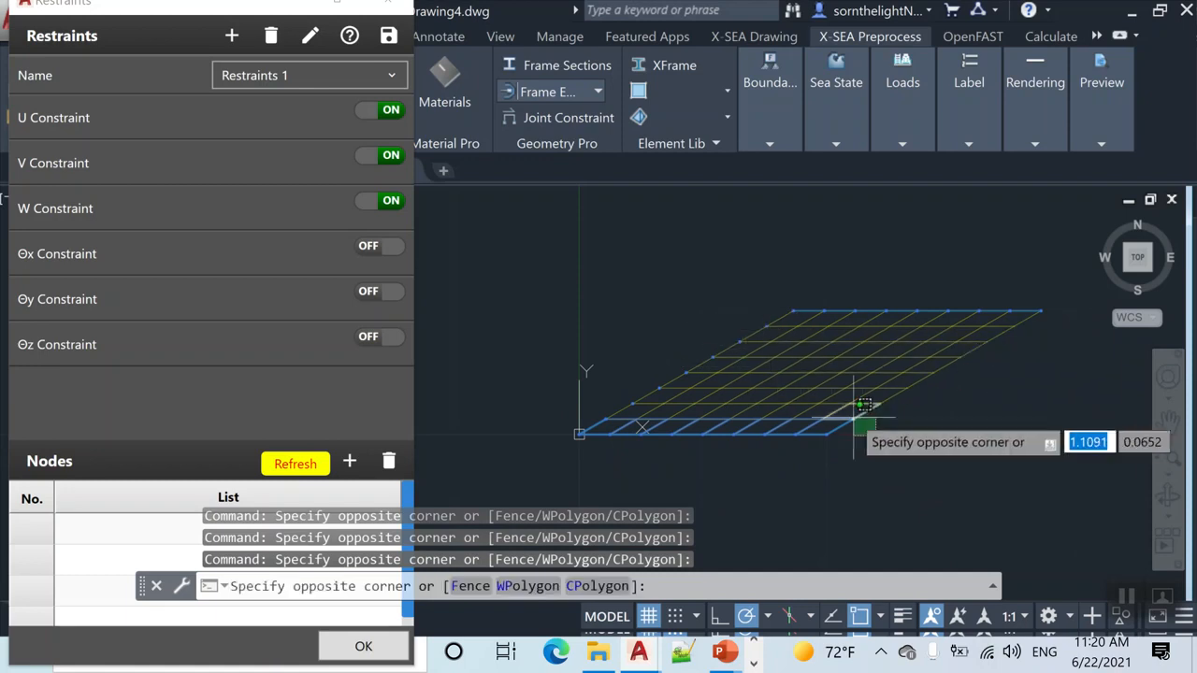
{"action": "left_click", "coordinate": [842, 413]}
{"action": "left_click", "coordinate": [900, 406]}
{"action": "left_click", "coordinate": [870, 400]}
{"action": "left_click", "coordinate": [927, 389]}
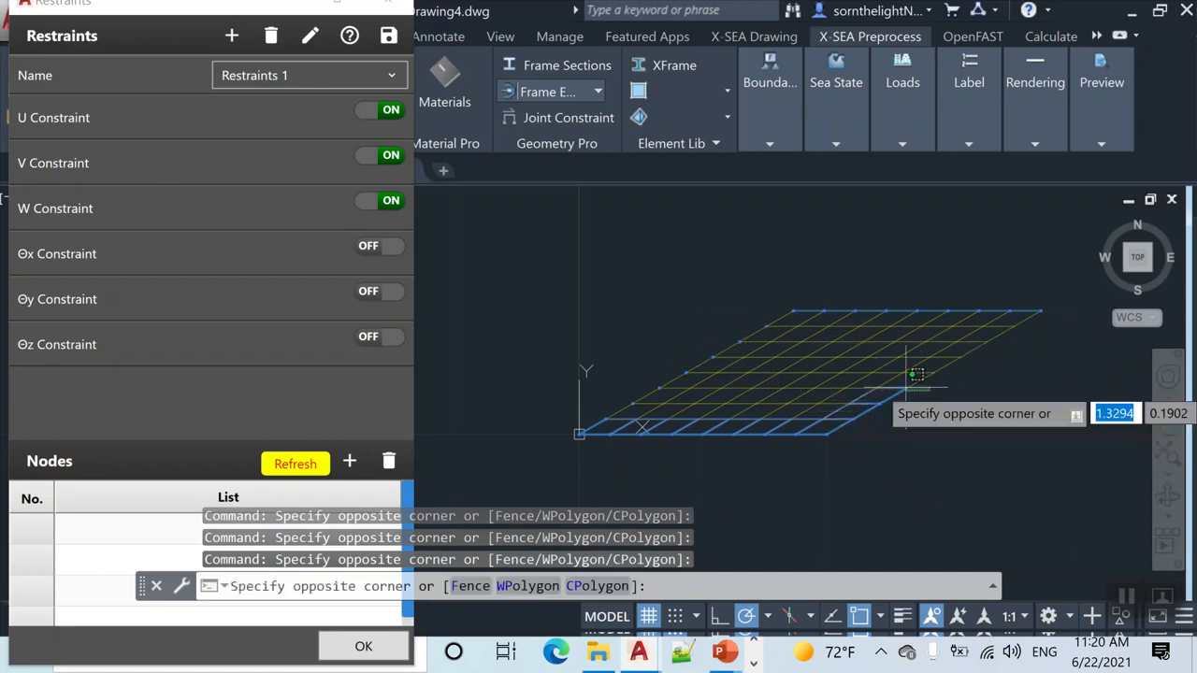
{"action": "left_click", "coordinate": [898, 373]}
{"action": "left_click", "coordinate": [947, 390]}
{"action": "left_click", "coordinate": [921, 363]}
{"action": "left_click", "coordinate": [977, 373]}
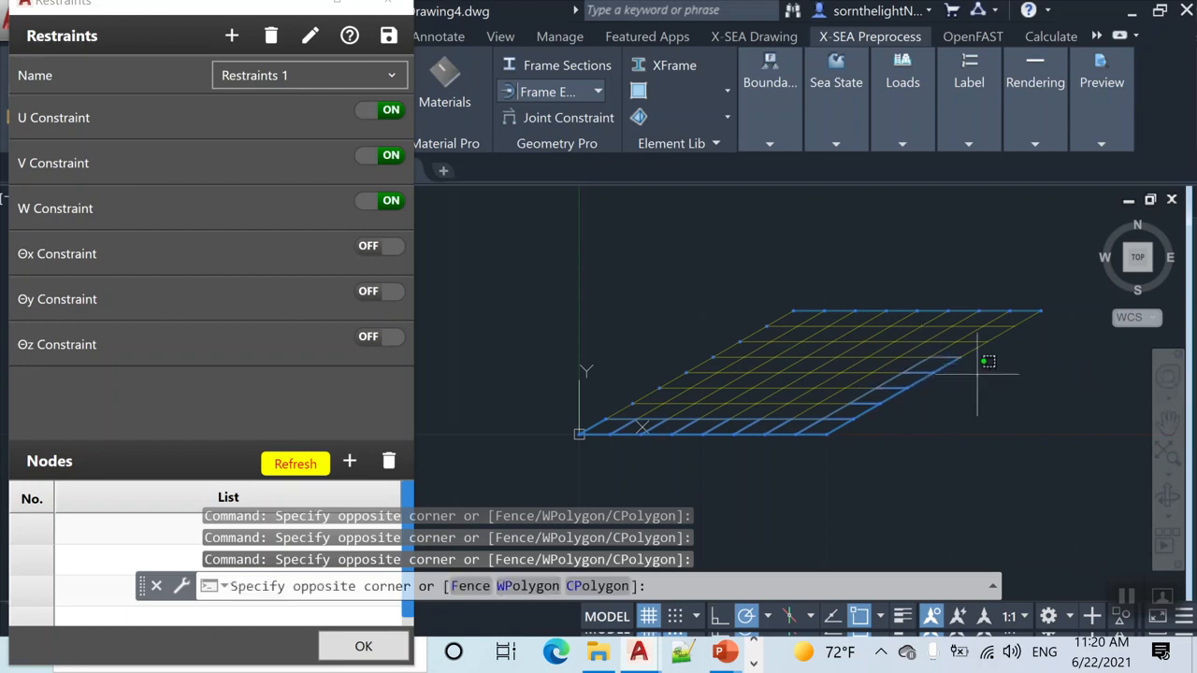
{"action": "left_click", "coordinate": [951, 353]}
{"action": "left_click", "coordinate": [1001, 363]}
{"action": "left_click", "coordinate": [976, 340]}
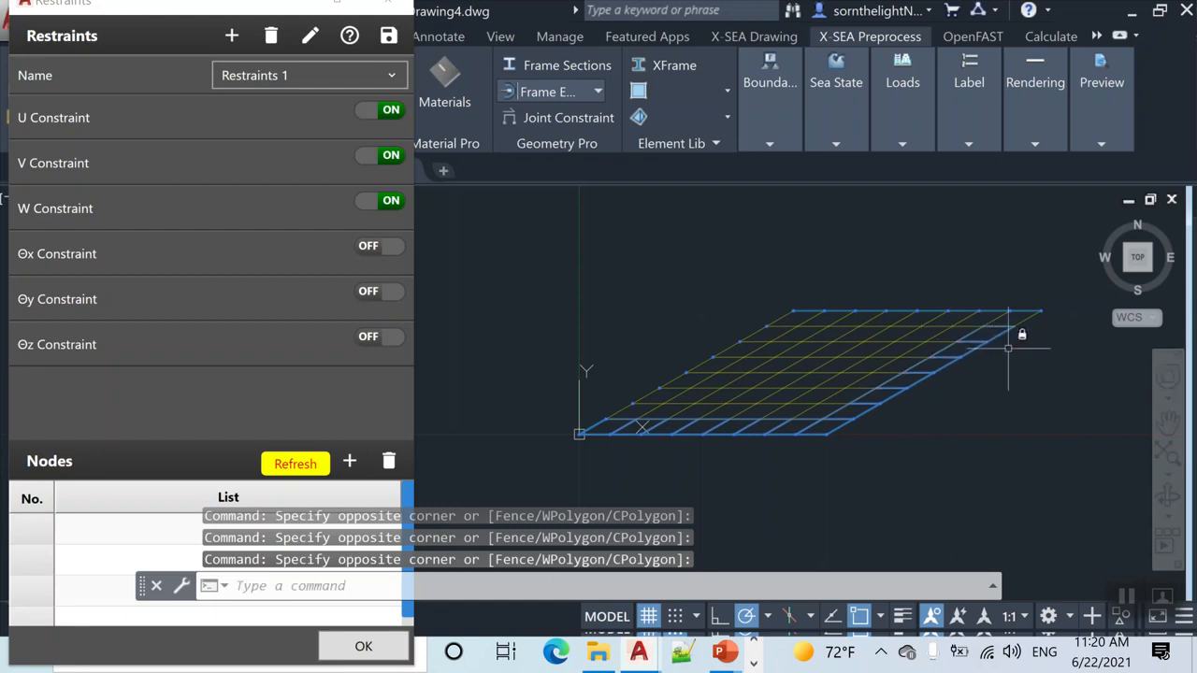
{"action": "left_click", "coordinate": [1010, 347]}
{"action": "left_click", "coordinate": [1018, 311]}
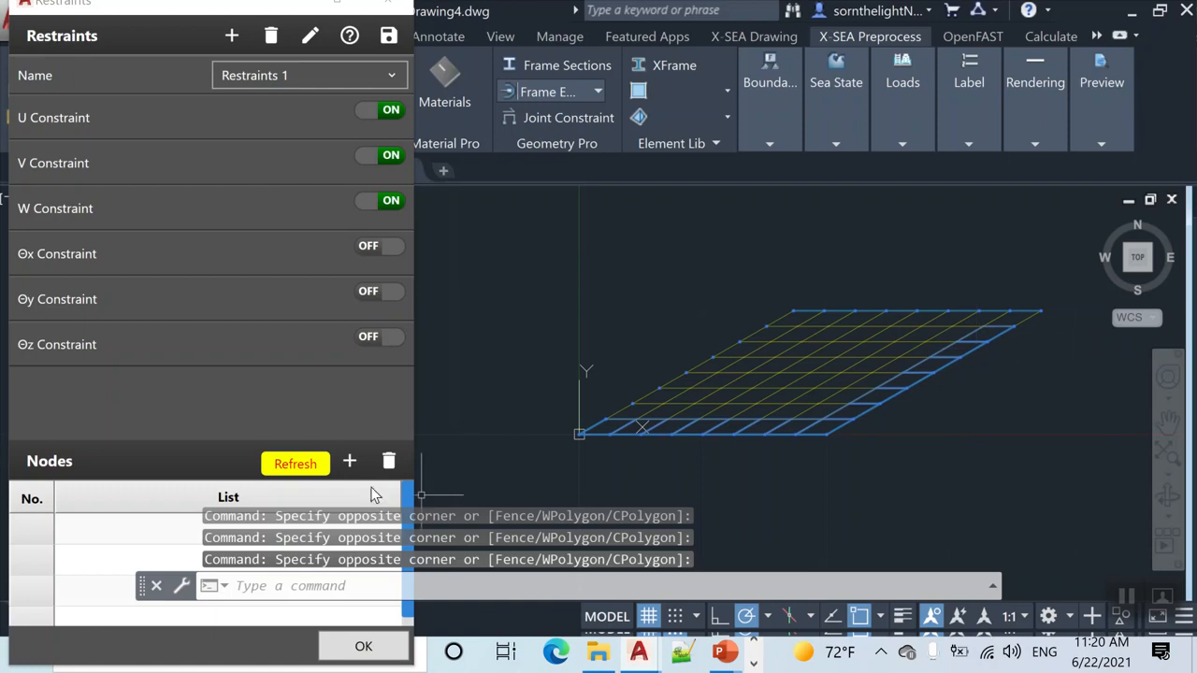
Step: Assign the selected boundary nodes to Restraints 1, review the node list to its end, and close the restraints settings
{"action": "left_click", "coordinate": [349, 461]}
{"action": "left_click_drag", "start_coordinate": [408, 517], "coordinate": [408, 623]}
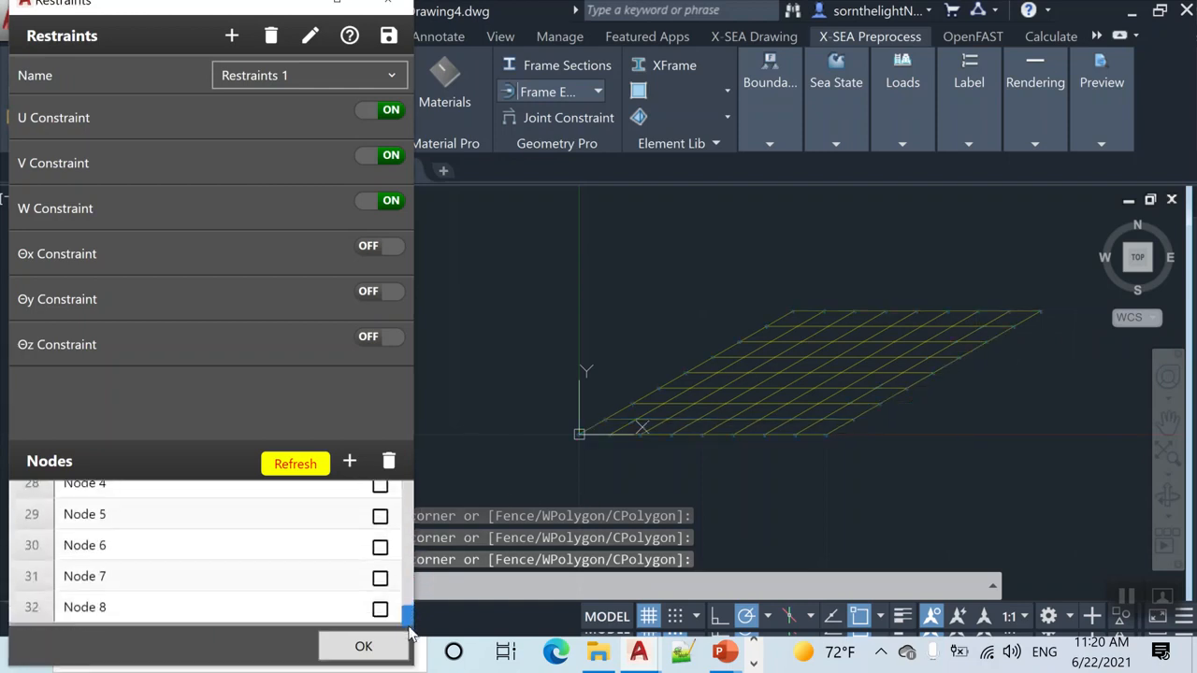
{"action": "left_click", "coordinate": [394, 9]}
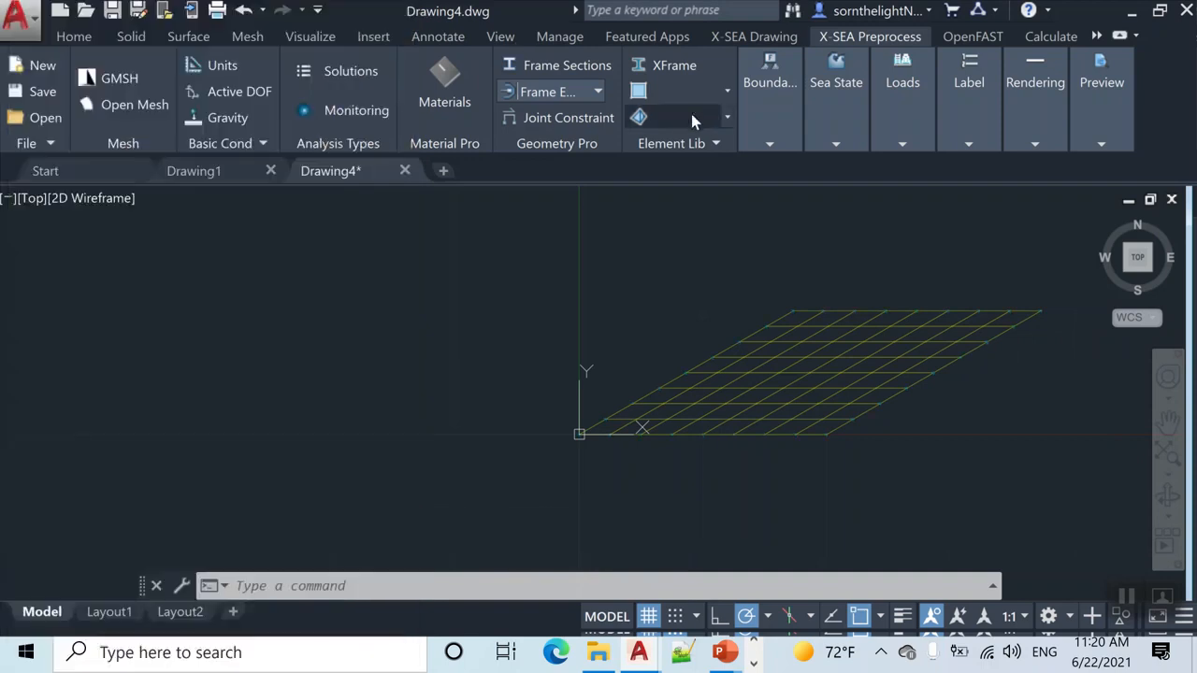
Step: Create General Load Case 1 under General Loads with the shell element load type Uniform Traction Load
{"action": "left_click", "coordinate": [902, 144]}
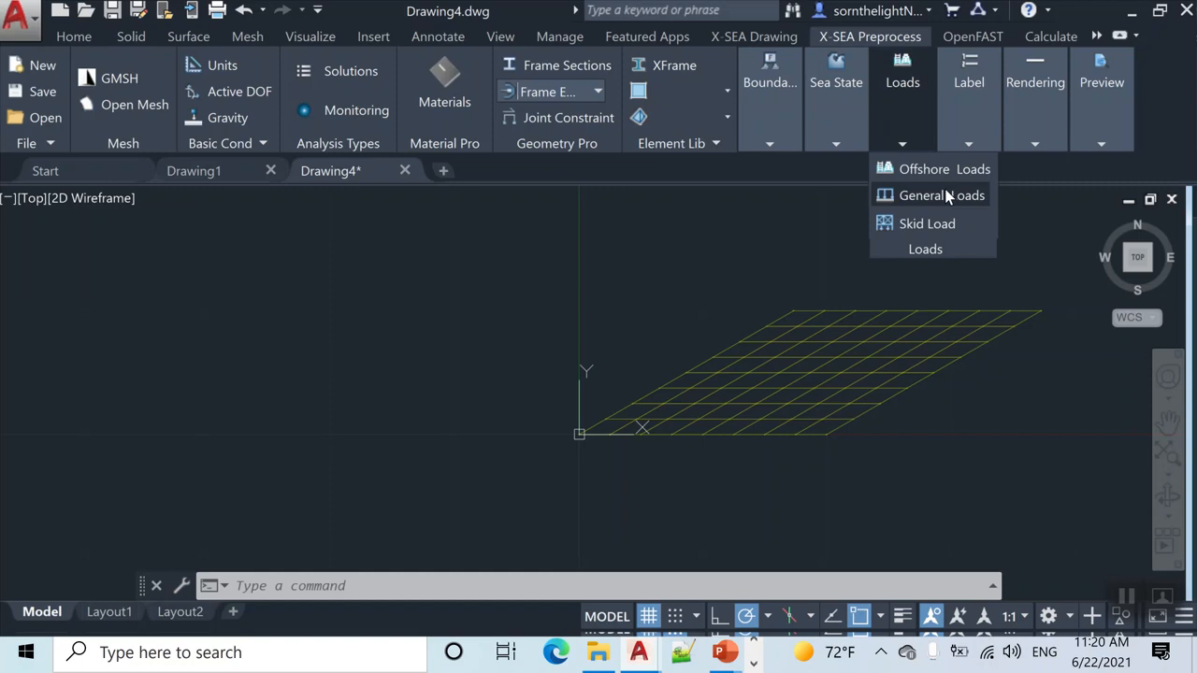
{"action": "left_click", "coordinate": [947, 196]}
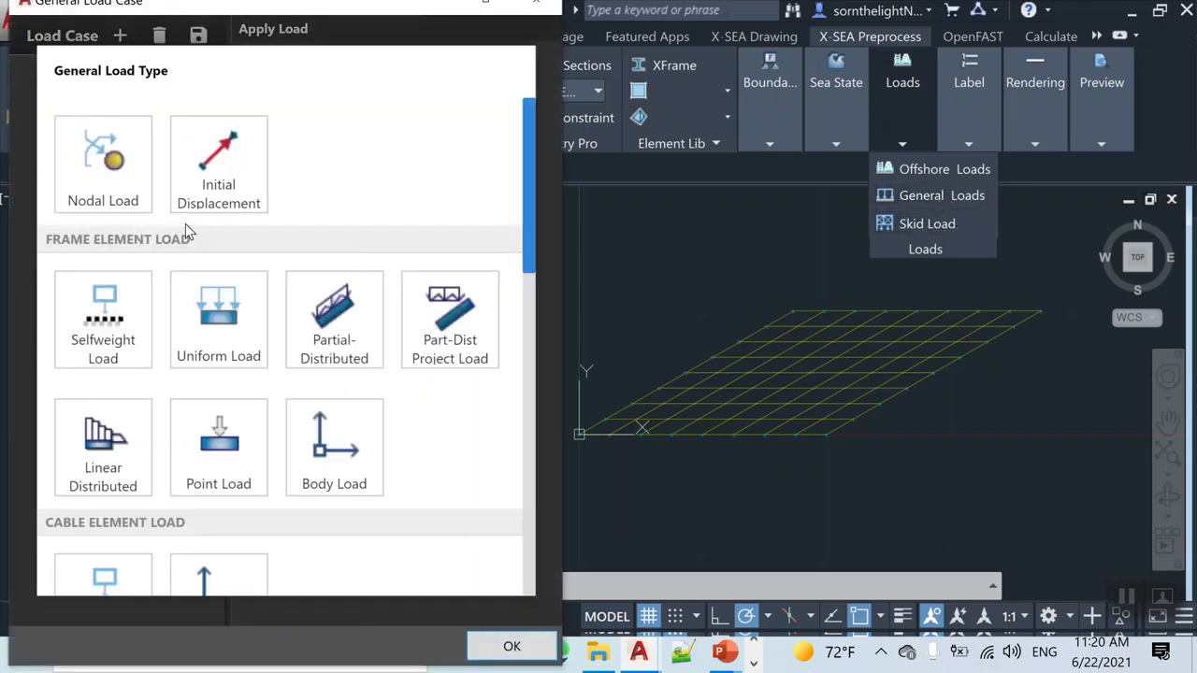
{"action": "left_click", "coordinate": [89, 194]}
{"action": "scroll", "coordinate": [275, 350], "scroll_direction": "down", "scroll_amount": 5}
{"action": "left_click", "coordinate": [109, 253]}
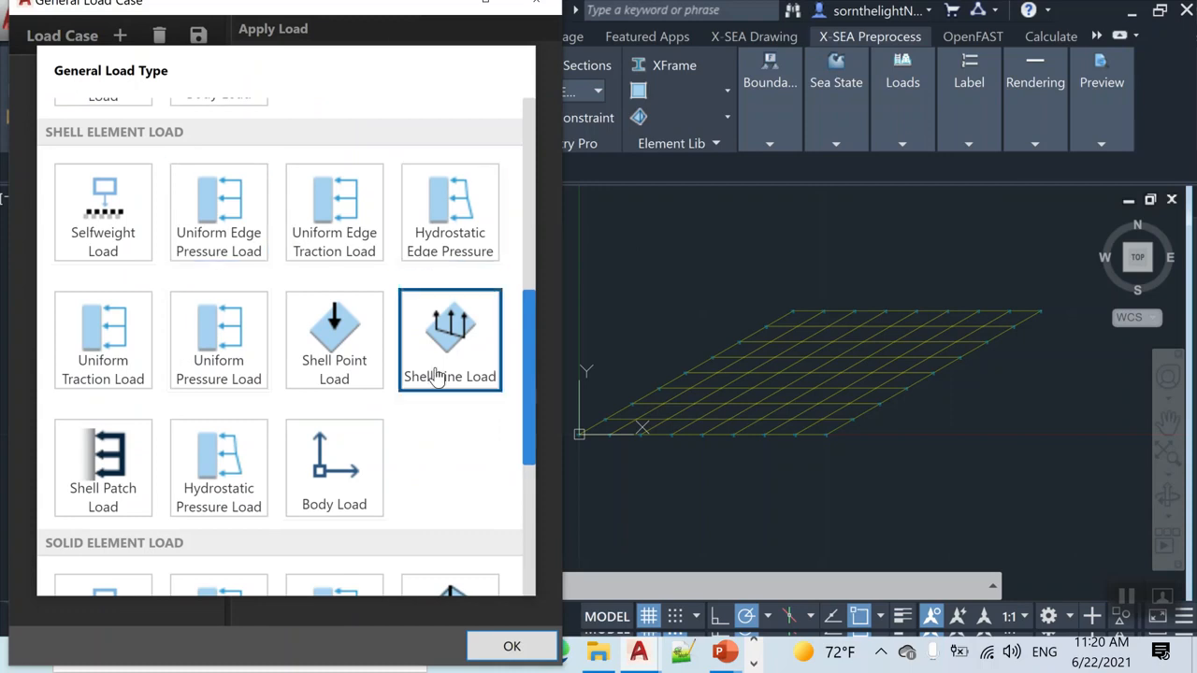
{"action": "double_click", "coordinate": [125, 375]}
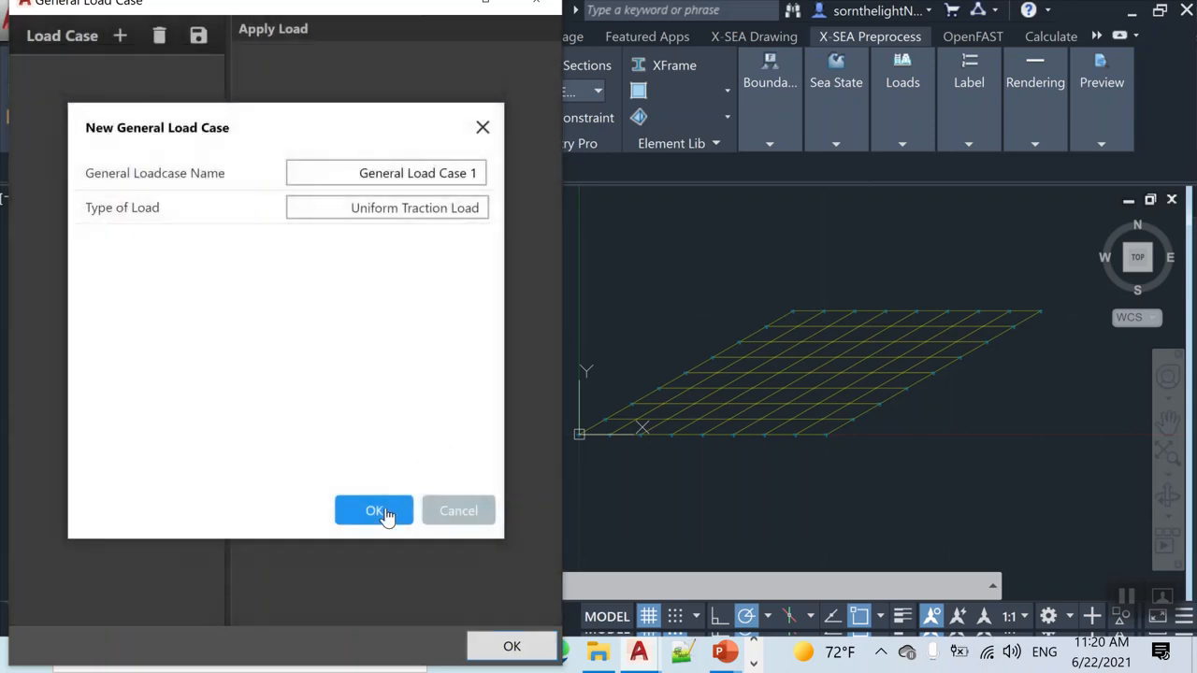
{"action": "left_click", "coordinate": [374, 510]}
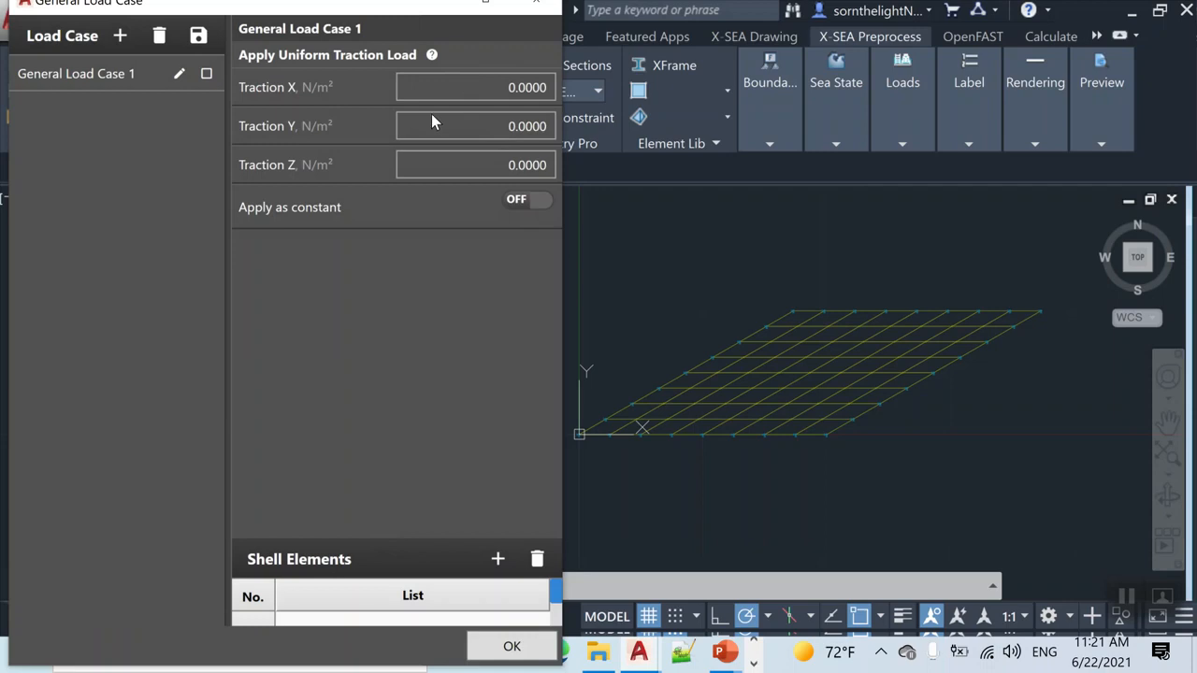
Step: Set Traction Z to -1 N/m² in General Load Case 1 and assign all shell elements of the mesh to it
{"action": "left_click", "coordinate": [479, 165]}
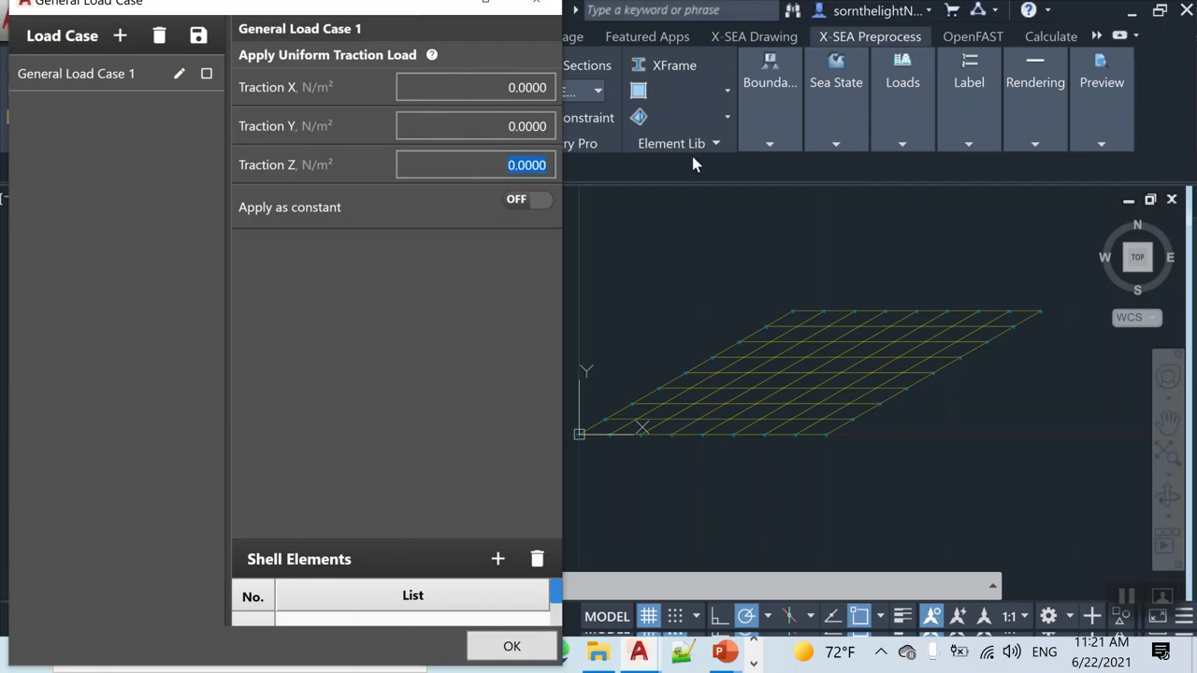
{"action": "type", "text": "-1"}
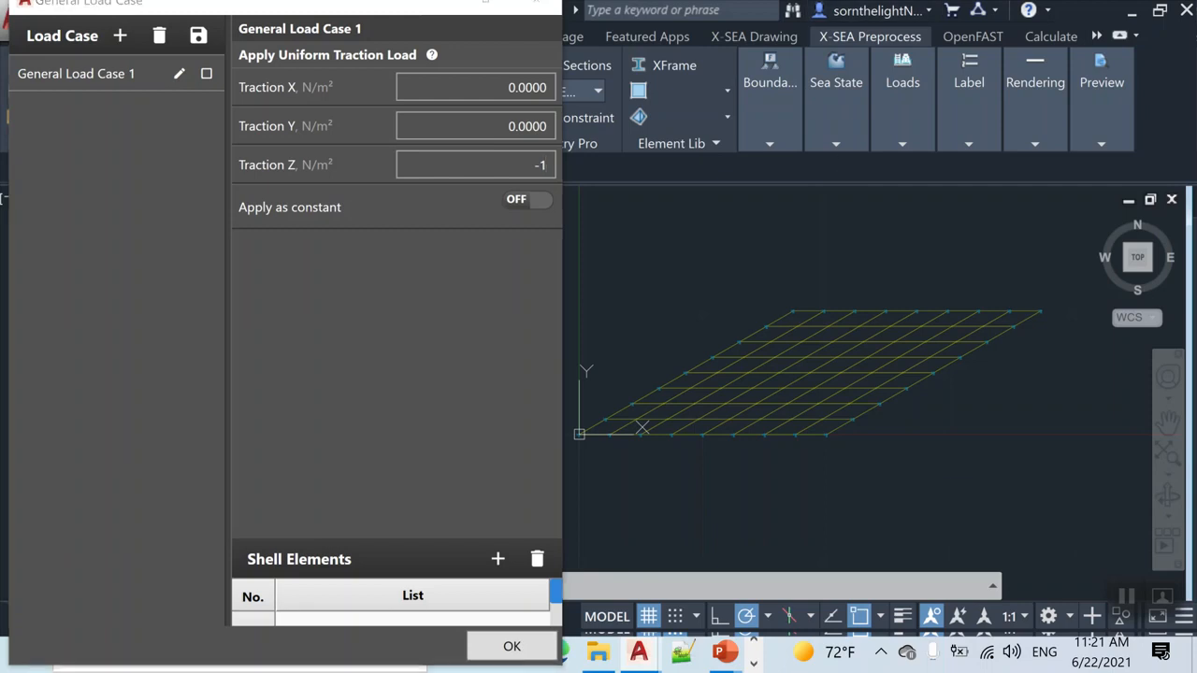
{"action": "left_click", "coordinate": [1118, 508]}
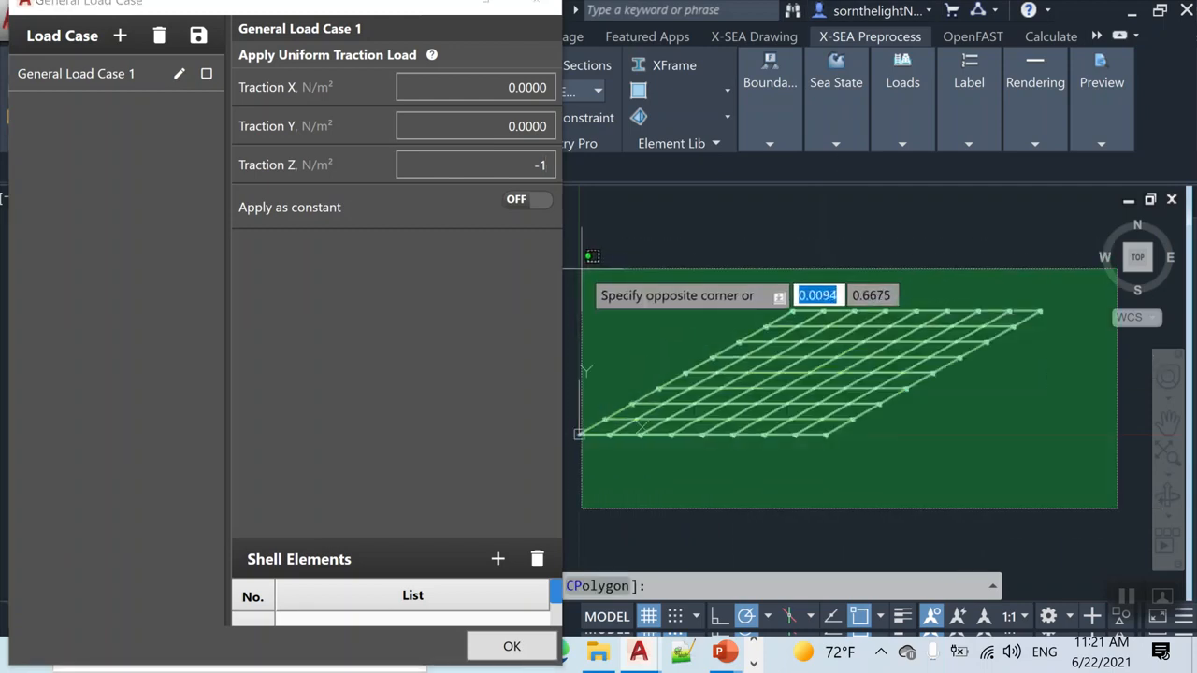
{"action": "left_click", "coordinate": [582, 269]}
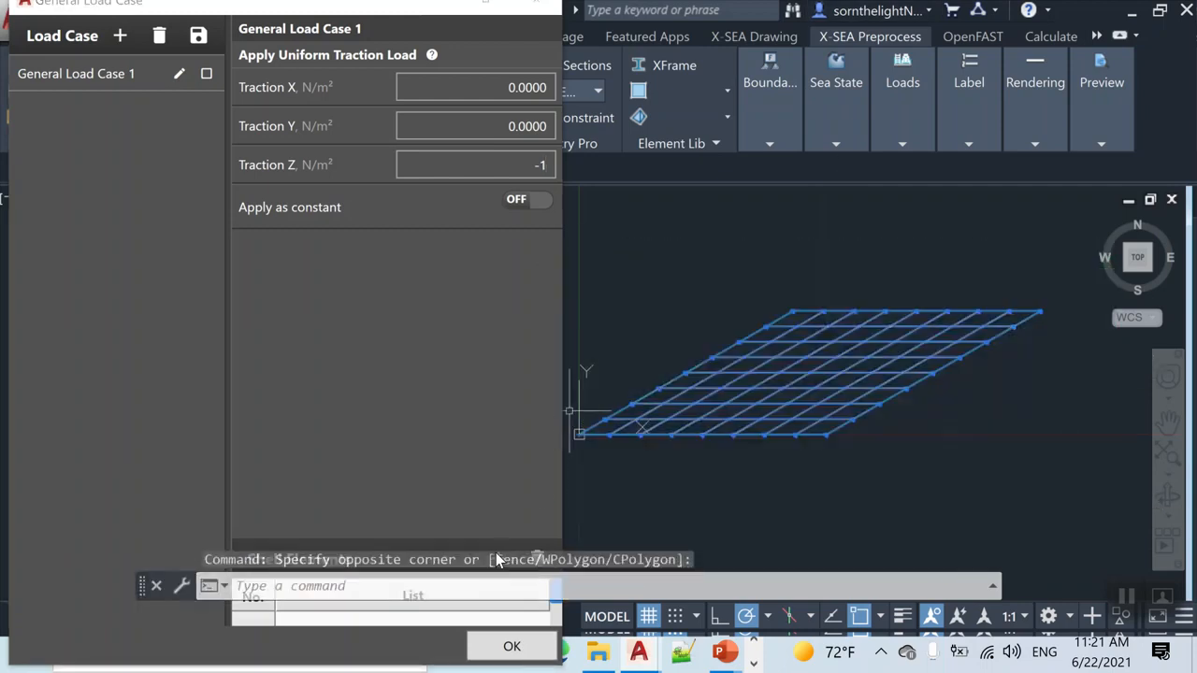
{"action": "left_click_drag", "start_coordinate": [384, 9], "coordinate": [360, 27]}
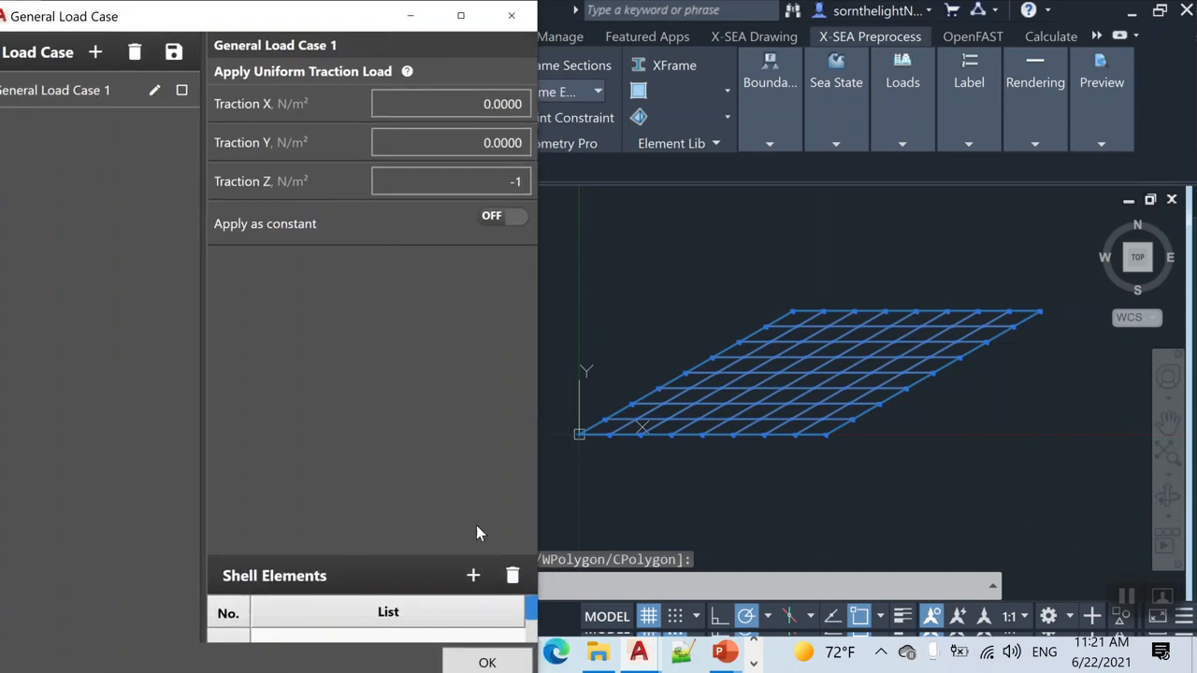
{"action": "left_click", "coordinate": [473, 574]}
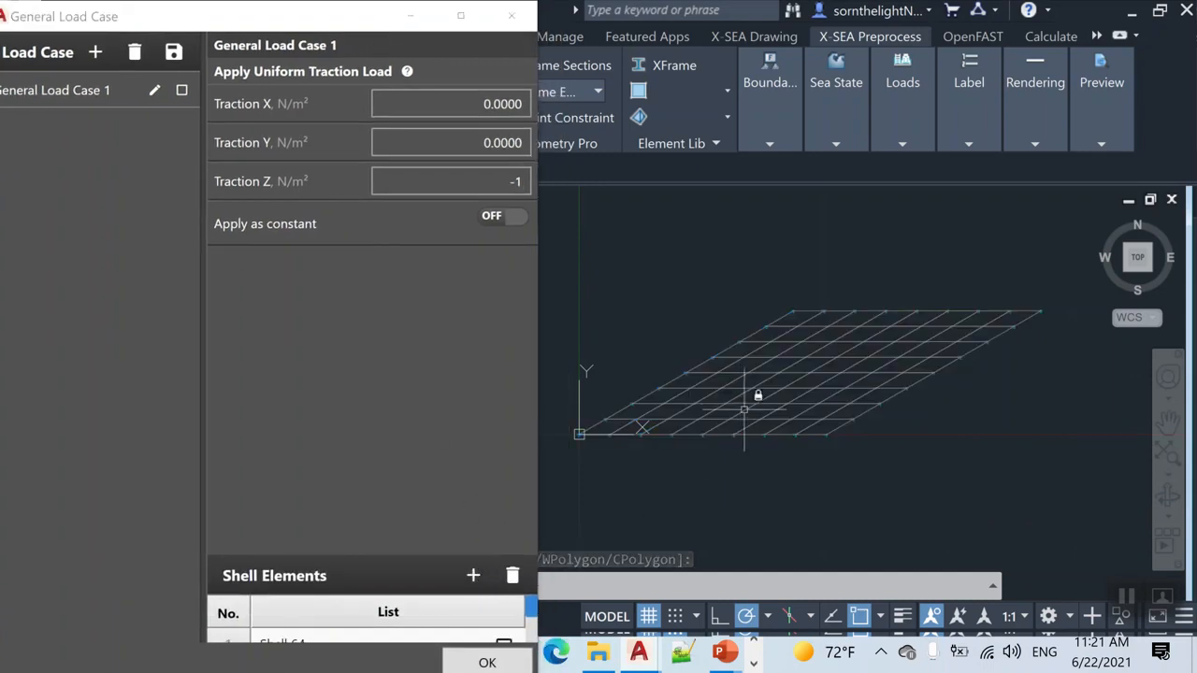
{"action": "left_click", "coordinate": [101, 105]}
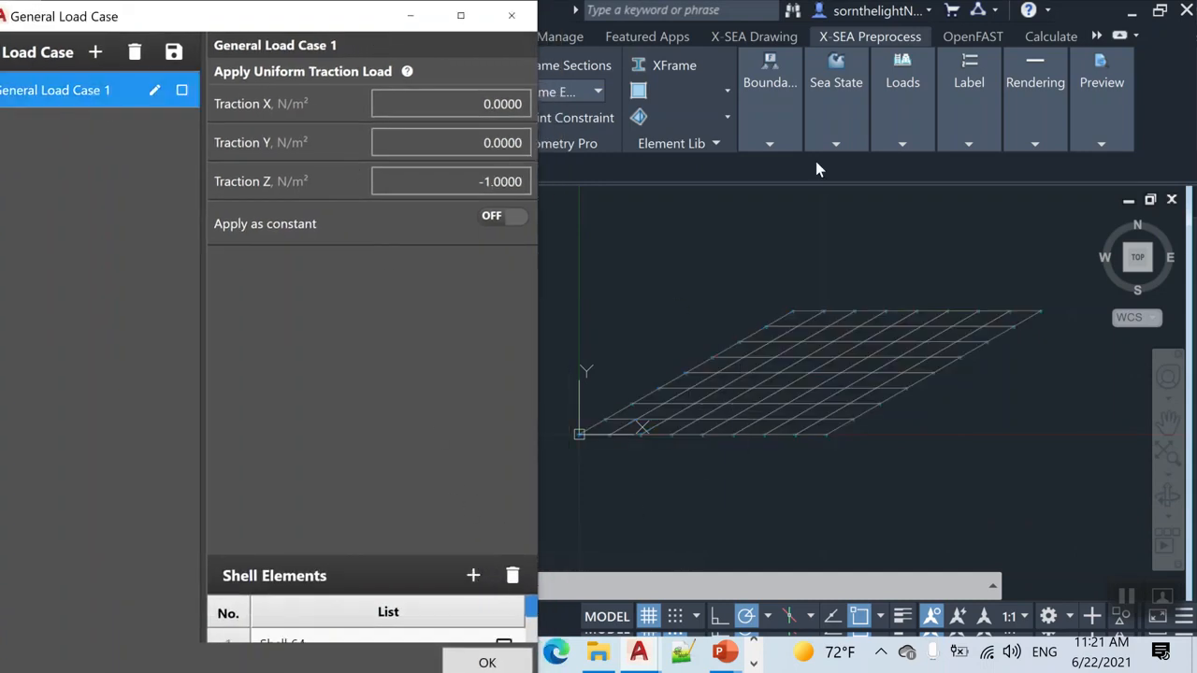
{"action": "left_click", "coordinate": [1137, 261]}
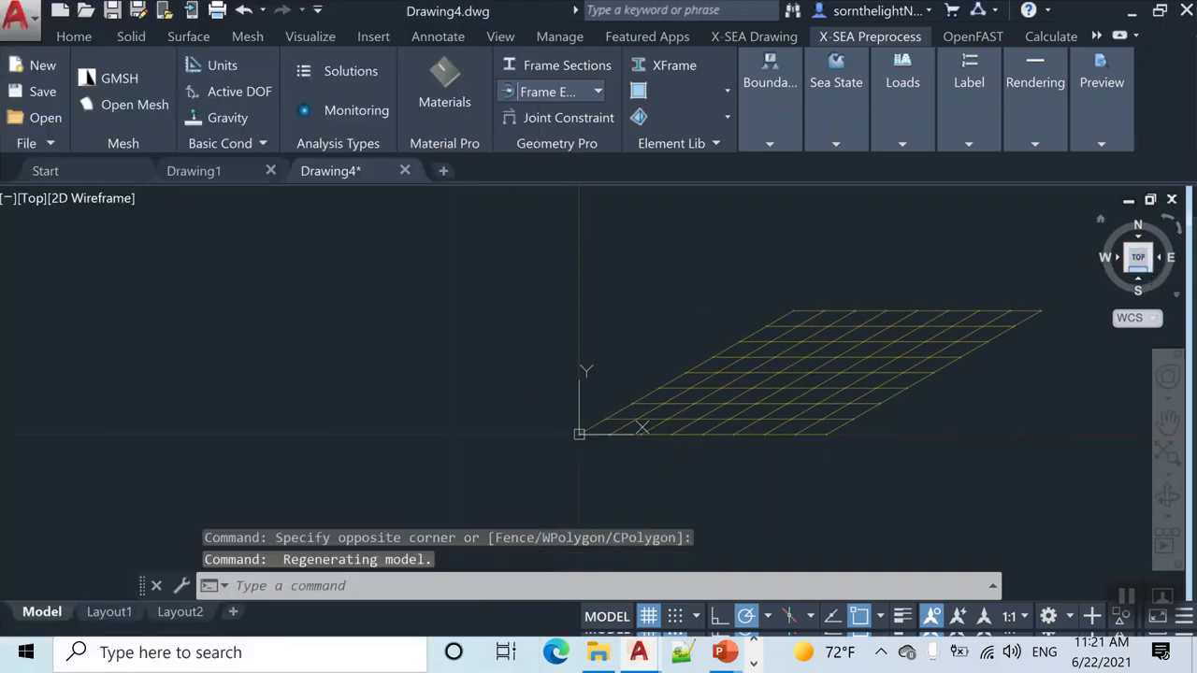
Step: Reopen General Load Case 1, inspect the traction load on the plate from a tilted view, and close the load settings
{"action": "left_click", "coordinate": [902, 98]}
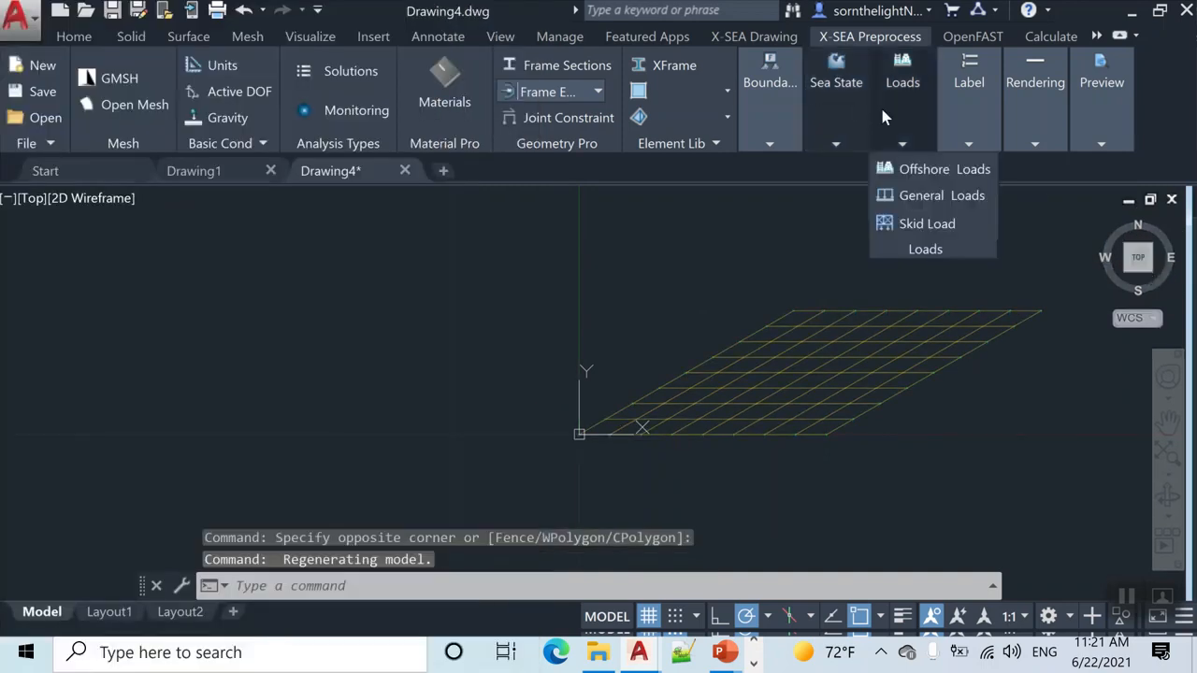
{"action": "left_click", "coordinate": [926, 193]}
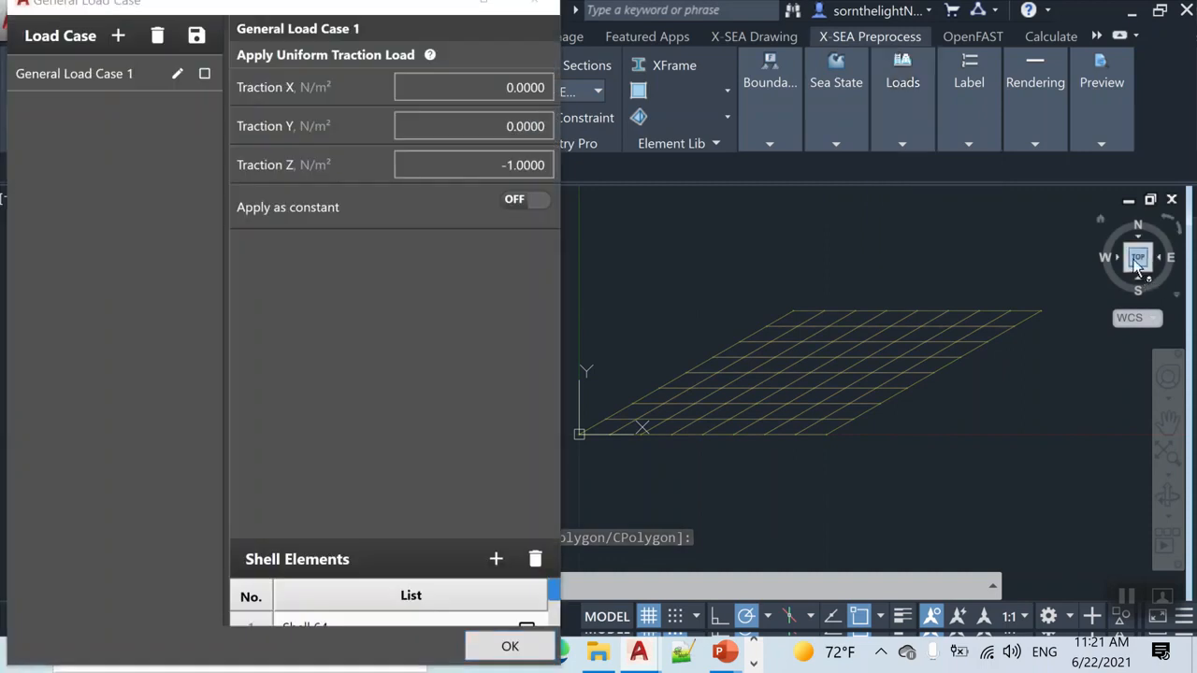
{"action": "mouse_move", "coordinate": [1134, 260]}
{"action": "left_mouse_down"}
{"action": "mouse_move", "coordinate": [1122, 271]}
{"action": "mouse_move", "coordinate": [1119, 217]}
{"action": "left_mouse_up"}
{"action": "left_click_drag", "start_coordinate": [1134, 279], "coordinate": [1084, 241]}
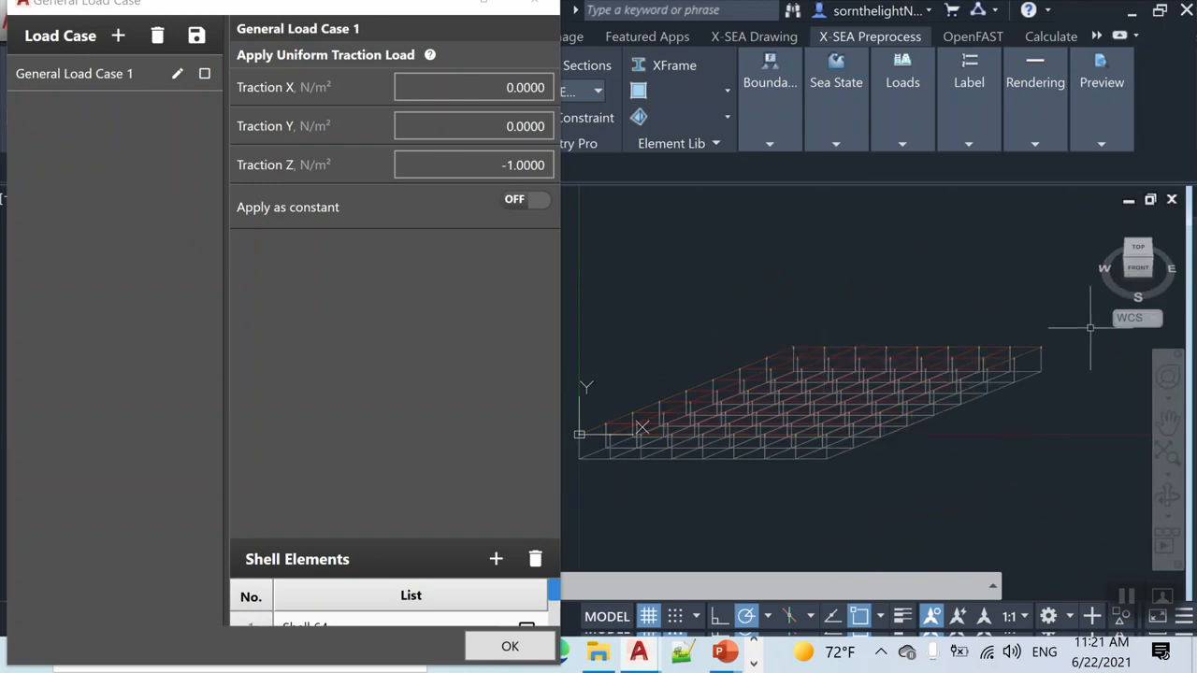
{"action": "mouse_move", "coordinate": [1138, 271]}
{"action": "left_mouse_down"}
{"action": "mouse_move", "coordinate": [1174, 274]}
{"action": "mouse_move", "coordinate": [1114, 292]}
{"action": "mouse_move", "coordinate": [1164, 270]}
{"action": "mouse_move", "coordinate": [1140, 290]}
{"action": "mouse_move", "coordinate": [1141, 279]}
{"action": "left_mouse_up"}
{"action": "left_click_drag", "start_coordinate": [346, 20], "coordinate": [348, 63]}
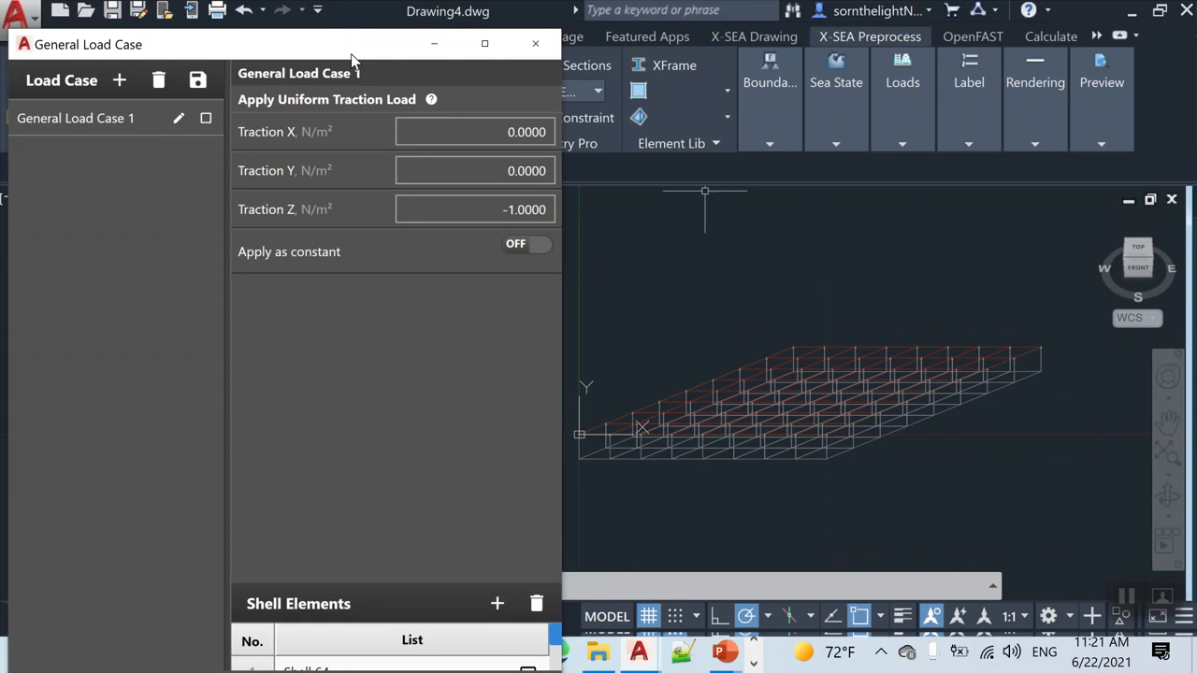
{"action": "left_click", "coordinate": [530, 44]}
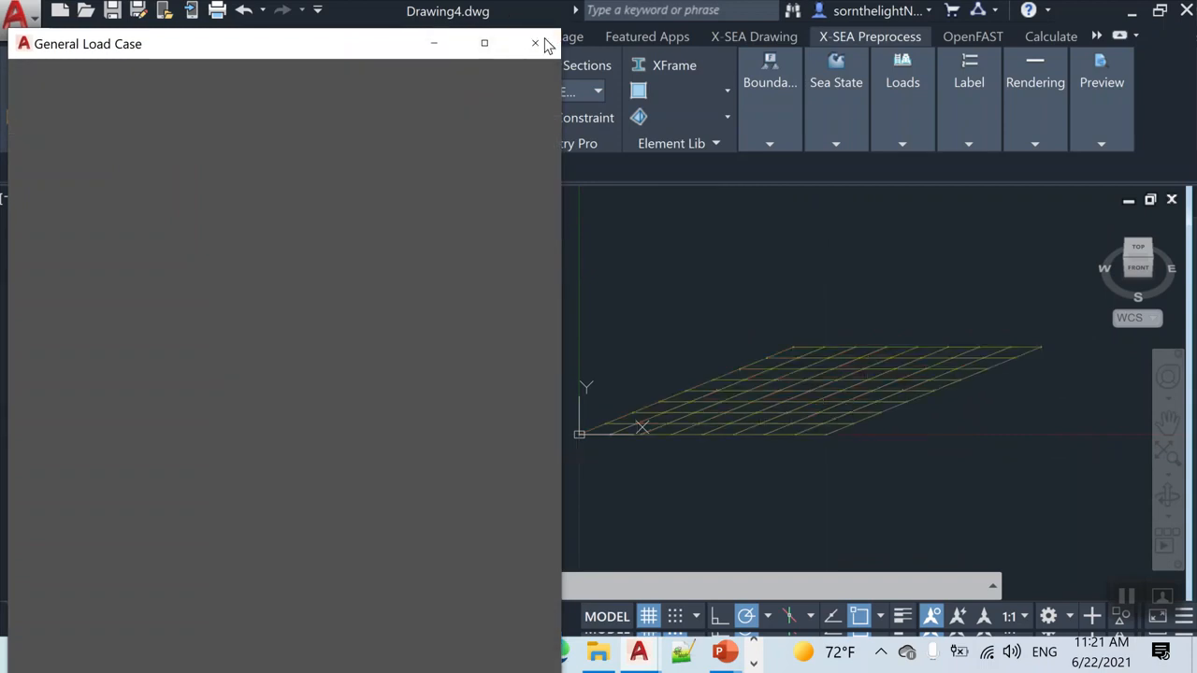
Step: Start the calculation and create a folder named Bending inside AutoCad Model Testing for the X-SEA model
{"action": "left_click", "coordinate": [1060, 37]}
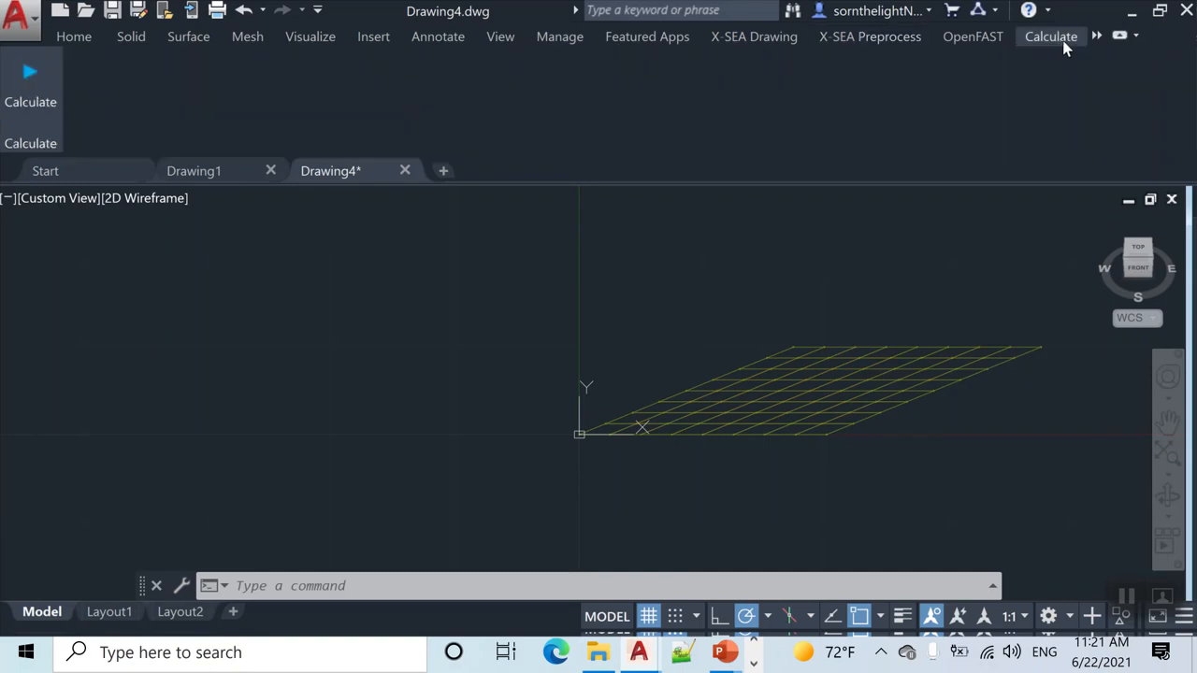
{"action": "left_click", "coordinate": [51, 99]}
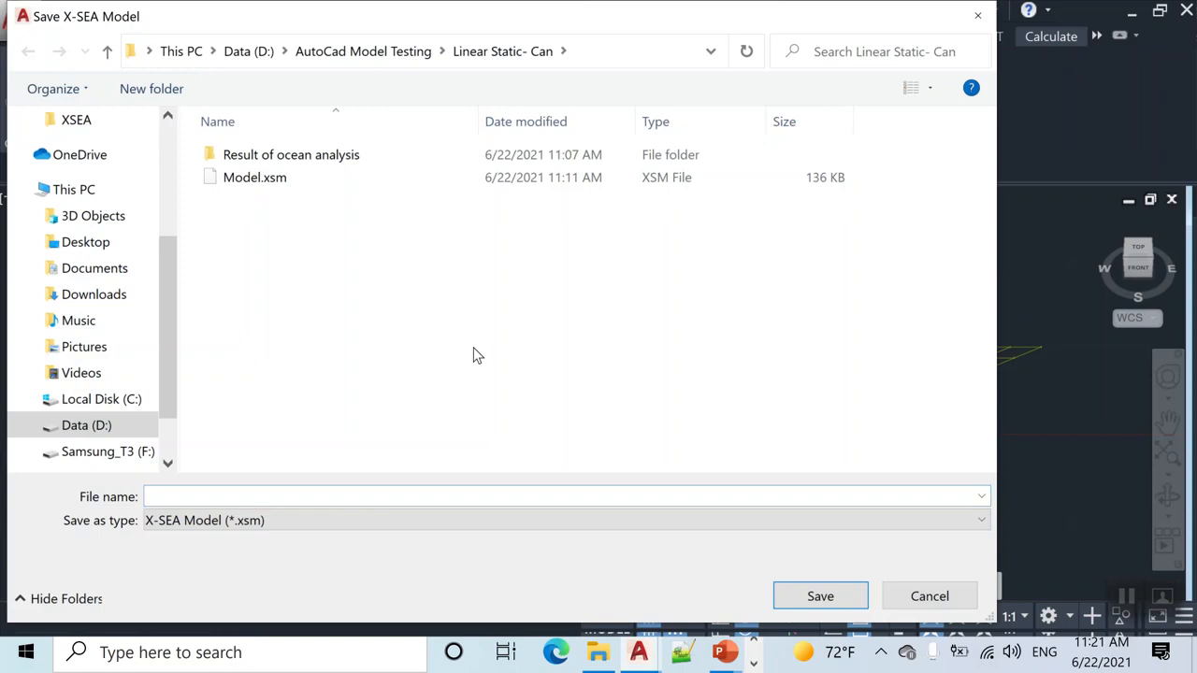
{"action": "key", "text": "alt+Up"}
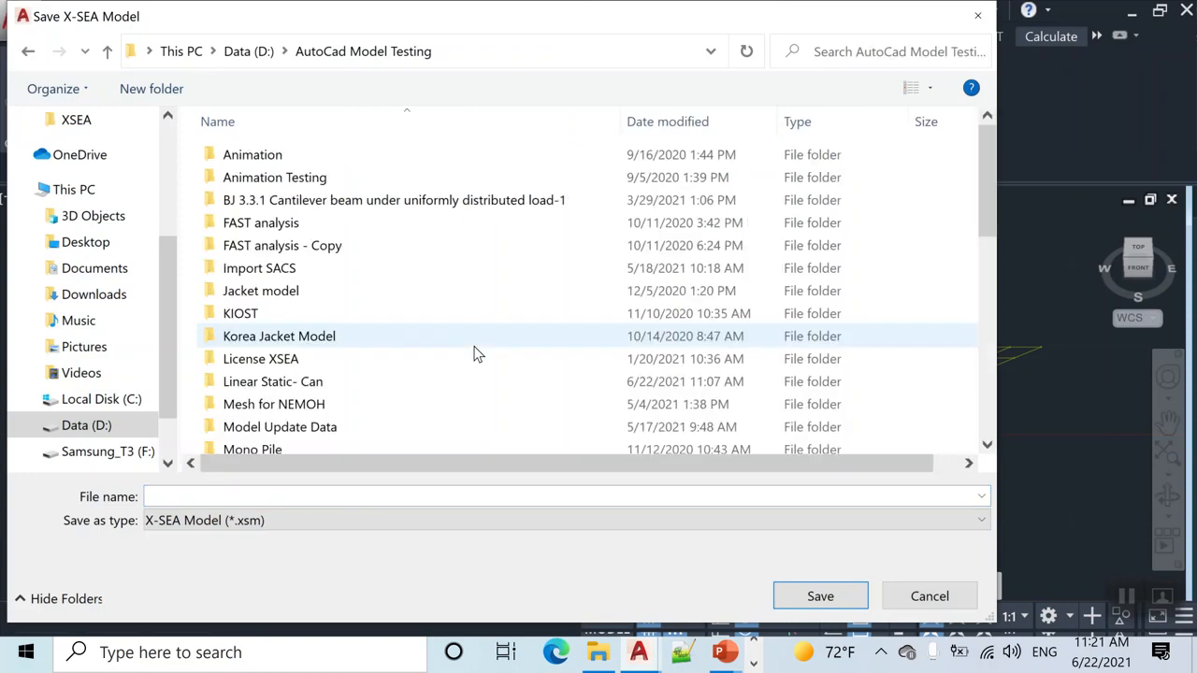
{"action": "right_click", "coordinate": [909, 242]}
{"action": "mouse_move", "coordinate": [963, 501]}
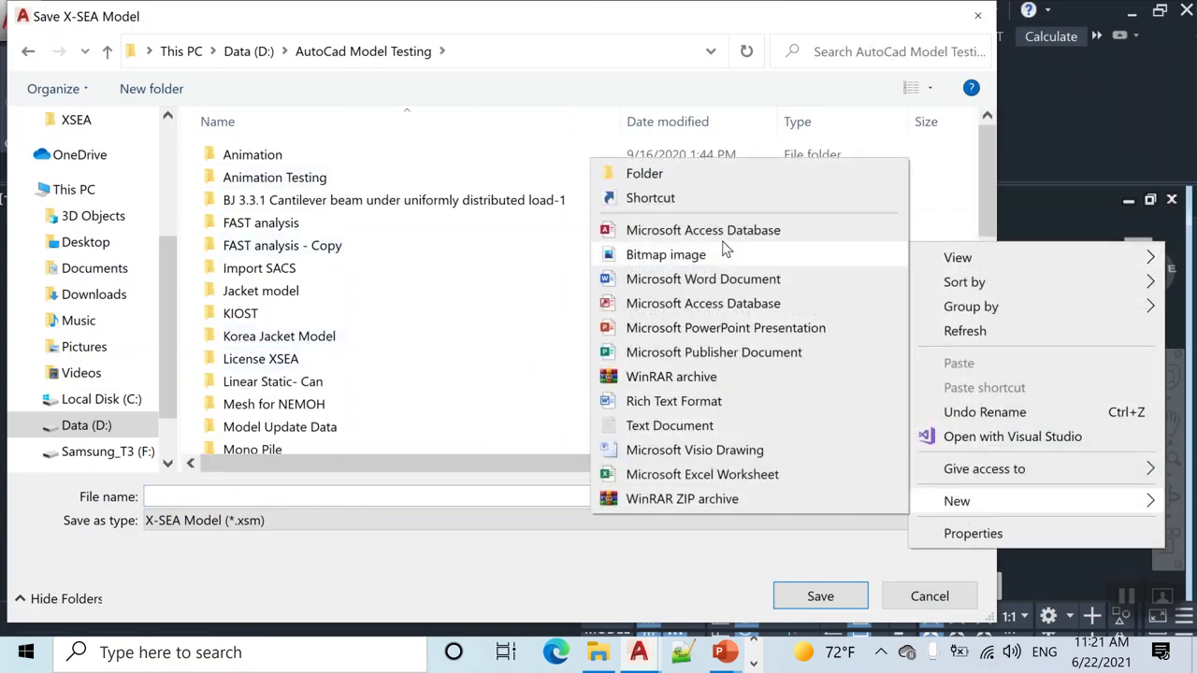
{"action": "left_click", "coordinate": [721, 176]}
{"action": "type", "text": "Be"}
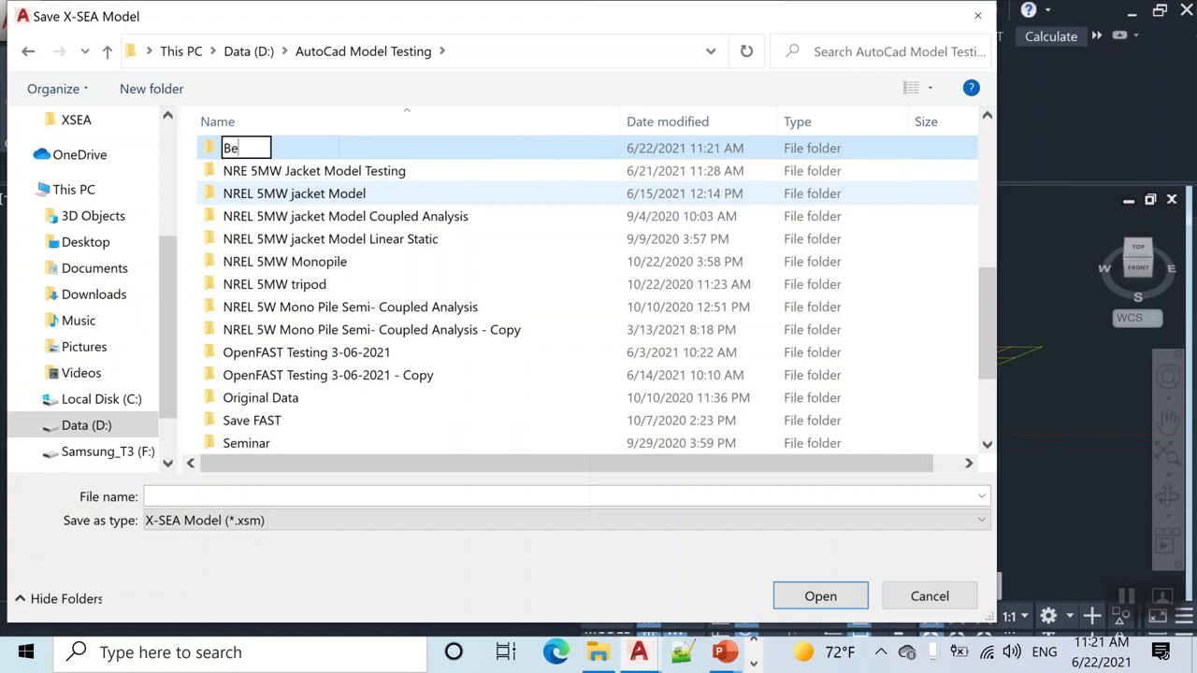
{"action": "type", "text": "ding"}
{"action": "key", "text": "BackSpace"}
{"action": "key", "text": "BackSpace"}
{"action": "key", "text": "BackSpace"}
{"action": "key", "text": "BackSpace"}
{"action": "key", "text": "BackSpace"}
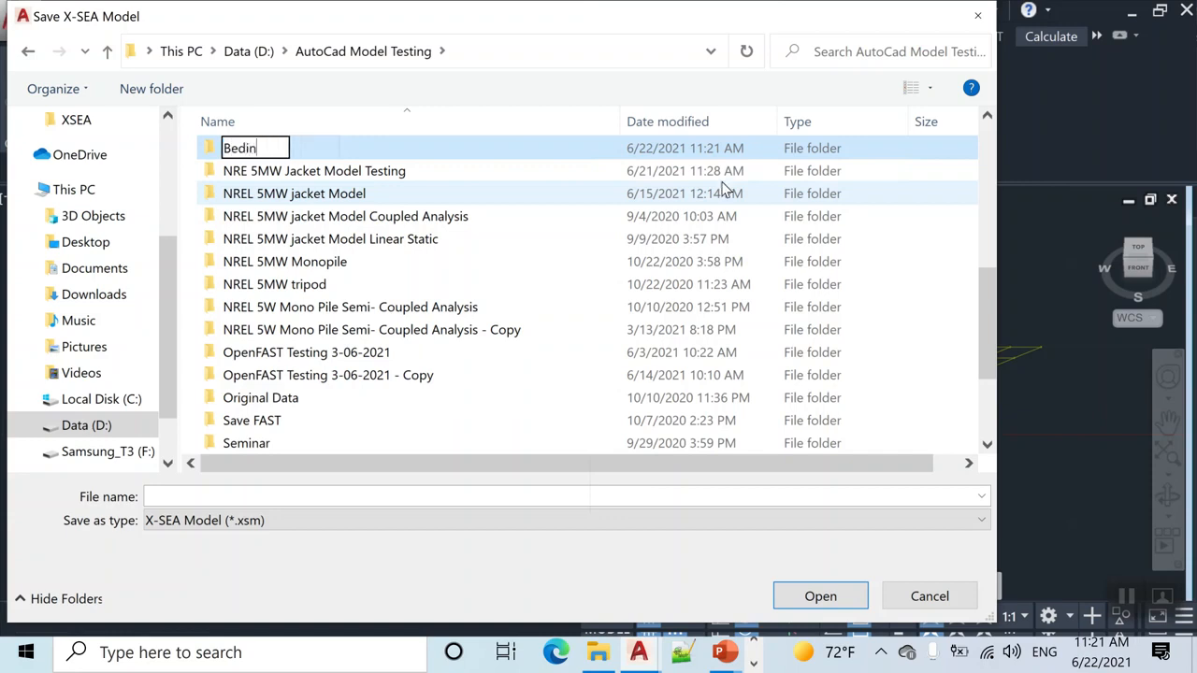
{"action": "type", "text": "nding"}
{"action": "key", "text": "Return"}
{"action": "key", "text": "Return"}
Step: Save the X-SEA model as Model in the Bending folder to run the analysis, and close the results text window
{"action": "left_click", "coordinate": [308, 493]}
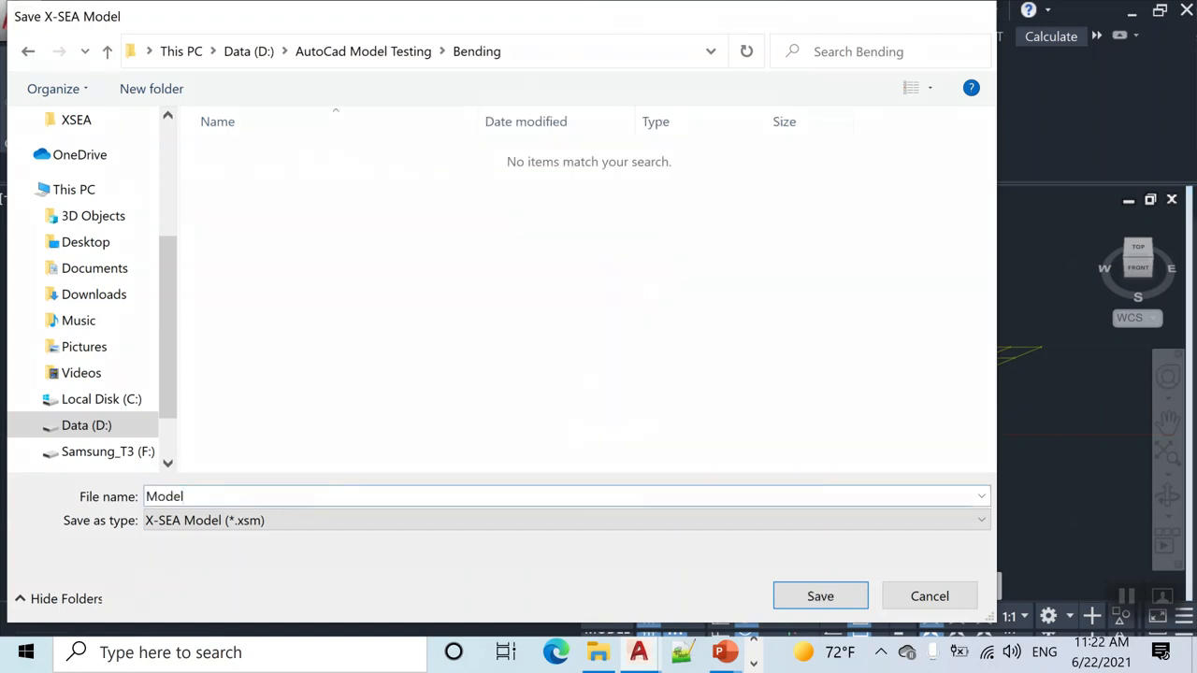
{"action": "key", "text": "Return"}
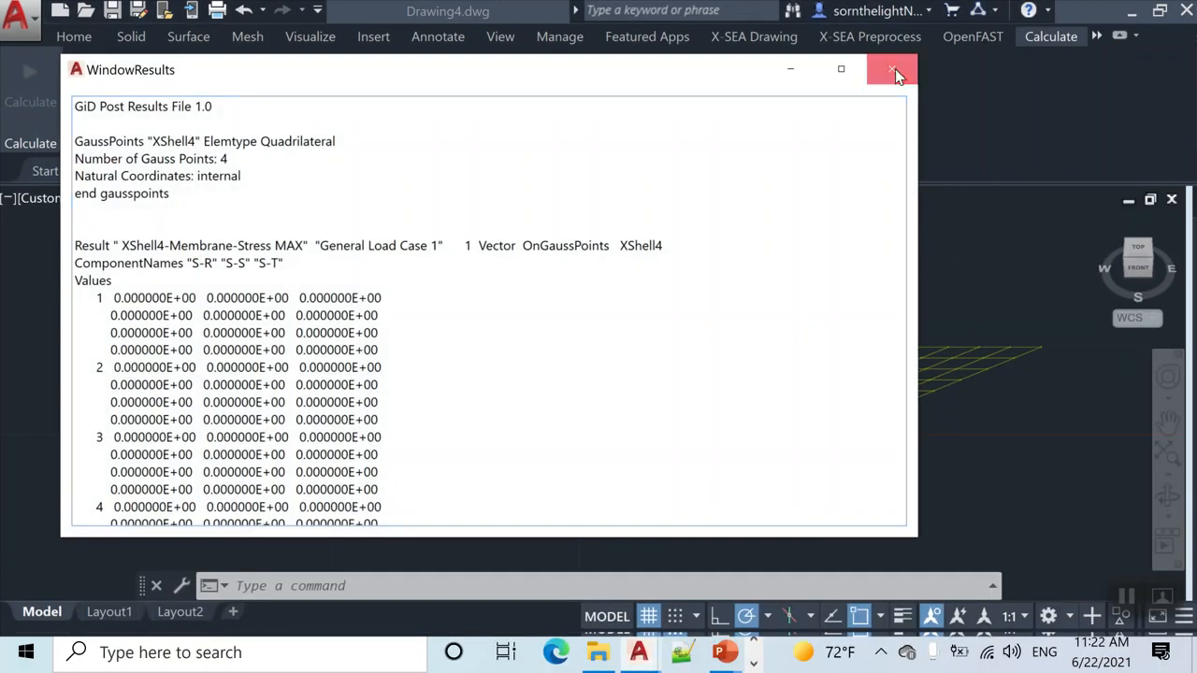
{"action": "left_click", "coordinate": [895, 71]}
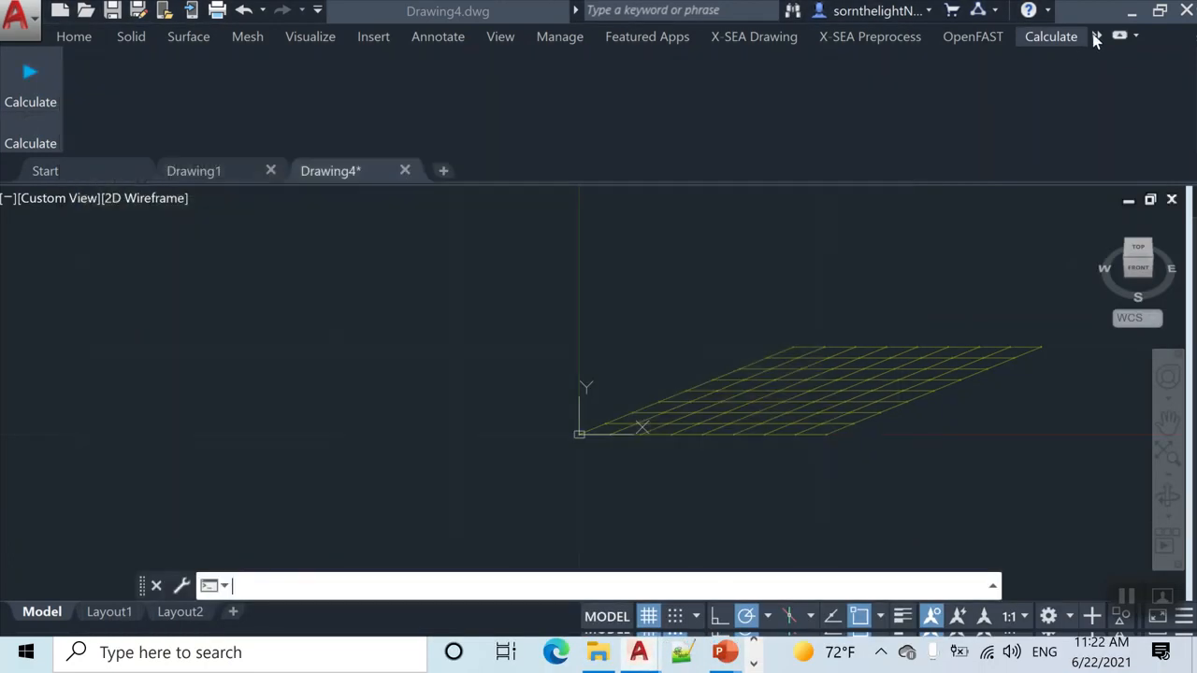
Step: Open the output diagram of the analysis and display the MAX displacement component W on the plate
{"action": "left_click", "coordinate": [1097, 35]}
{"action": "left_click", "coordinate": [1114, 58]}
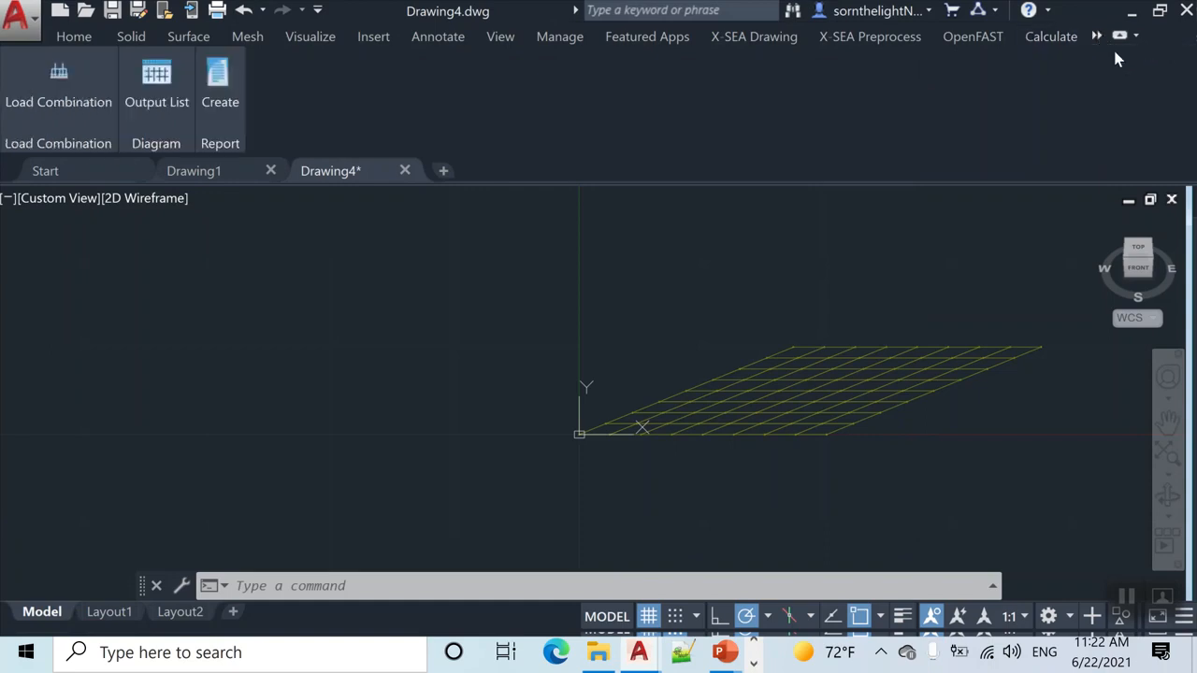
{"action": "left_click", "coordinate": [156, 106]}
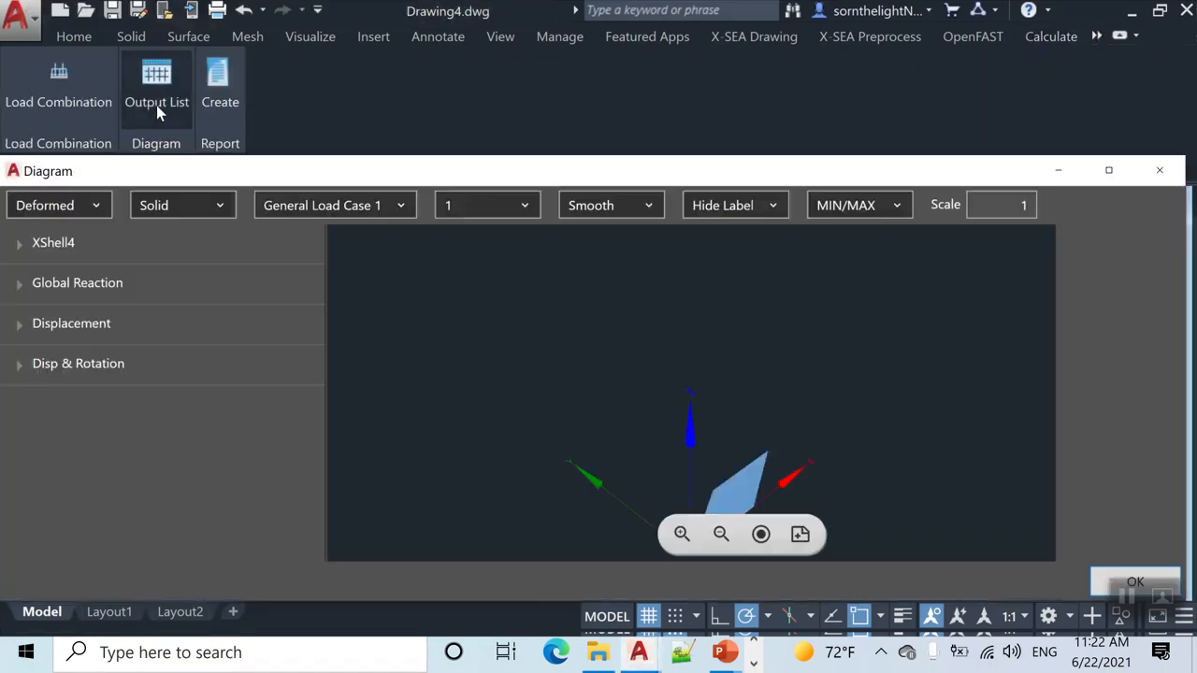
{"action": "left_click_drag", "start_coordinate": [735, 475], "coordinate": [612, 447]}
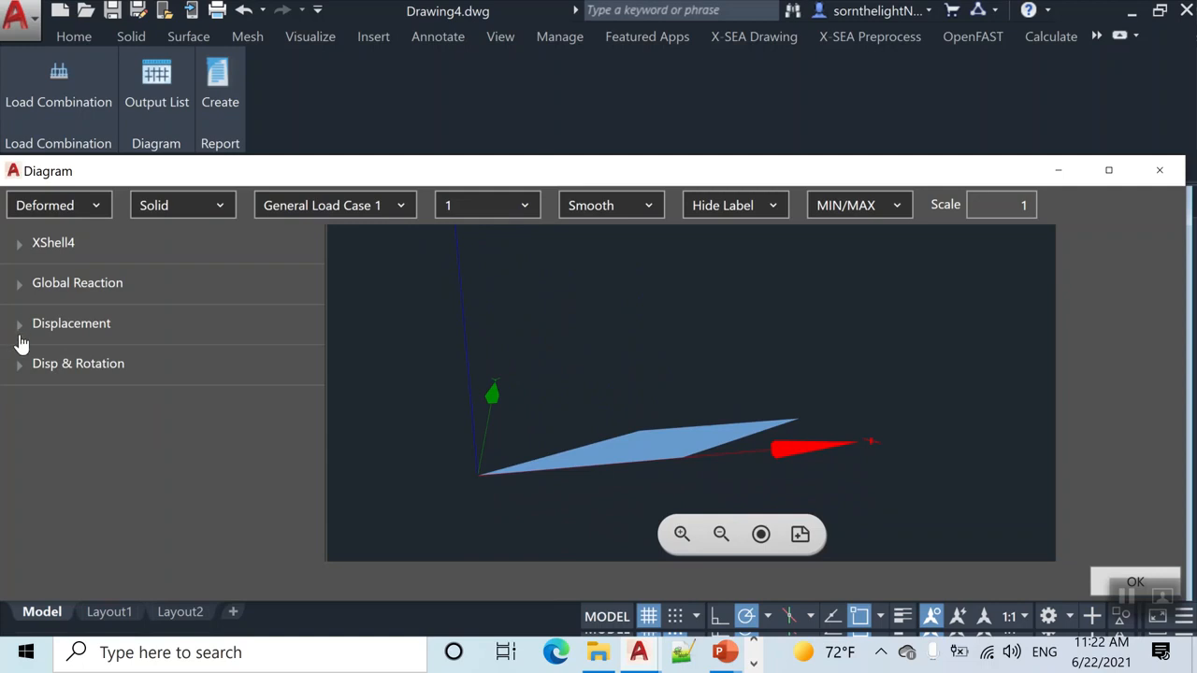
{"action": "left_click", "coordinate": [19, 325]}
{"action": "left_click", "coordinate": [56, 367]}
{"action": "scroll", "coordinate": [216, 477], "scroll_direction": "down", "scroll_amount": 2}
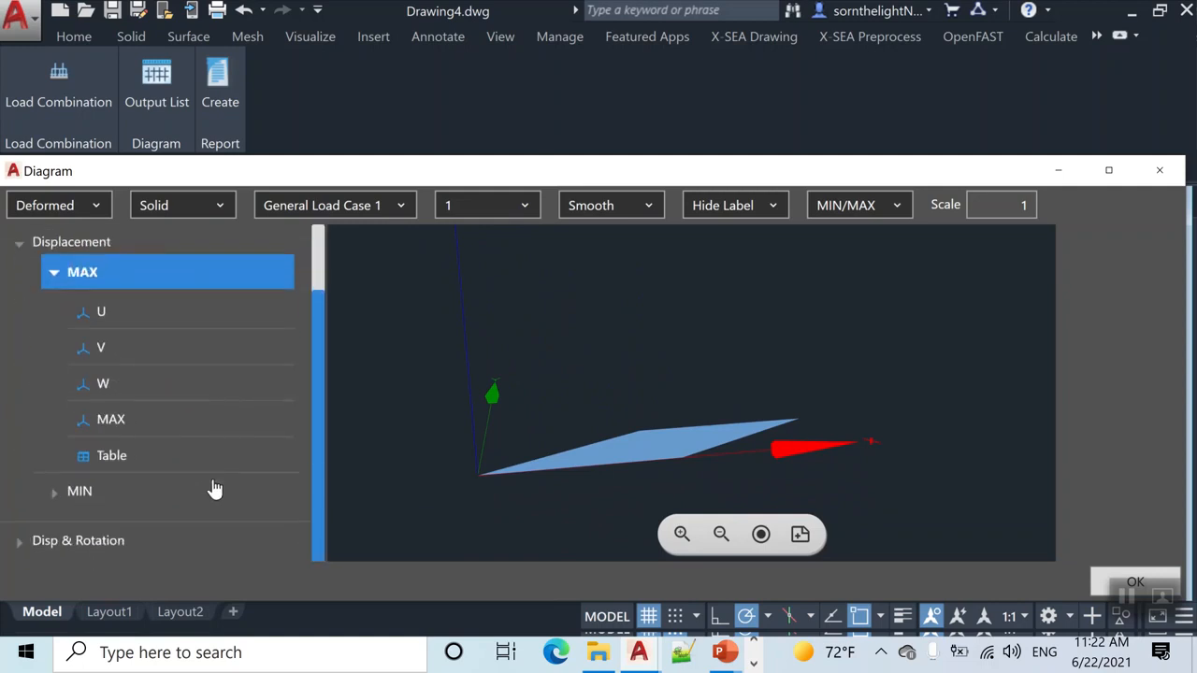
{"action": "left_click", "coordinate": [106, 392]}
{"action": "mouse_move", "coordinate": [1183, 358]}
{"action": "left_mouse_down"}
{"action": "mouse_move", "coordinate": [1167, 532]}
{"action": "mouse_move", "coordinate": [1193, 348]}
{"action": "left_mouse_up"}
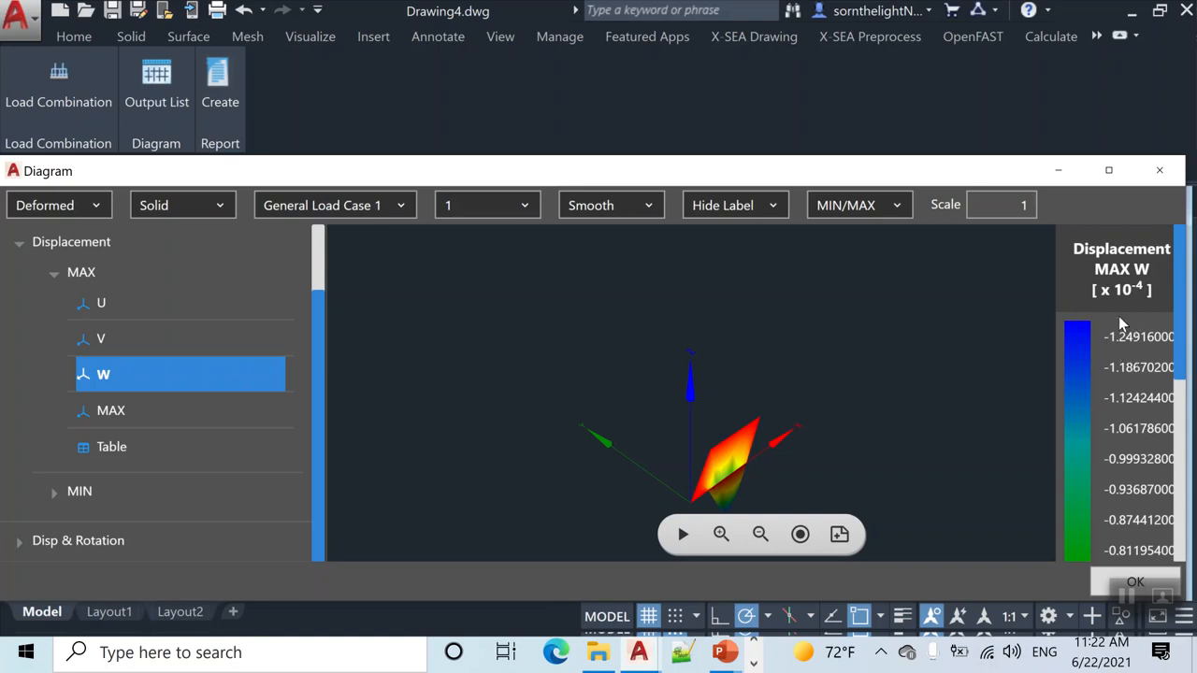
Step: Try a diagram scale of 0.1, set it to 0.5, and inspect the deflected plate from several angles
{"action": "left_click_drag", "start_coordinate": [713, 498], "coordinate": [620, 440]}
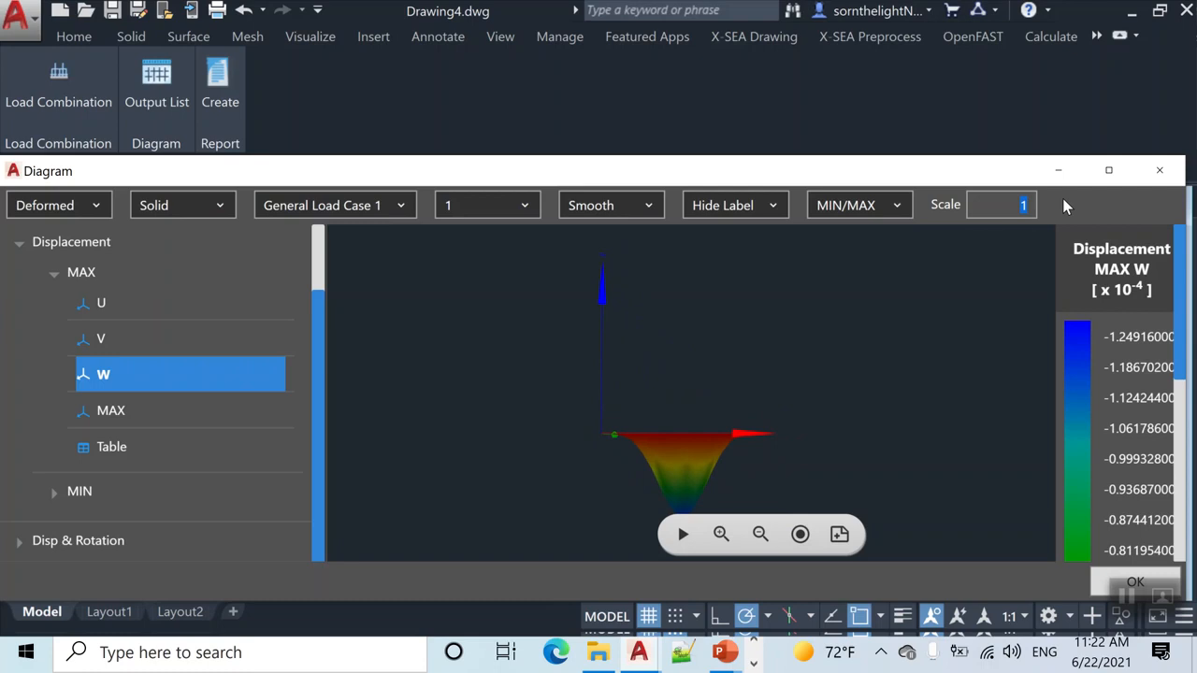
{"action": "type", "text": "0.1"}
{"action": "left_click_drag", "start_coordinate": [718, 455], "coordinate": [663, 427]}
{"action": "type", "text": "0.5"}
{"action": "left_click_drag", "start_coordinate": [711, 440], "coordinate": [888, 325]}
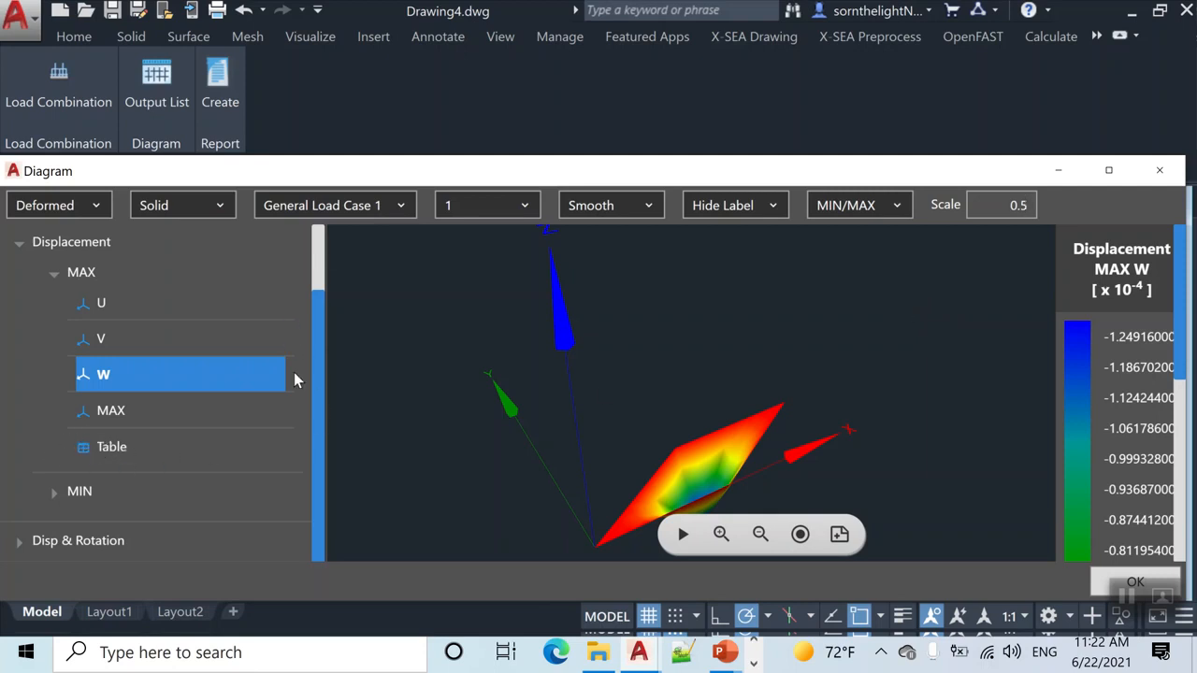
Step: Open the Displacement MAX table, review it down to node 81, and open its Excel export without saving a file
{"action": "left_click", "coordinate": [111, 446]}
{"action": "scroll", "coordinate": [905, 287], "scroll_direction": "down", "scroll_amount": 1}
{"action": "left_click_drag", "start_coordinate": [906, 287], "coordinate": [935, 542]}
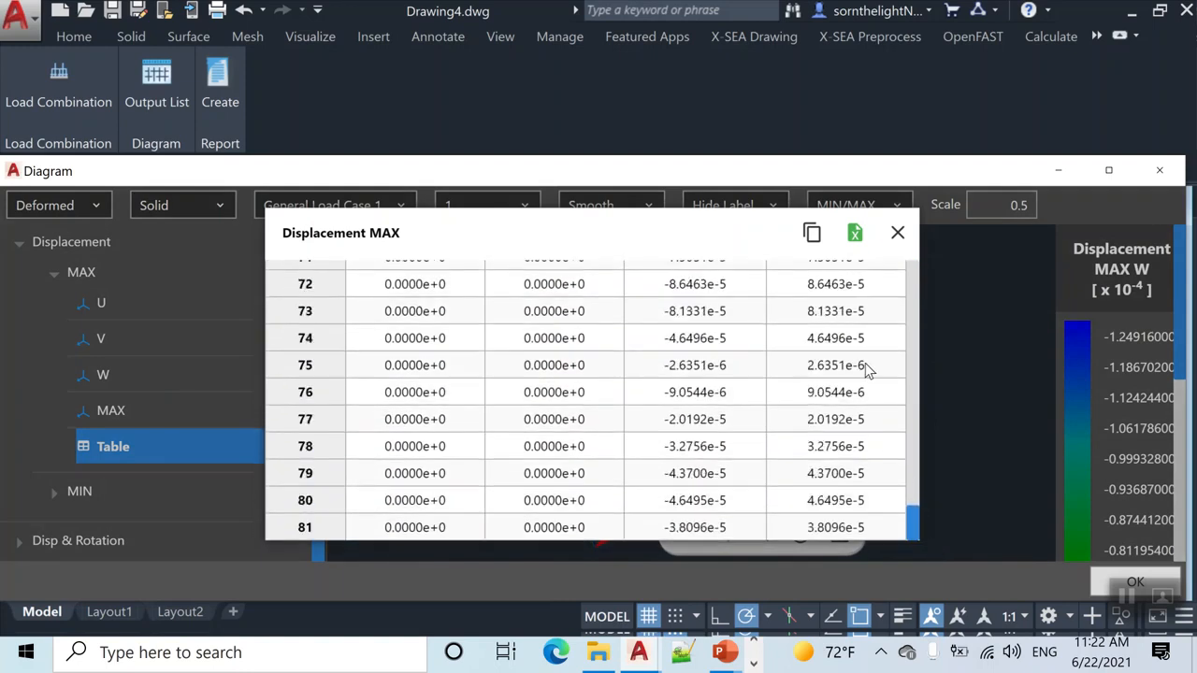
{"action": "left_click", "coordinate": [856, 236]}
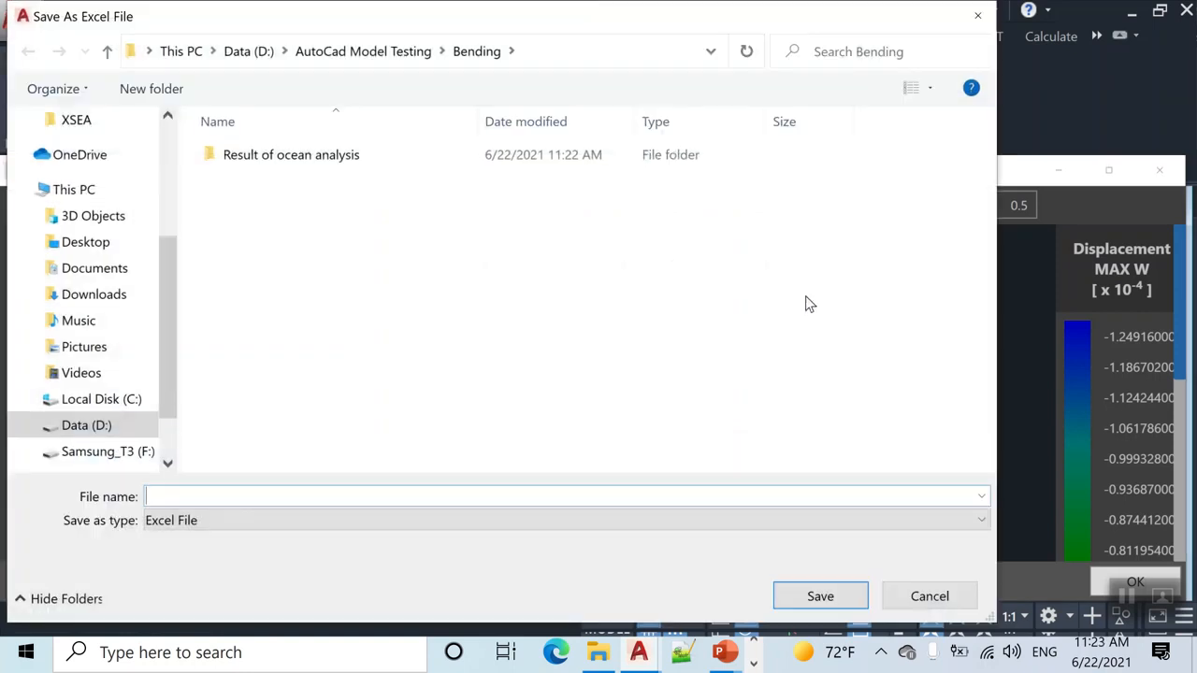
{"action": "left_click", "coordinate": [935, 596]}
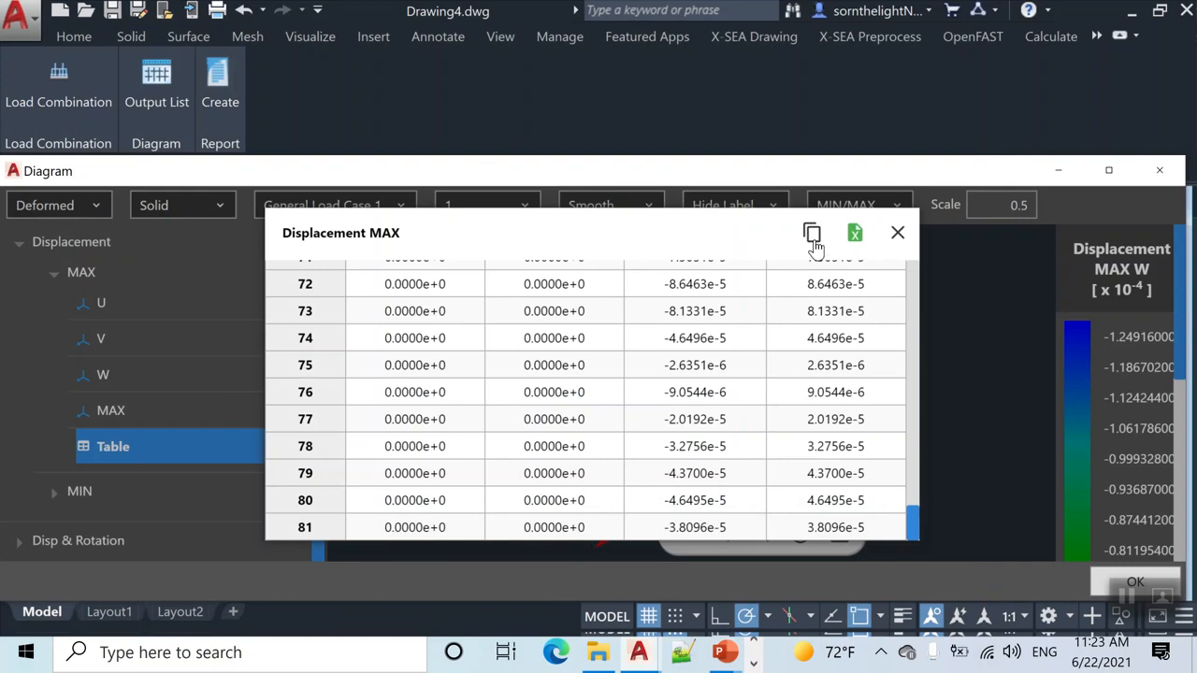
Step: Switch to Excel, create a blank workbook, and paste the copied Displacement MAX table at cell A1
{"action": "key", "text": "super"}
{"action": "type", "text": "excel"}
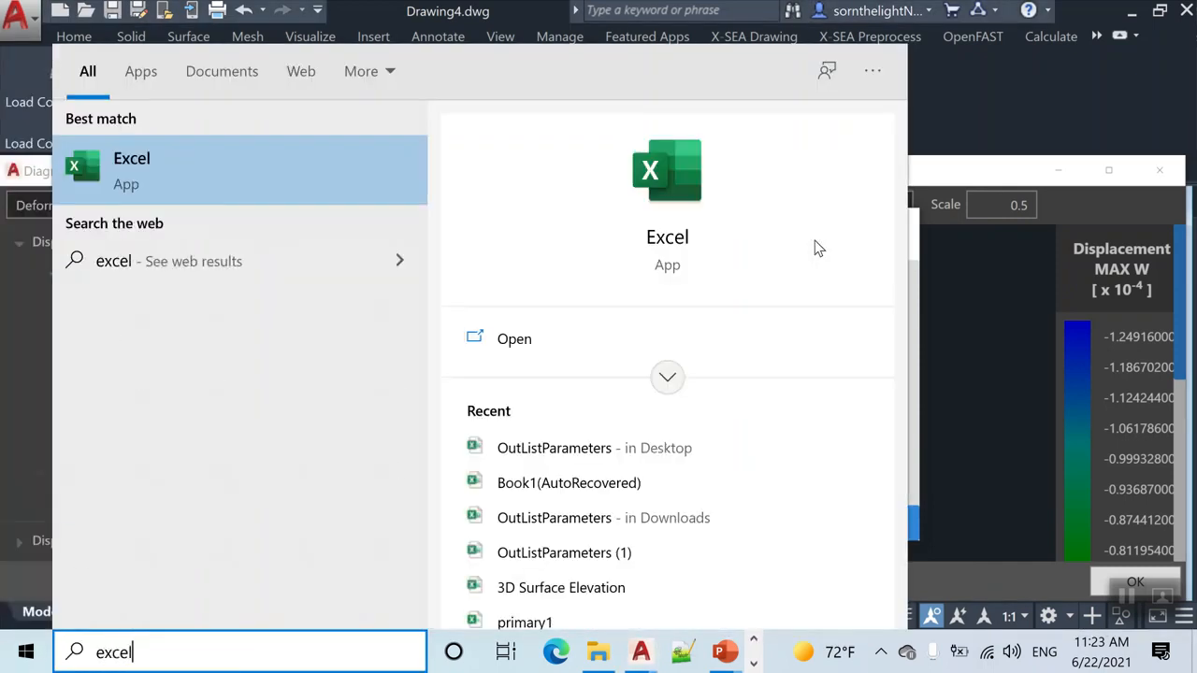
{"action": "key", "text": "Return"}
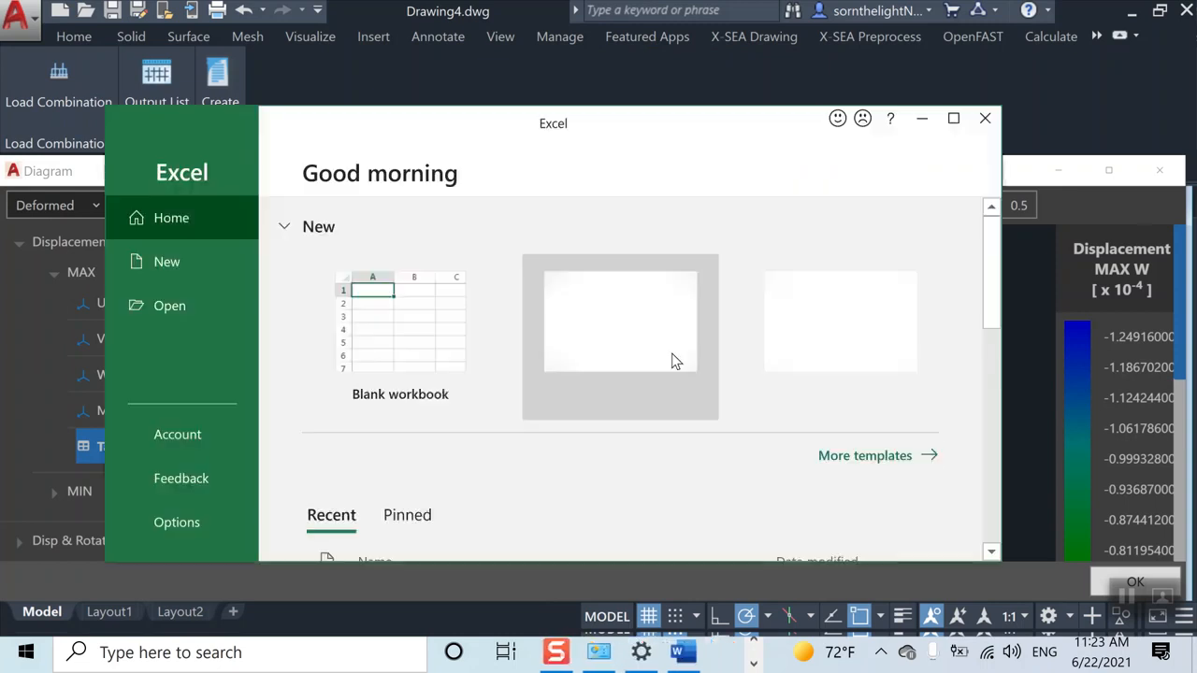
{"action": "left_click", "coordinate": [995, 55]}
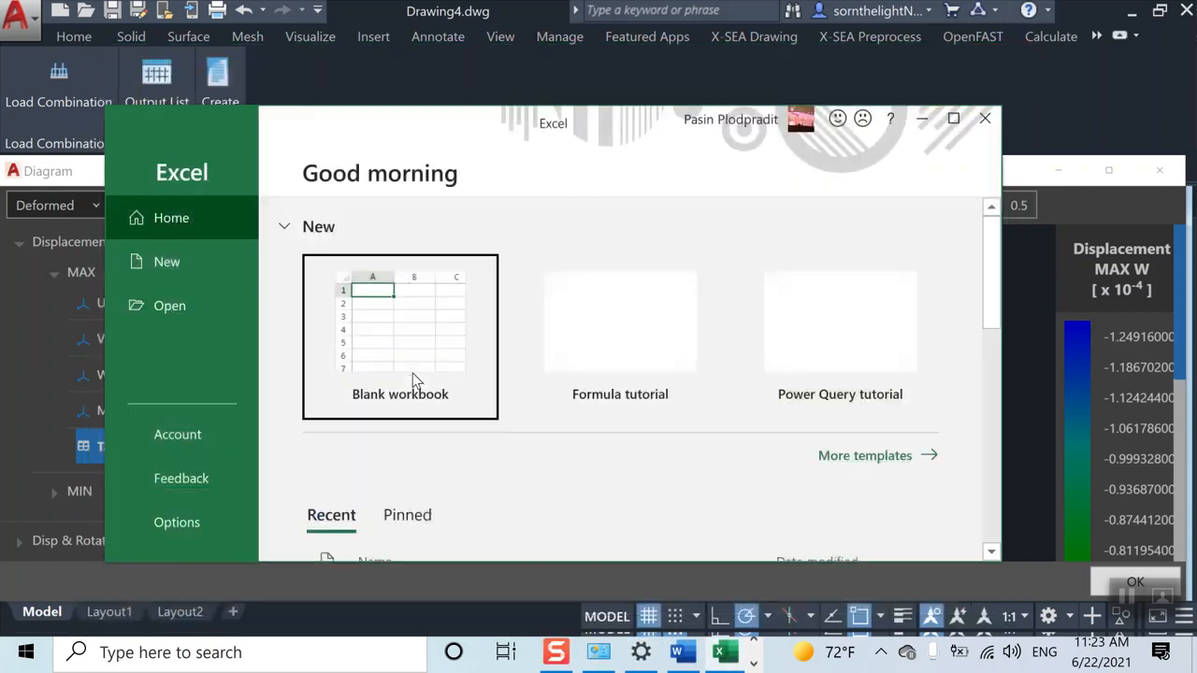
{"action": "left_click", "coordinate": [425, 350]}
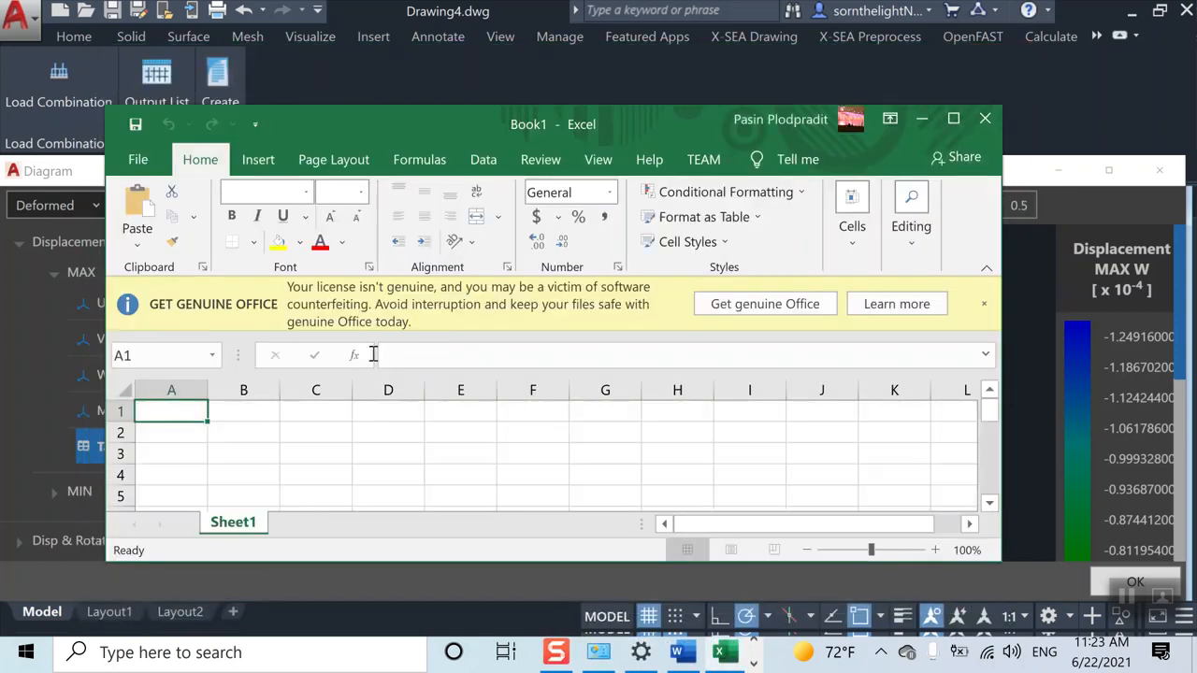
{"action": "key", "text": "ctrl+v"}
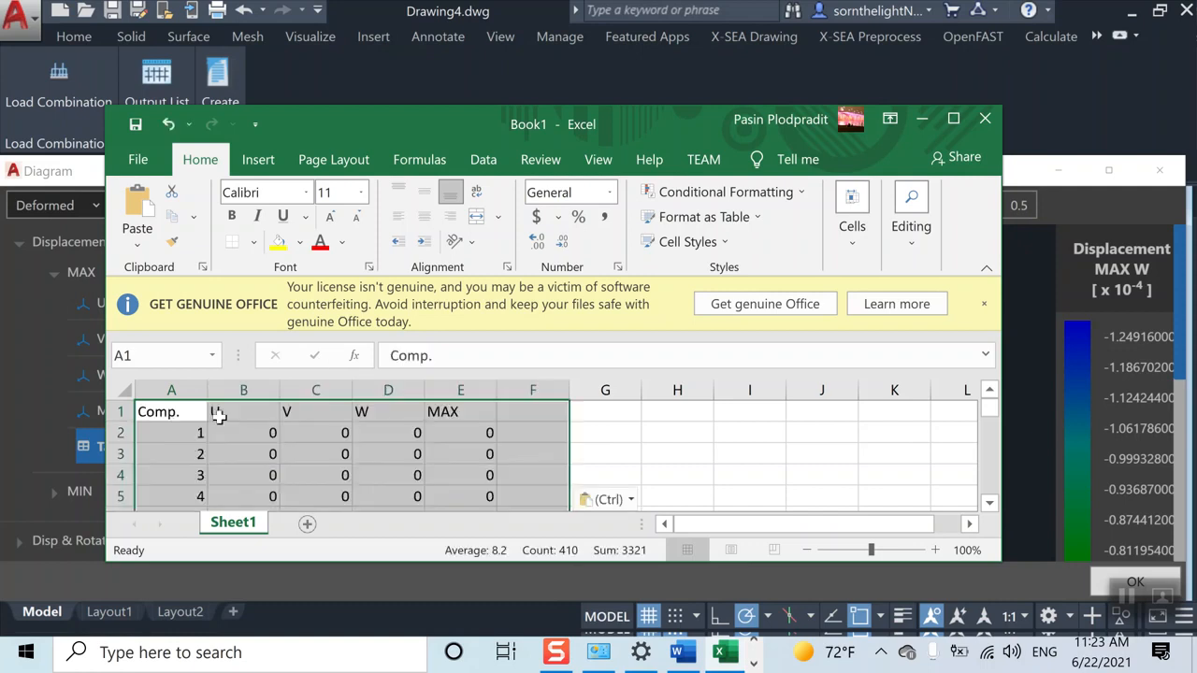
Step: Check the pasted rows down to node 81, then return to AutoCAD and close the displacement table and diagram
{"action": "double_click", "coordinate": [650, 119]}
{"action": "left_click_drag", "start_coordinate": [1194, 354], "coordinate": [1186, 531]}
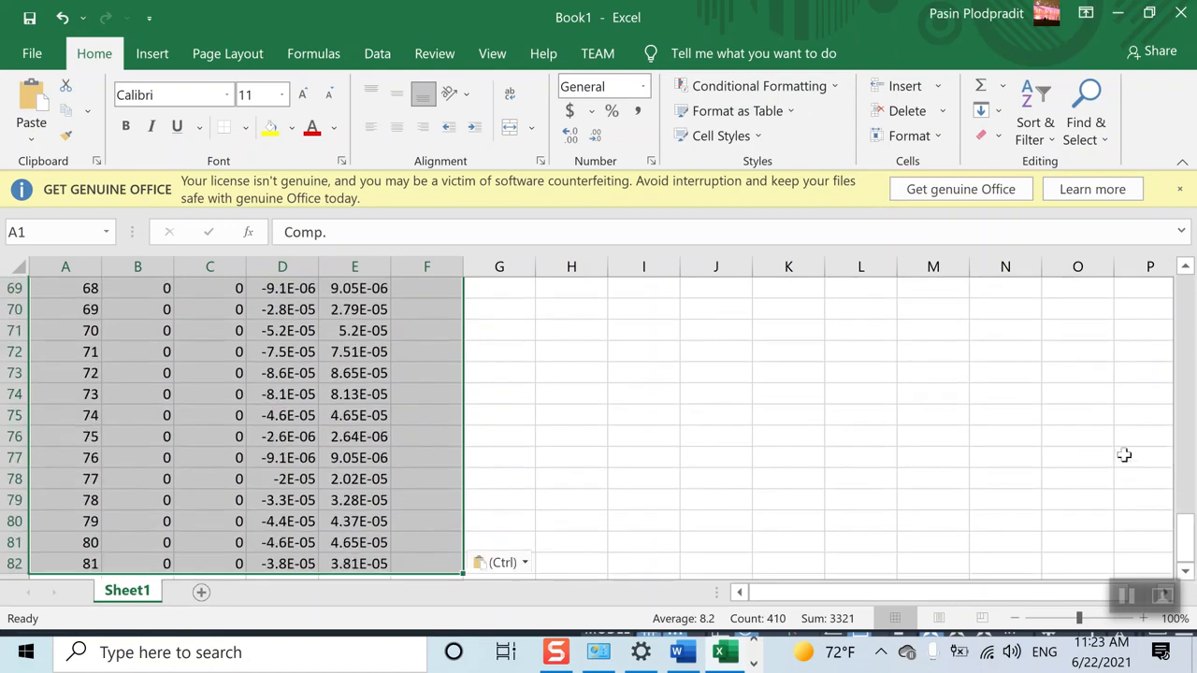
{"action": "left_click", "coordinate": [1117, 13]}
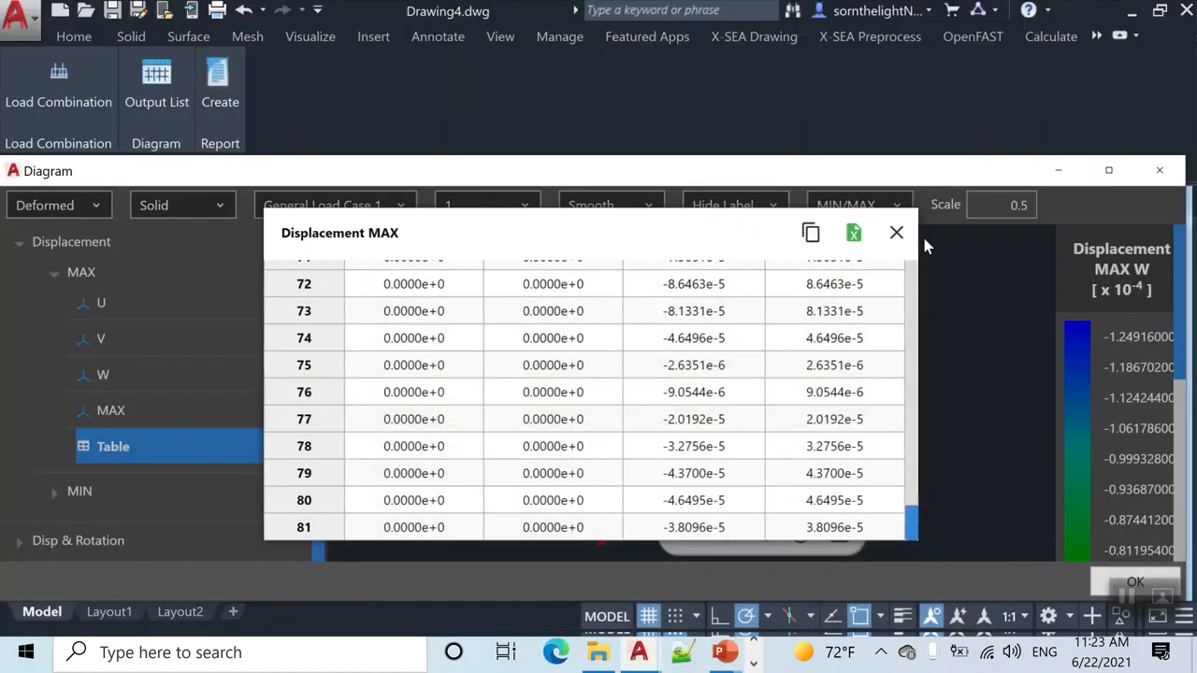
{"action": "left_click", "coordinate": [896, 232]}
{"action": "left_click", "coordinate": [1161, 171]}
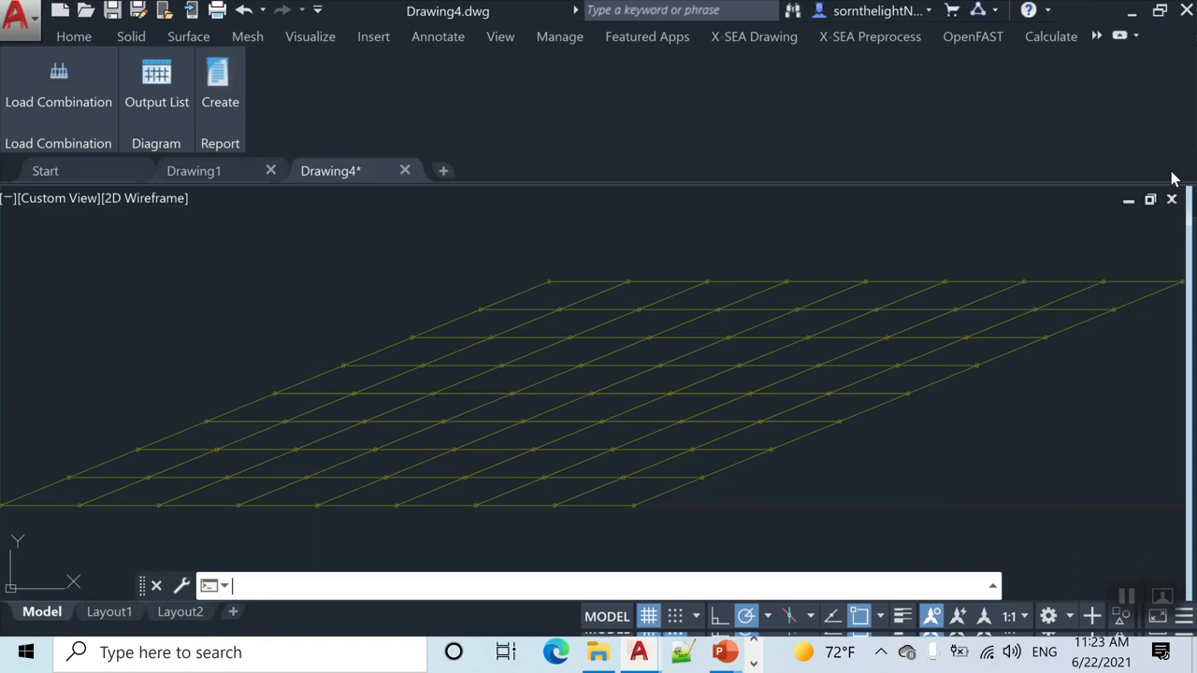
Step: Create a report with project title ofdsoij and company name oifowfio, and look through it to its end before closing it
{"action": "left_click", "coordinate": [226, 106]}
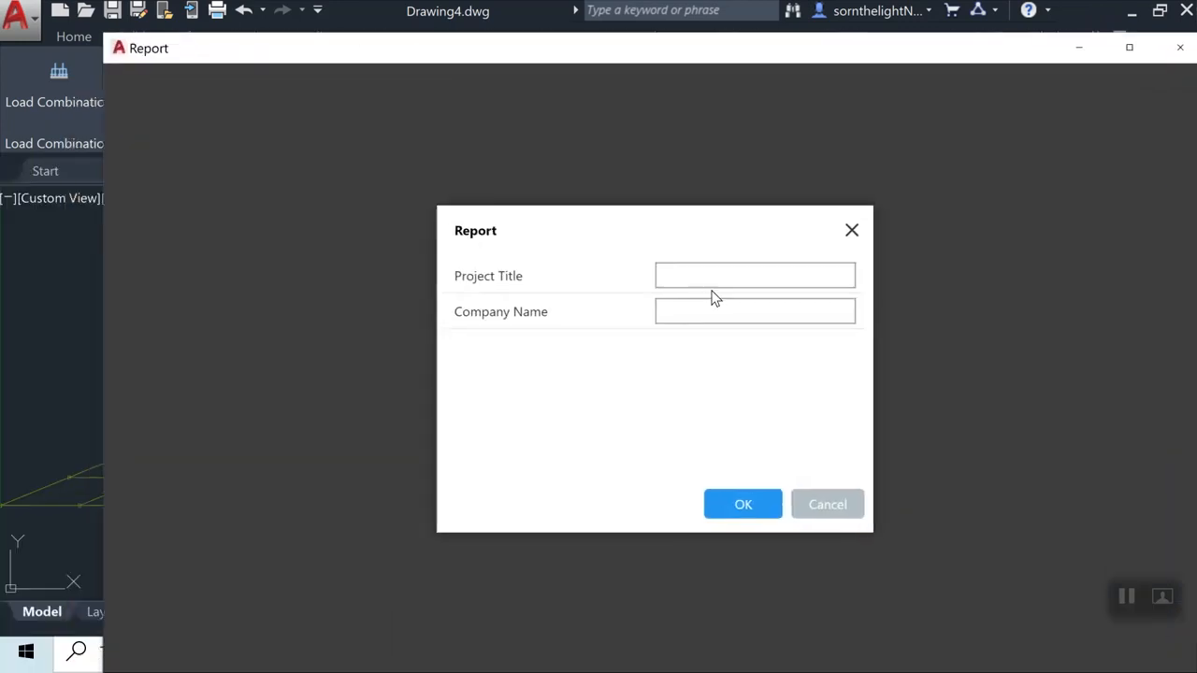
{"action": "left_click", "coordinate": [719, 272]}
{"action": "type", "text": "ofdsoij"}
{"action": "key", "text": "Tab"}
{"action": "type", "text": "oifowfio"}
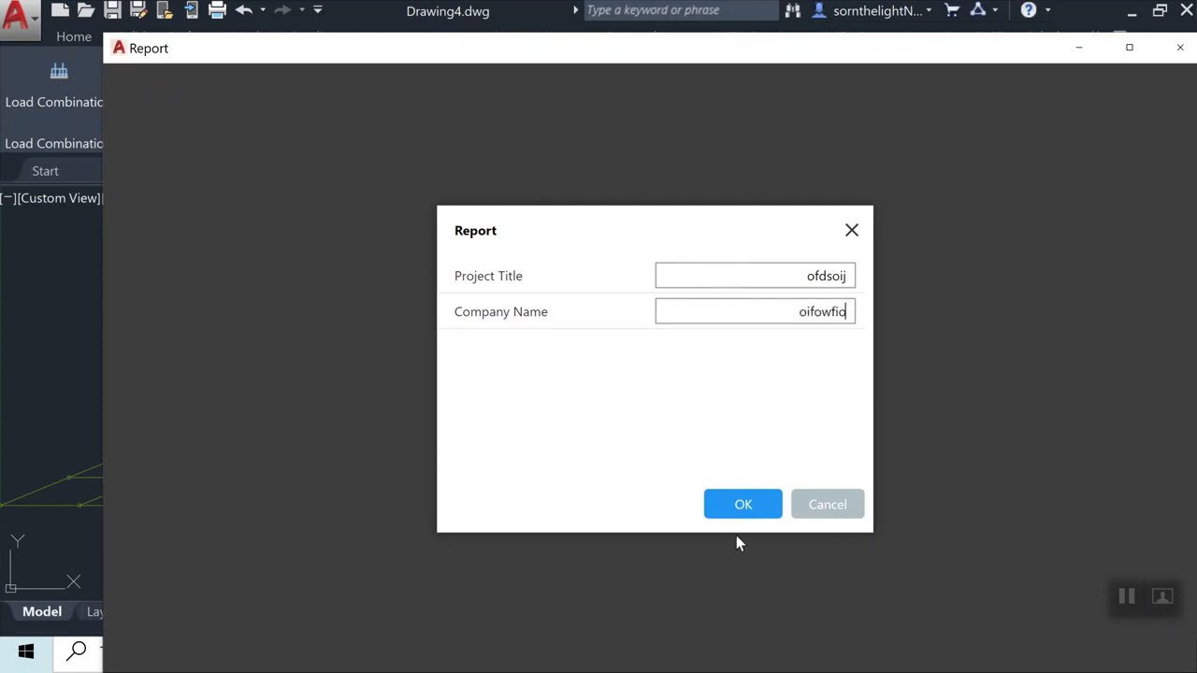
{"action": "left_click", "coordinate": [744, 505]}
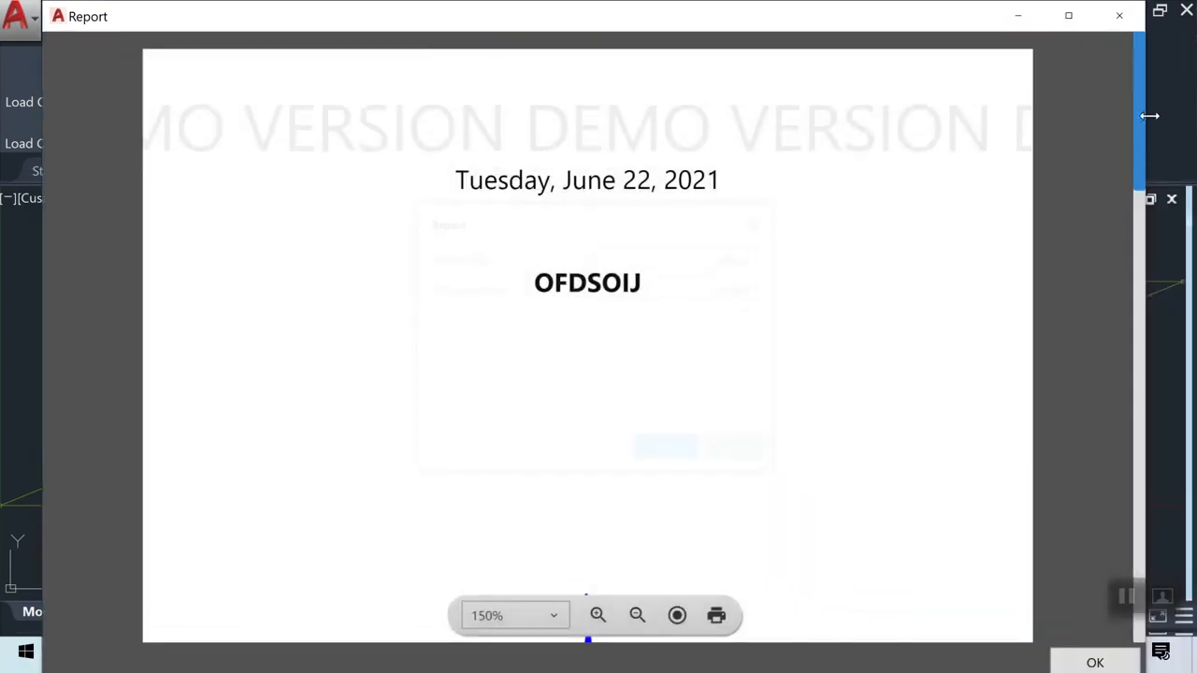
{"action": "left_click_drag", "start_coordinate": [1141, 52], "coordinate": [1109, 662]}
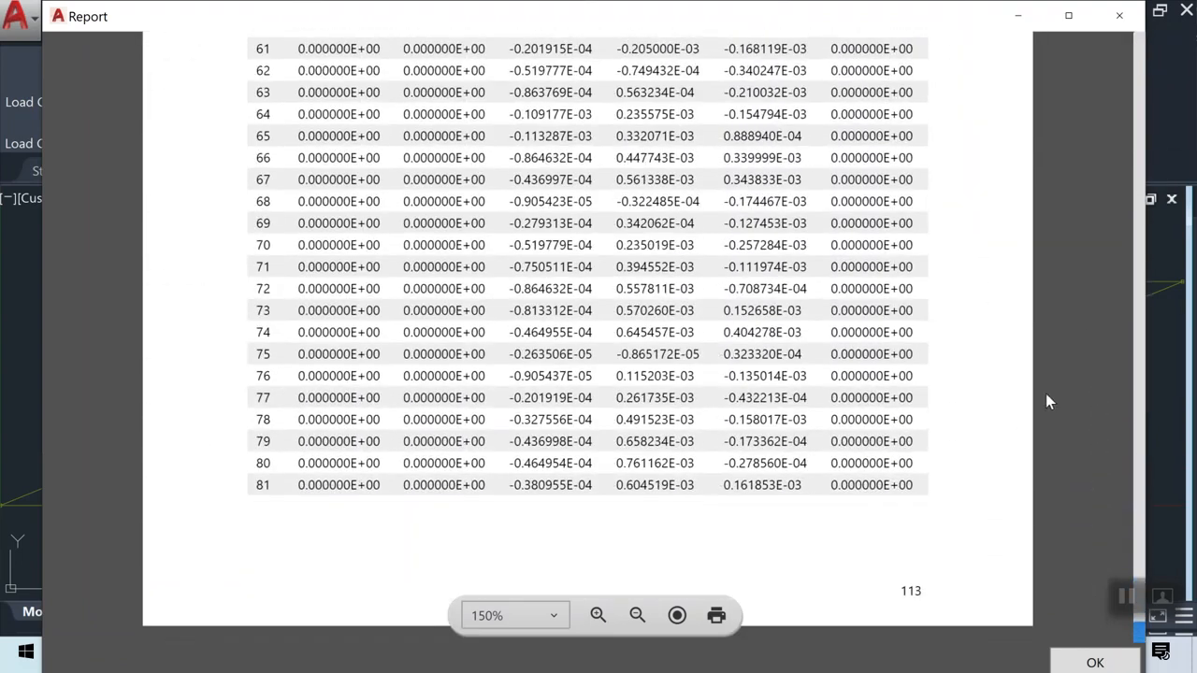
{"action": "left_click", "coordinate": [1122, 16]}
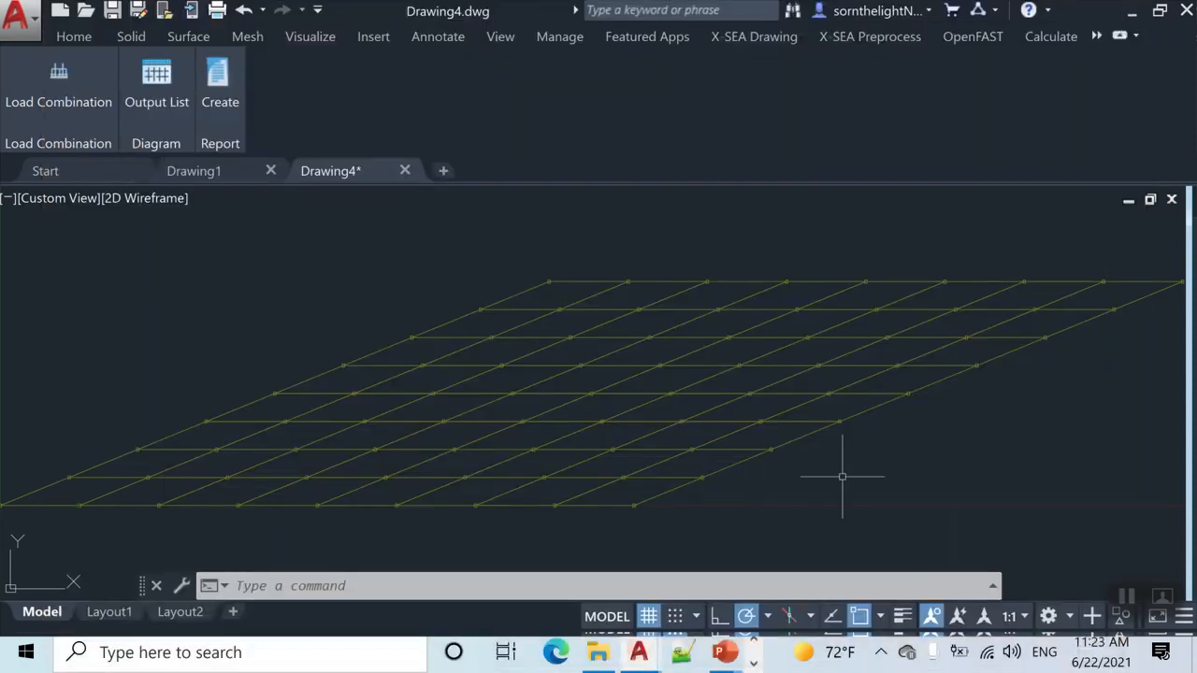
Step: Reopen the output diagram and display the MAX component of the MAX displacement on the plate
{"action": "left_click", "coordinate": [164, 91]}
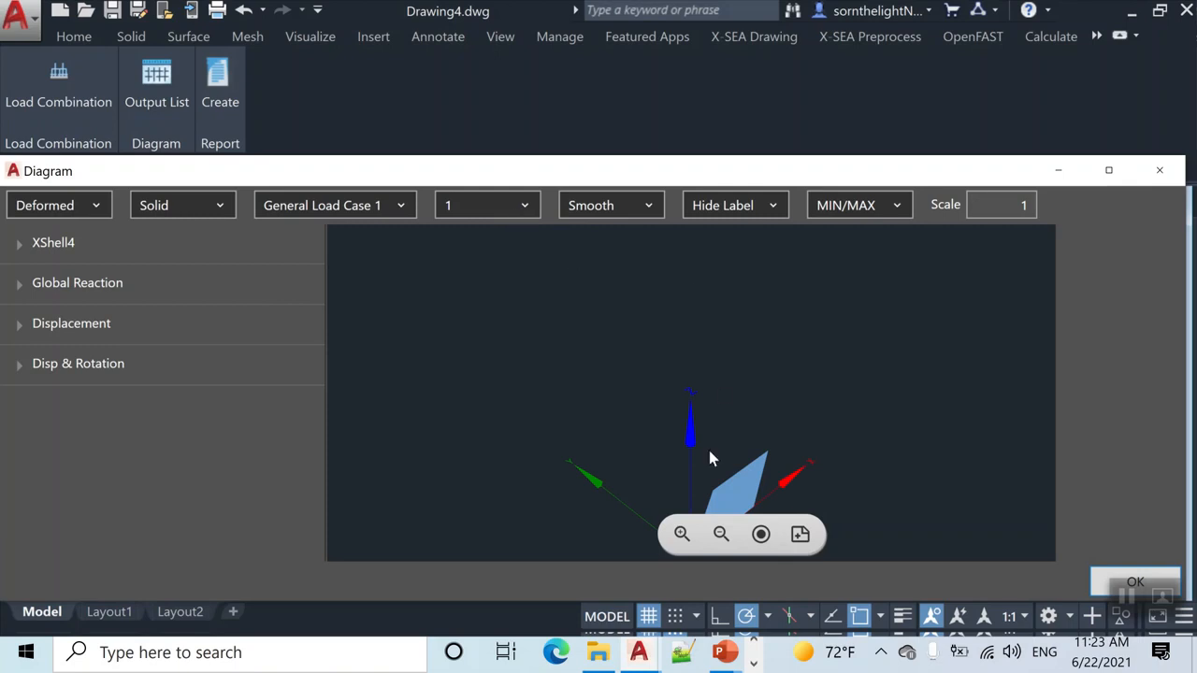
{"action": "left_click_drag", "start_coordinate": [709, 450], "coordinate": [600, 414]}
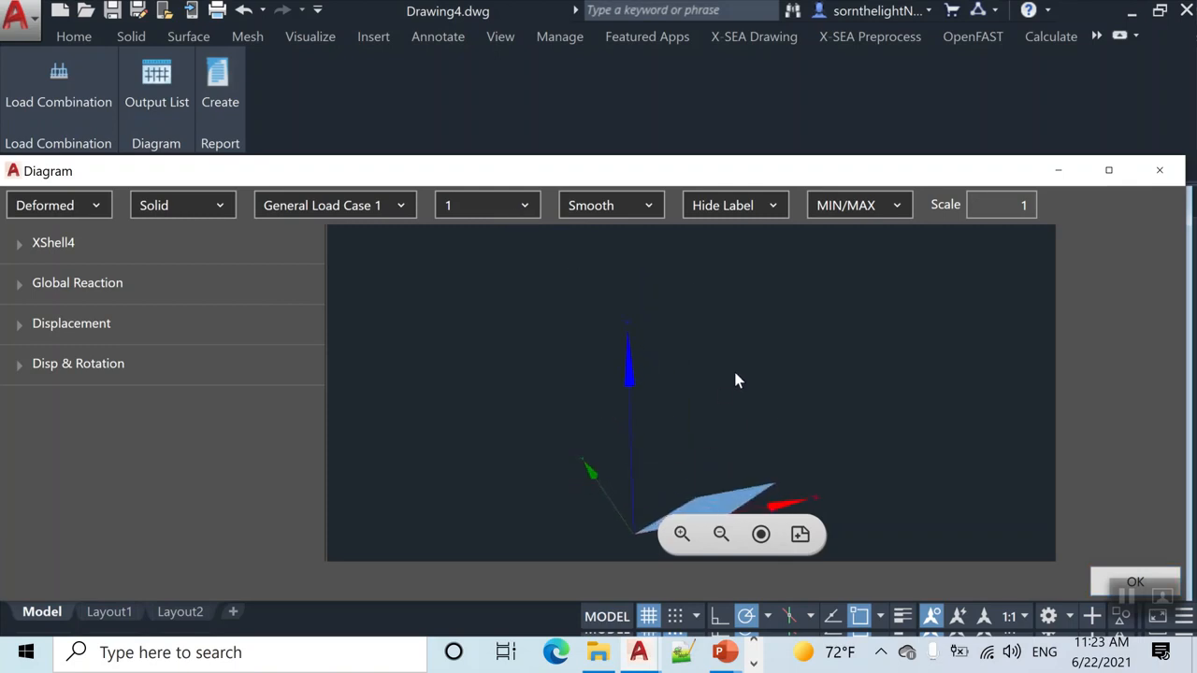
{"action": "left_click_drag", "start_coordinate": [743, 404], "coordinate": [743, 309]}
{"action": "left_click", "coordinate": [23, 327]}
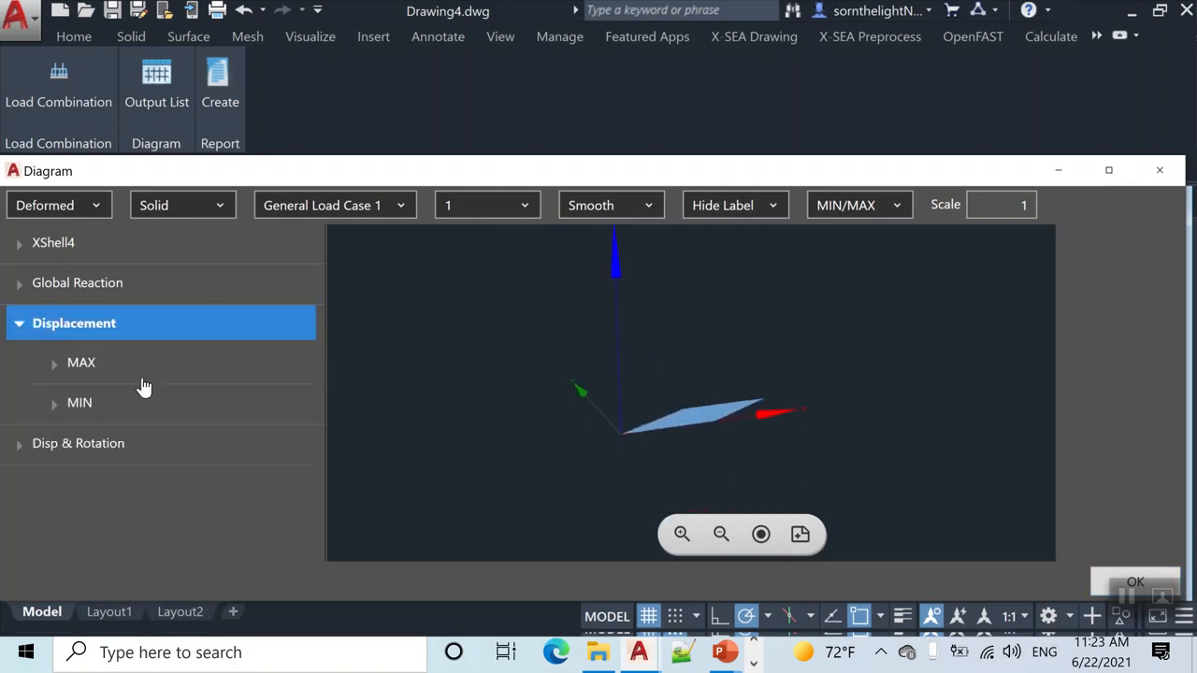
{"action": "left_click", "coordinate": [57, 368]}
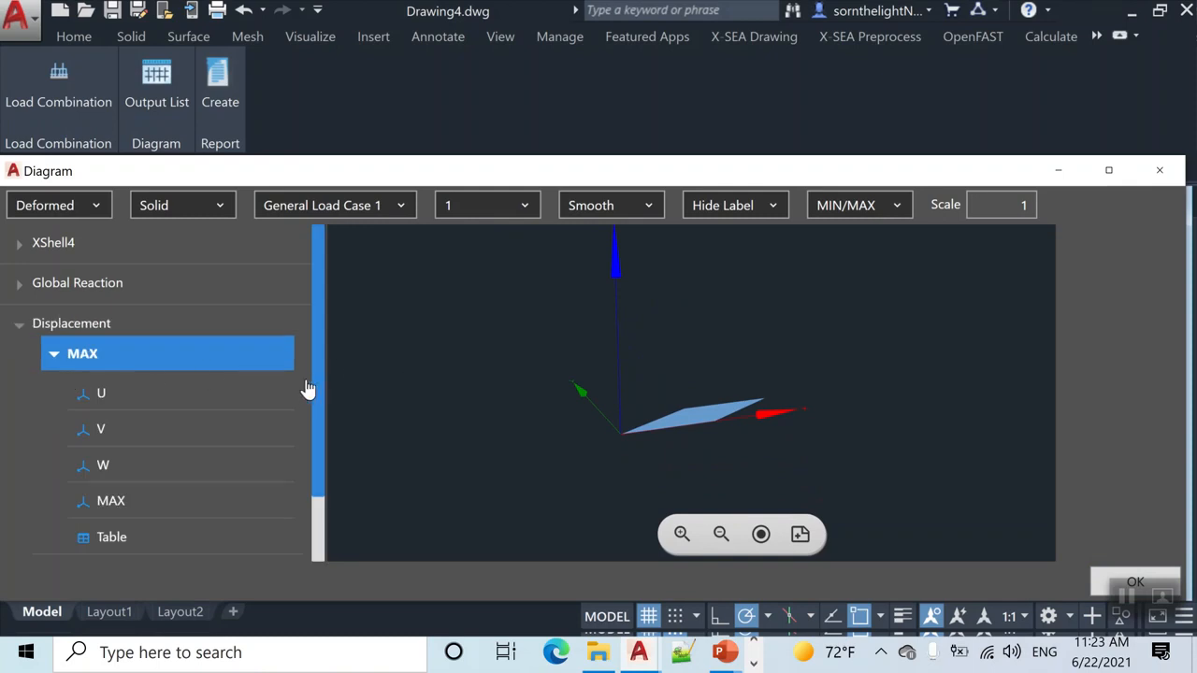
{"action": "left_click", "coordinate": [122, 503]}
Step: Tilt the plate to show its deflection, add a screenshot of the diagram to the report, and close the diagram
{"action": "left_click_drag", "start_coordinate": [668, 459], "coordinate": [635, 430]}
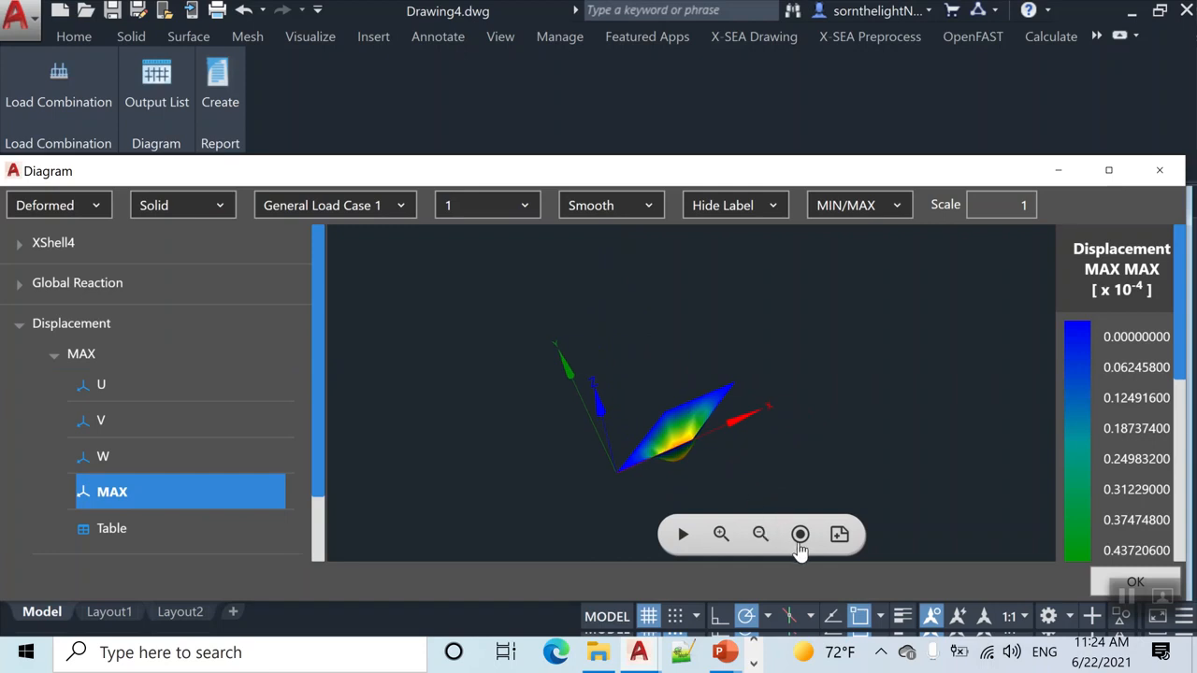
{"action": "left_click", "coordinate": [839, 536]}
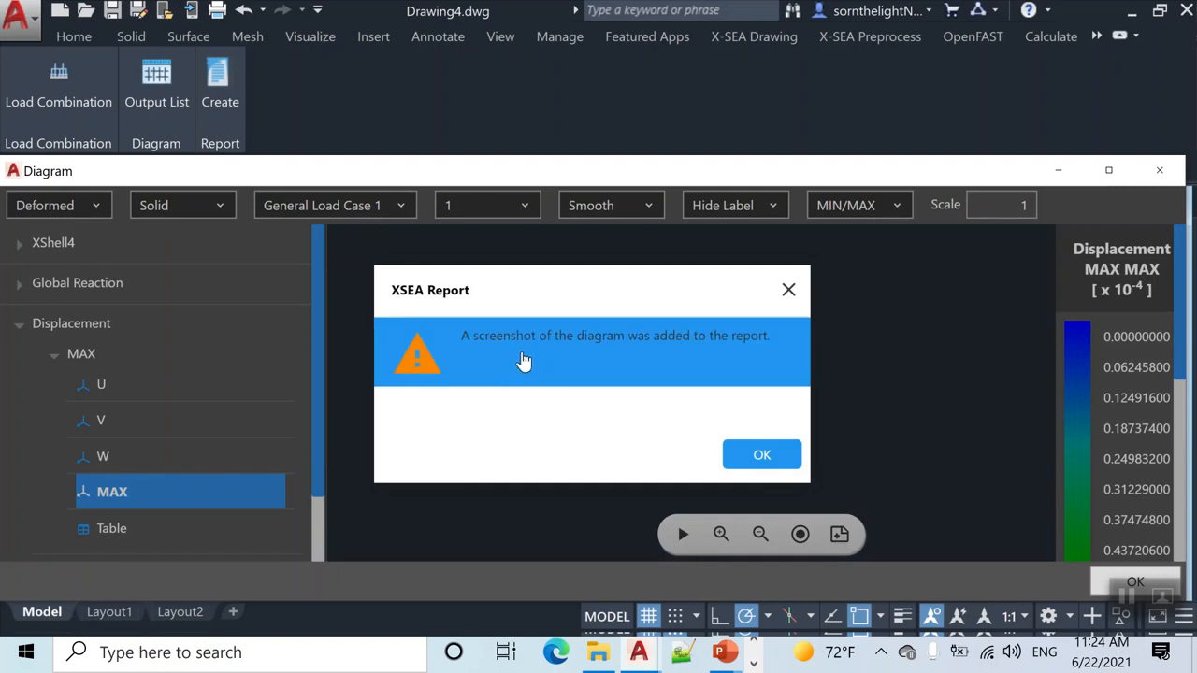
{"action": "left_click", "coordinate": [1159, 170]}
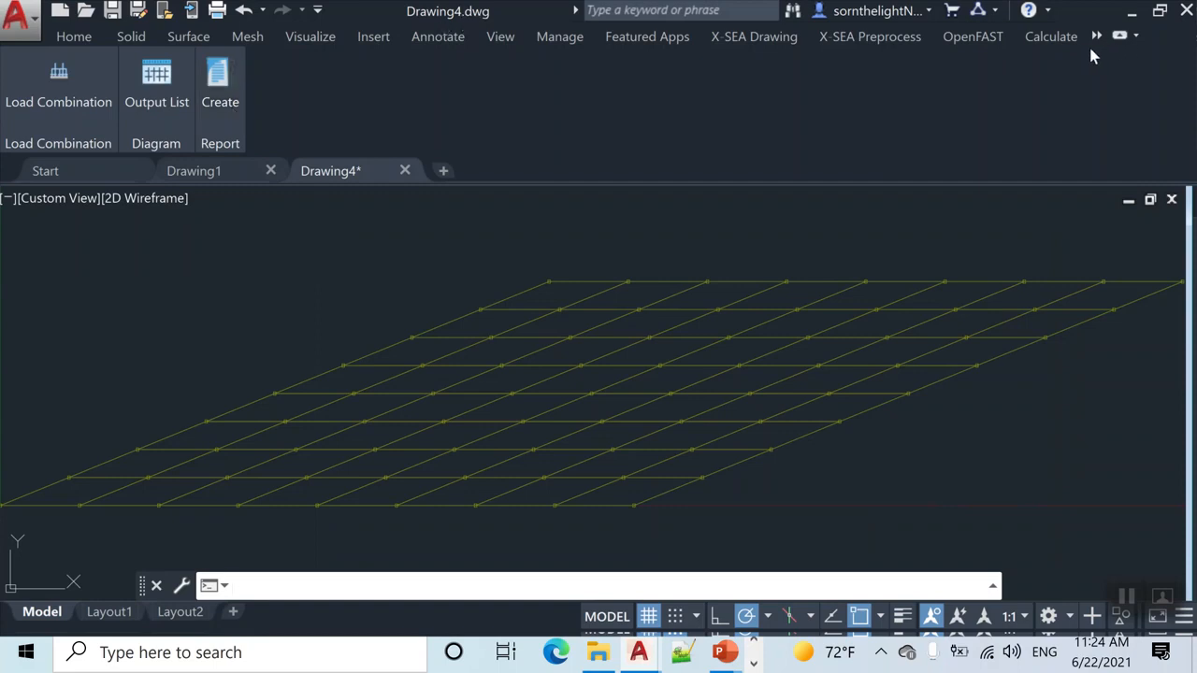
Step: Look at the OpenFAST commands and close Drawing4 without saving it
{"action": "left_click", "coordinate": [993, 35]}
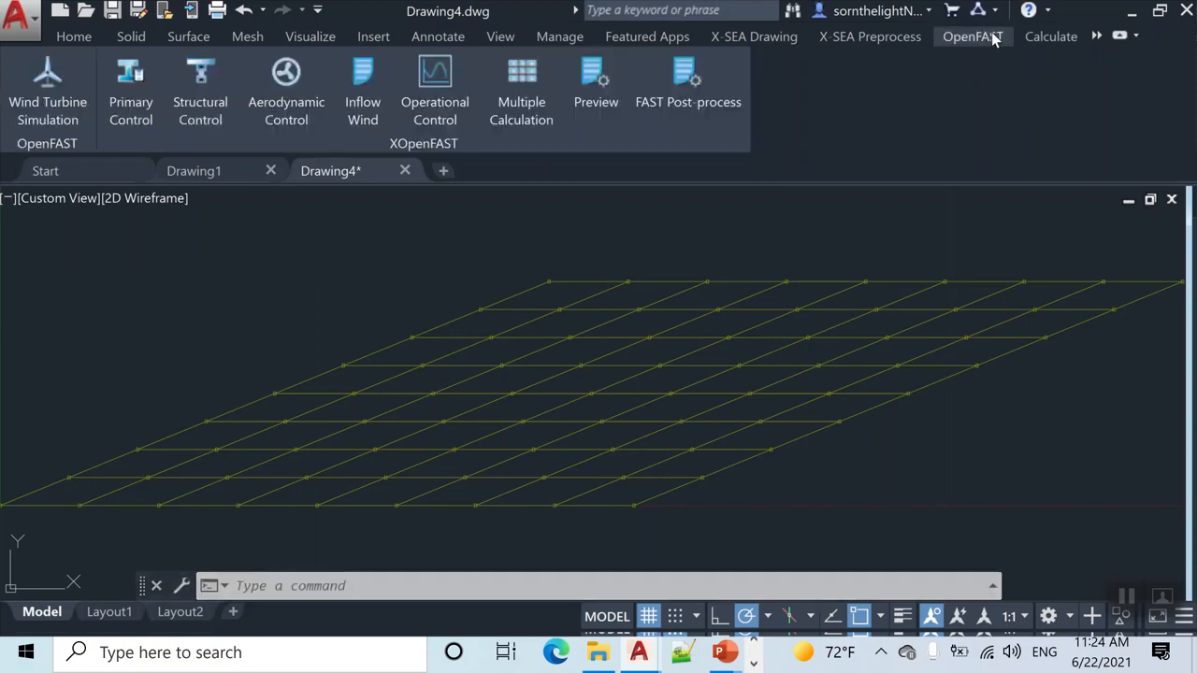
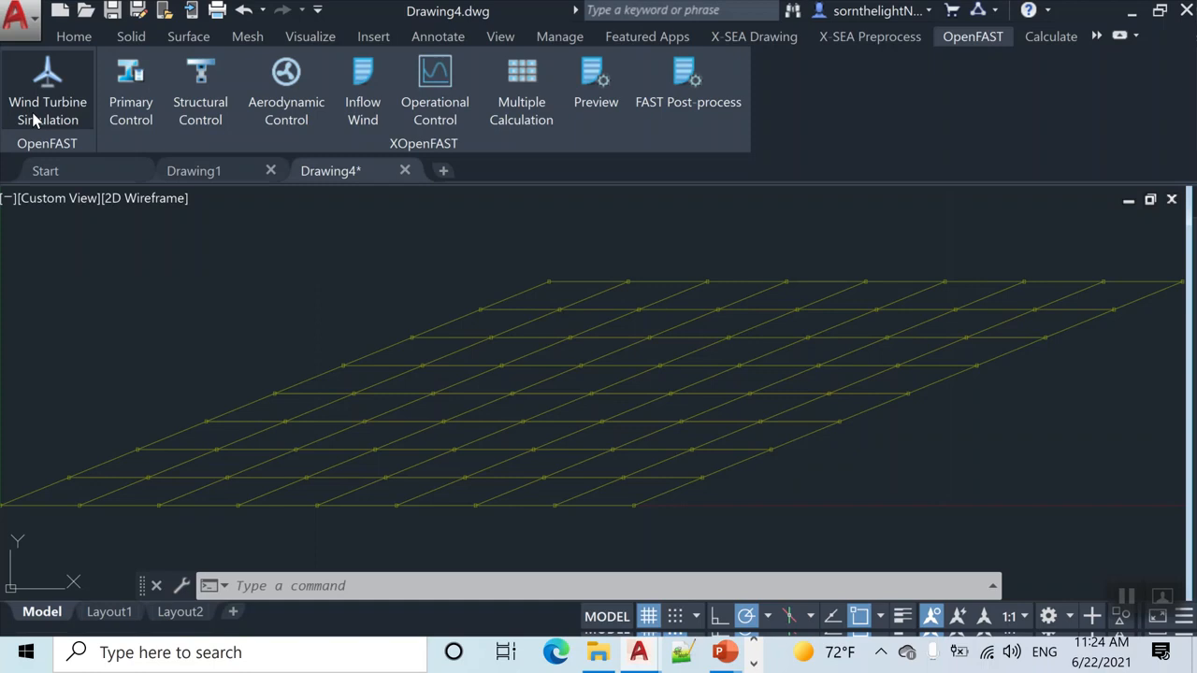
{"action": "scroll", "coordinate": [400, 269], "scroll_direction": "down", "scroll_amount": 2}
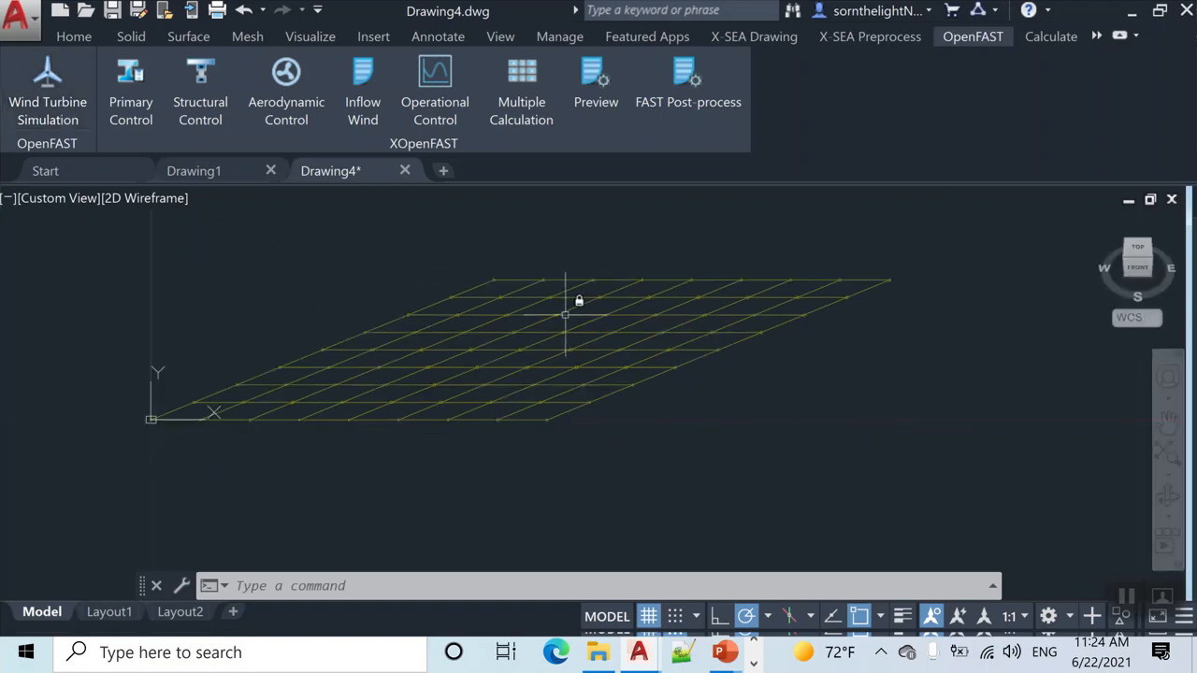
{"action": "left_click", "coordinate": [404, 170]}
{"action": "left_click", "coordinate": [570, 372]}
Step: Open the X-SEA model Savefile.xsm from the NRE 5MW Jacket Model Testing folder
{"action": "left_click", "coordinate": [830, 33]}
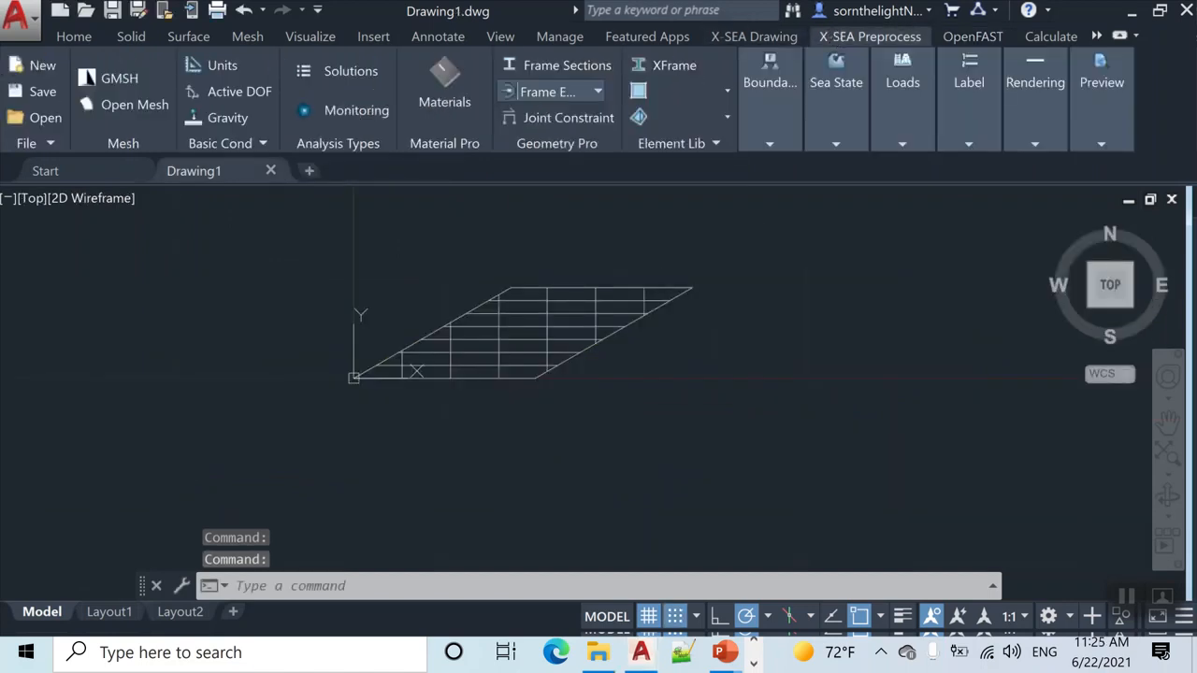
{"action": "left_click", "coordinate": [37, 116]}
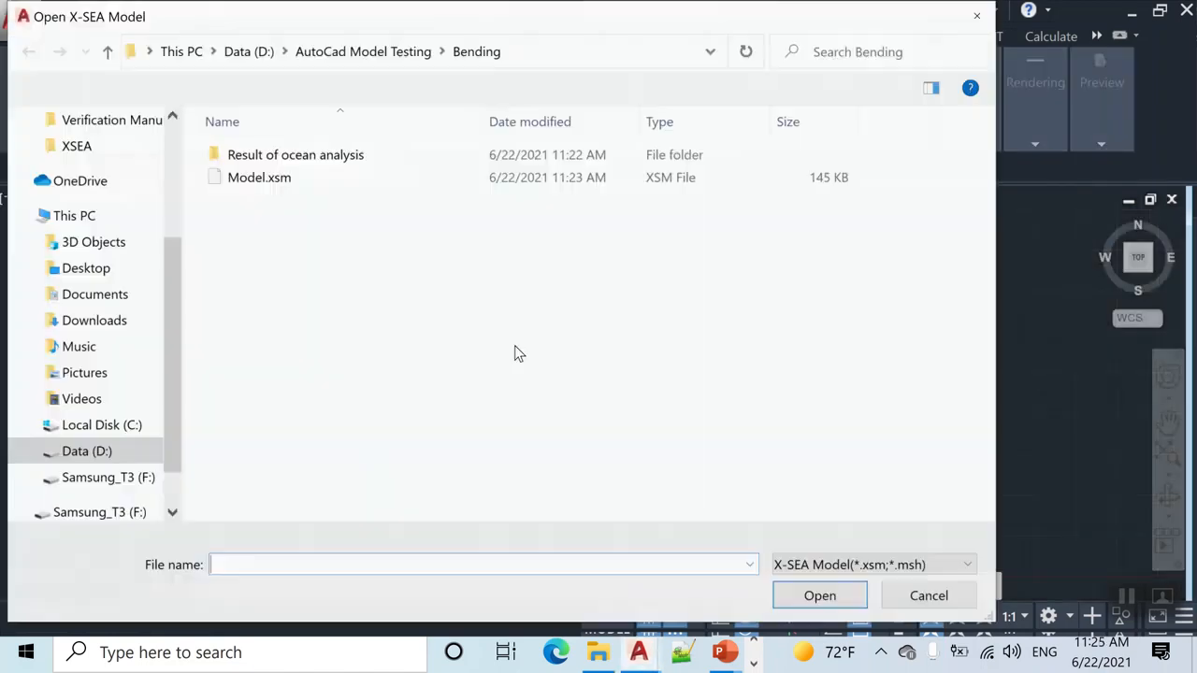
{"action": "key", "text": "alt+Up"}
{"action": "scroll", "coordinate": [386, 346], "scroll_direction": "down", "scroll_amount": 3}
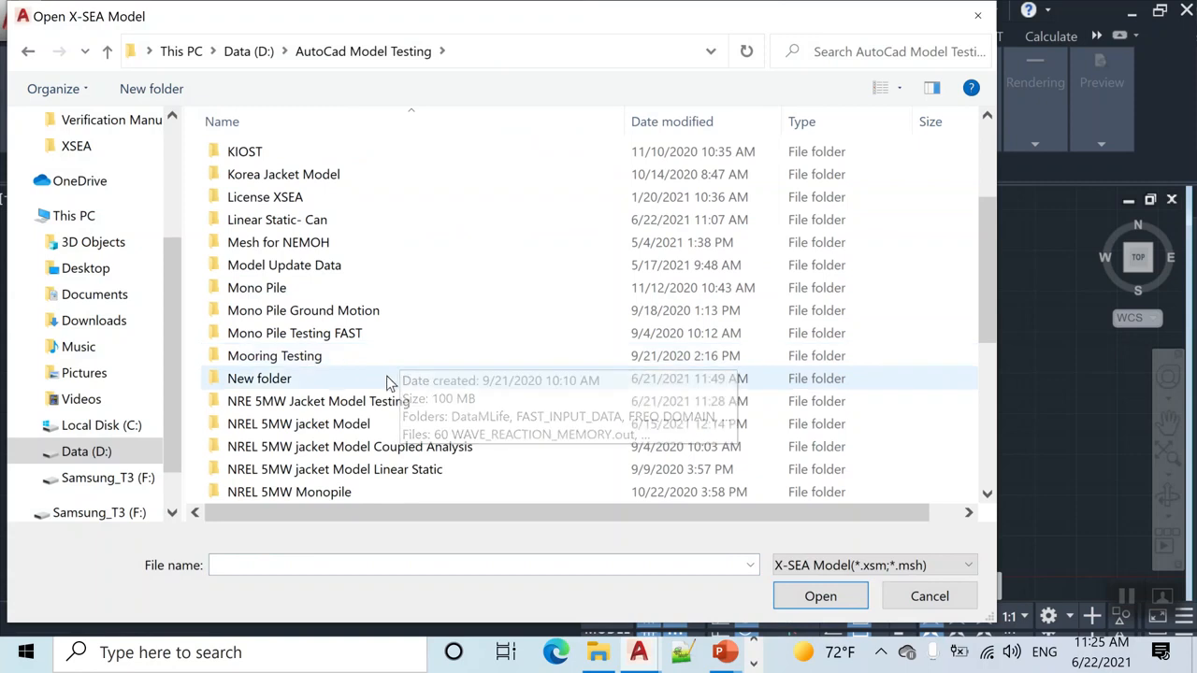
{"action": "double_click", "coordinate": [378, 404]}
{"action": "left_click", "coordinate": [307, 273]}
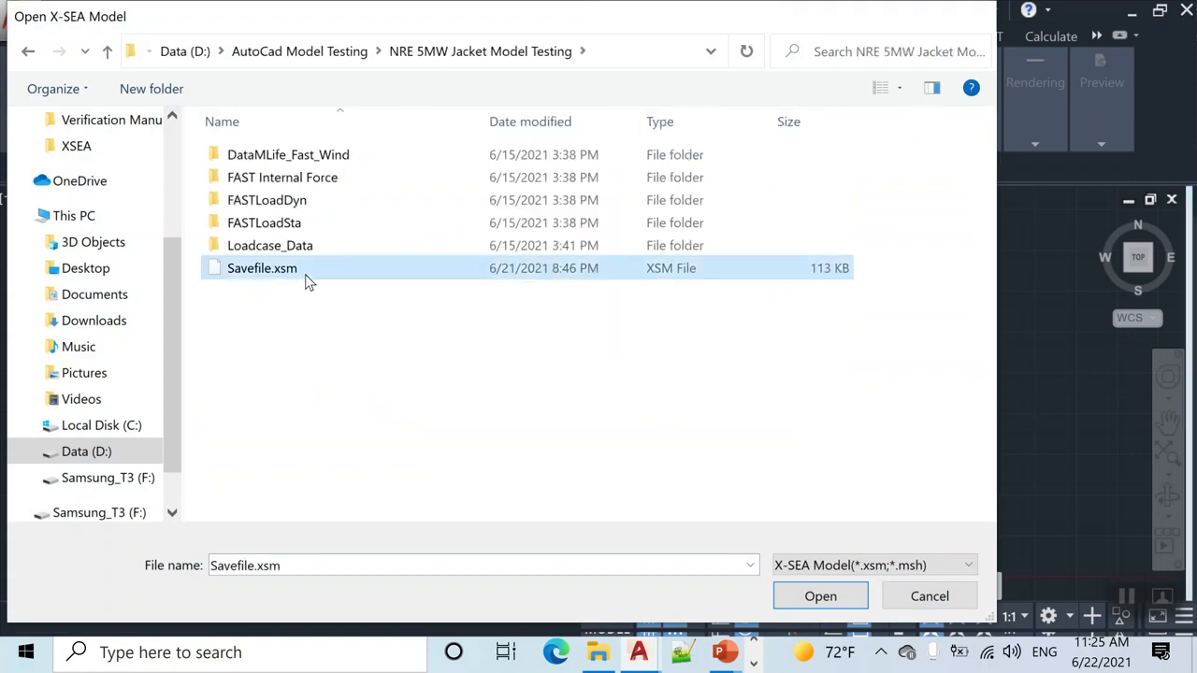
{"action": "double_click", "coordinate": [307, 271]}
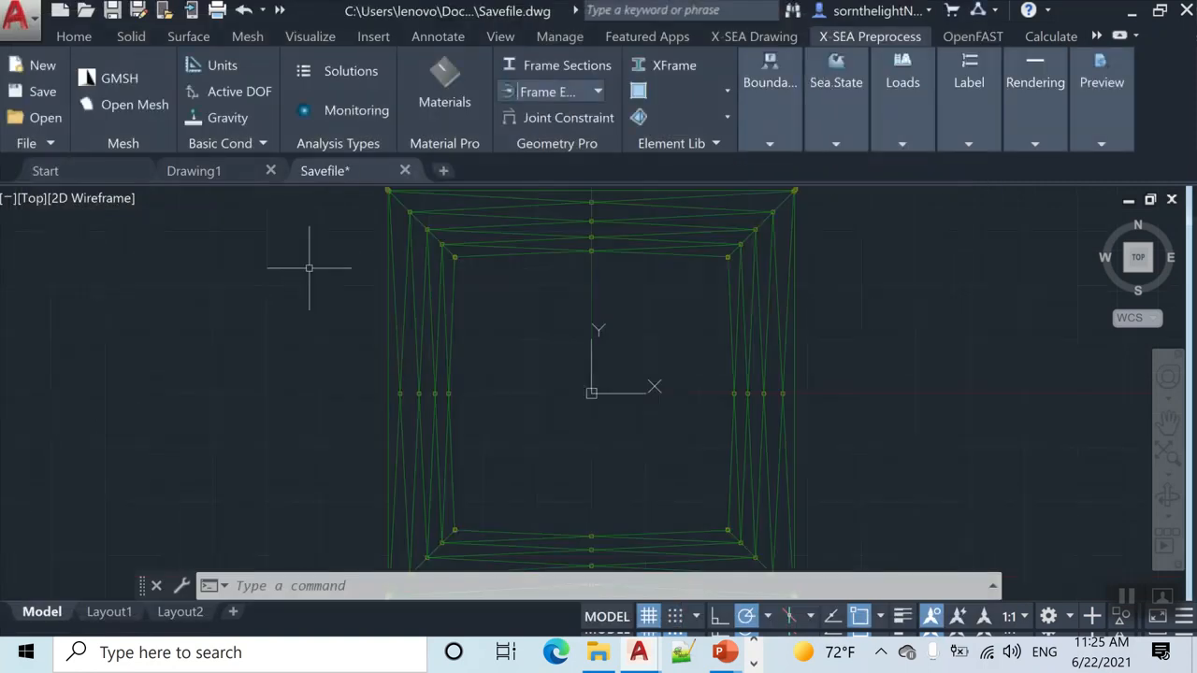
Step: View the jacket model in SW Isometric and bring up the OpenFAST commands
{"action": "left_click", "coordinate": [32, 199]}
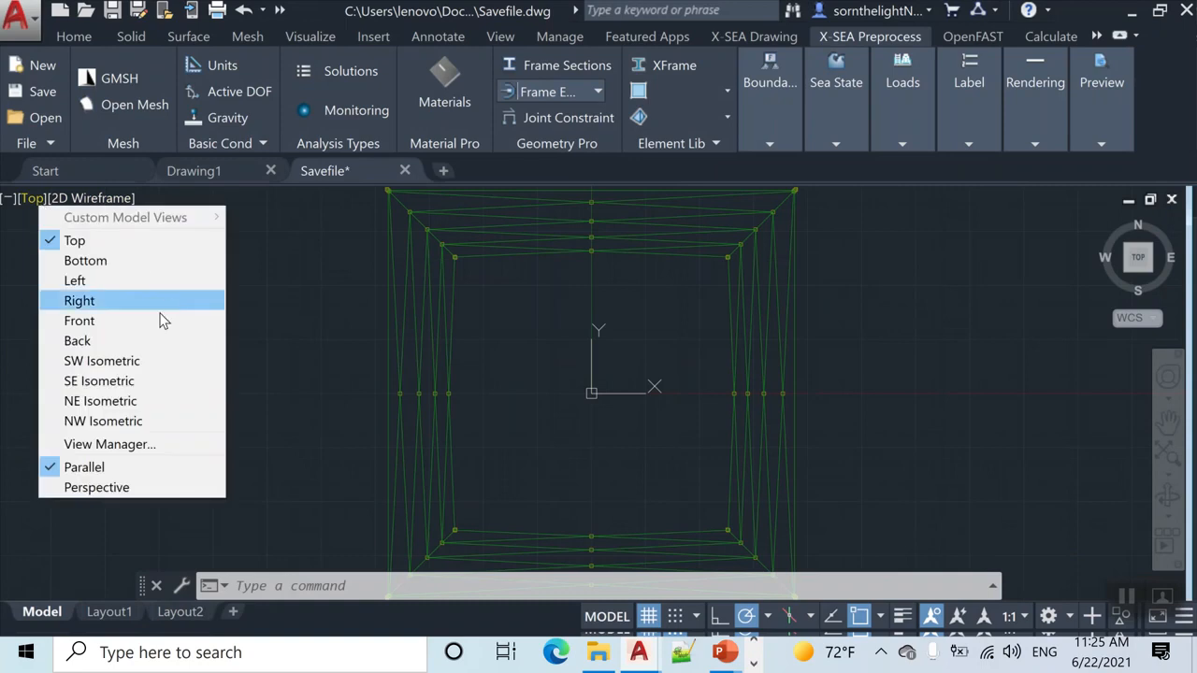
{"action": "left_click", "coordinate": [138, 361]}
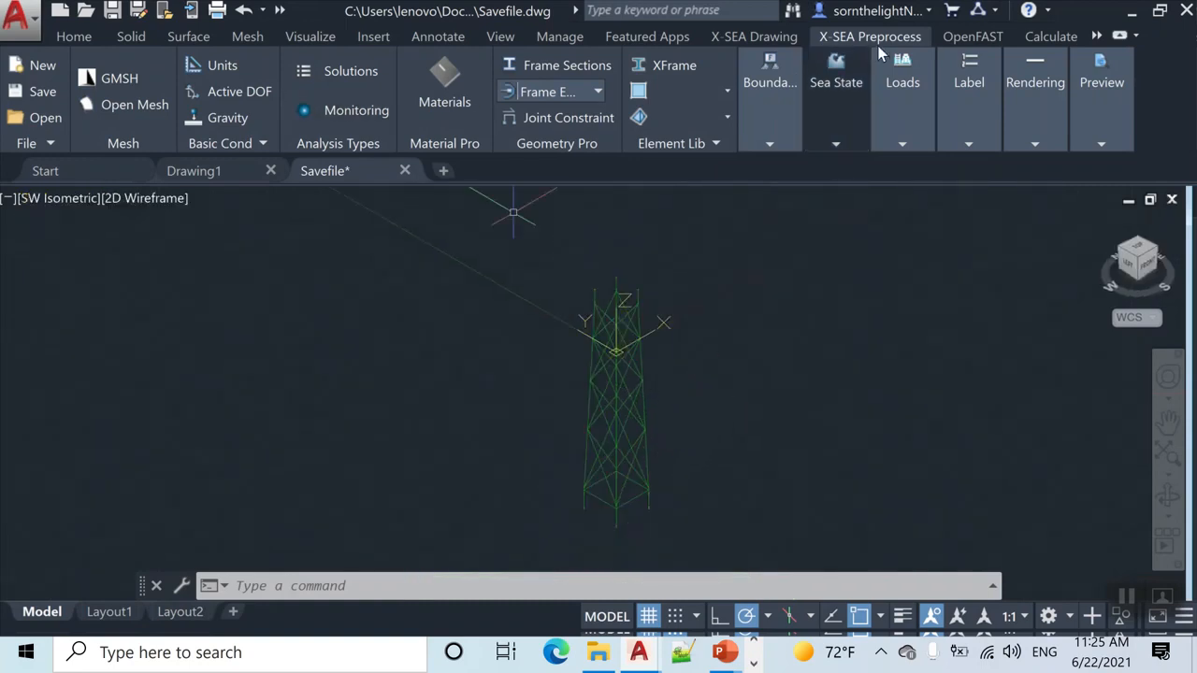
{"action": "left_click", "coordinate": [957, 39]}
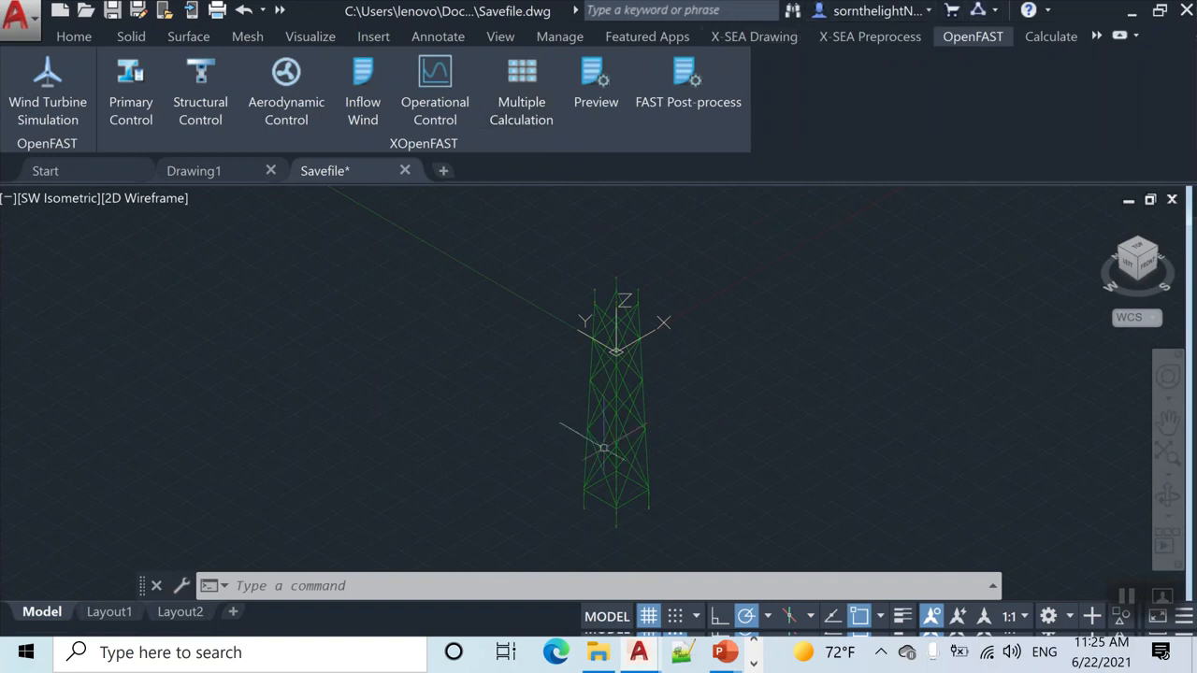
{"action": "left_click", "coordinate": [719, 542]}
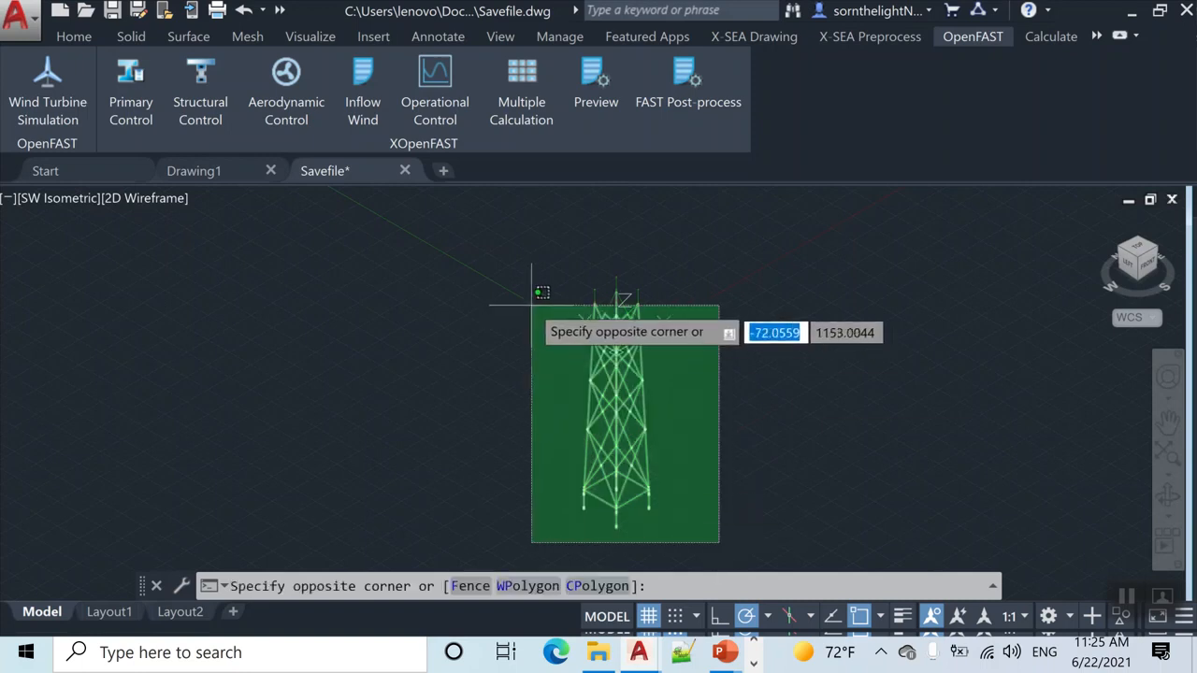
{"action": "left_click", "coordinate": [916, 431]}
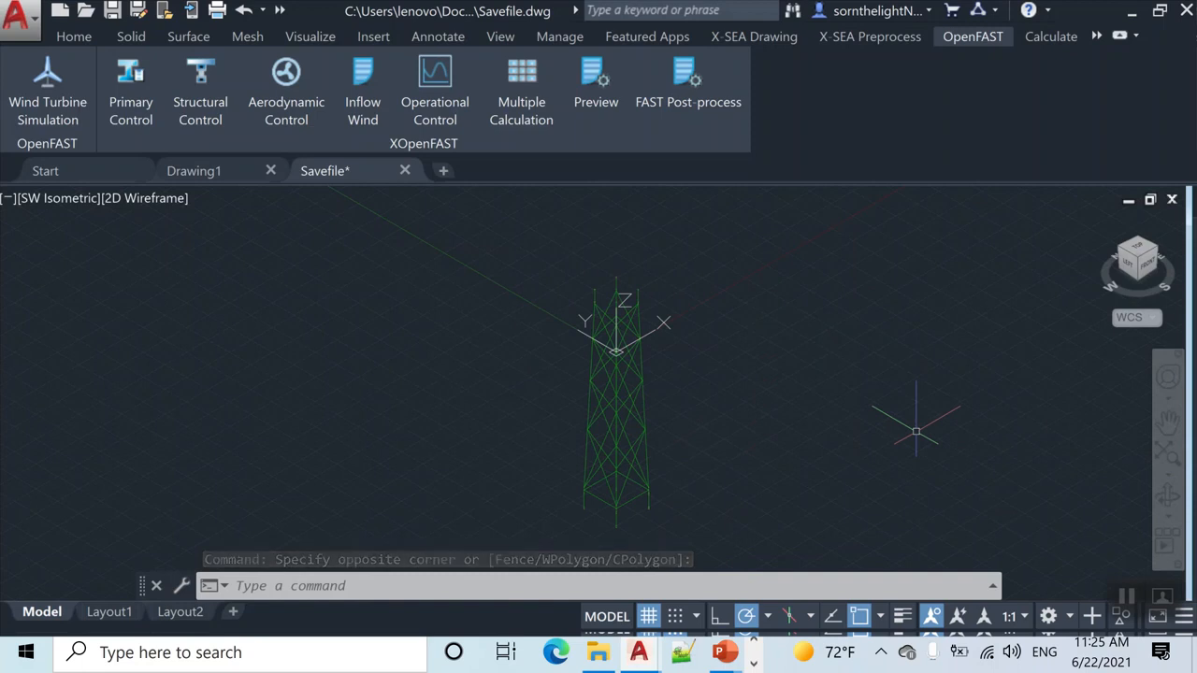
Step: Review the feature switches and flags in Primary Control, including the options for computing sub-structural dynamics
{"action": "left_click", "coordinate": [141, 101]}
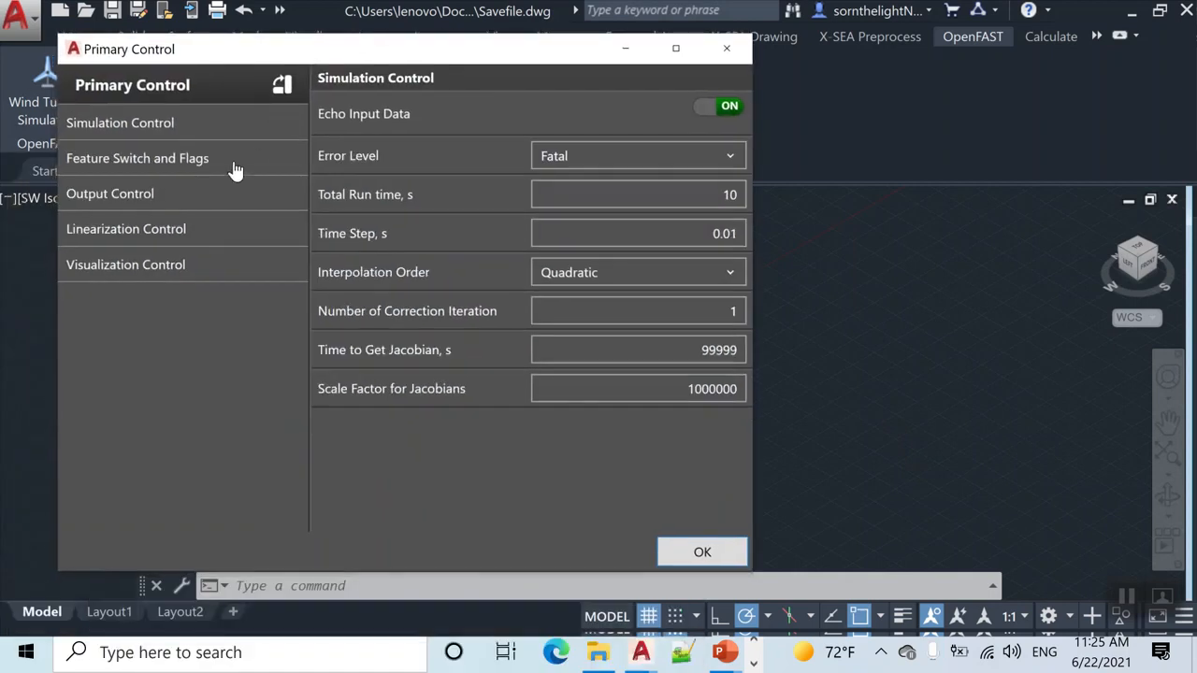
{"action": "left_click", "coordinate": [203, 165]}
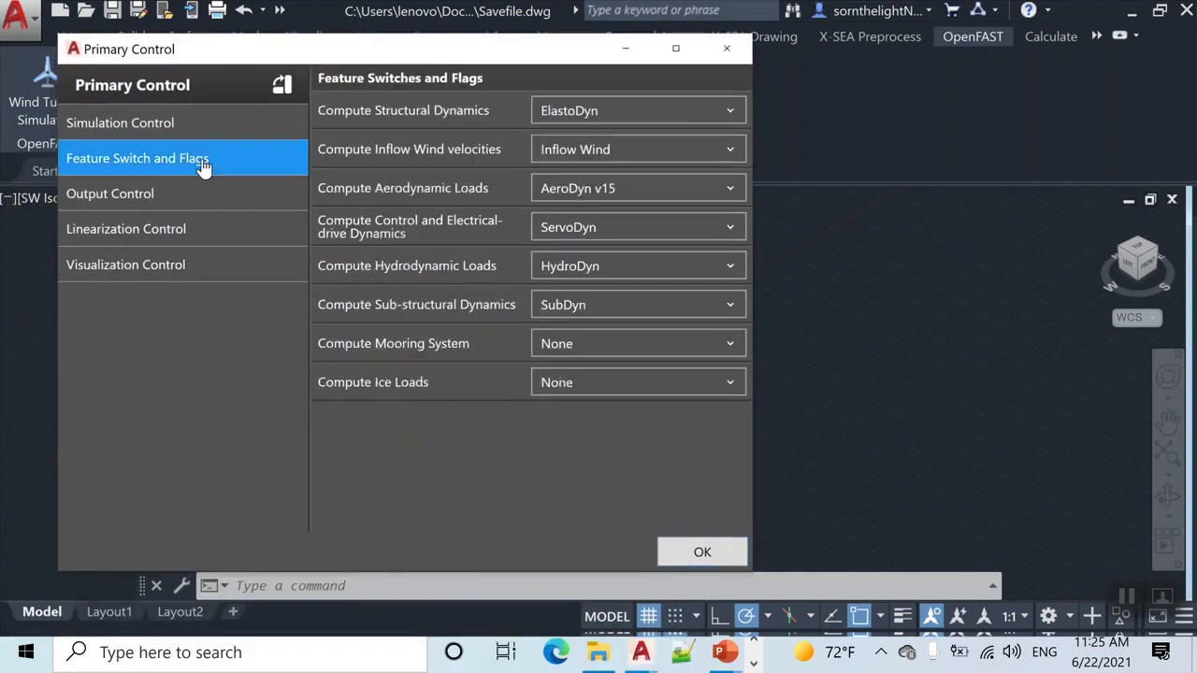
{"action": "left_click", "coordinate": [615, 305]}
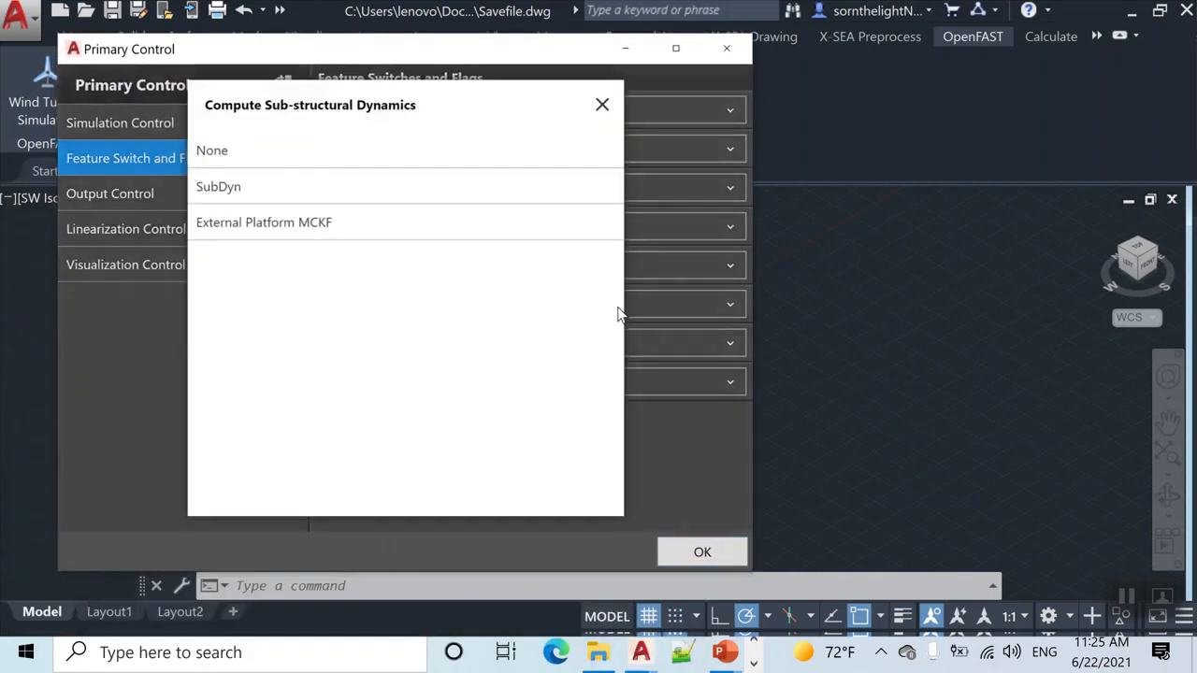
{"action": "left_click", "coordinate": [602, 105]}
Step: Switch the mooring system computation to FEAMooring and back to None
{"action": "left_click", "coordinate": [606, 343]}
{"action": "left_click", "coordinate": [492, 223]}
{"action": "left_click_drag", "start_coordinate": [535, 49], "coordinate": [507, 178]}
{"action": "left_click", "coordinate": [562, 476]}
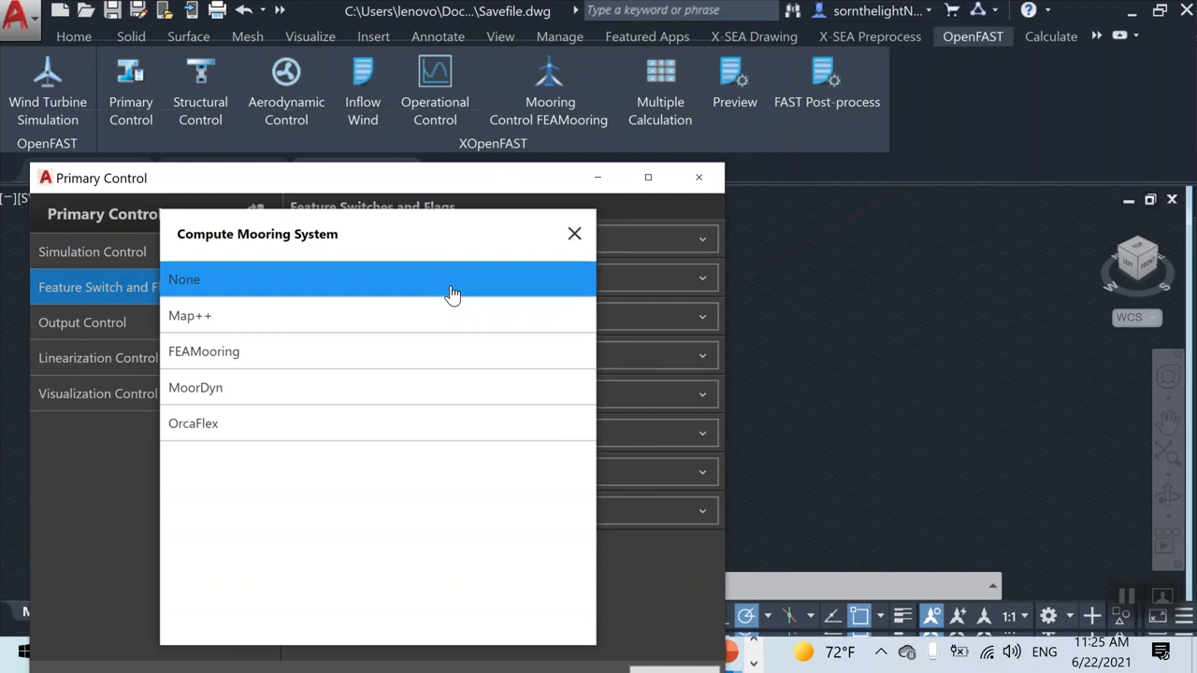
{"action": "left_click", "coordinate": [453, 285]}
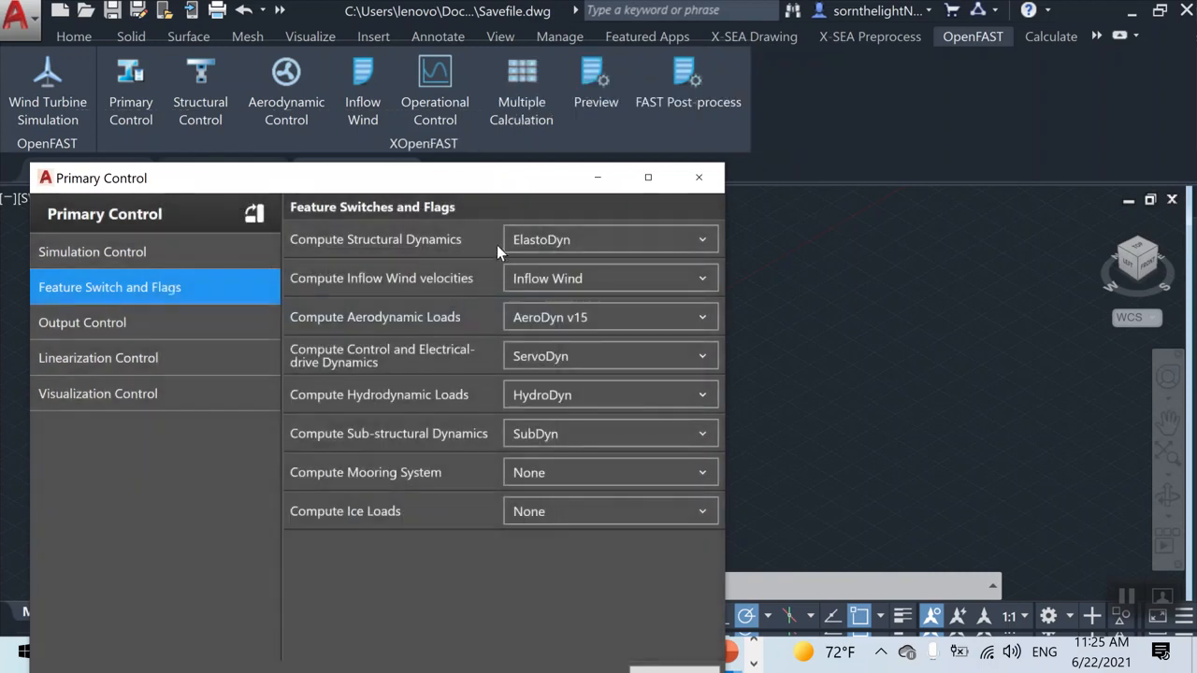
Step: Switch the ice load computation to IceFloe - Couple Crushing and back to None, and close Primary Control
{"action": "left_click", "coordinate": [576, 511]}
{"action": "left_click", "coordinate": [426, 459]}
{"action": "left_click", "coordinate": [586, 522]}
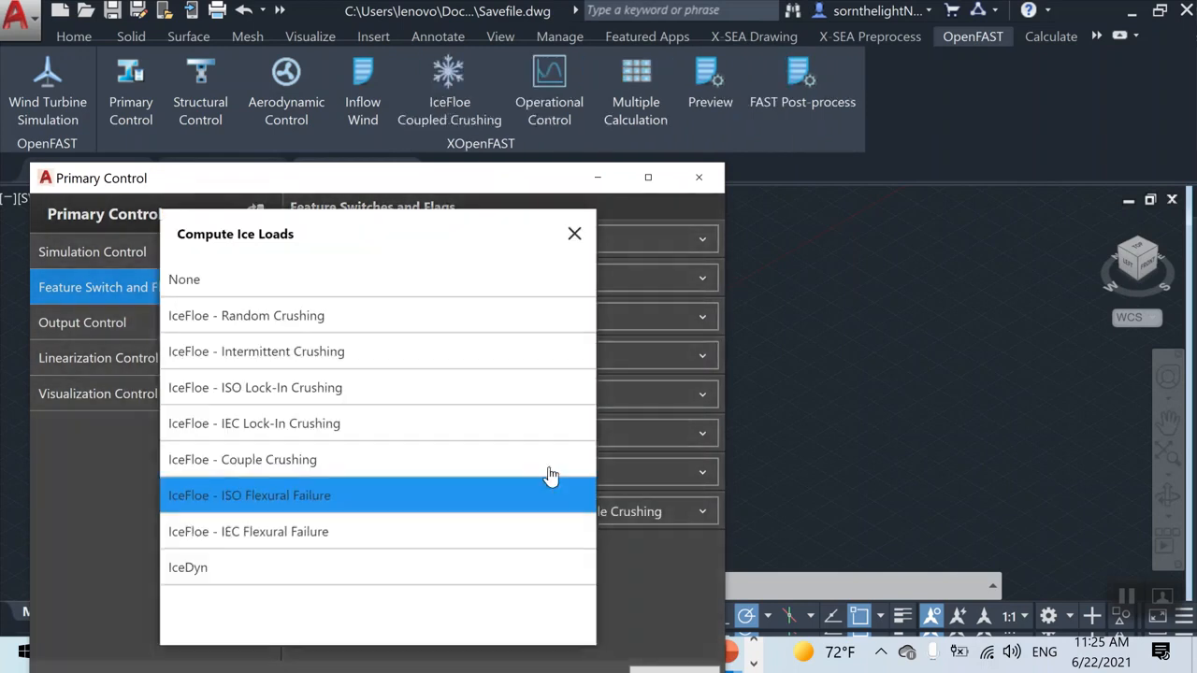
{"action": "left_click", "coordinate": [414, 286]}
{"action": "left_click", "coordinate": [698, 177]}
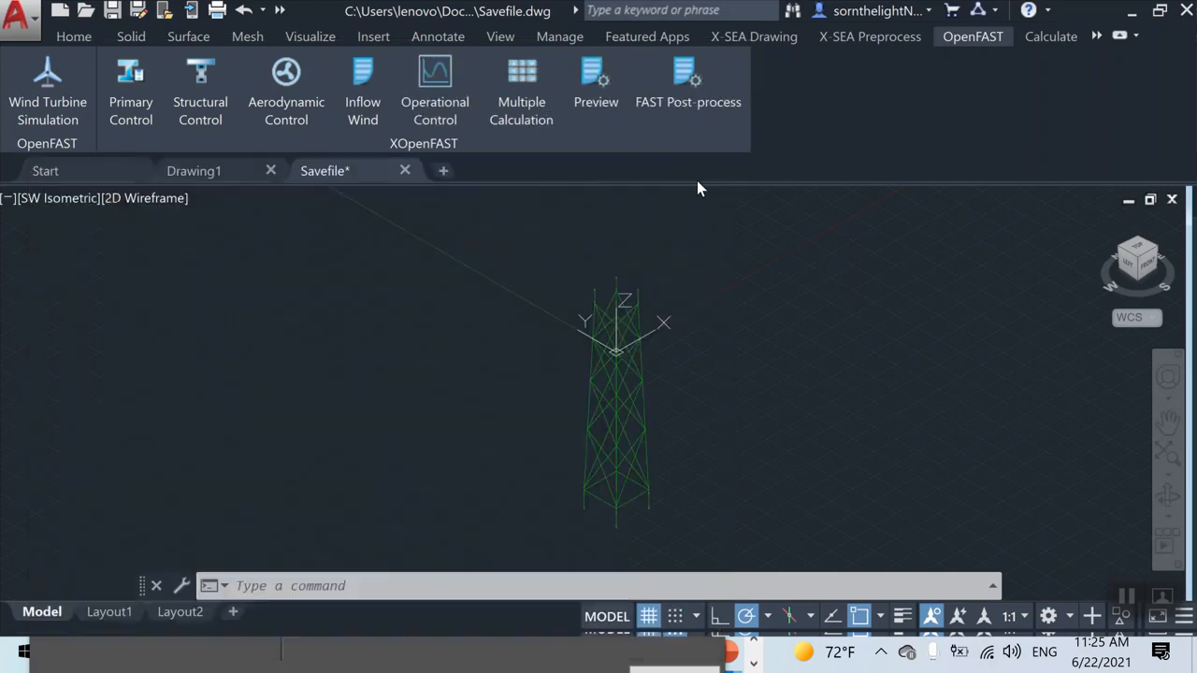
Step: Examine the Degree of Freedom settings and their help in Structural Control, and view the file import dialog without opening a file
{"action": "left_click", "coordinate": [193, 100]}
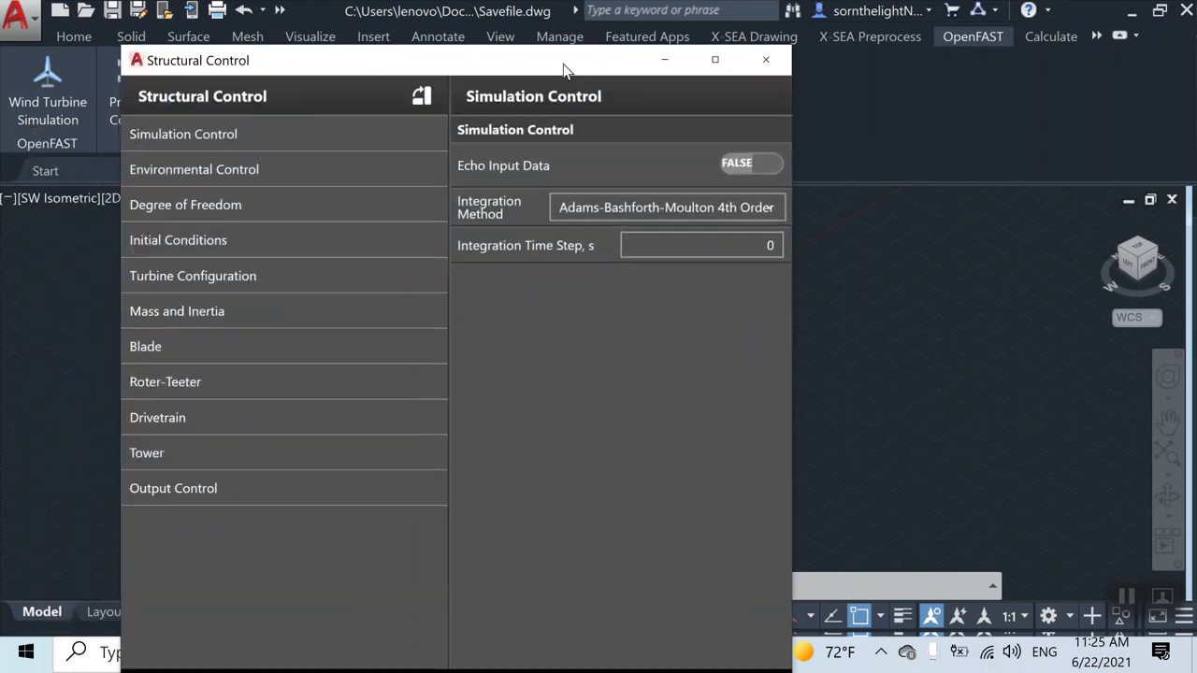
{"action": "left_click", "coordinate": [393, 174]}
{"action": "left_click", "coordinate": [381, 206]}
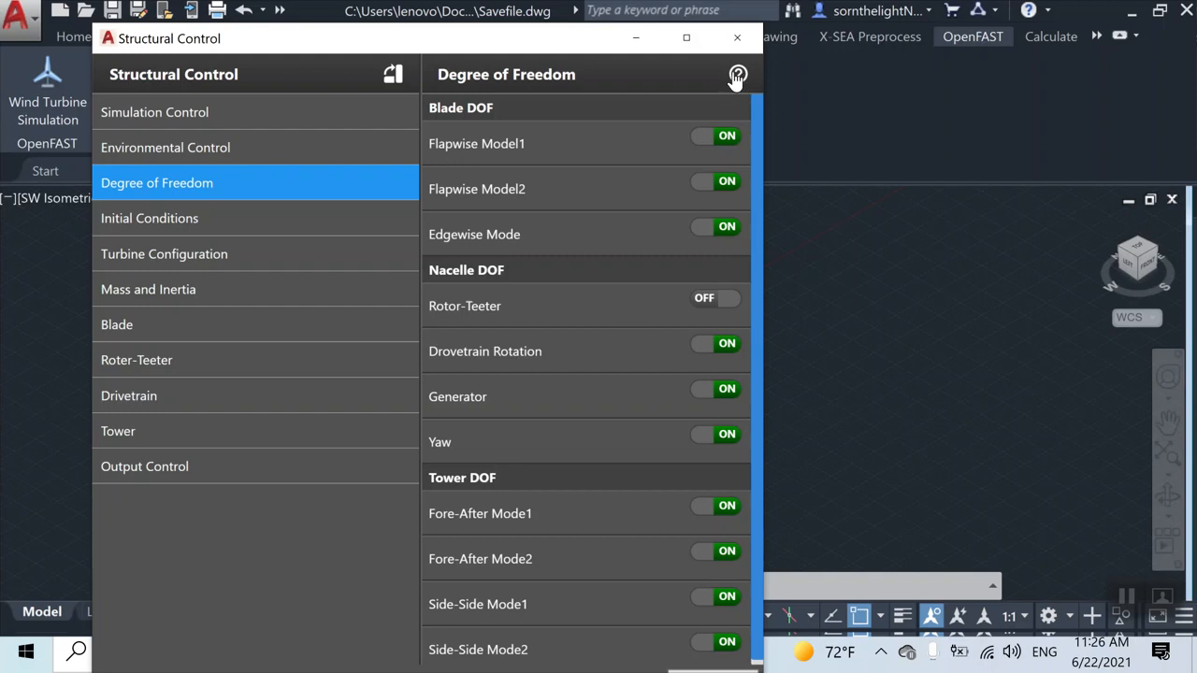
{"action": "left_click", "coordinate": [736, 75]}
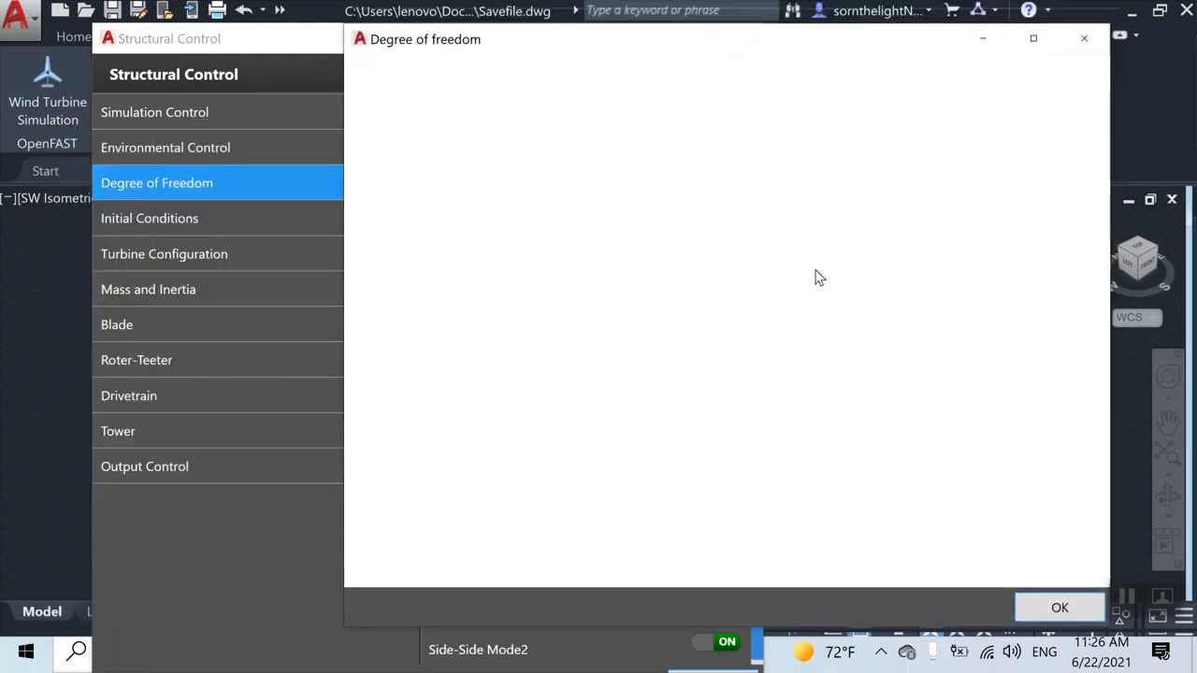
{"action": "left_click", "coordinate": [1084, 39]}
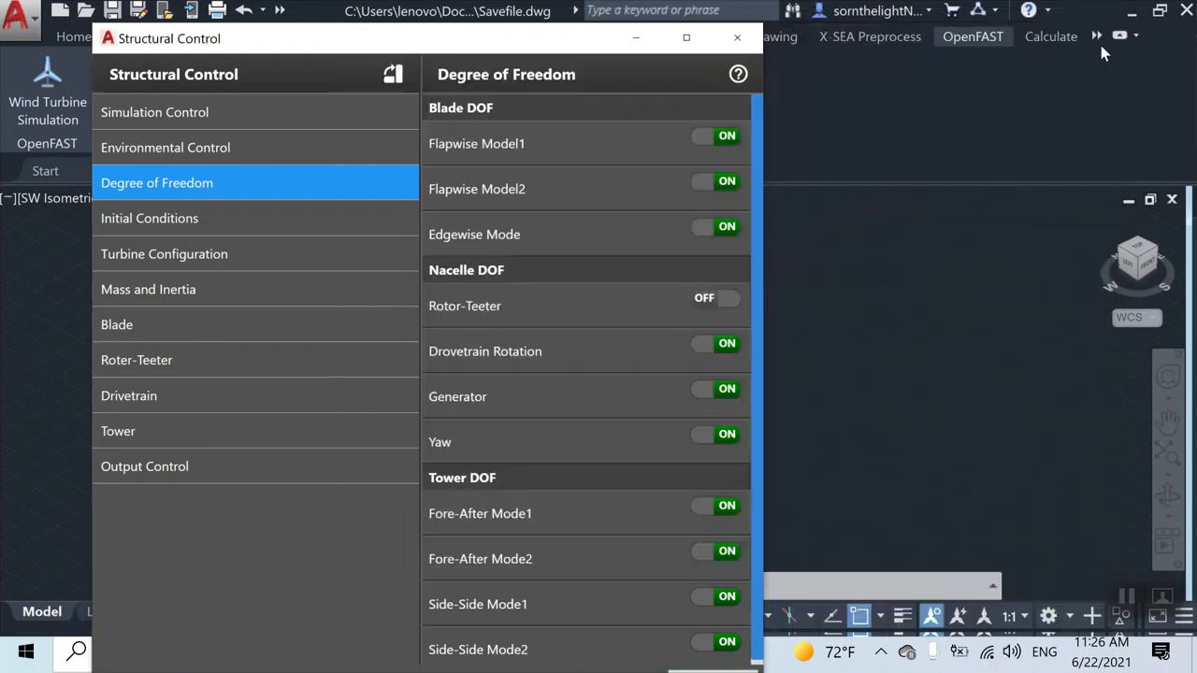
{"action": "left_click", "coordinate": [395, 77]}
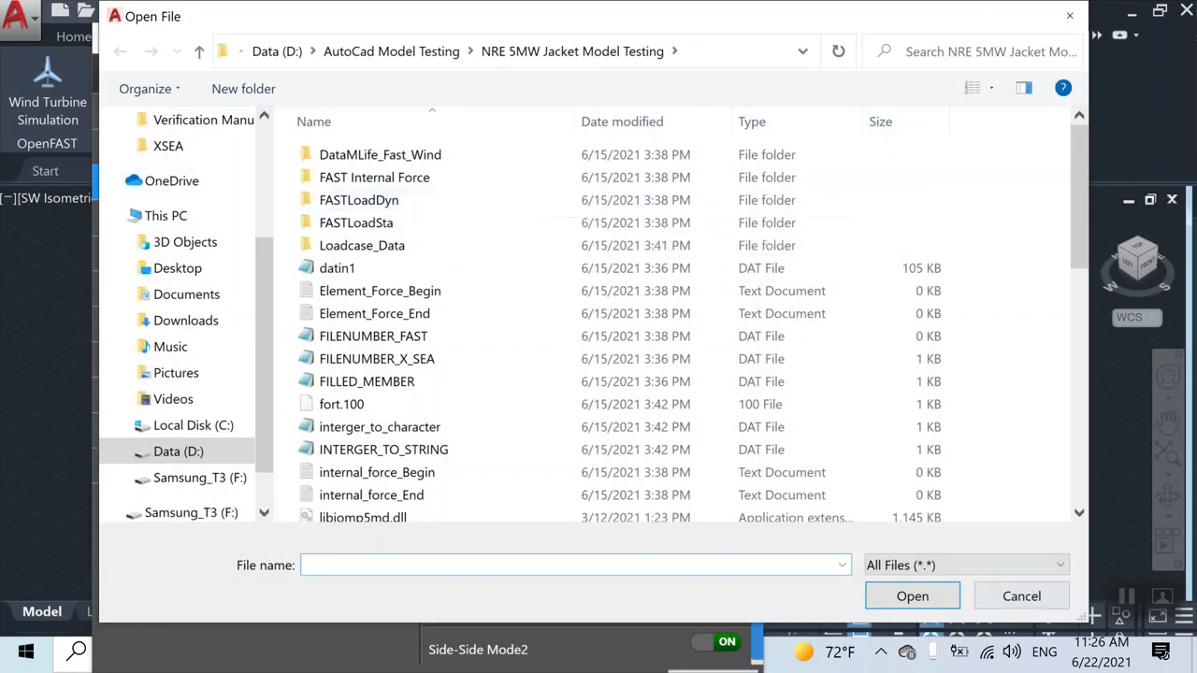
{"action": "left_click", "coordinate": [1032, 593]}
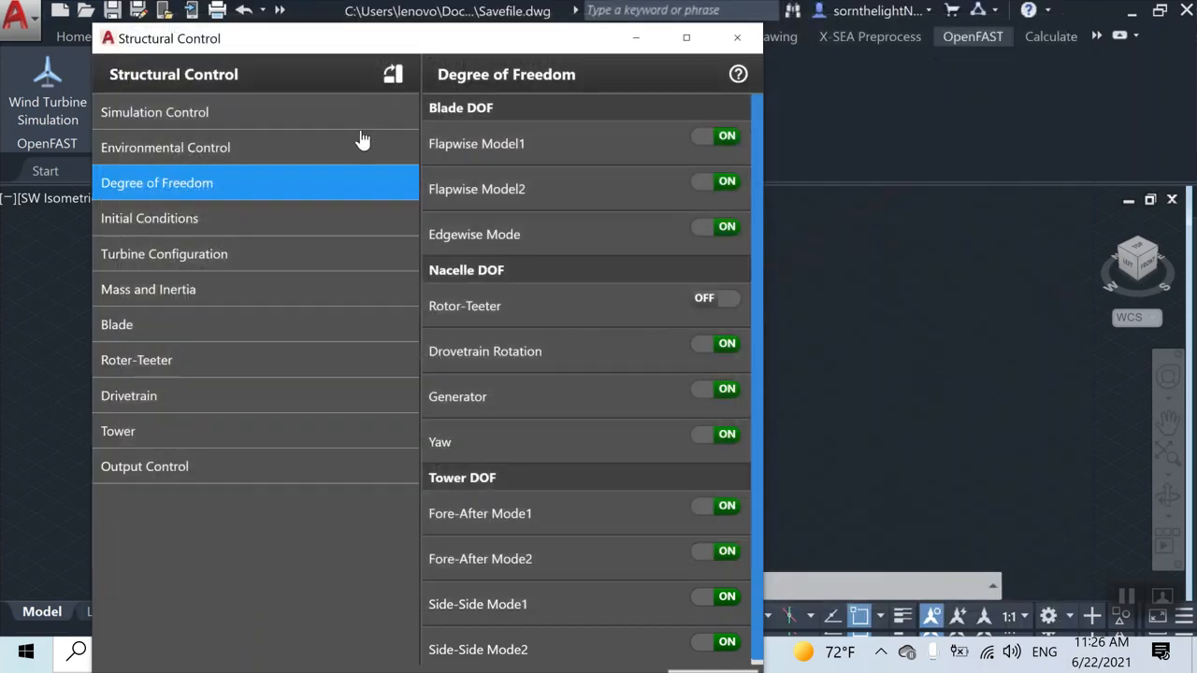
Step: Look through the structural settings for initial conditions, turbine configuration, mass and inertia, rotor-teeter, drivetrain and blade
{"action": "left_click", "coordinate": [342, 228]}
{"action": "left_click", "coordinate": [344, 258]}
{"action": "left_click", "coordinate": [342, 298]}
{"action": "left_click", "coordinate": [351, 363]}
{"action": "left_click", "coordinate": [346, 400]}
{"action": "left_click", "coordinate": [360, 364]}
{"action": "left_click", "coordinate": [344, 331]}
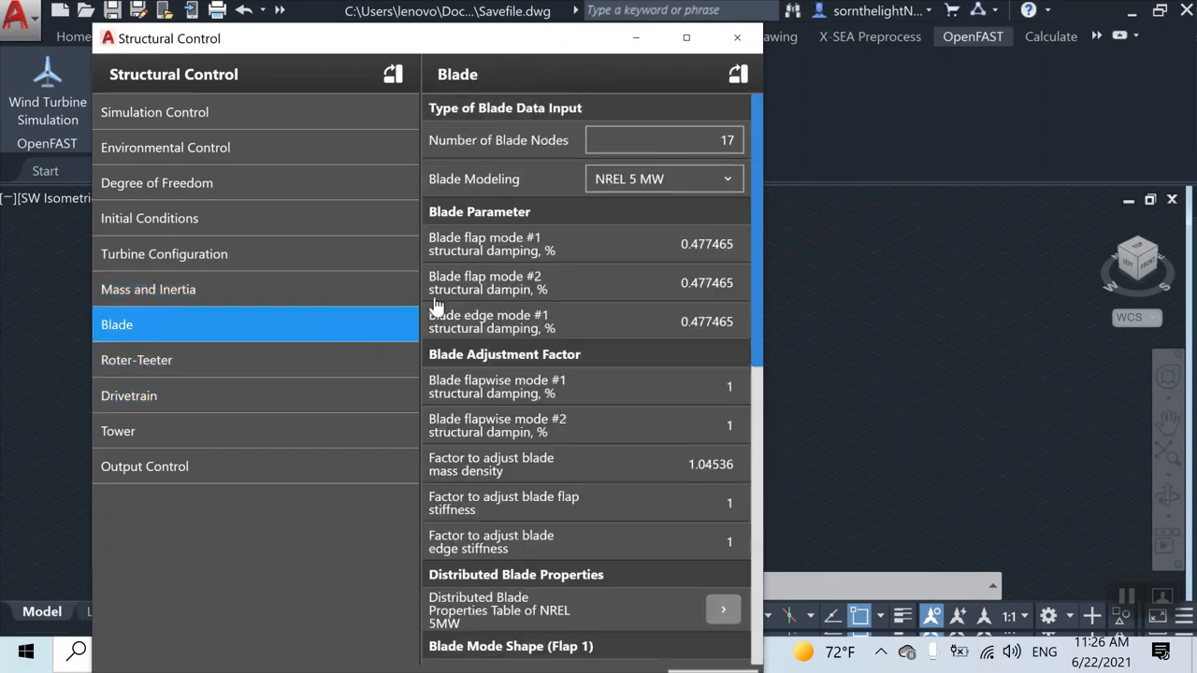
Step: Look at the available blade models and choose NREL 5 MW
{"action": "left_click", "coordinate": [702, 187]}
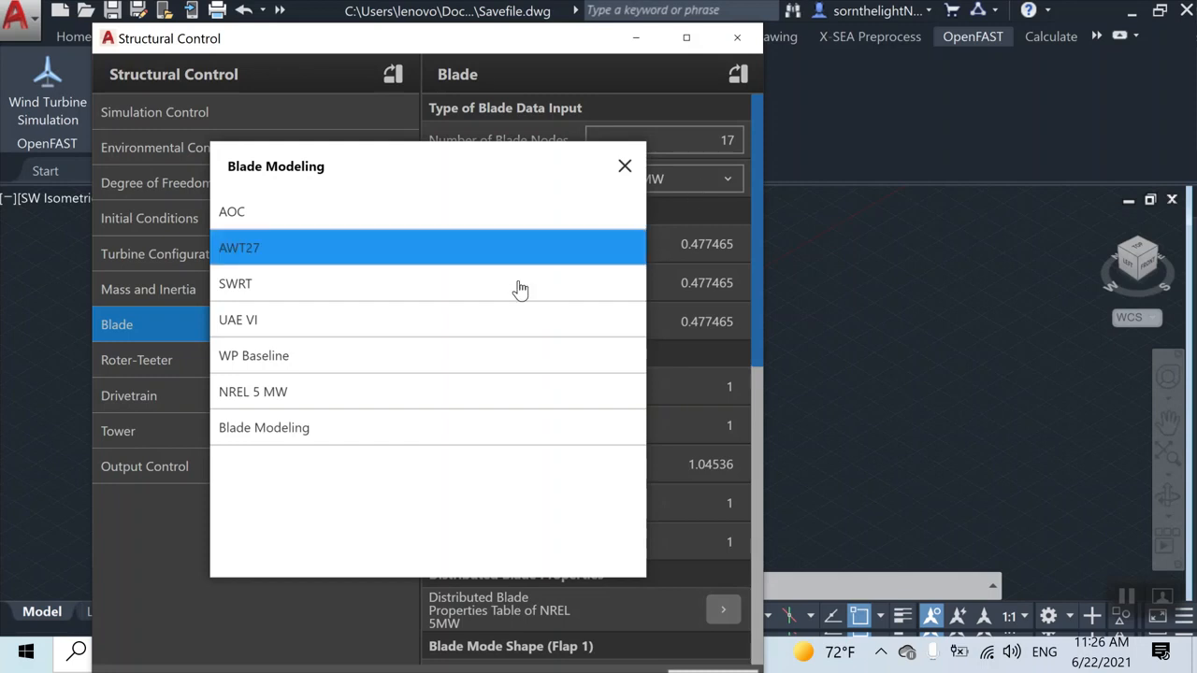
{"action": "left_click", "coordinate": [457, 393]}
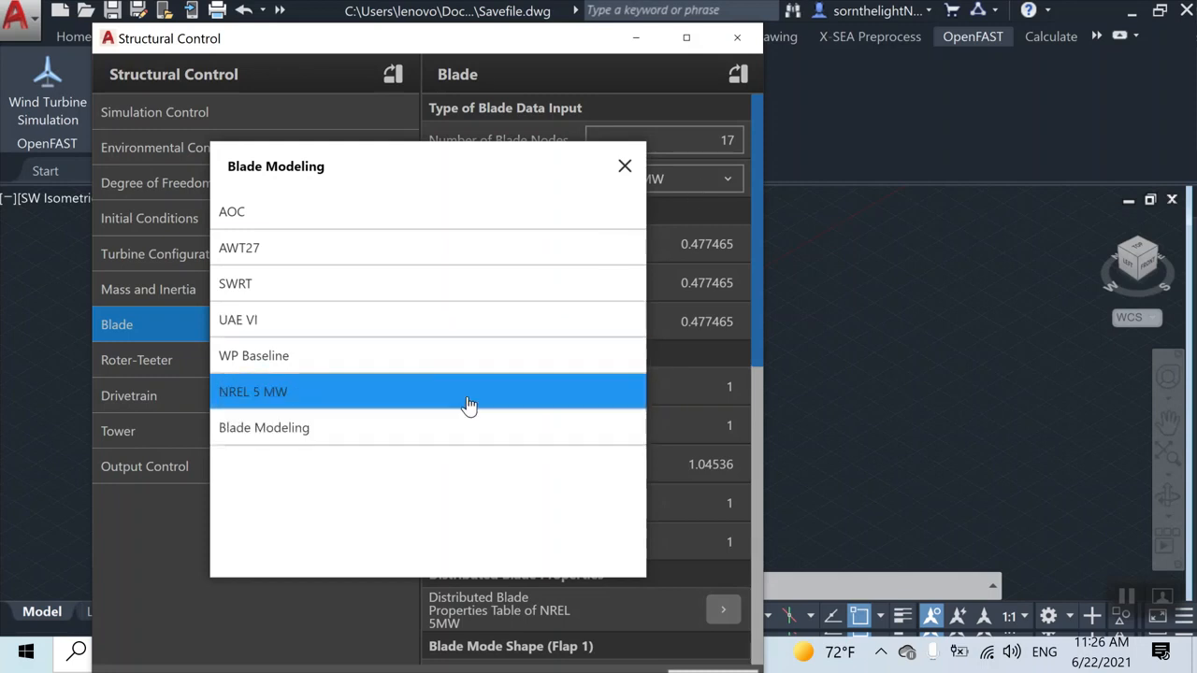
{"action": "left_click", "coordinate": [469, 404]}
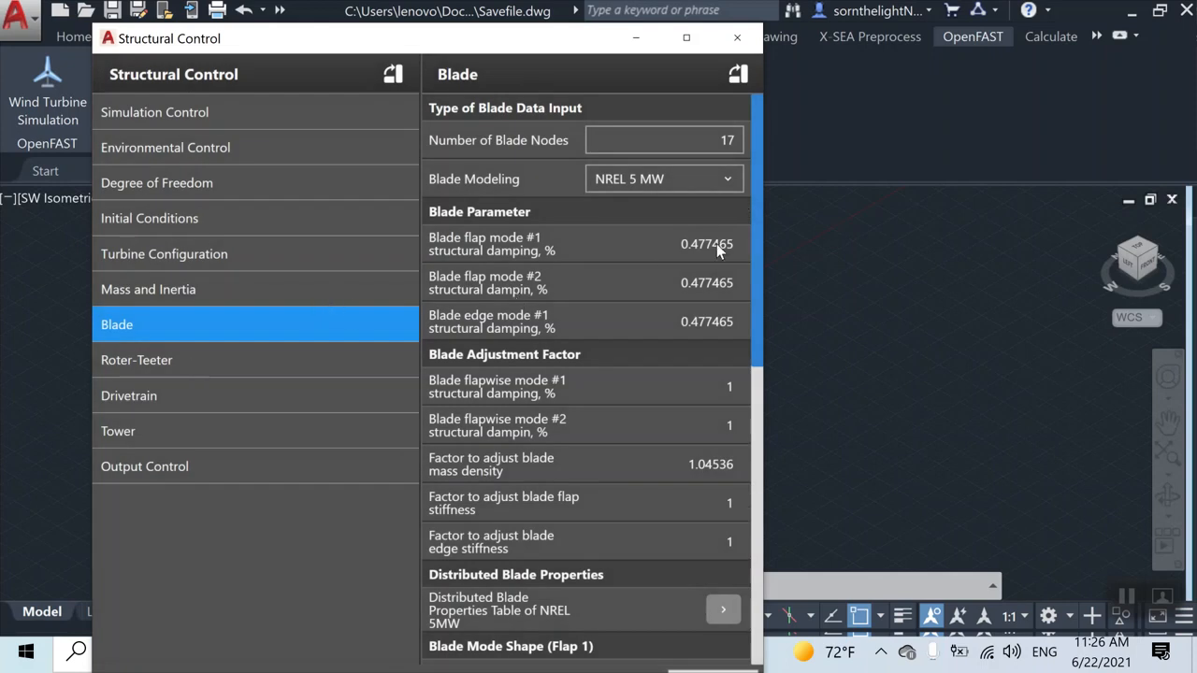
Step: Review the distributed blade properties table and the blade mode shape coefficients of the NREL 5 MW blade
{"action": "left_click_drag", "start_coordinate": [761, 206], "coordinate": [798, 320]}
{"action": "left_click", "coordinate": [723, 385]}
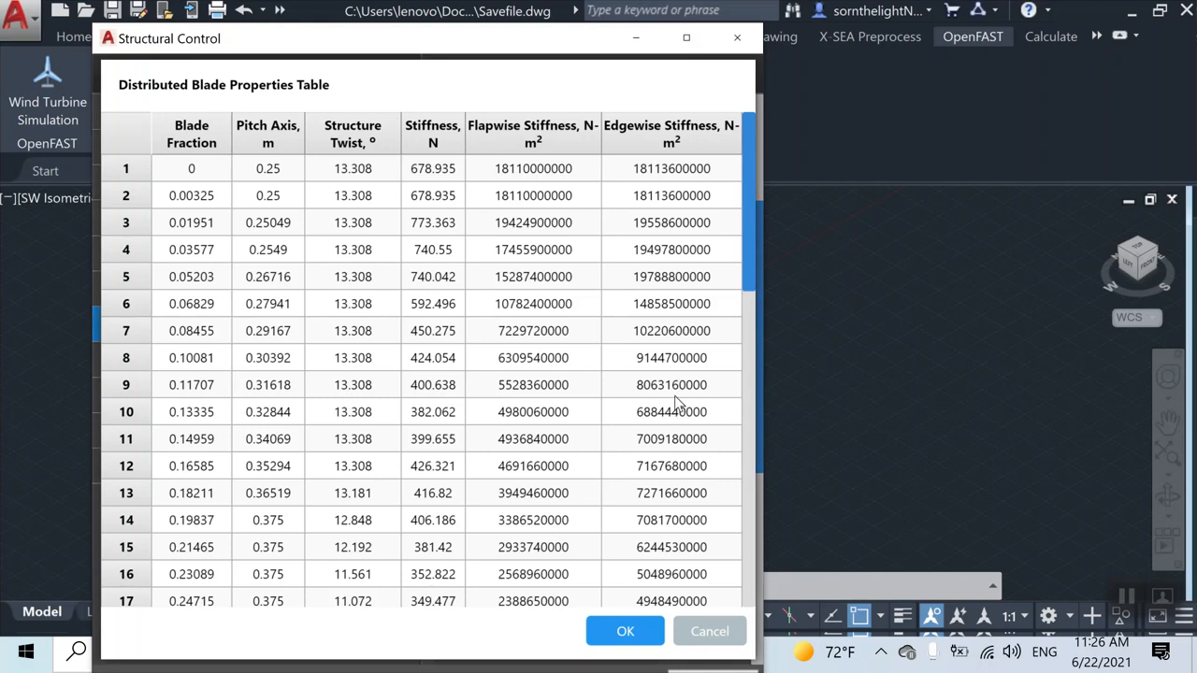
{"action": "scroll", "coordinate": [678, 383], "scroll_direction": "down", "scroll_amount": 10}
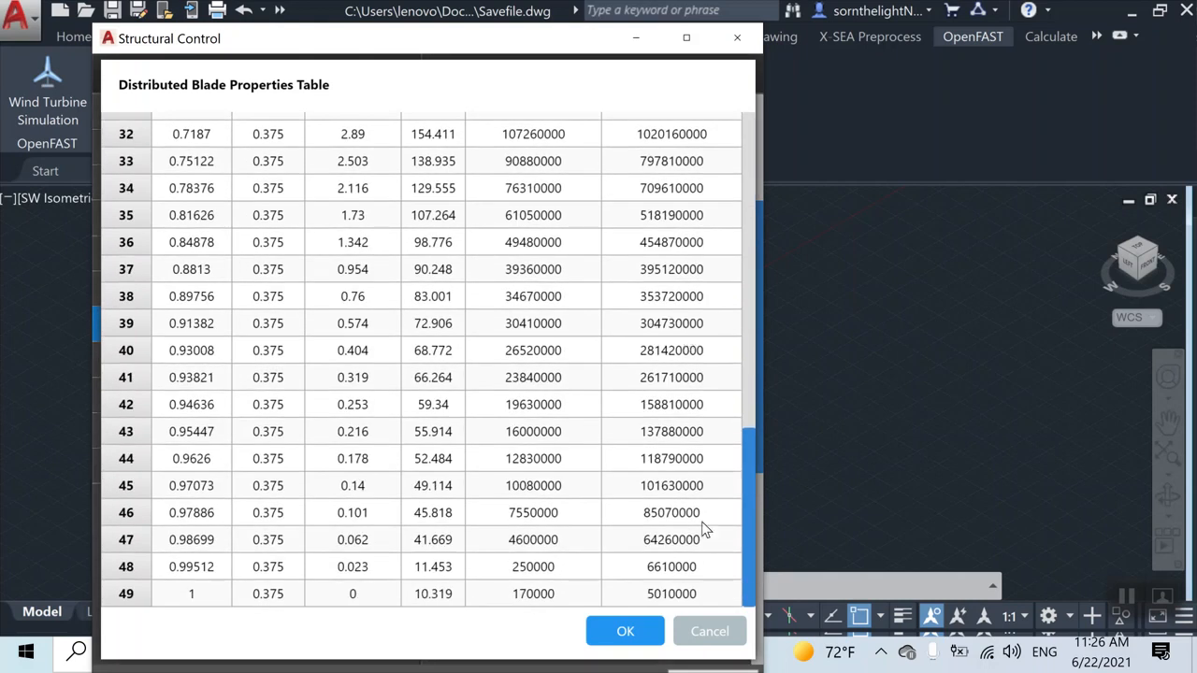
{"action": "left_click", "coordinate": [712, 636]}
{"action": "scroll", "coordinate": [758, 447], "scroll_direction": "down", "scroll_amount": 9}
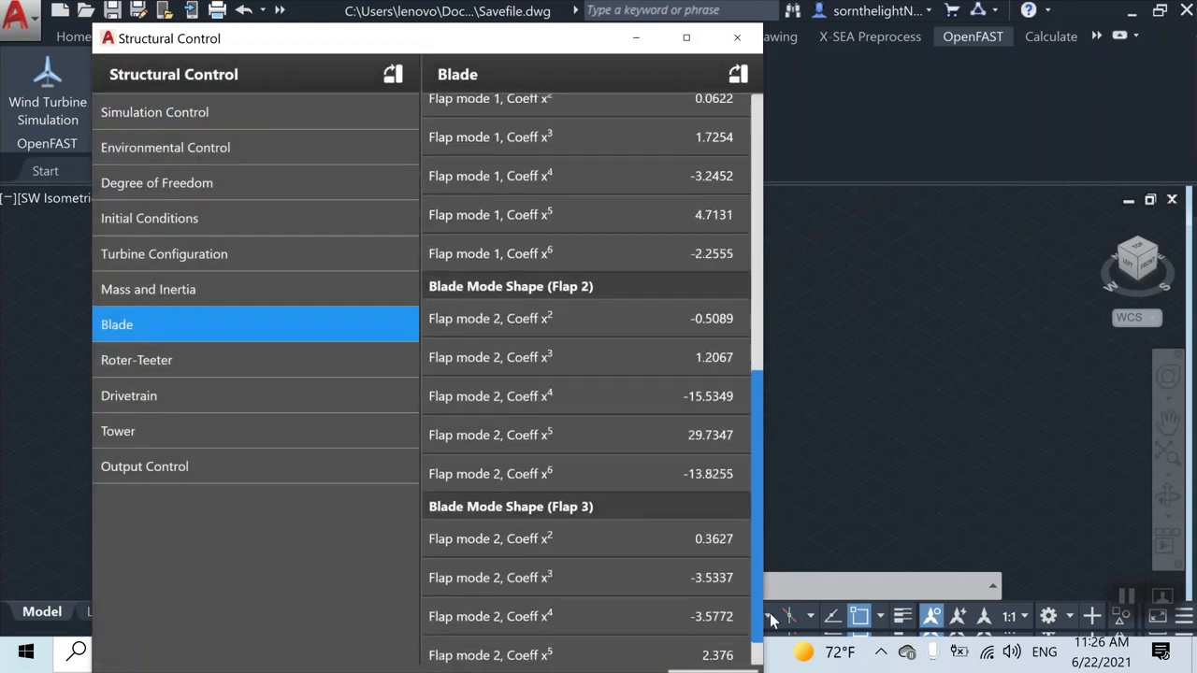
{"action": "scroll", "coordinate": [702, 484], "scroll_direction": "up", "scroll_amount": 13}
{"action": "scroll", "coordinate": [704, 486], "scroll_direction": "up", "scroll_amount": 1}
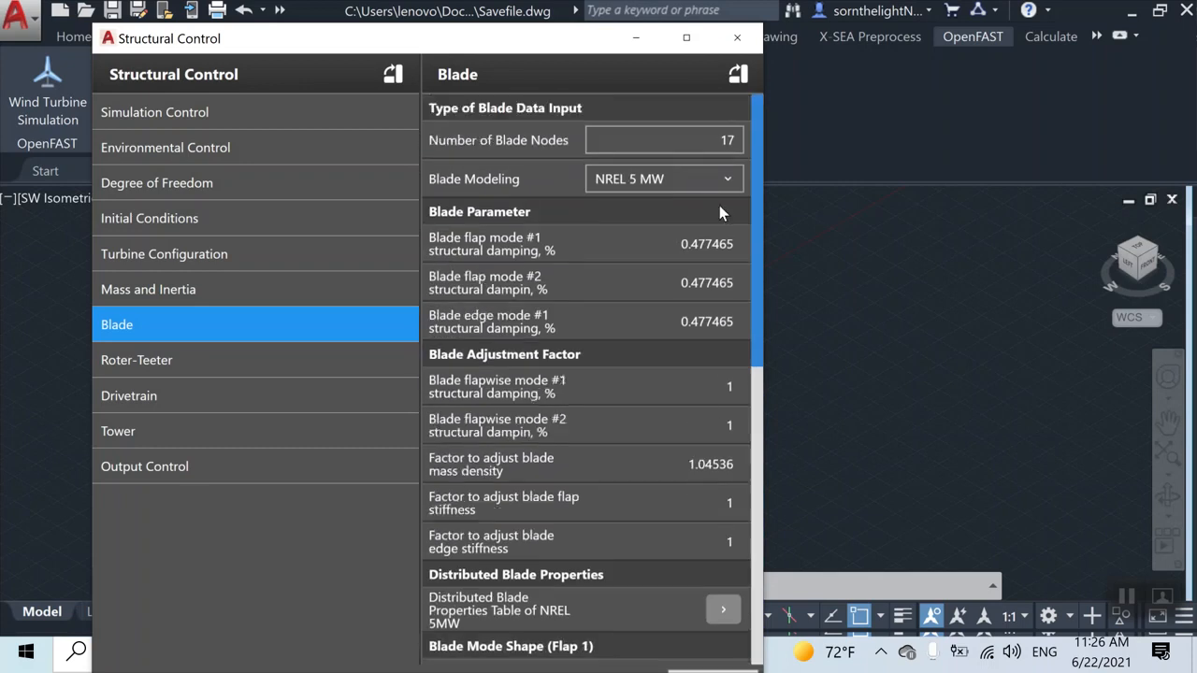
Step: Set the blade model to the custom Blade Modeling option so its damping and adjustment parameters can be edited
{"action": "left_click", "coordinate": [681, 177]}
{"action": "left_click", "coordinate": [505, 426]}
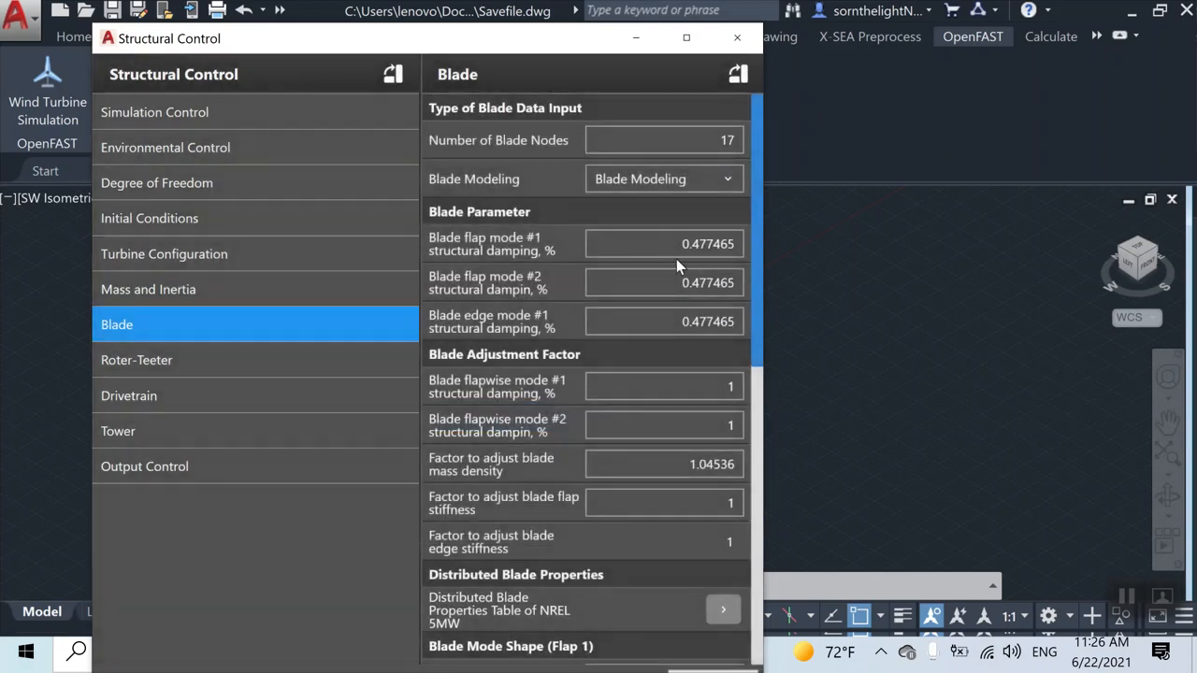
{"action": "left_click_drag", "start_coordinate": [678, 249], "coordinate": [790, 233]}
Step: Examine the available tower options, leave the choice unchanged, and close Structural Control
{"action": "left_click", "coordinate": [208, 440]}
{"action": "left_click", "coordinate": [707, 161]}
{"action": "left_click_drag", "start_coordinate": [634, 296], "coordinate": [640, 381]}
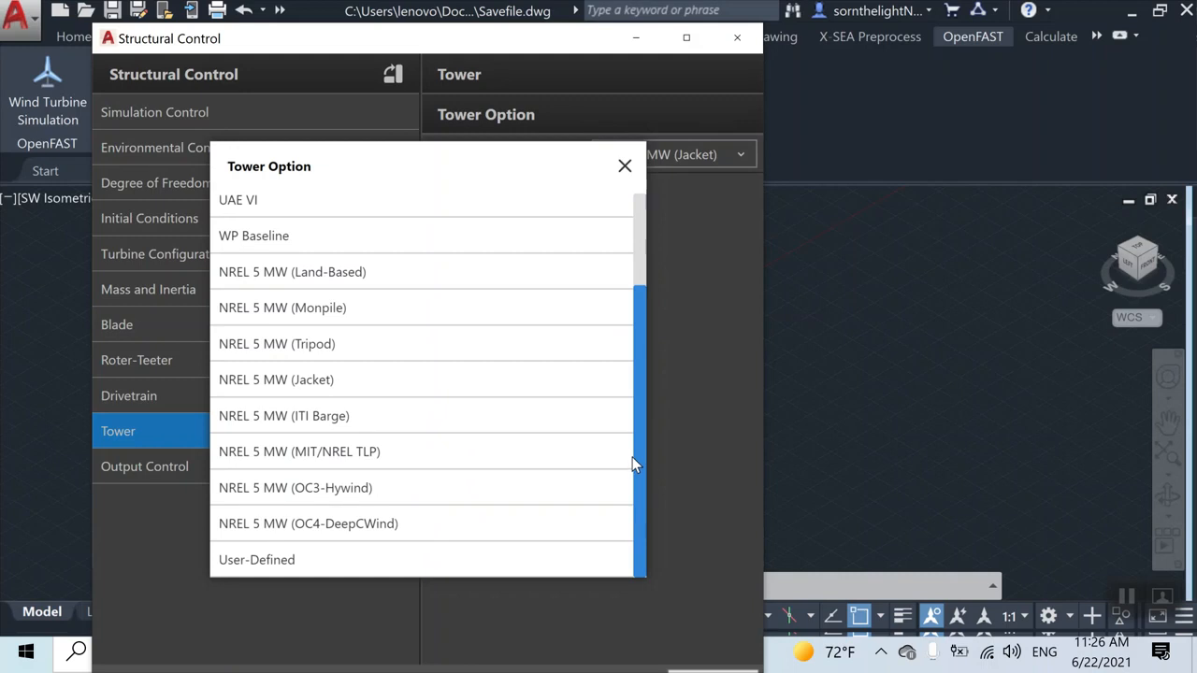
{"action": "left_click_drag", "start_coordinate": [633, 462], "coordinate": [636, 274]}
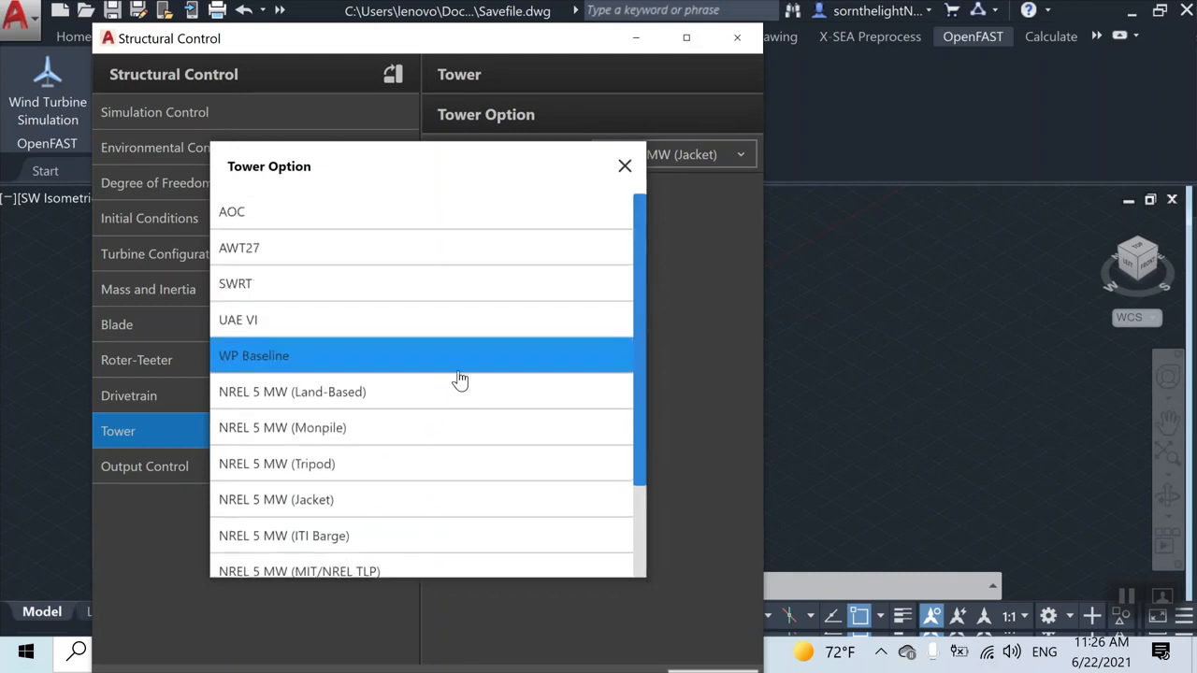
{"action": "scroll", "coordinate": [474, 414], "scroll_direction": "down", "scroll_amount": 1}
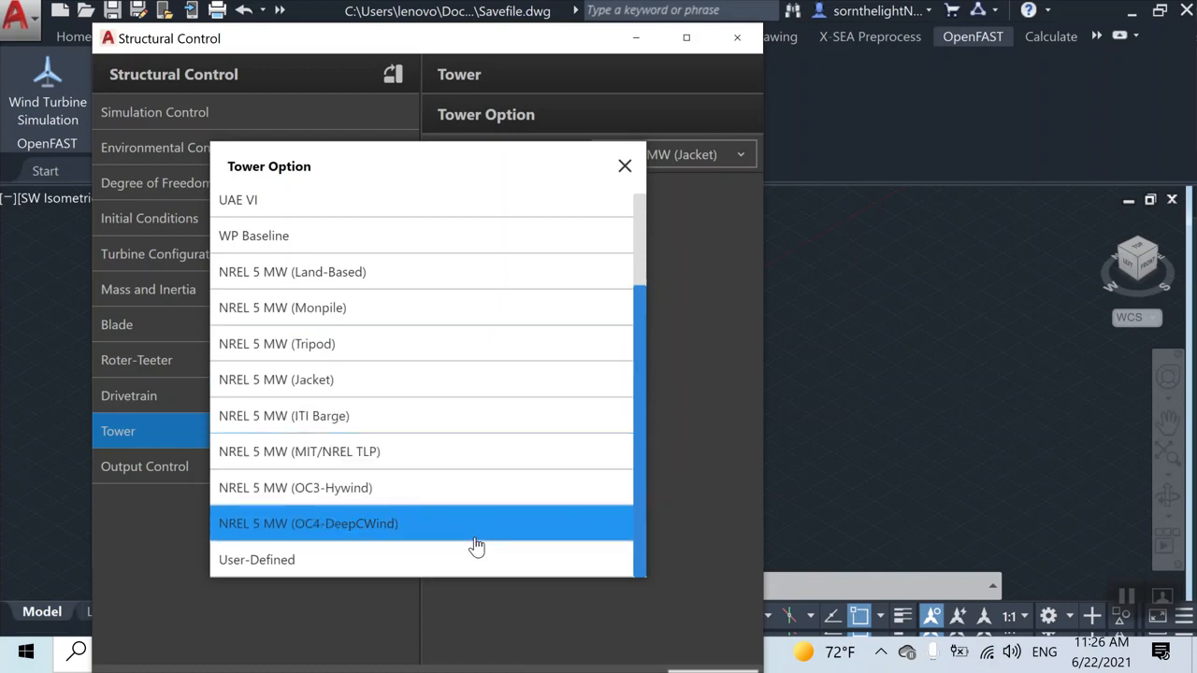
{"action": "left_click", "coordinate": [665, 481]}
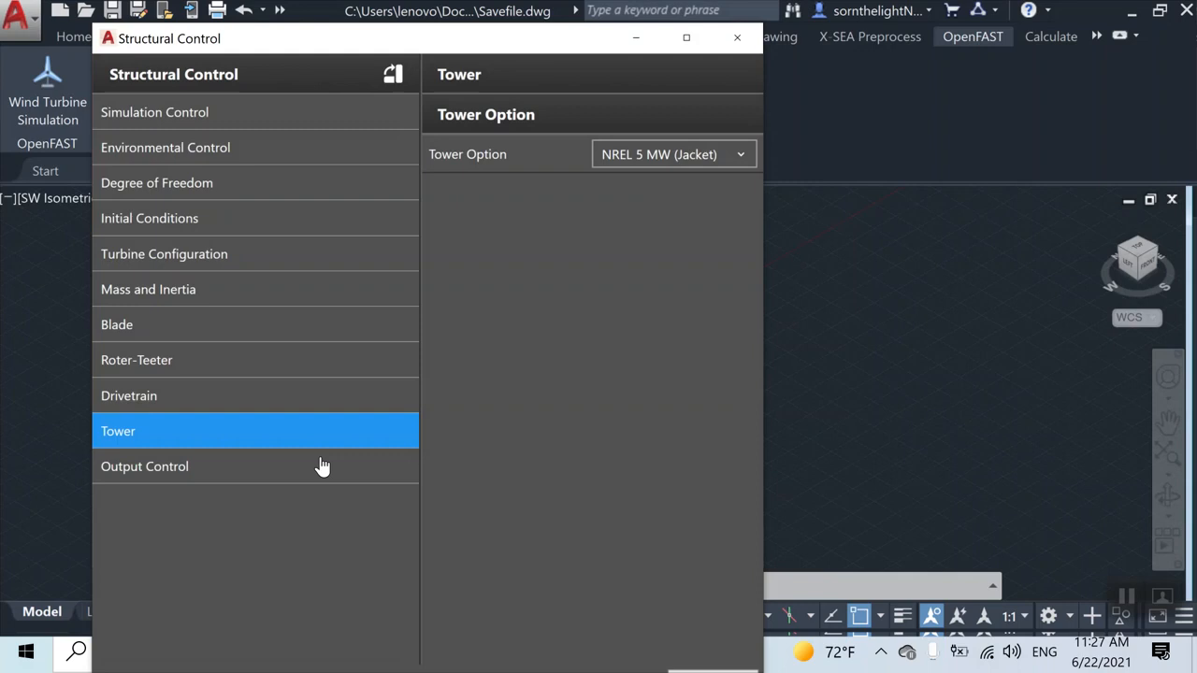
{"action": "left_click", "coordinate": [738, 40]}
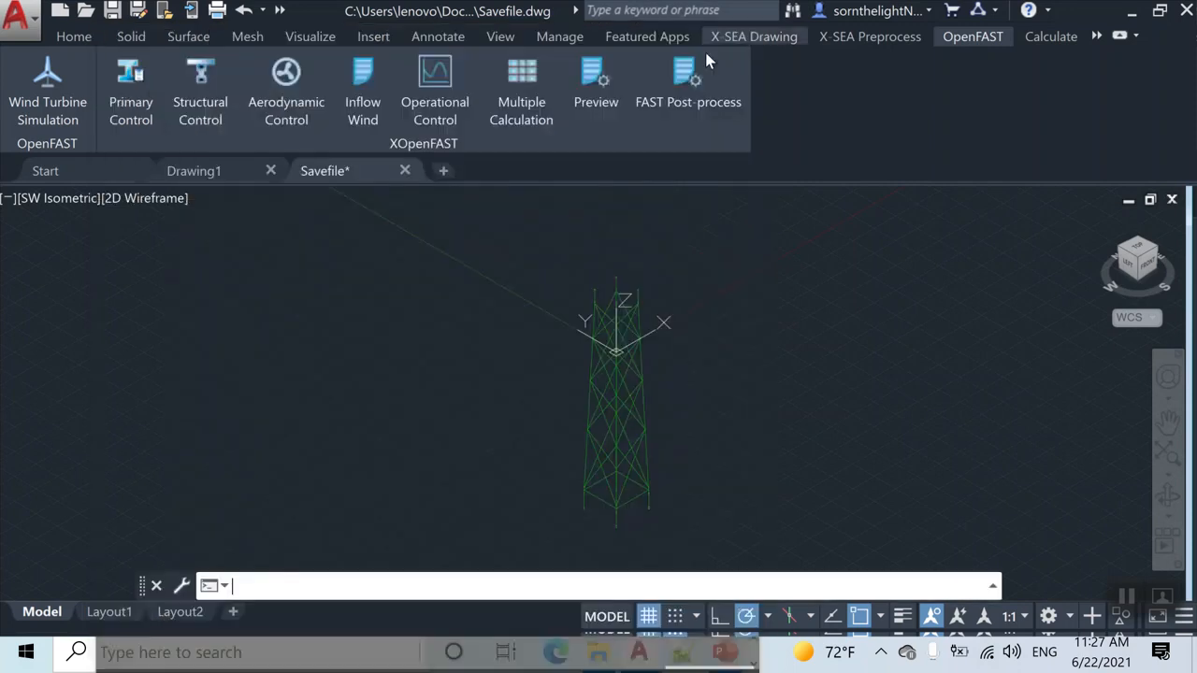
Step: In Primary Control's feature switches, set Compute Sub-structural Dynamics to None and back to SubDyn, and close the dialog
{"action": "left_click", "coordinate": [145, 110]}
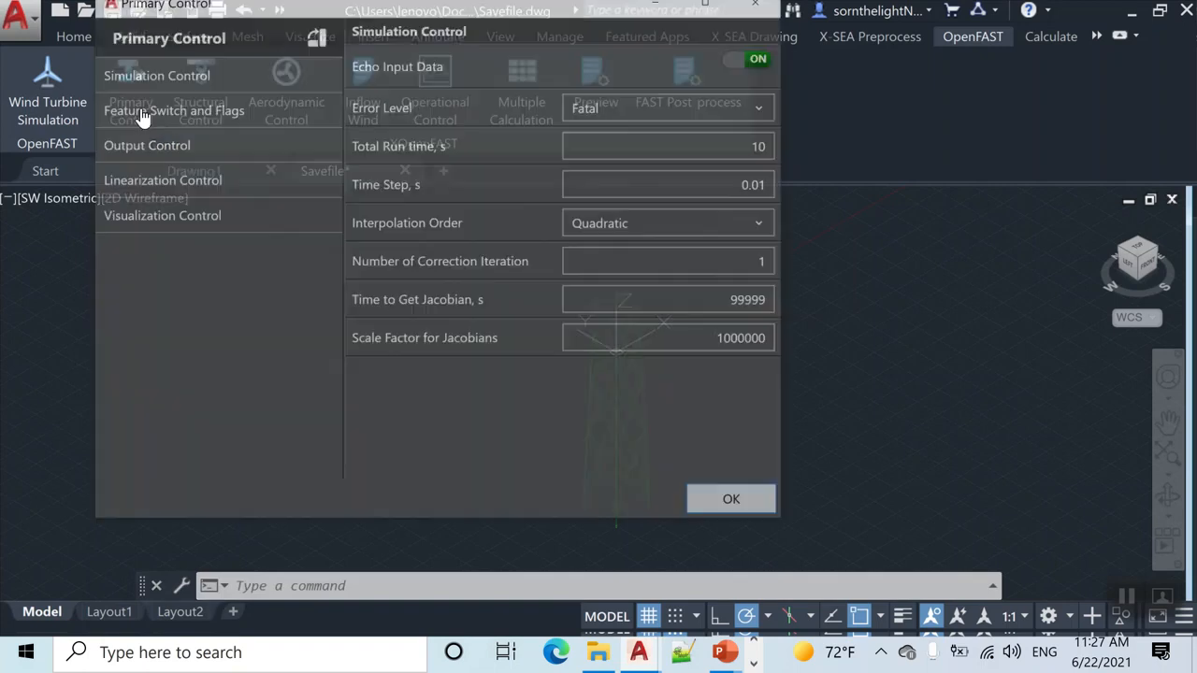
{"action": "left_click", "coordinate": [255, 111]}
{"action": "left_click_drag", "start_coordinate": [587, 11], "coordinate": [552, 178]}
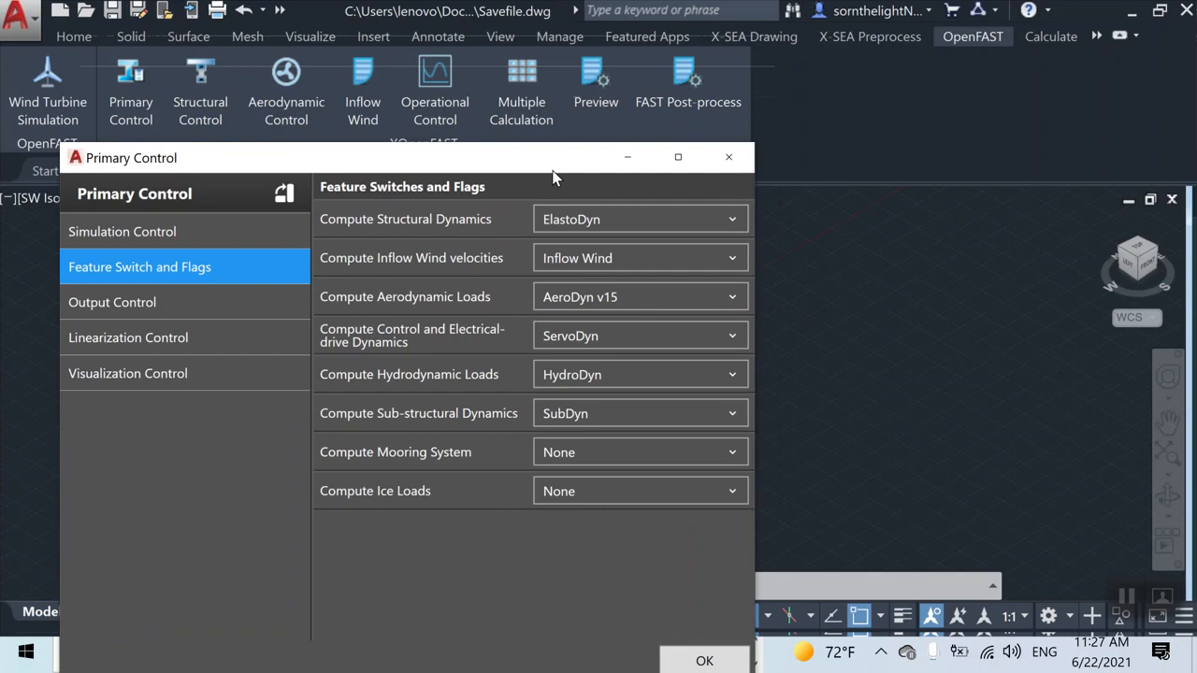
{"action": "left_click", "coordinate": [596, 413]}
{"action": "left_click", "coordinate": [448, 271]}
{"action": "left_click", "coordinate": [602, 413]}
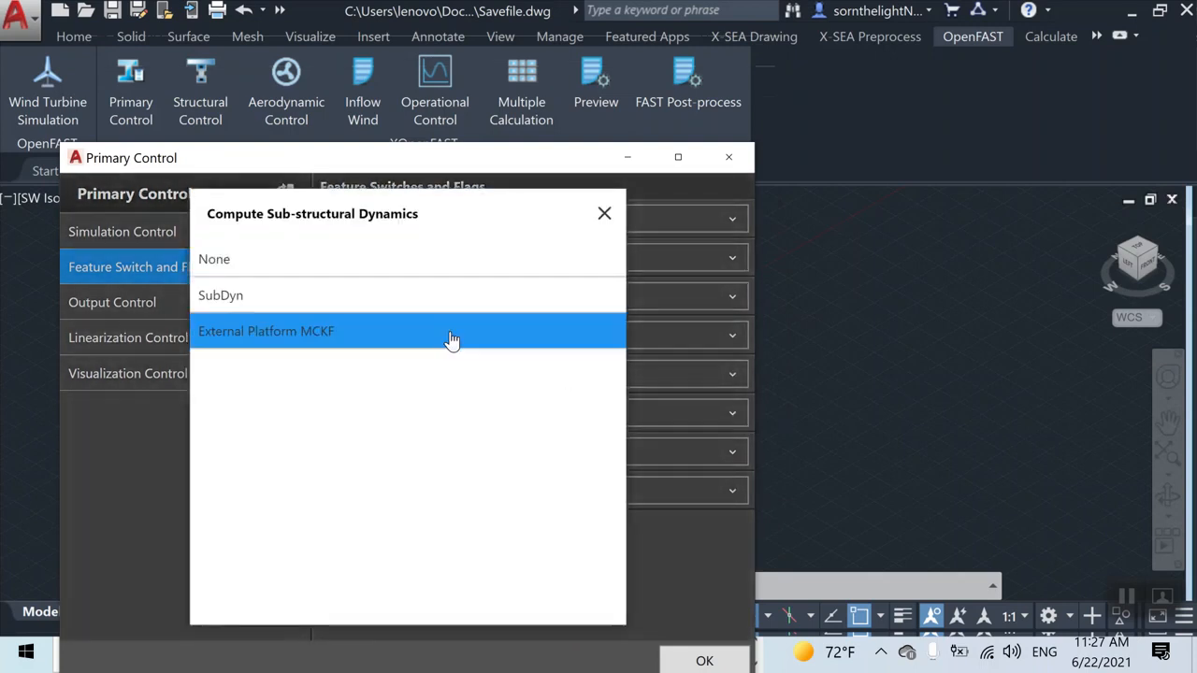
{"action": "left_click", "coordinate": [465, 295]}
{"action": "left_click", "coordinate": [729, 156]}
Step: Review the simulation, transition piece joint and finite element settings in Substructure Control, and close it
{"action": "left_click", "coordinate": [547, 106]}
{"action": "left_click_drag", "start_coordinate": [519, 145], "coordinate": [748, 47]}
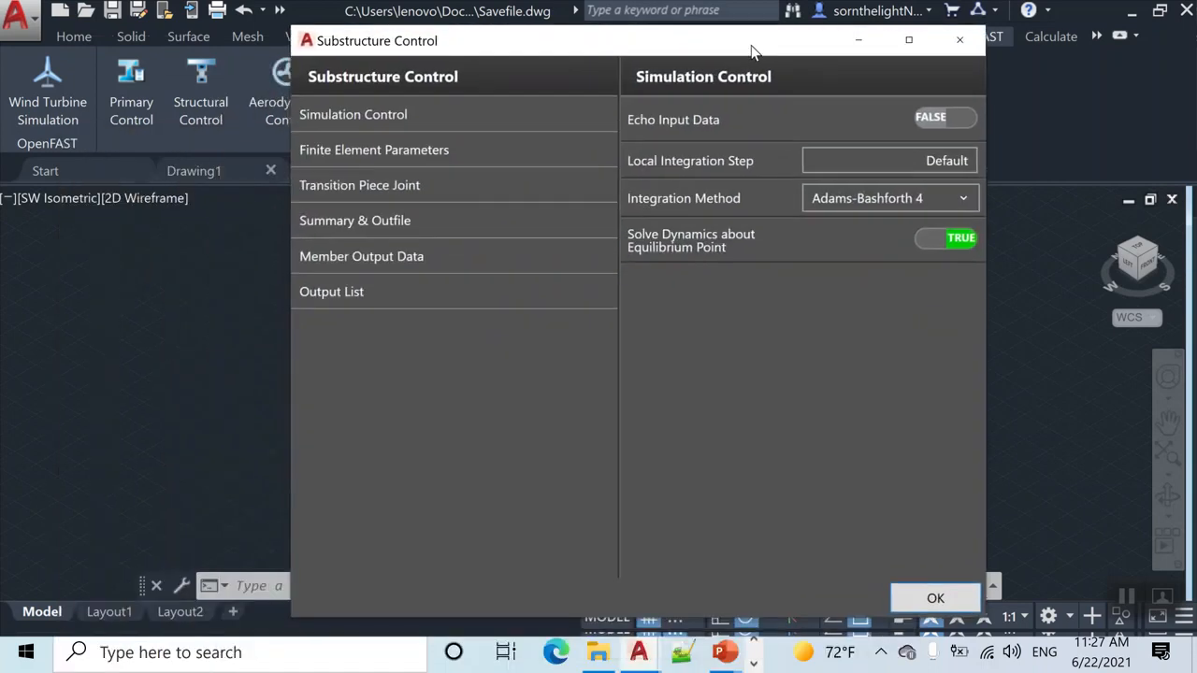
{"action": "left_click", "coordinate": [472, 186]}
{"action": "left_click", "coordinate": [491, 159]}
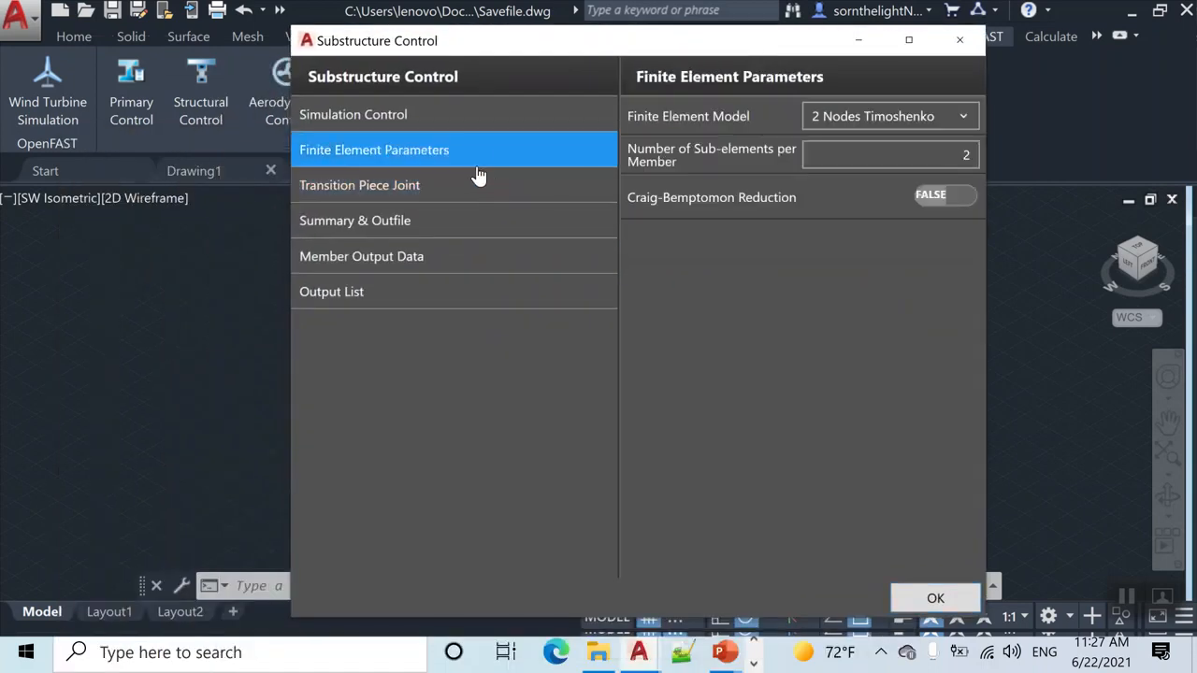
{"action": "left_click", "coordinate": [960, 40]}
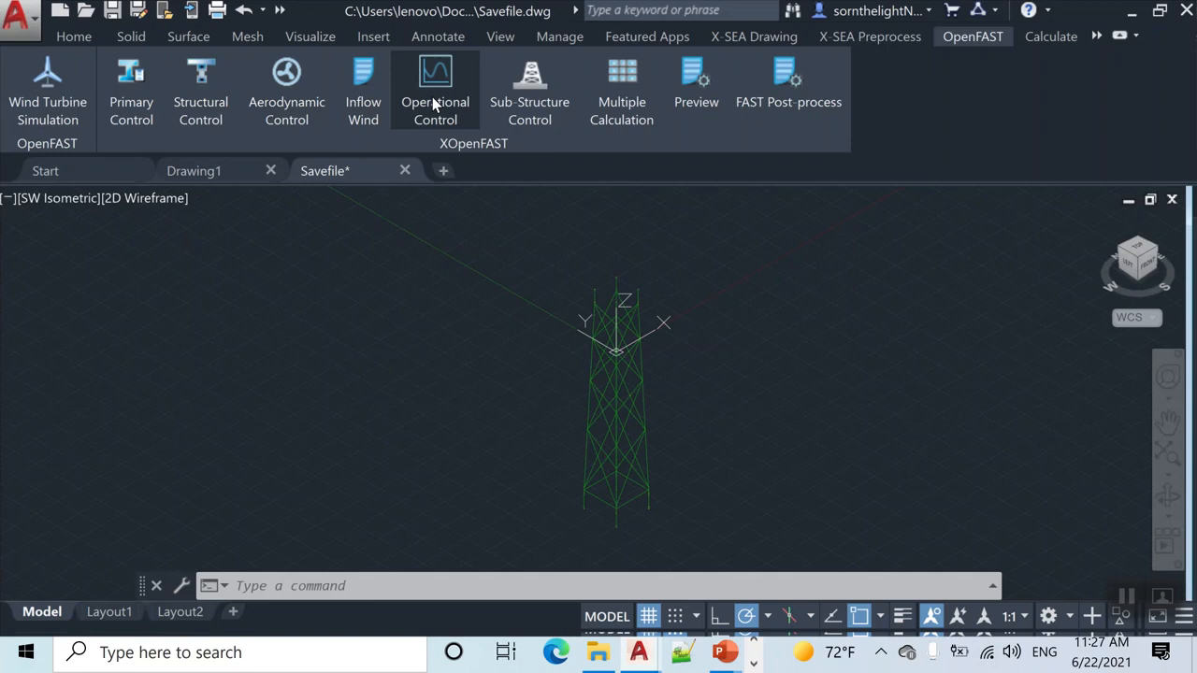
Step: Examine the finite element parameters in Substructure Control, and leave the dialog open on its simulation settings
{"action": "left_click", "coordinate": [546, 84]}
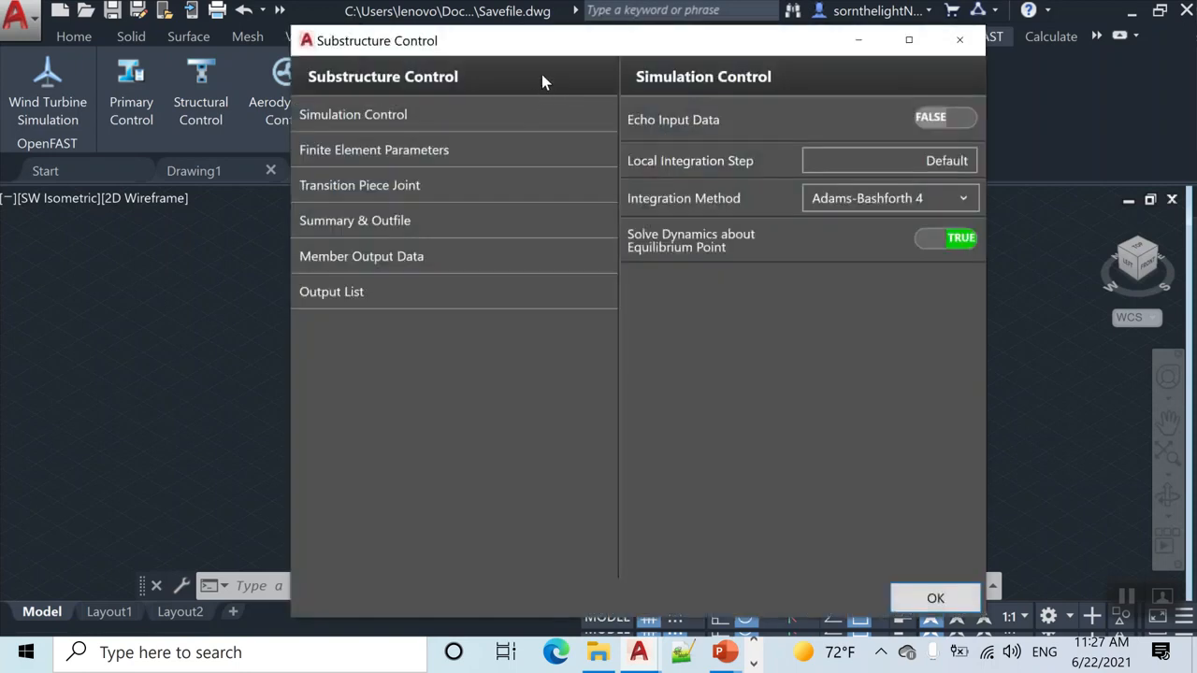
{"action": "left_click_drag", "start_coordinate": [548, 41], "coordinate": [400, 48]}
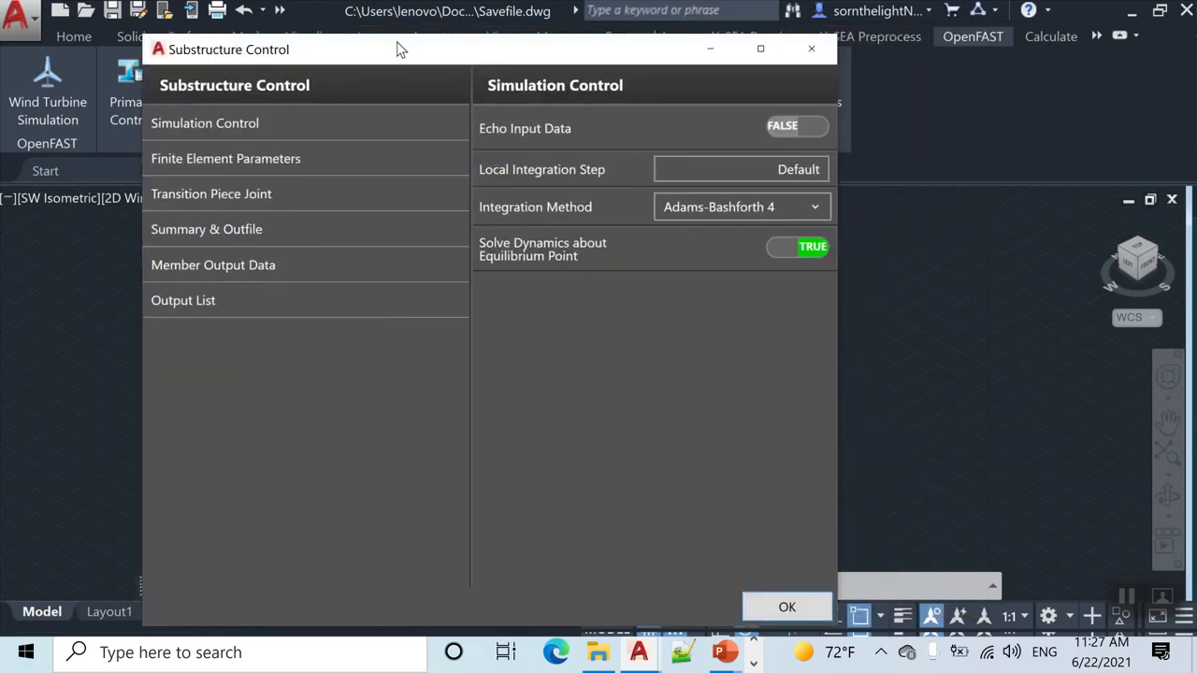
{"action": "left_click", "coordinate": [356, 167]}
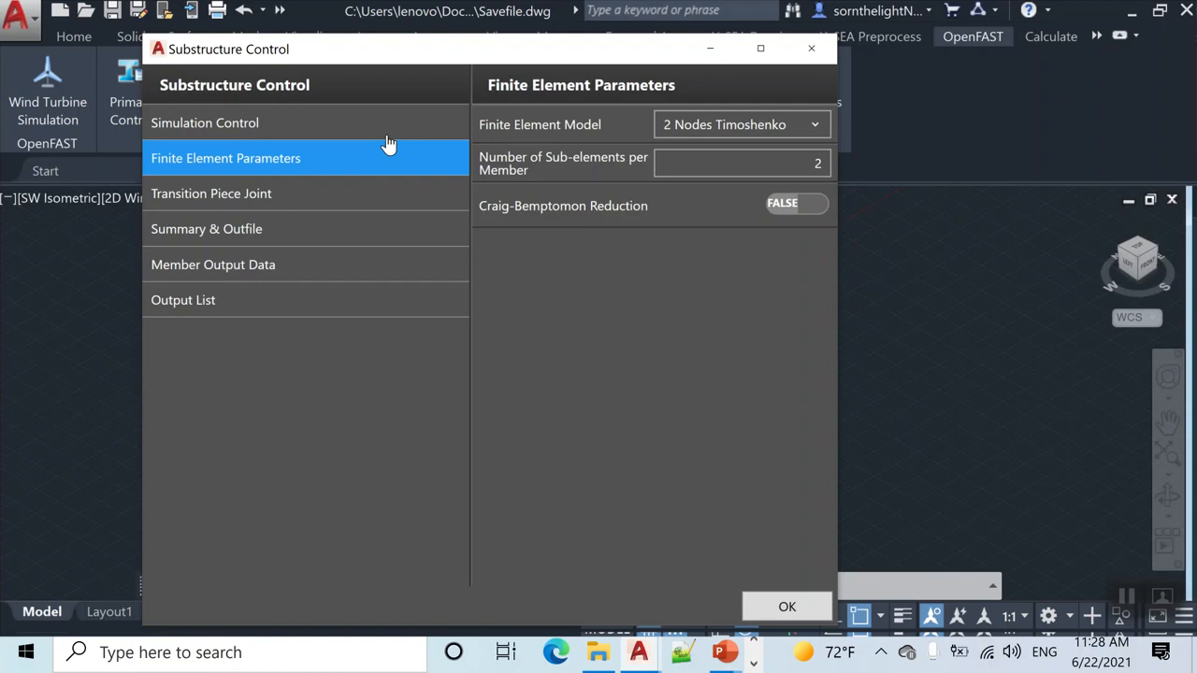
{"action": "left_click", "coordinate": [714, 50]}
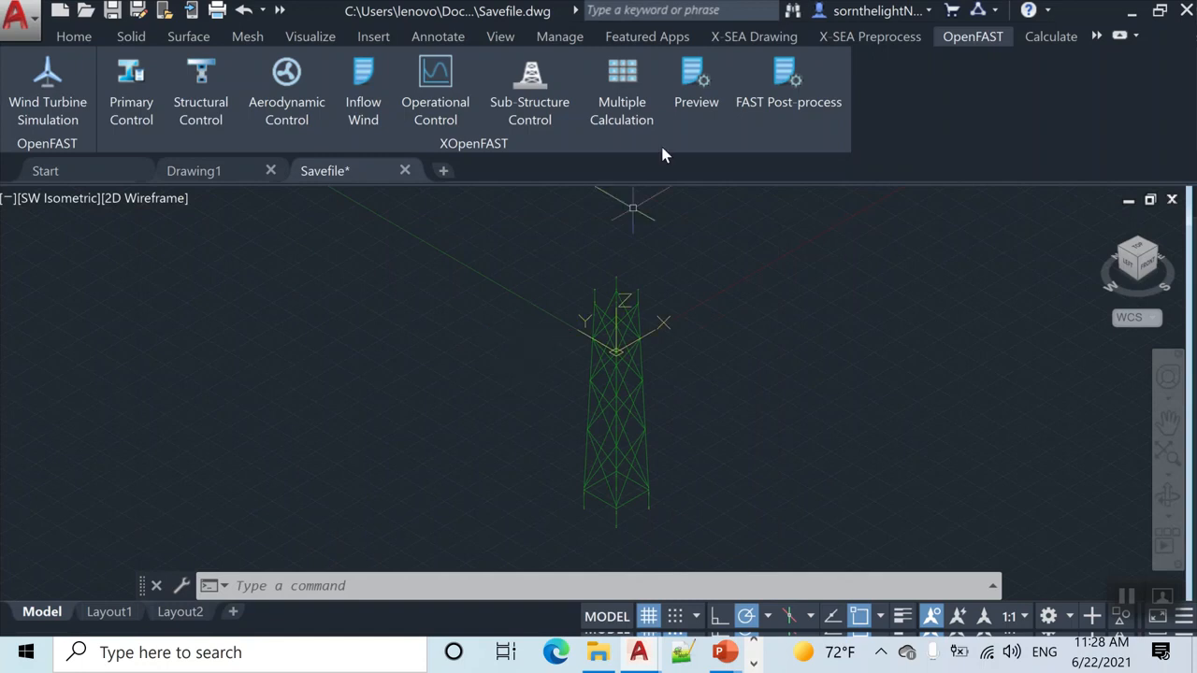
{"action": "left_click", "coordinate": [539, 115]}
{"action": "left_click_drag", "start_coordinate": [467, 59], "coordinate": [377, 44]}
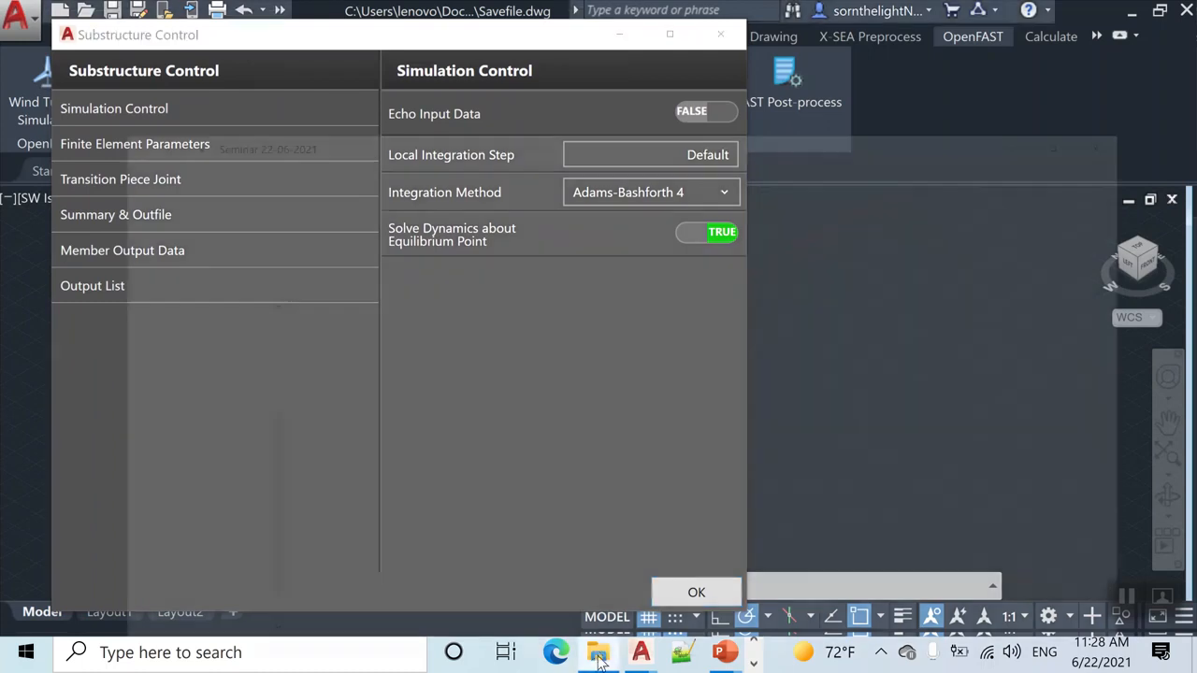
Step: Switch to File Explorer and open the NRE 5MW Jacket Model Testing folder in AutoCad Model Testing on drive D
{"action": "left_click", "coordinate": [597, 652]}
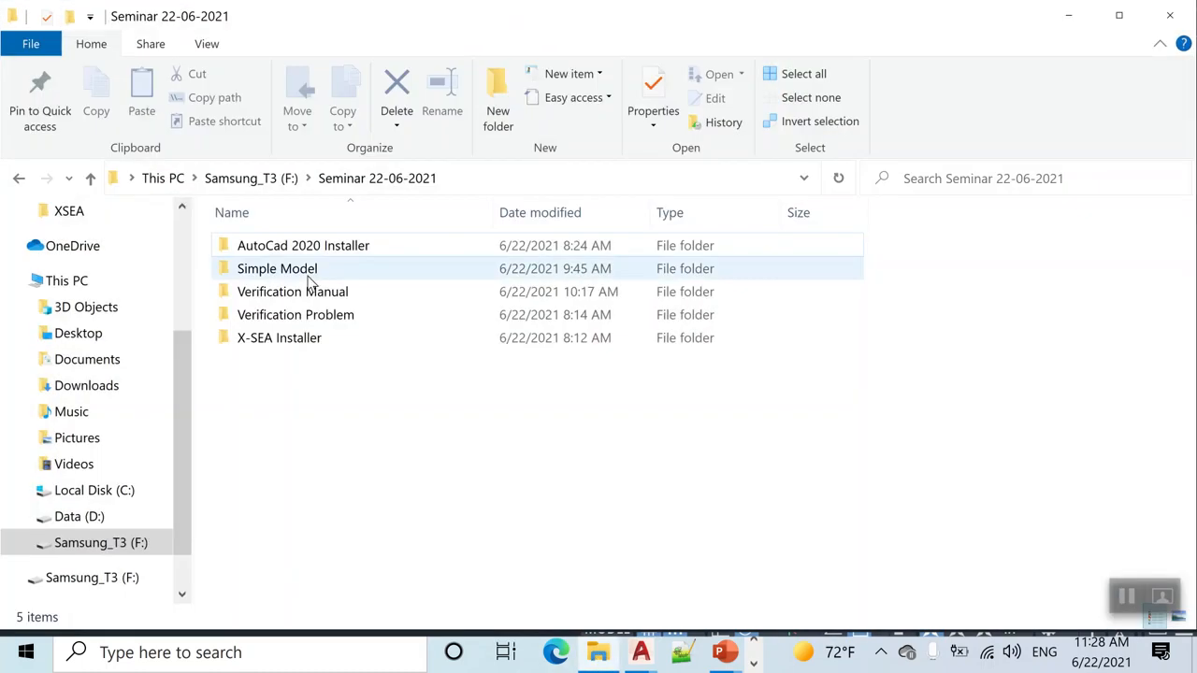
{"action": "left_click", "coordinate": [83, 517]}
{"action": "scroll", "coordinate": [298, 382], "scroll_direction": "down", "scroll_amount": 4}
{"action": "scroll", "coordinate": [297, 382], "scroll_direction": "down", "scroll_amount": 3}
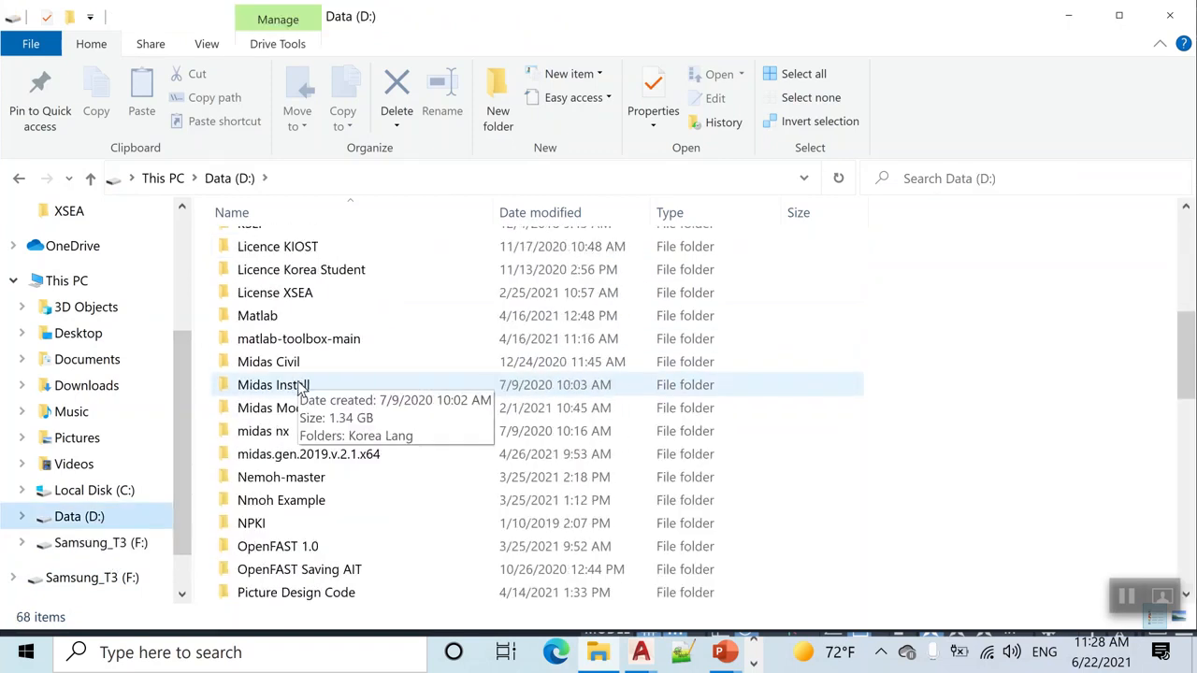
{"action": "scroll", "coordinate": [289, 476], "scroll_direction": "up", "scroll_amount": 5}
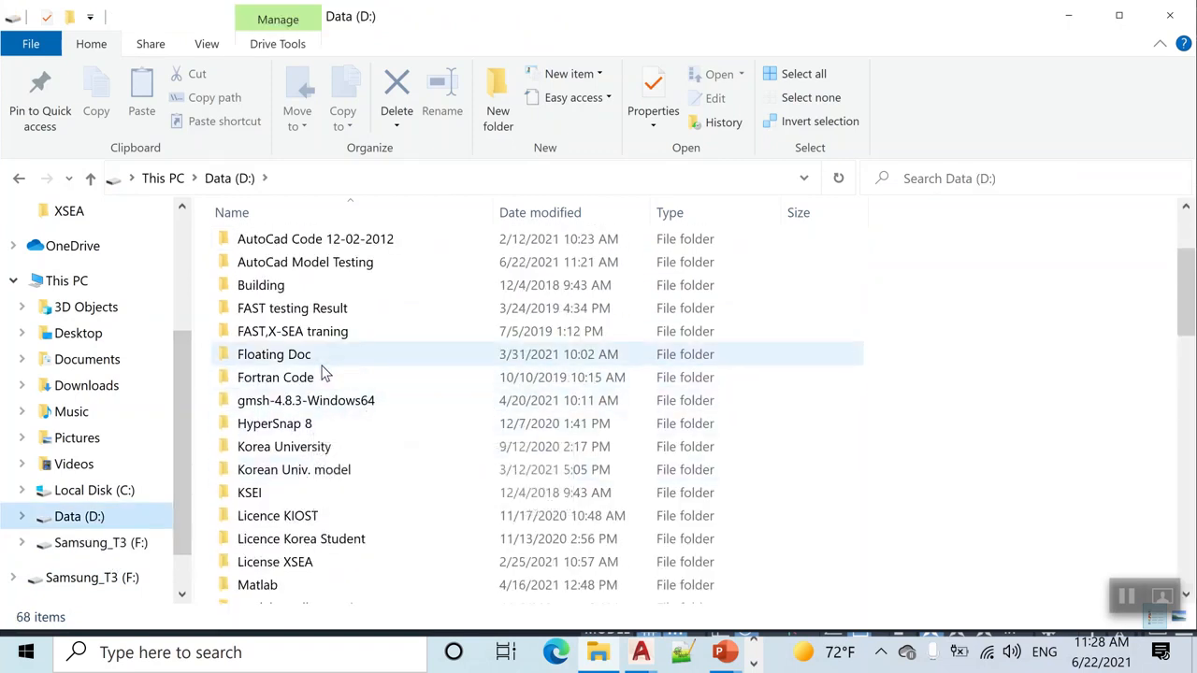
{"action": "scroll", "coordinate": [337, 400], "scroll_direction": "up", "scroll_amount": 2}
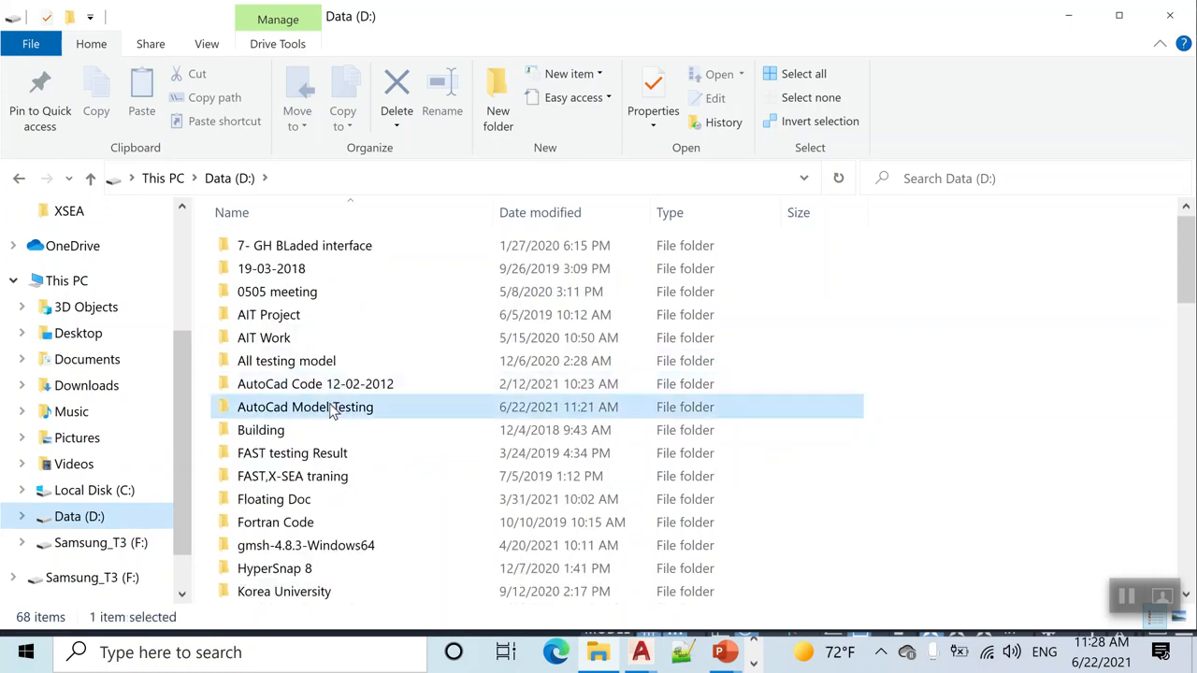
{"action": "double_click", "coordinate": [333, 406]}
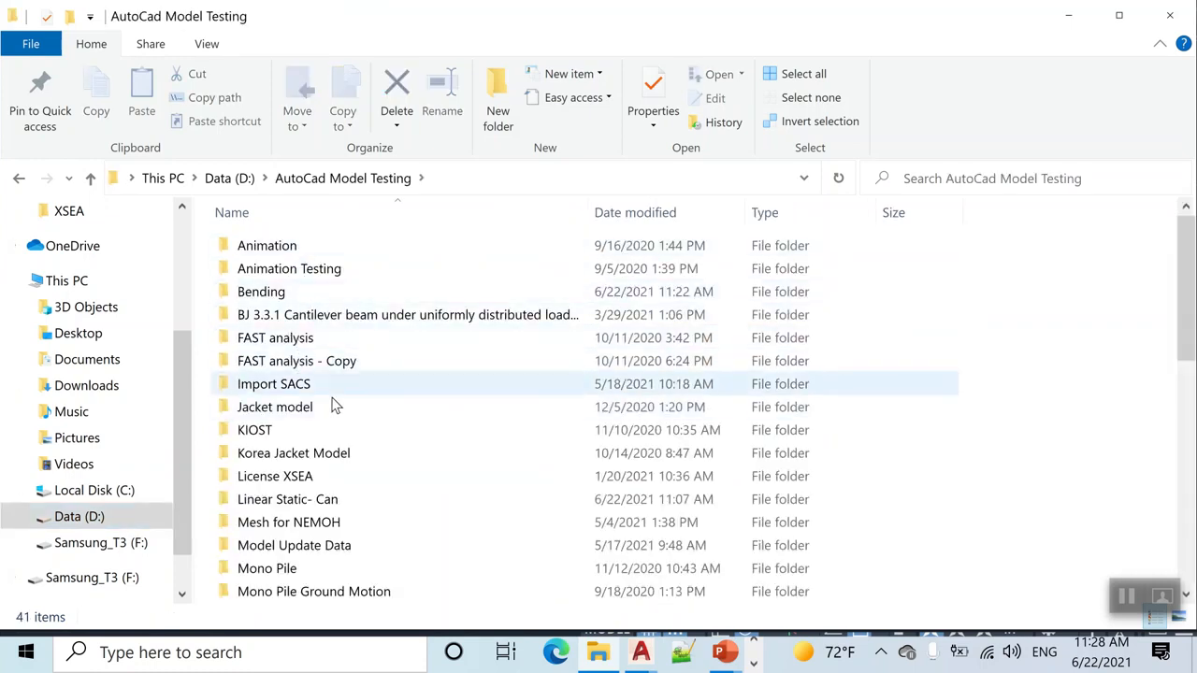
{"action": "scroll", "coordinate": [336, 409], "scroll_direction": "down", "scroll_amount": 3}
{"action": "double_click", "coordinate": [387, 479]}
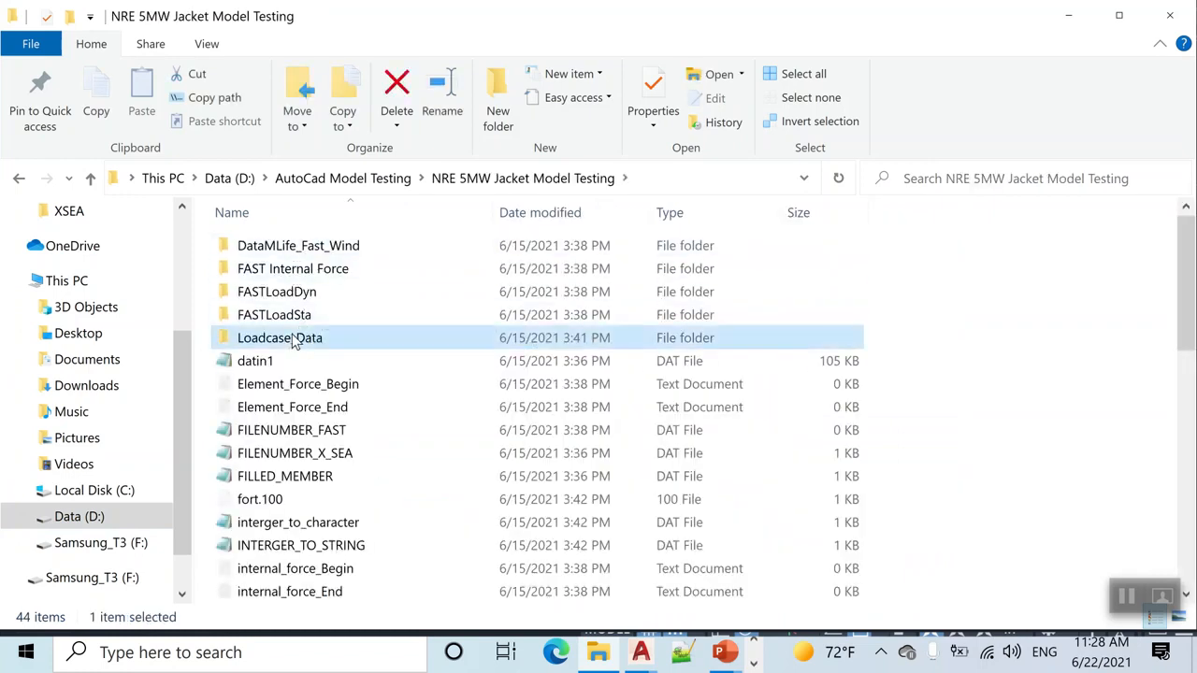
Step: Open SubDyn1.dat from the Parameter1 subfolder of Loadcase_Data in Notepad++
{"action": "double_click", "coordinate": [309, 338]}
{"action": "double_click", "coordinate": [301, 246]}
{"action": "scroll", "coordinate": [393, 477], "scroll_direction": "down", "scroll_amount": 3}
{"action": "scroll", "coordinate": [393, 477], "scroll_direction": "down", "scroll_amount": 5}
{"action": "left_click", "coordinate": [336, 477]}
{"action": "key", "text": "s"}
{"action": "right_click", "coordinate": [269, 597]}
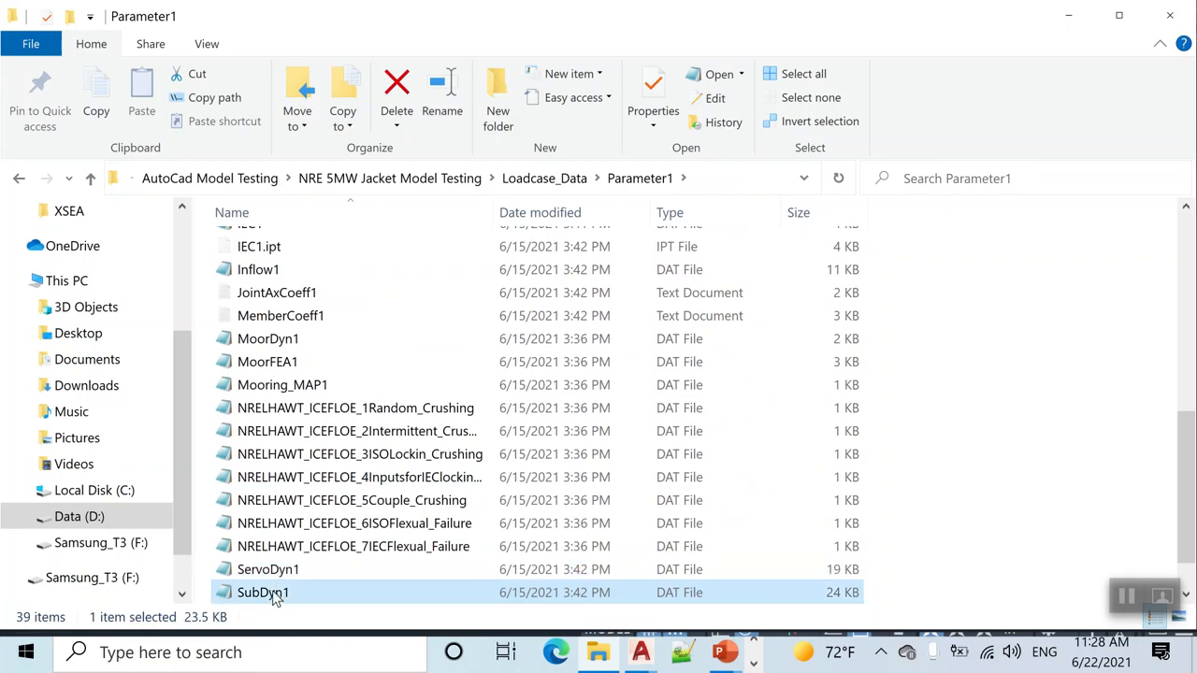
{"action": "left_click", "coordinate": [360, 200]}
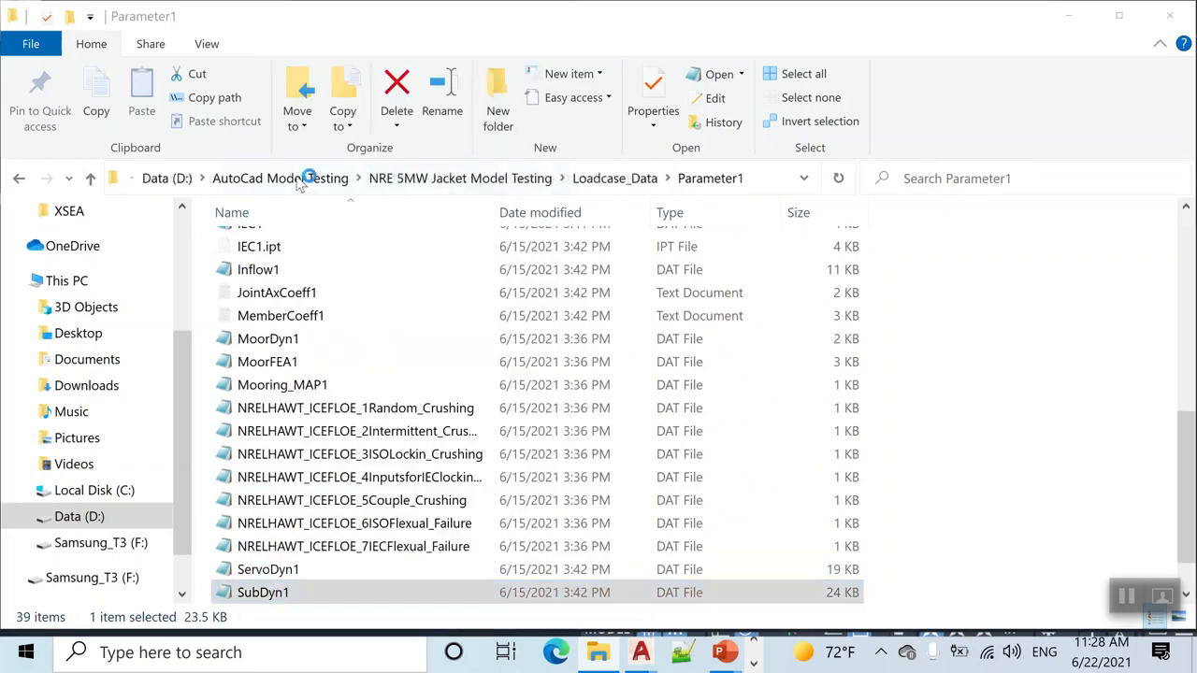
Step: Close all open documents except SubDyn1.dat, discarding the unsaved file "new 1"
{"action": "left_click_drag", "start_coordinate": [654, 13], "coordinate": [598, 35]}
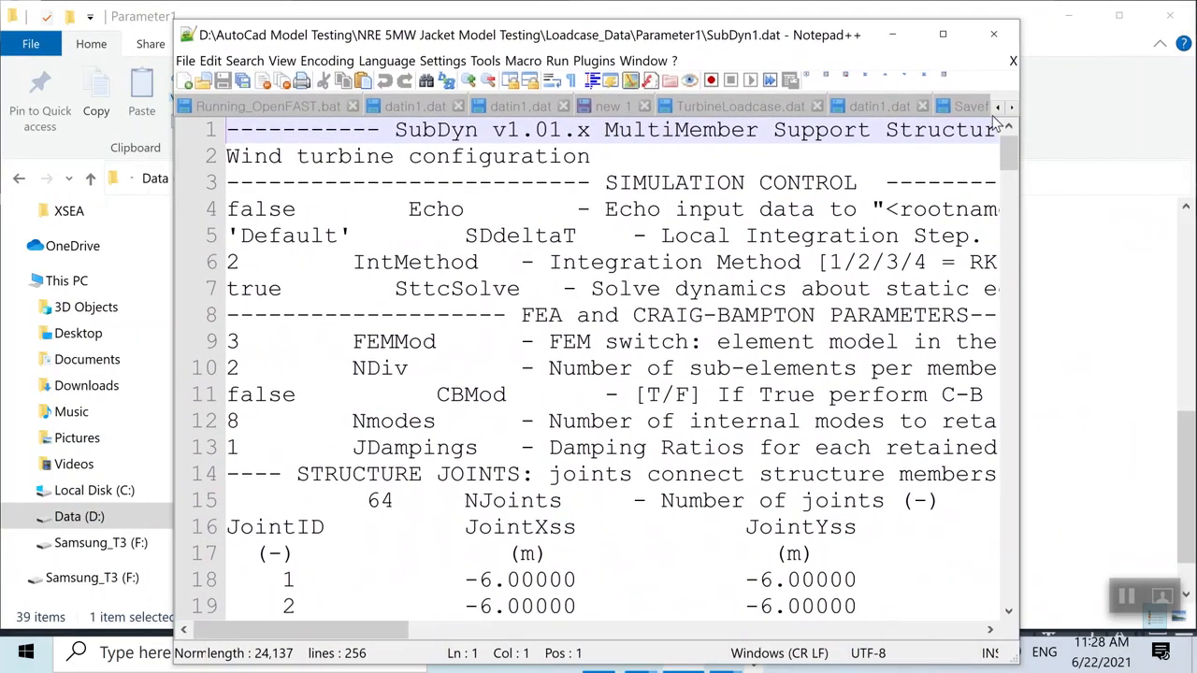
{"action": "left_click_drag", "start_coordinate": [364, 631], "coordinate": [280, 630]}
{"action": "left_click", "coordinate": [1010, 106]}
{"action": "right_click", "coordinate": [921, 109]}
{"action": "left_click", "coordinate": [1004, 138]}
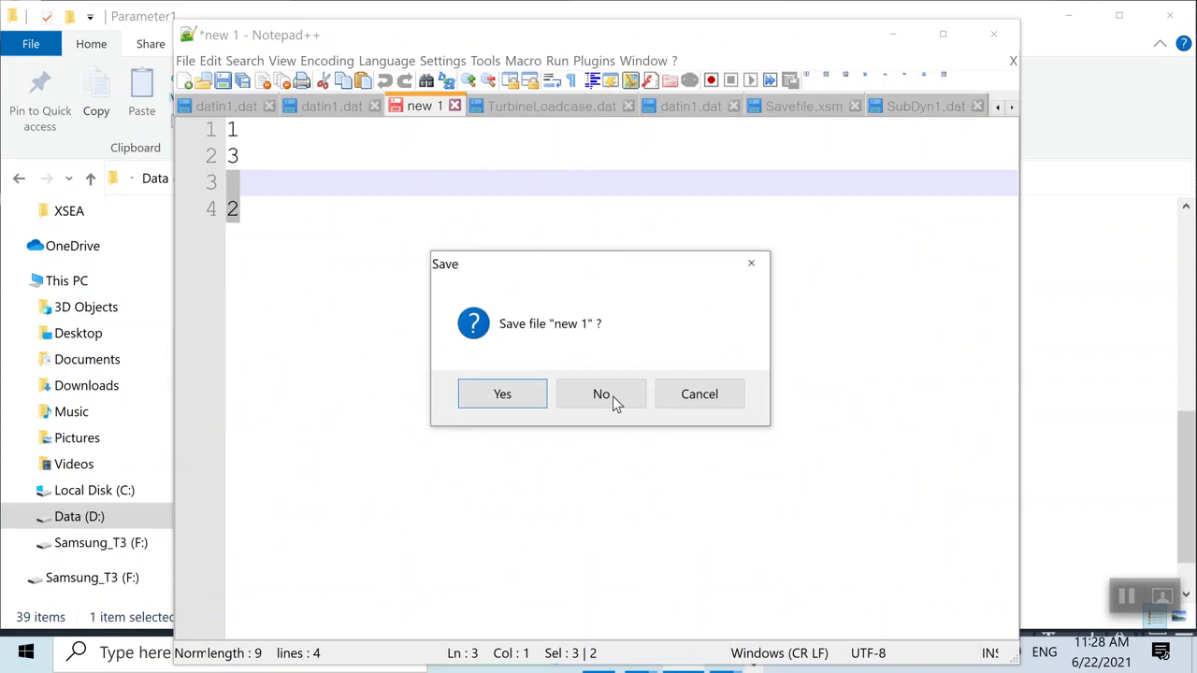
{"action": "left_click", "coordinate": [611, 398]}
{"action": "left_click", "coordinate": [598, 394]}
Step: Place SubDyn1.dat alongside the Substructure Control dialog and compare its simulation control section with the dialog's settings
{"action": "mouse_move", "coordinate": [529, 39]}
{"action": "left_mouse_down"}
{"action": "mouse_move", "coordinate": [1060, 0]}
{"action": "mouse_move", "coordinate": [854, 21]}
{"action": "left_mouse_up"}
{"action": "mouse_move", "coordinate": [639, 660]}
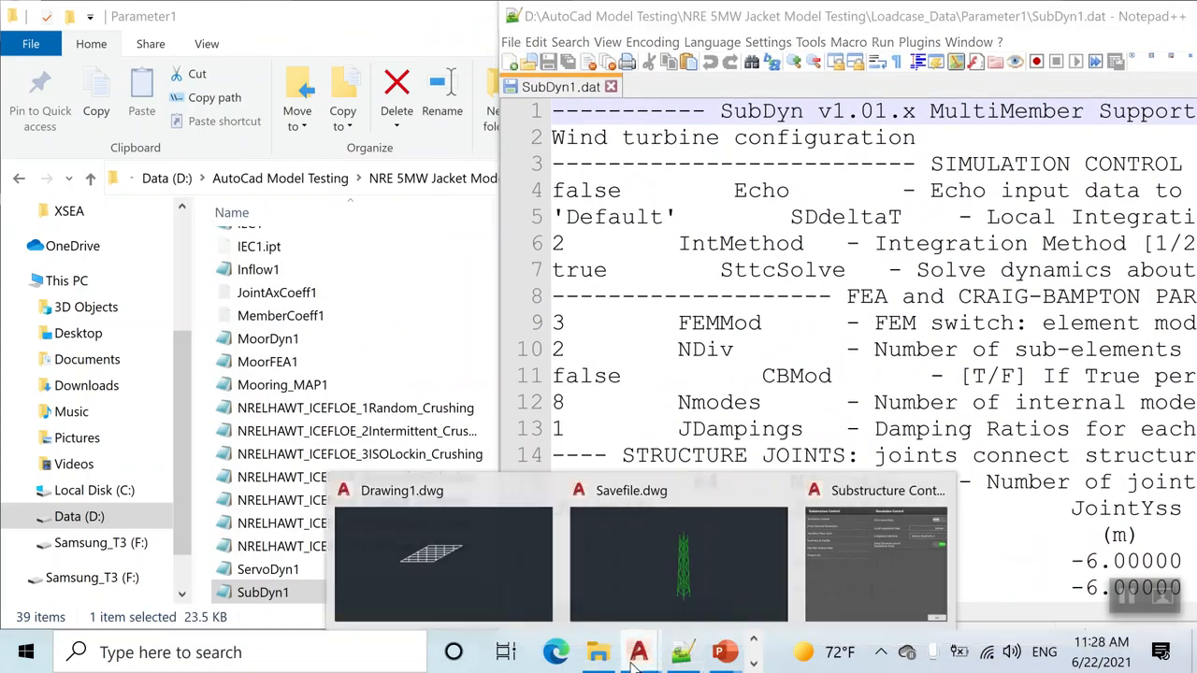
{"action": "left_click", "coordinate": [846, 584]}
{"action": "left_click", "coordinate": [682, 655]}
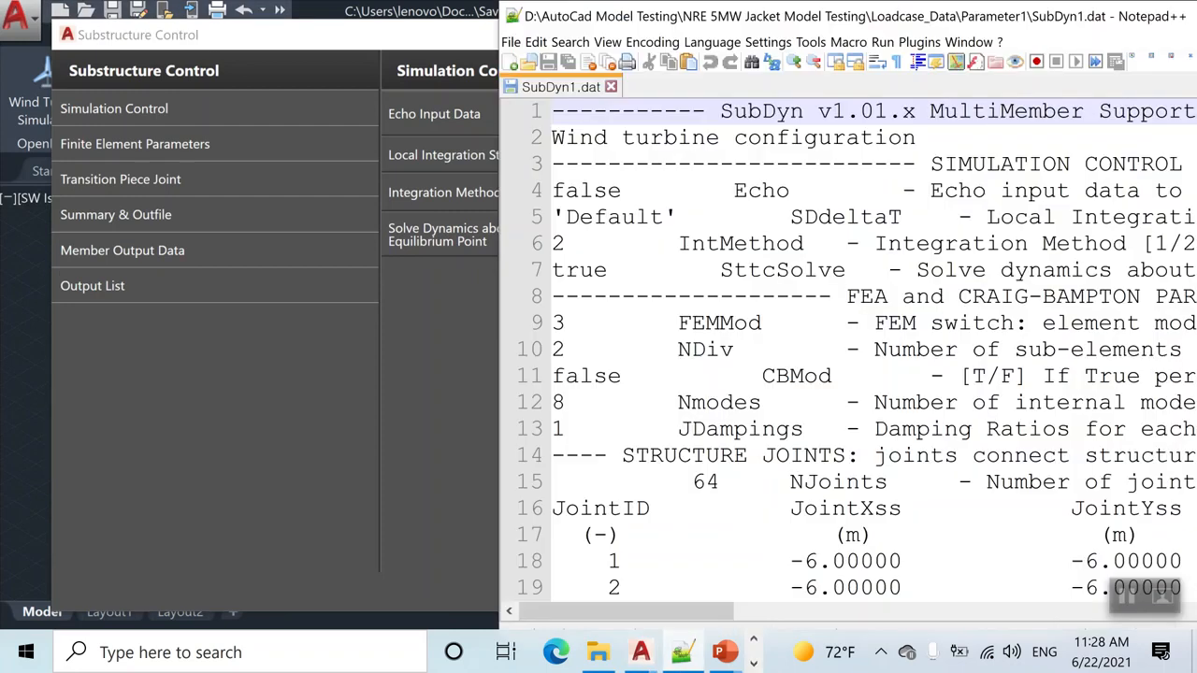
{"action": "left_click_drag", "start_coordinate": [781, 19], "coordinate": [438, 311]}
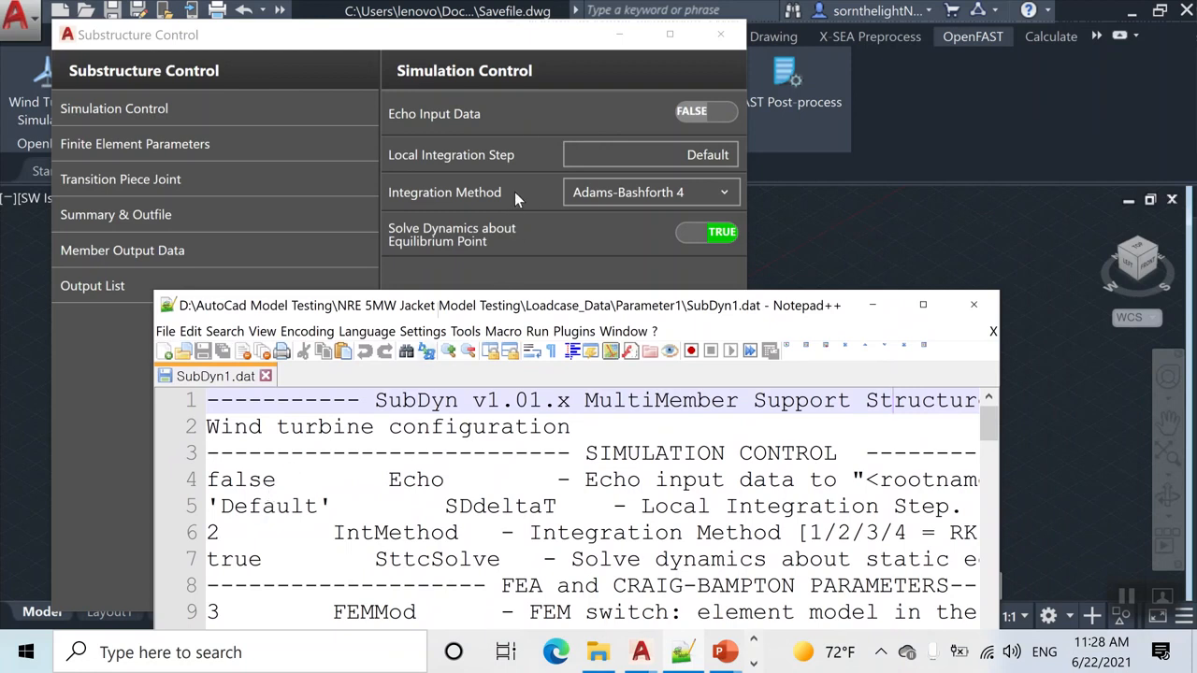
{"action": "left_click_drag", "start_coordinate": [209, 479], "coordinate": [684, 426]}
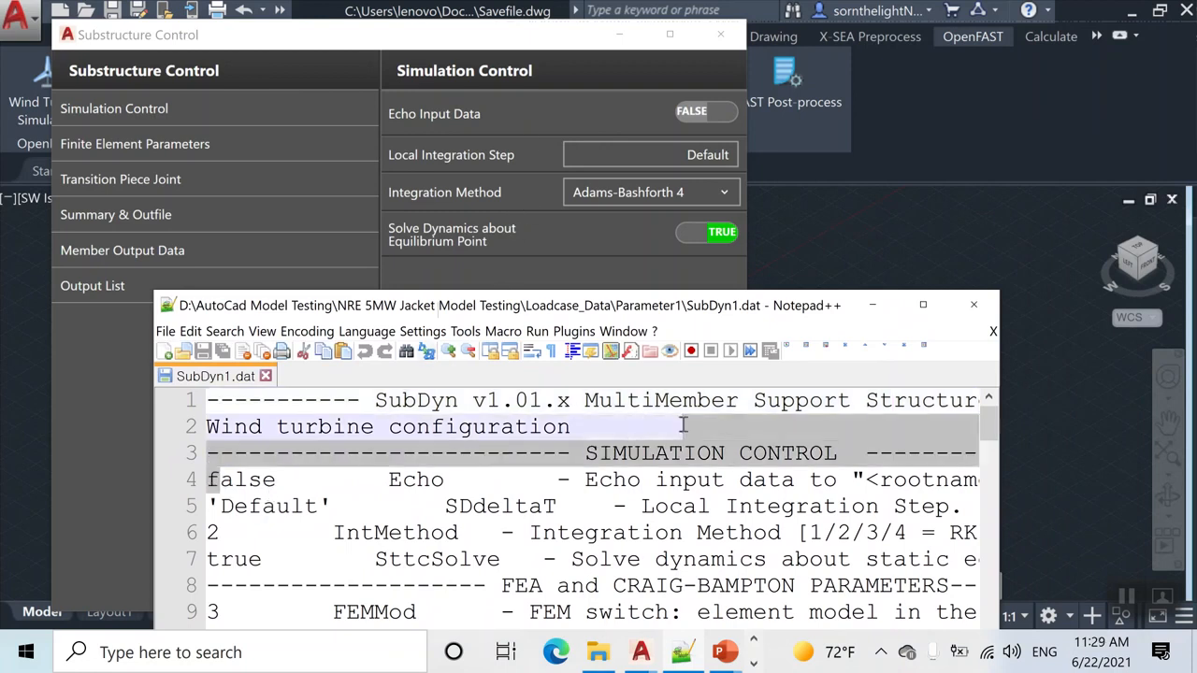
{"action": "left_click_drag", "start_coordinate": [570, 316], "coordinate": [807, 48]}
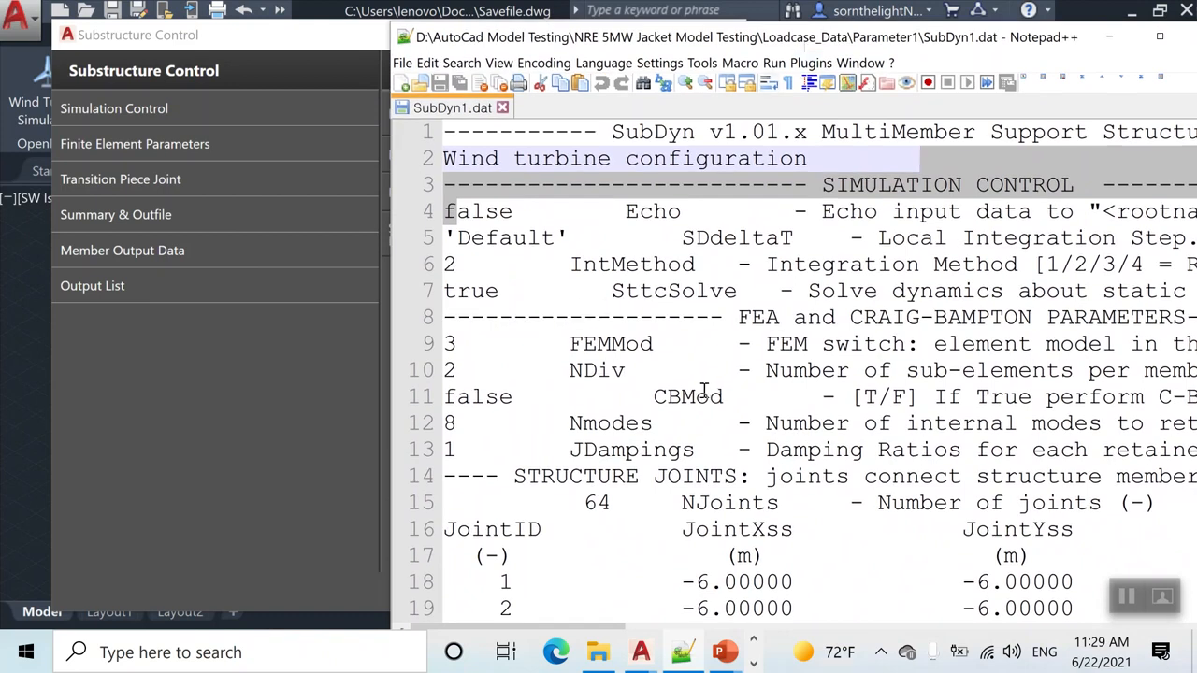
Step: Examine the structure joints and interface joints sections of SubDyn1.dat
{"action": "scroll", "coordinate": [706, 391], "scroll_direction": "down", "scroll_amount": 2}
{"action": "left_click_drag", "start_coordinate": [514, 318], "coordinate": [806, 329]}
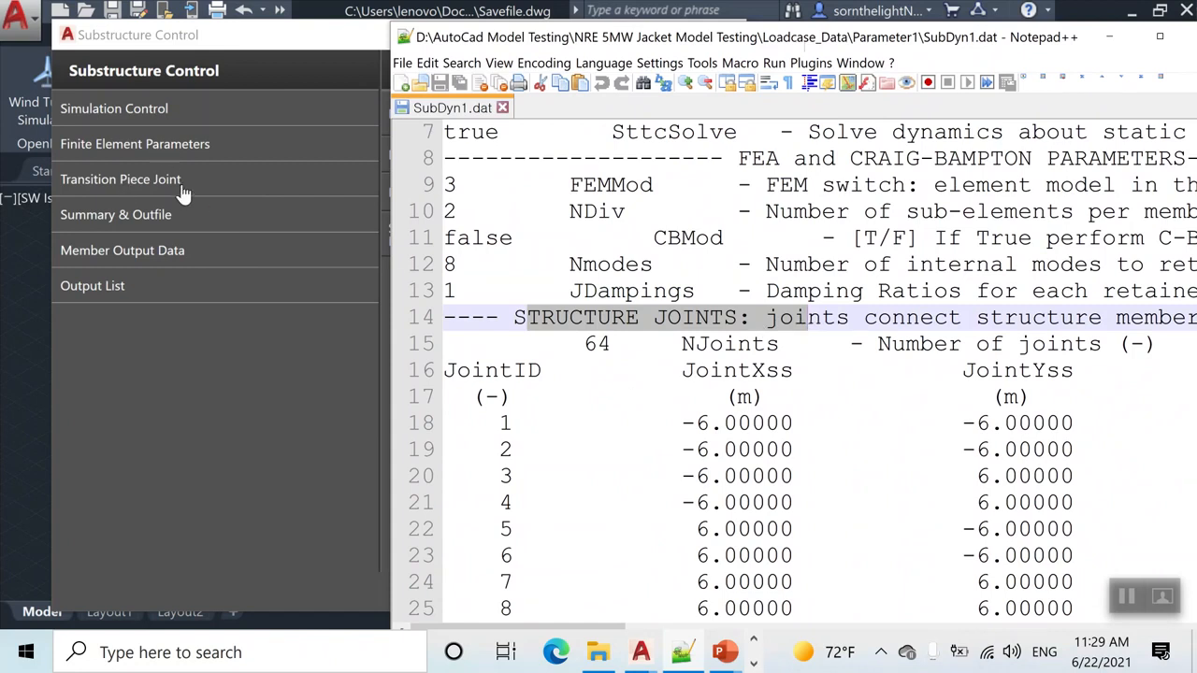
{"action": "scroll", "coordinate": [841, 388], "scroll_direction": "down", "scroll_amount": 20}
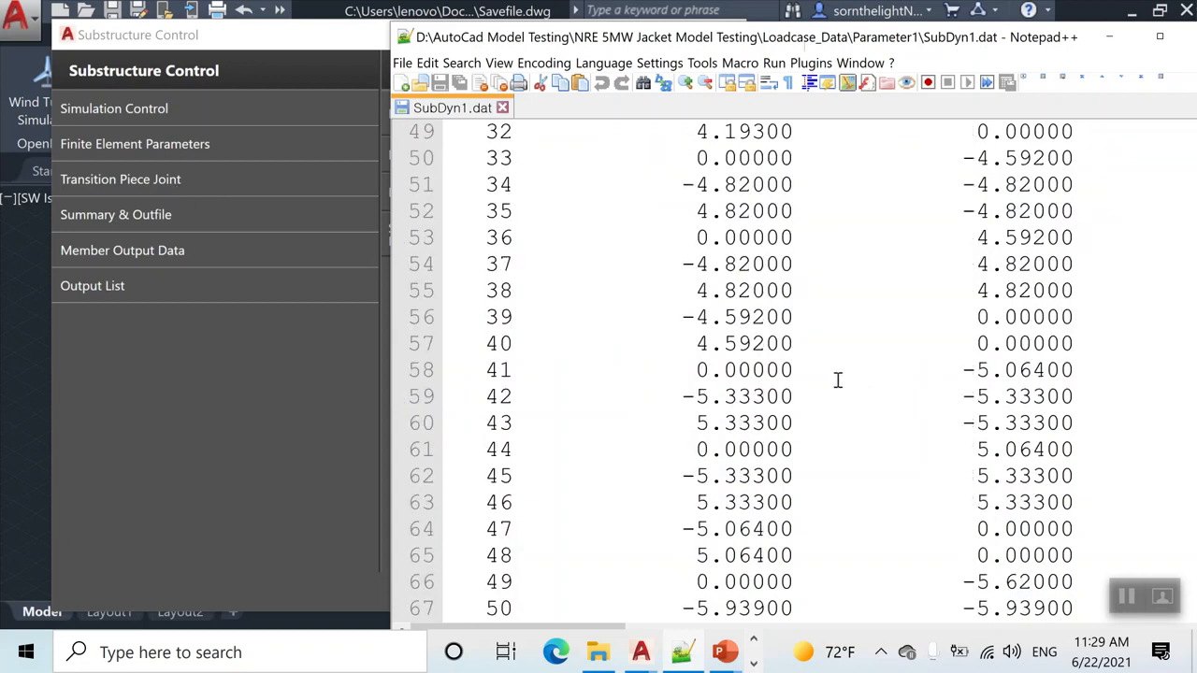
{"action": "left_click_drag", "start_coordinate": [554, 287], "coordinate": [823, 295]}
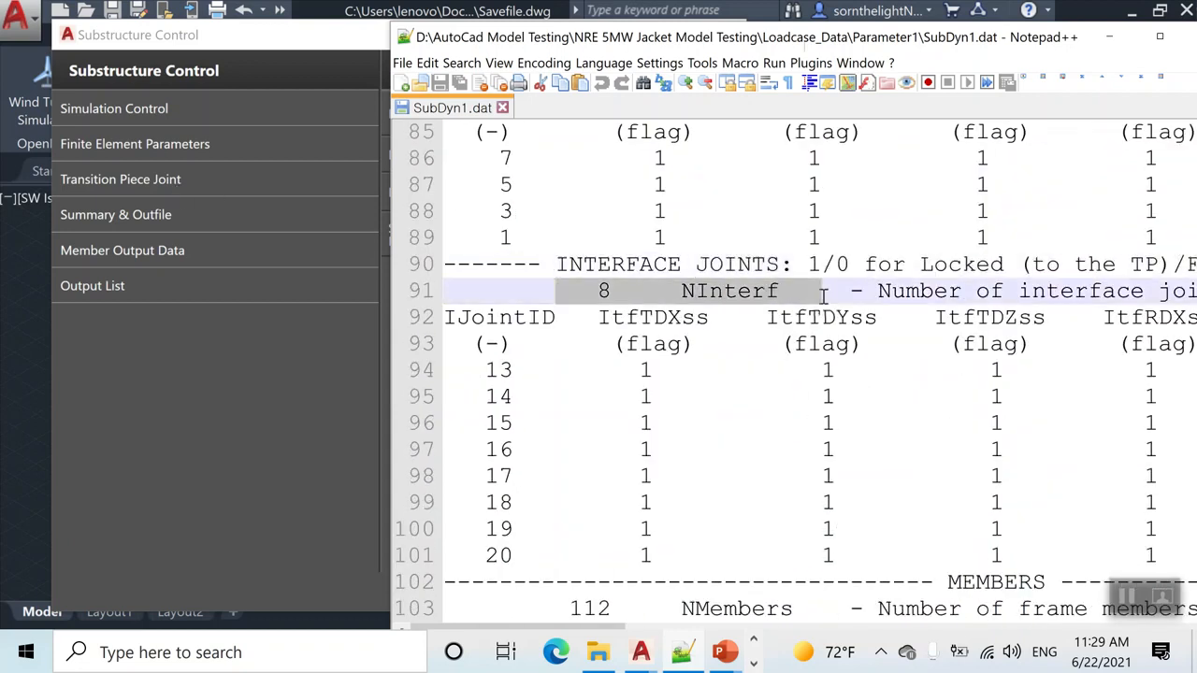
Step: Switch back to the Parameter1 folder in File Explorer, find ElastoDyn1.dat and open it in Notepad++
{"action": "left_click", "coordinate": [598, 652]}
{"action": "scroll", "coordinate": [495, 472], "scroll_direction": "up", "scroll_amount": 5}
{"action": "scroll", "coordinate": [361, 436], "scroll_direction": "up", "scroll_amount": 2}
{"action": "left_click", "coordinate": [318, 384]}
{"action": "scroll", "coordinate": [377, 436], "scroll_direction": "down", "scroll_amount": 7}
{"action": "left_click", "coordinate": [335, 500]}
{"action": "key", "text": "Down"}
{"action": "key", "text": "s"}
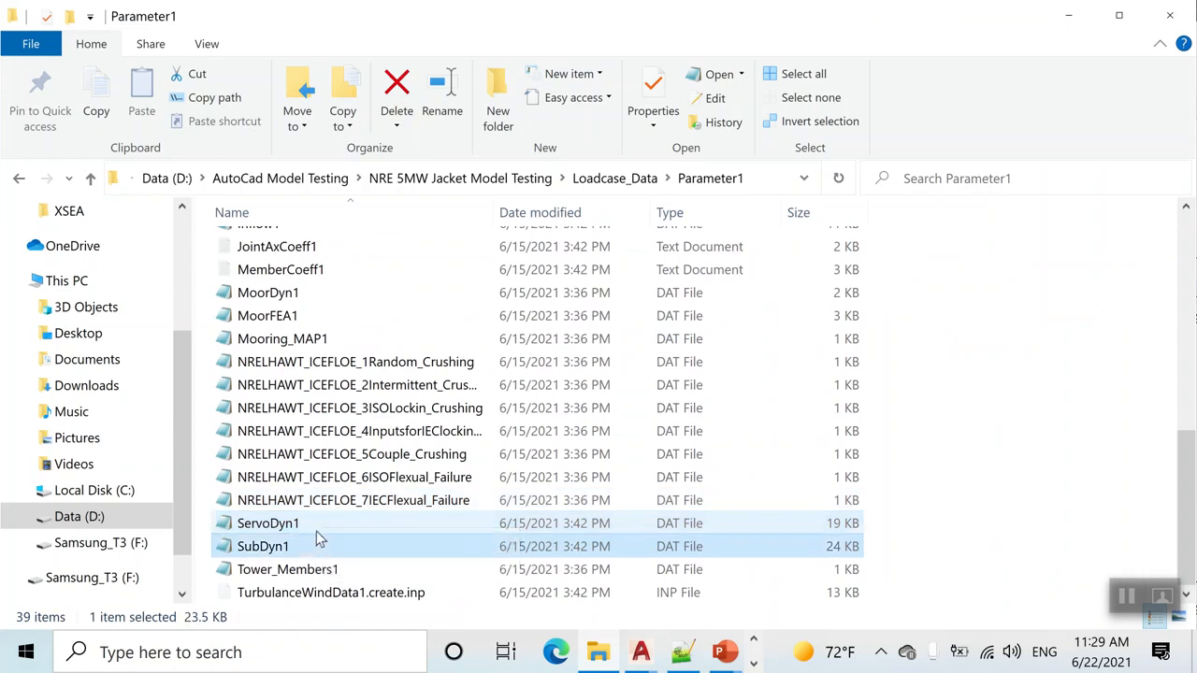
{"action": "key", "text": "e"}
{"action": "key", "text": "e"}
{"action": "key", "text": "e"}
{"action": "key", "text": "e"}
{"action": "right_click", "coordinate": [271, 585]}
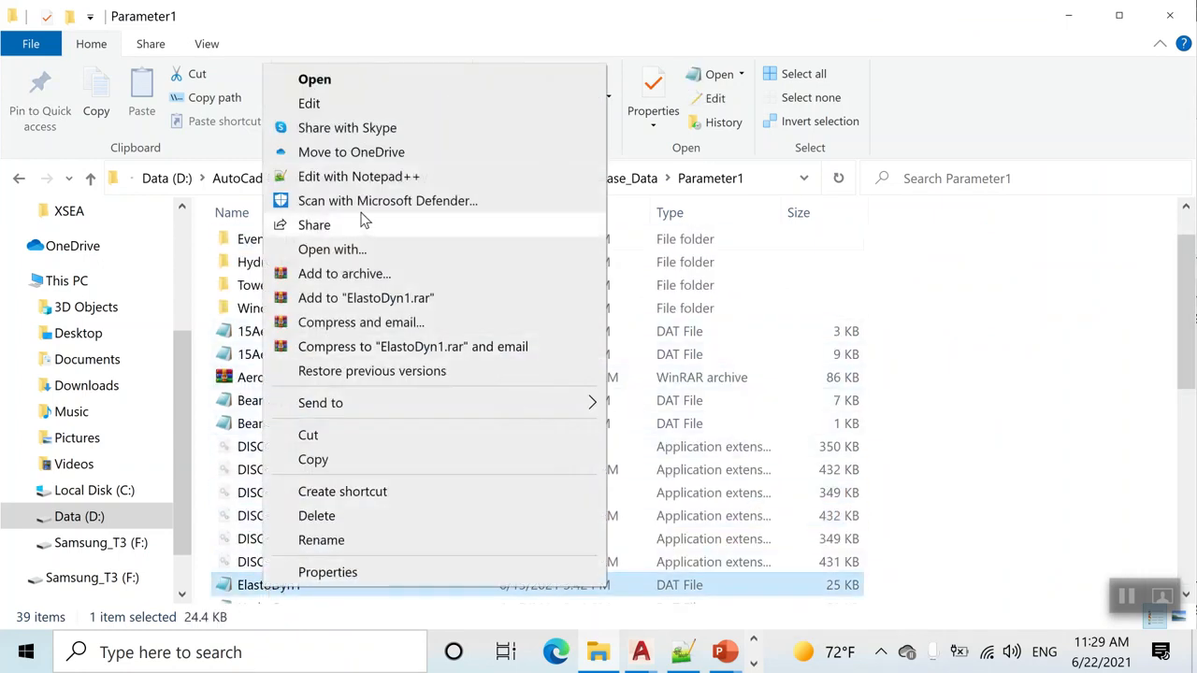
{"action": "left_click", "coordinate": [358, 176]}
{"action": "left_click", "coordinate": [383, 20]}
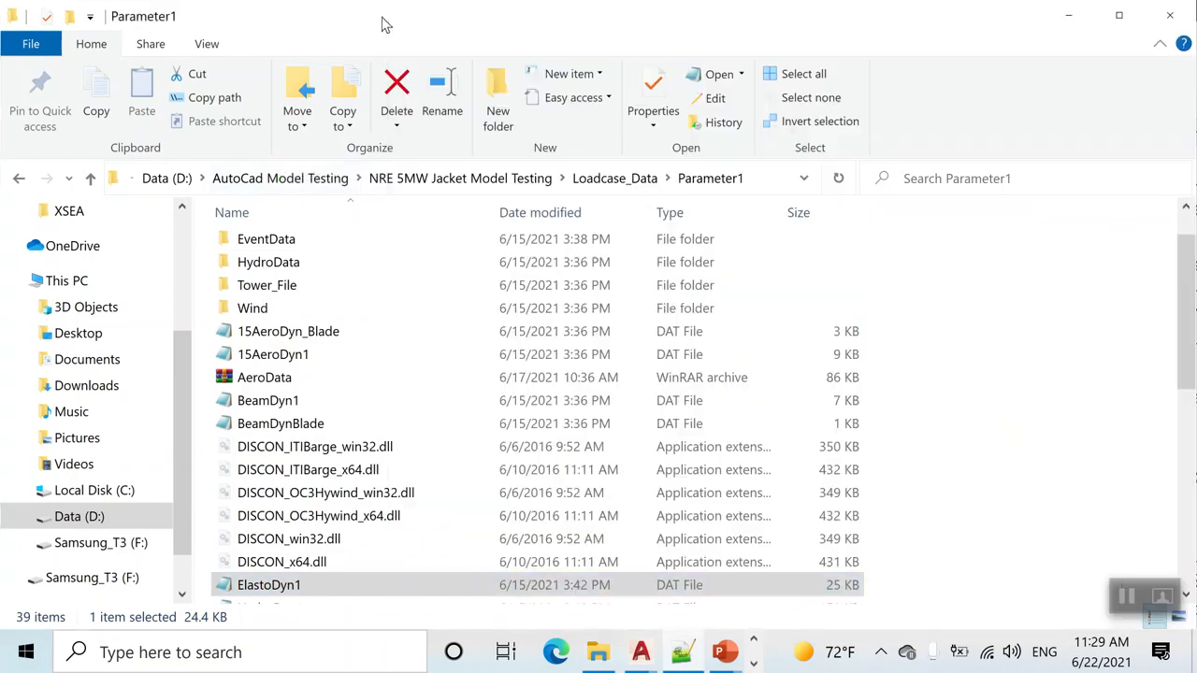
Step: Minimize File Explorer, close Substructure Control in AutoCAD, and open Structural Control
{"action": "left_click", "coordinate": [1068, 15]}
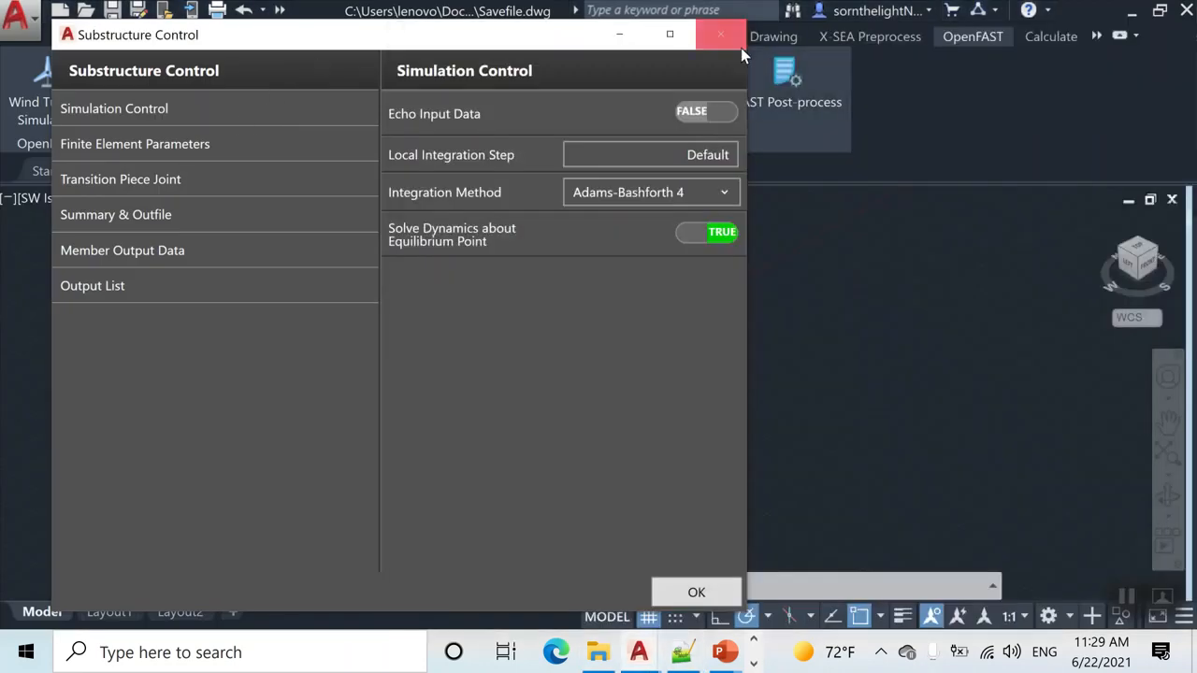
{"action": "left_click", "coordinate": [720, 33]}
{"action": "left_click", "coordinate": [141, 123]}
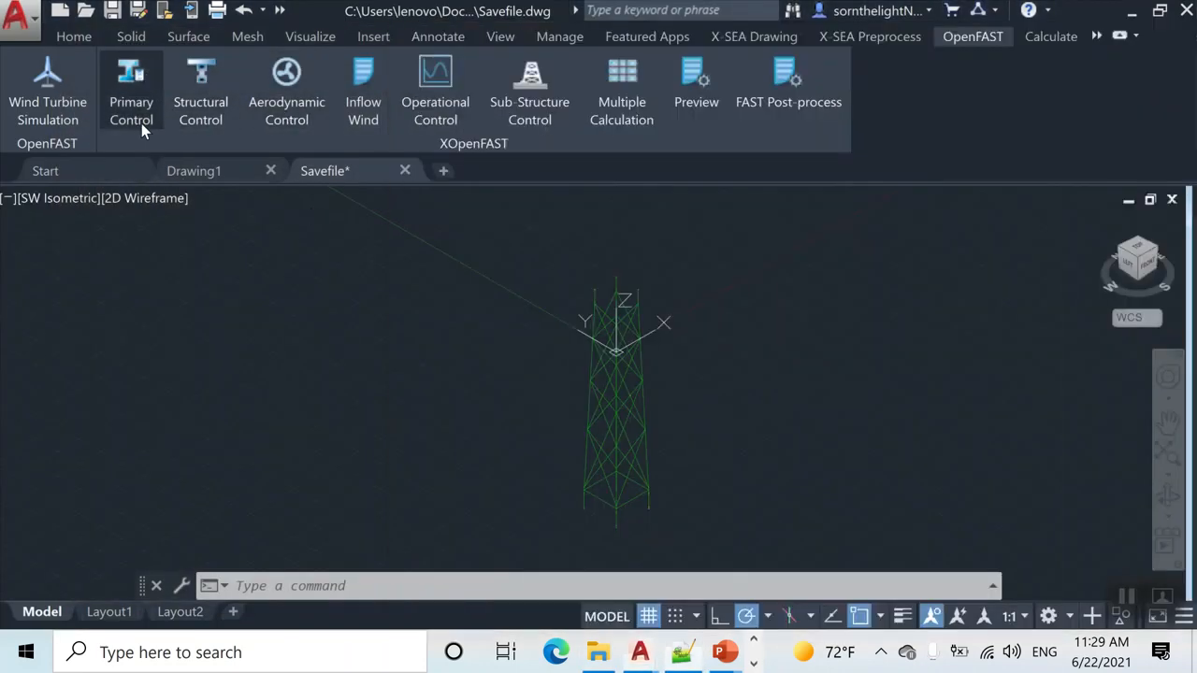
{"action": "left_click", "coordinate": [200, 108]}
{"action": "left_click_drag", "start_coordinate": [313, 24], "coordinate": [337, 22]}
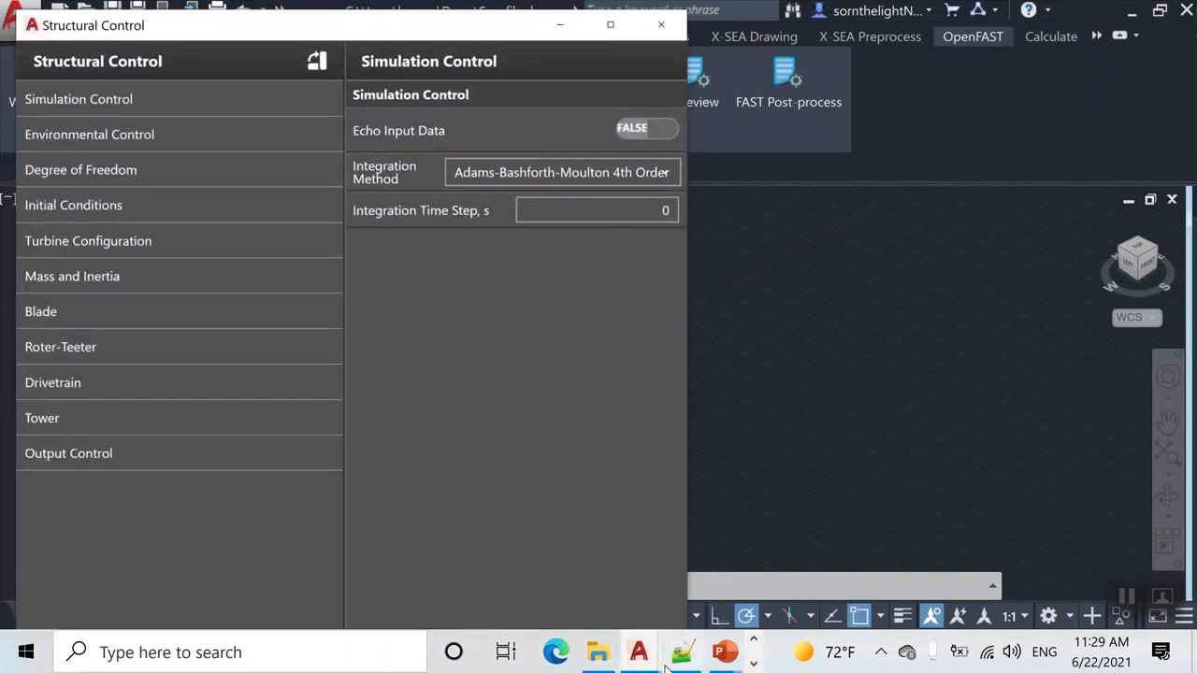
Step: Arrange ElastoDyn1.dat in Notepad++ beside Structural Control and compare its simulation control section with the dialog
{"action": "left_click", "coordinate": [682, 652]}
{"action": "left_click_drag", "start_coordinate": [760, 36], "coordinate": [727, 32]}
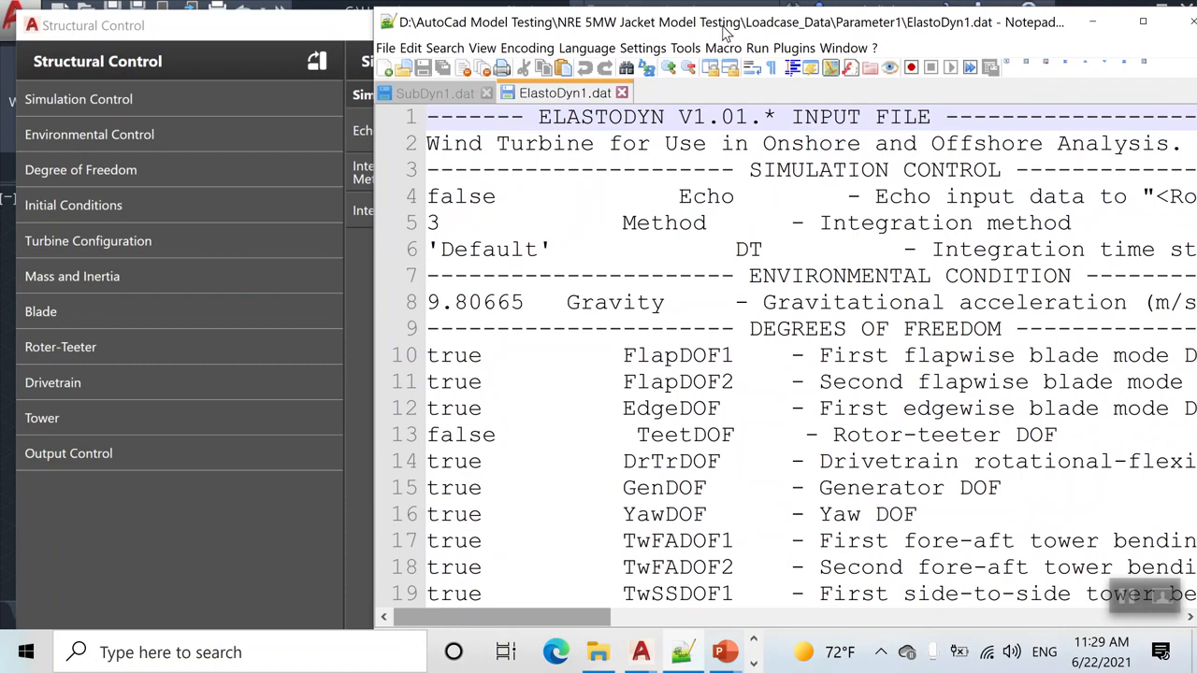
{"action": "left_click", "coordinate": [609, 247]}
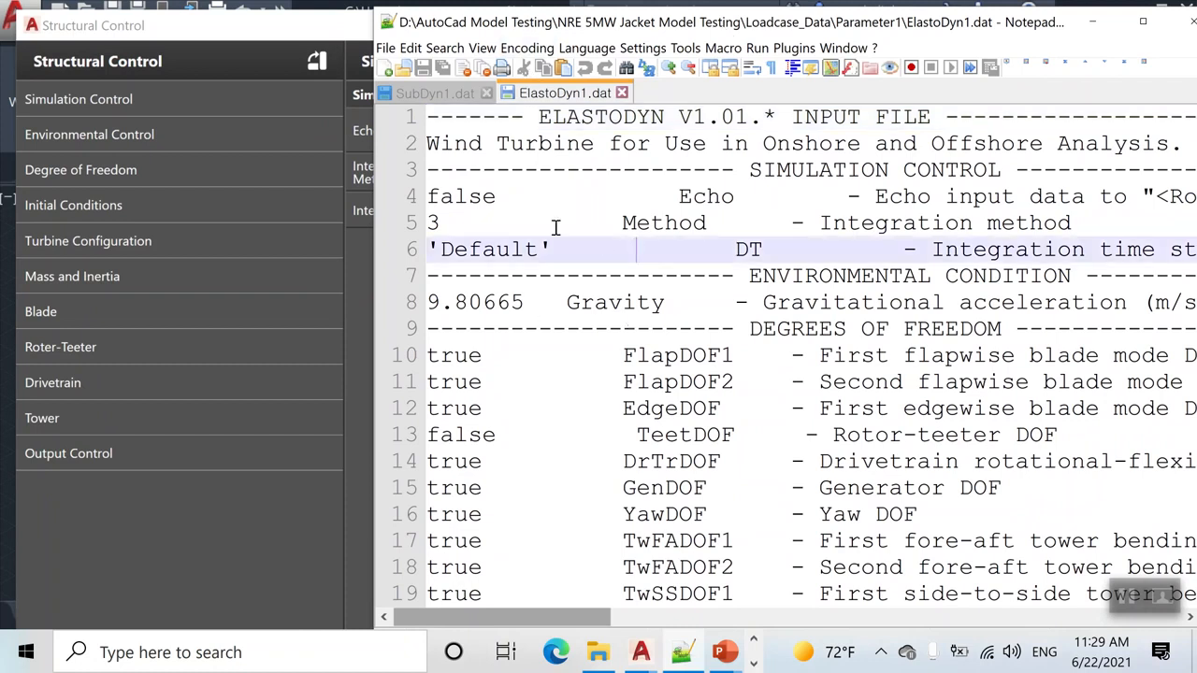
{"action": "left_click_drag", "start_coordinate": [773, 34], "coordinate": [949, 34]}
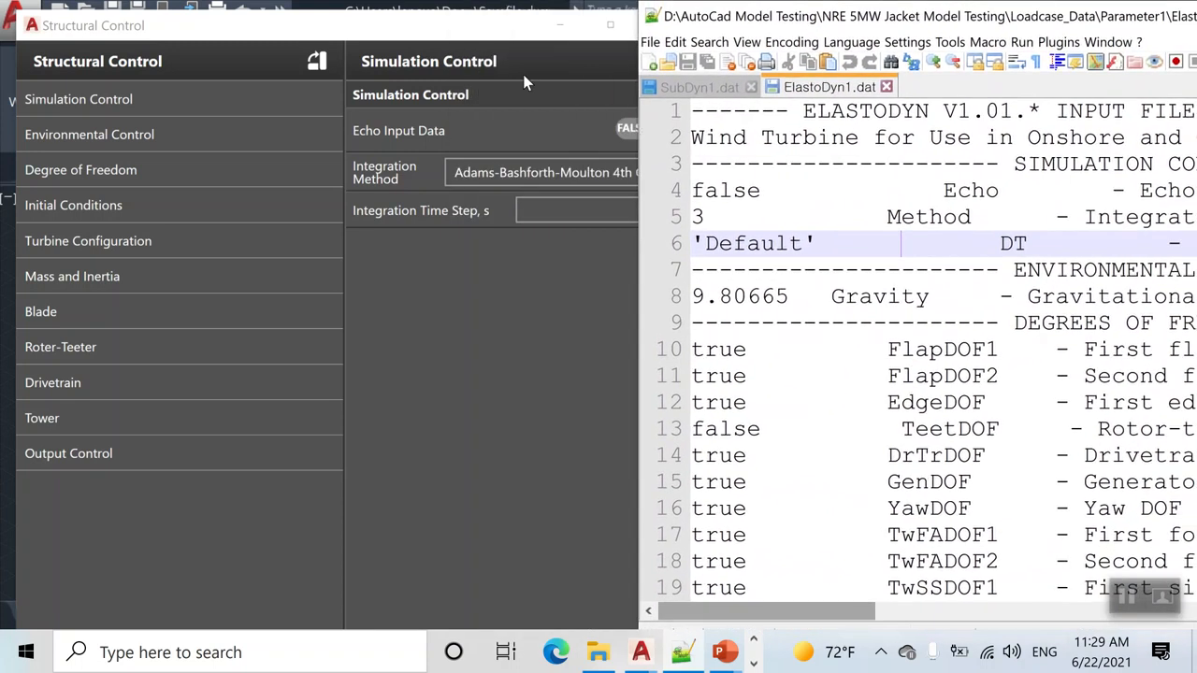
{"action": "left_click_drag", "start_coordinate": [482, 37], "coordinate": [442, 28]}
{"action": "left_click", "coordinate": [683, 652]}
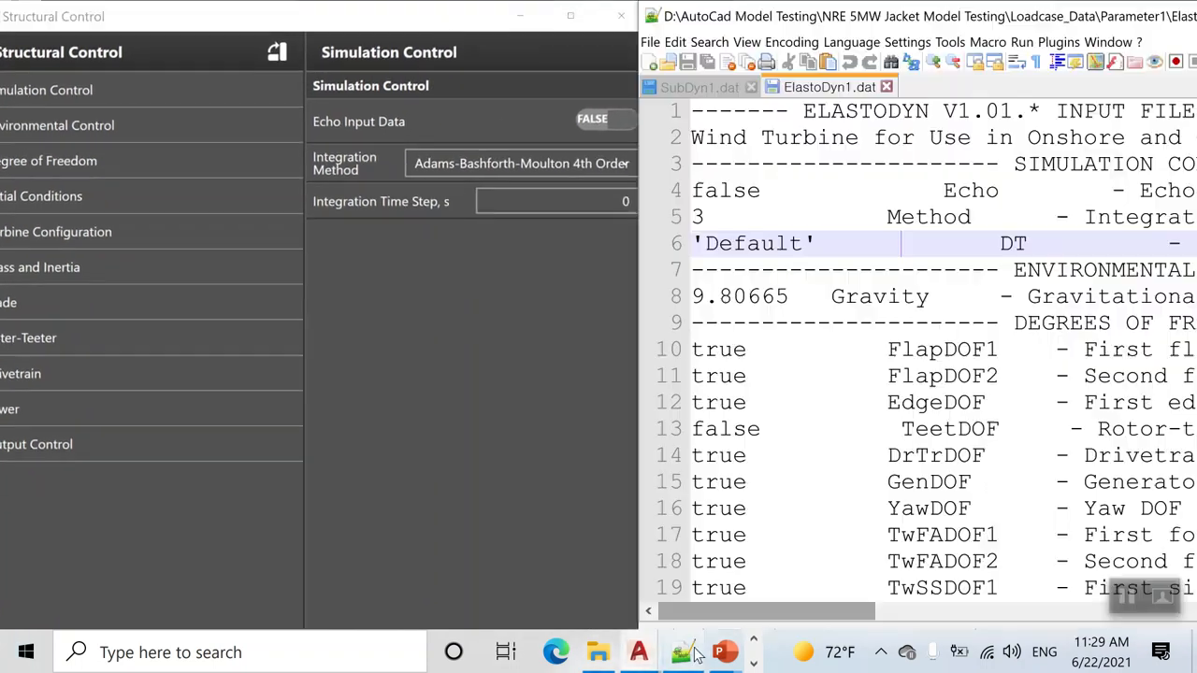
{"action": "left_click_drag", "start_coordinate": [803, 14], "coordinate": [743, 27]}
{"action": "left_click_drag", "start_coordinate": [402, 25], "coordinate": [427, 24]}
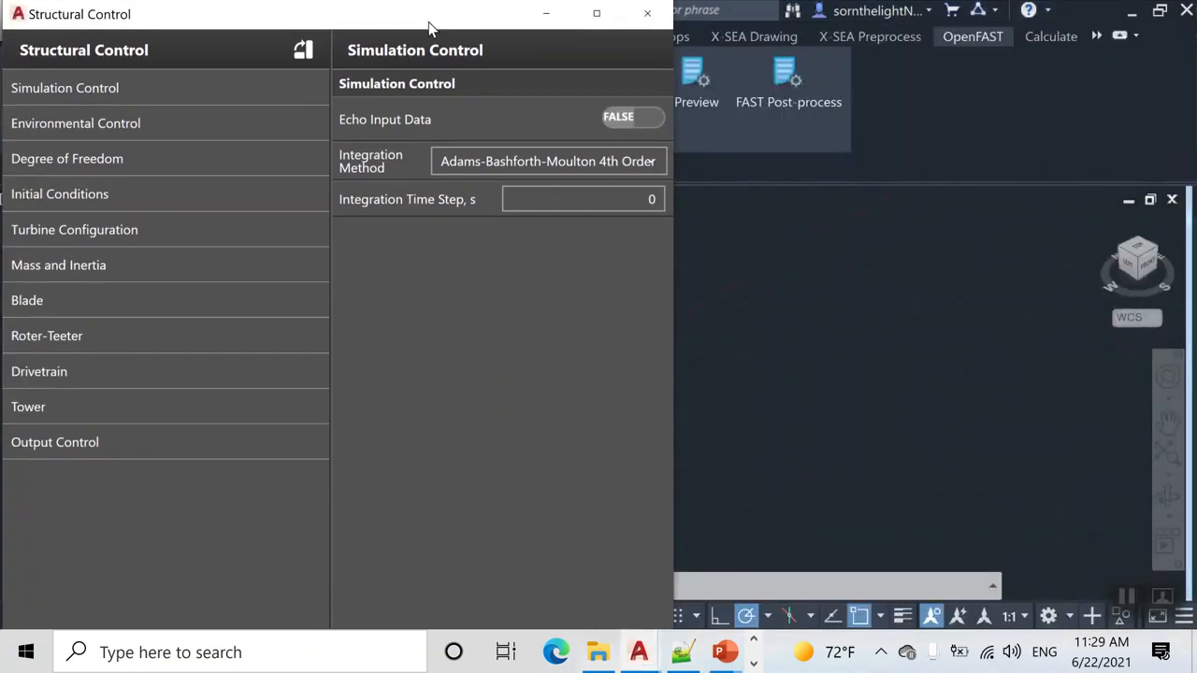
{"action": "left_click", "coordinate": [681, 652]}
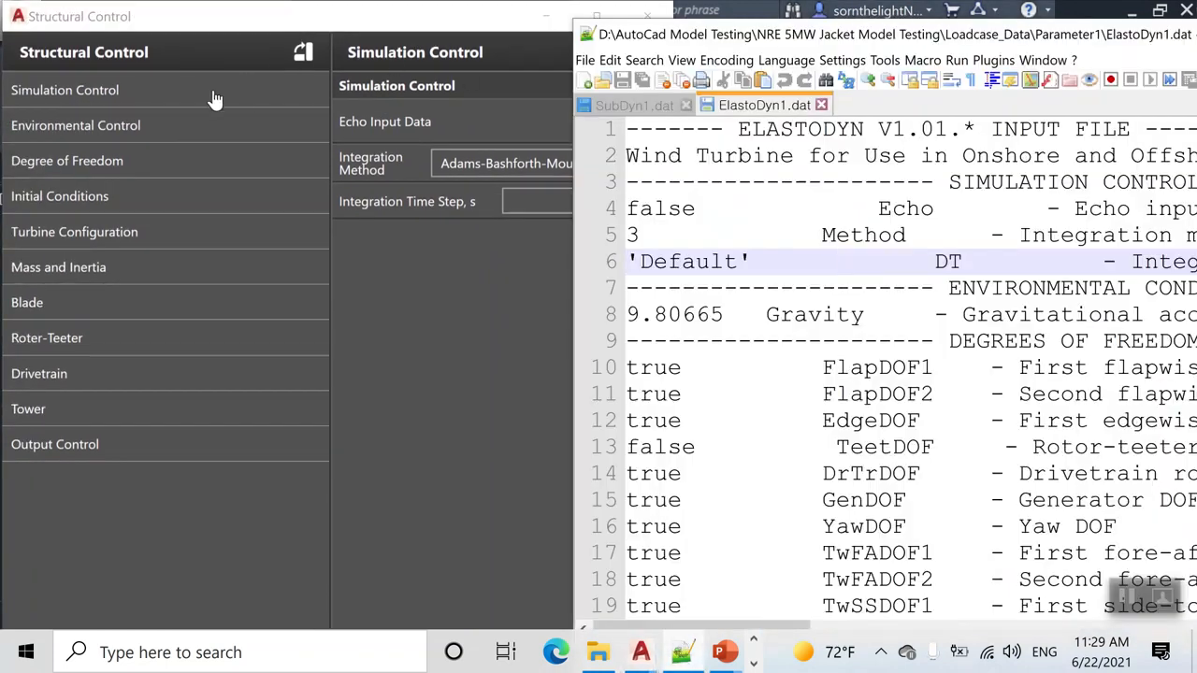
Step: Highlight the simulation control heading and Echo value in ElastoDyn1.dat, and move Notepad++ clear of the Simulation Control settings
{"action": "left_click_drag", "start_coordinate": [989, 38], "coordinate": [820, 50]}
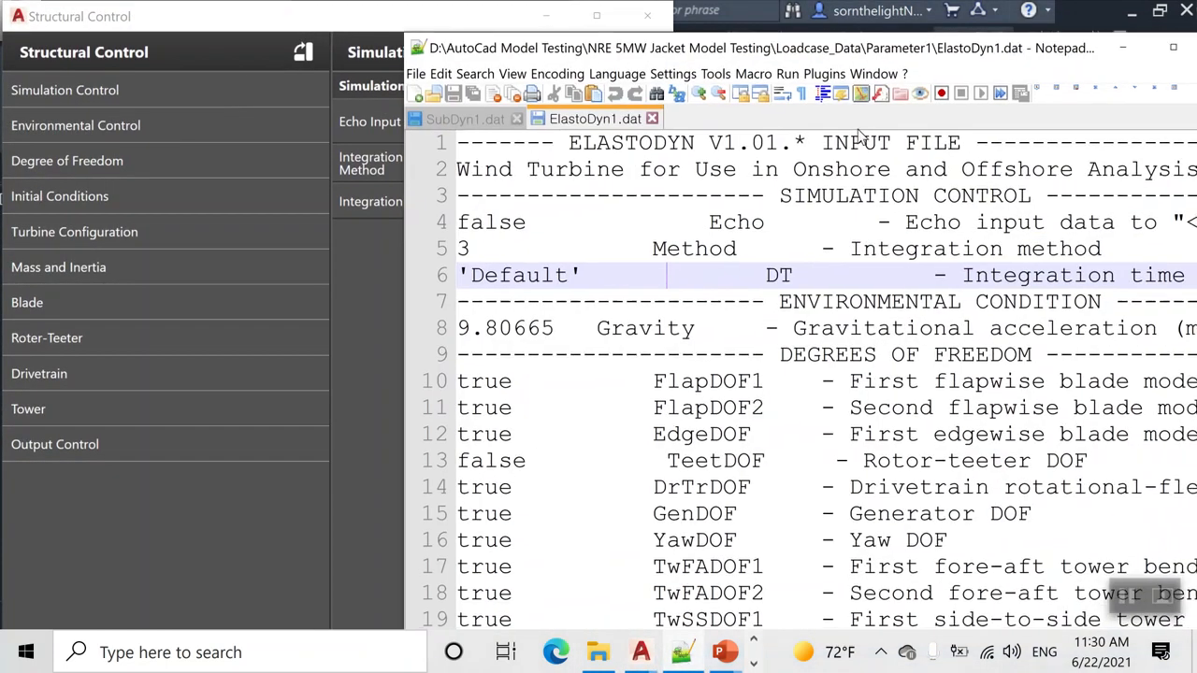
{"action": "left_click_drag", "start_coordinate": [793, 197], "coordinate": [1052, 199]}
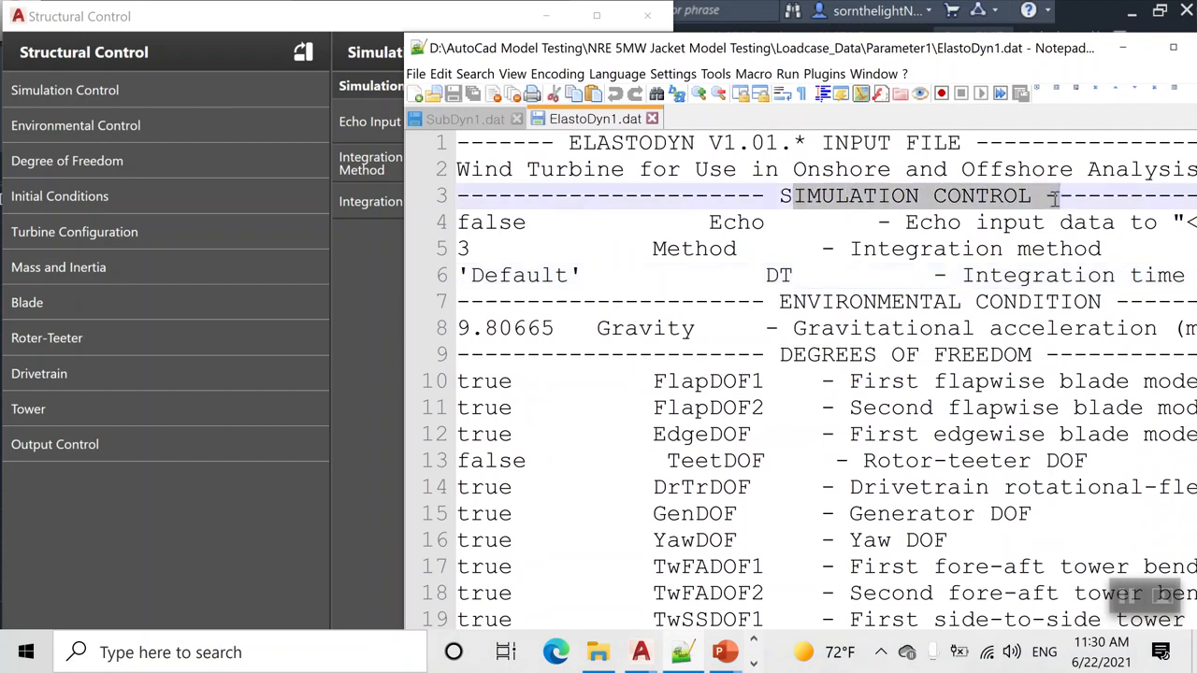
{"action": "left_click_drag", "start_coordinate": [555, 225], "coordinate": [458, 224]}
{"action": "left_click_drag", "start_coordinate": [666, 53], "coordinate": [654, 279]}
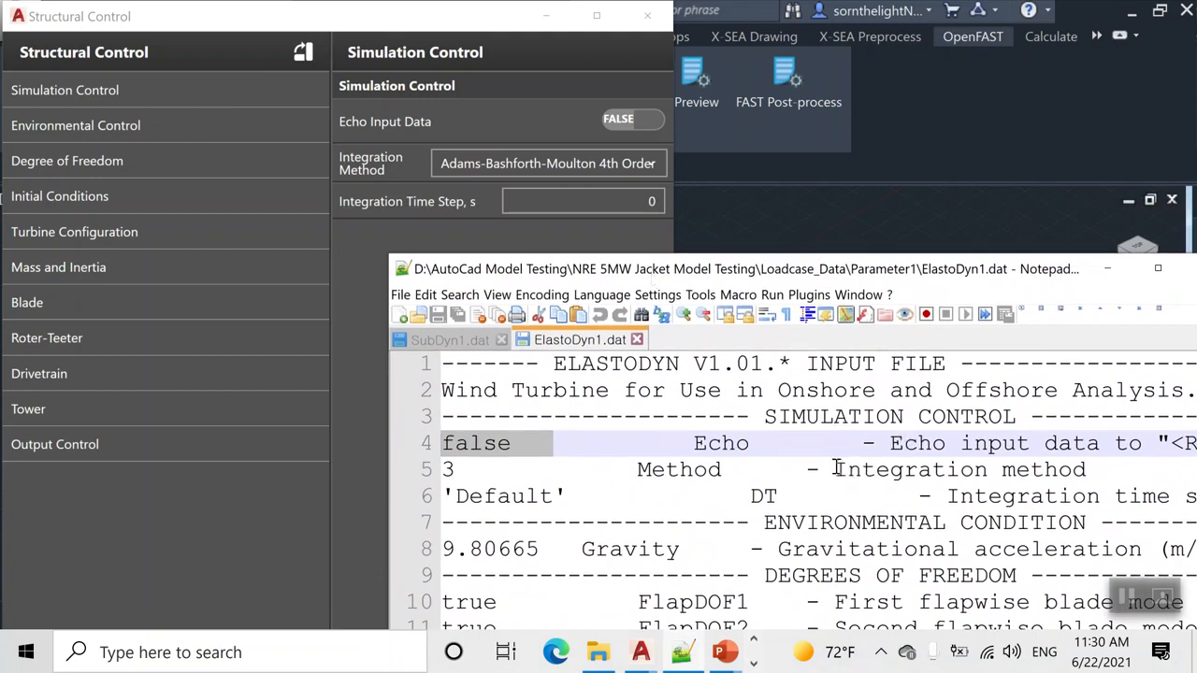
Step: Open the Integration Method options in Structural Control and show them beside the Method line of ElastoDyn1.dat
{"action": "left_click", "coordinate": [554, 165]}
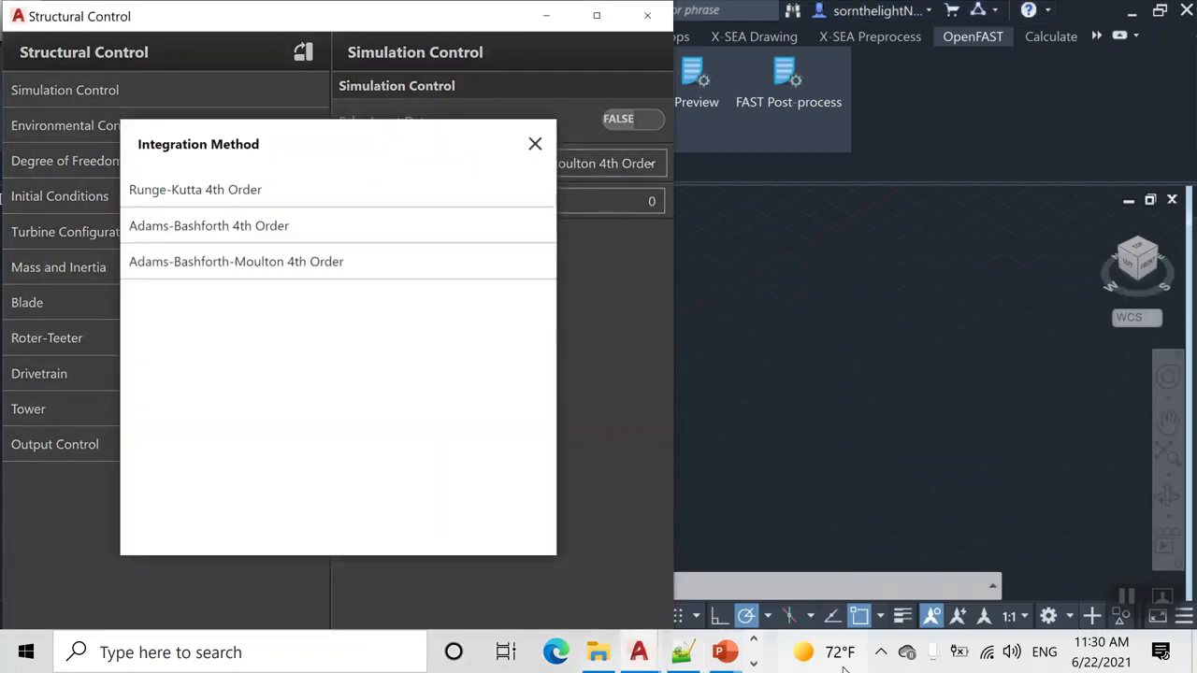
{"action": "left_click", "coordinate": [691, 656]}
{"action": "right_click", "coordinate": [696, 659]}
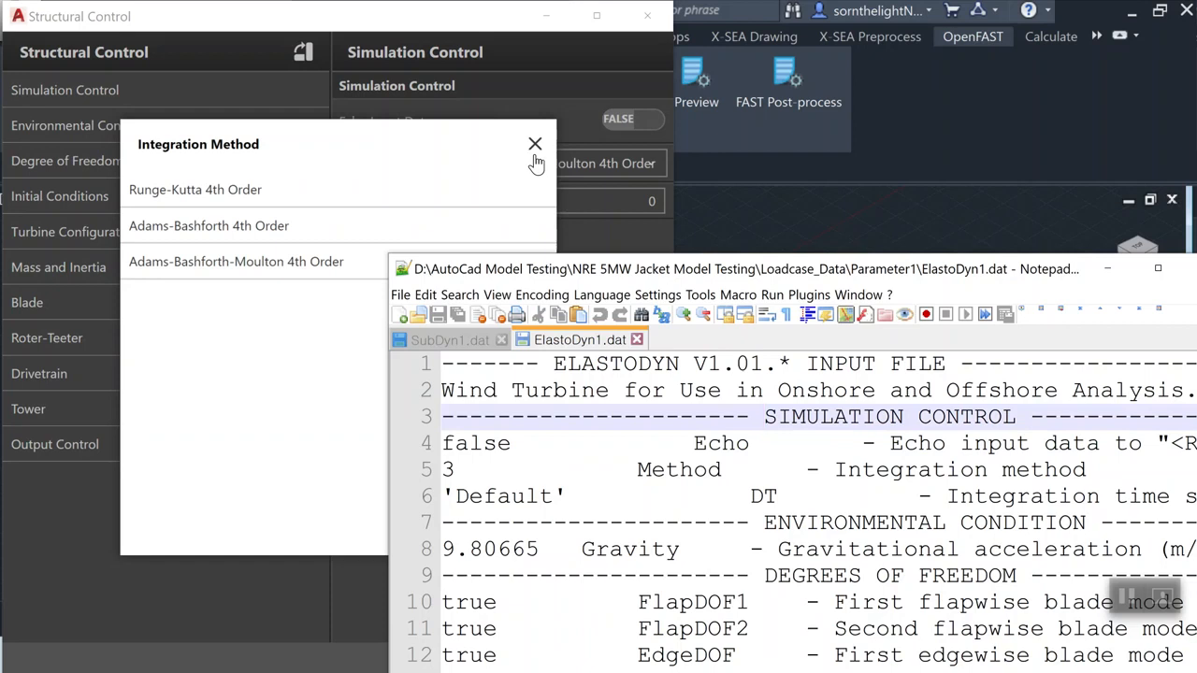
{"action": "left_click", "coordinate": [535, 146]}
{"action": "left_click", "coordinate": [567, 163]}
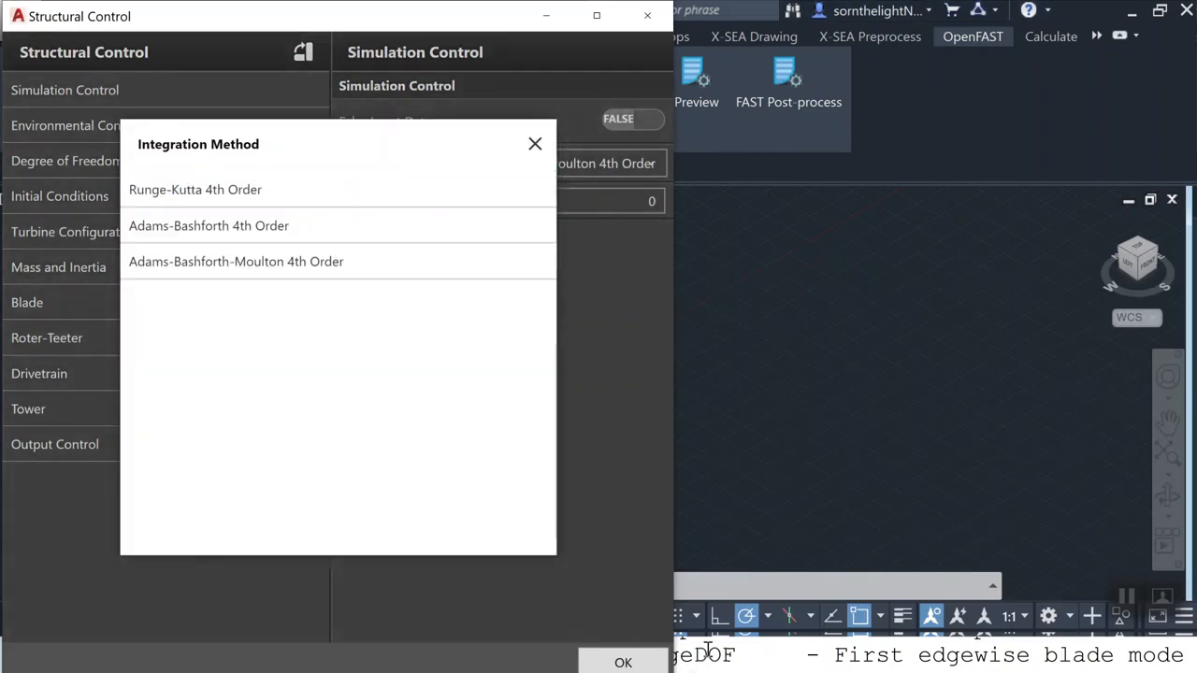
{"action": "key", "text": "alt+Tab"}
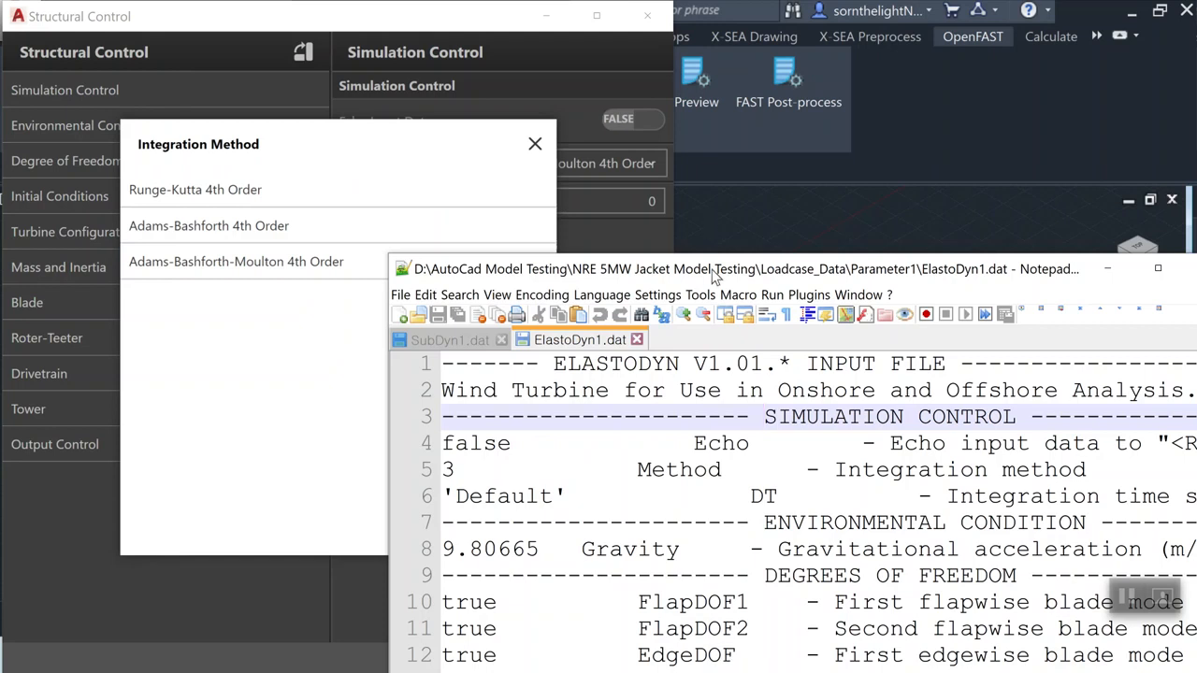
Step: Move the Notepad++ window aside and examine the degrees of freedom section of ElastoDyn1.dat
{"action": "left_click_drag", "start_coordinate": [714, 276], "coordinate": [882, 110]}
{"action": "scroll", "coordinate": [925, 439], "scroll_direction": "down", "scroll_amount": 1}
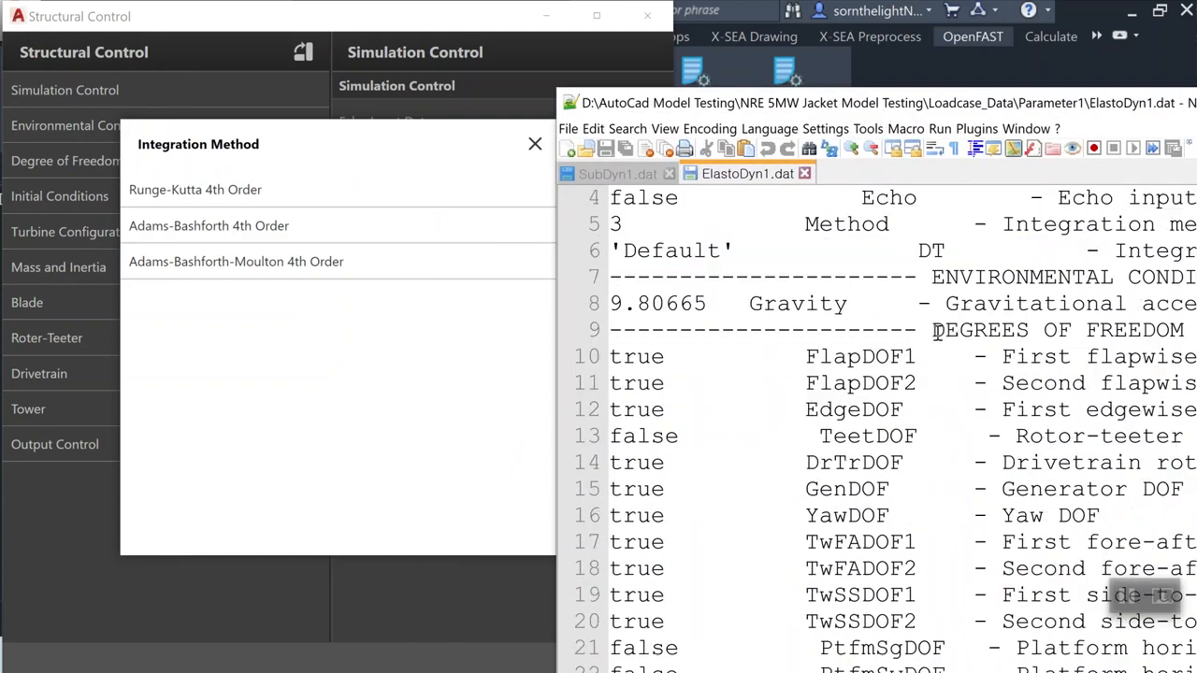
{"action": "scroll", "coordinate": [711, 420], "scroll_direction": "down", "scroll_amount": 2}
{"action": "scroll", "coordinate": [699, 396], "scroll_direction": "up", "scroll_amount": 1}
{"action": "left_click_drag", "start_coordinate": [804, 515], "coordinate": [641, 384]}
{"action": "left_click", "coordinate": [674, 441]}
Step: Close the Integration Method options and review the Degree of Freedom and Initial Conditions settings against ElastoDyn1.dat
{"action": "left_click", "coordinate": [404, 314]}
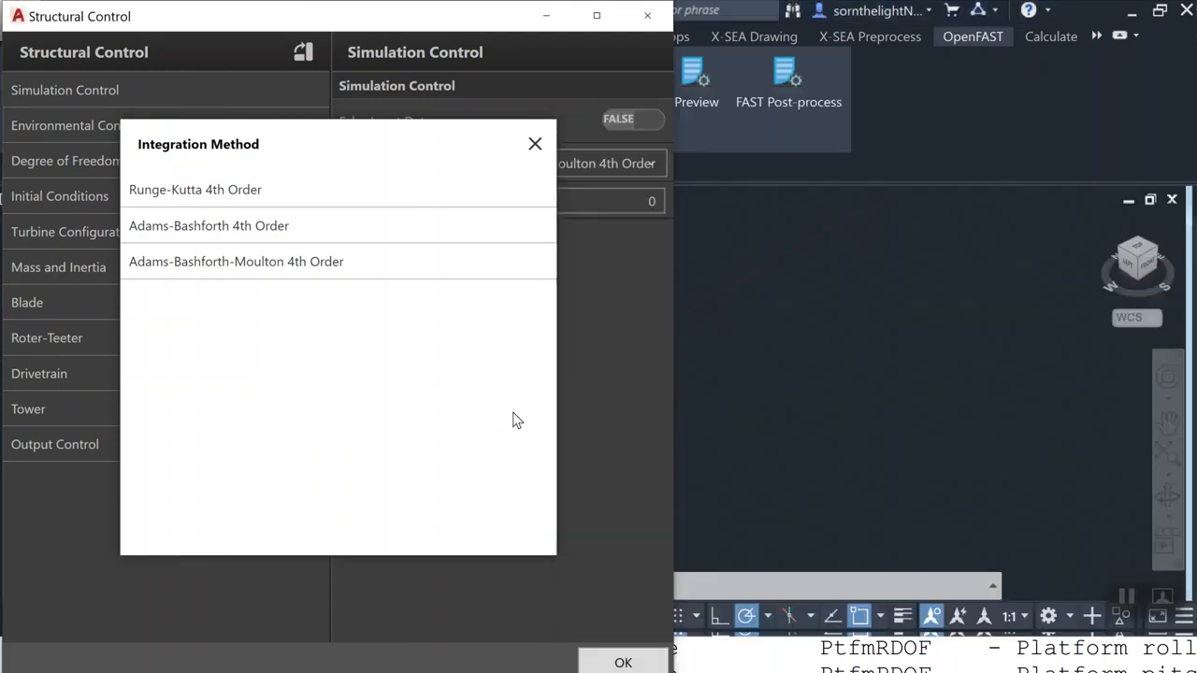
{"action": "left_click", "coordinate": [534, 144]}
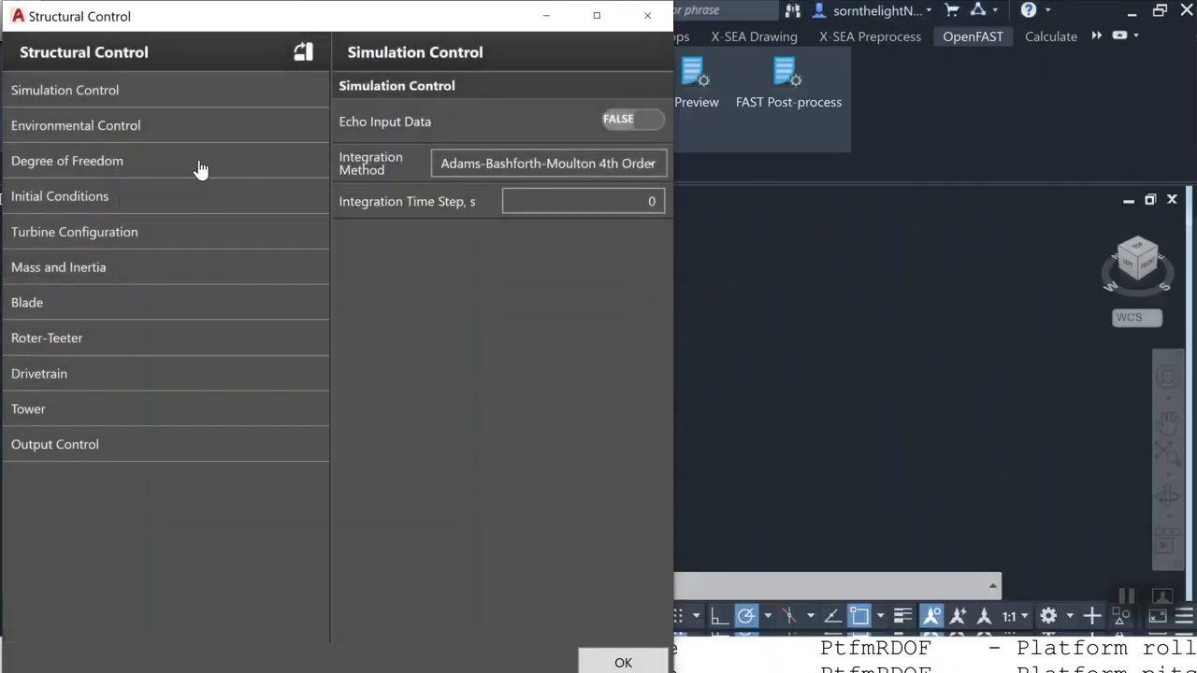
{"action": "left_click", "coordinate": [200, 168]}
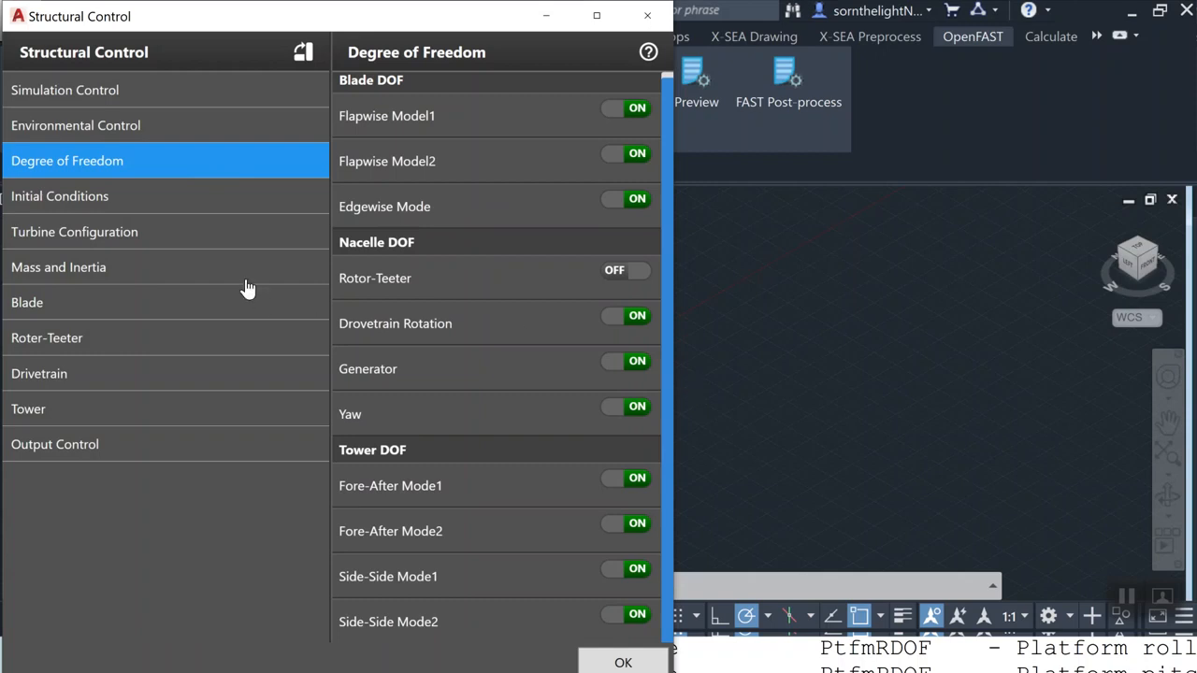
{"action": "left_click", "coordinate": [220, 200]}
{"action": "key", "text": "alt+Tab"}
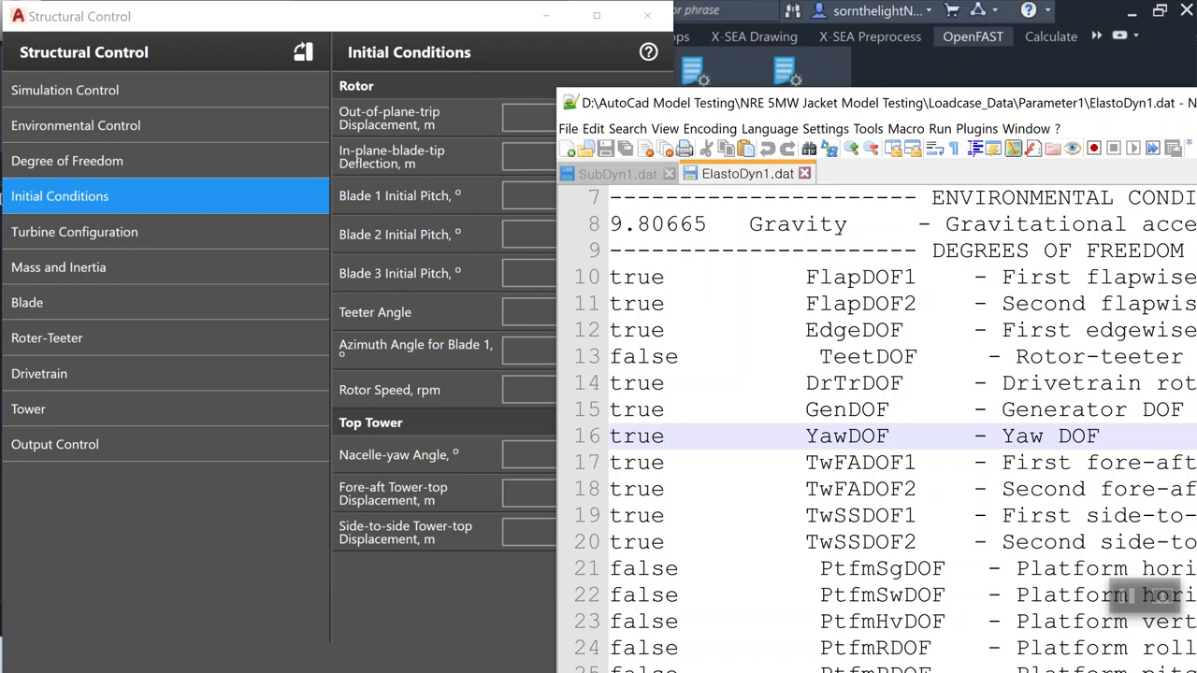
Step: Close Structural Control and select the entire jacket model in the drawing
{"action": "left_click", "coordinate": [646, 15]}
{"action": "left_click", "coordinate": [475, 279]}
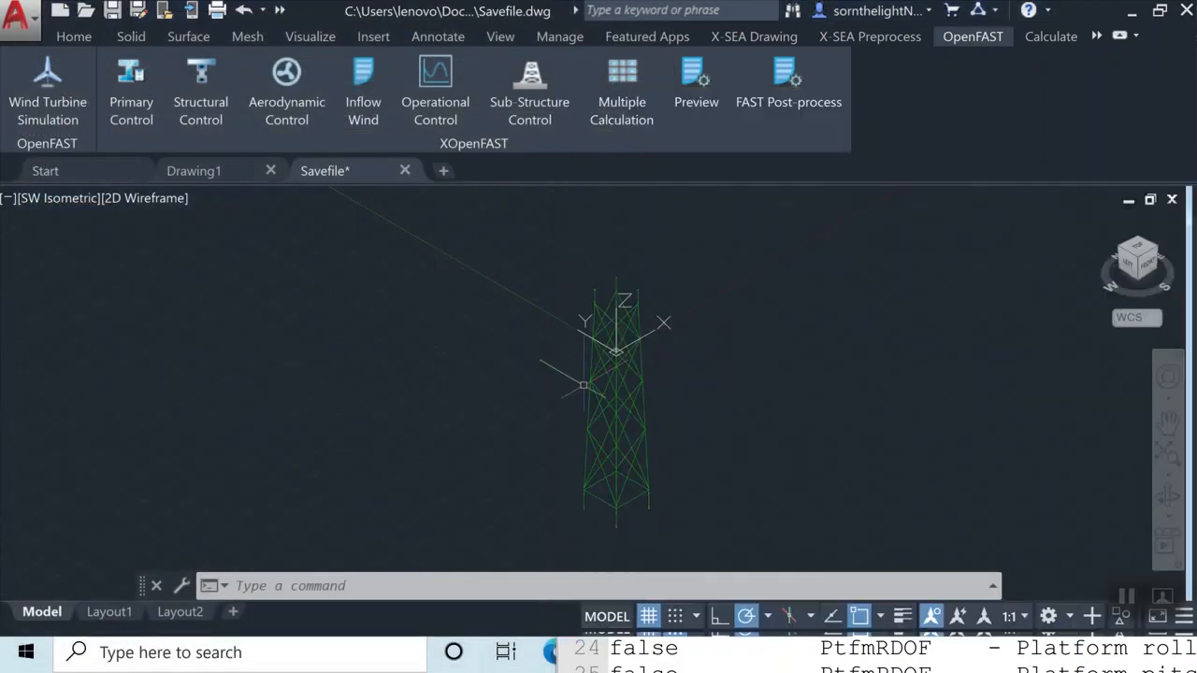
{"action": "left_click", "coordinate": [797, 551]}
{"action": "left_click", "coordinate": [462, 248]}
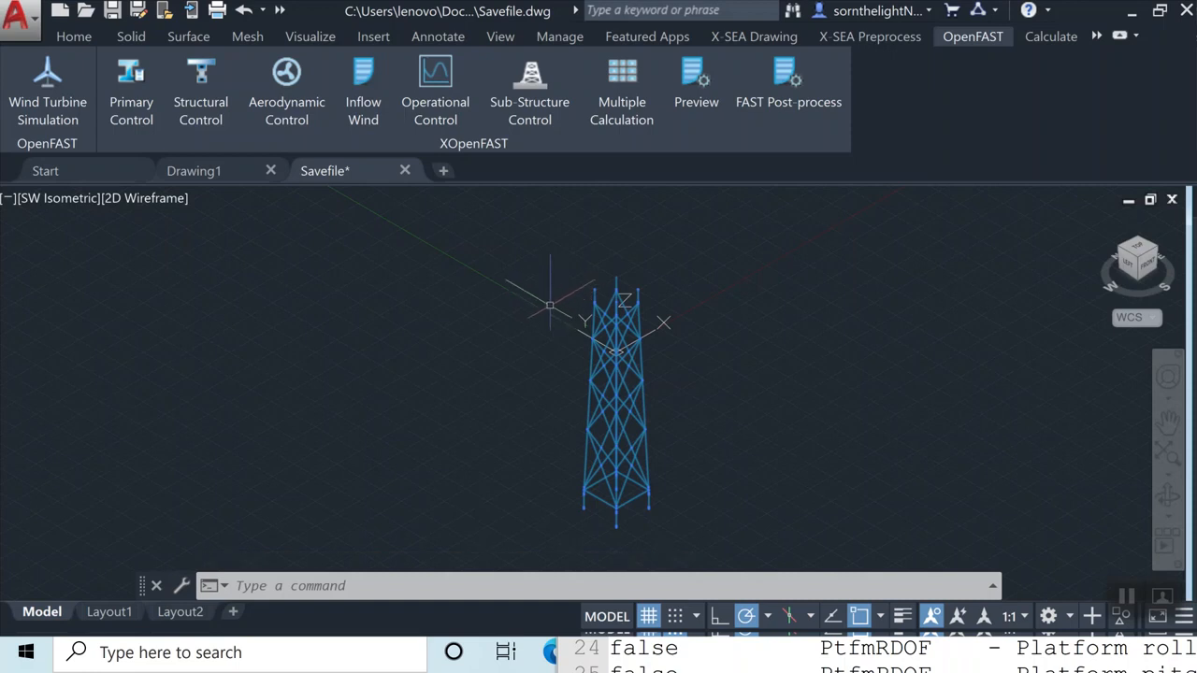
Step: Switch back to ElastoDyn1.dat in Notepad++ and highlight the start of its turbine configuration section
{"action": "key", "text": "alt+Tab"}
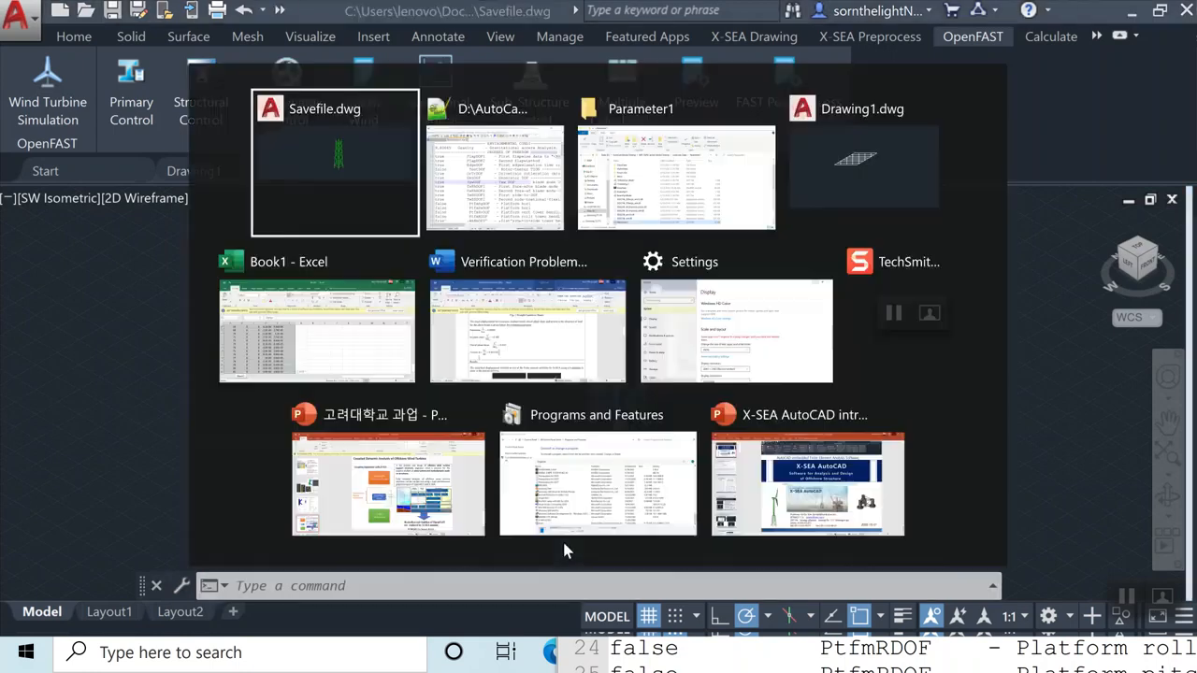
{"action": "left_click", "coordinate": [541, 224]}
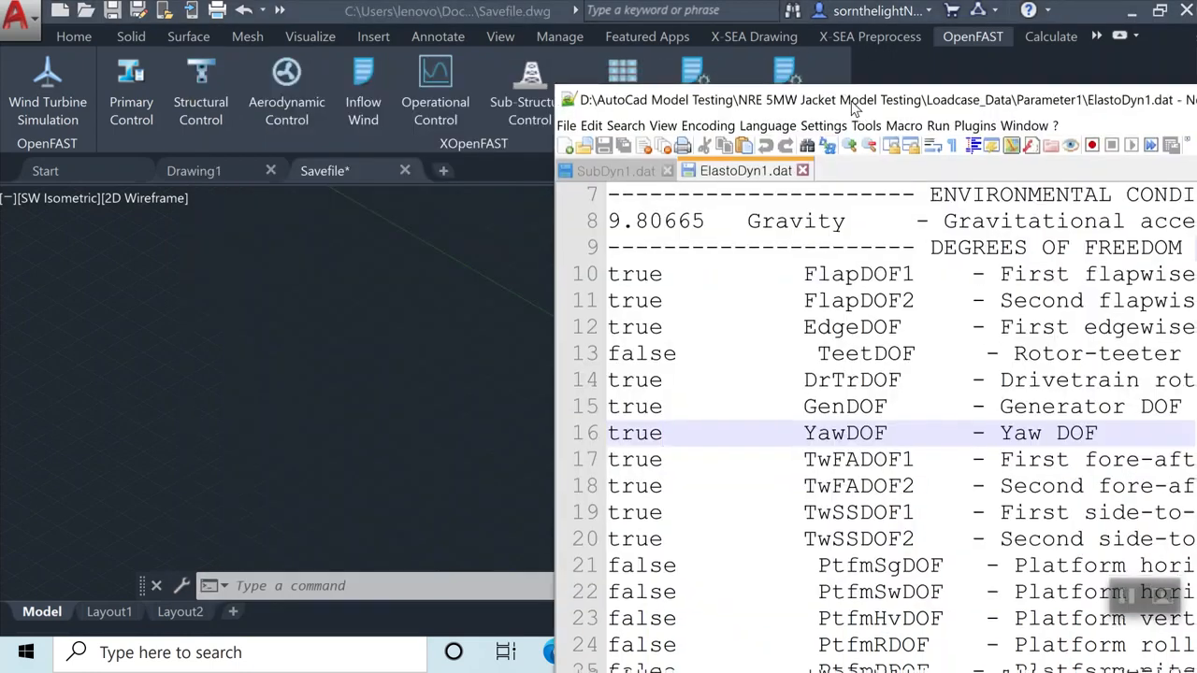
{"action": "scroll", "coordinate": [895, 440], "scroll_direction": "down", "scroll_amount": 13}
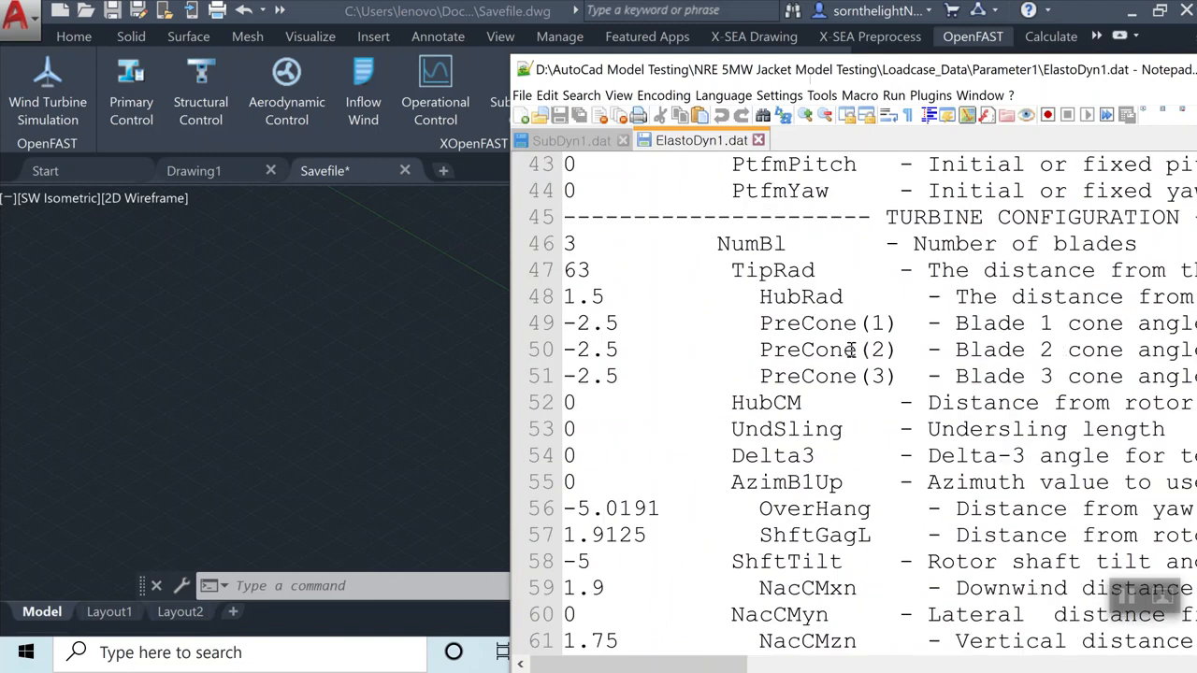
{"action": "scroll", "coordinate": [865, 372], "scroll_direction": "up", "scroll_amount": 2}
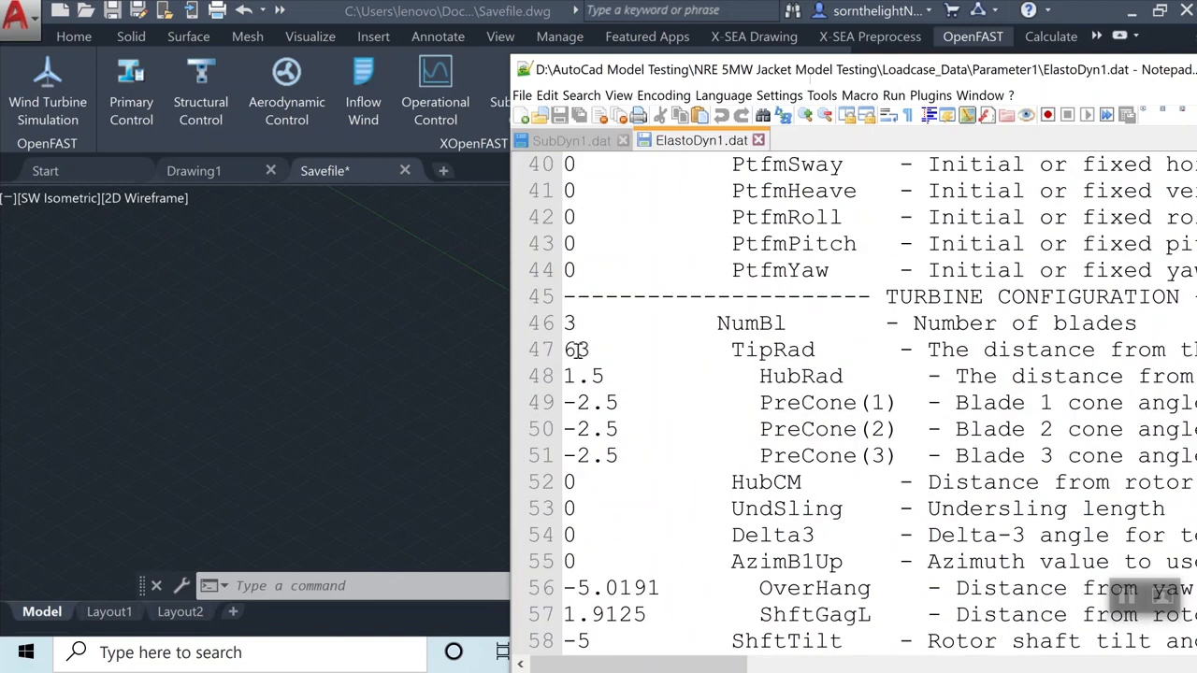
{"action": "left_click_drag", "start_coordinate": [1167, 318], "coordinate": [647, 297]}
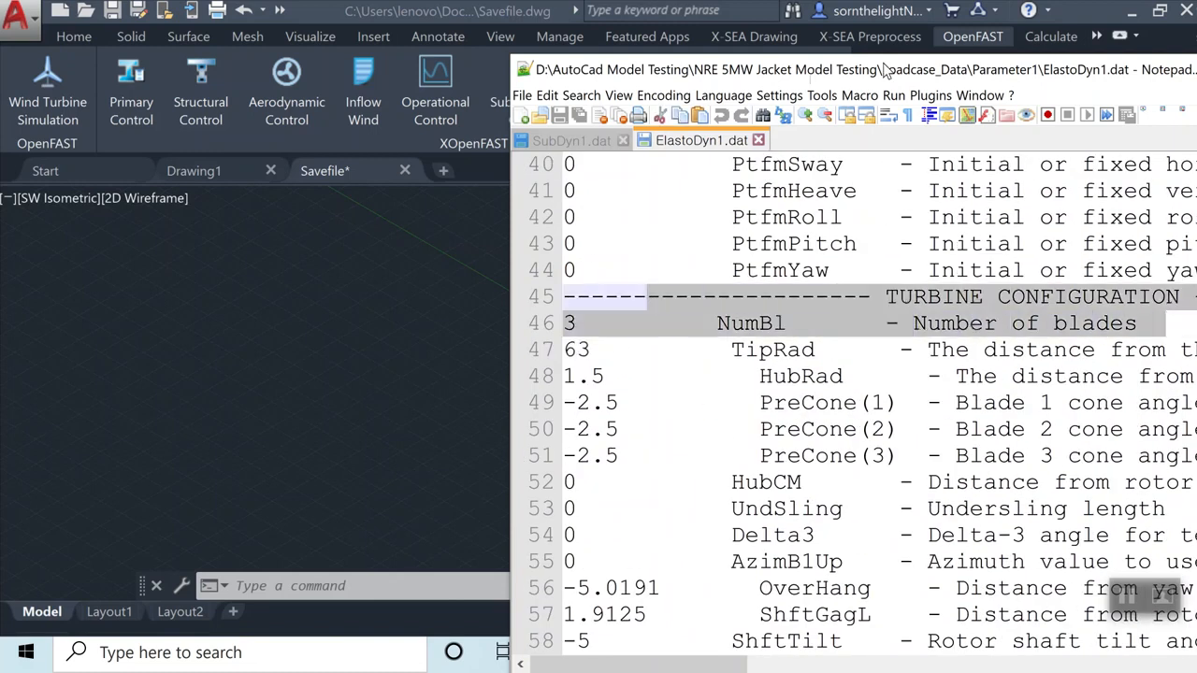
Step: Maximize Notepad++ and highlight the number of blades value, NumBl, in the turbine configuration section
{"action": "double_click", "coordinate": [888, 69]}
{"action": "left_click", "coordinate": [249, 369]}
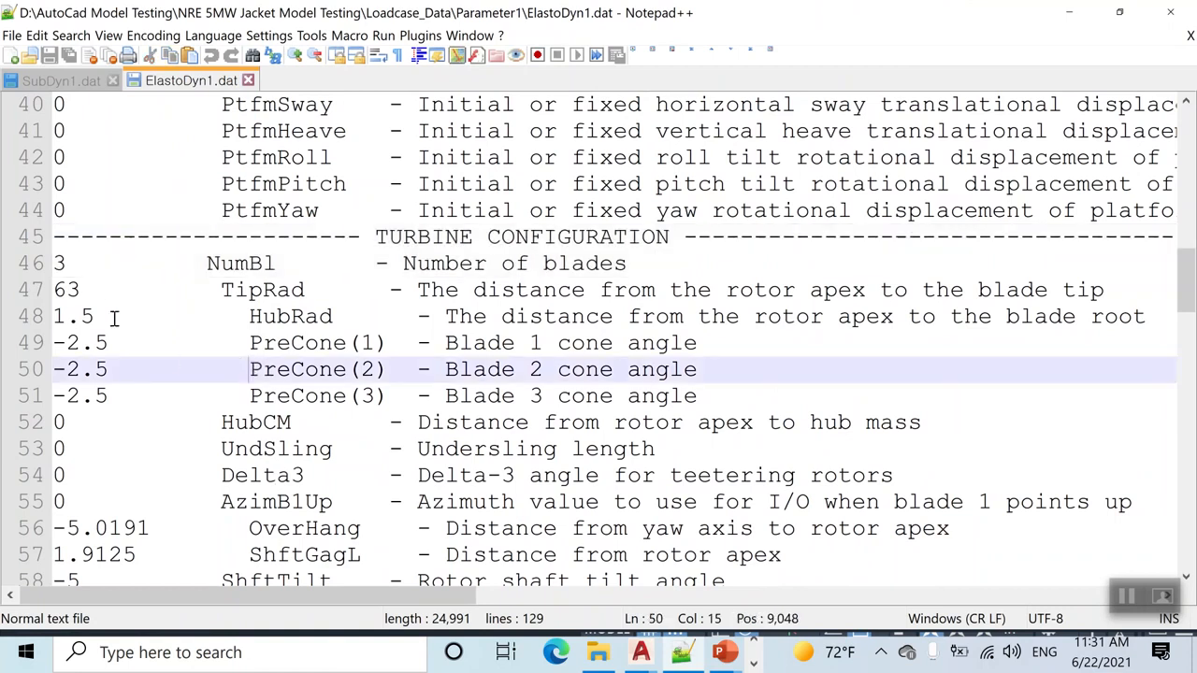
{"action": "left_click_drag", "start_coordinate": [67, 268], "coordinate": [52, 265]}
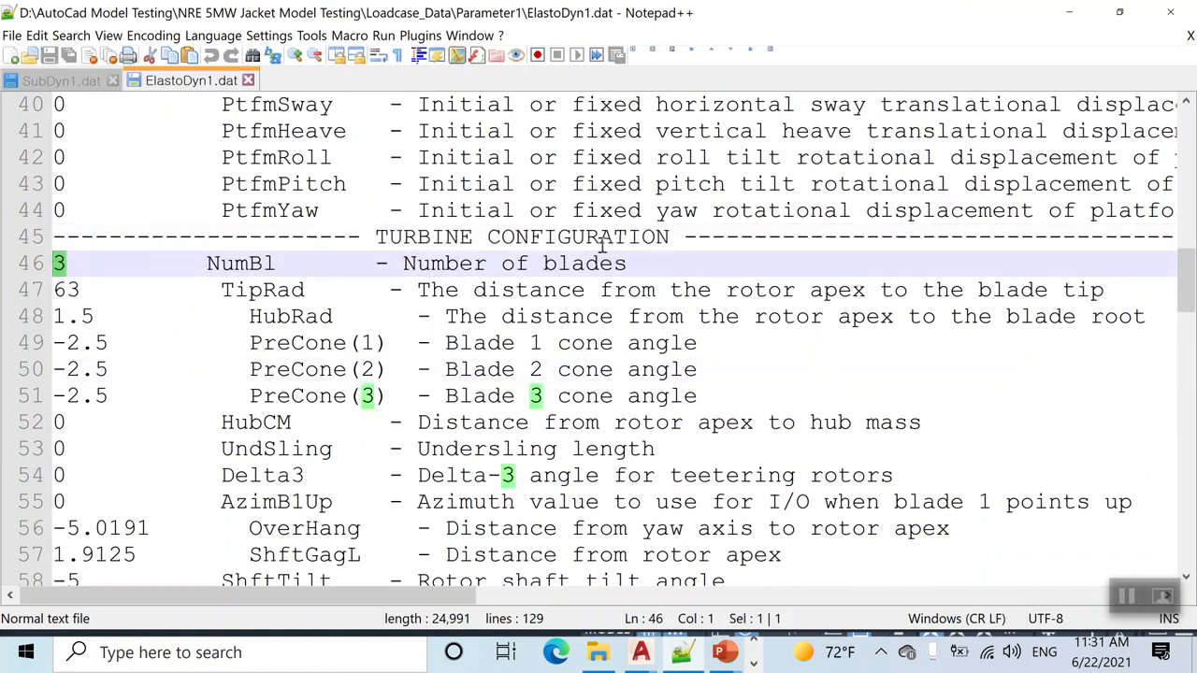
{"action": "left_click", "coordinate": [31, 257]}
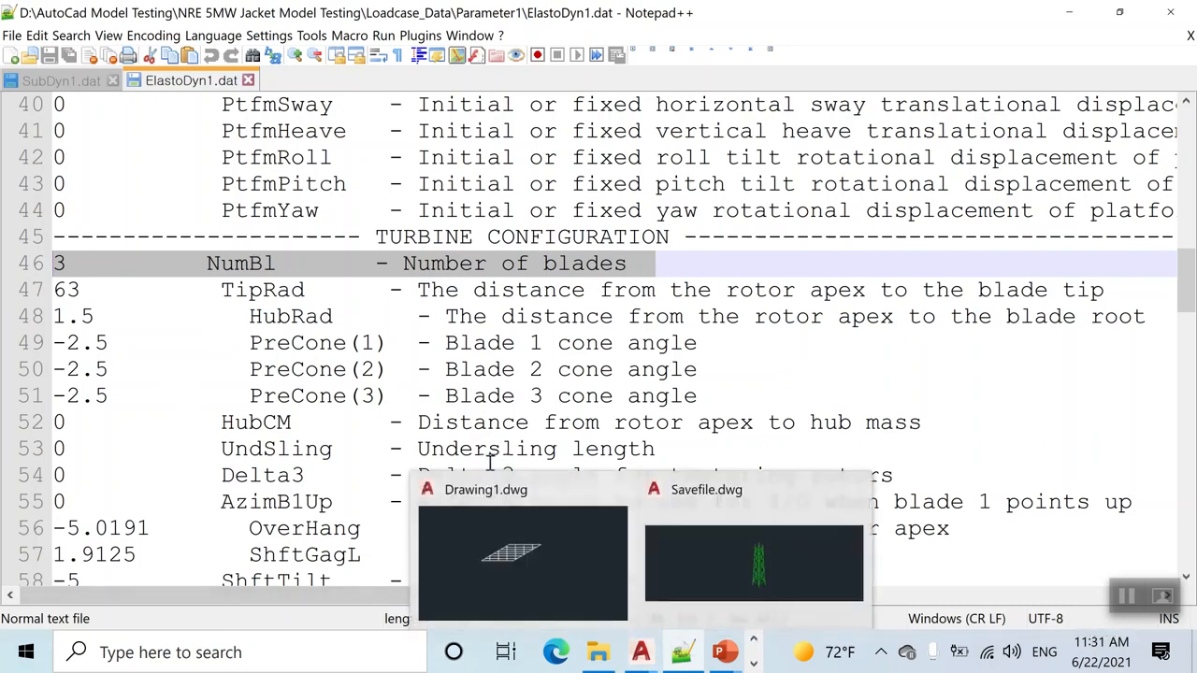
{"action": "left_click", "coordinate": [374, 475]}
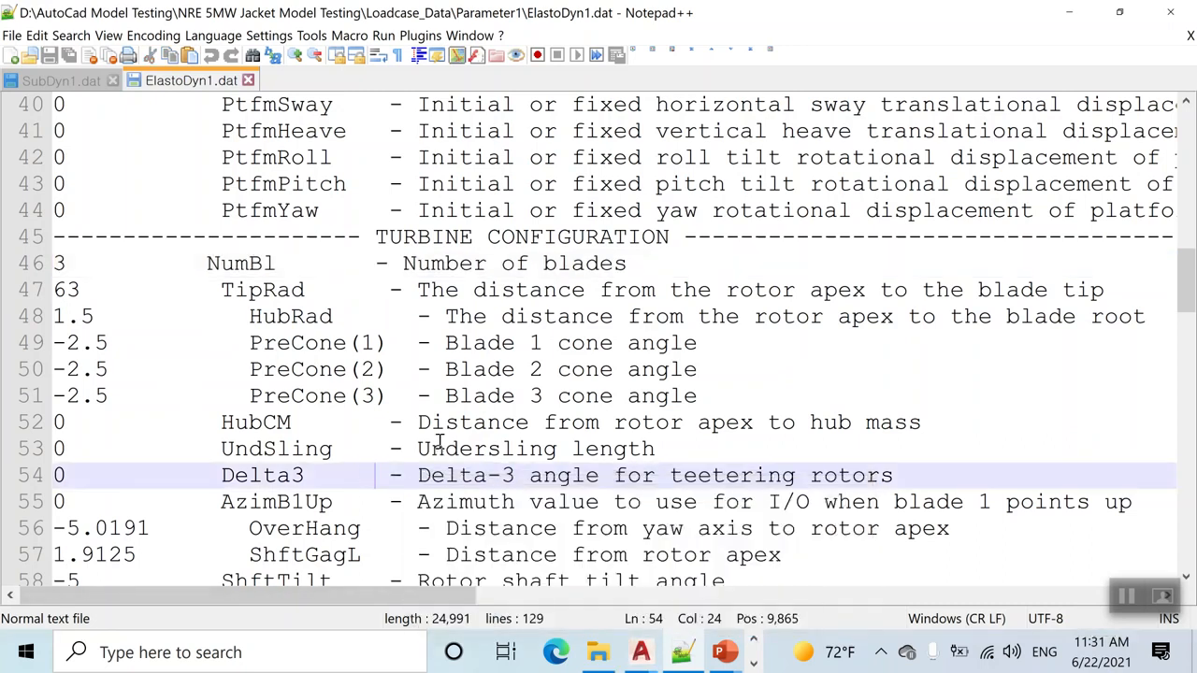
{"action": "left_click", "coordinate": [42, 264]}
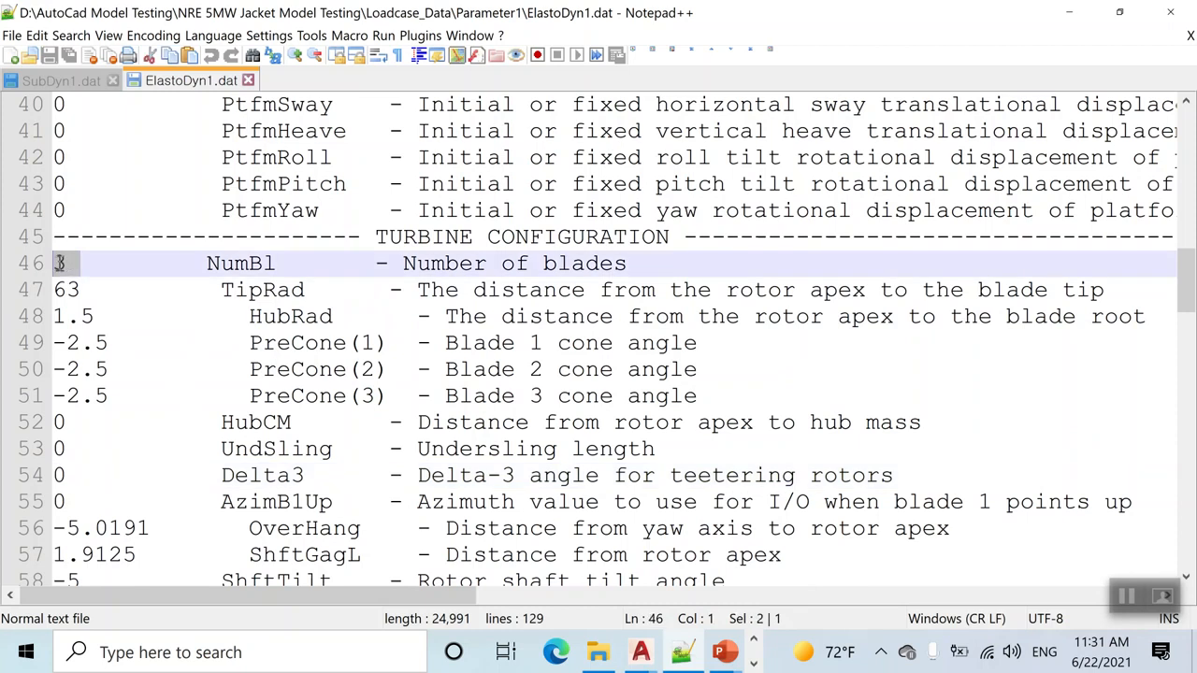
Step: Review the initial conditions section of ElastoDyn1.dat and highlight the platform displacement lines from PtfmSurge to PtfmYaw
{"action": "scroll", "coordinate": [187, 378], "scroll_direction": "down", "scroll_amount": 7}
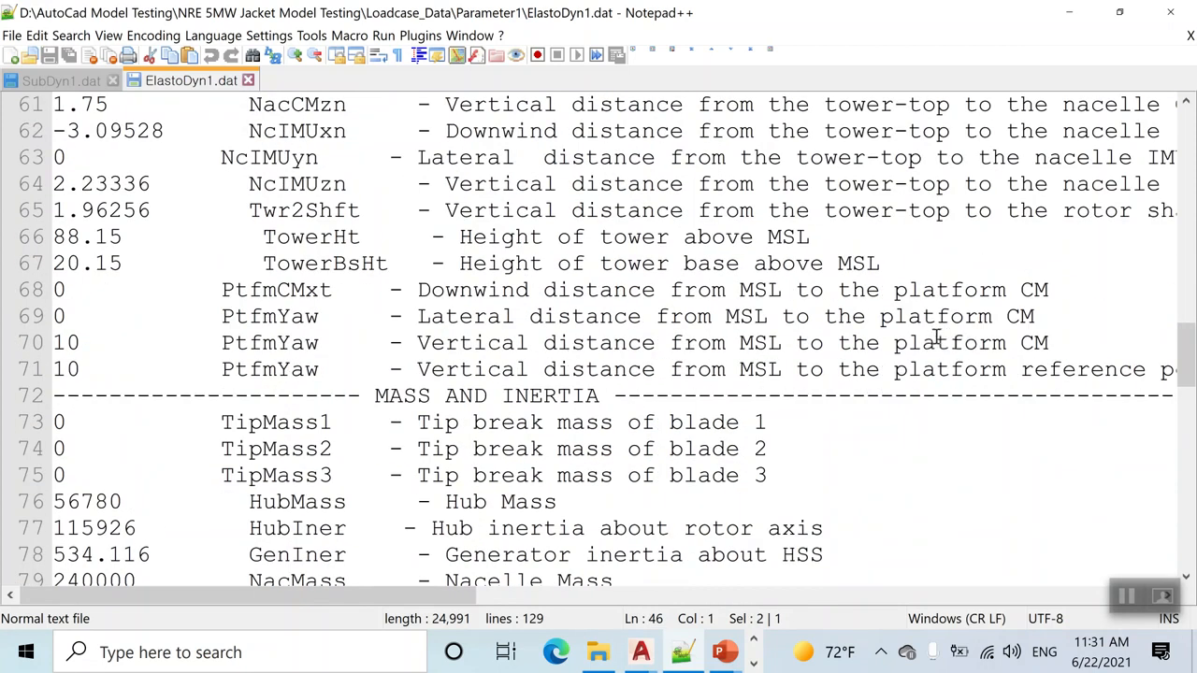
{"action": "scroll", "coordinate": [933, 340], "scroll_direction": "up", "scroll_amount": 11}
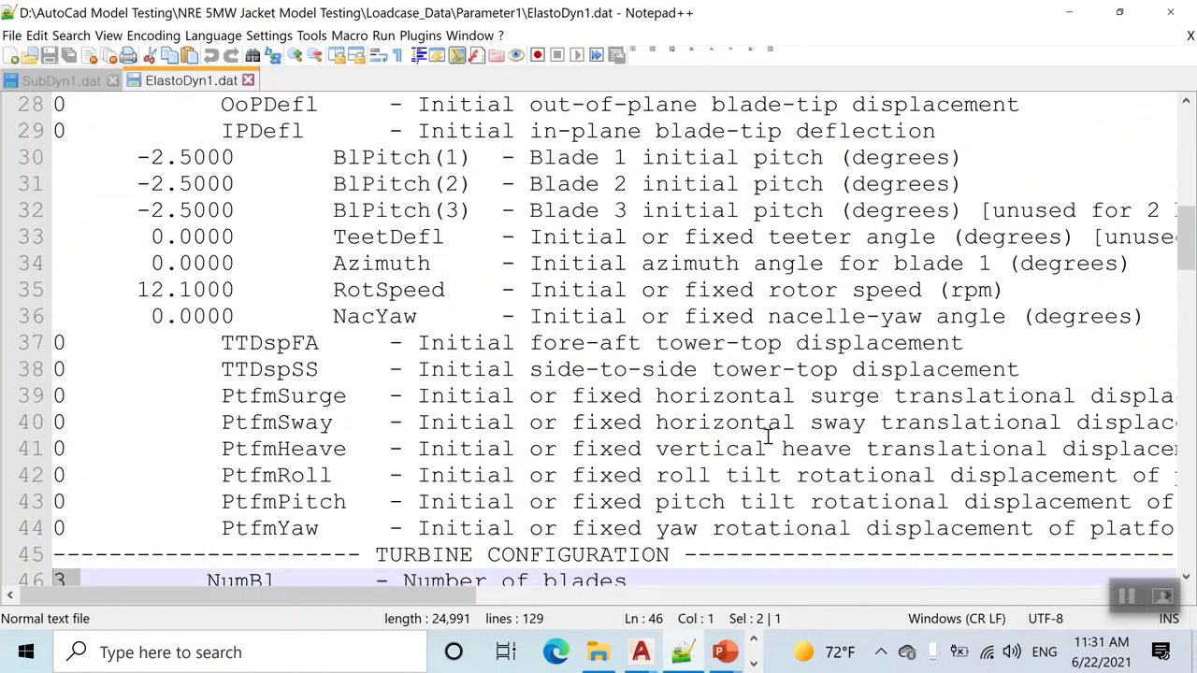
{"action": "left_click", "coordinate": [255, 448]}
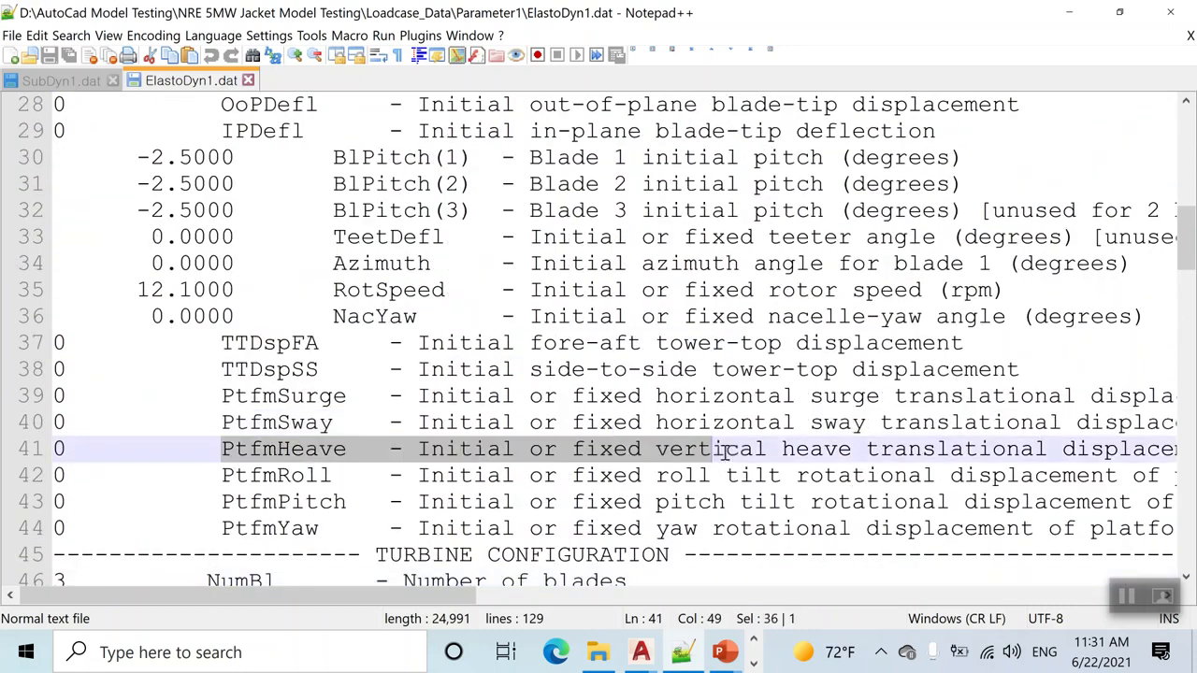
{"action": "left_click", "coordinate": [262, 395]}
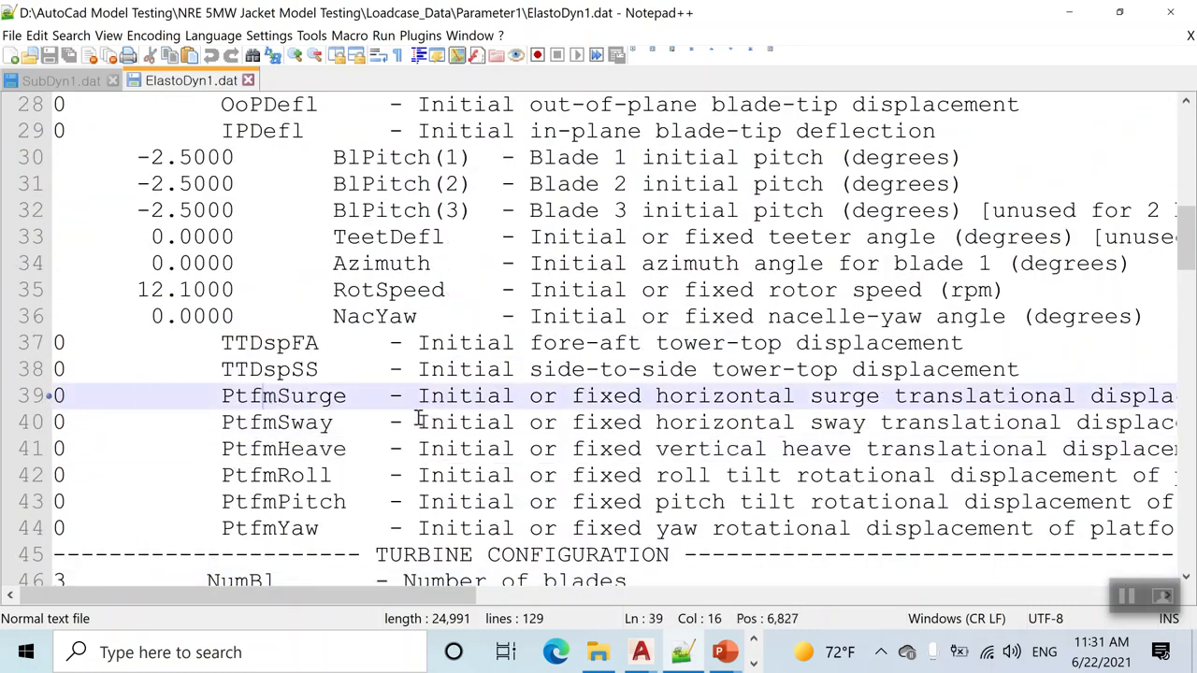
{"action": "left_click_drag", "start_coordinate": [54, 395], "coordinate": [1127, 528]}
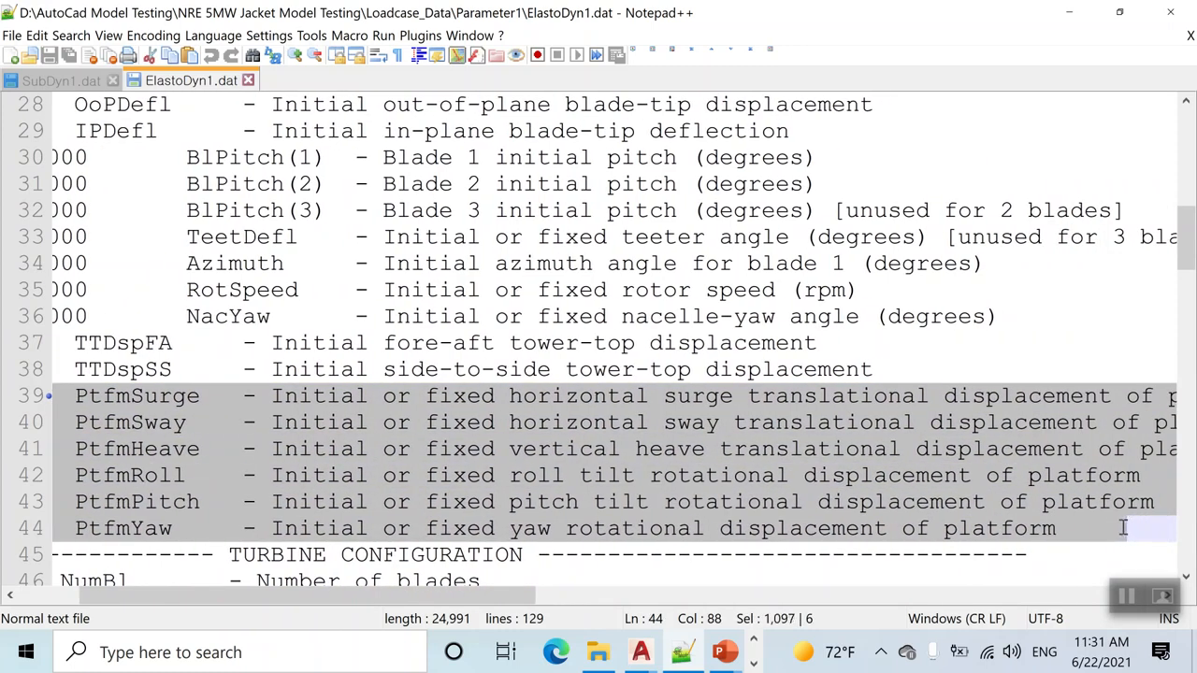
{"action": "left_click_drag", "start_coordinate": [379, 596], "coordinate": [320, 606]}
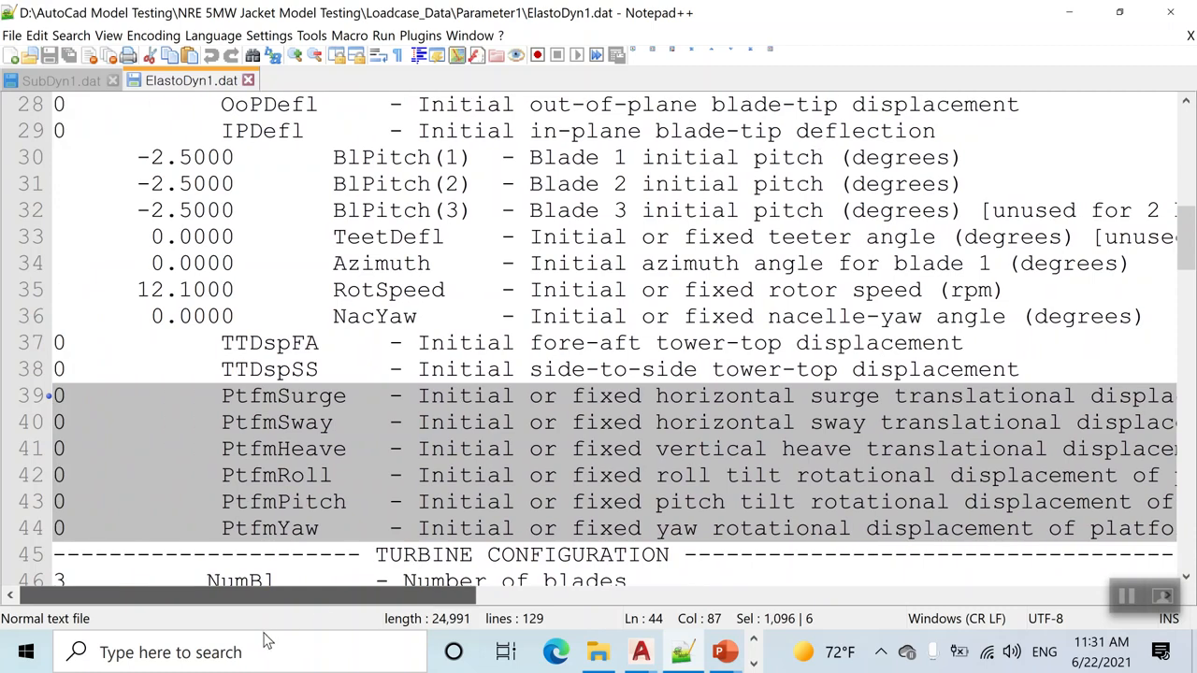
{"action": "scroll", "coordinate": [447, 502], "scroll_direction": "up", "scroll_amount": 2}
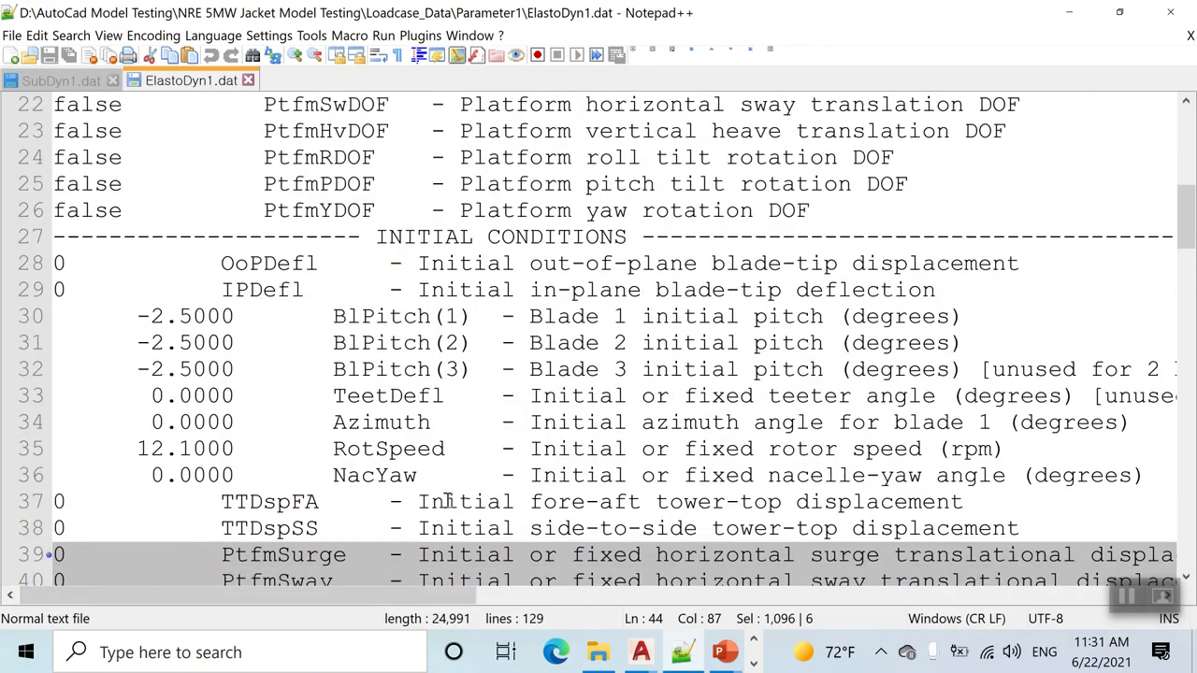
{"action": "scroll", "coordinate": [465, 477], "scroll_direction": "down", "scroll_amount": 3}
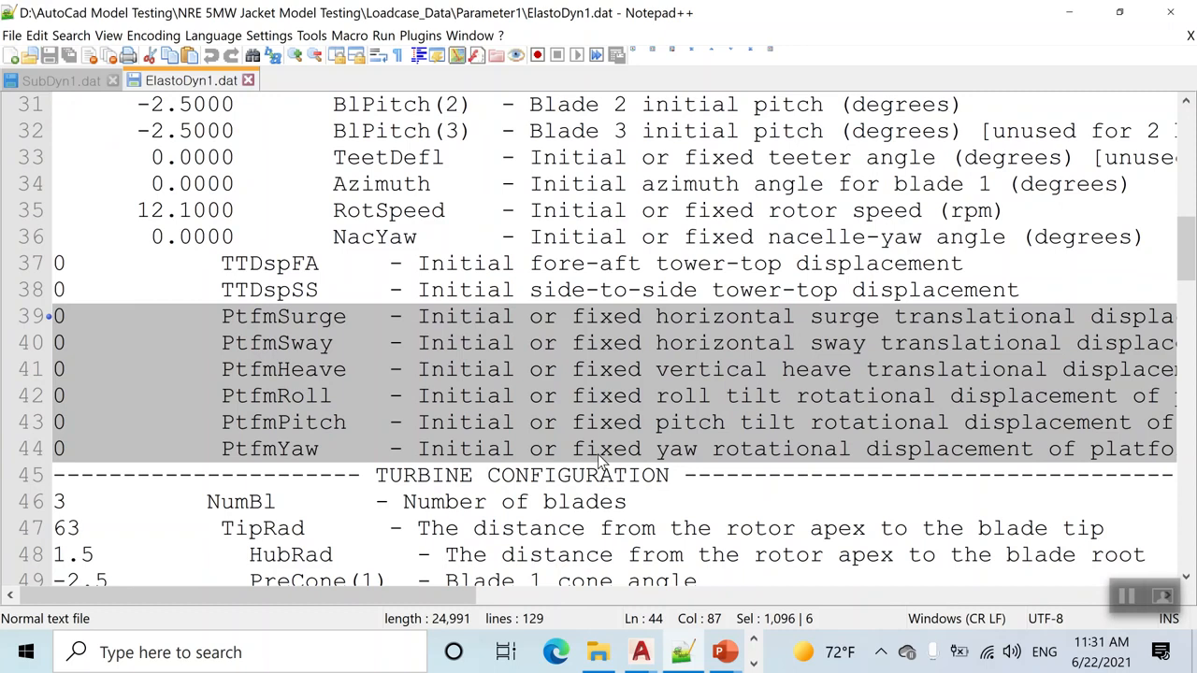
Step: Look through the turbine configuration parameters after the platform lines and highlight the NumBl value again
{"action": "scroll", "coordinate": [505, 443], "scroll_direction": "down", "scroll_amount": 3}
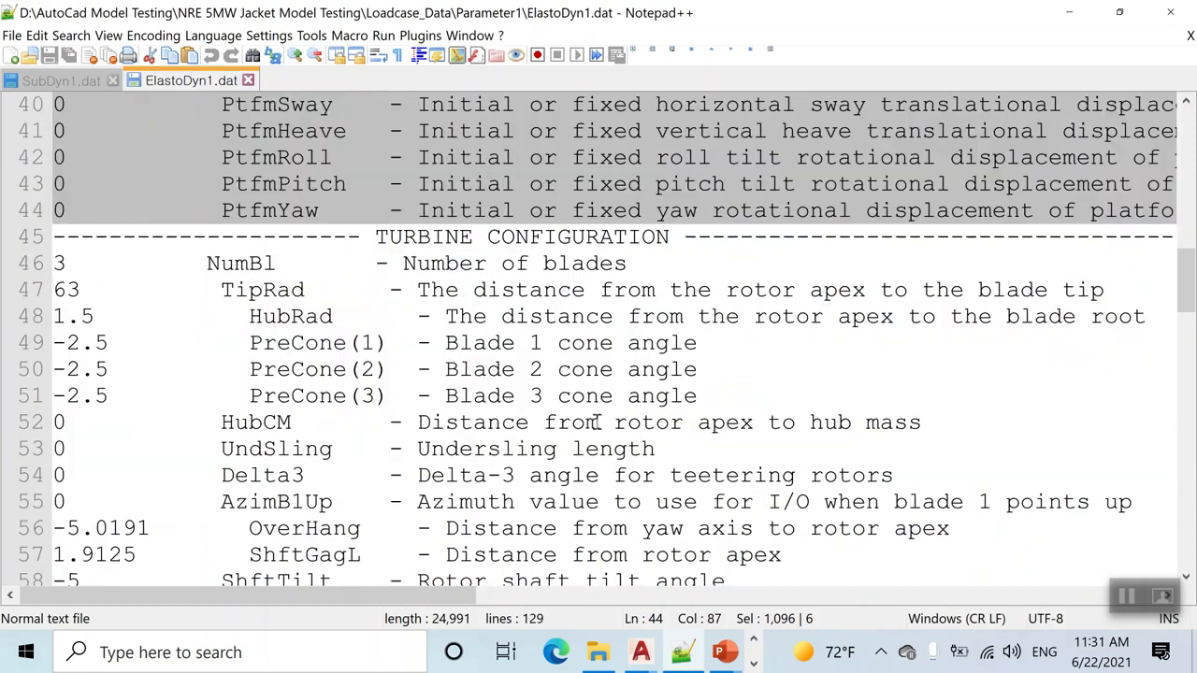
{"action": "scroll", "coordinate": [560, 395], "scroll_direction": "down", "scroll_amount": 2}
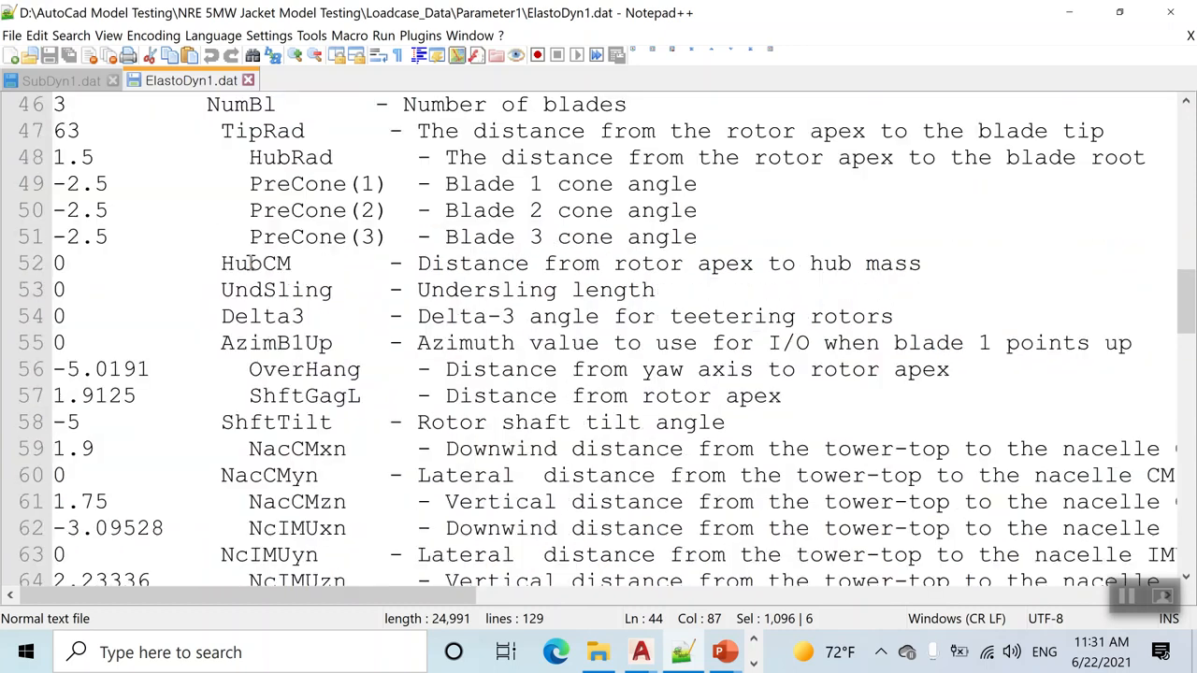
{"action": "scroll", "coordinate": [241, 262], "scroll_direction": "up", "scroll_amount": 2}
{"action": "left_click_drag", "start_coordinate": [61, 269], "coordinate": [649, 243]}
{"action": "left_click", "coordinate": [429, 320]}
{"action": "left_click_drag", "start_coordinate": [79, 266], "coordinate": [54, 271]}
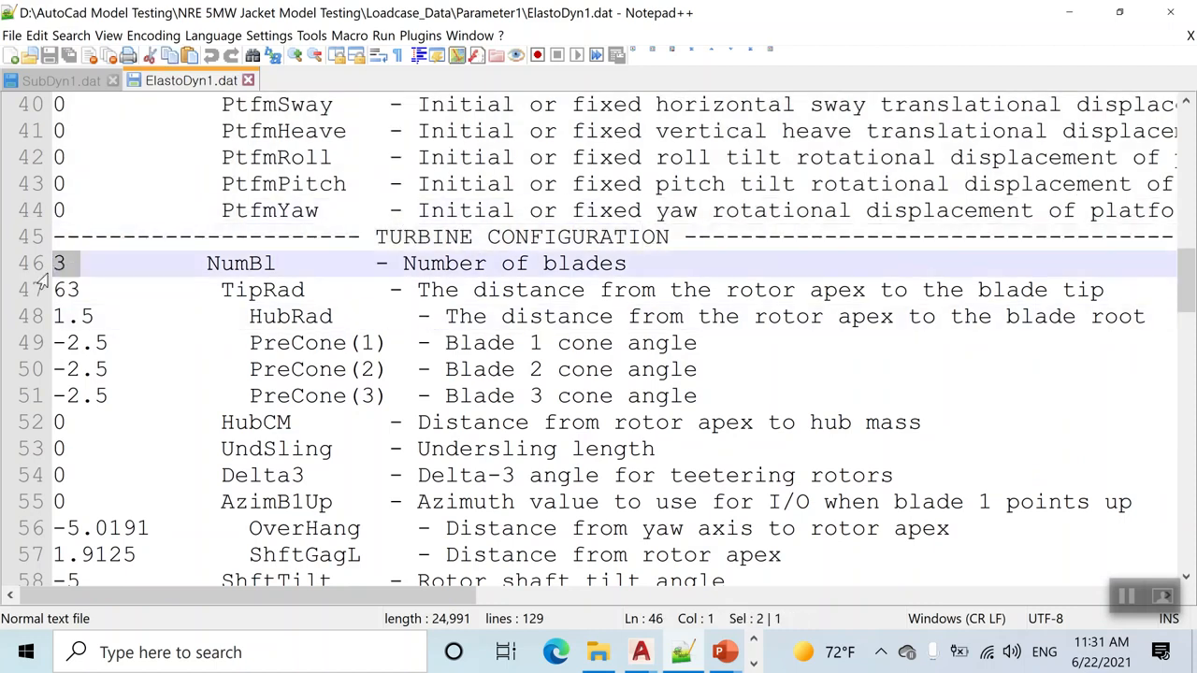
Step: Look through the mass, inertia and blade sections of ElastoDyn1.dat and highlight the rotor-teeter lines from TeetMod to TeetHSSp
{"action": "scroll", "coordinate": [187, 369], "scroll_direction": "down", "scroll_amount": 15}
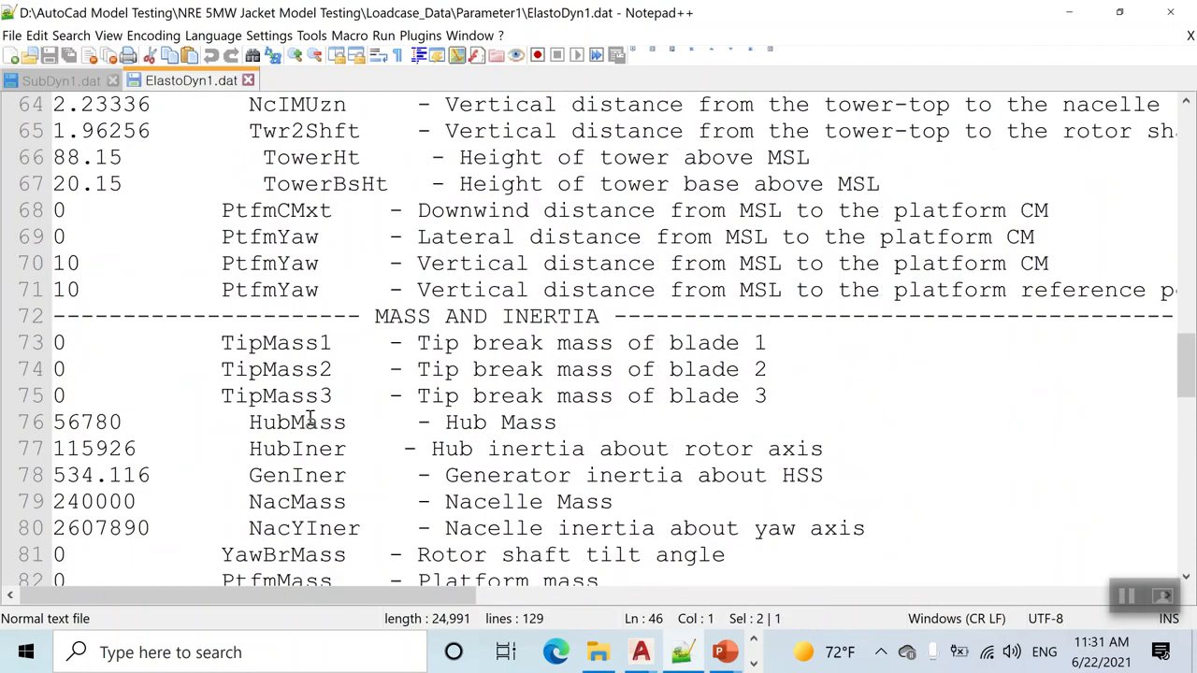
{"action": "left_click_drag", "start_coordinate": [84, 288], "coordinate": [1010, 474]}
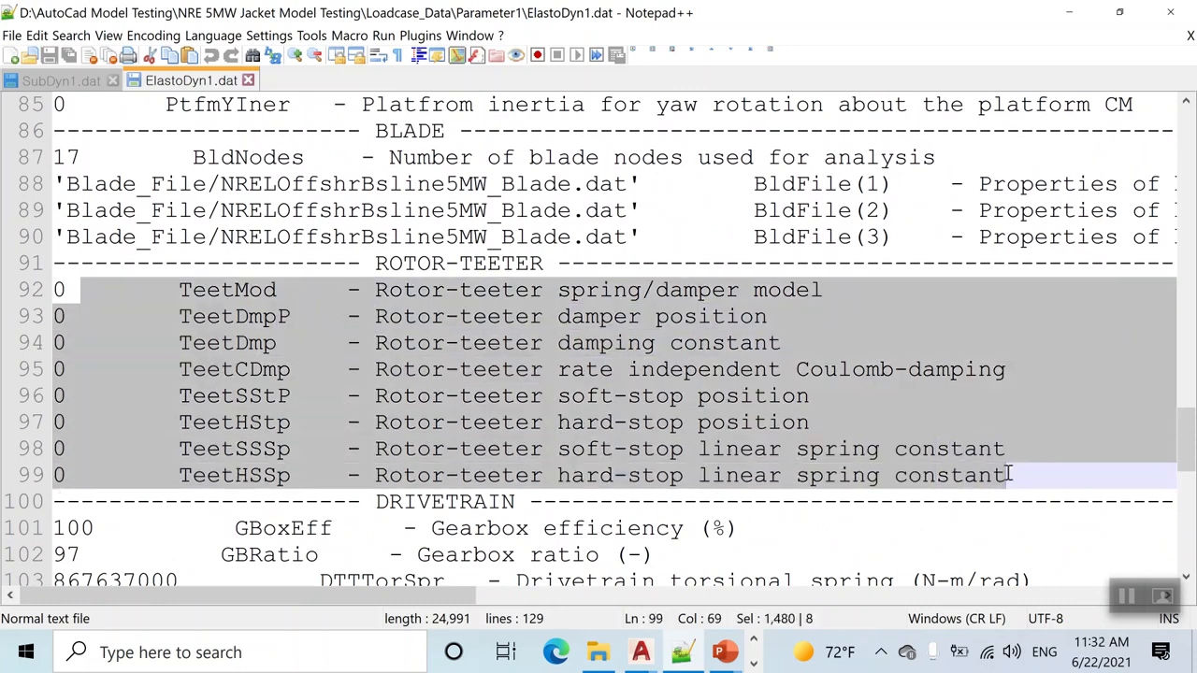
{"action": "left_click", "coordinate": [726, 456]}
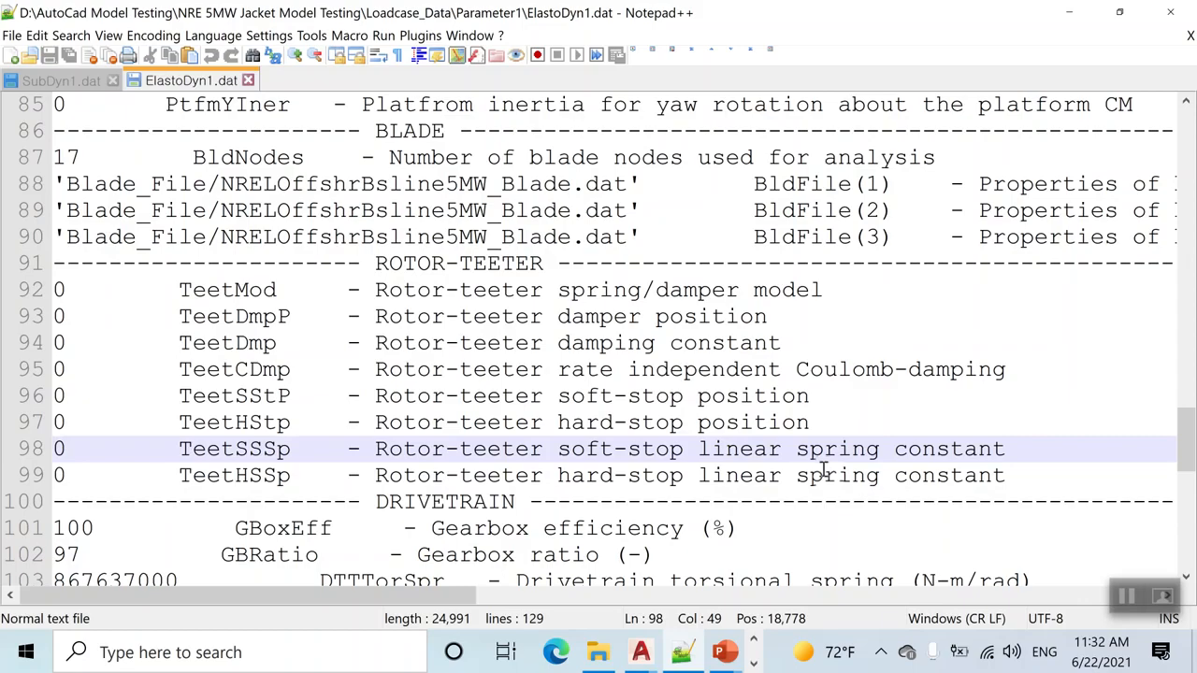
Step: Minimize Notepad++ to return to AutoCAD and bring up the X-SEA Preprocess tools
{"action": "left_click", "coordinate": [1069, 12]}
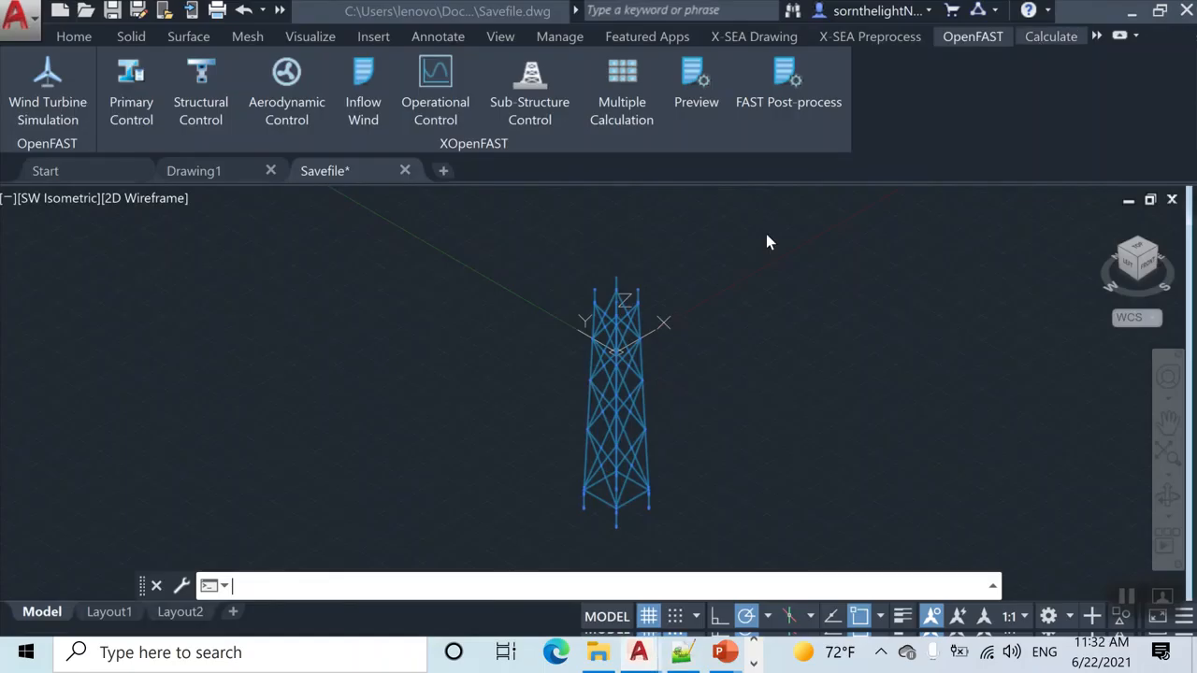
{"action": "left_click", "coordinate": [854, 40]}
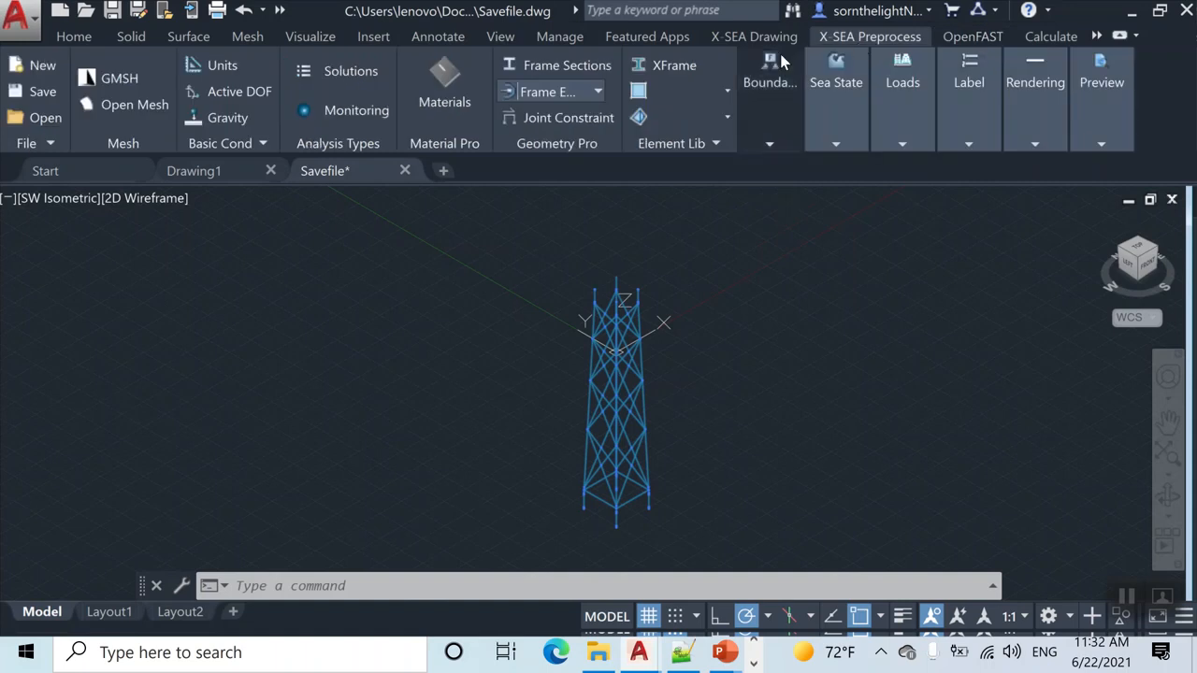
{"action": "left_click", "coordinate": [763, 41]}
{"action": "left_click", "coordinate": [856, 41]}
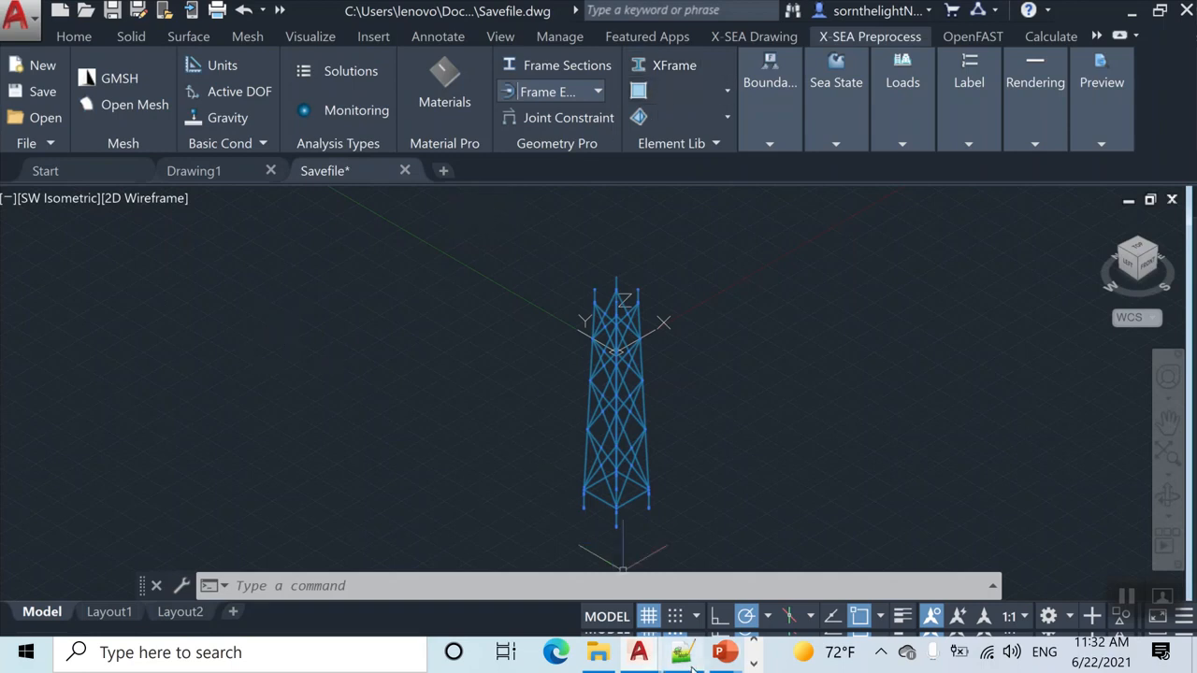
Step: Switch to Windows display settings, set the scaling to 250% (Recommended) and close the settings
{"action": "mouse_move", "coordinate": [728, 654]}
{"action": "mouse_move", "coordinate": [799, 576]}
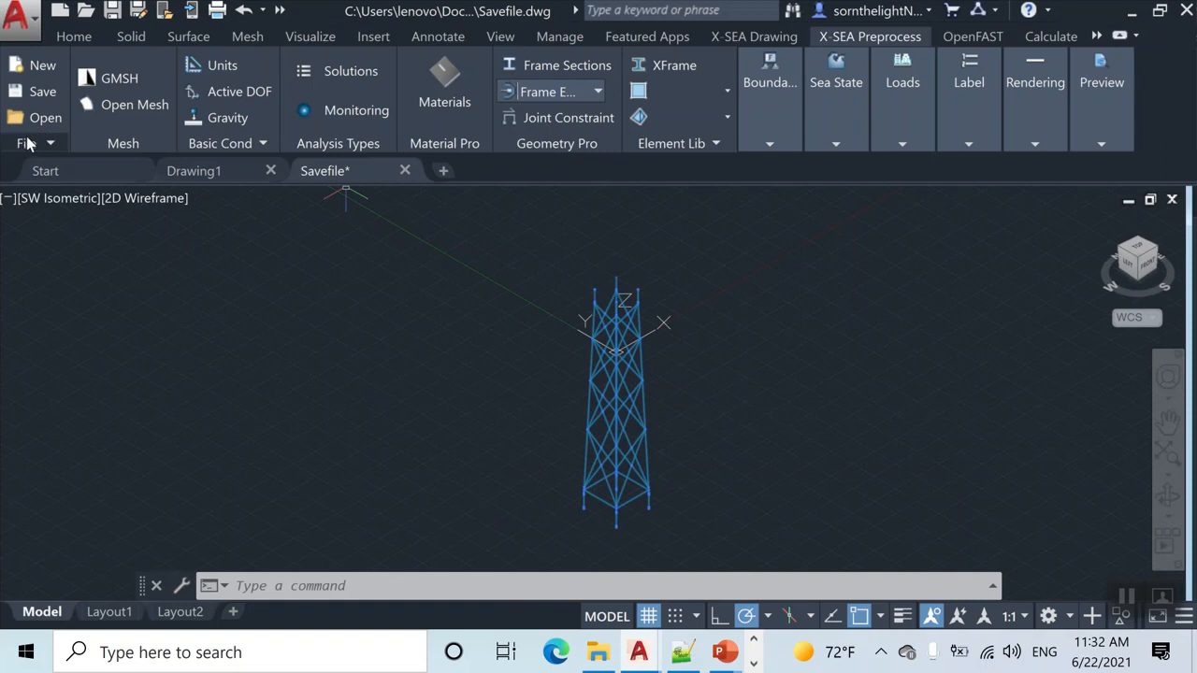
{"action": "left_click", "coordinate": [752, 663]}
{"action": "left_click", "coordinate": [641, 652]}
{"action": "left_click", "coordinate": [463, 433]}
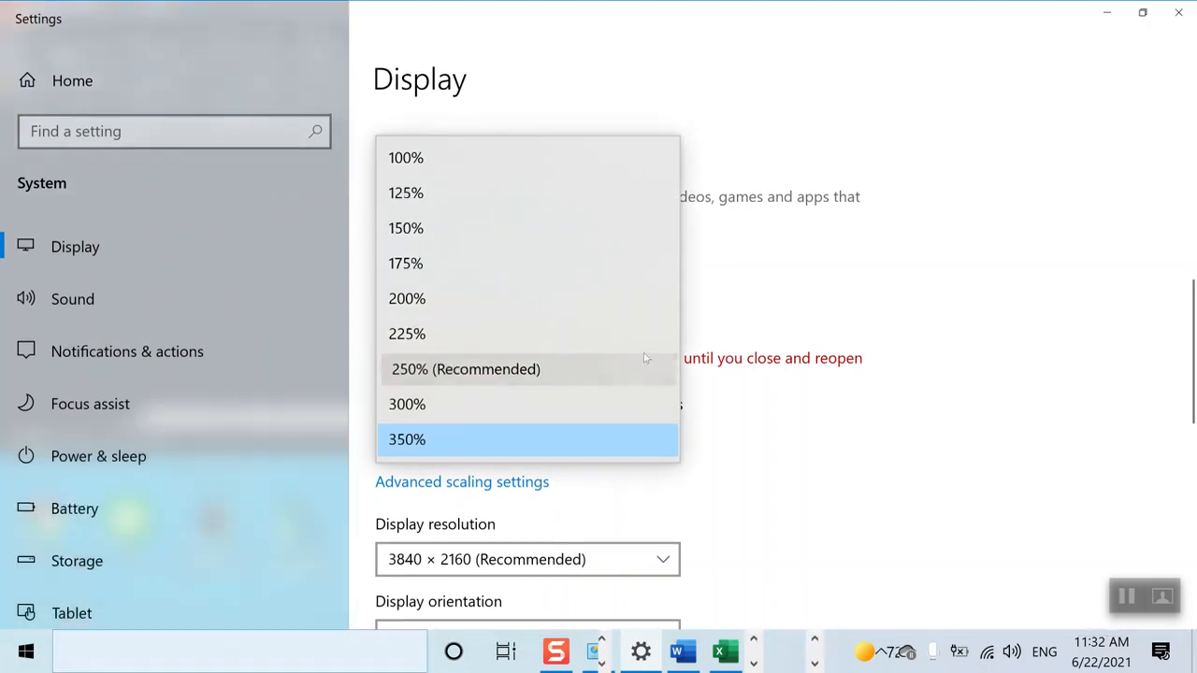
{"action": "left_click", "coordinate": [644, 358]}
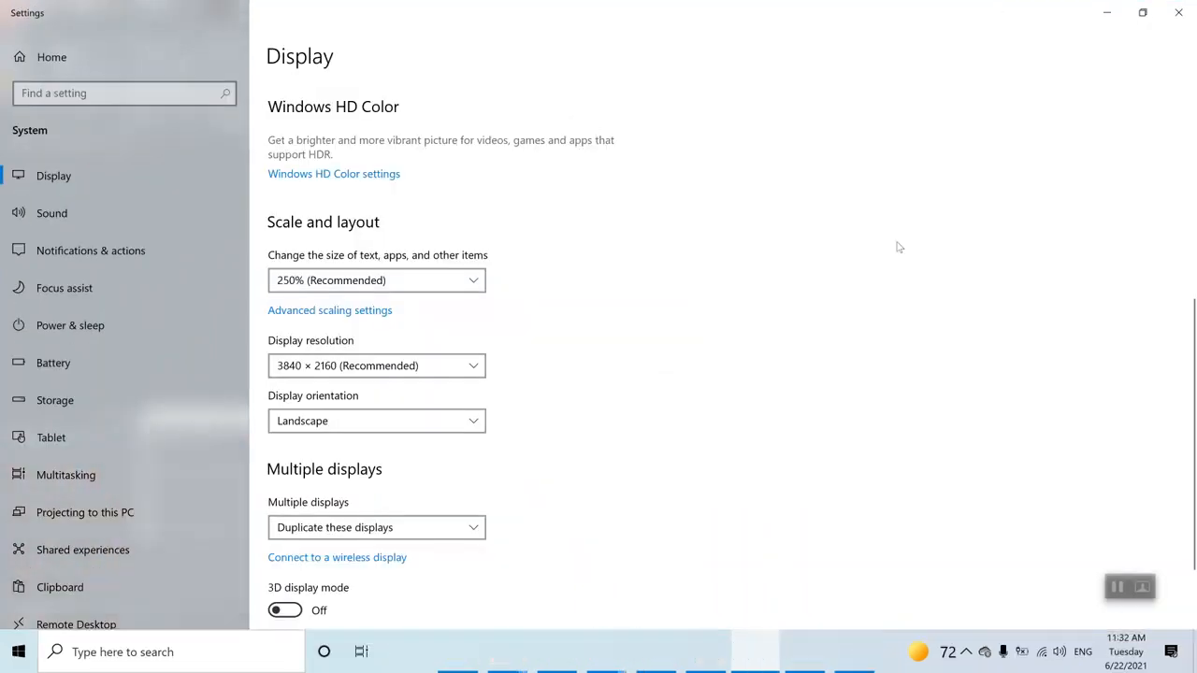
{"action": "left_click", "coordinate": [1179, 12]}
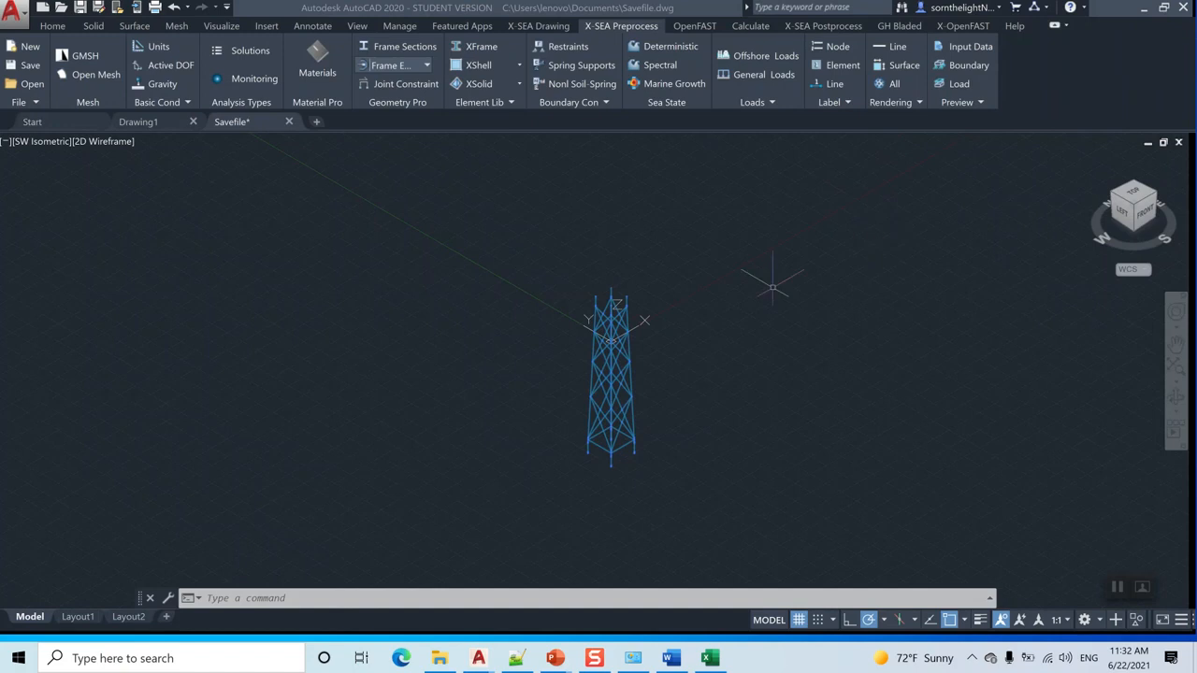
Step: Switch to File Explorer and open the Simple Model folder inside Seminar 22-06-2021 on the Samsung_T3 (F:) drive
{"action": "scroll", "coordinate": [574, 397], "scroll_direction": "up", "scroll_amount": 2}
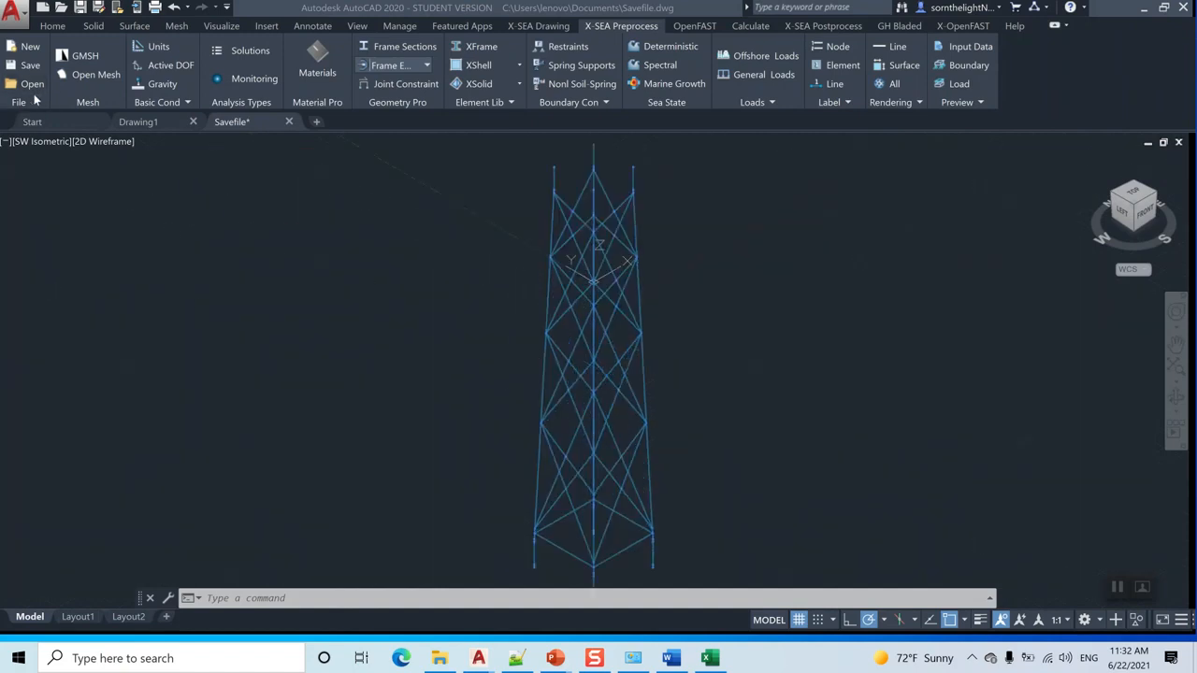
{"action": "left_click", "coordinate": [441, 657]}
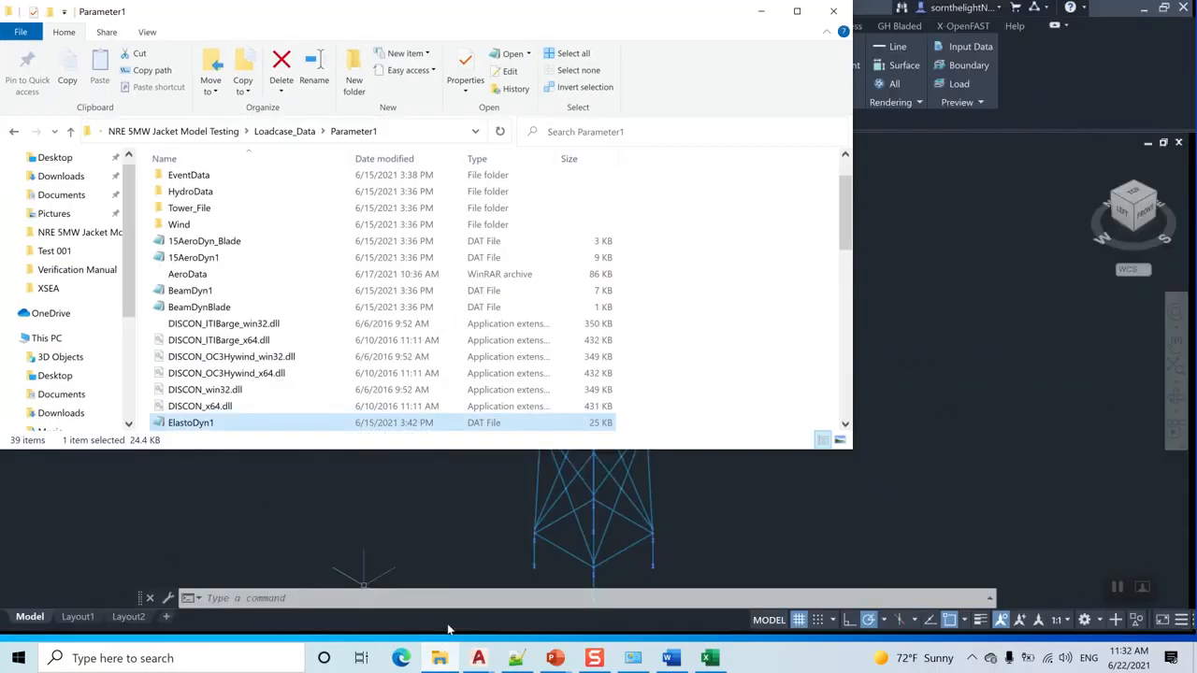
{"action": "scroll", "coordinate": [105, 348], "scroll_direction": "down", "scroll_amount": 3}
{"action": "left_click", "coordinate": [105, 349]}
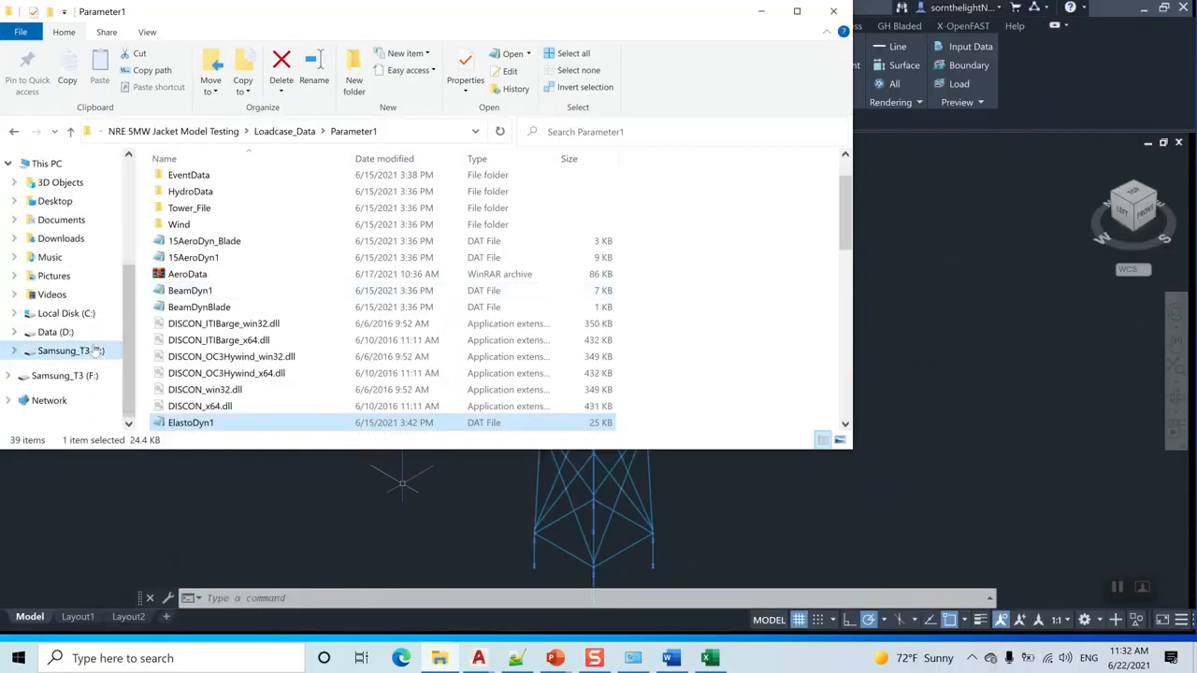
{"action": "left_click", "coordinate": [224, 236]}
{"action": "double_click", "coordinate": [224, 236]}
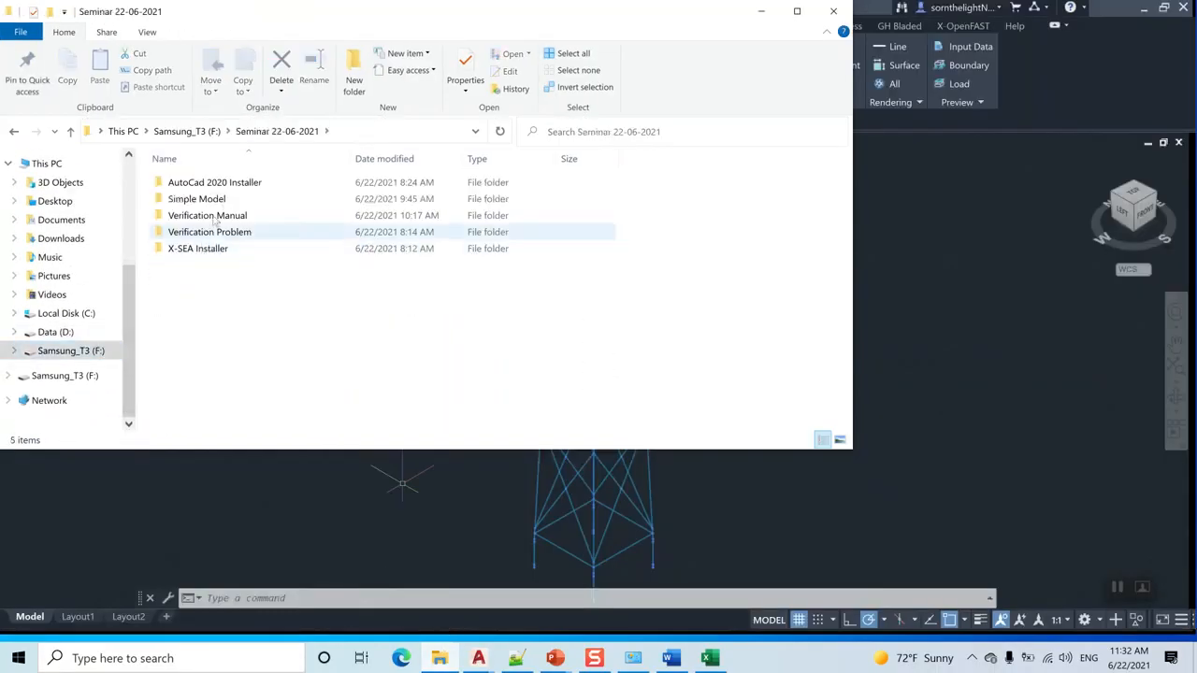
{"action": "double_click", "coordinate": [230, 198]}
Step: Reposition the Simple Model folder window, widen its name column and go through the linear static and dynamic example folders
{"action": "left_click_drag", "start_coordinate": [301, 26], "coordinate": [589, 99]}
{"action": "left_click", "coordinate": [577, 302]}
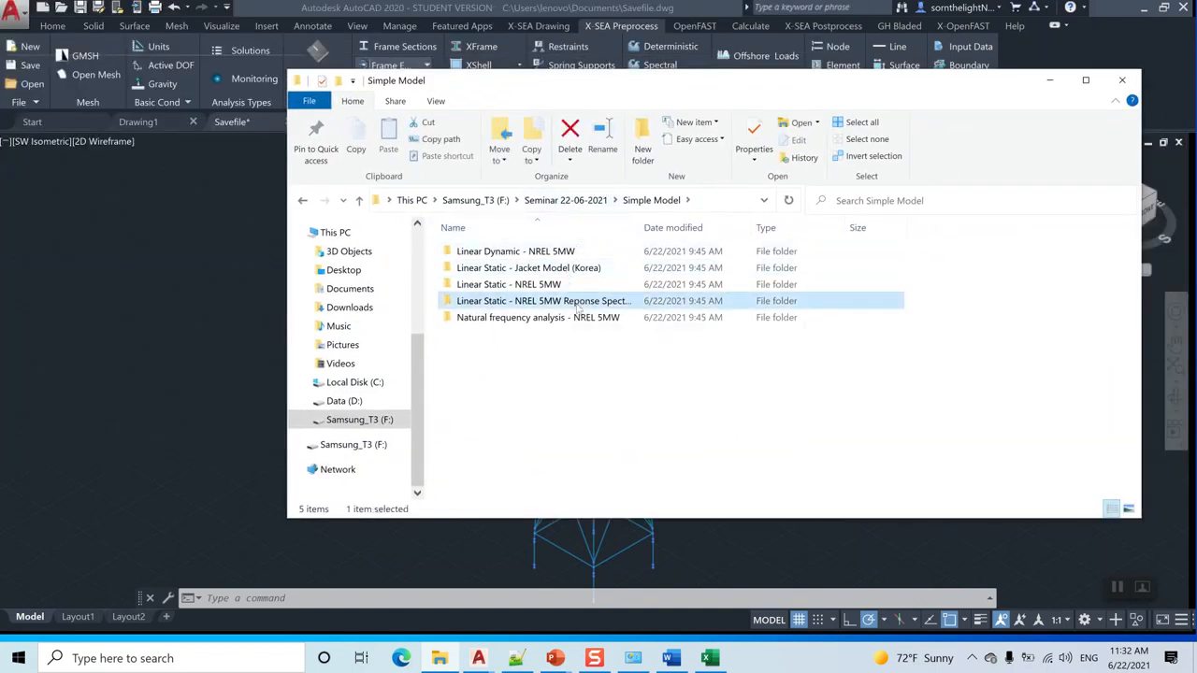
{"action": "left_click", "coordinate": [561, 284]}
{"action": "left_click_drag", "start_coordinate": [639, 227], "coordinate": [732, 227]}
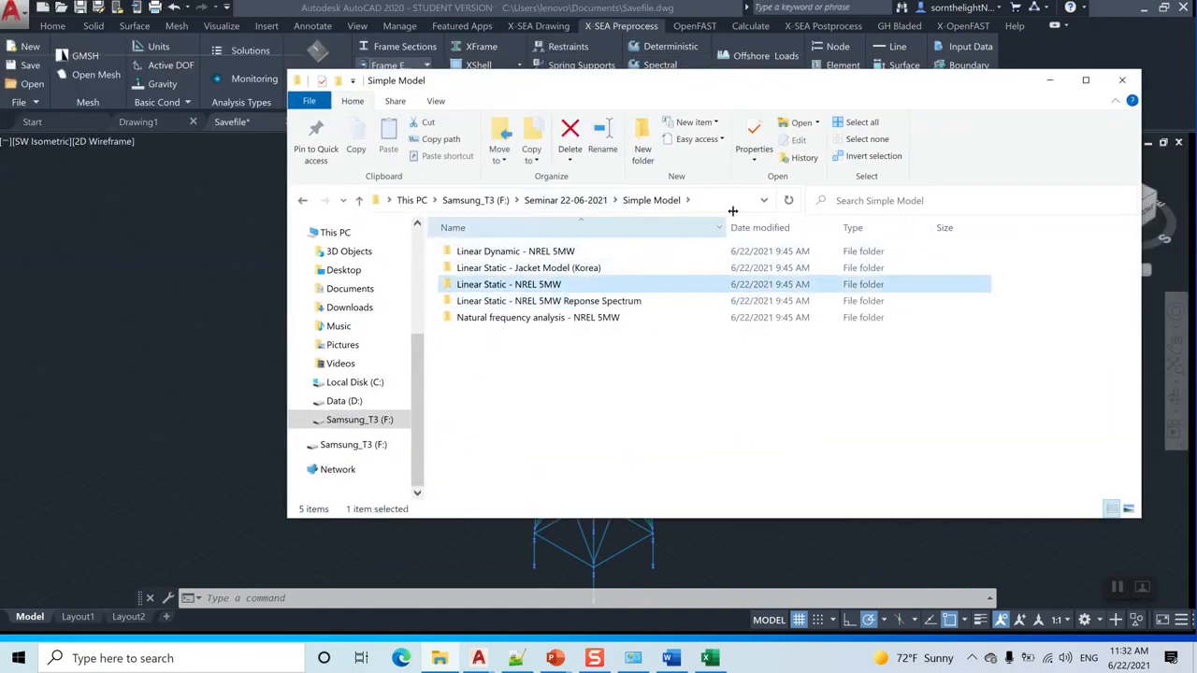
{"action": "left_click", "coordinate": [632, 253]}
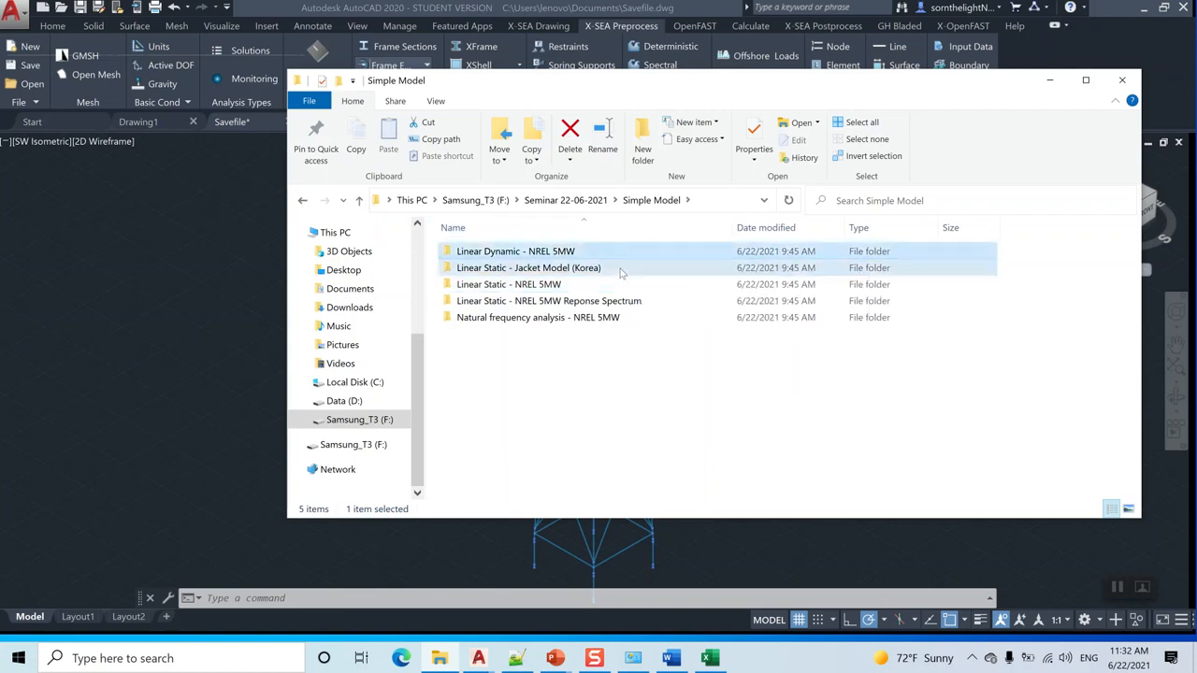
{"action": "left_click", "coordinate": [617, 270]}
{"action": "left_click", "coordinate": [599, 286]}
{"action": "left_click", "coordinate": [602, 301]}
{"action": "left_click", "coordinate": [607, 288]}
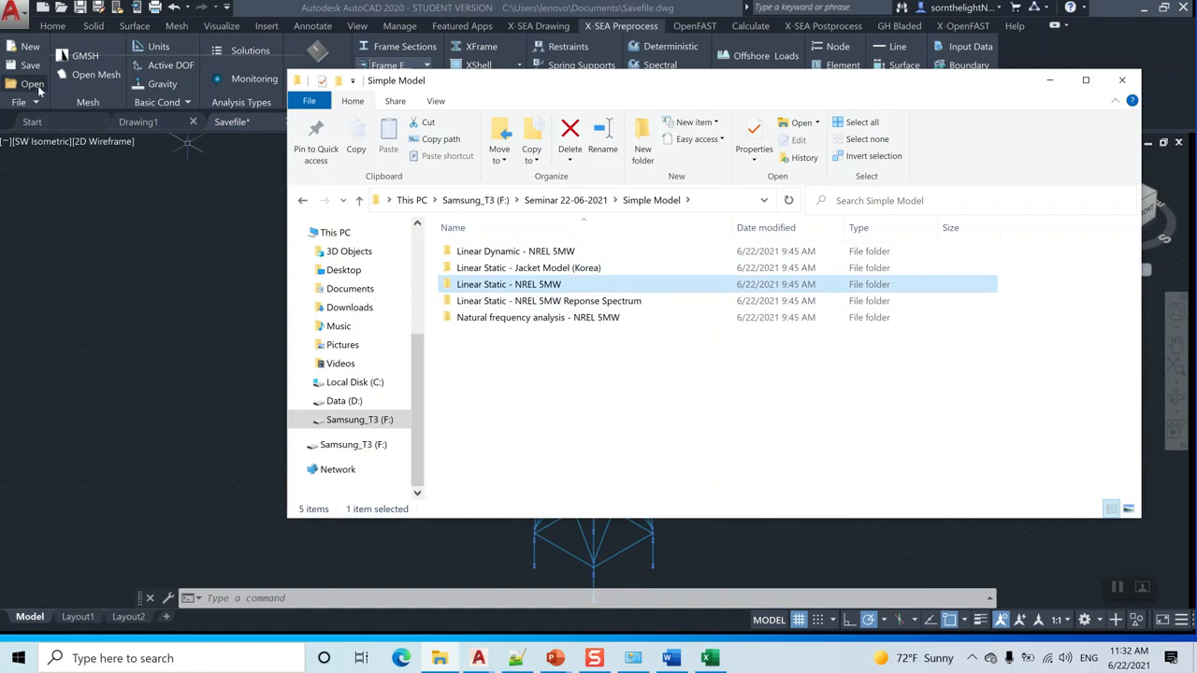
Step: In a new AutoCAD drawing, open the X-SEA model Model.xsm from Simple Model's Linear Static - Jacket Model (Korea) folder
{"action": "left_click", "coordinate": [73, 129]}
{"action": "left_click", "coordinate": [233, 123]}
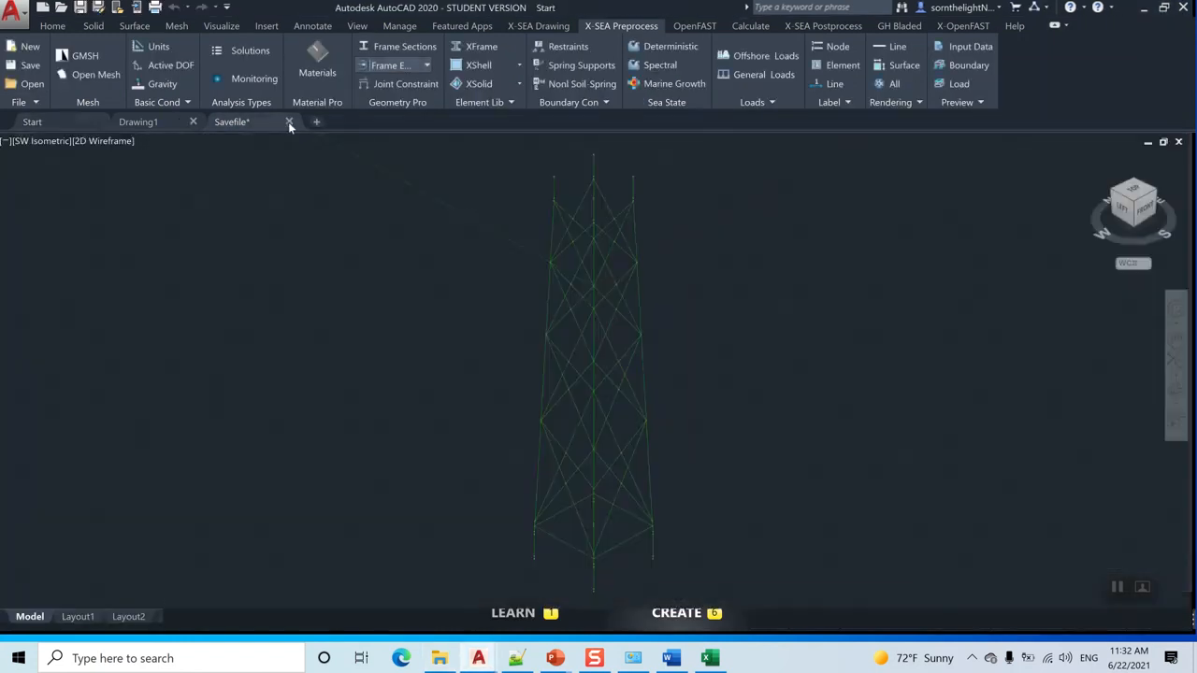
{"action": "left_click", "coordinate": [39, 85]}
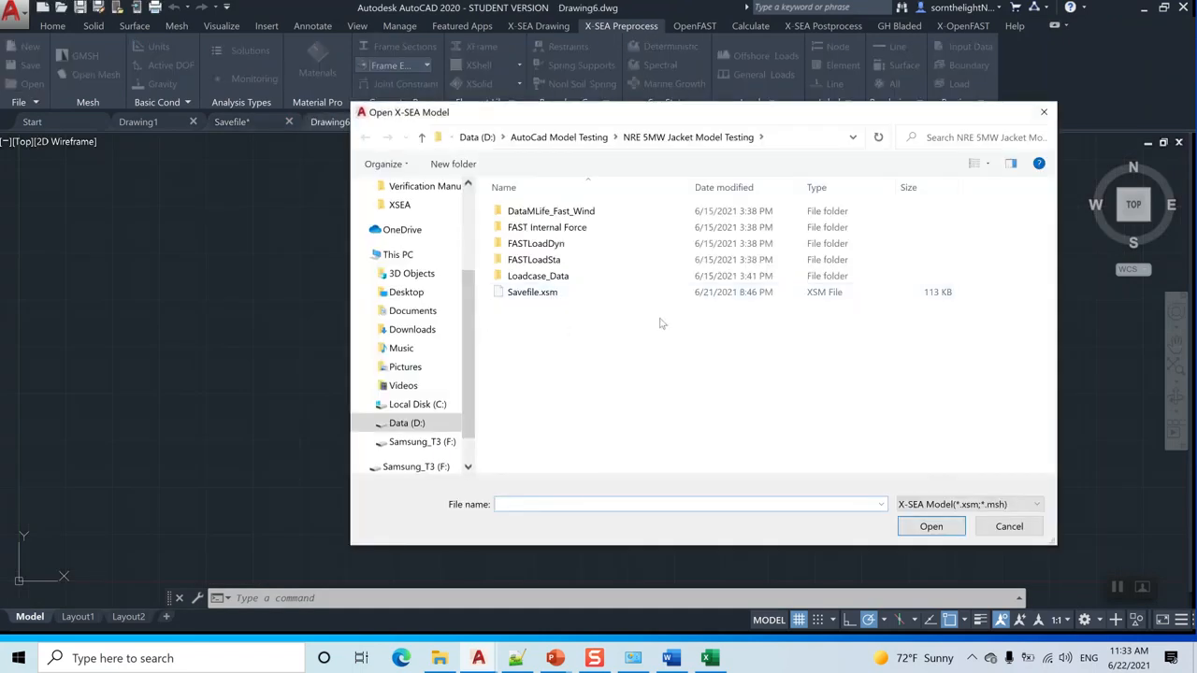
{"action": "left_click", "coordinate": [452, 436]}
{"action": "double_click", "coordinate": [552, 259]}
{"action": "double_click", "coordinate": [540, 227]}
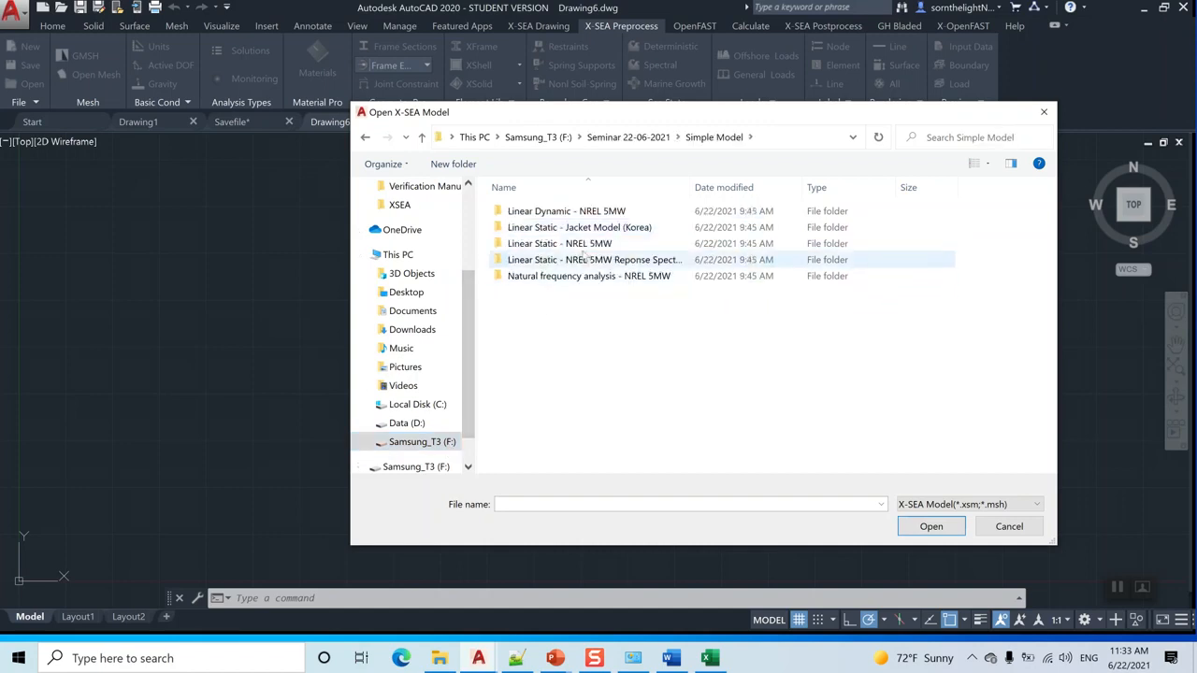
{"action": "double_click", "coordinate": [606, 227]}
{"action": "left_click", "coordinate": [566, 245]}
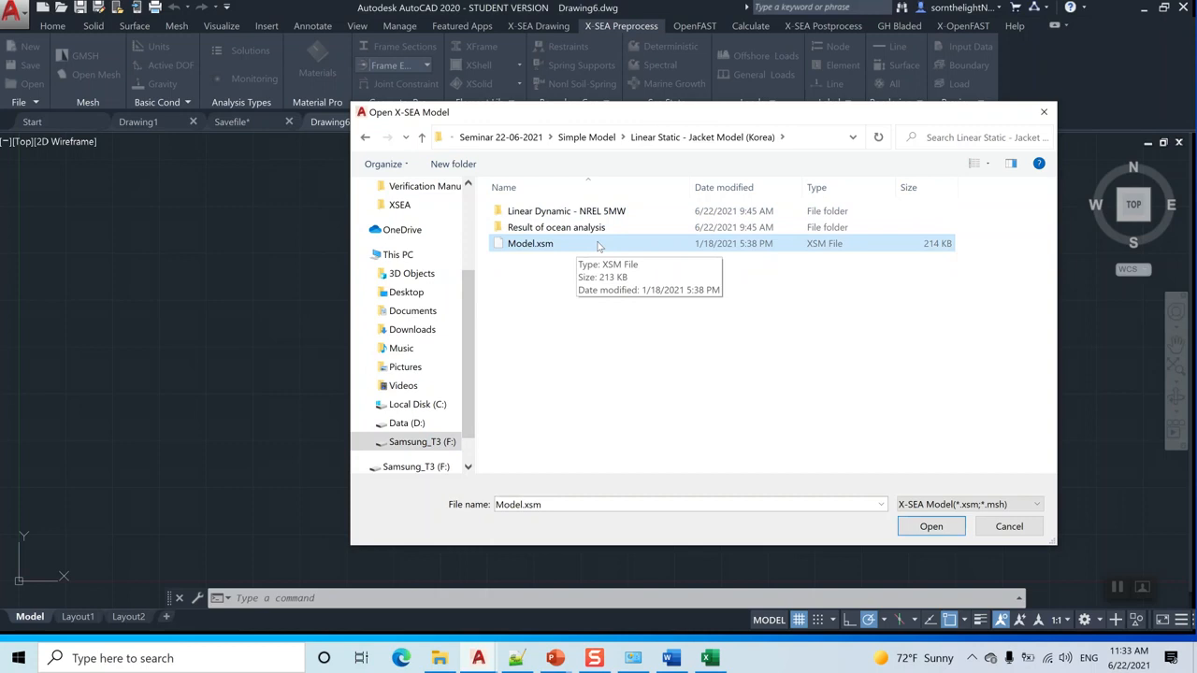
{"action": "double_click", "coordinate": [599, 245]}
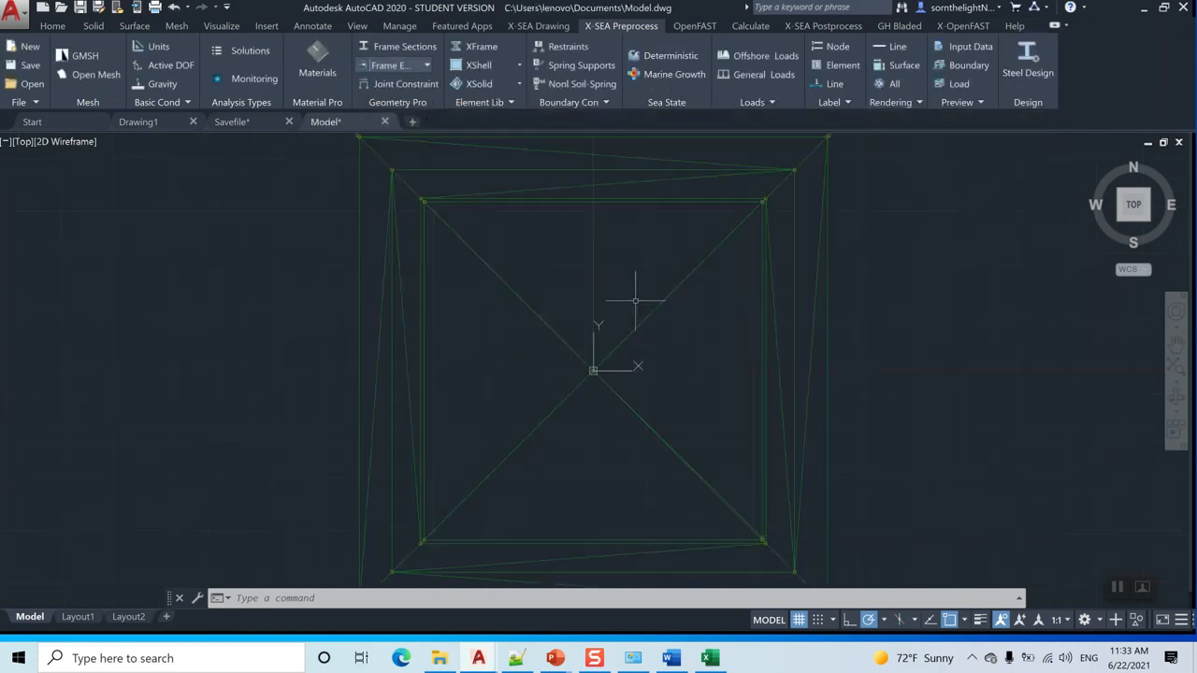
Step: Set the jacket model's view to SW Isometric and render its line members with their cross sections
{"action": "left_click", "coordinate": [27, 146]}
{"action": "left_click", "coordinate": [65, 260]}
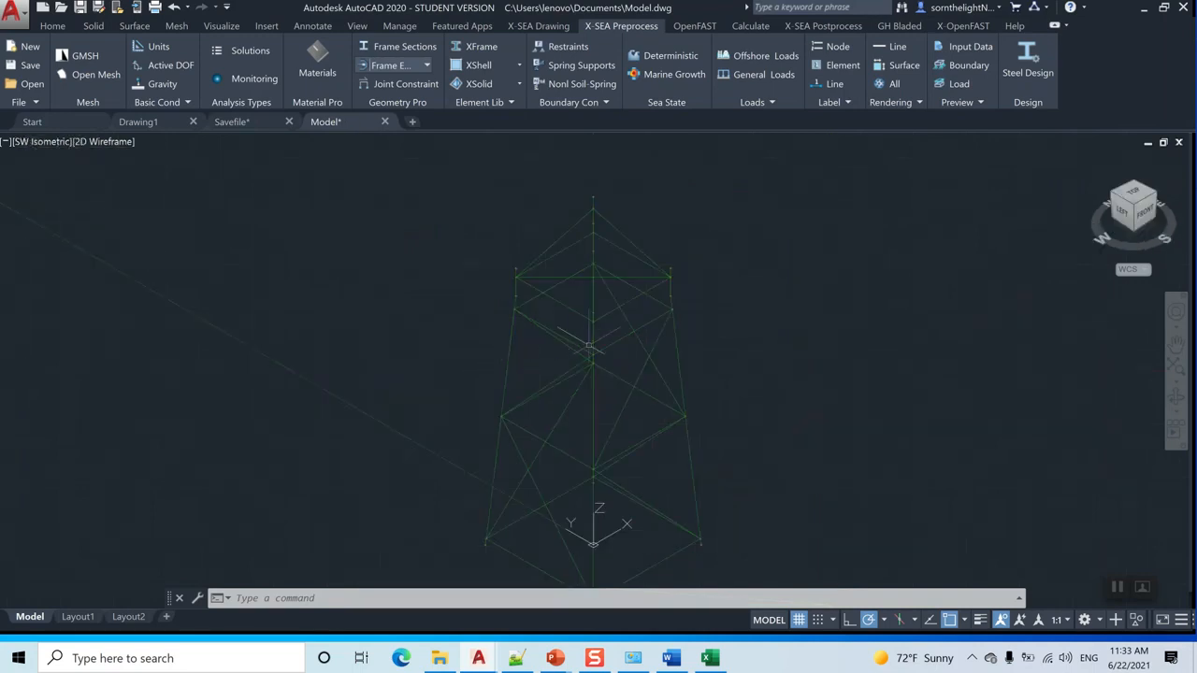
{"action": "left_click", "coordinate": [894, 48]}
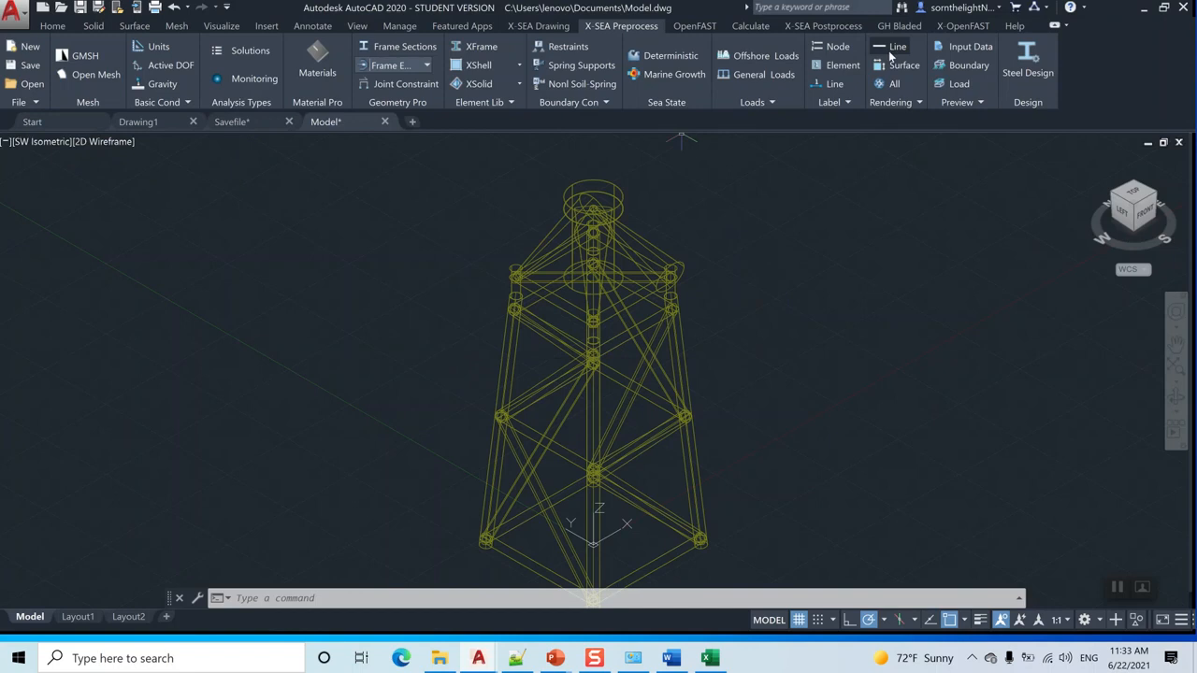
Step: Apply the Realistic visual style and inspect the rendered jacket from another angle before restoring the SW Isometric view
{"action": "left_click", "coordinate": [92, 141]}
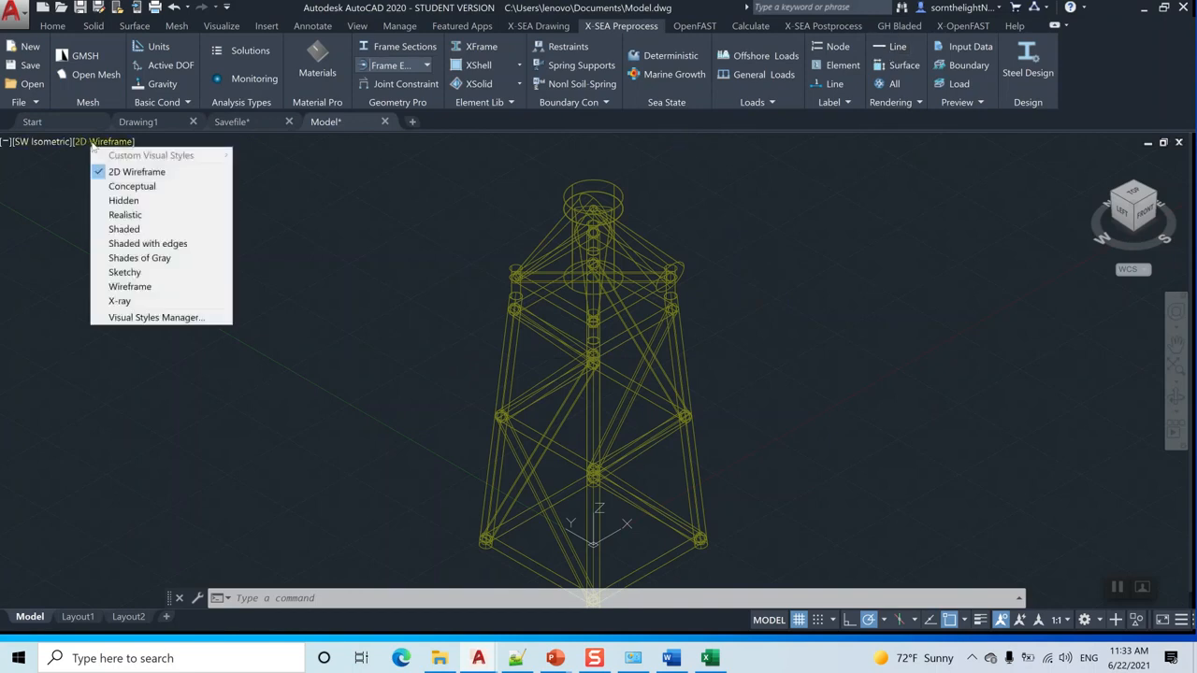
{"action": "left_click", "coordinate": [133, 214]}
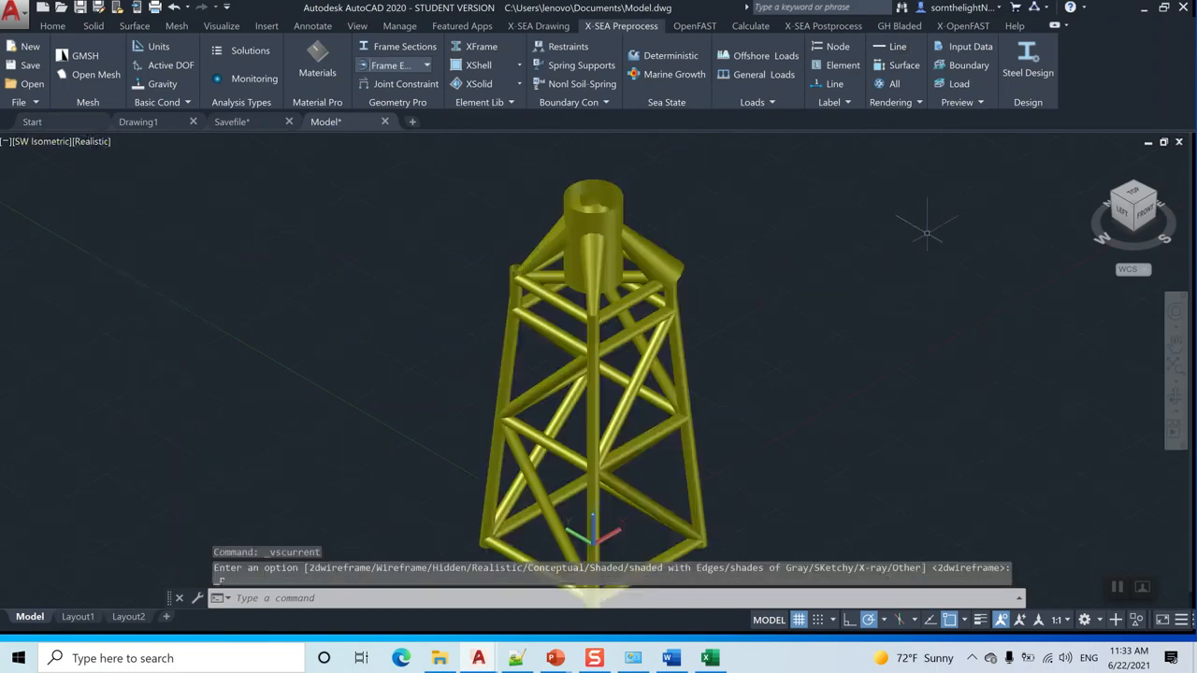
{"action": "left_click_drag", "start_coordinate": [1125, 217], "coordinate": [1028, 230]}
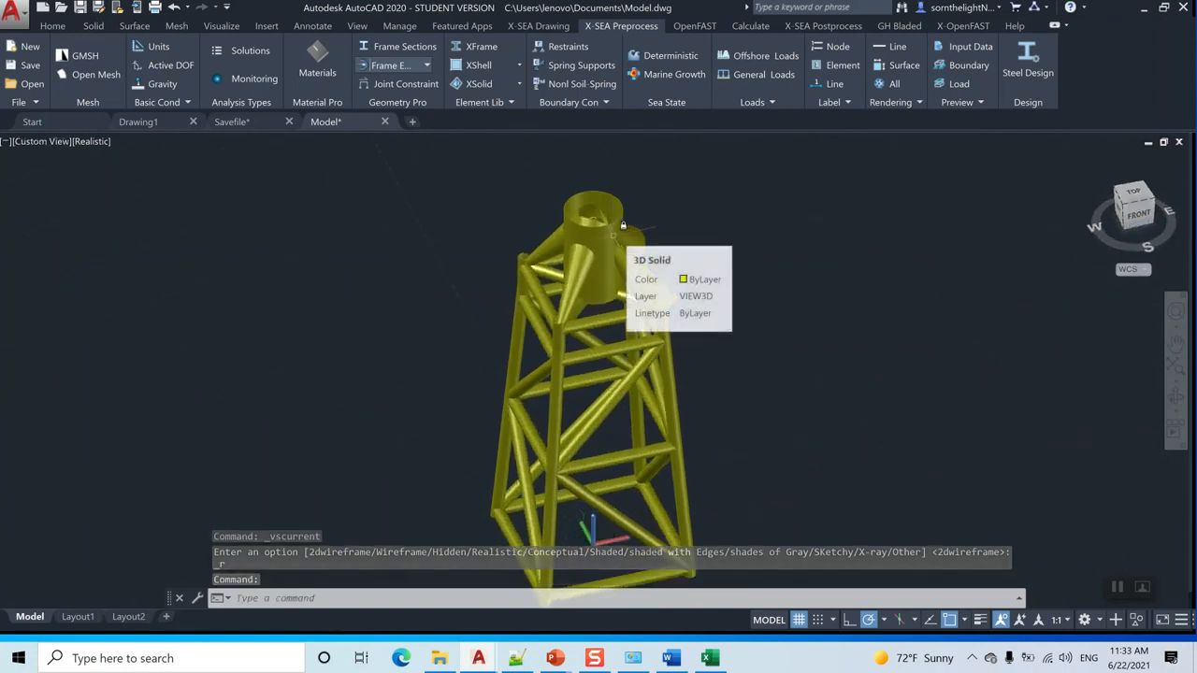
{"action": "left_click", "coordinate": [1130, 222]}
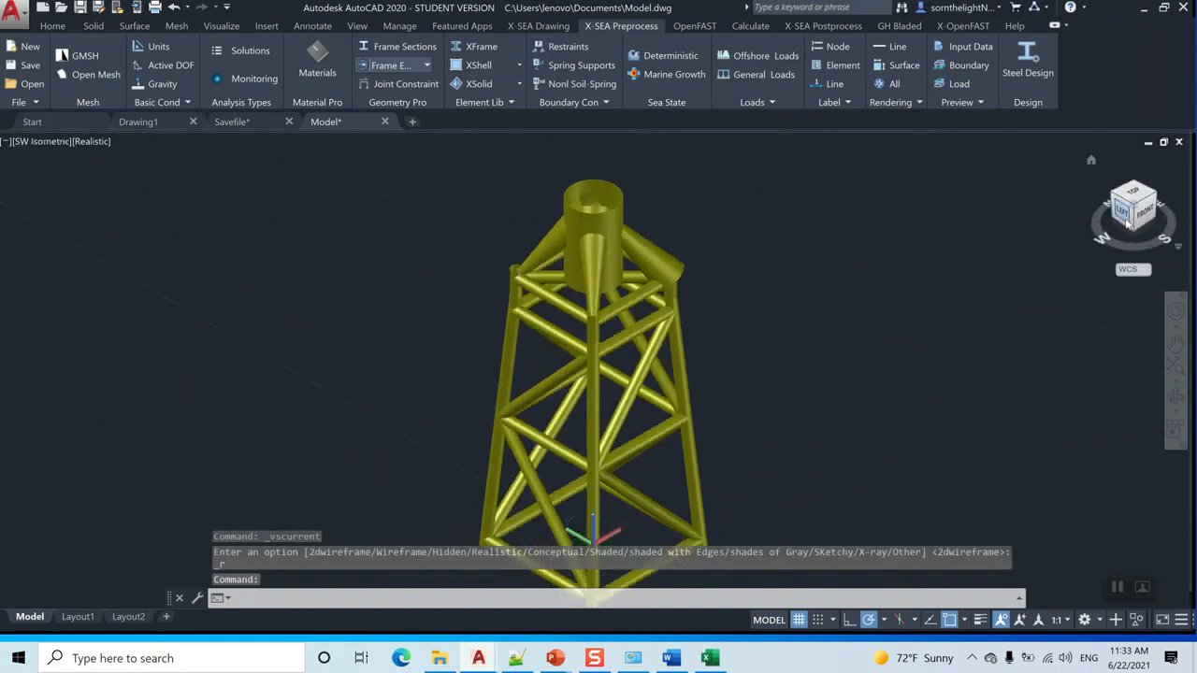
Step: Preview the jacket's BOM section properties, highlight the total net weight row and close the table
{"action": "left_click", "coordinate": [975, 103]}
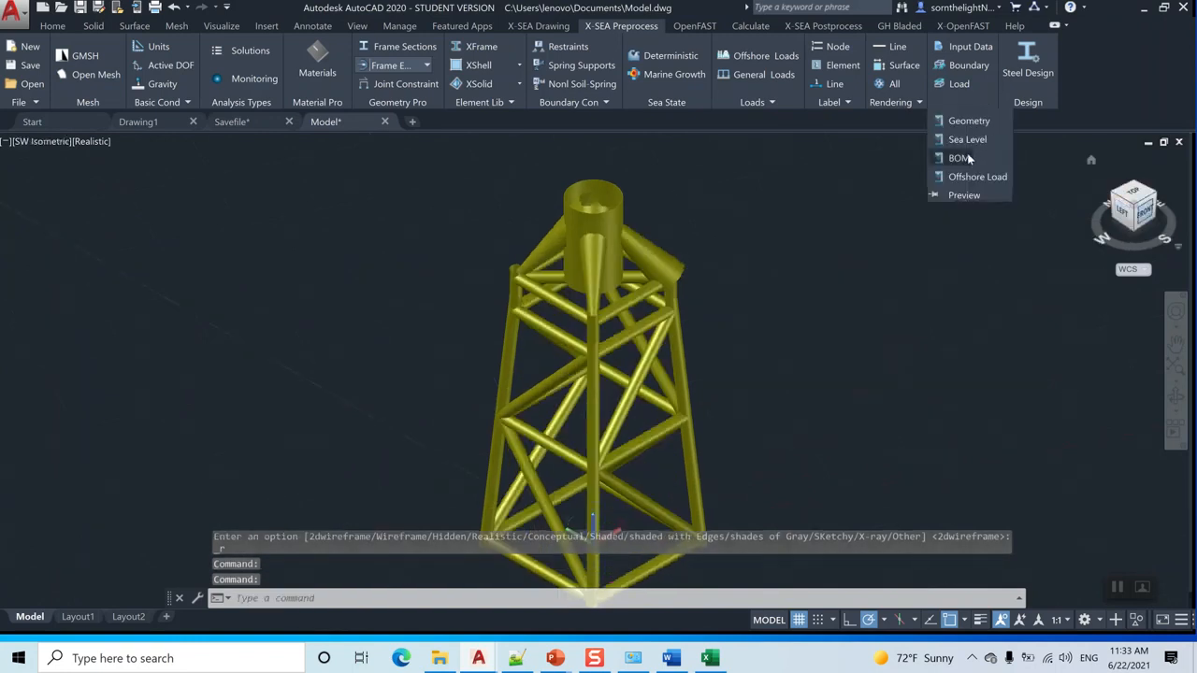
{"action": "left_click", "coordinate": [969, 159]}
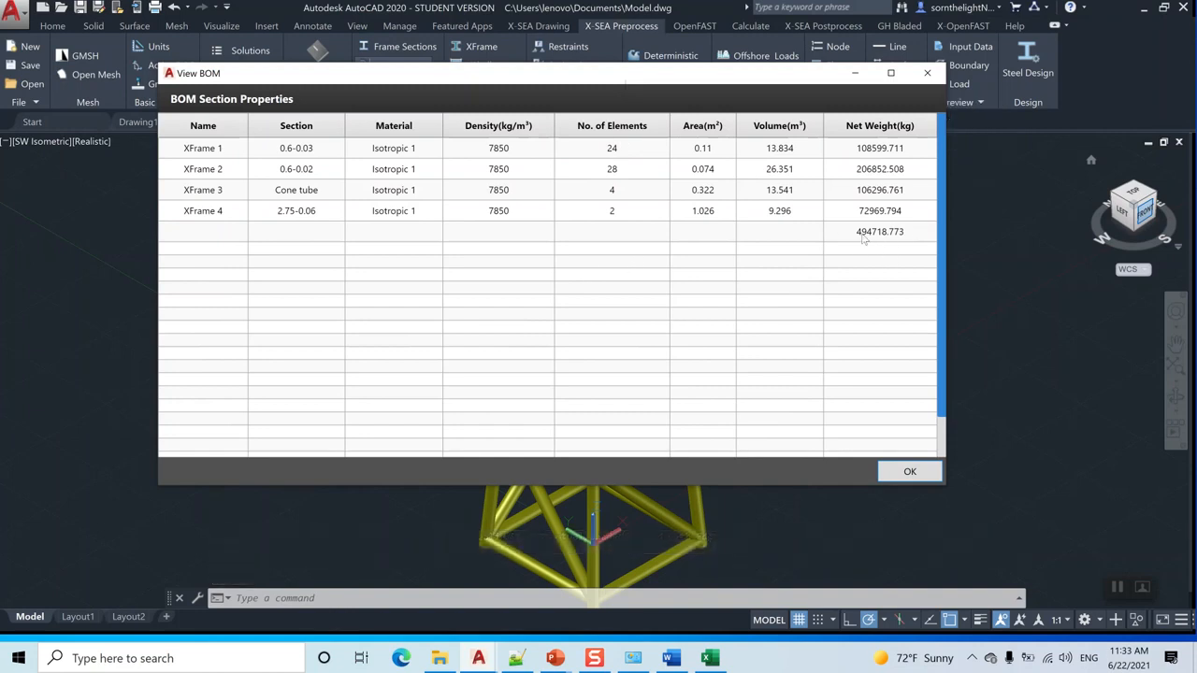
{"action": "left_click", "coordinate": [896, 233]}
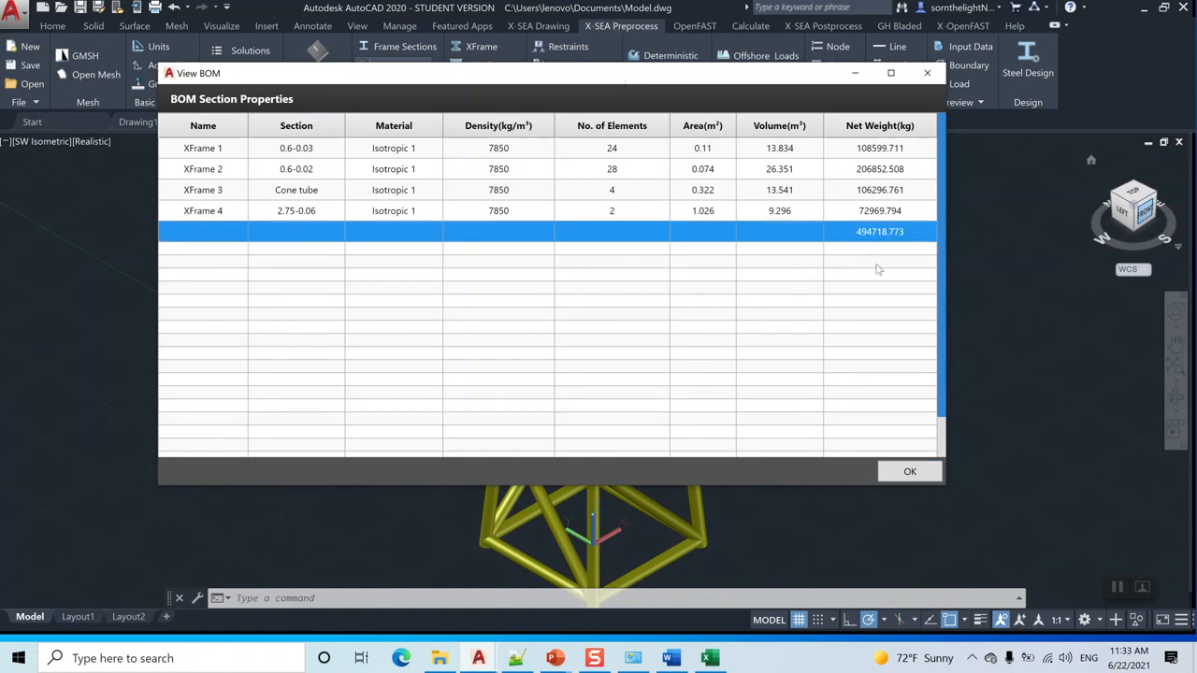
{"action": "left_click", "coordinate": [907, 472]}
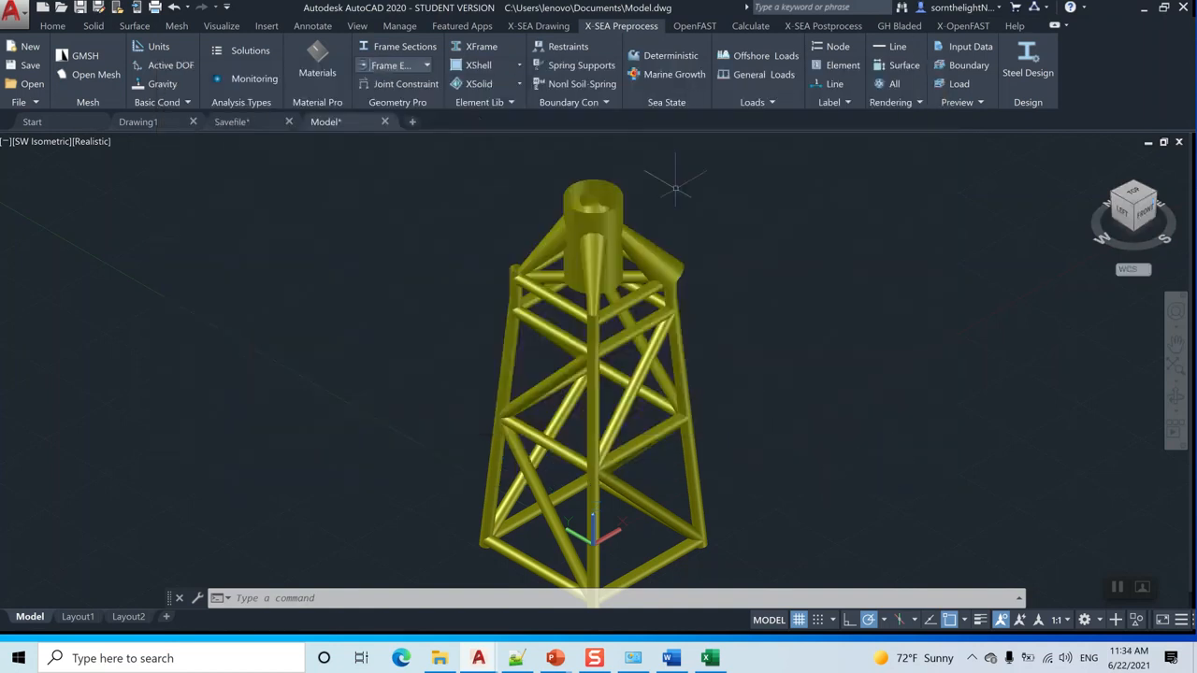
Step: Return the jacket from rendered members to its line model and rotate it to a custom view
{"action": "left_click", "coordinate": [896, 46]}
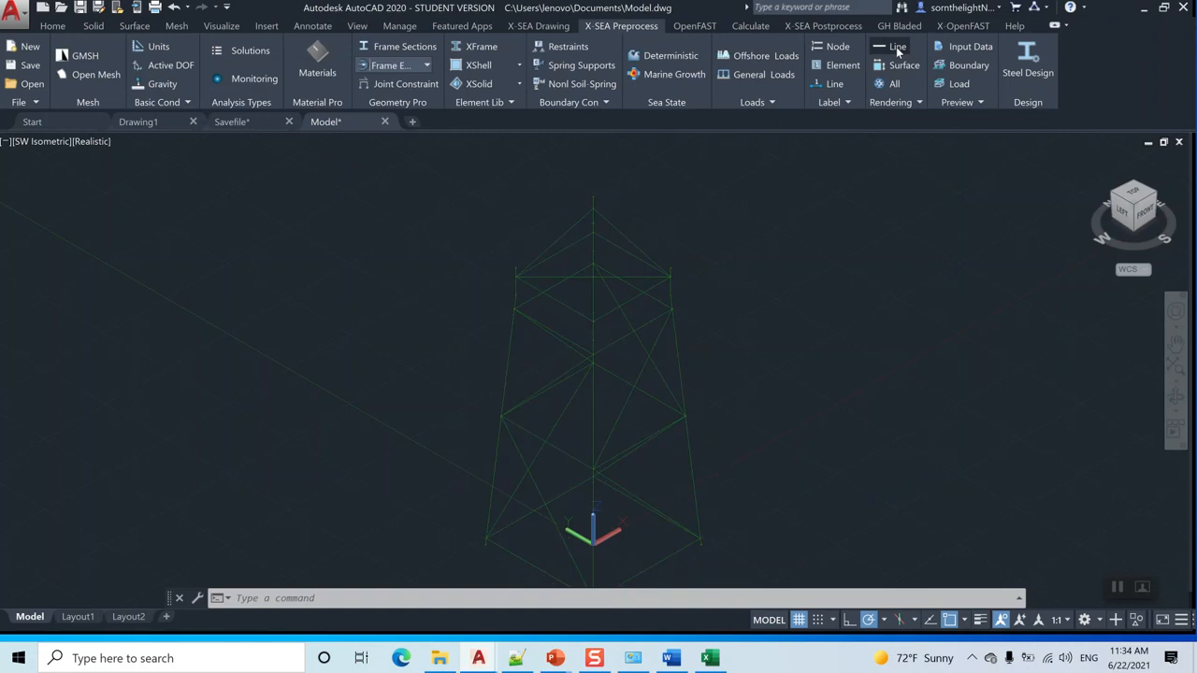
{"action": "left_click_drag", "start_coordinate": [1140, 213], "coordinate": [1082, 214]}
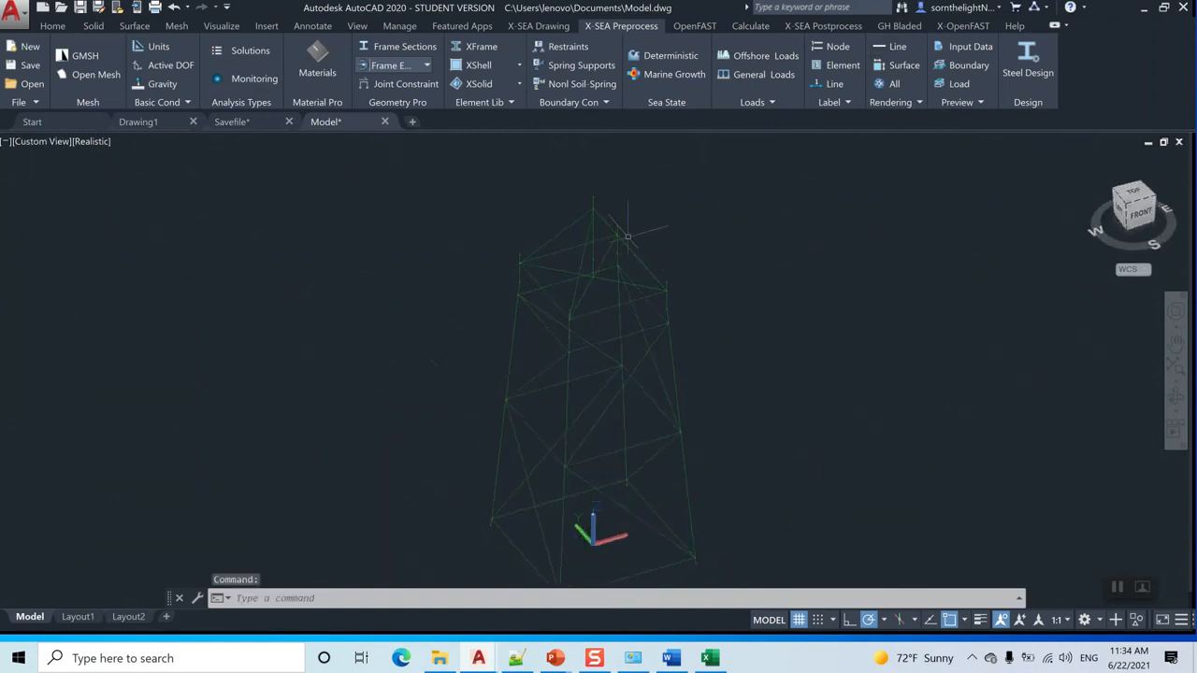
Step: Render the jacket's line members with their cross sections and rotate the model to view its left and front faces
{"action": "left_click", "coordinate": [1139, 212]}
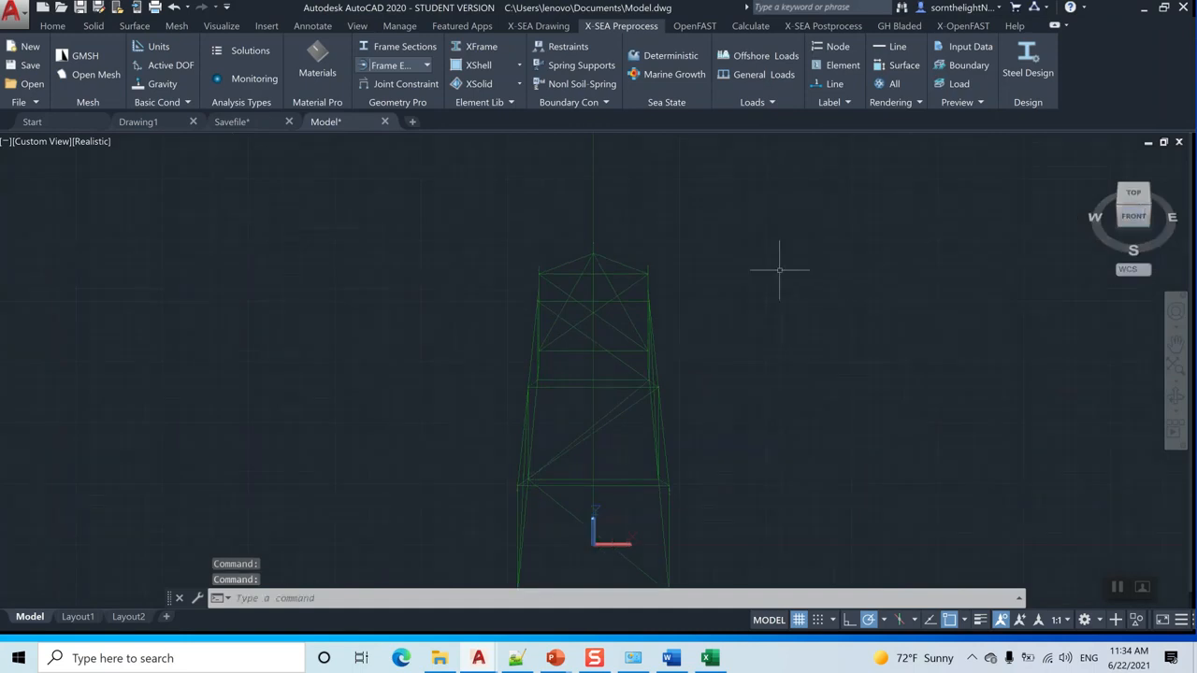
{"action": "left_click", "coordinate": [620, 297]}
{"action": "left_click", "coordinate": [616, 291]}
{"action": "left_click", "coordinate": [606, 258]}
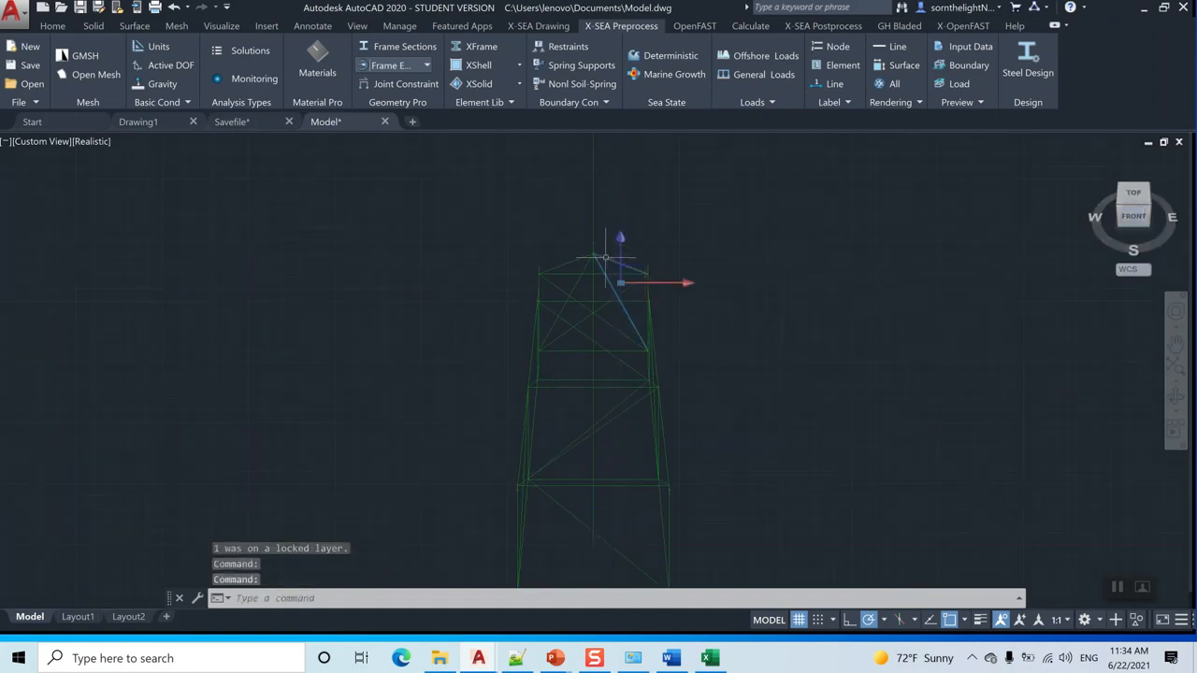
{"action": "left_click", "coordinate": [178, 102]}
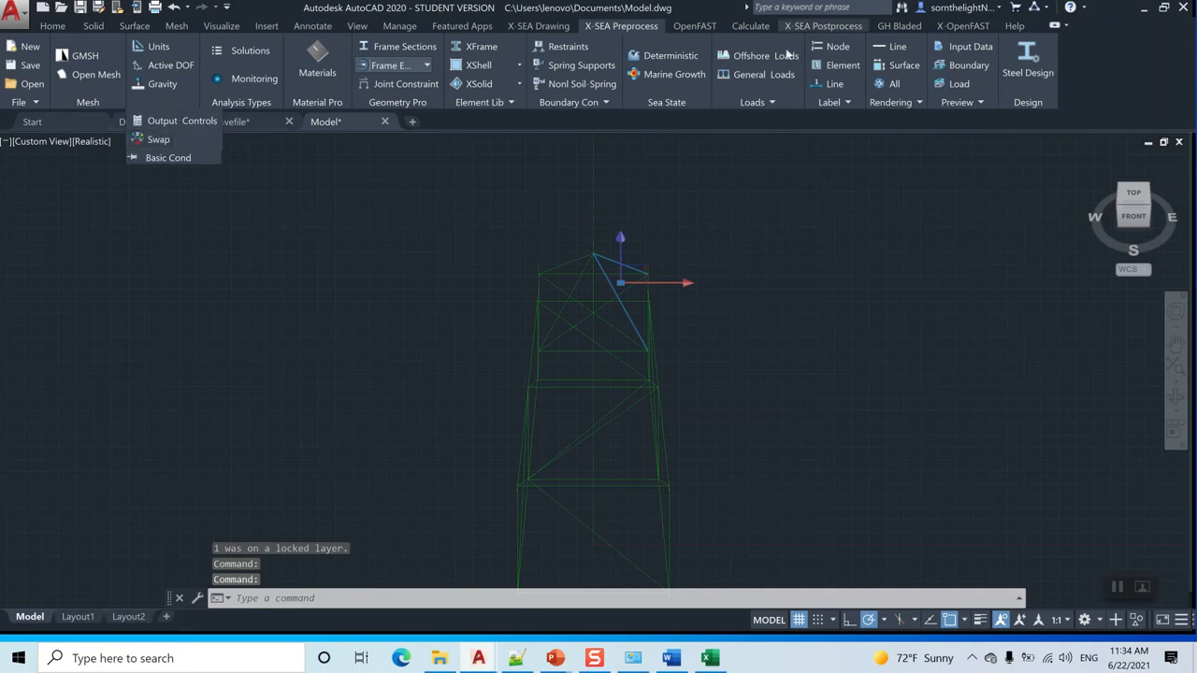
{"action": "left_click", "coordinate": [157, 140]}
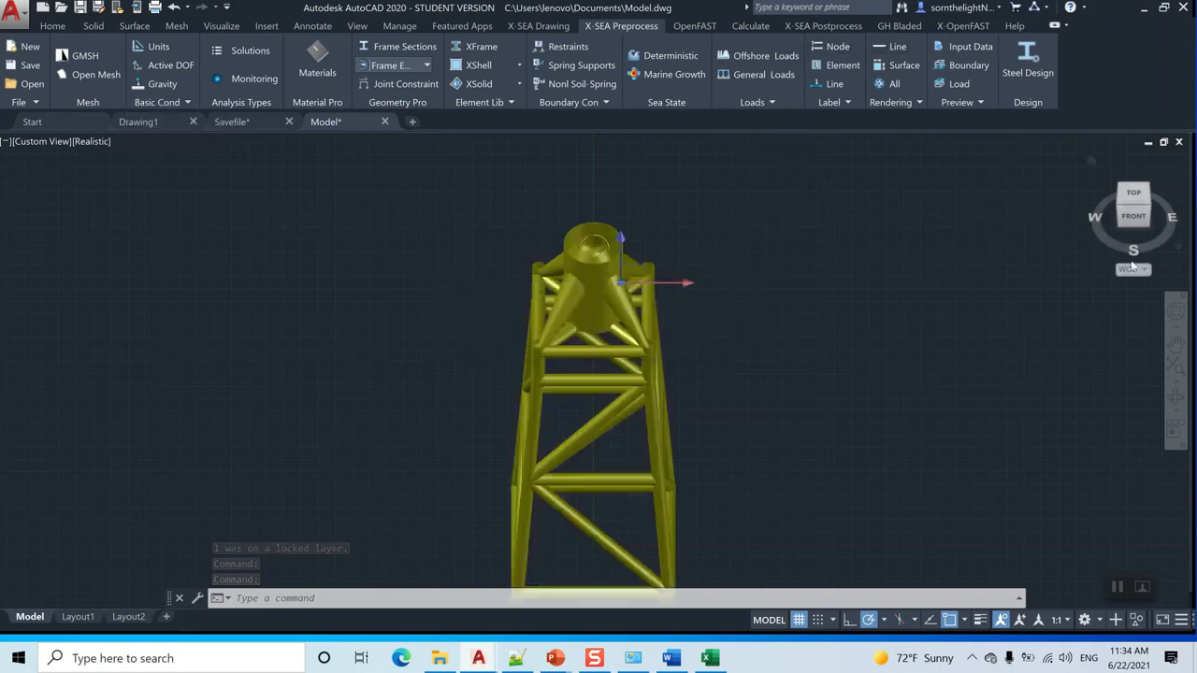
{"action": "mouse_move", "coordinate": [1128, 228]}
{"action": "left_mouse_down"}
{"action": "mouse_move", "coordinate": [1160, 208]}
{"action": "mouse_move", "coordinate": [42, 187]}
{"action": "mouse_move", "coordinate": [69, 205]}
{"action": "left_mouse_up"}
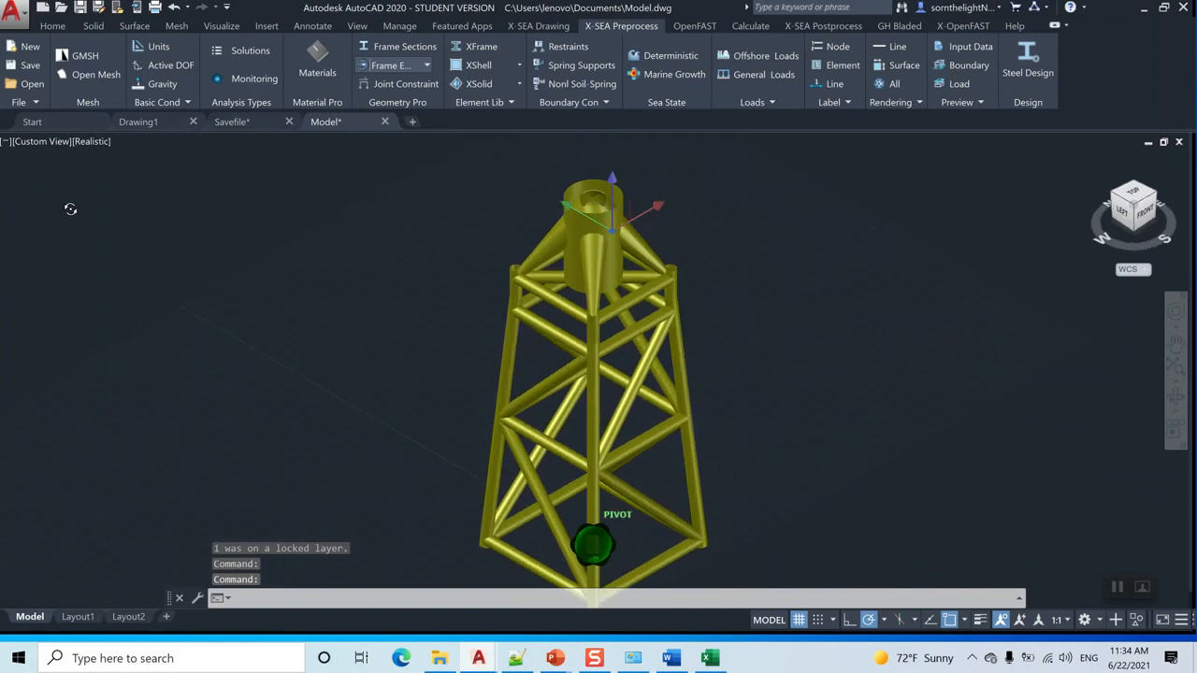
{"action": "left_click_drag", "start_coordinate": [1140, 224], "coordinate": [1106, 229]}
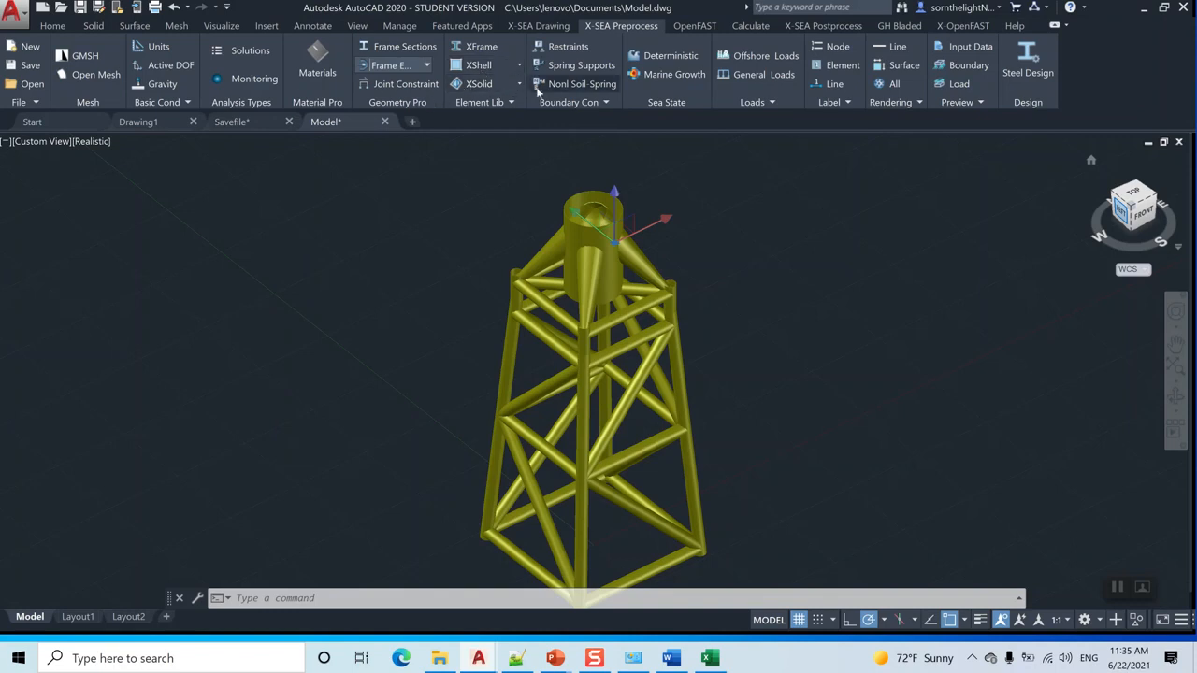
Step: Open the Frame End Offset settings and examine the jacket's brace-to-leg joints up close in the preview
{"action": "left_click", "coordinate": [428, 68]}
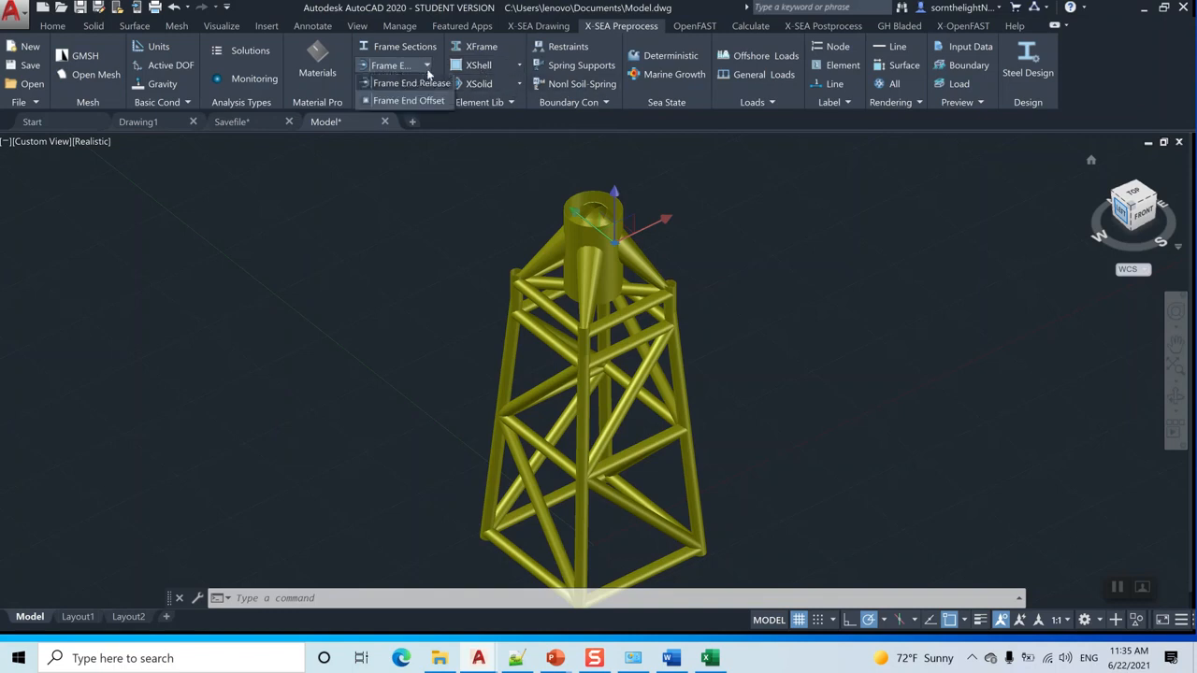
{"action": "left_click", "coordinate": [393, 83]}
{"action": "key", "text": "Escape"}
{"action": "left_click", "coordinate": [425, 67]}
{"action": "left_click", "coordinate": [422, 102]}
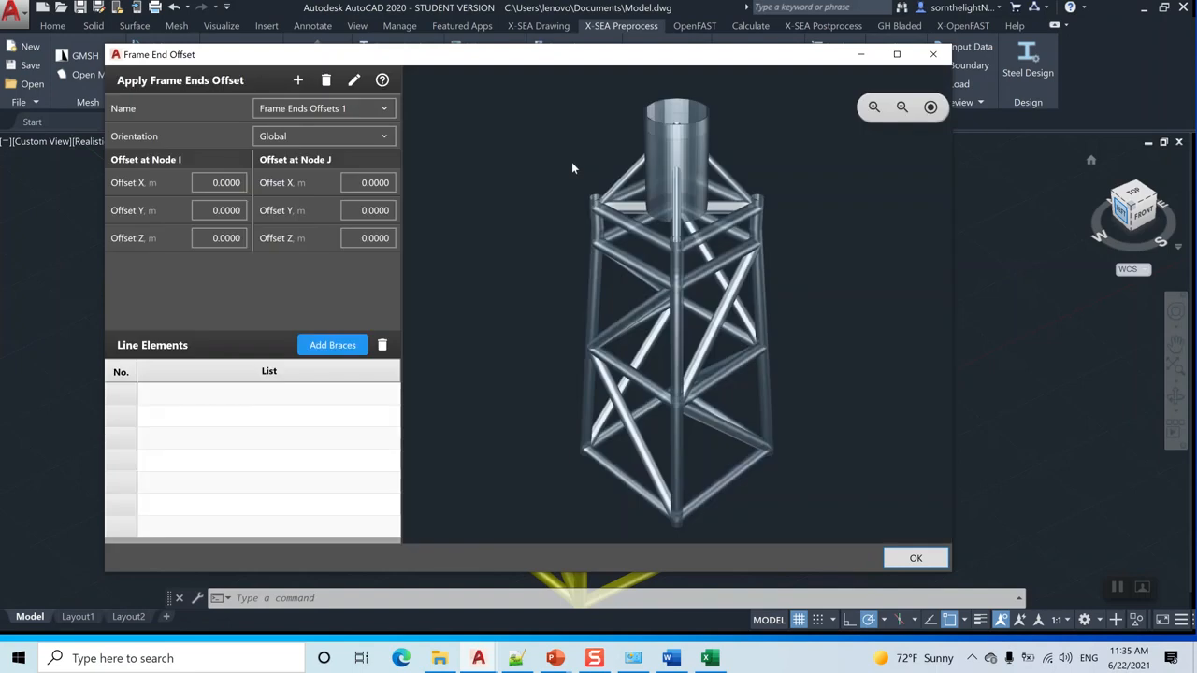
{"action": "mouse_move", "coordinate": [684, 279]}
{"action": "middle_mouse_down"}
{"action": "mouse_move", "coordinate": [571, 238]}
{"action": "mouse_move", "coordinate": [705, 289]}
{"action": "middle_mouse_up"}
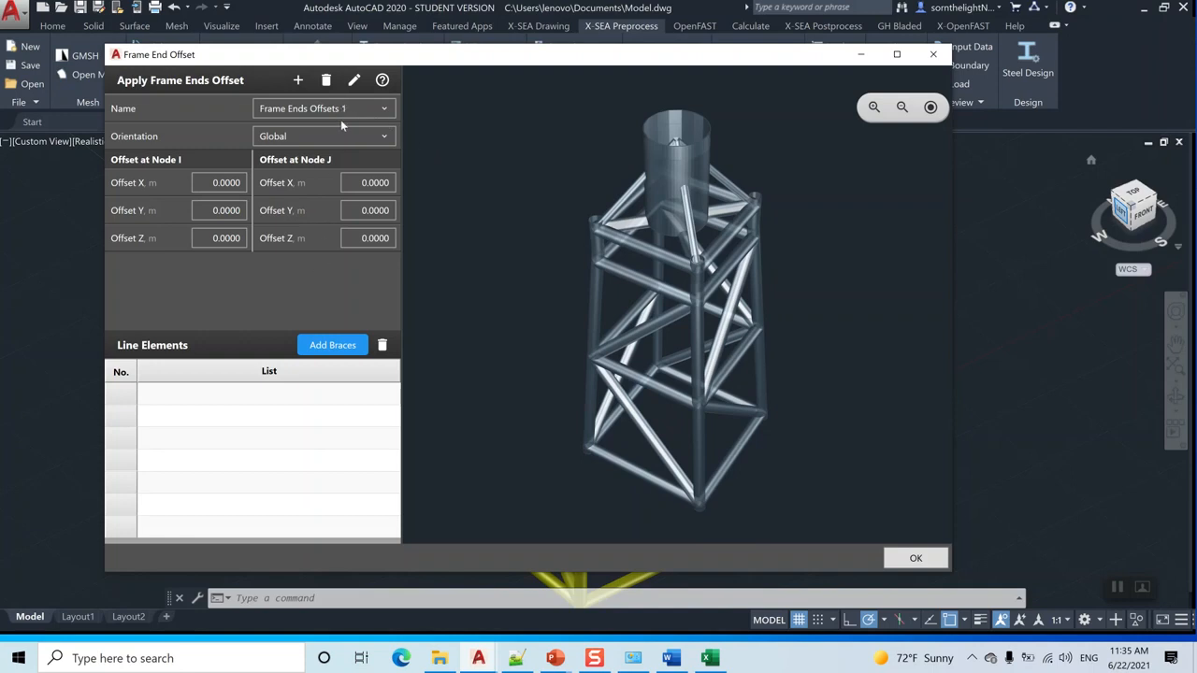
{"action": "scroll", "coordinate": [610, 388], "scroll_direction": "up", "scroll_amount": 3}
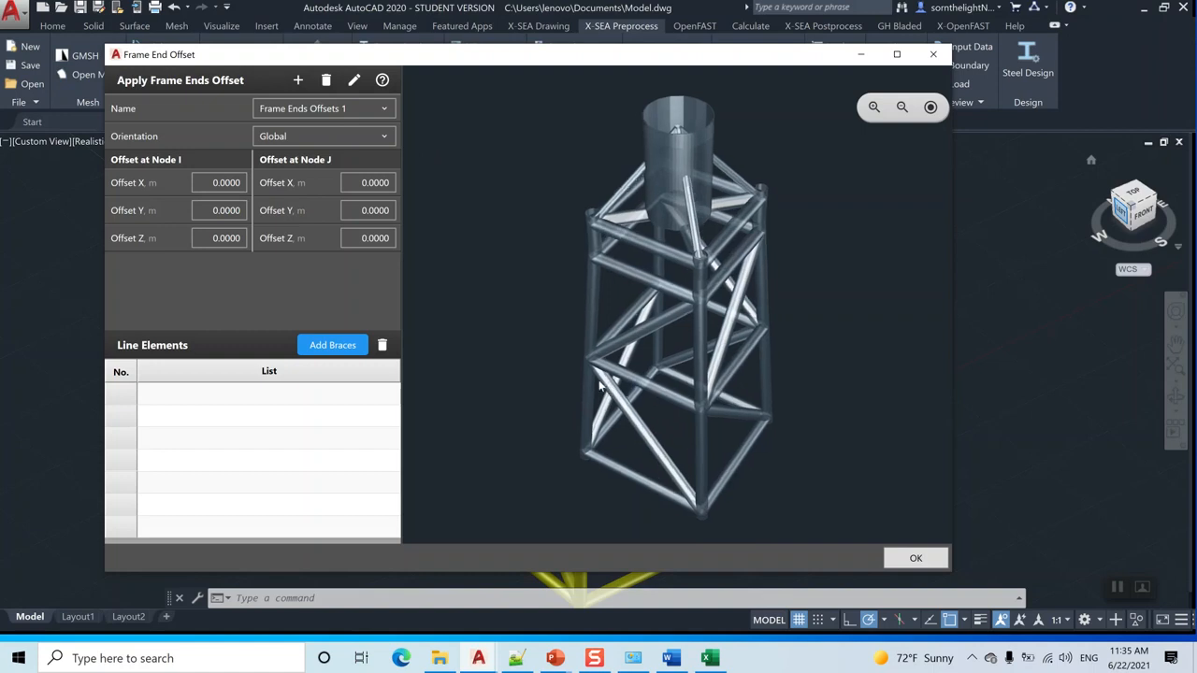
{"action": "scroll", "coordinate": [561, 392], "scroll_direction": "up", "scroll_amount": 4}
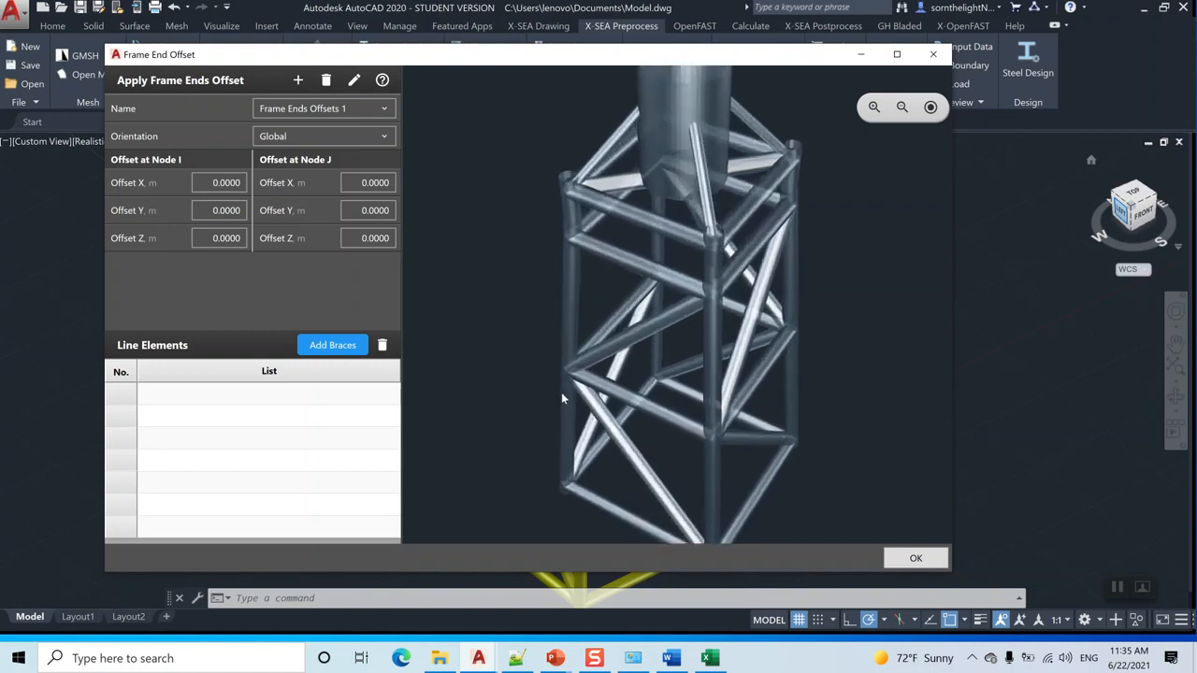
{"action": "scroll", "coordinate": [562, 393], "scroll_direction": "up", "scroll_amount": 4}
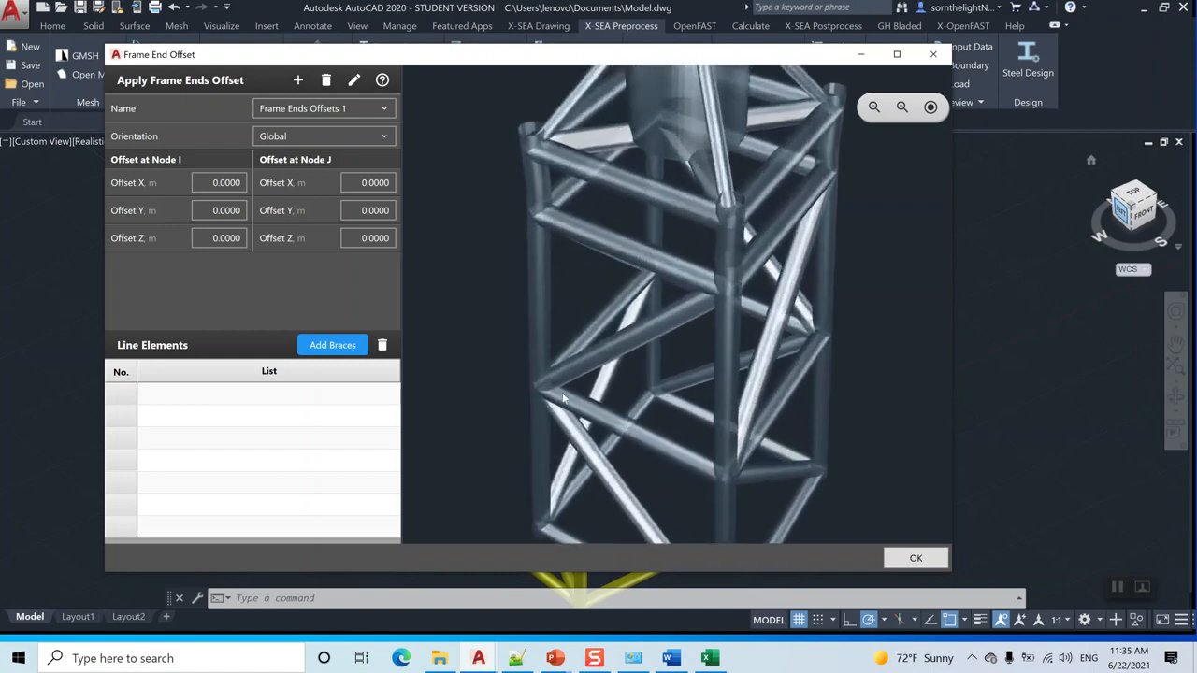
{"action": "scroll", "coordinate": [608, 382], "scroll_direction": "up", "scroll_amount": 2}
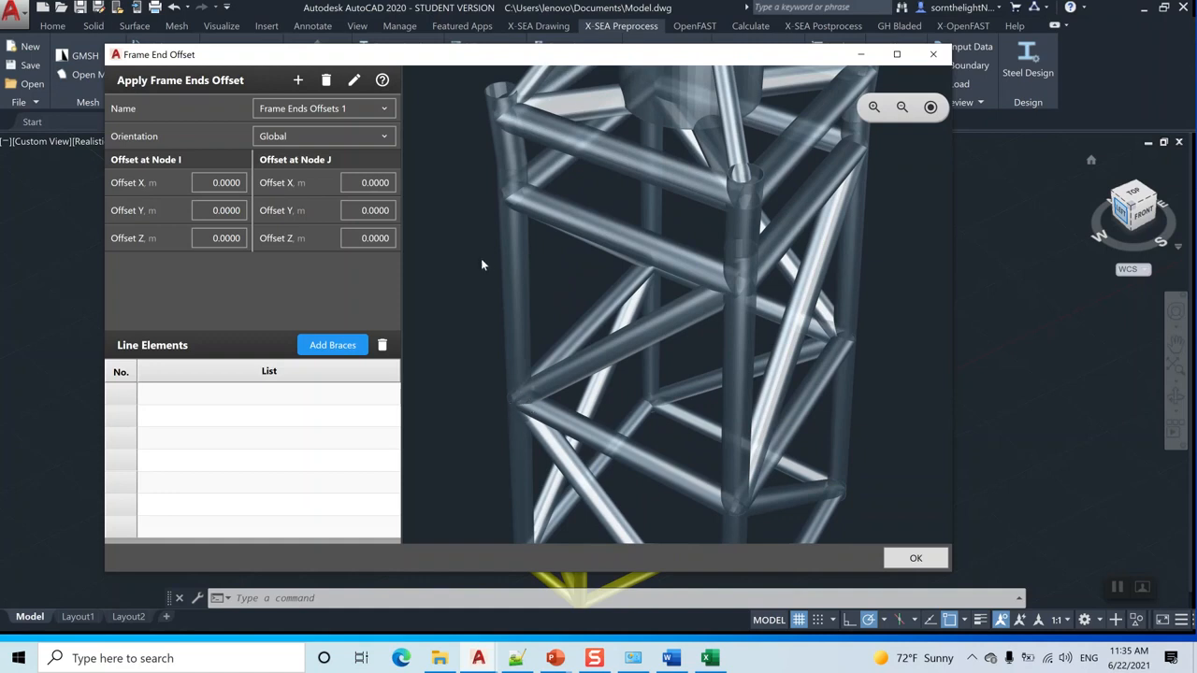
Step: Set the orientation of Frame Ends Offsets 1 to Automatic Offset and add the jacket's braces as its line elements
{"action": "left_click", "coordinate": [364, 118]}
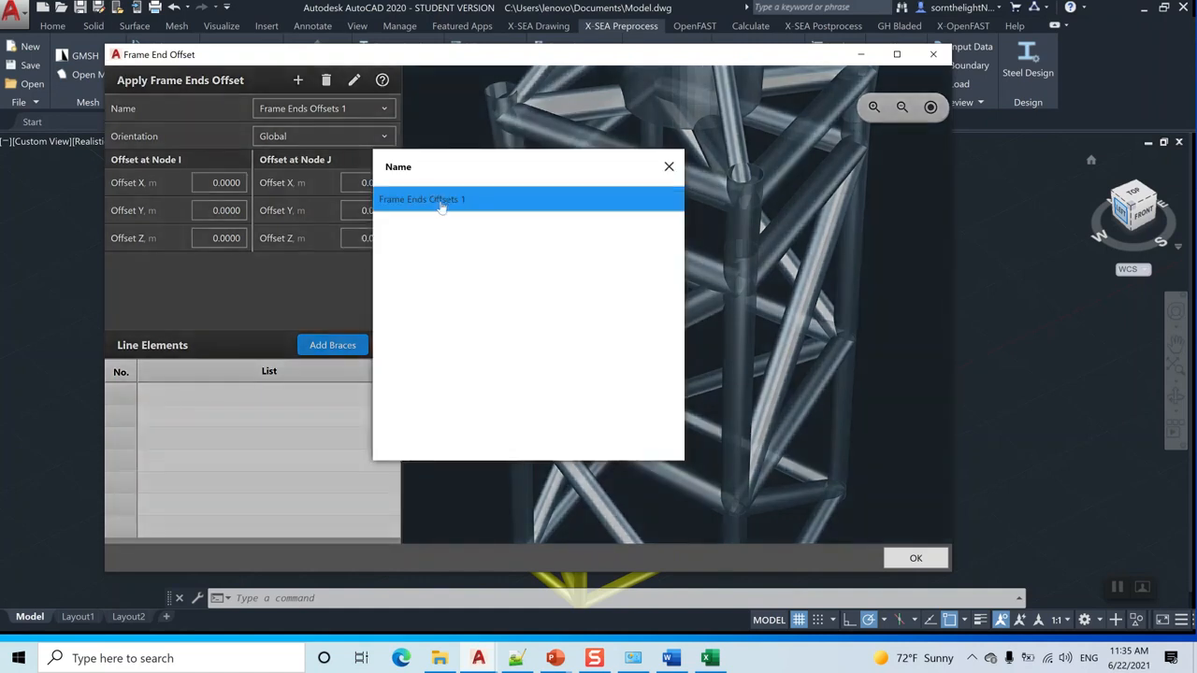
{"action": "left_click", "coordinate": [341, 135]}
{"action": "left_click", "coordinate": [340, 139]}
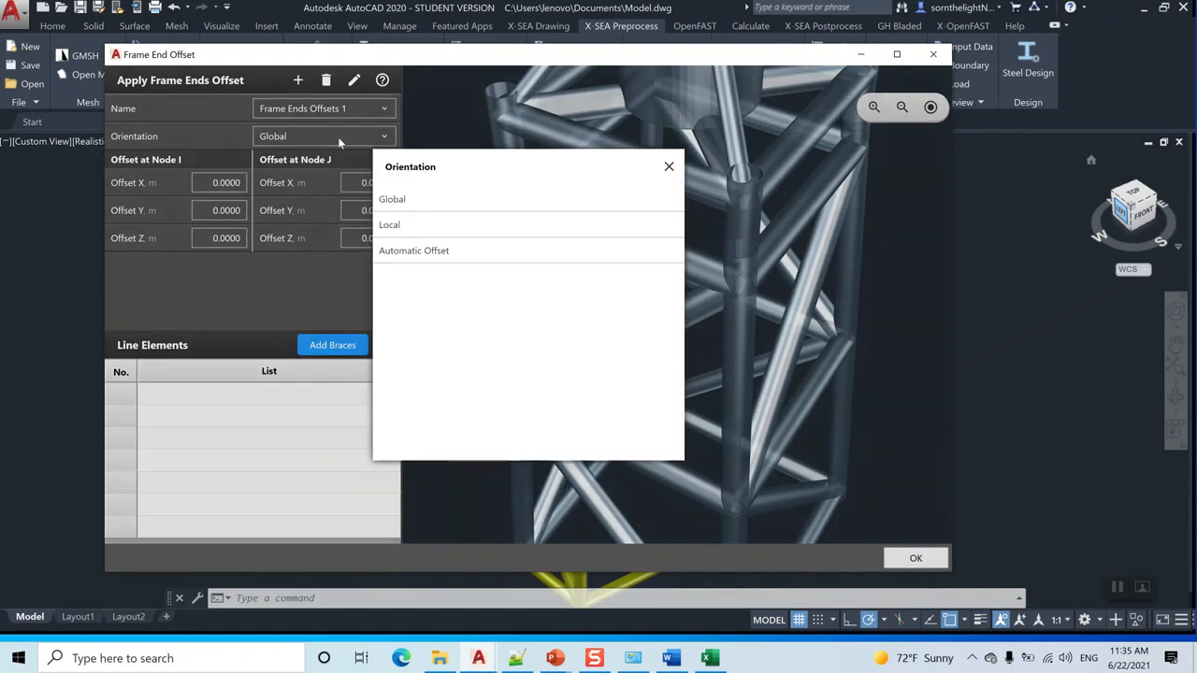
{"action": "left_click", "coordinate": [428, 250]}
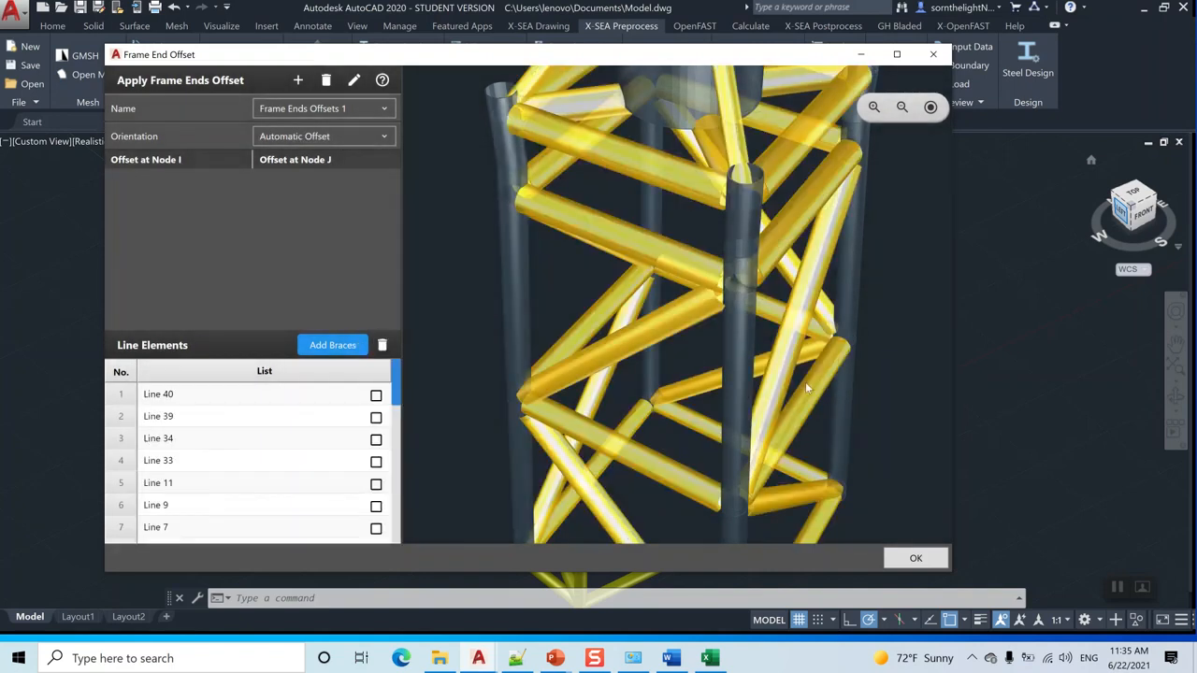
Step: Exclude and re-include one diagonal brace in the offset preview, ending with it included, and apply the frame end offsets
{"action": "scroll", "coordinate": [520, 416], "scroll_direction": "up", "scroll_amount": 3}
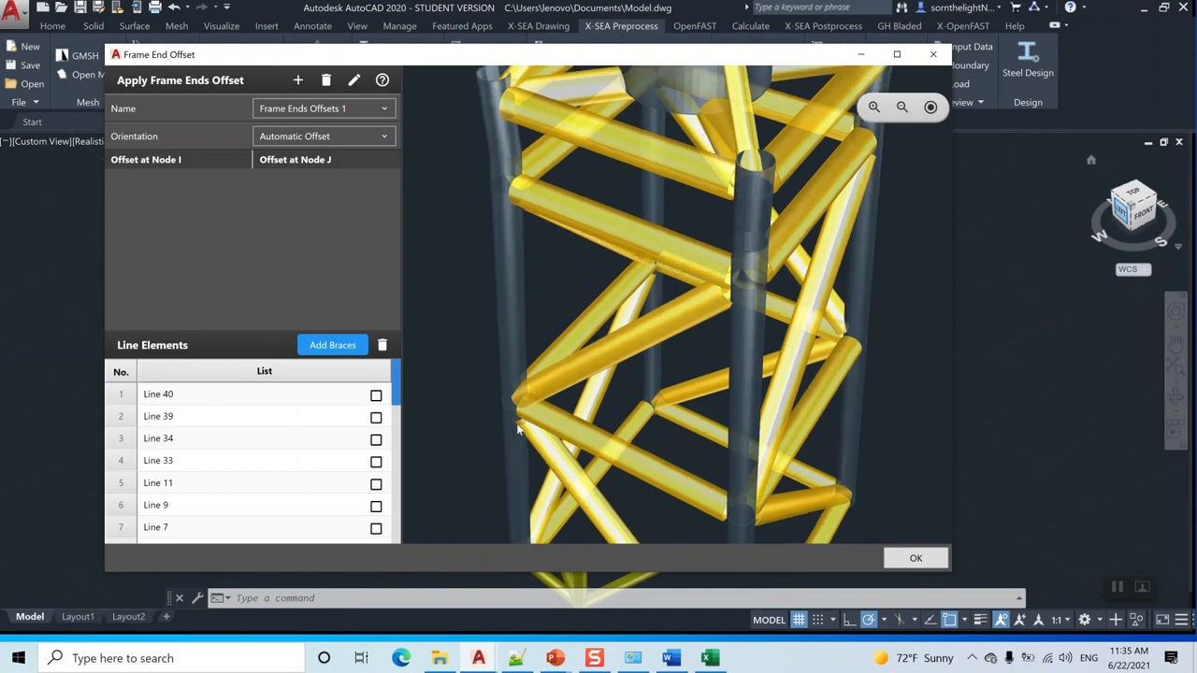
{"action": "scroll", "coordinate": [523, 433], "scroll_direction": "up", "scroll_amount": 3}
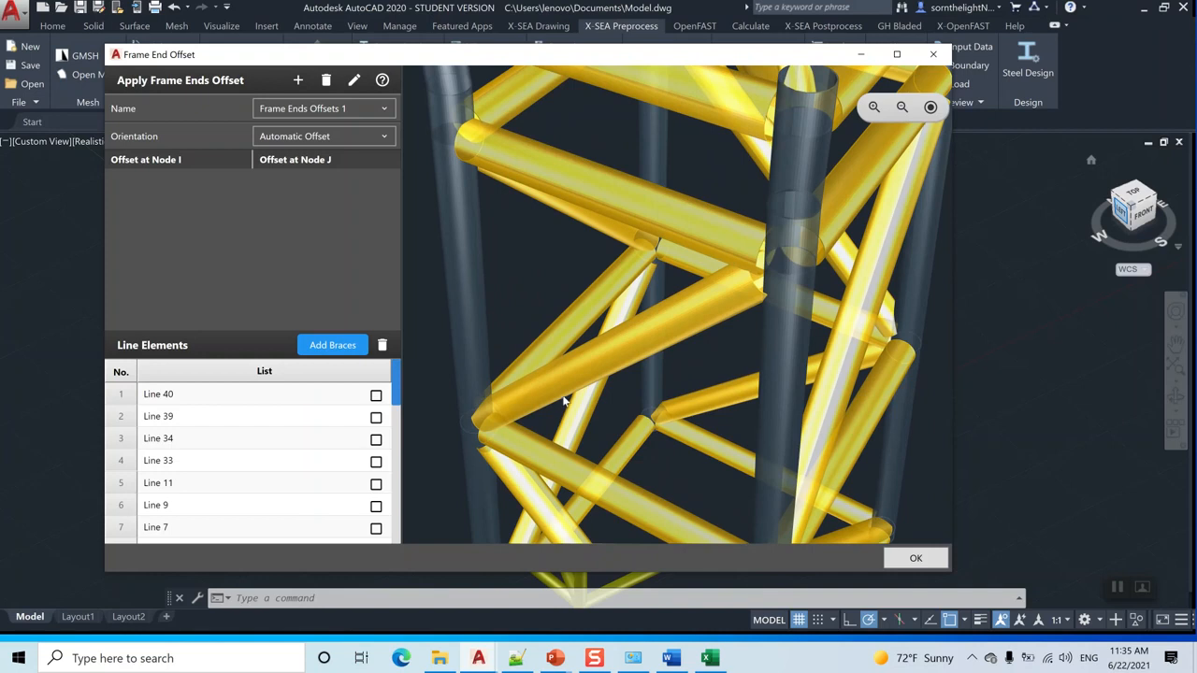
{"action": "middle_click_drag", "start_coordinate": [561, 399], "coordinate": [562, 397]}
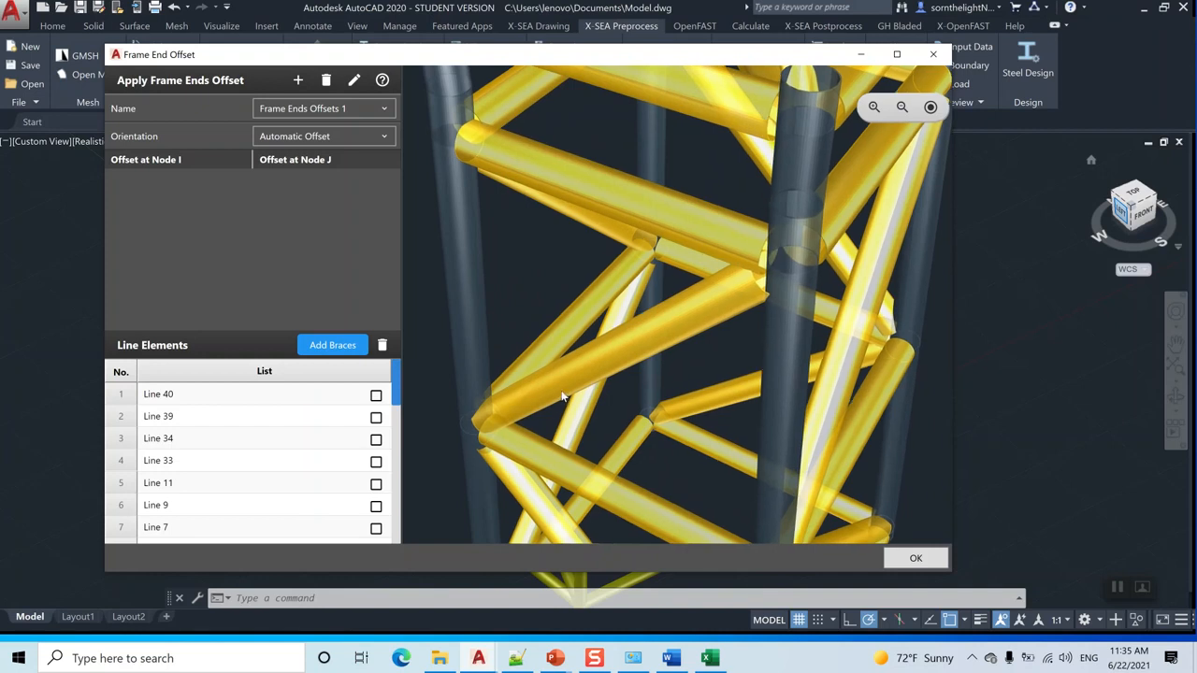
{"action": "middle_click_drag", "start_coordinate": [531, 357], "coordinate": [515, 323]}
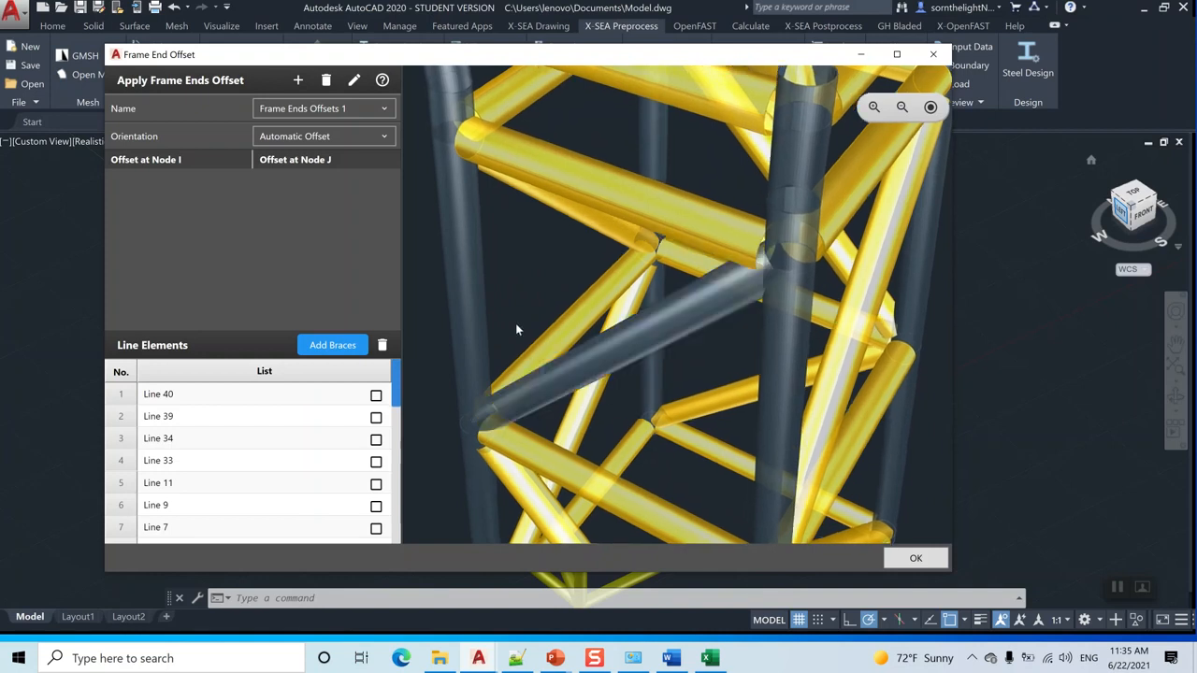
{"action": "left_click", "coordinate": [548, 386]}
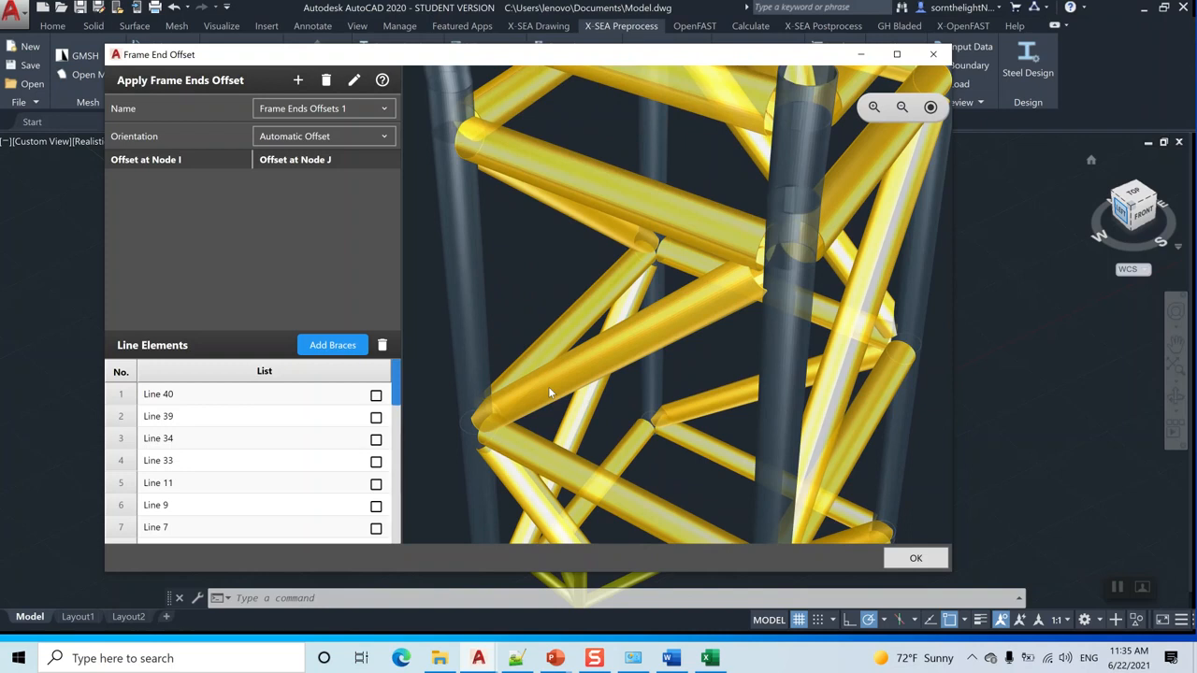
{"action": "left_click", "coordinate": [547, 387]}
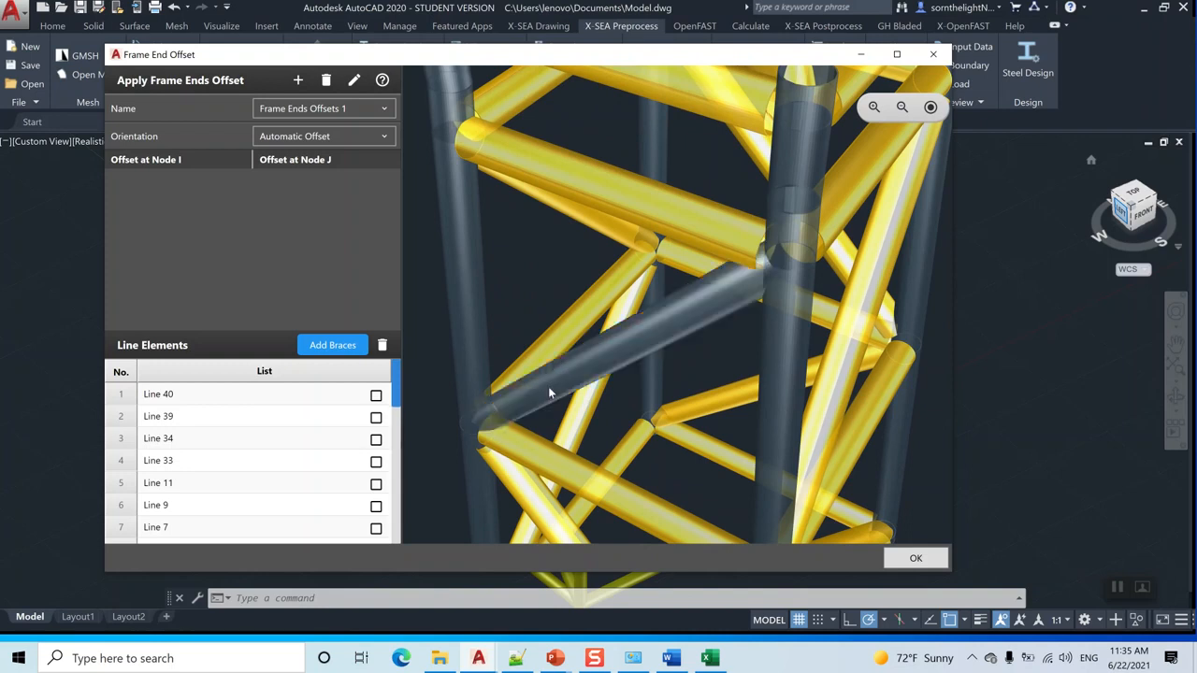
{"action": "left_click", "coordinate": [547, 386]}
{"action": "left_click", "coordinate": [561, 361]}
{"action": "middle_click_drag", "start_coordinate": [575, 347], "coordinate": [612, 368]}
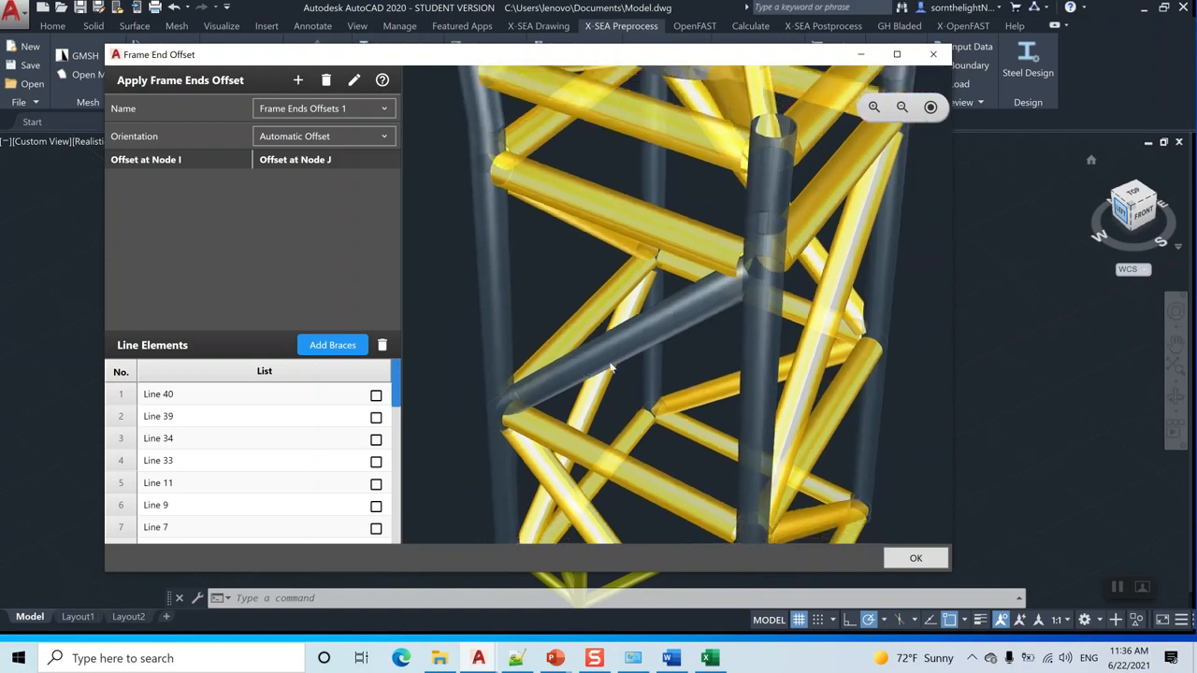
{"action": "left_click", "coordinate": [610, 367]}
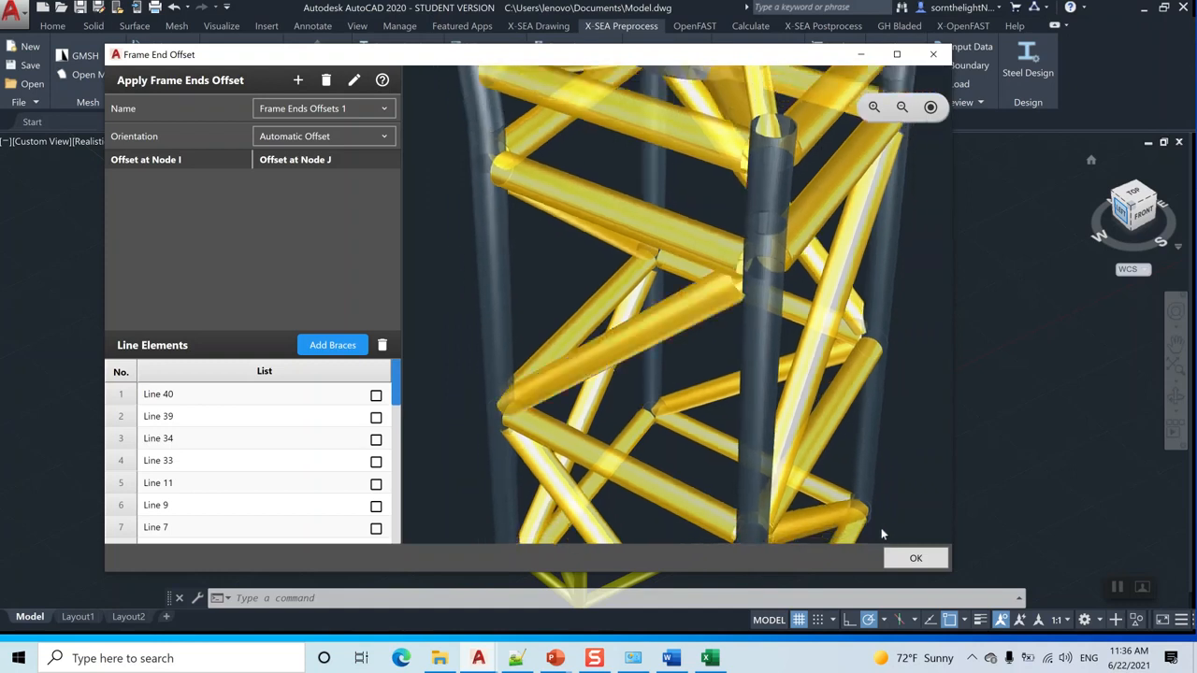
{"action": "left_click", "coordinate": [902, 559]}
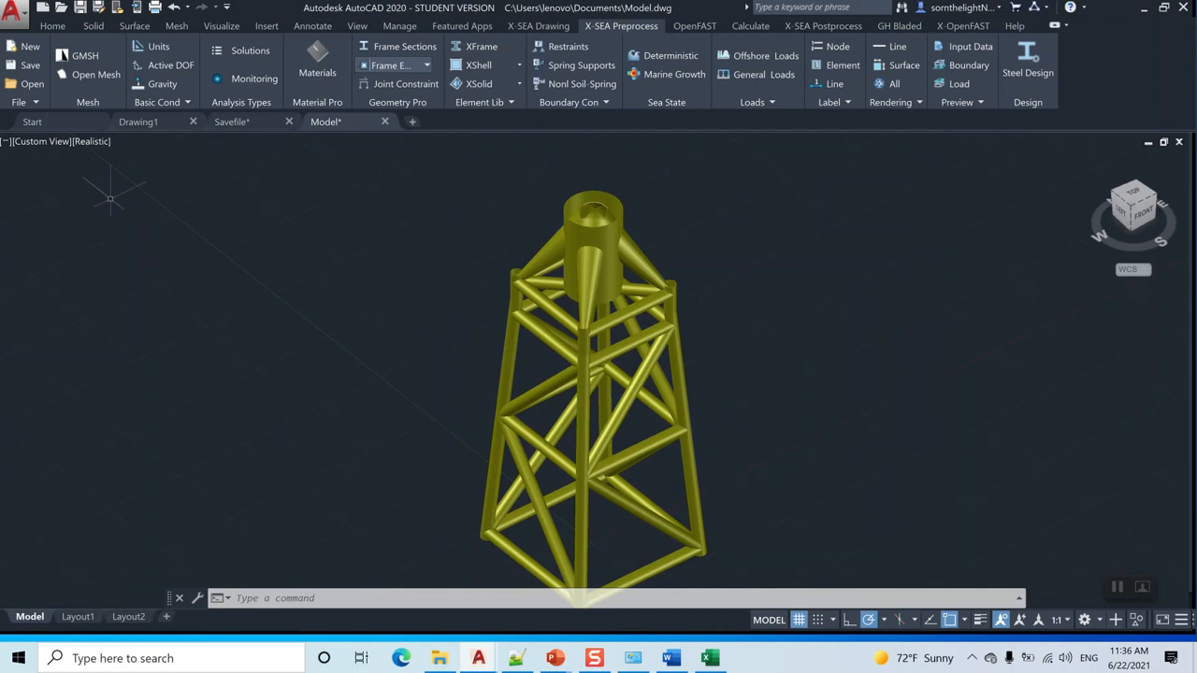
Step: Return the jacket from rendered members to its line model and inspect the offset brace ends at a leg joint
{"action": "left_click", "coordinate": [884, 47]}
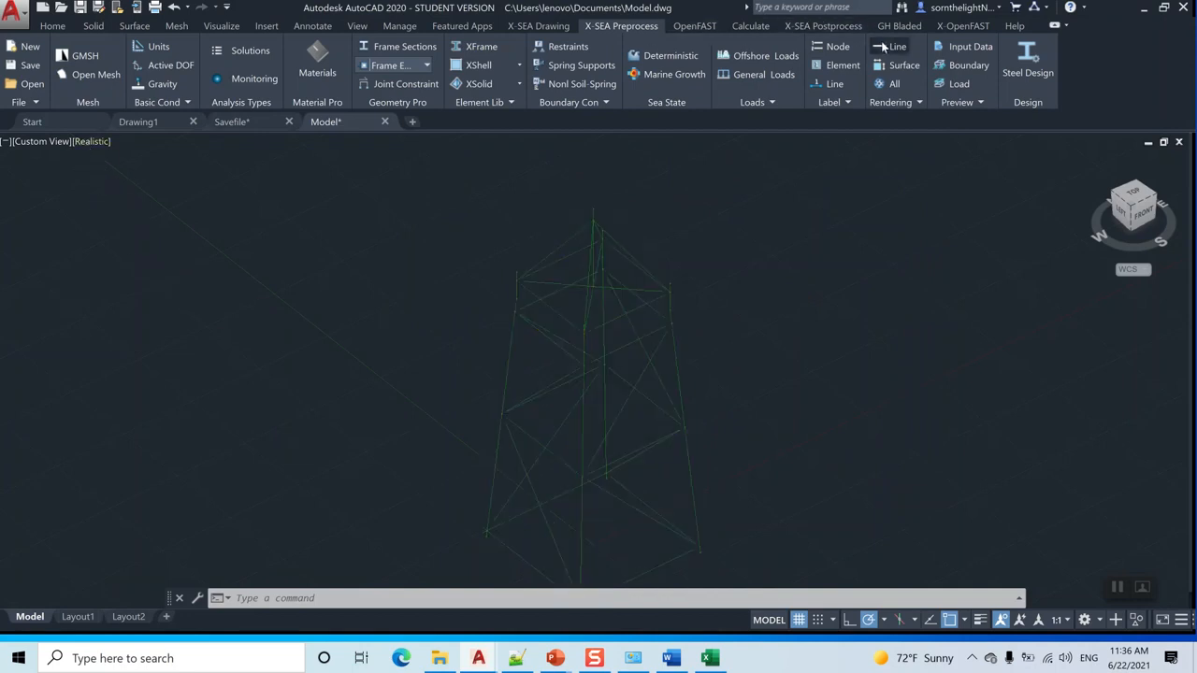
{"action": "middle_click_drag", "start_coordinate": [597, 404], "coordinate": [667, 368]}
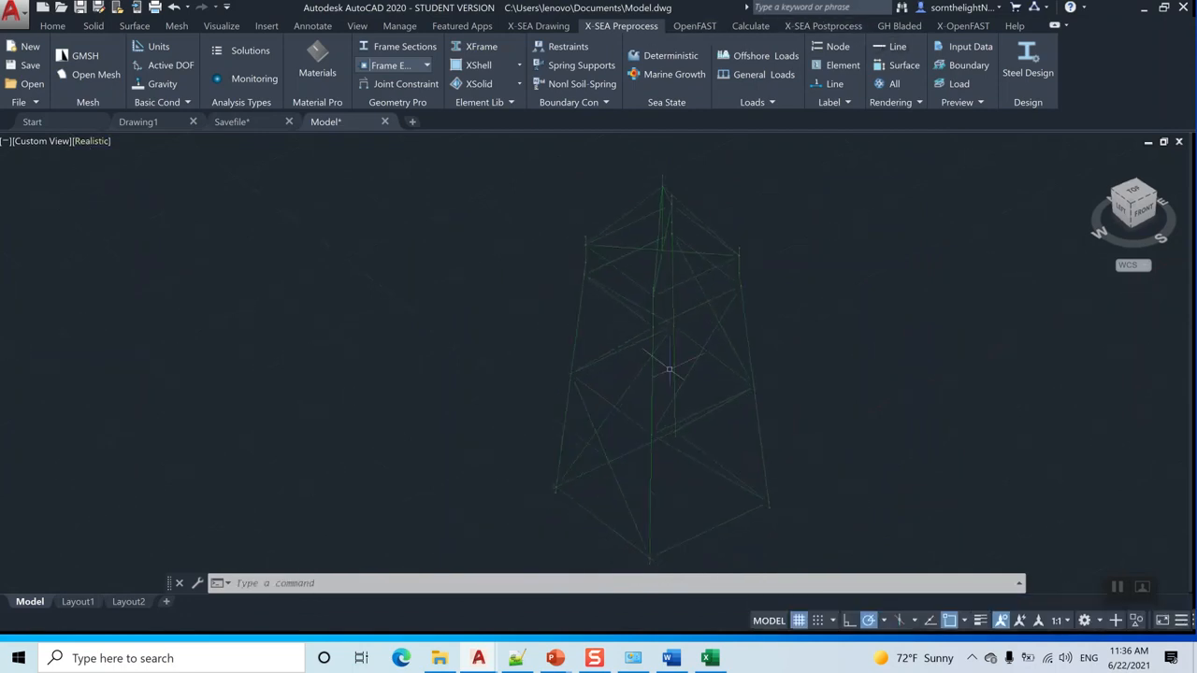
{"action": "scroll", "coordinate": [553, 394], "scroll_direction": "up", "scroll_amount": 5}
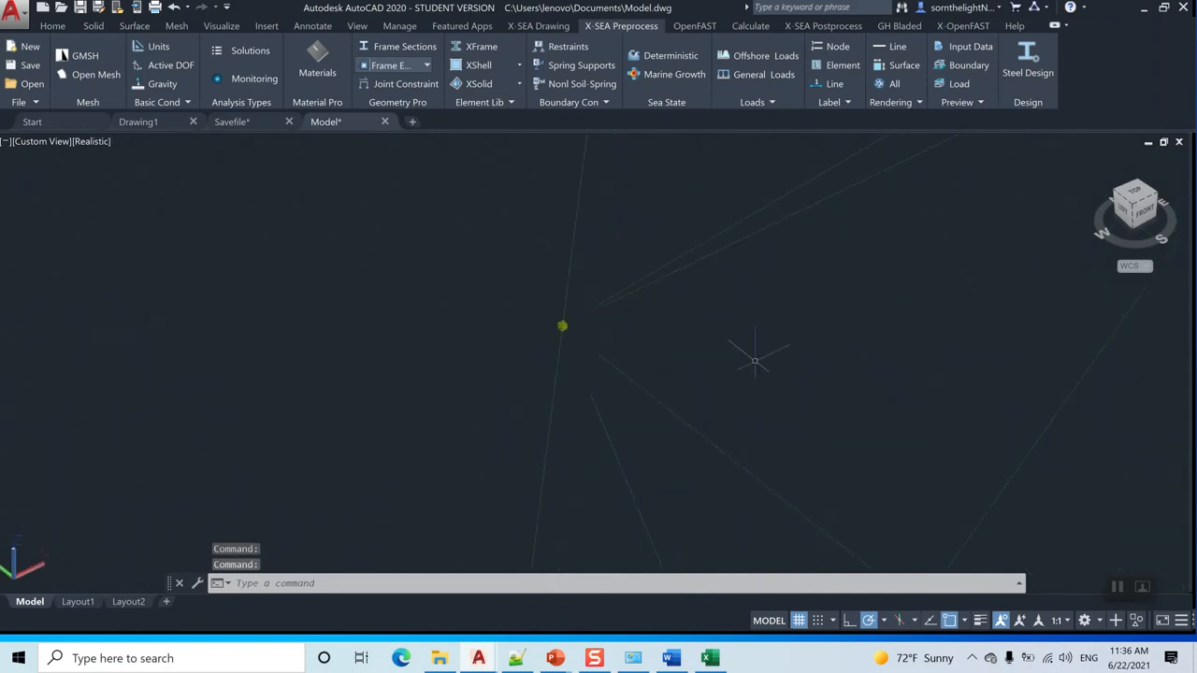
{"action": "scroll", "coordinate": [566, 323], "scroll_direction": "up", "scroll_amount": 2}
{"action": "scroll", "coordinate": [567, 324], "scroll_direction": "up", "scroll_amount": 1}
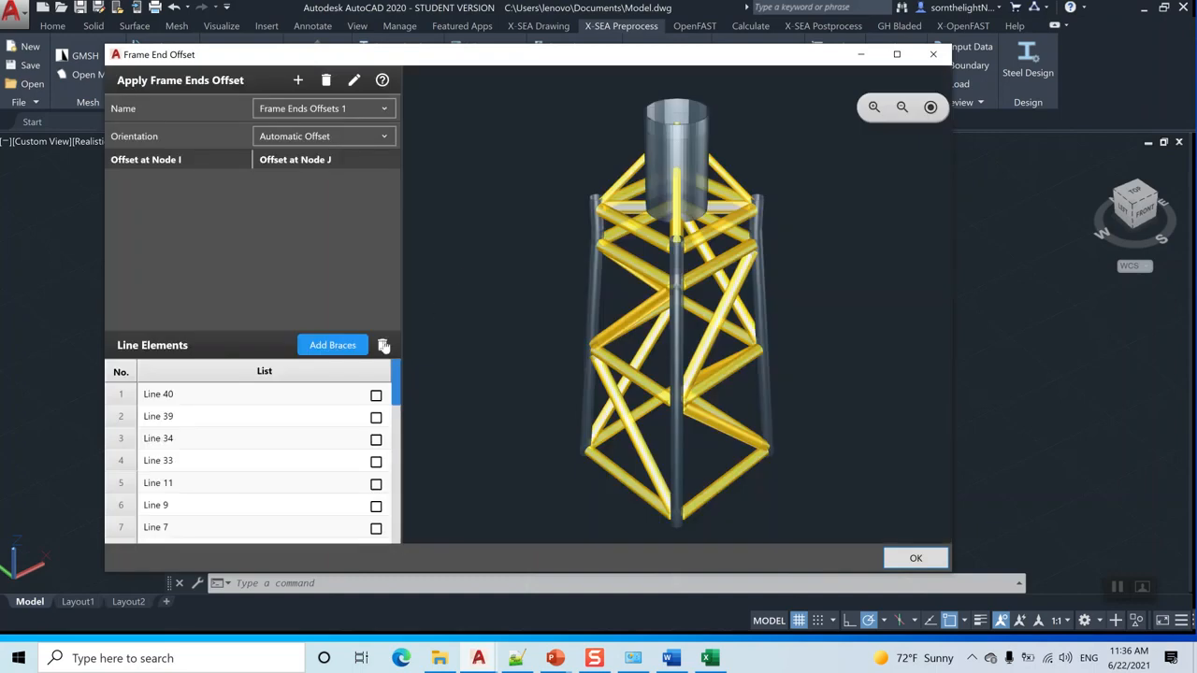
Step: Delete all line elements from Frame Ends Offsets 1 in the Frame End Offset settings and apply the change
{"action": "left_click", "coordinate": [384, 345]}
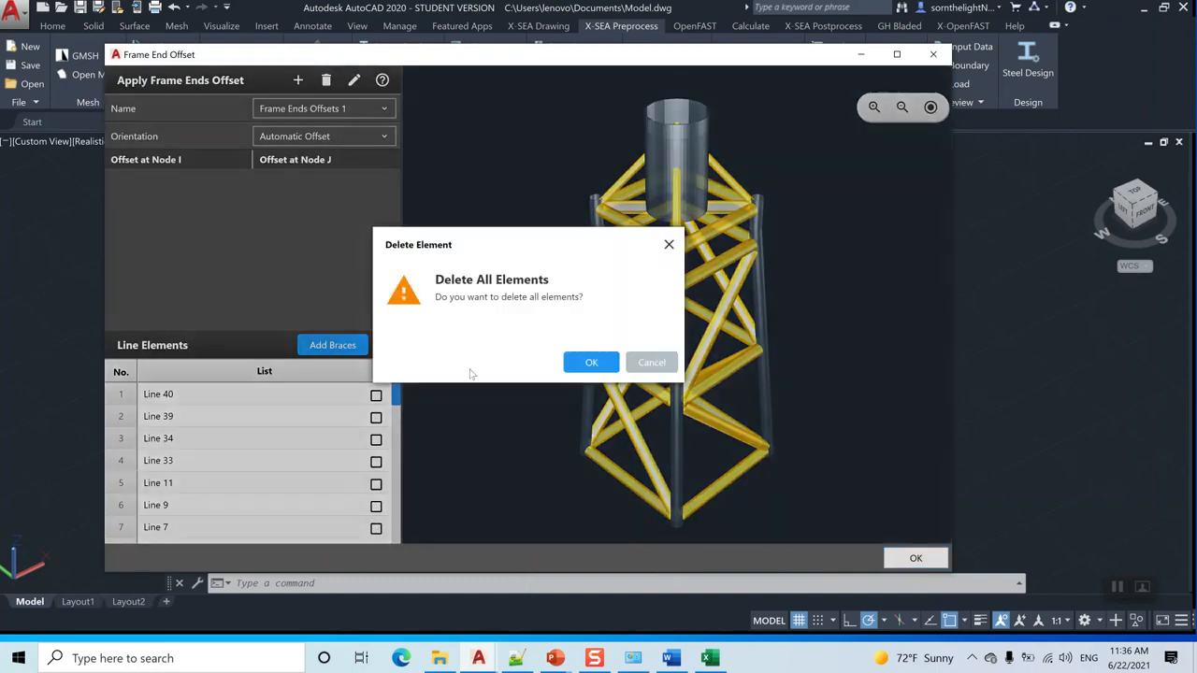
{"action": "left_click", "coordinate": [576, 371]}
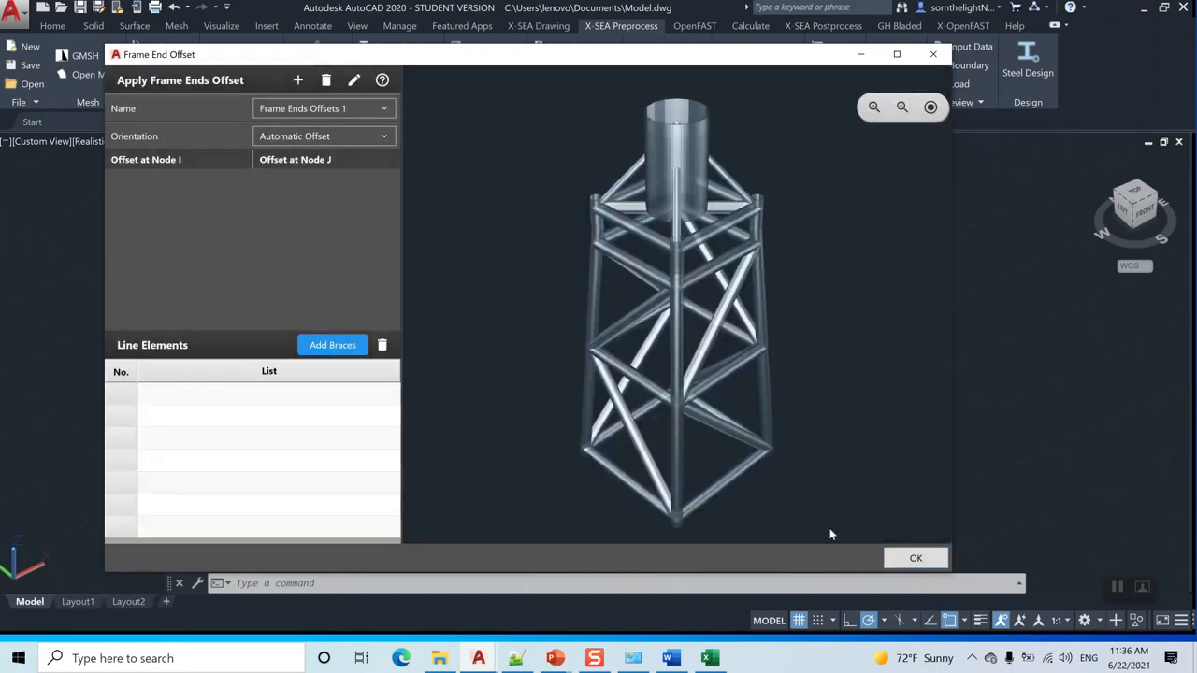
{"action": "left_click", "coordinate": [912, 559]}
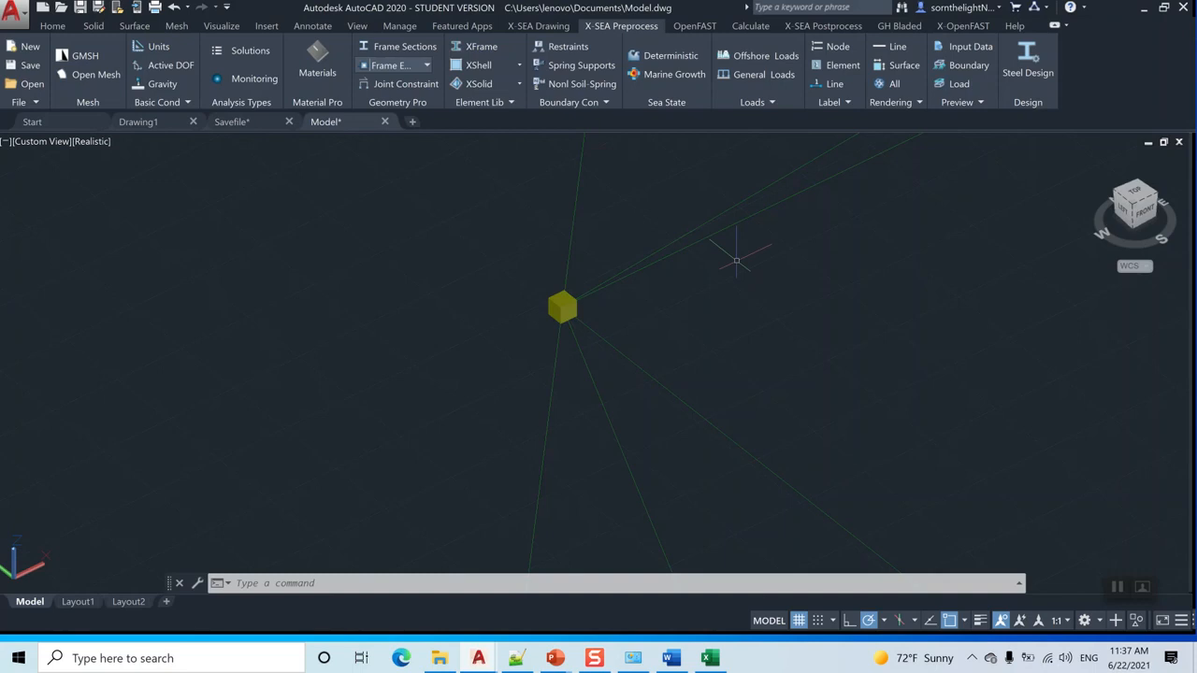
{"action": "left_click", "coordinate": [594, 658]}
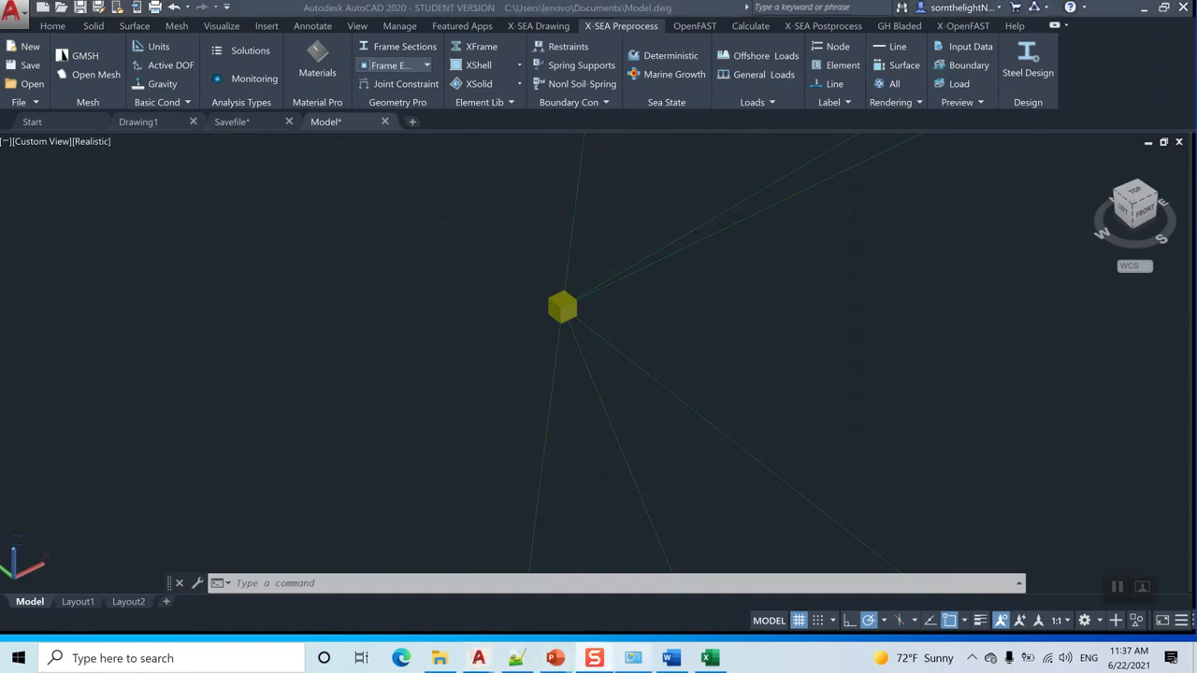